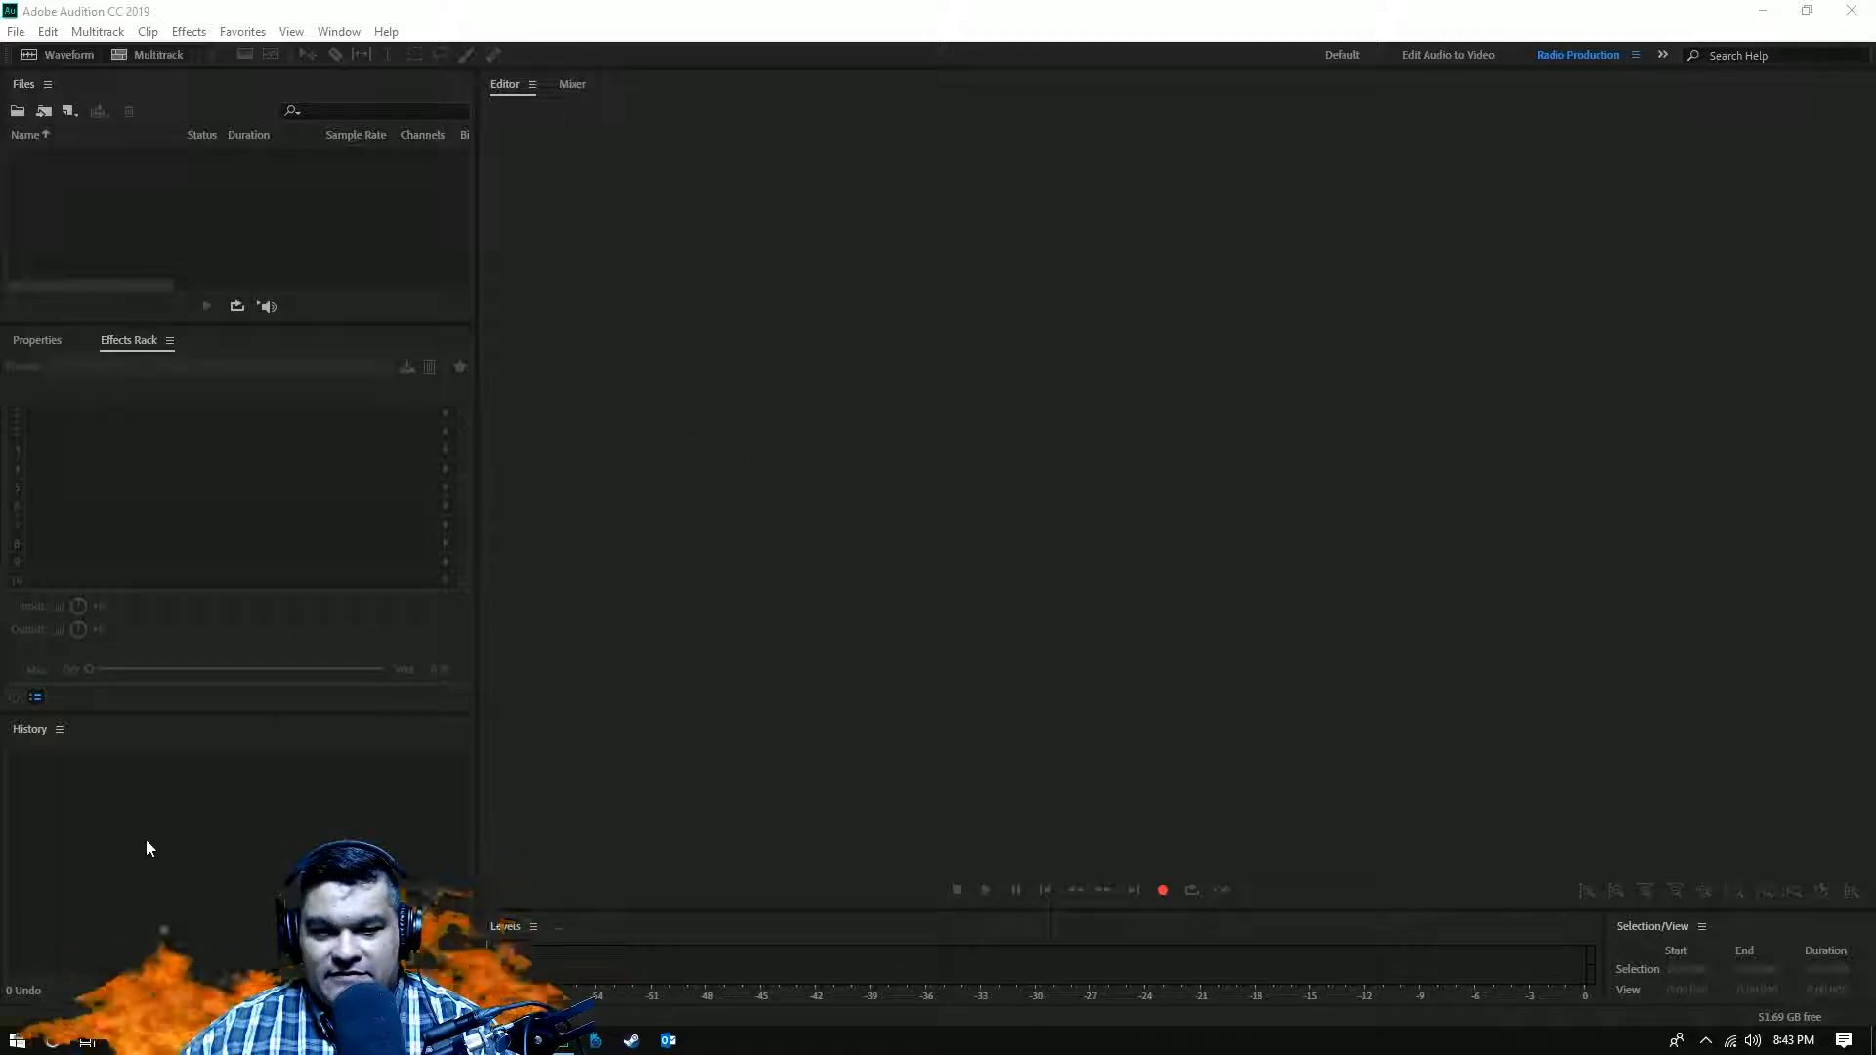
- Close the History panel and dock the Frequency Analysis panel in its place below the Effects Rack
left_click(57, 732)
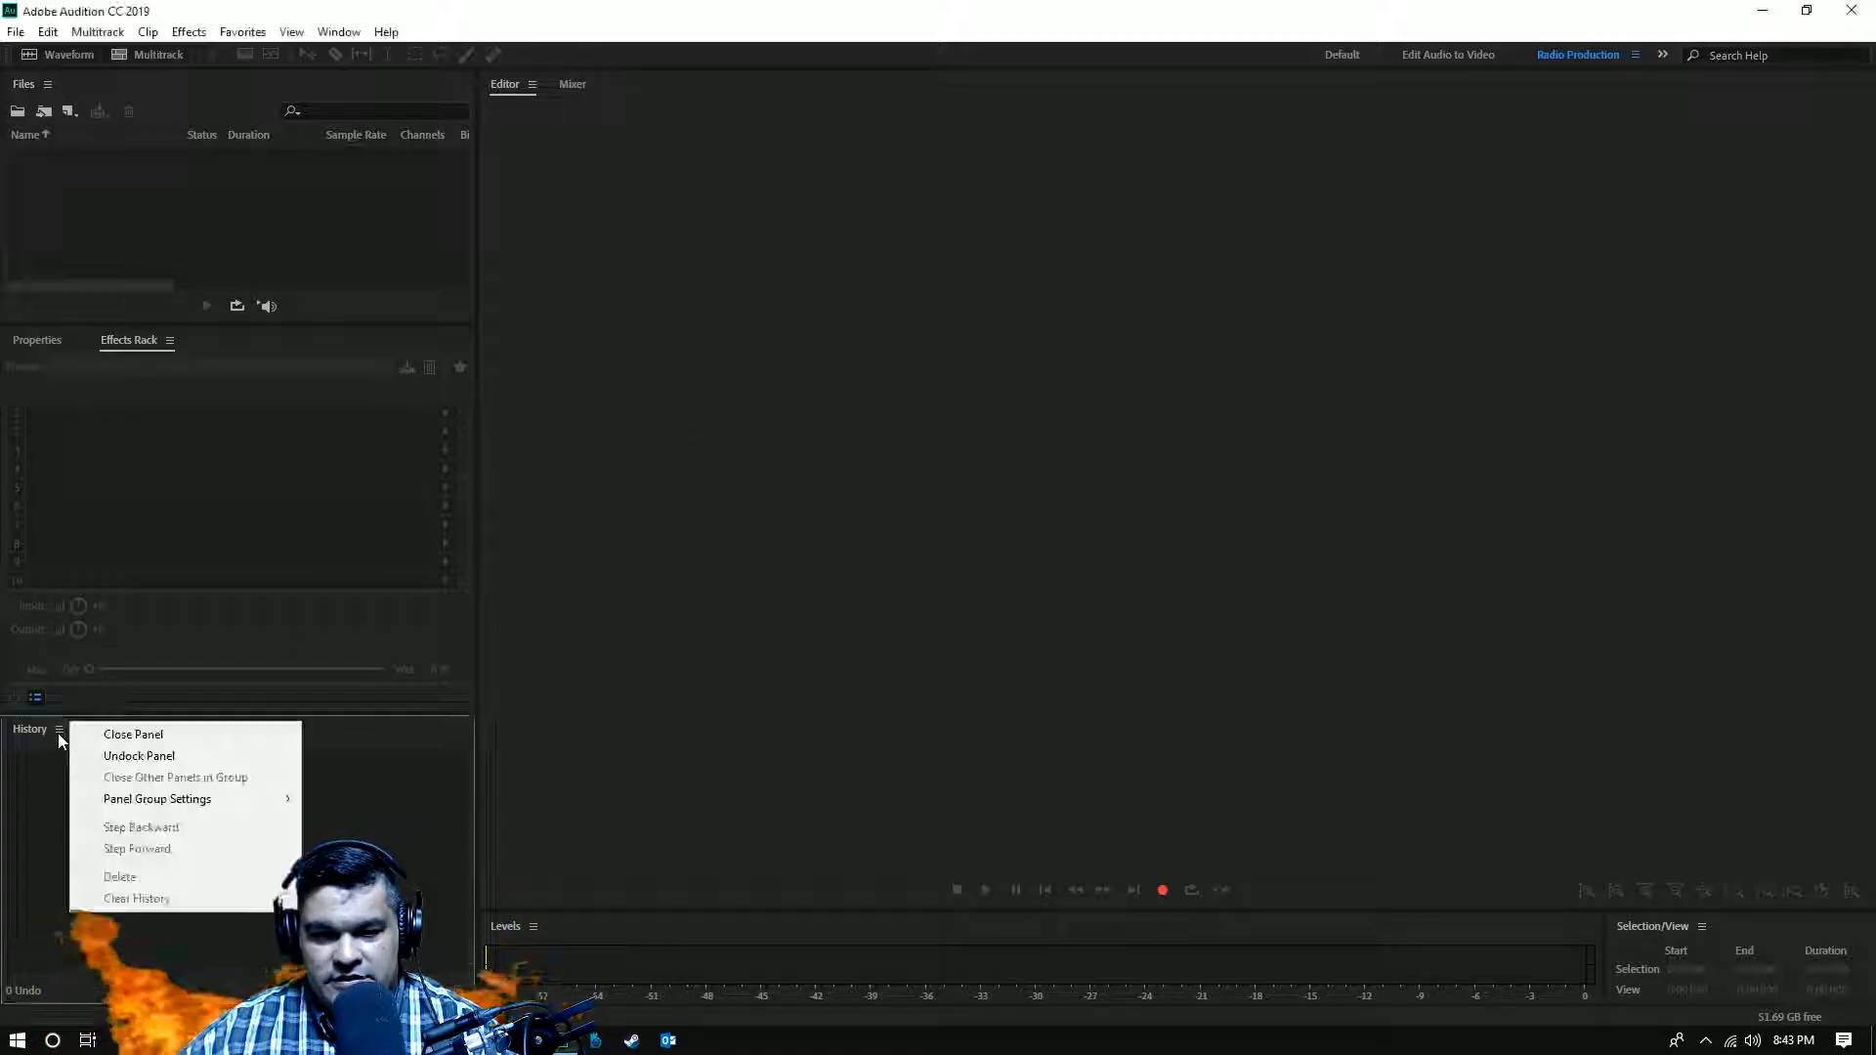
left_click(124, 735)
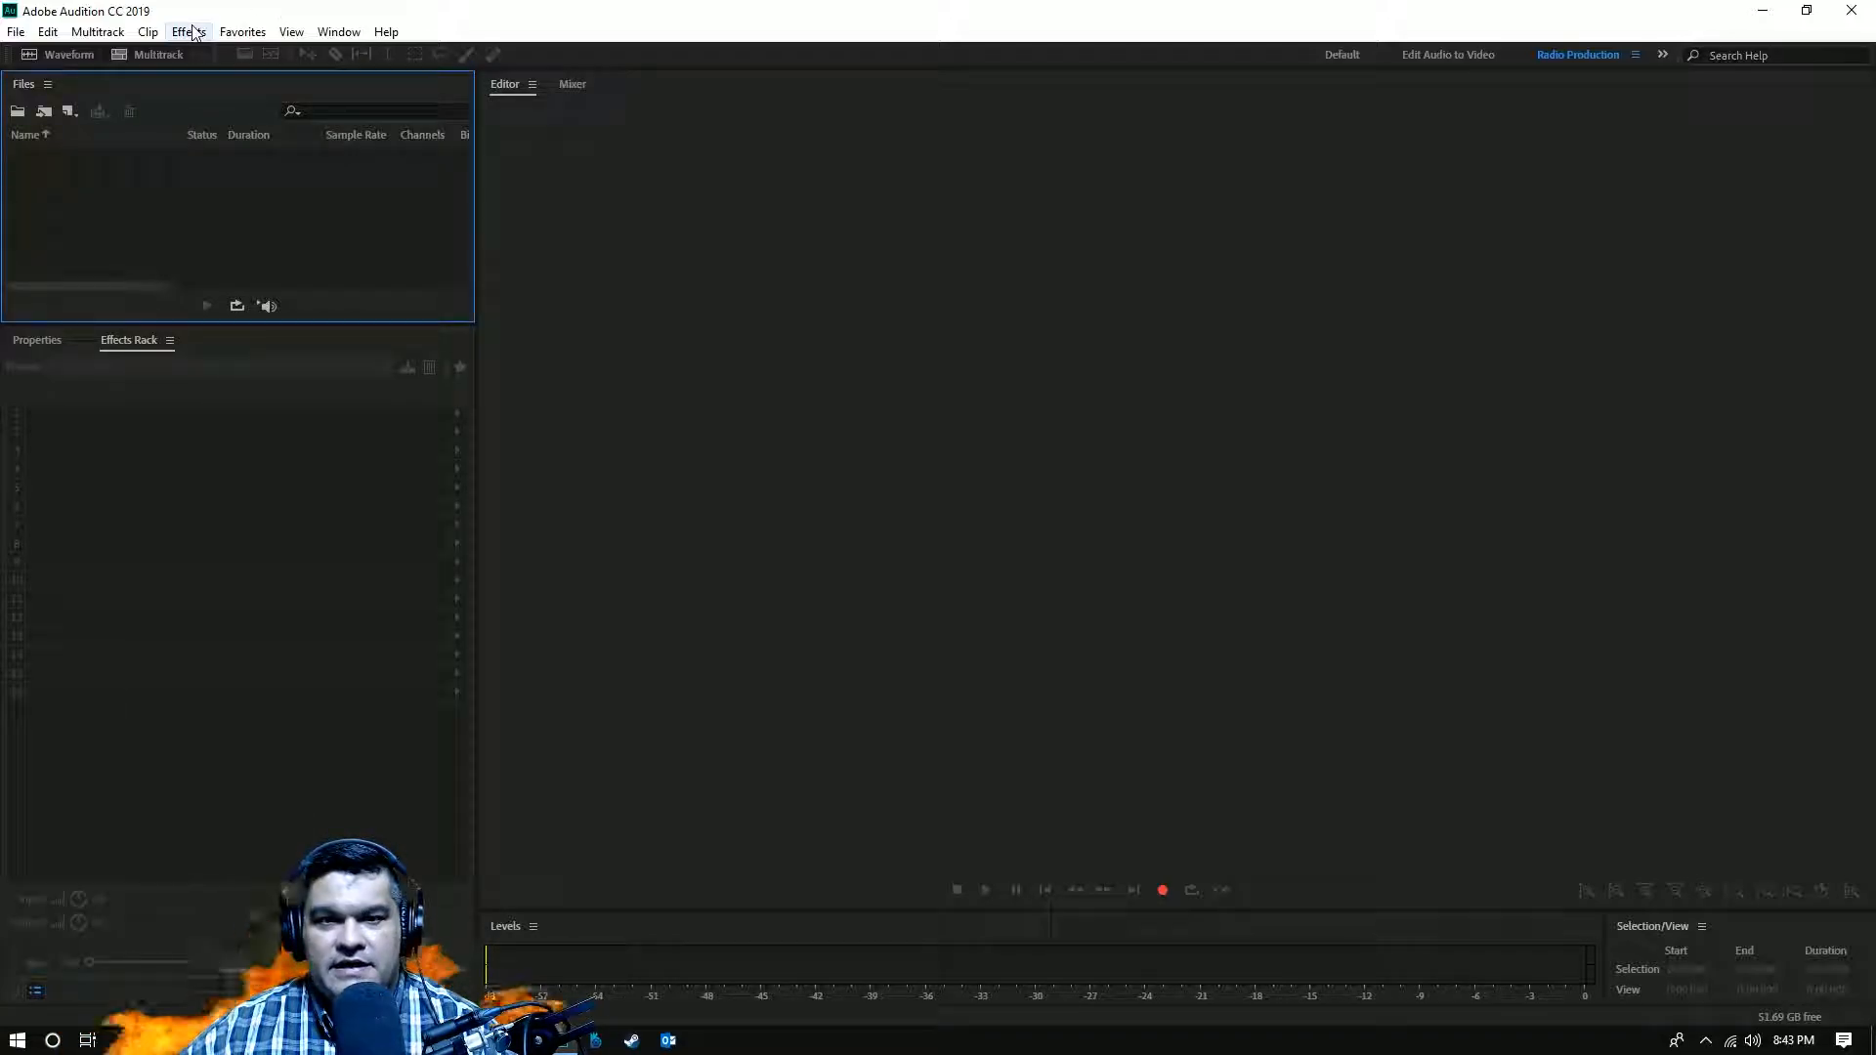
left_click(291, 32)
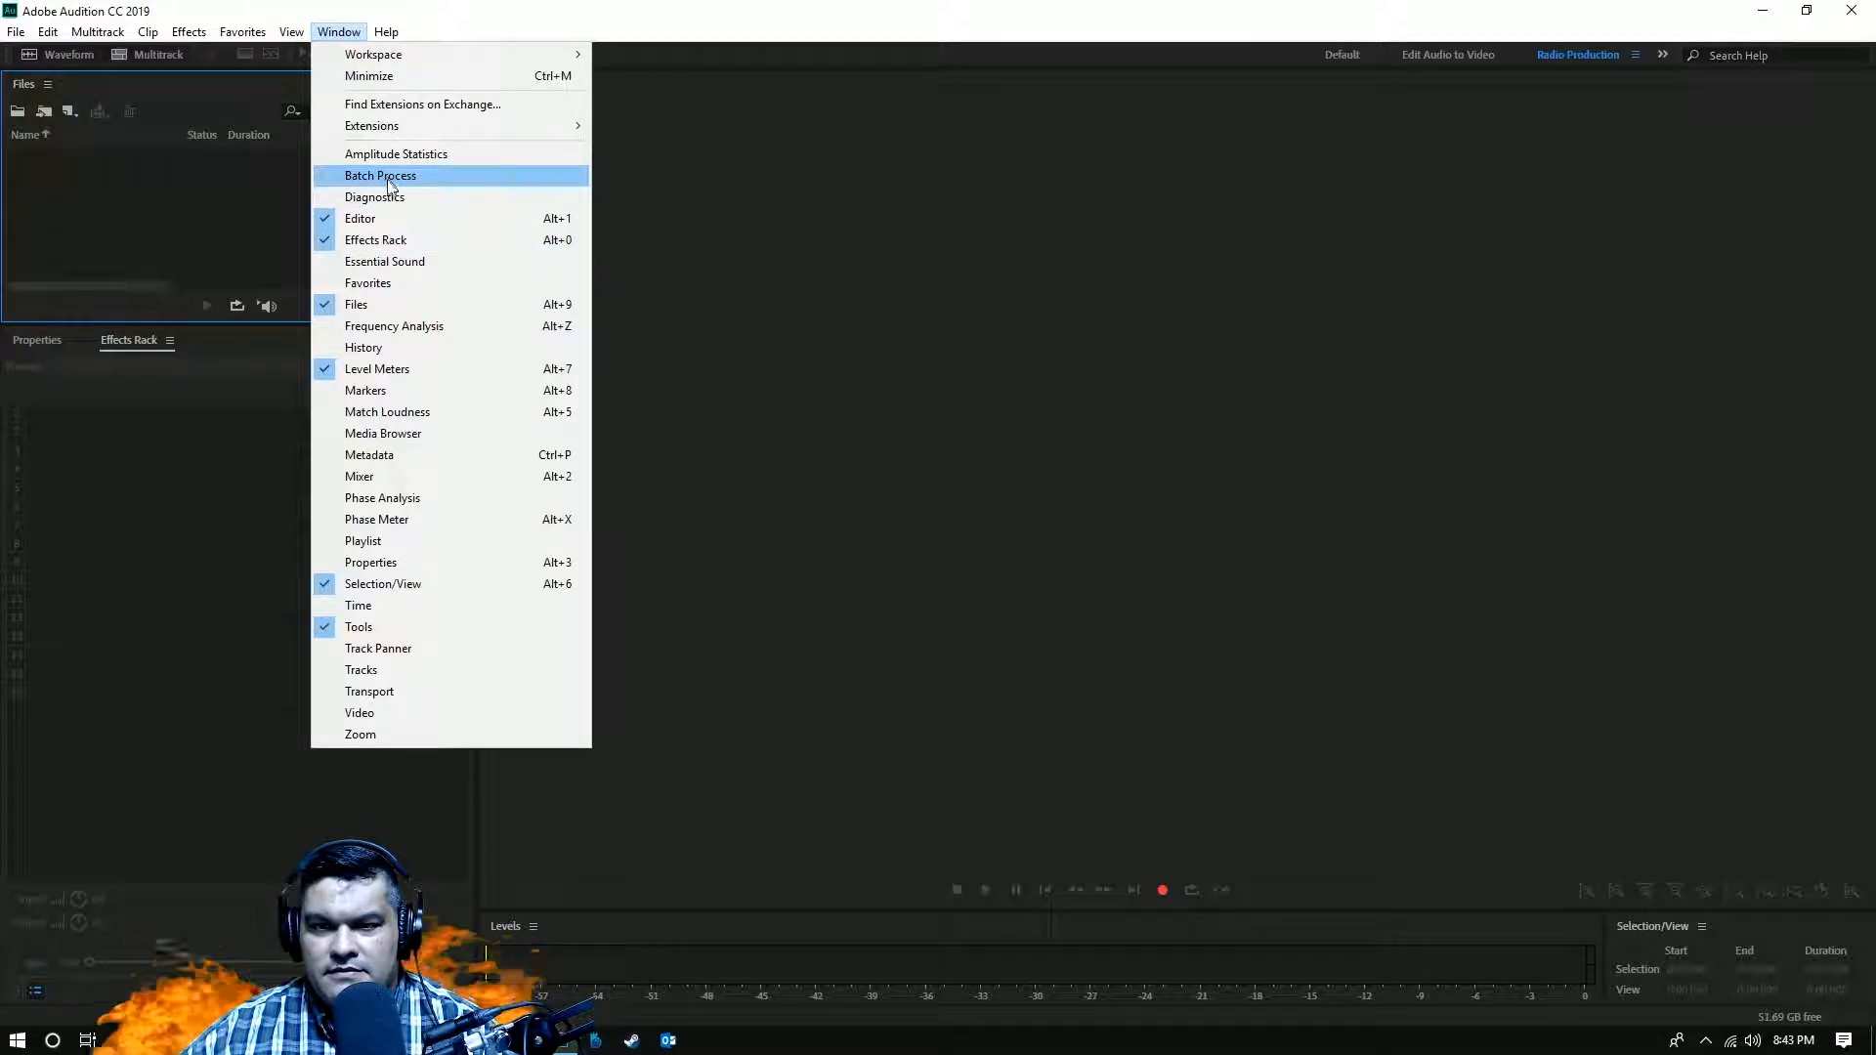
left_click(396, 327)
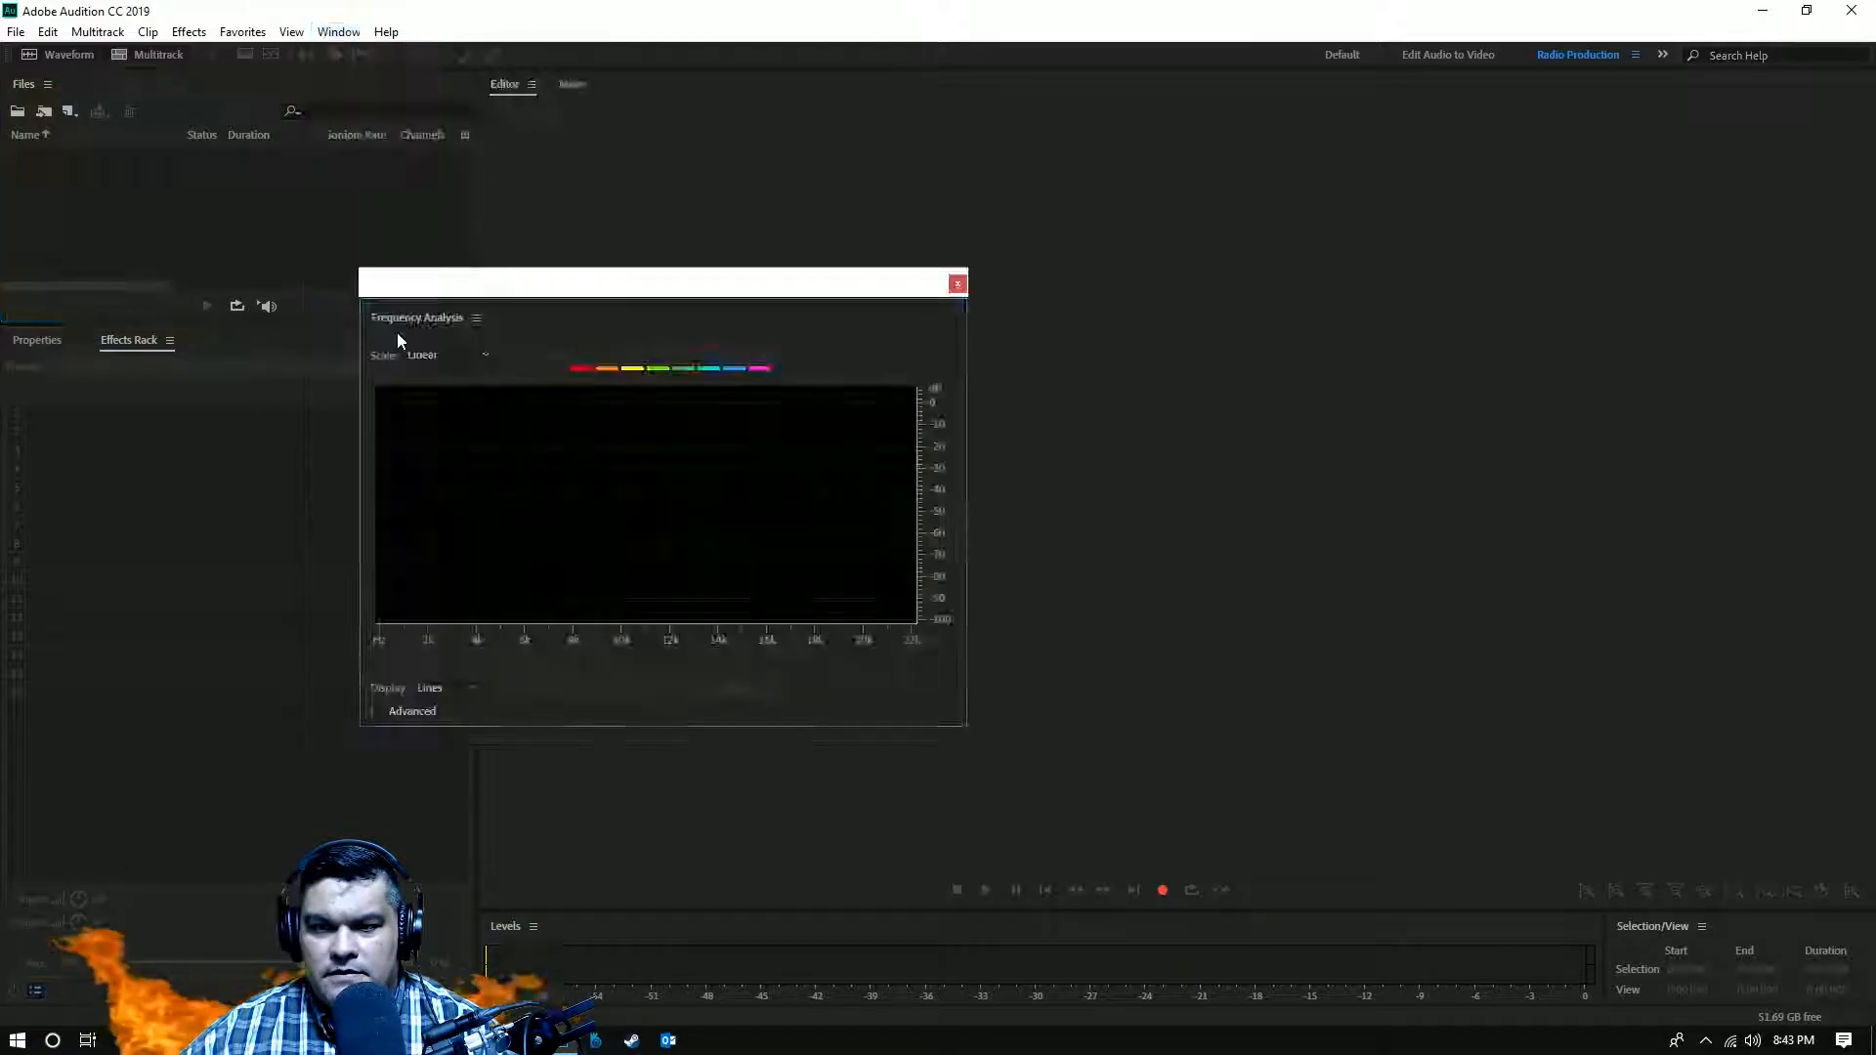
left_click_drag(619, 323, 117, 975)
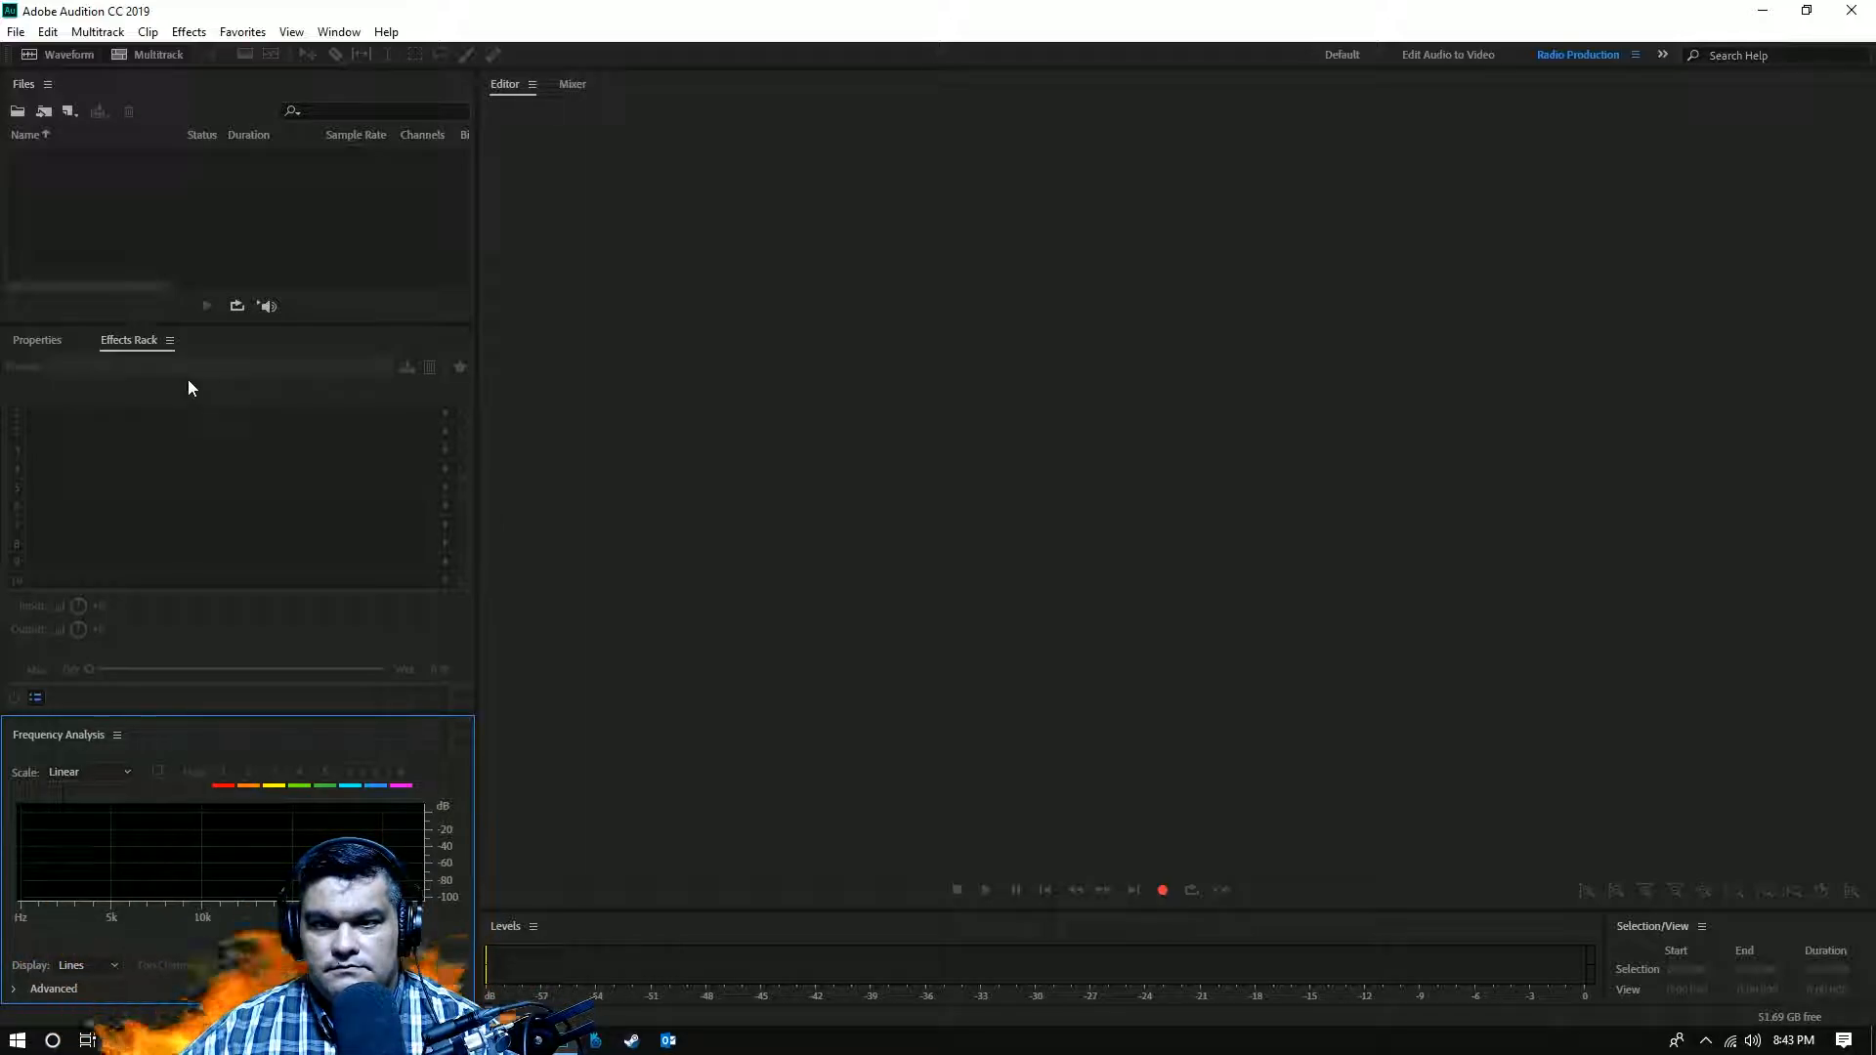
- Import the sample MP3 file from the Downloads folder
left_click(46, 111)
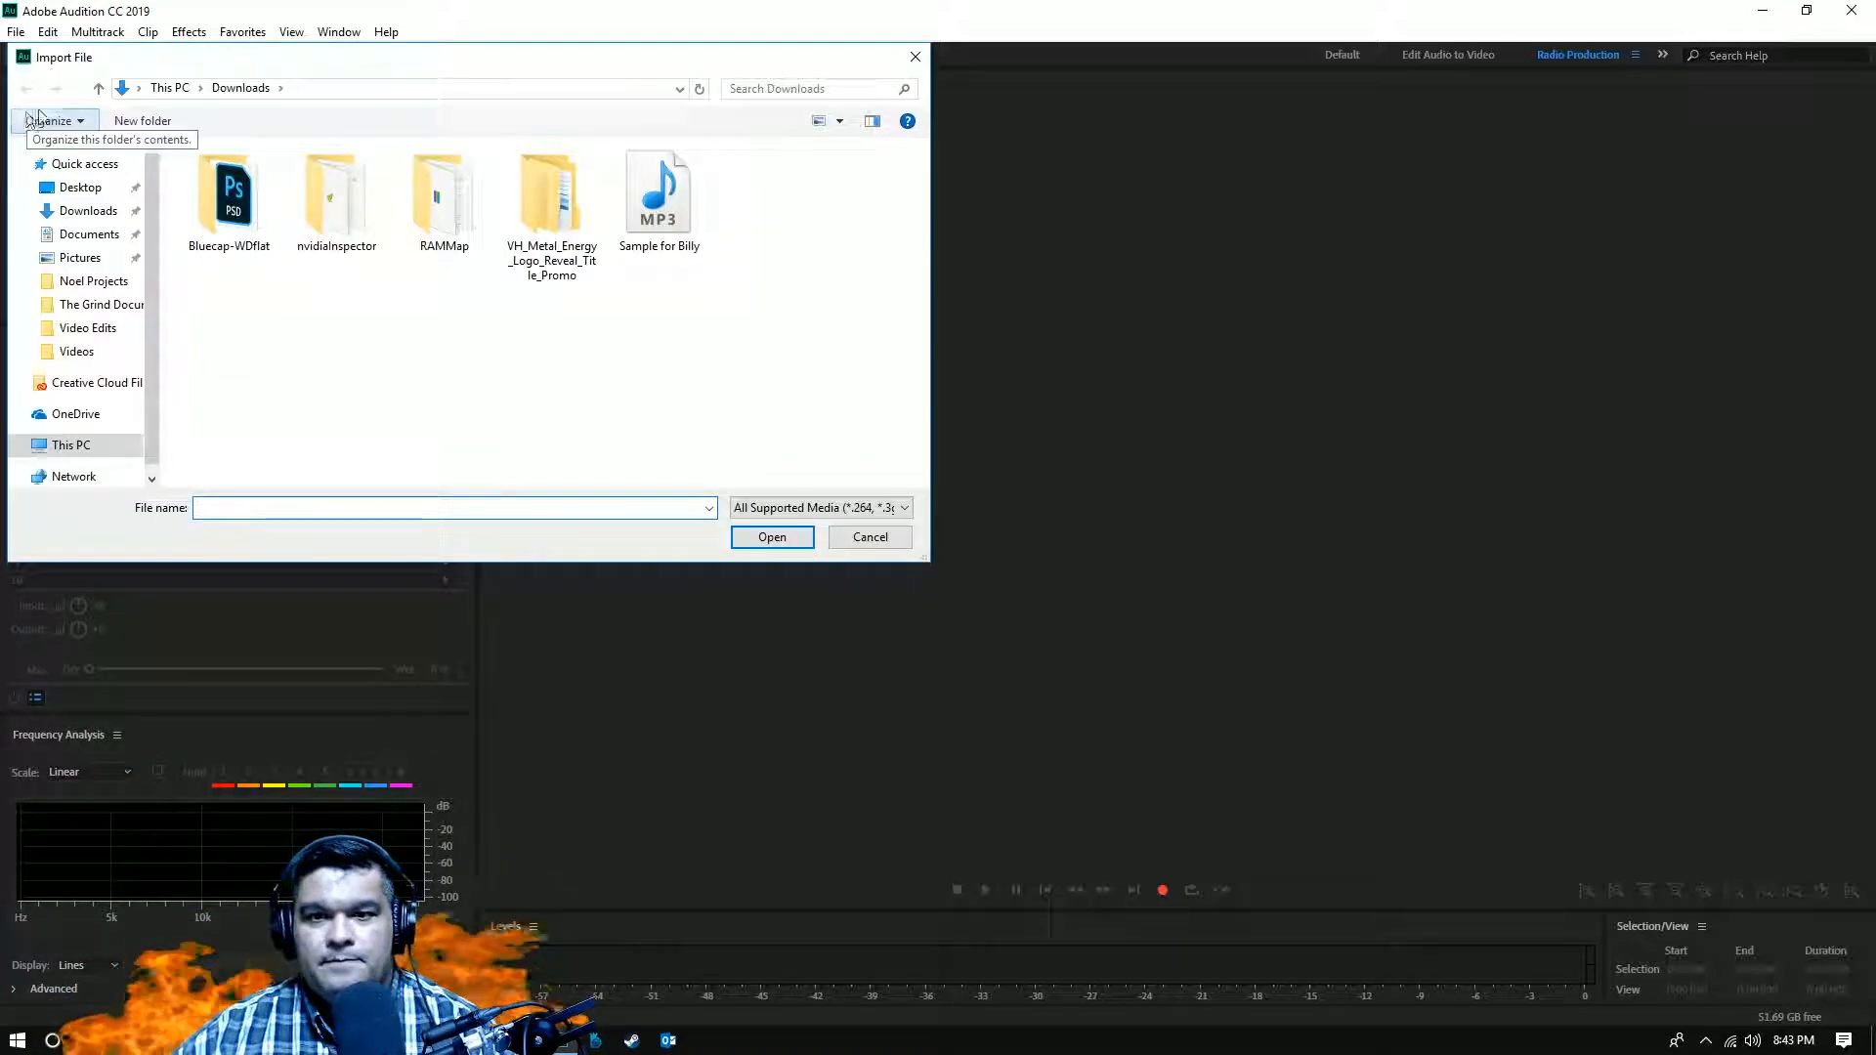
left_click(663, 200)
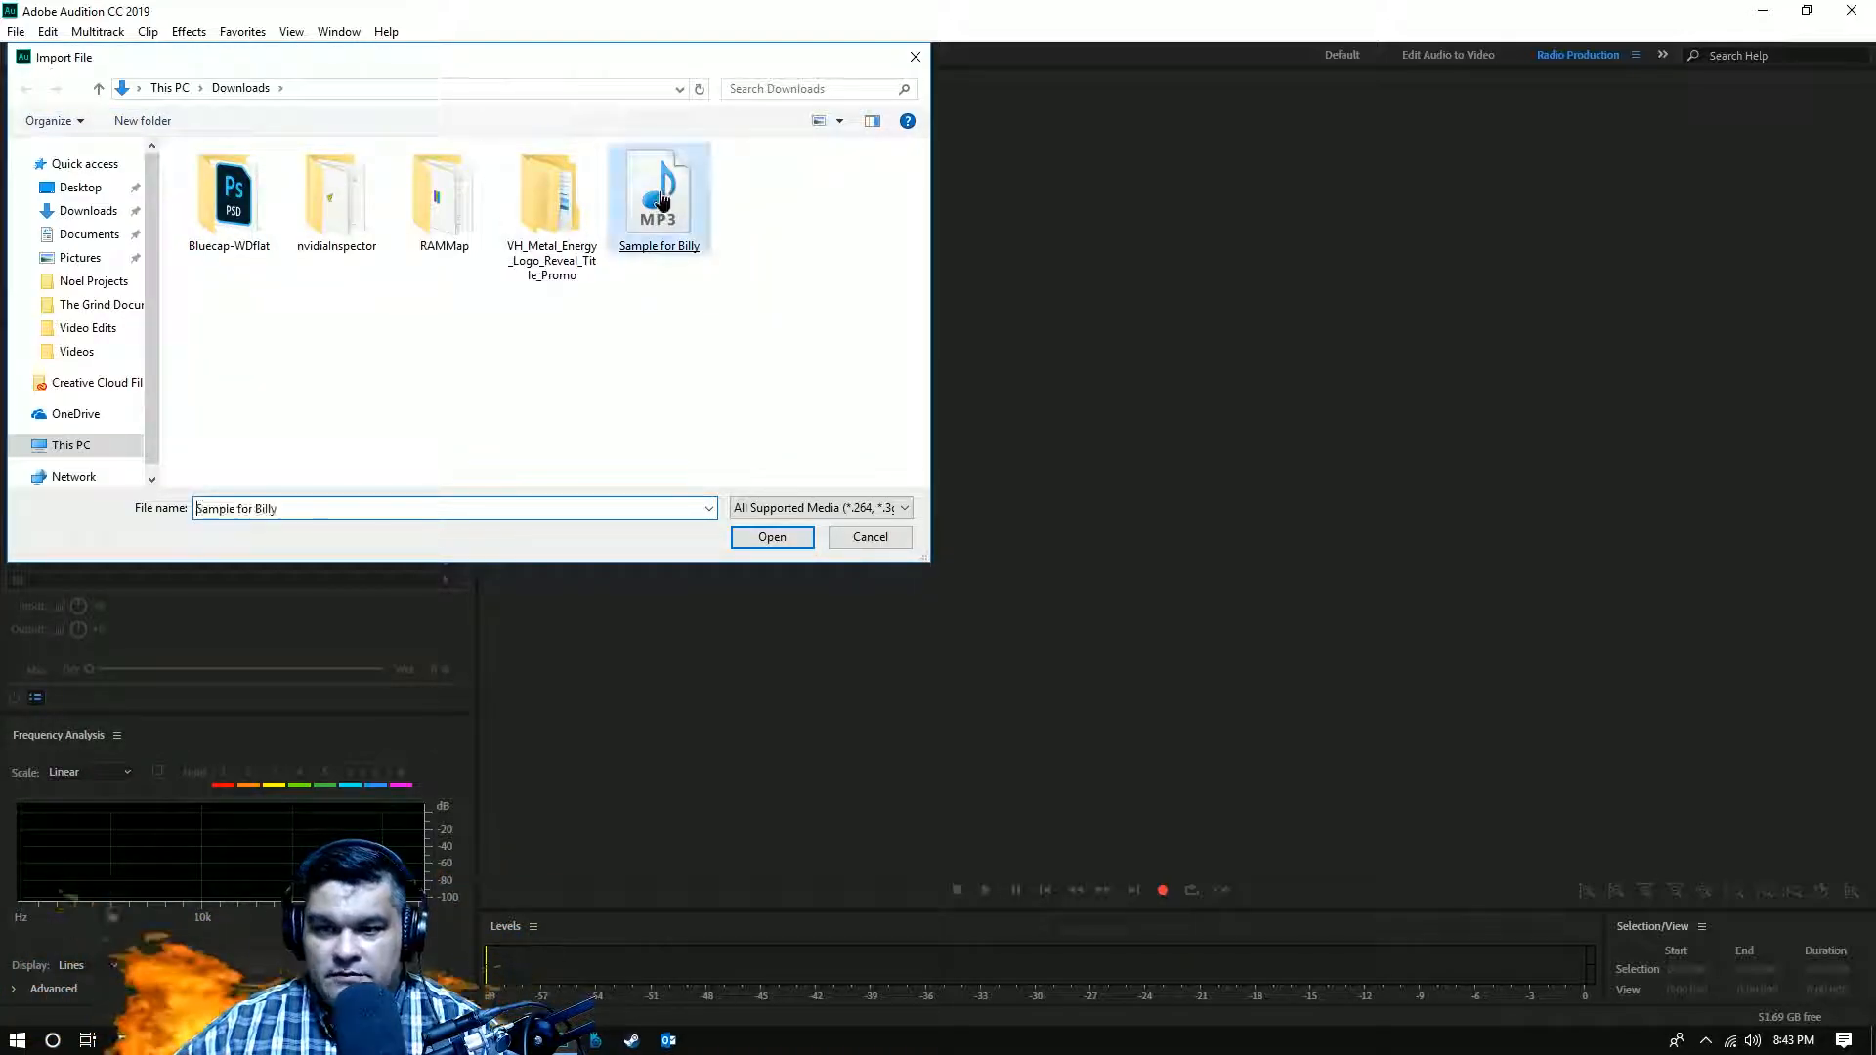
double_click(663, 201)
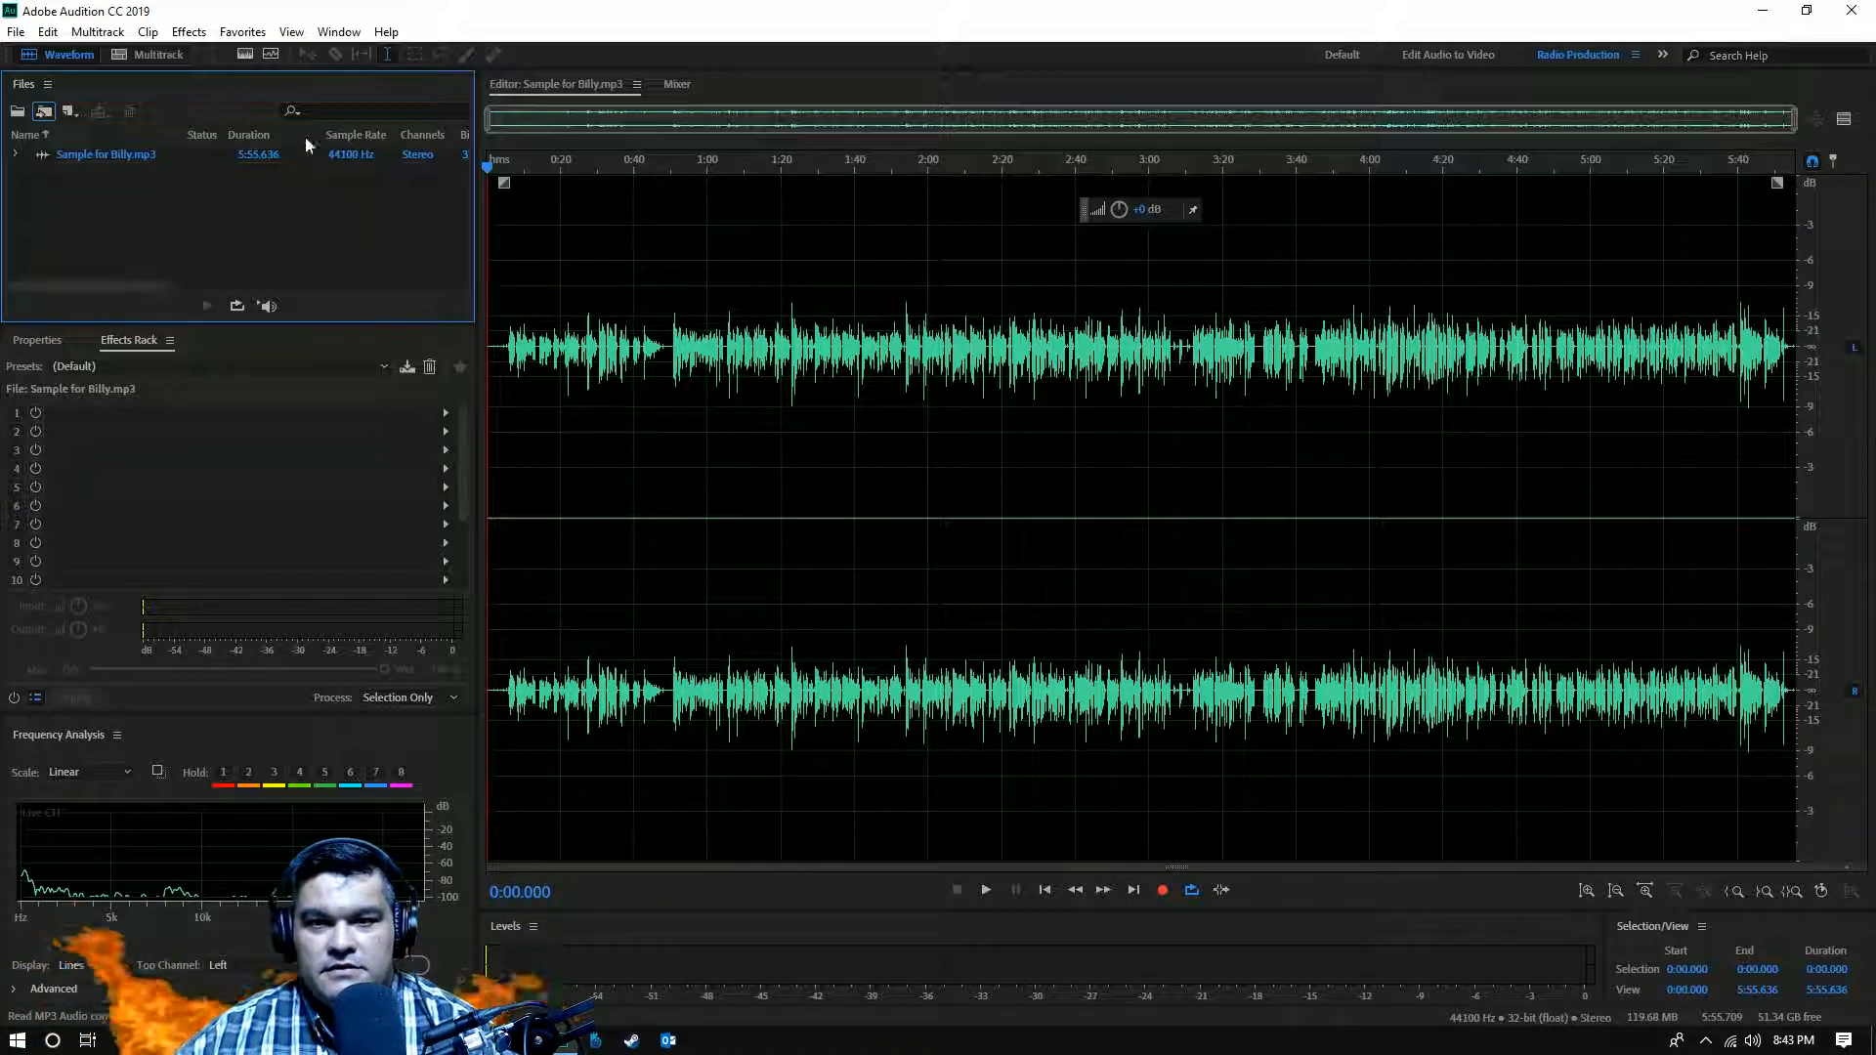
left_click(17, 35)
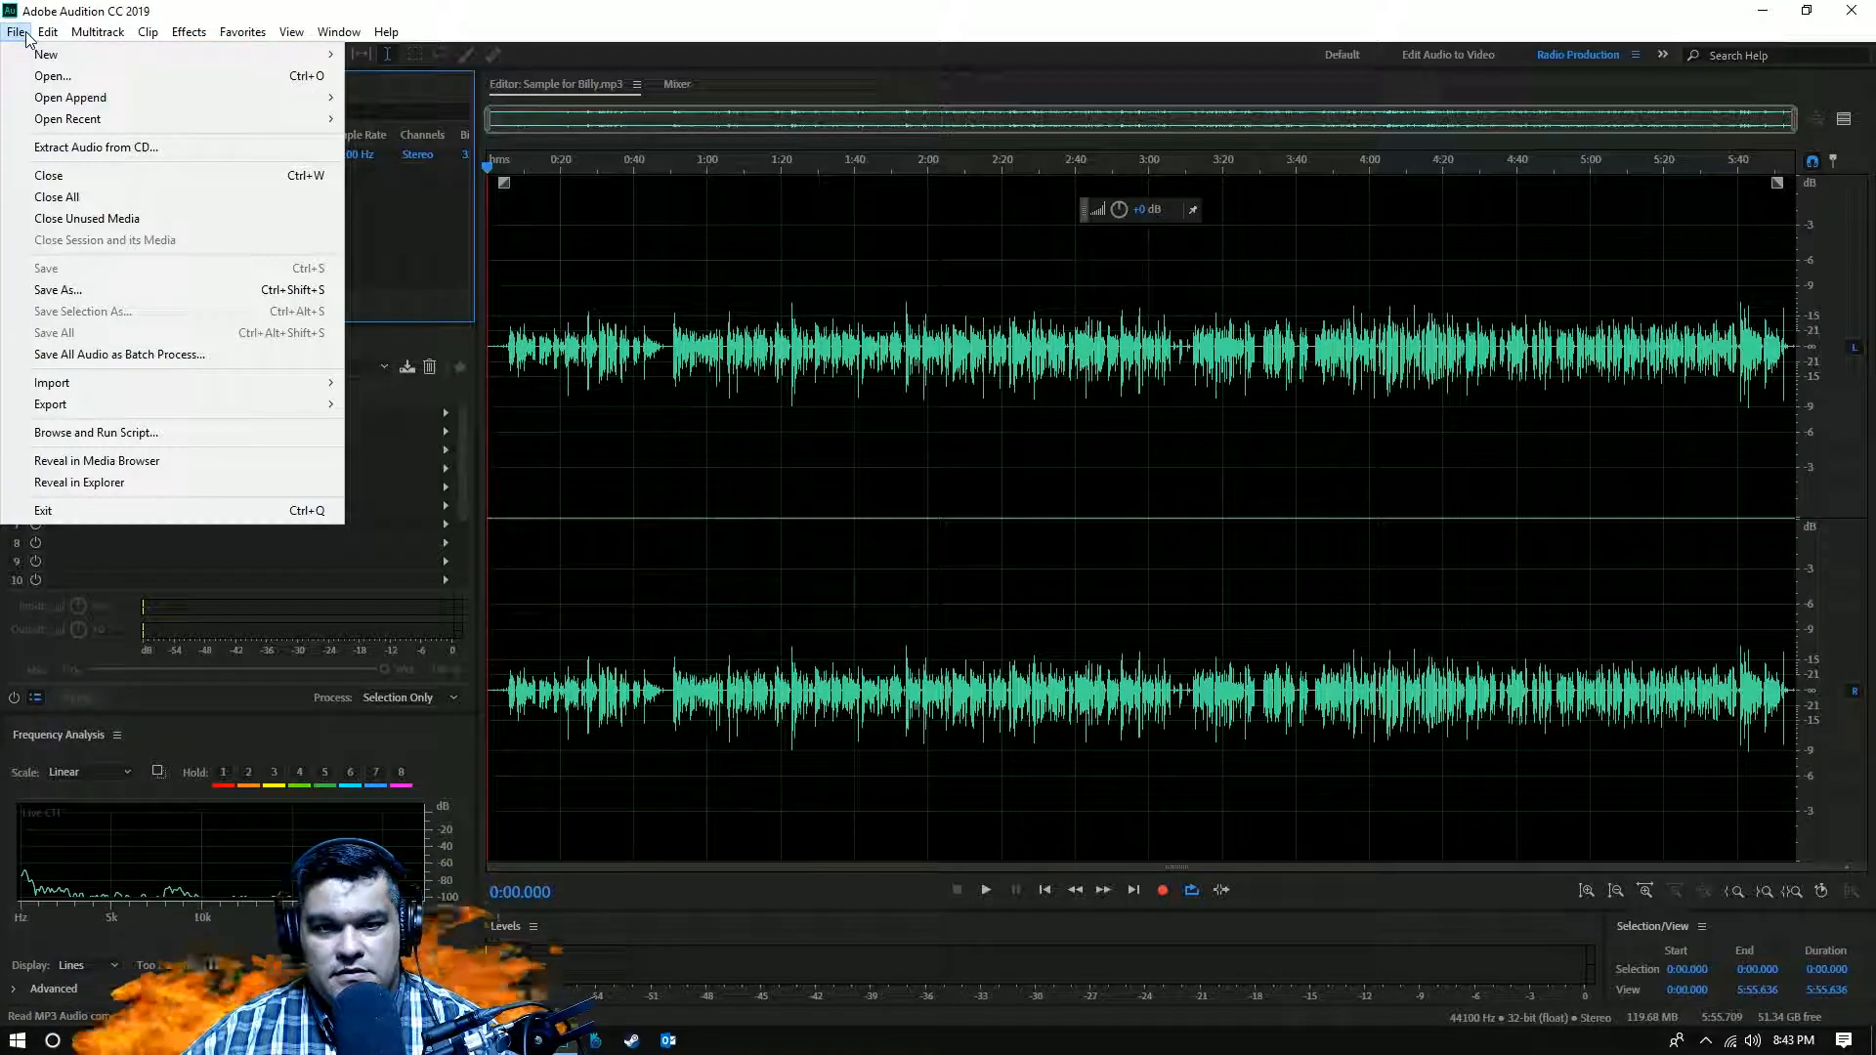
mouse_move(209, 408)
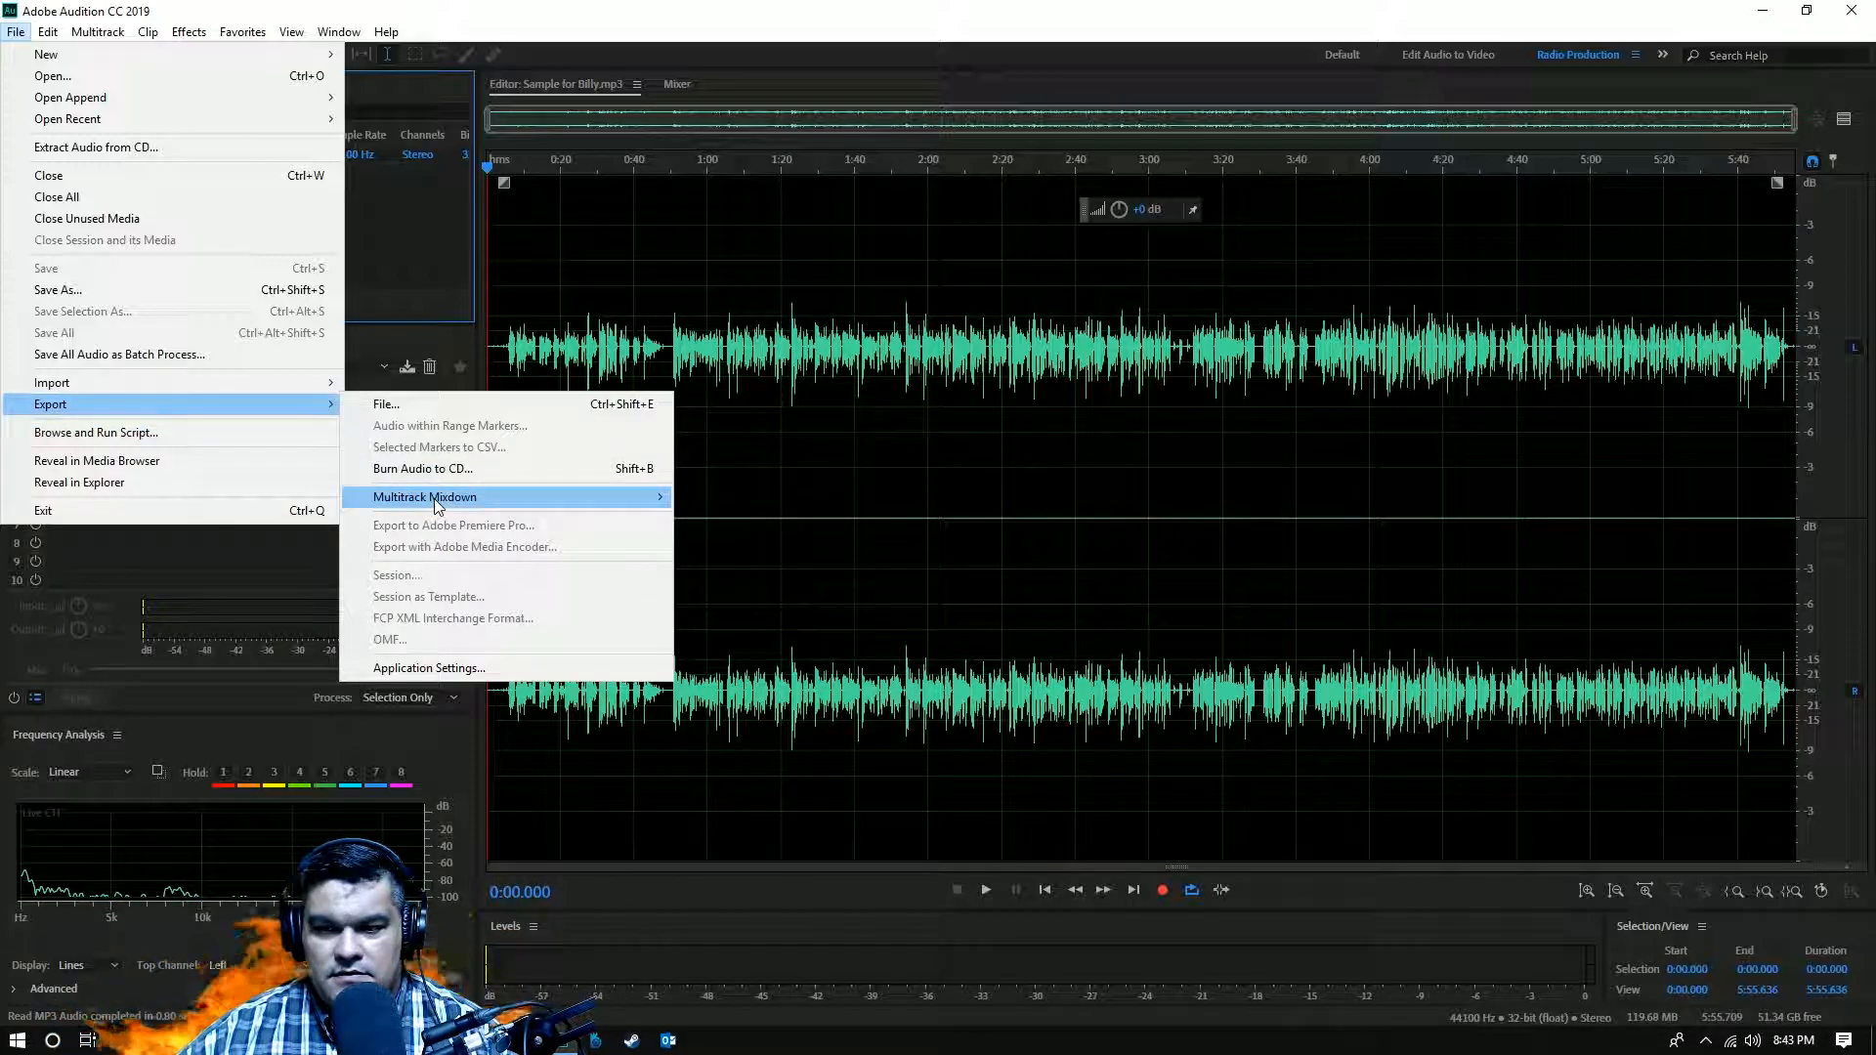
mouse_move(437, 501)
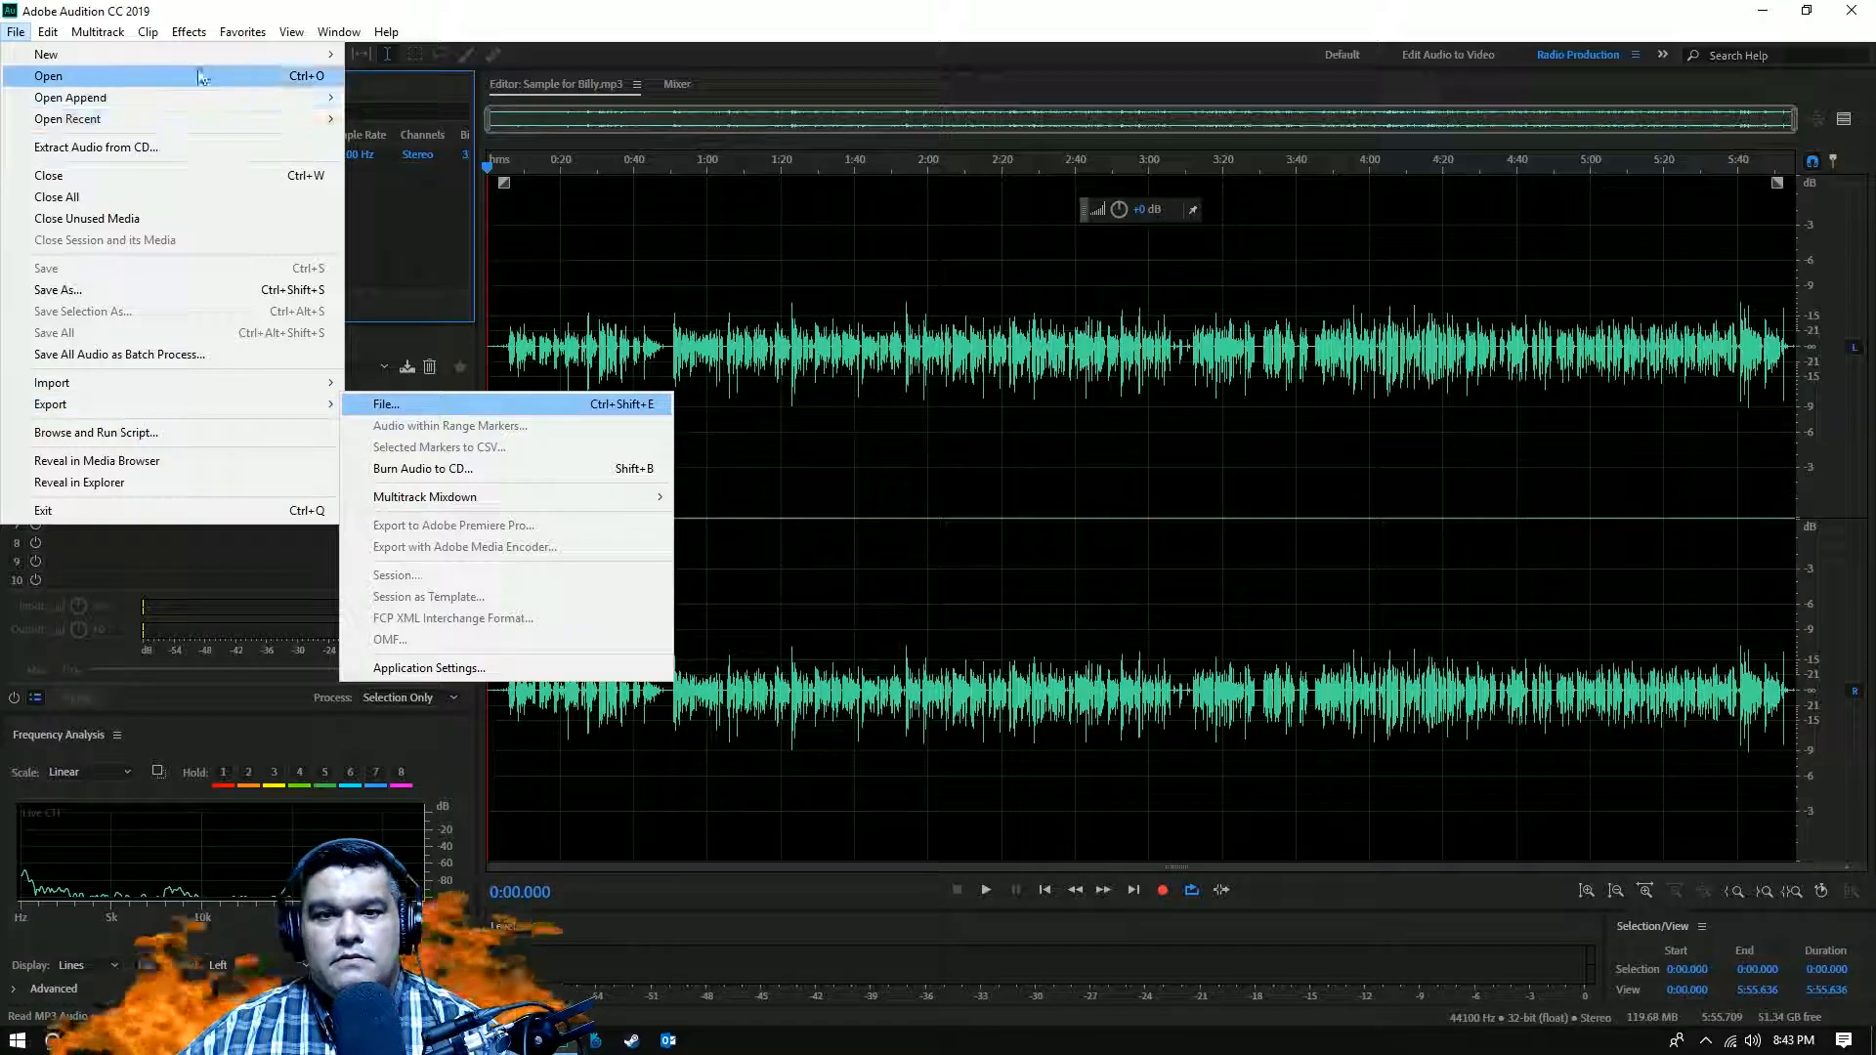
mouse_move(65, 34)
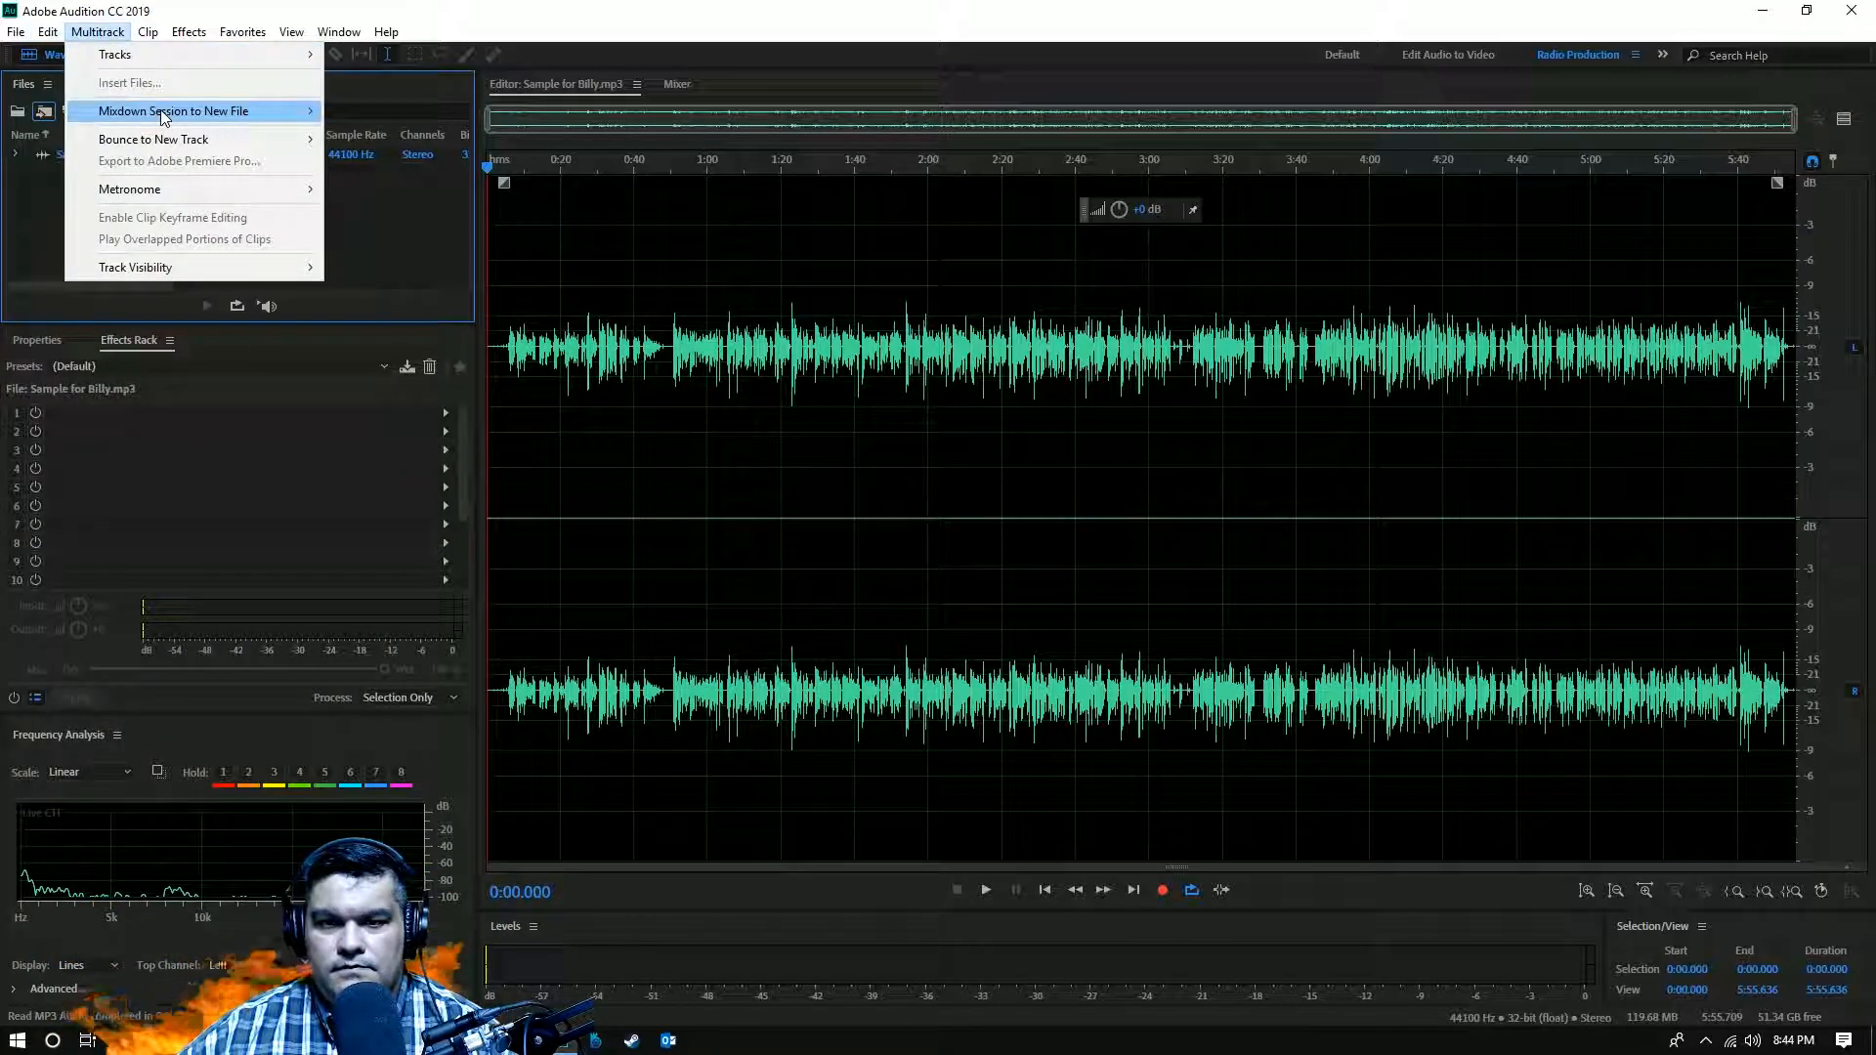
mouse_move(176, 116)
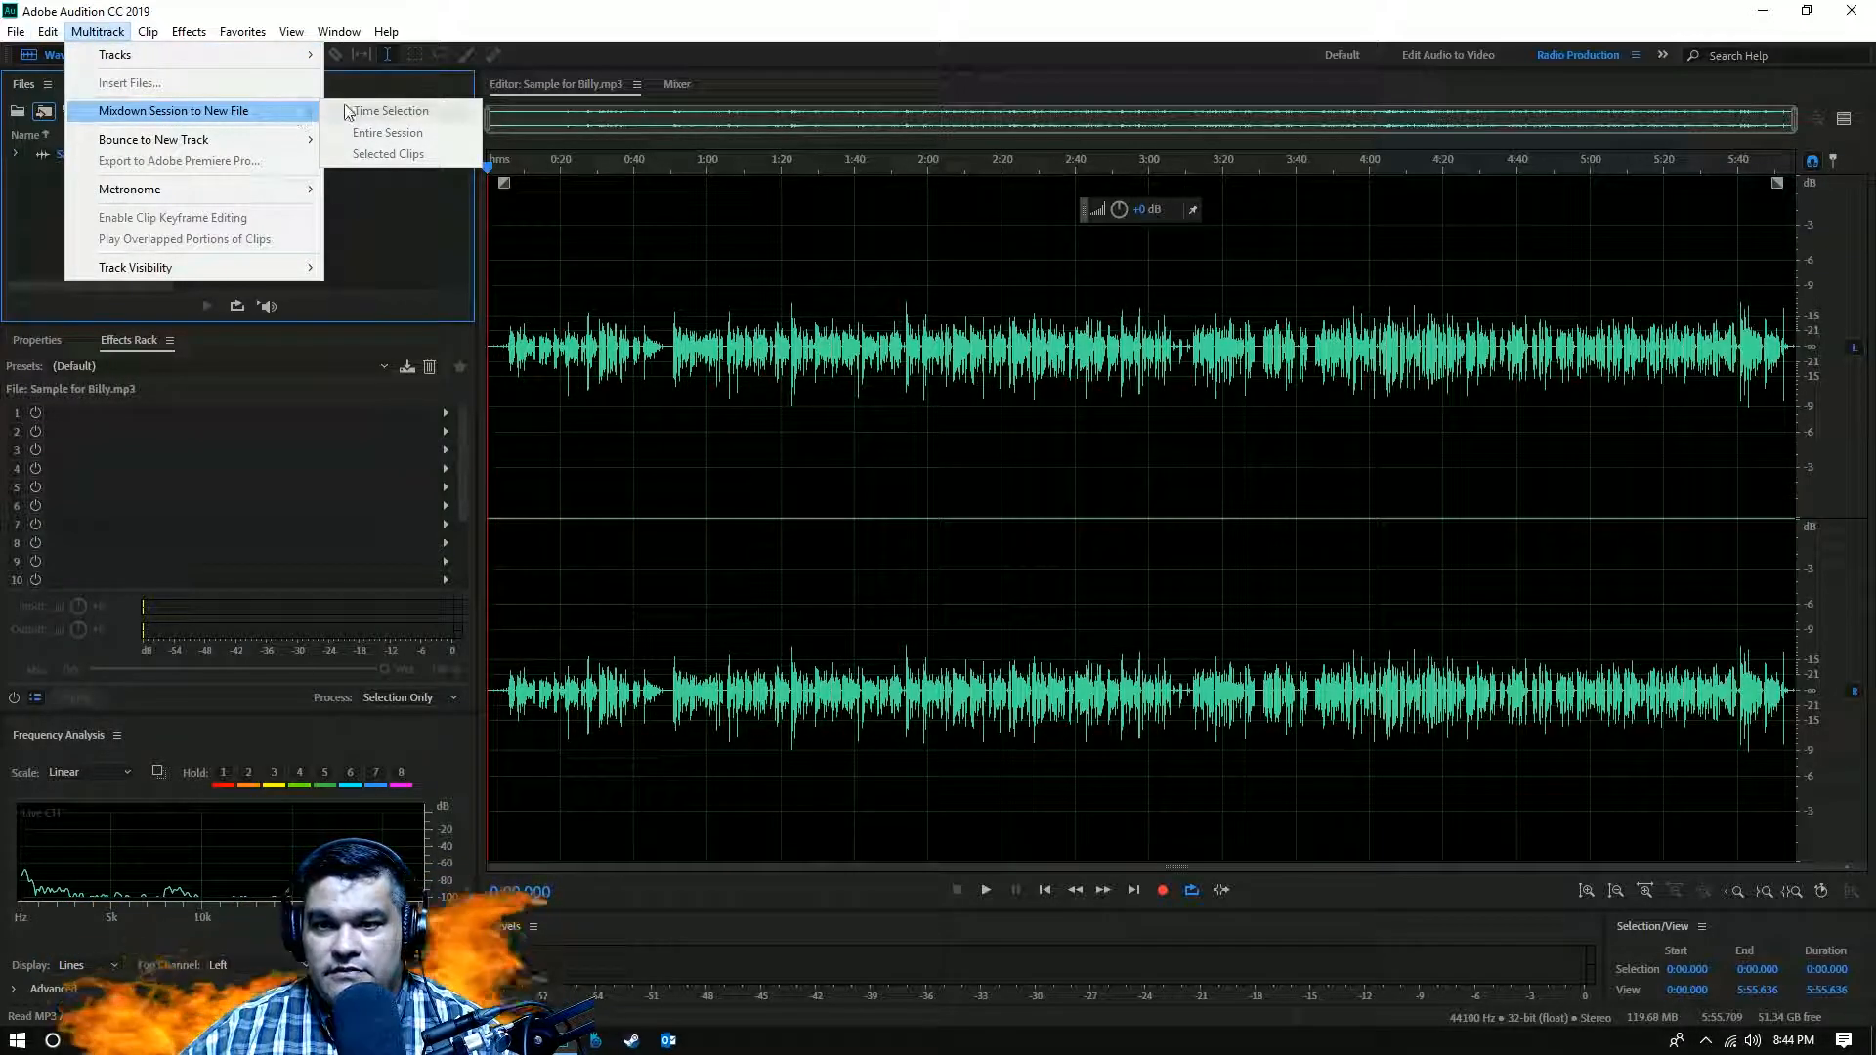
left_click(841, 277)
double_click(835, 272)
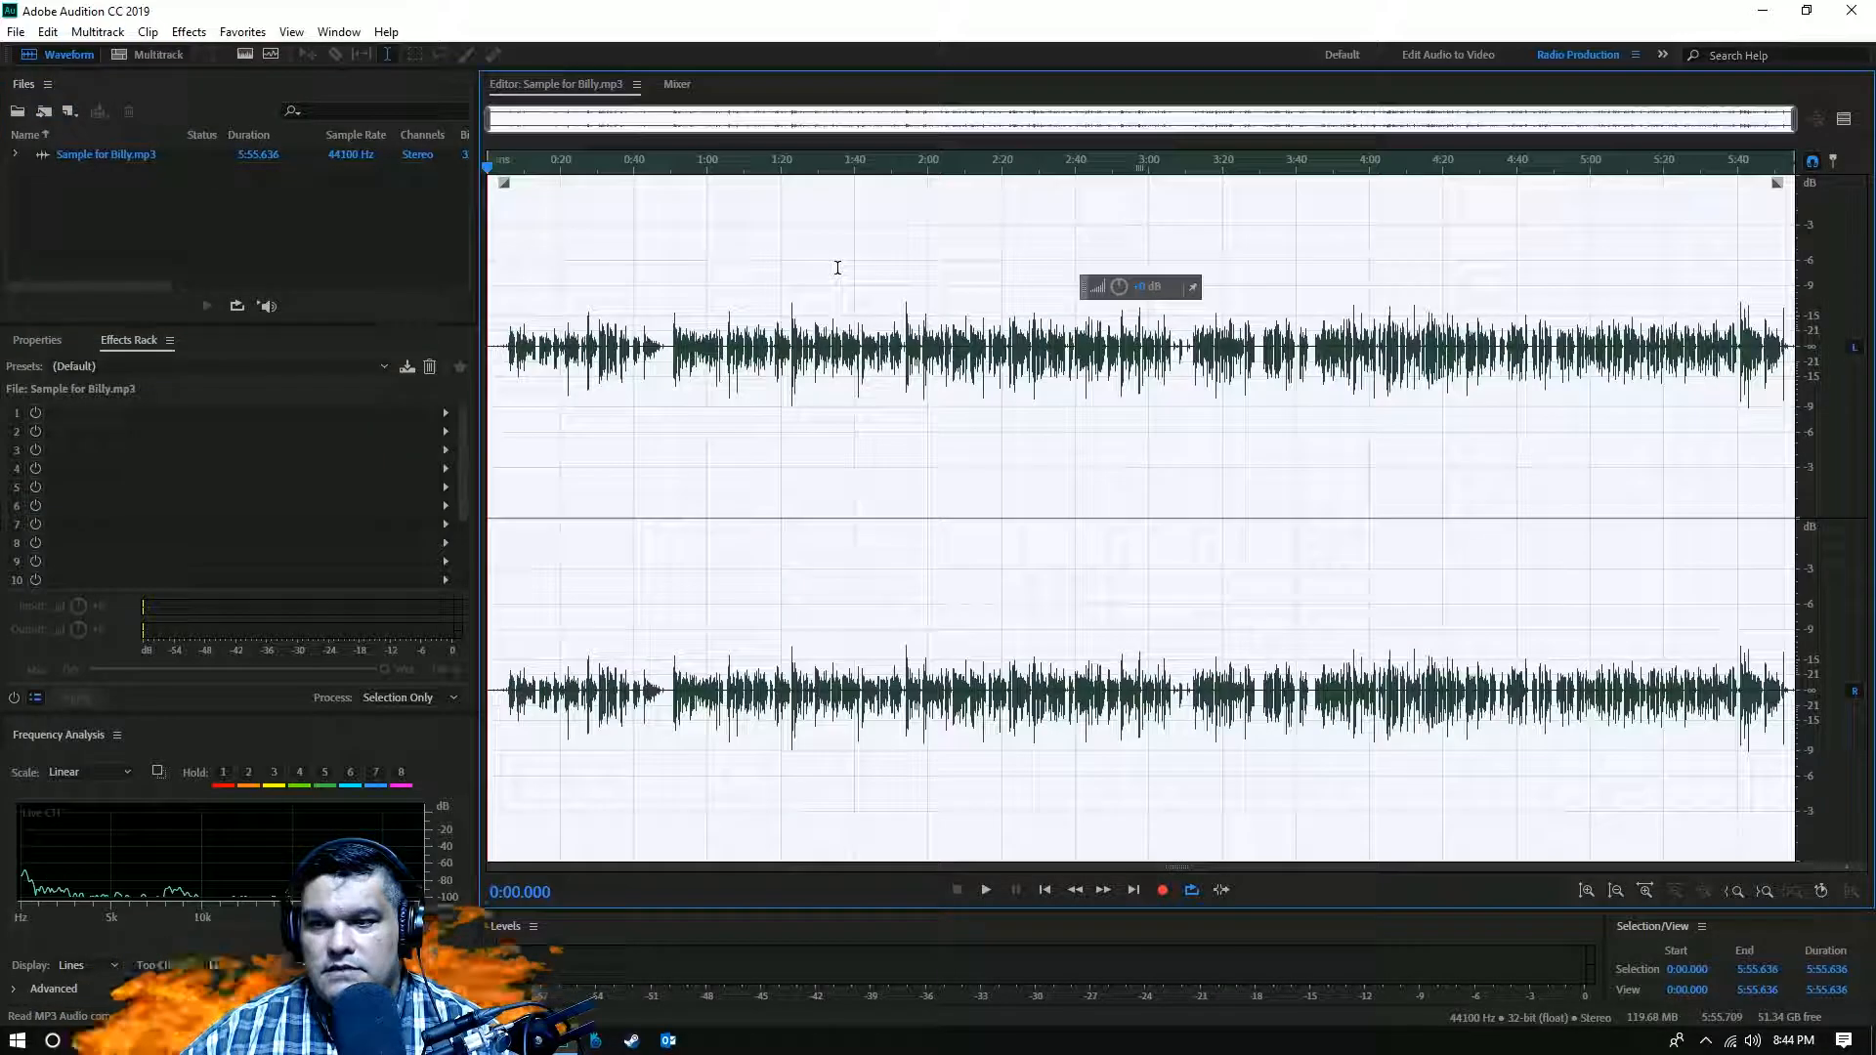
left_click(98, 32)
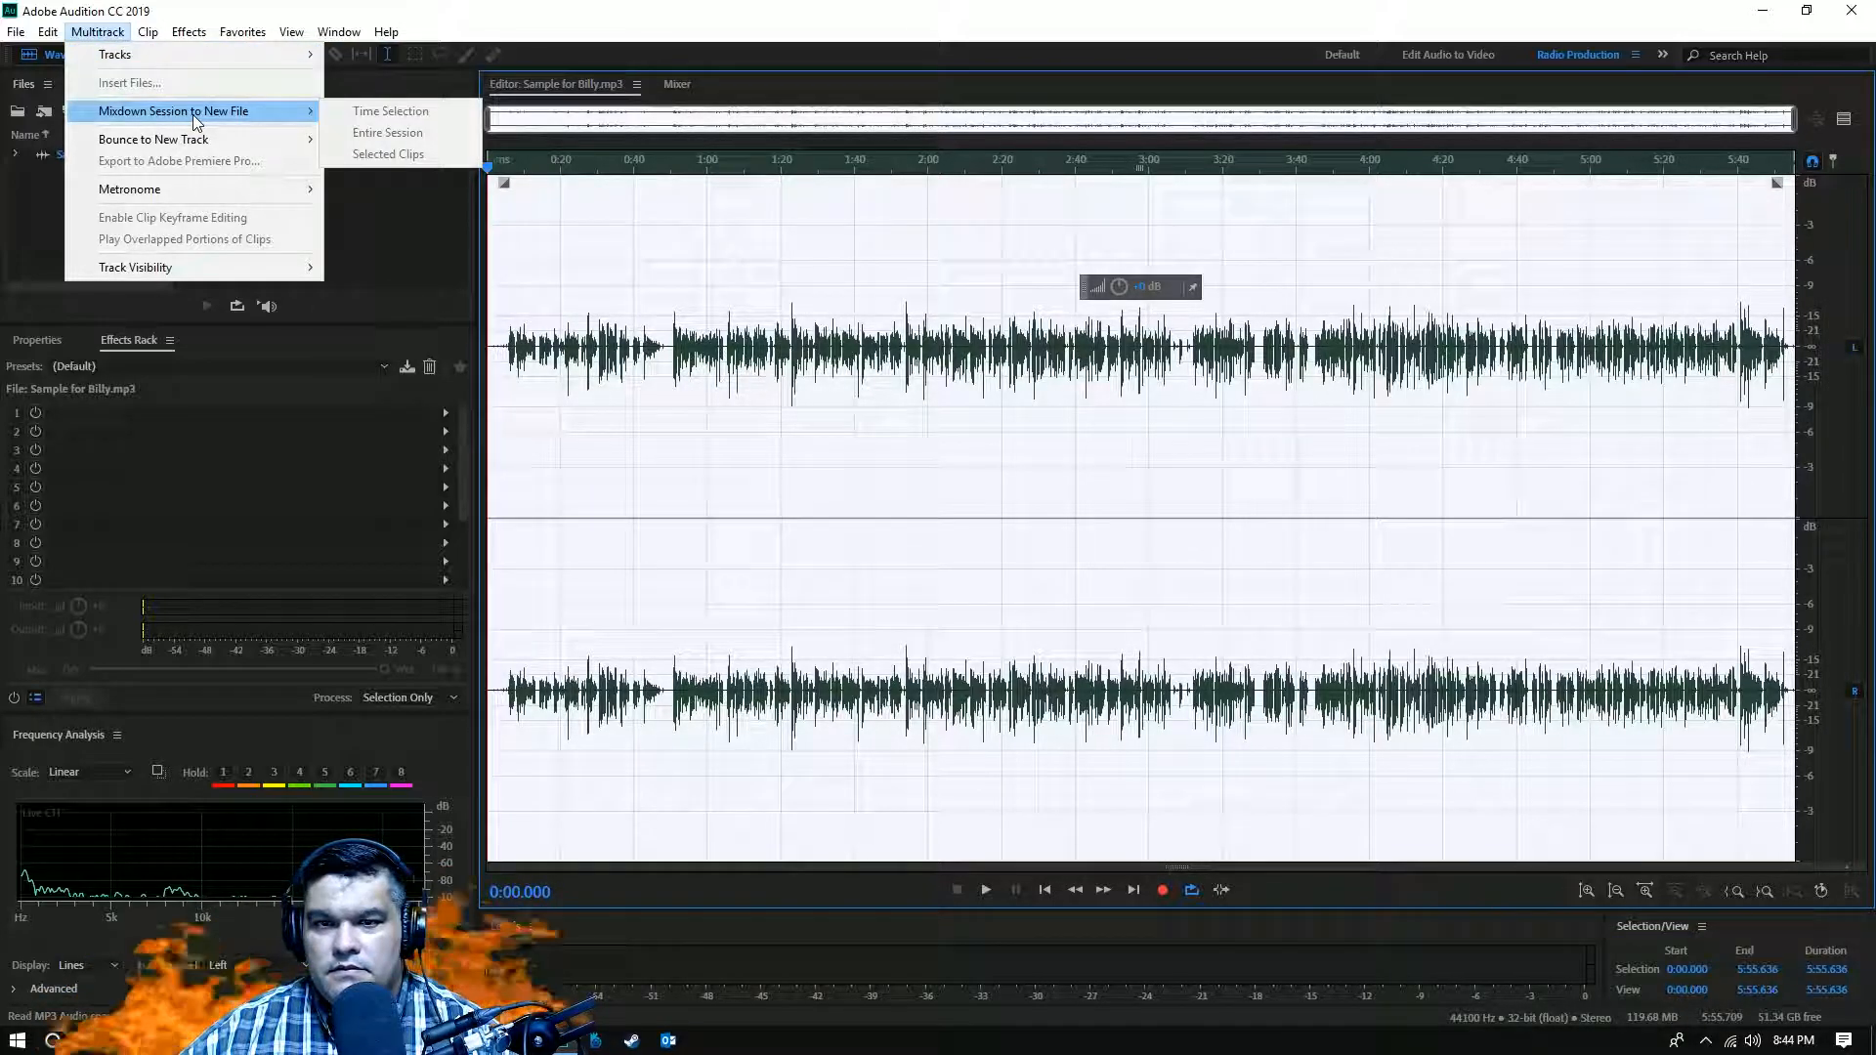
left_click(781, 164)
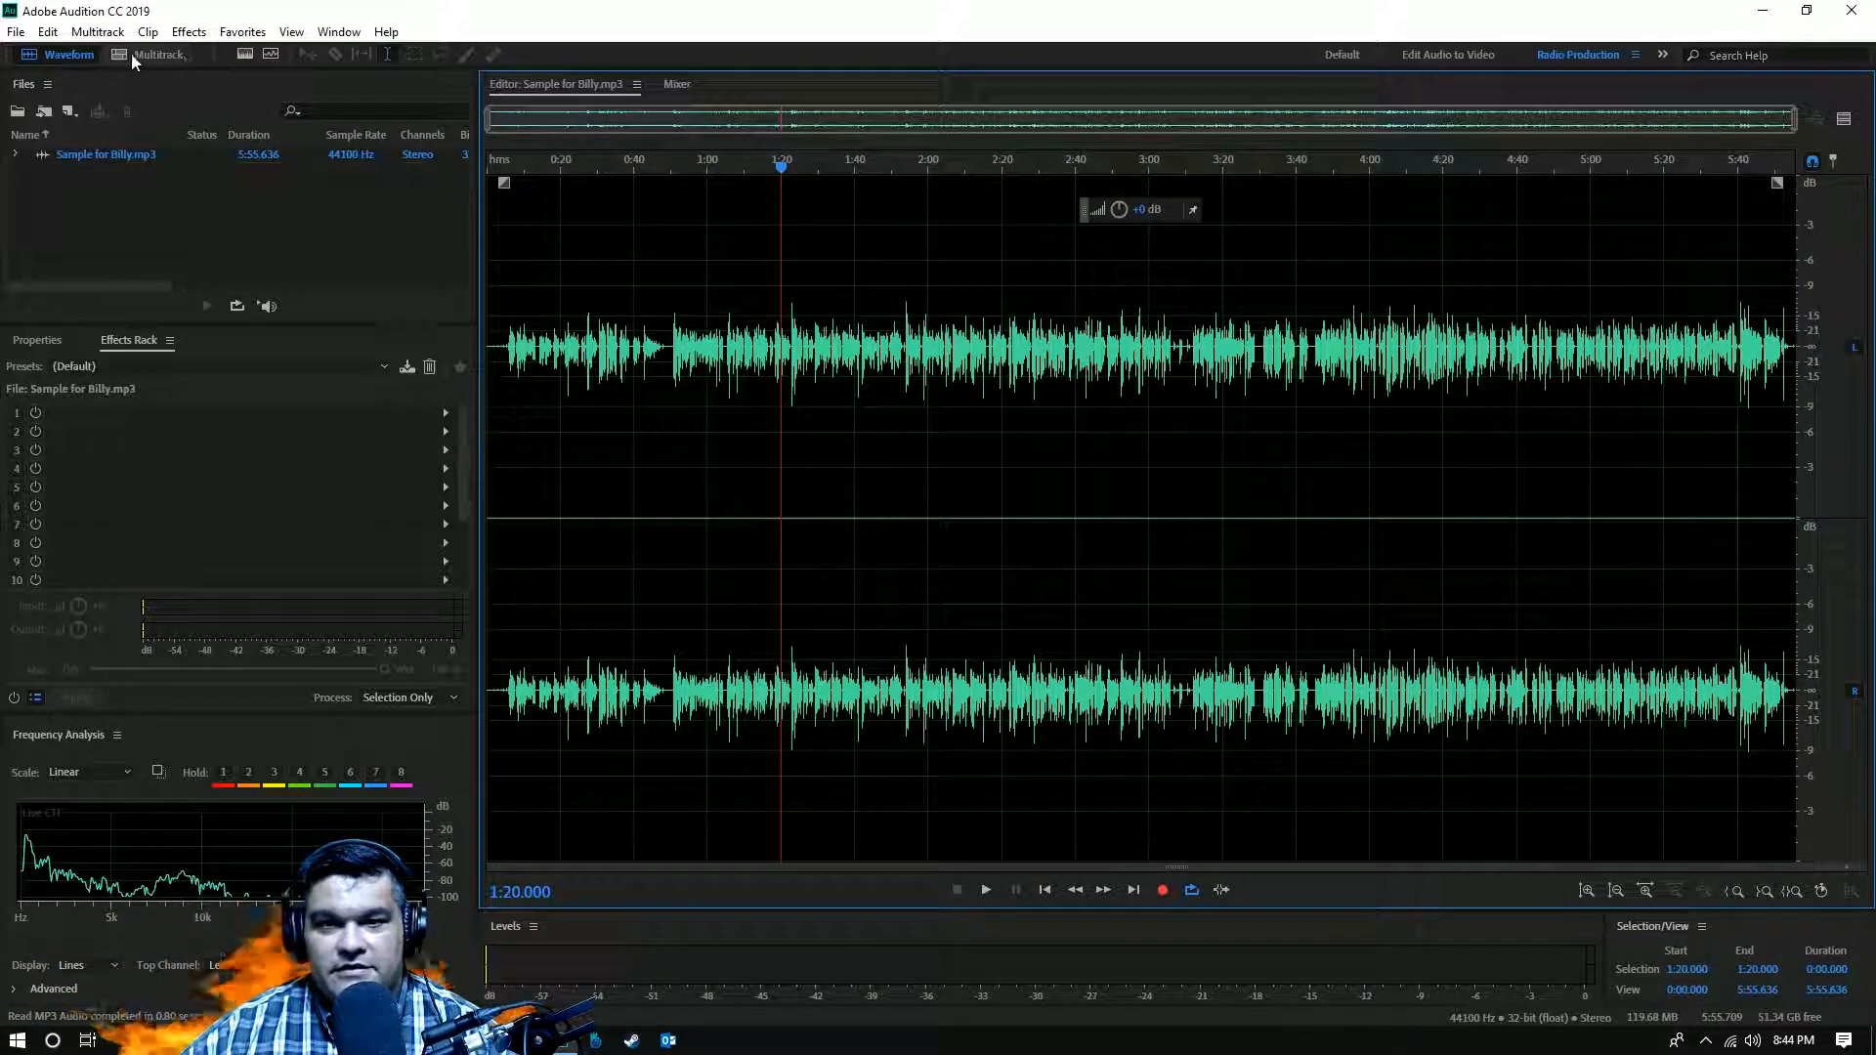
- Create a new multitrack session with the default name, 44100 Hz sample rate, 24-bit depth and a mono master
left_click(100, 33)
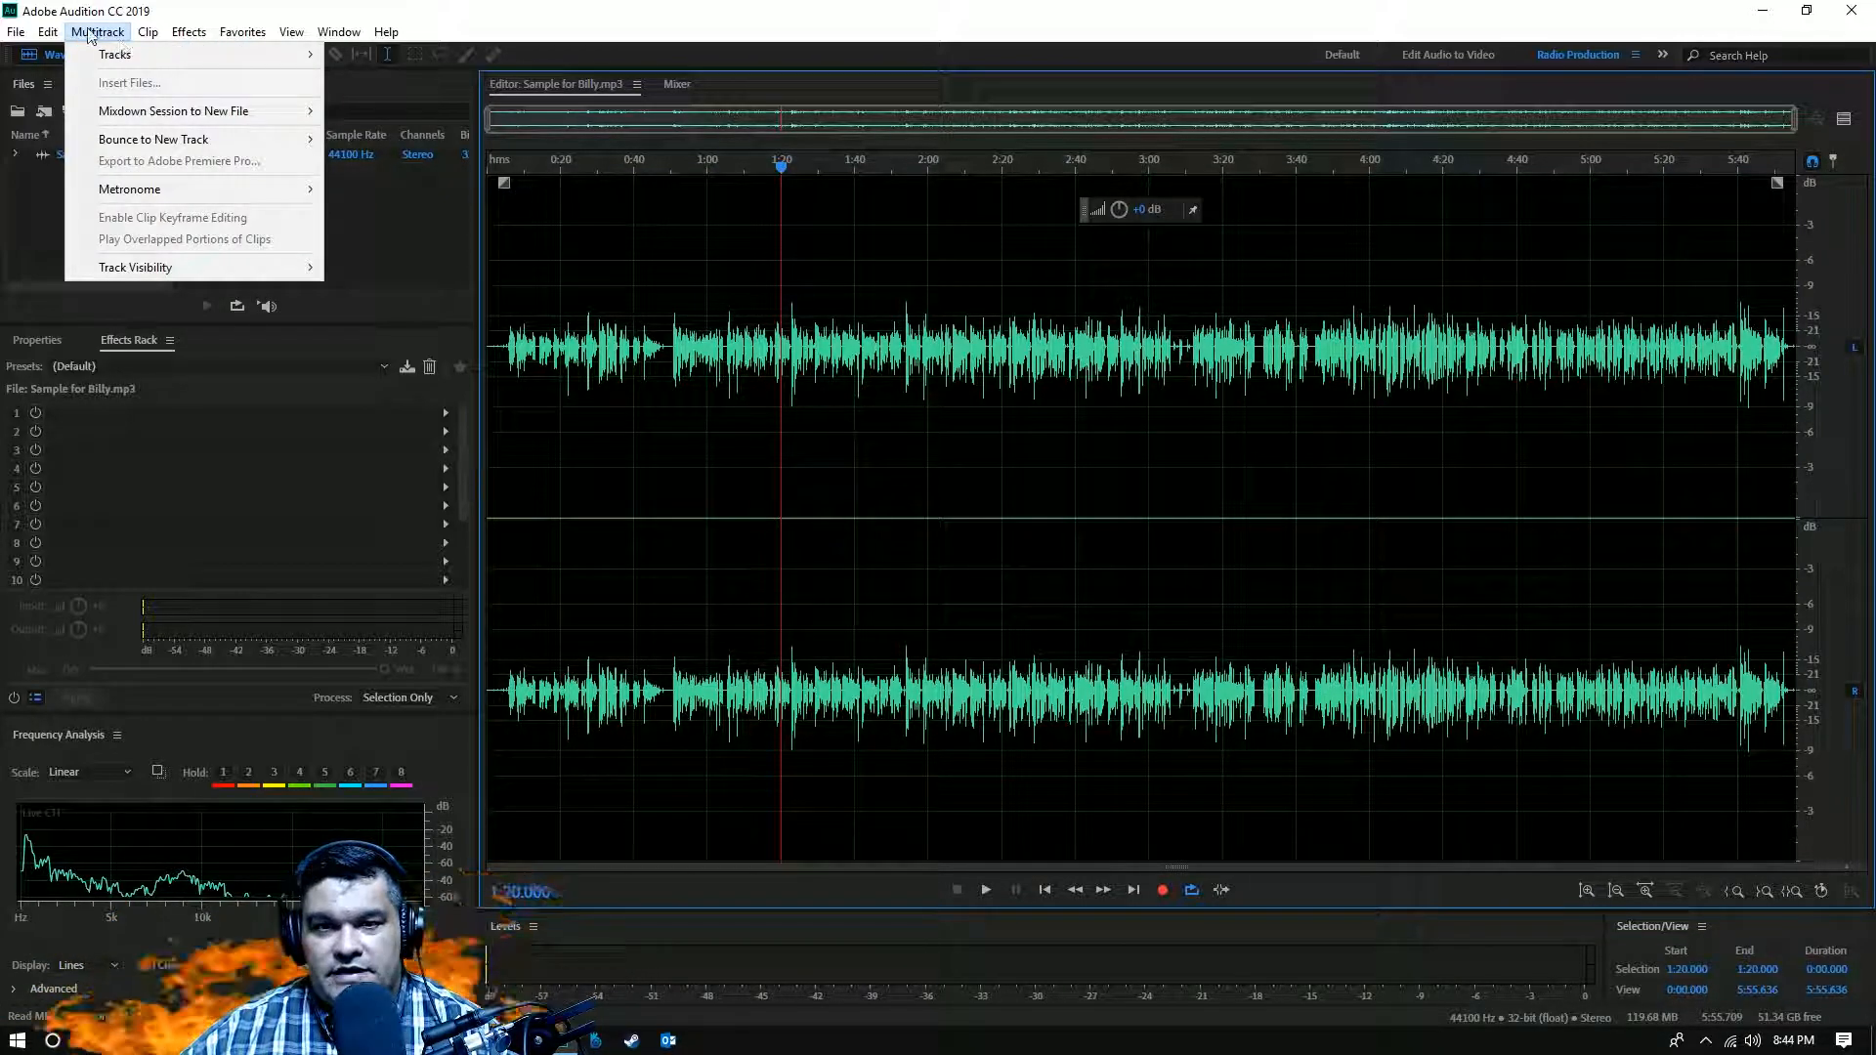
left_click(142, 53)
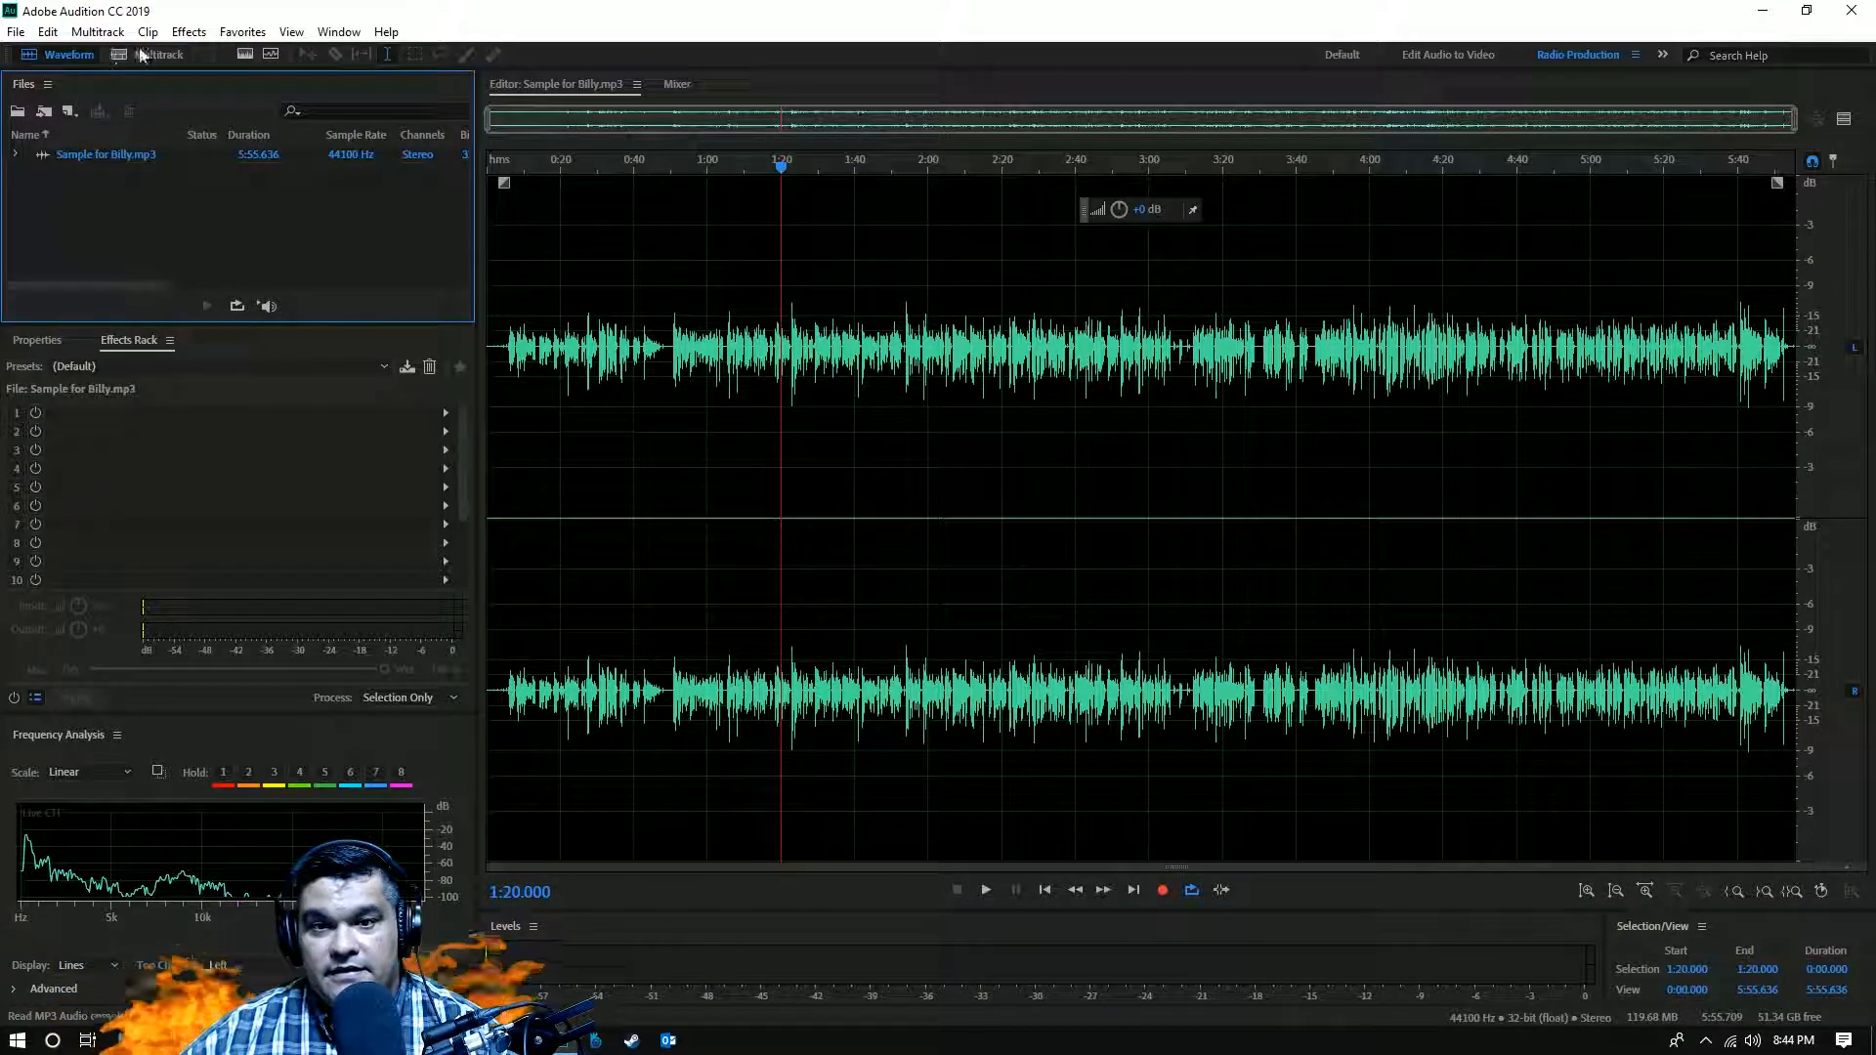
left_click(995, 613)
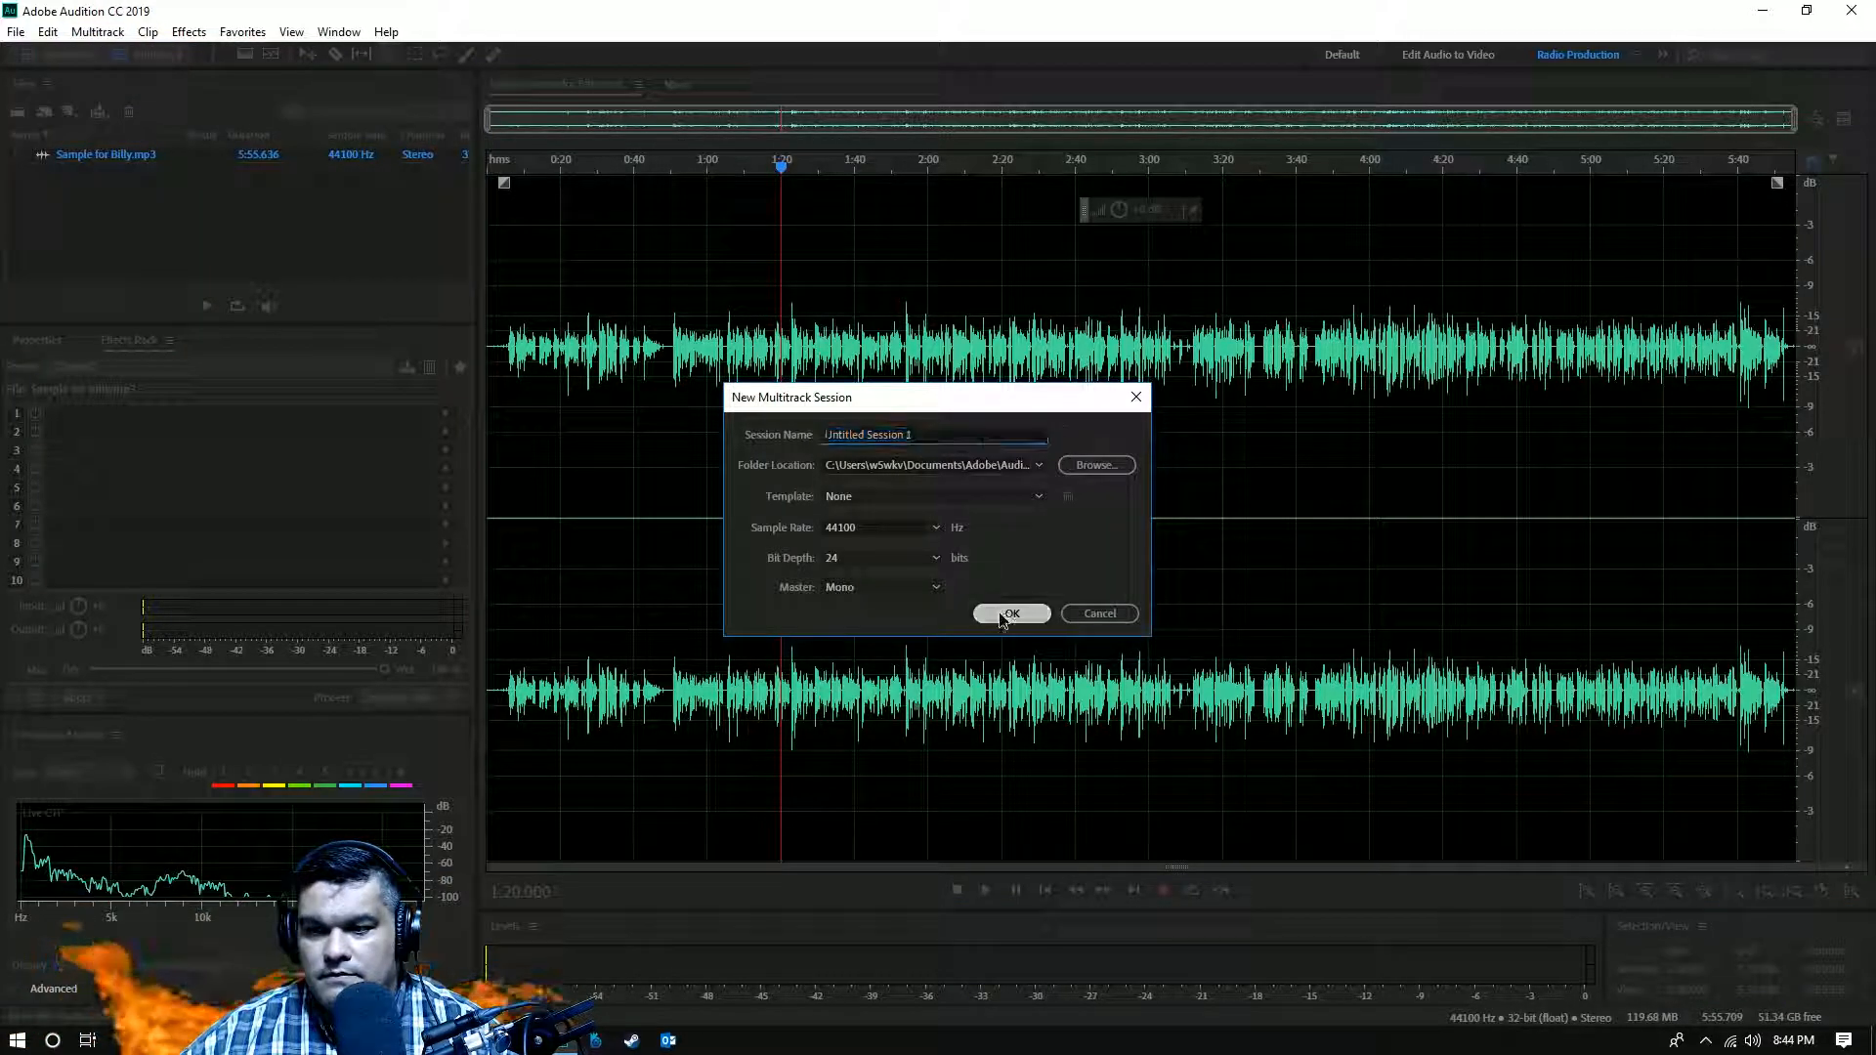
left_click(1033, 547)
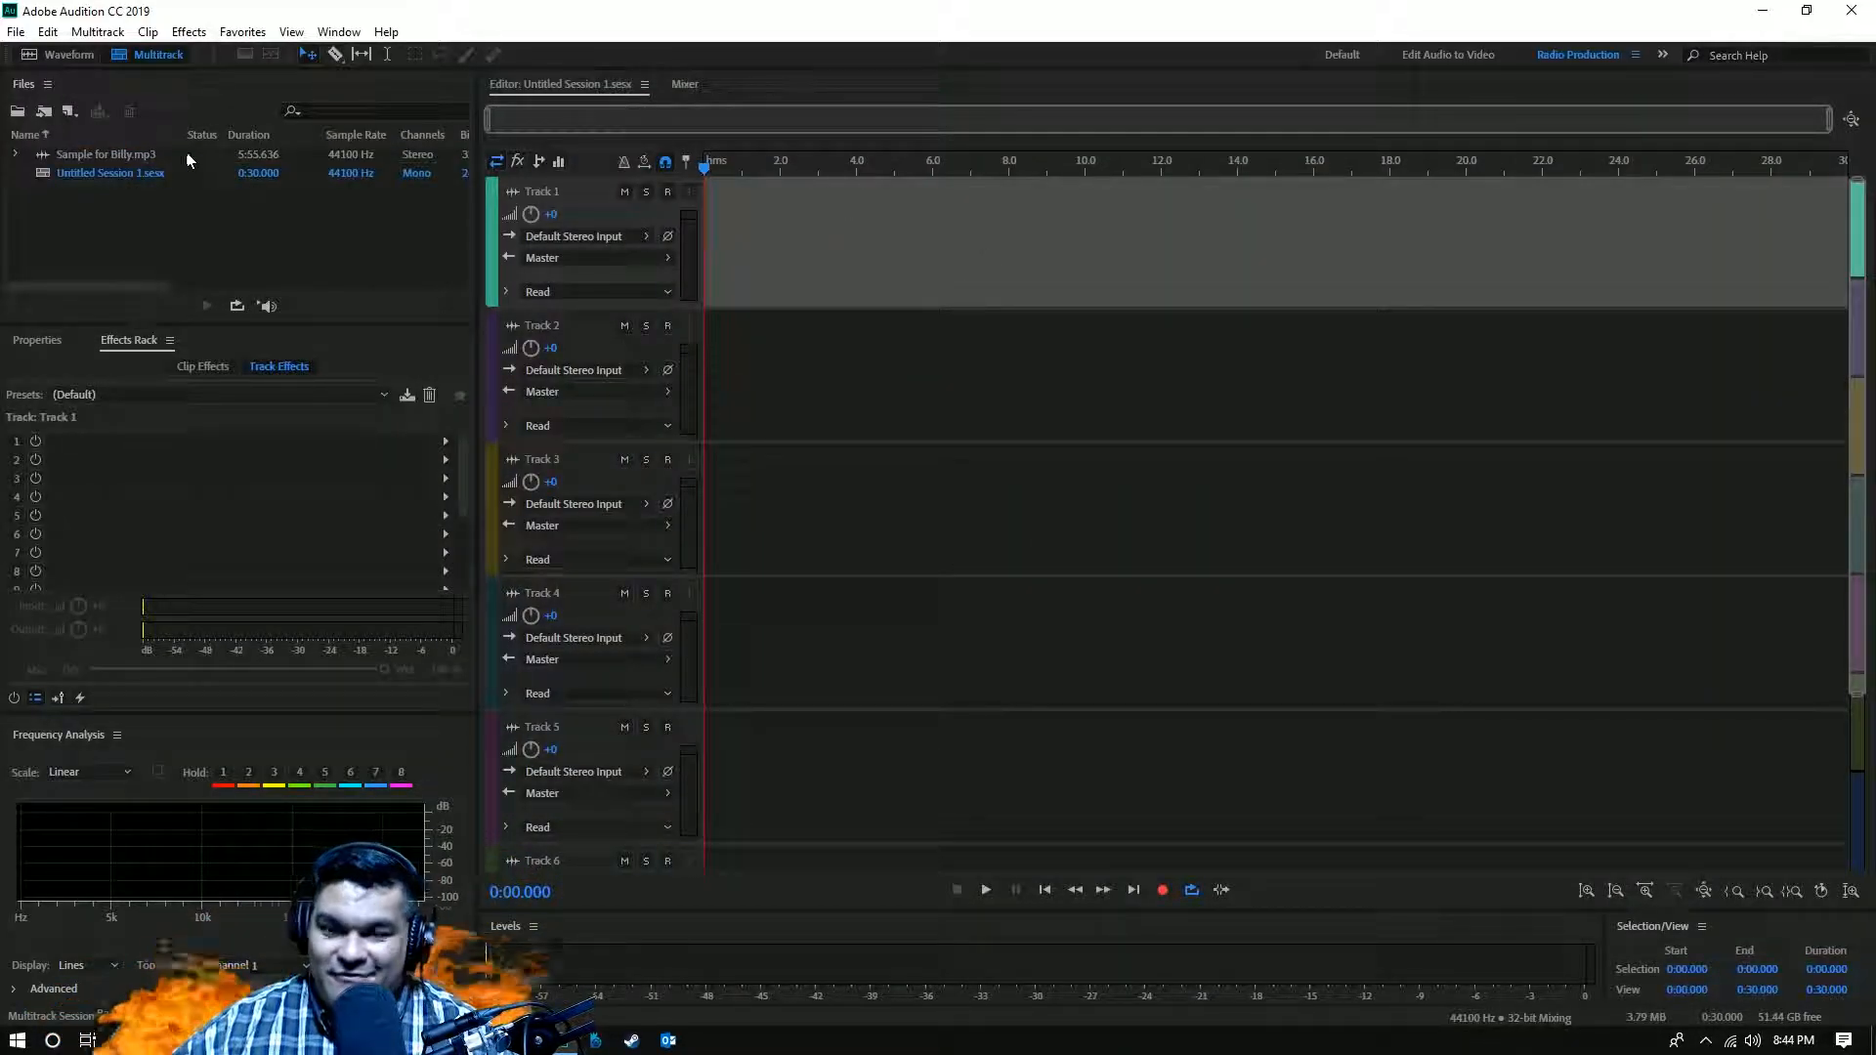
- Place the imported MP3 at the start of Track 1 and mix down the entire session to a new file
left_click_drag(125, 154, 718, 215)
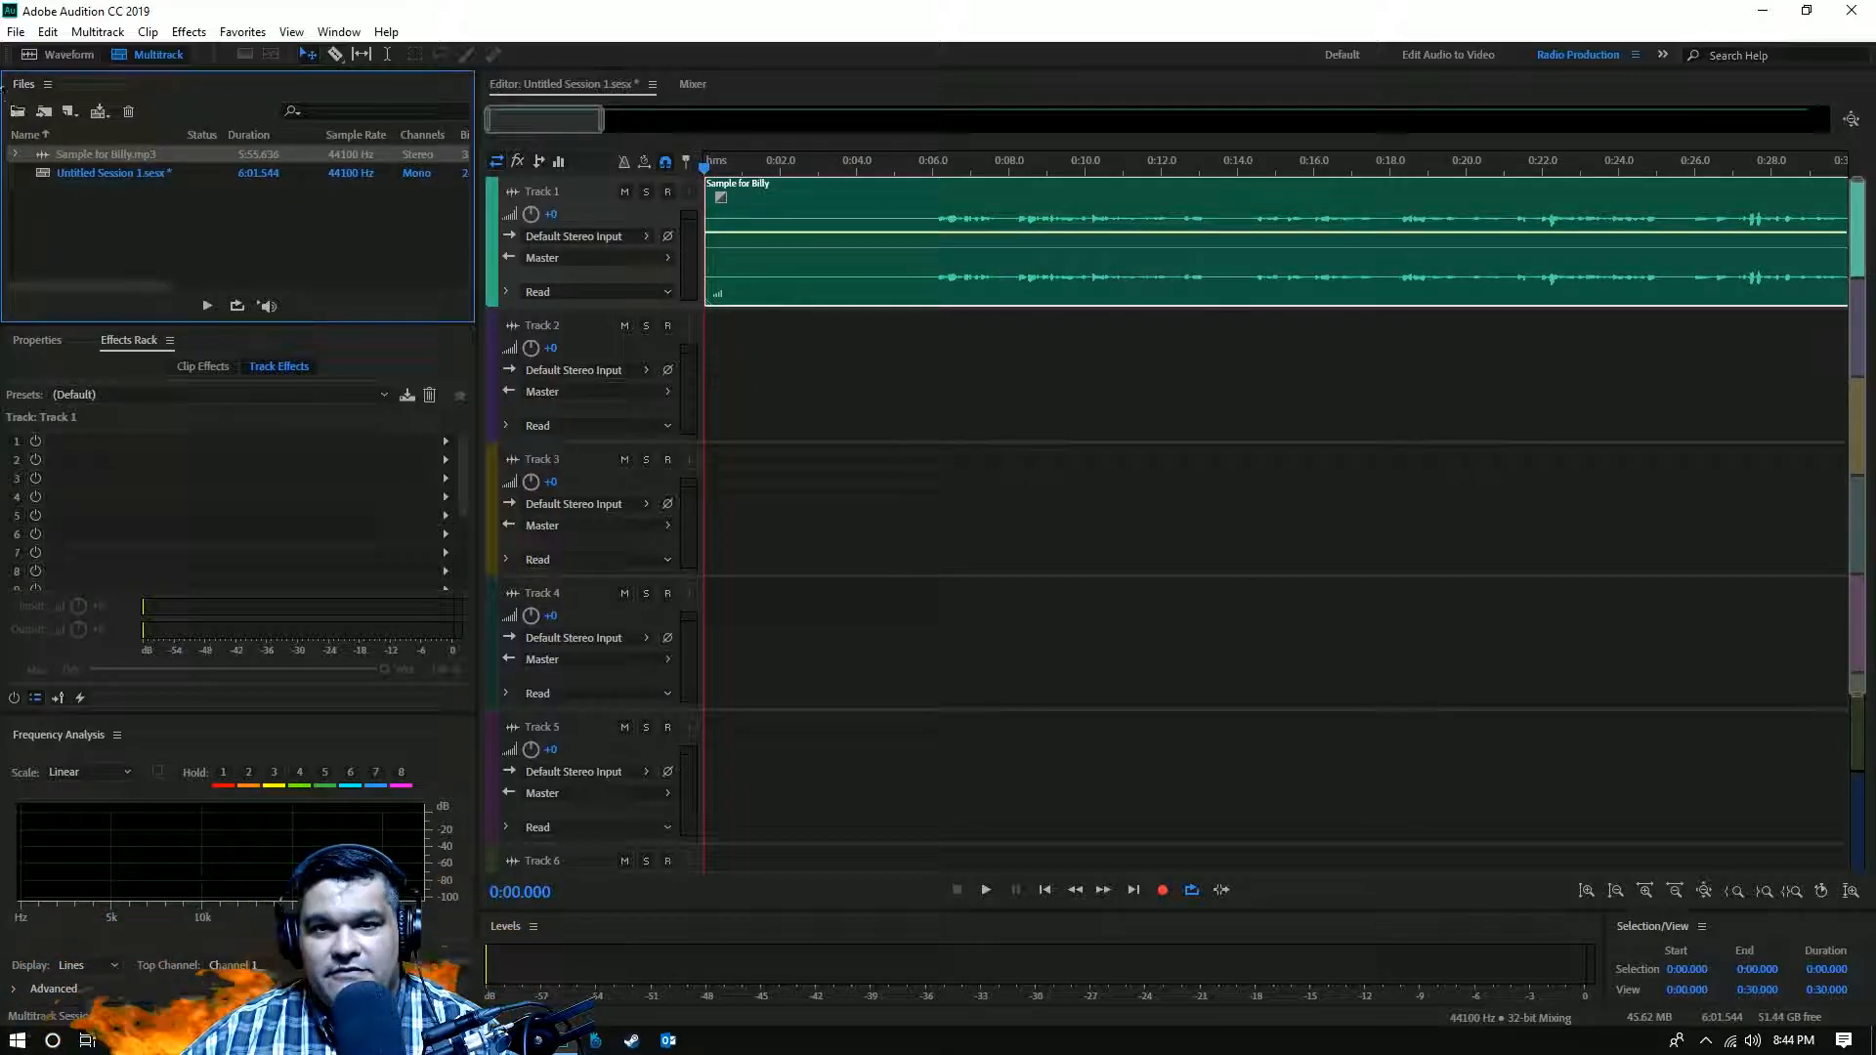
left_click(16, 32)
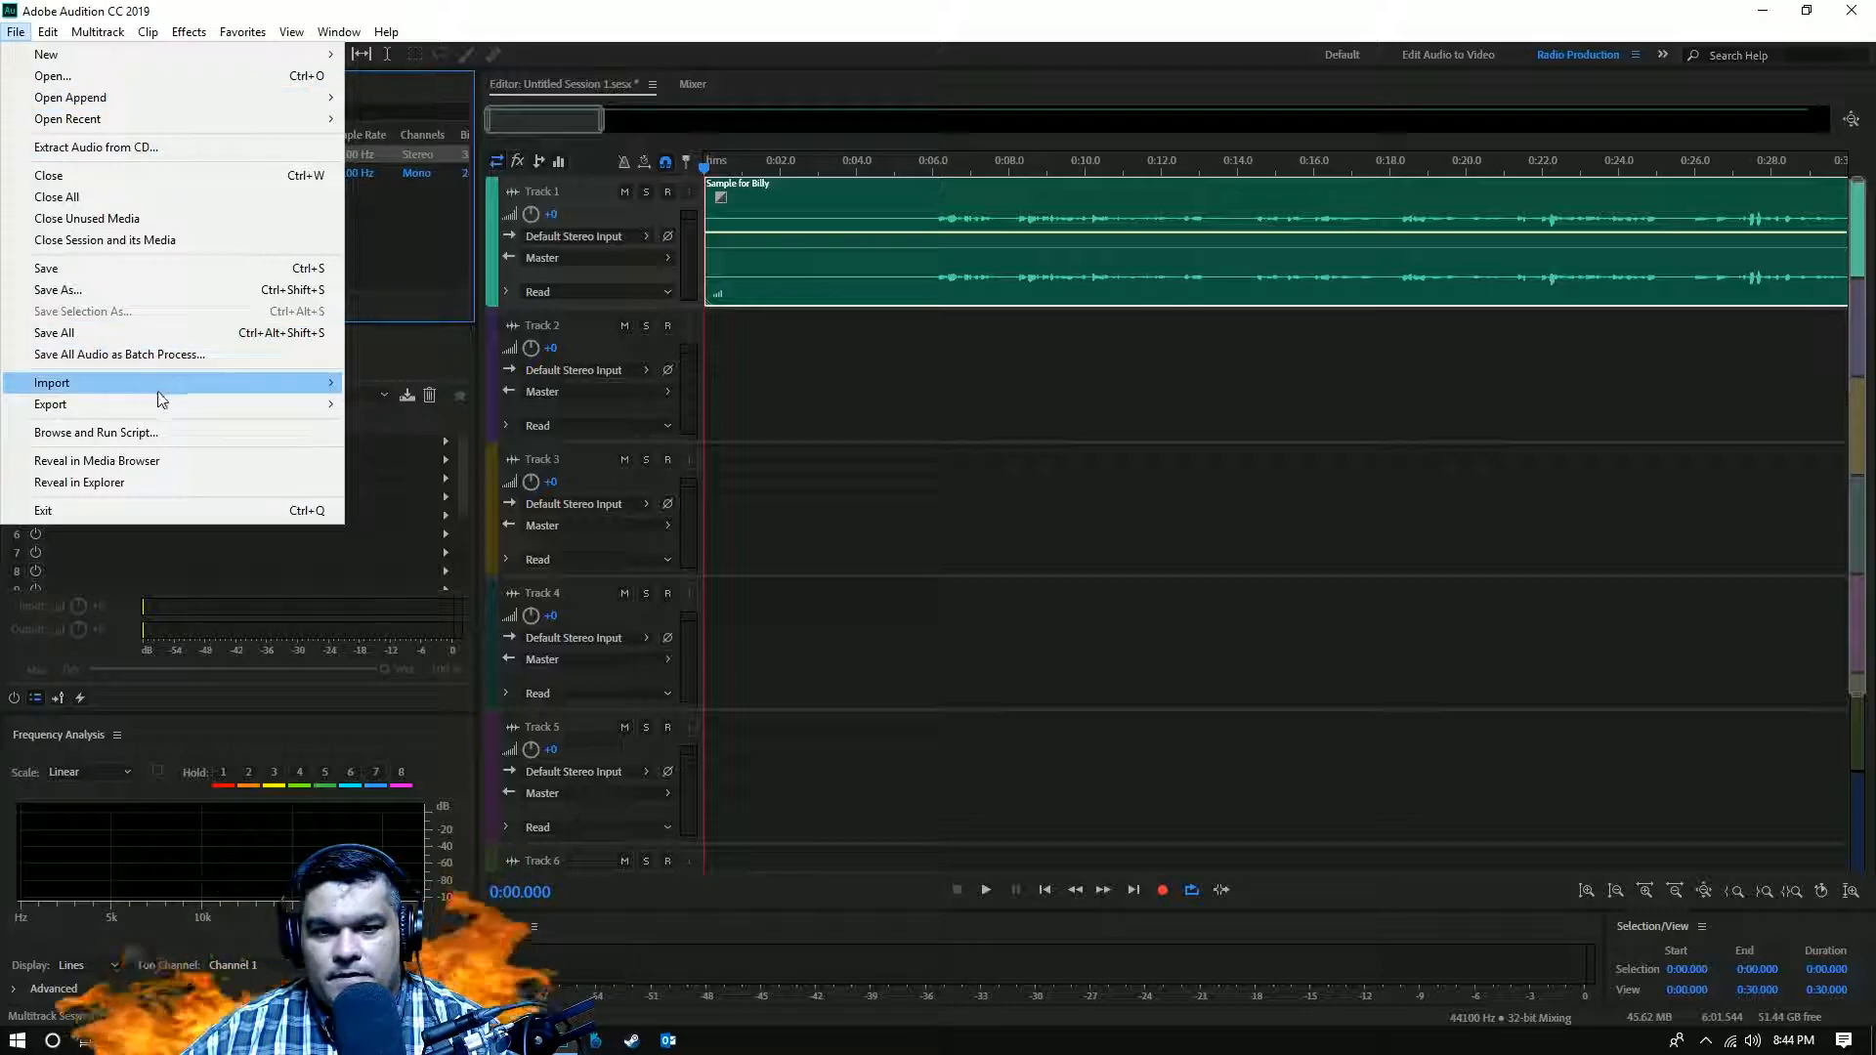
mouse_move(47, 33)
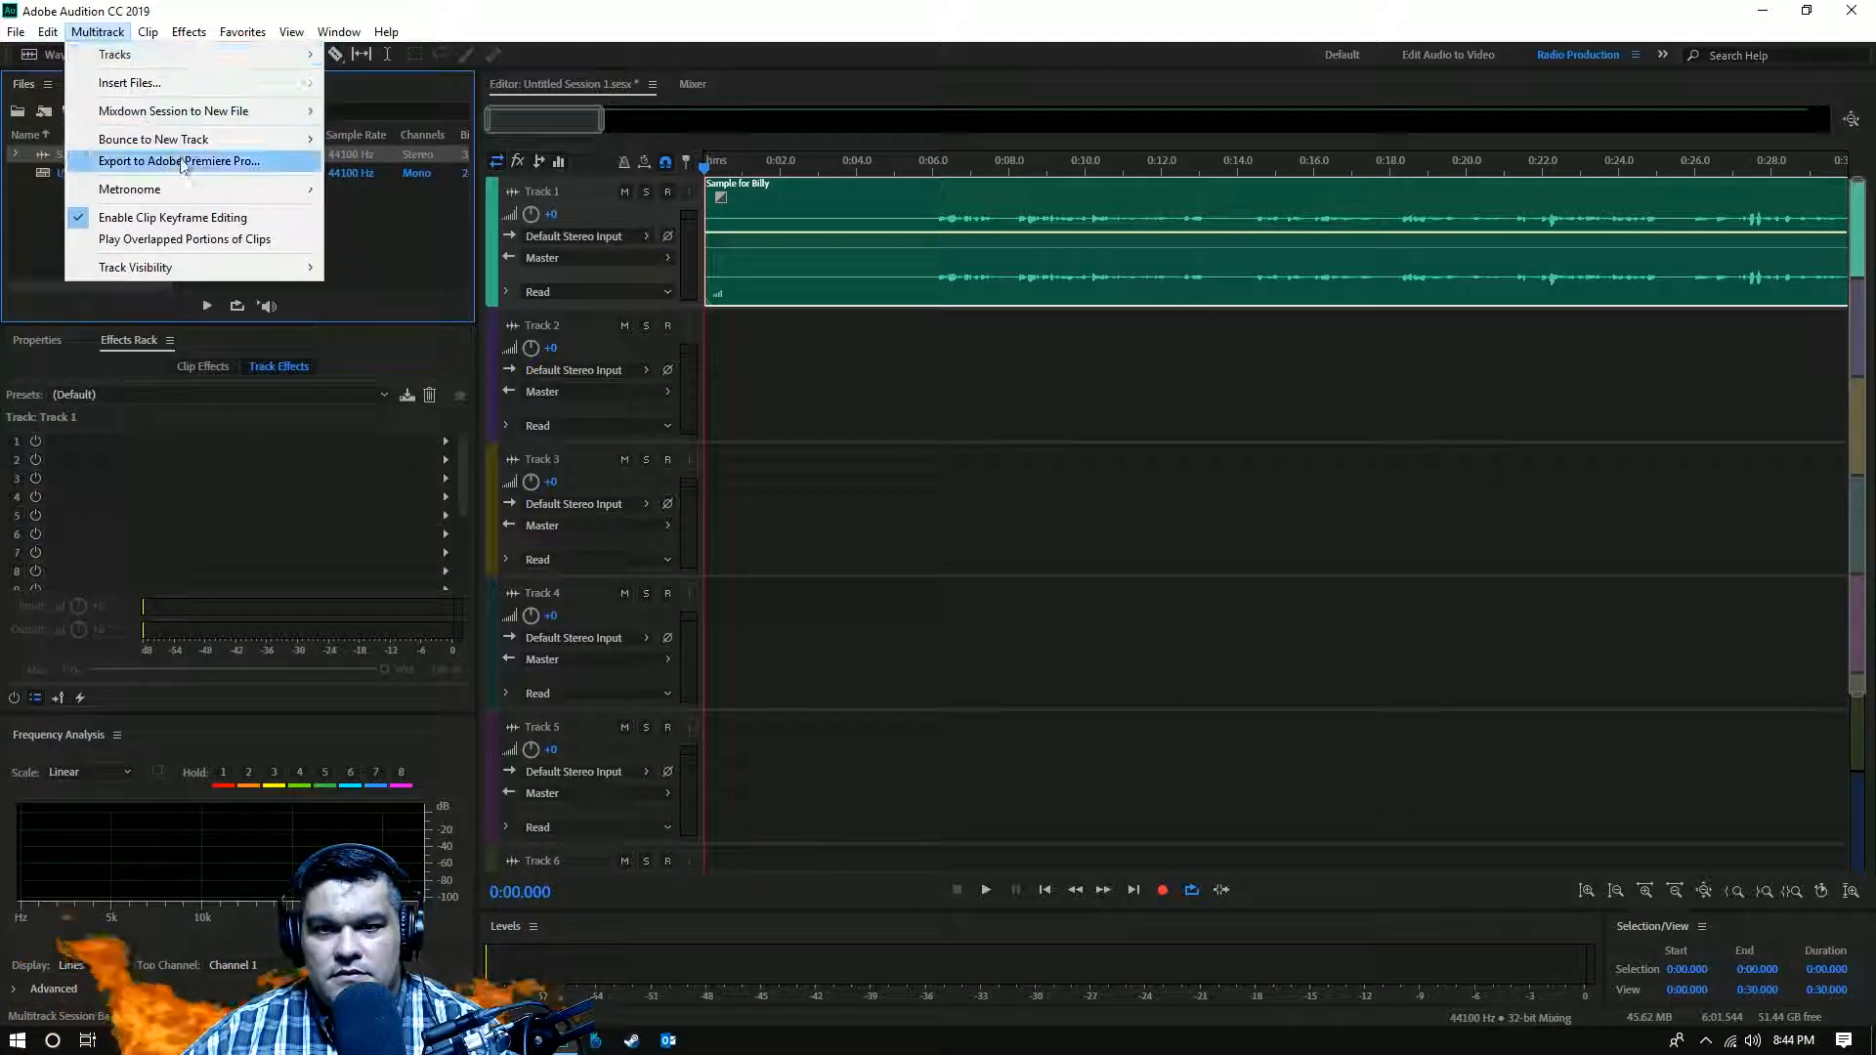
mouse_move(231, 123)
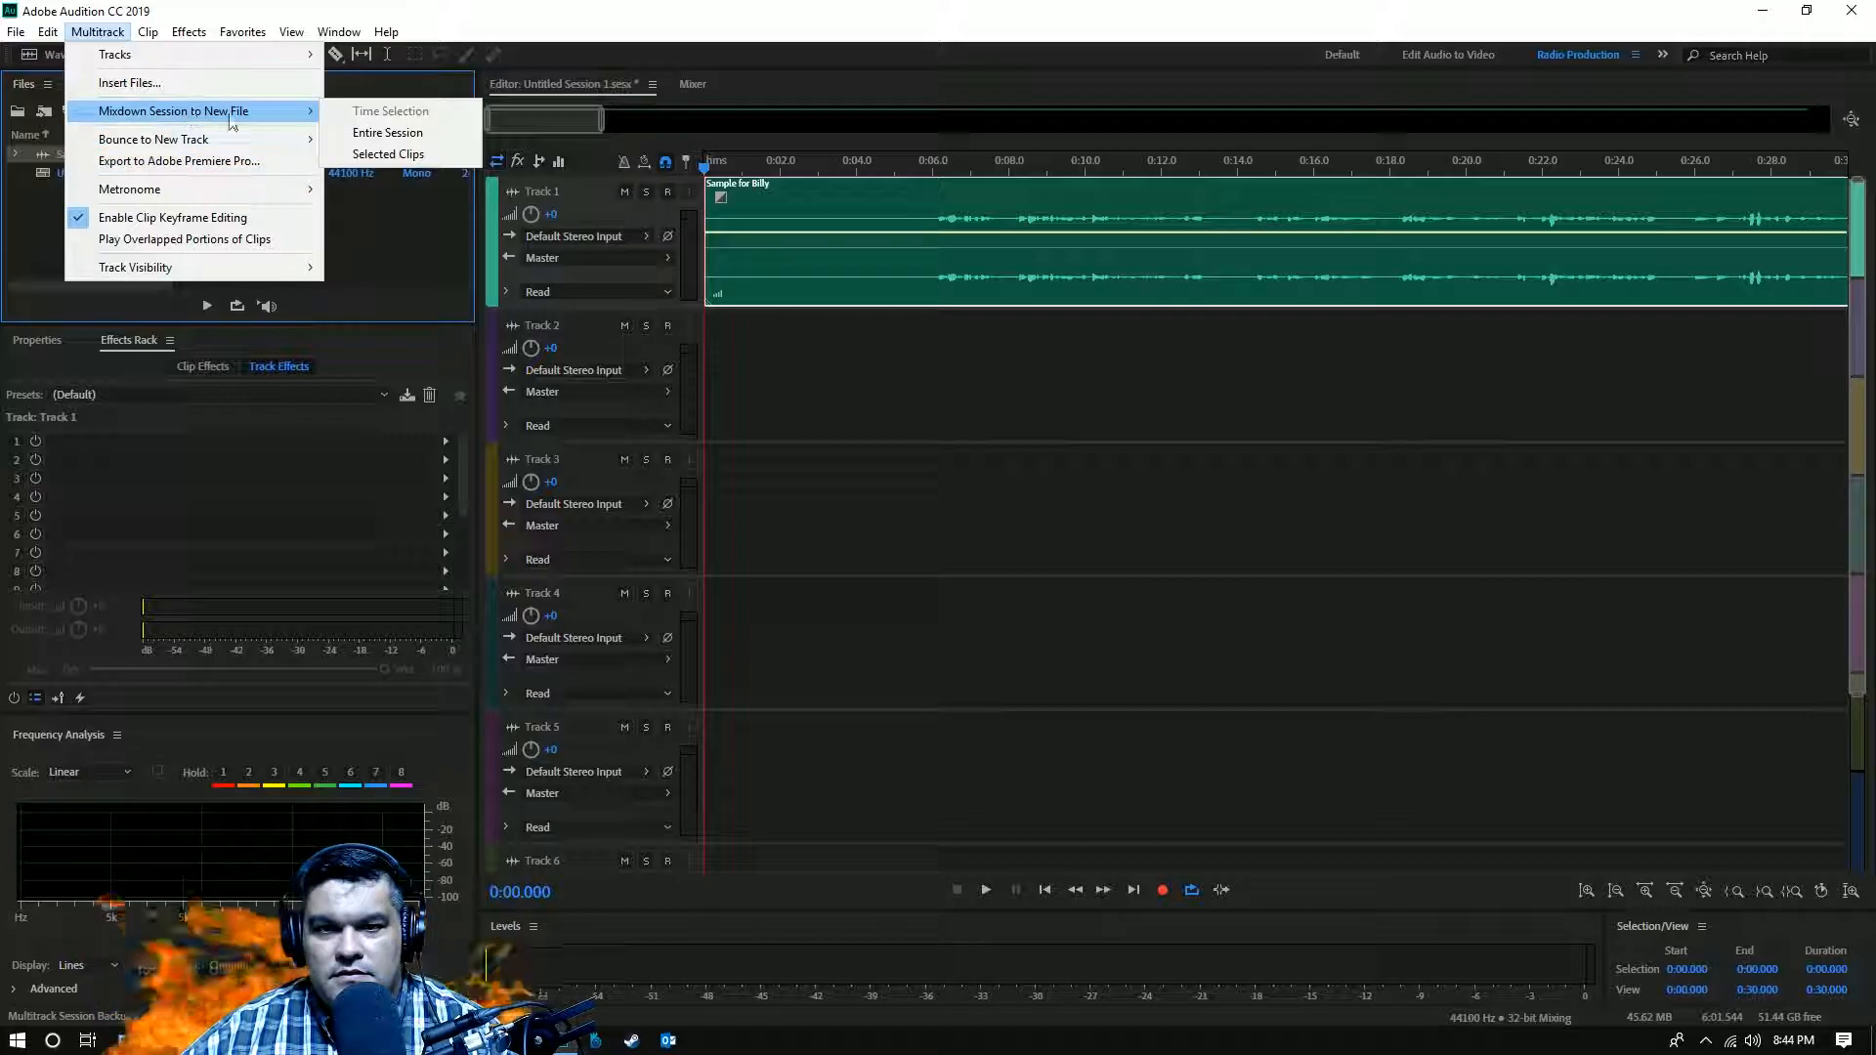
left_click(391, 132)
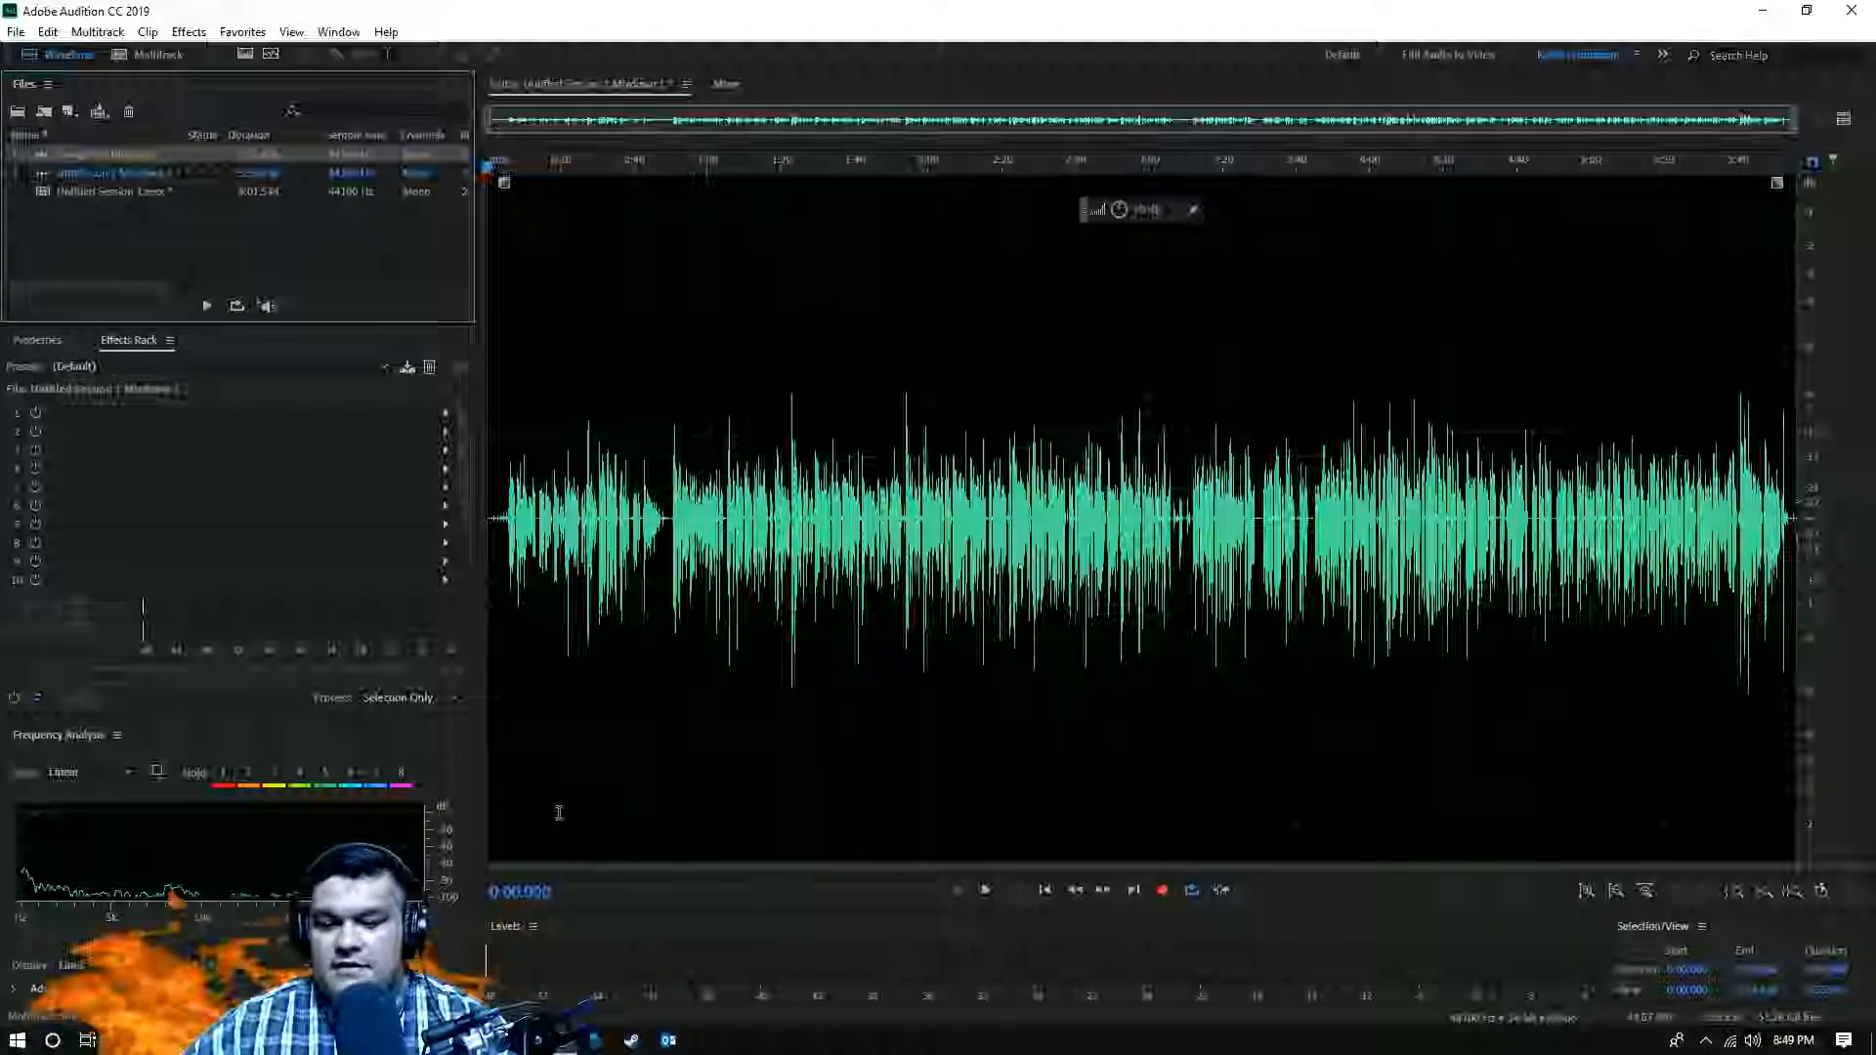
- Preview the opening of the mono mixdown and delete everything before its first long pause, about 49 seconds
left_click(985, 890)
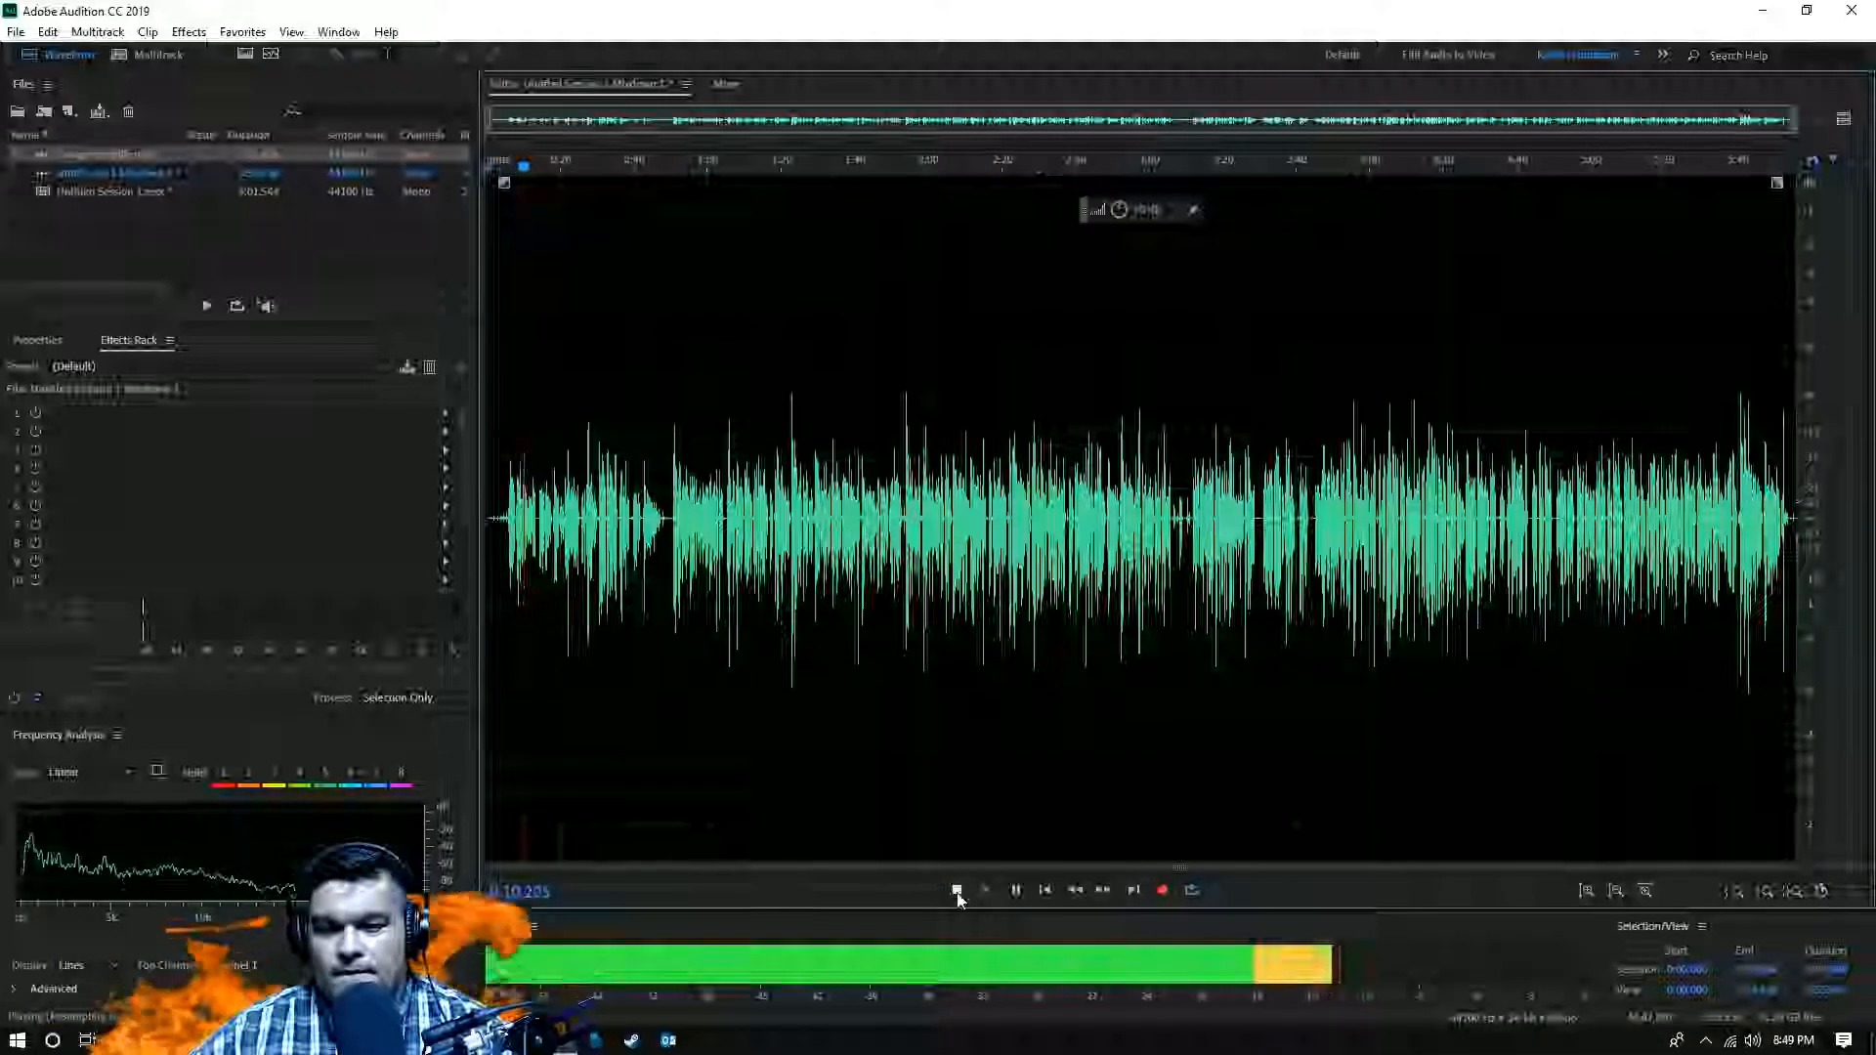
left_click(957, 889)
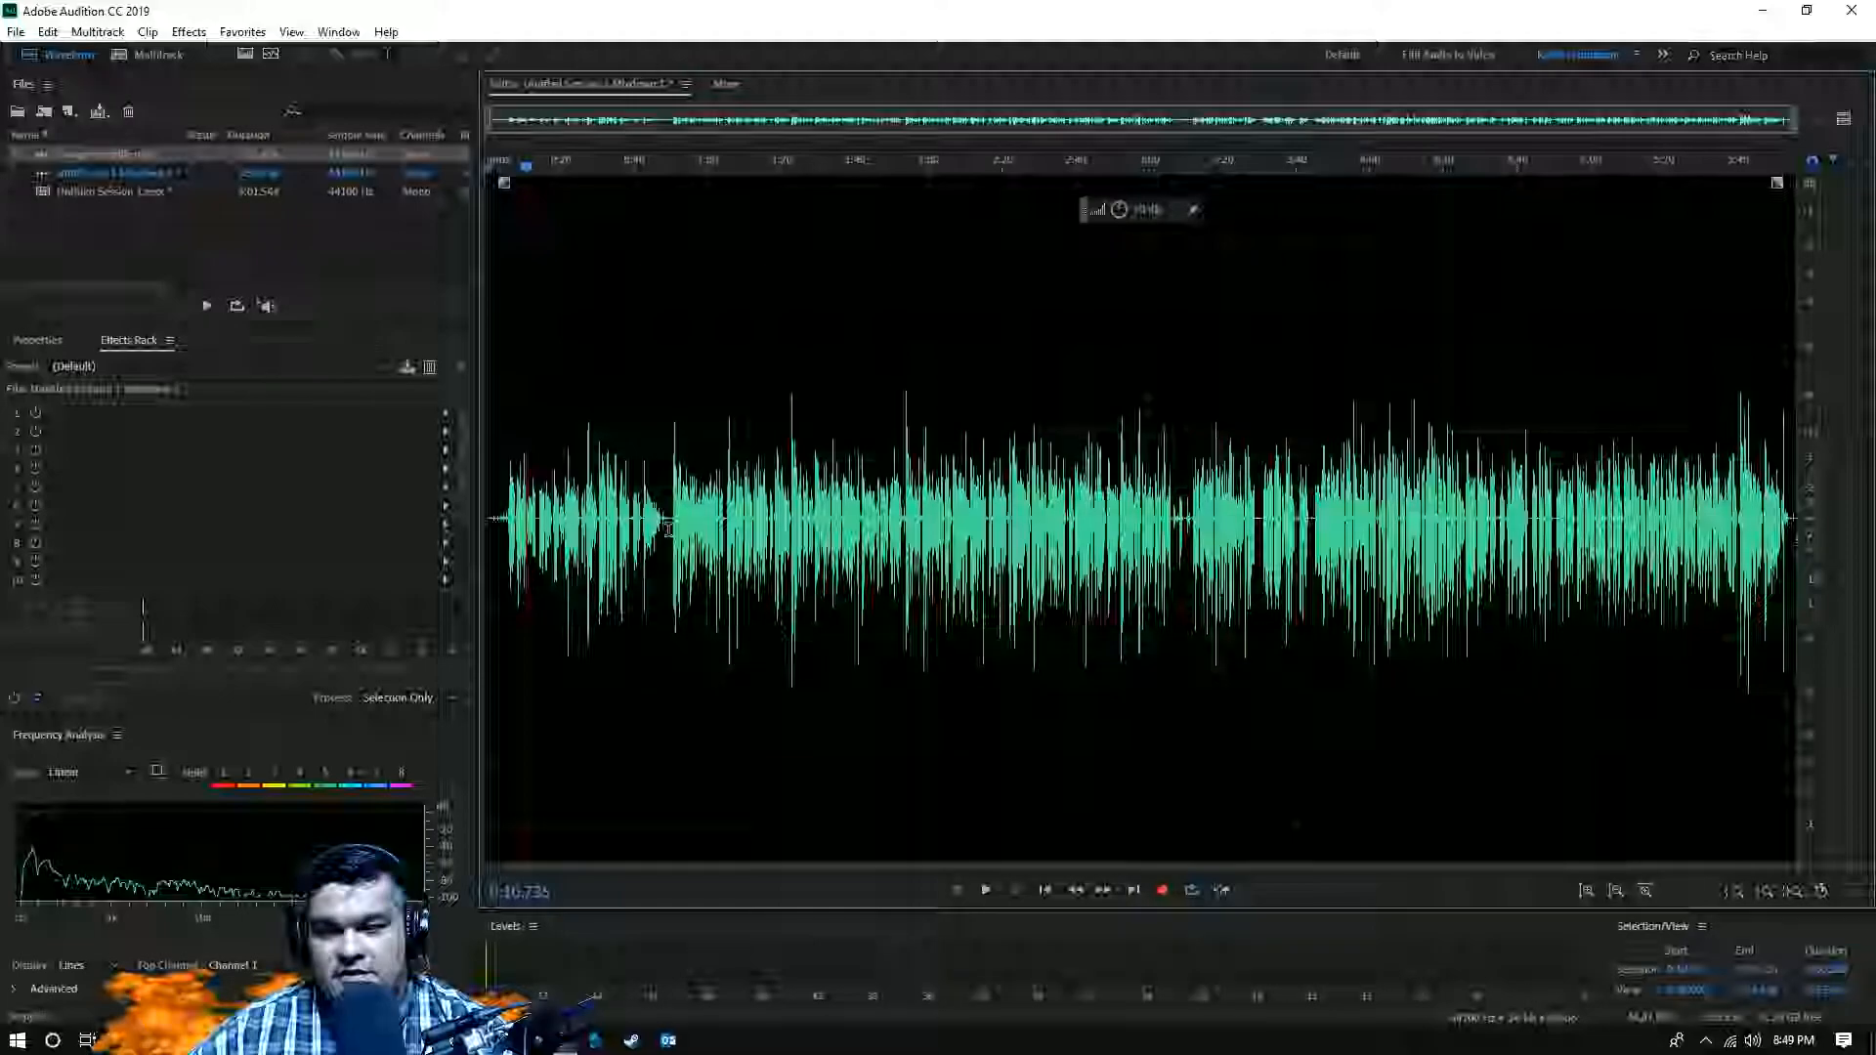
left_click_drag(667, 597, 475, 574)
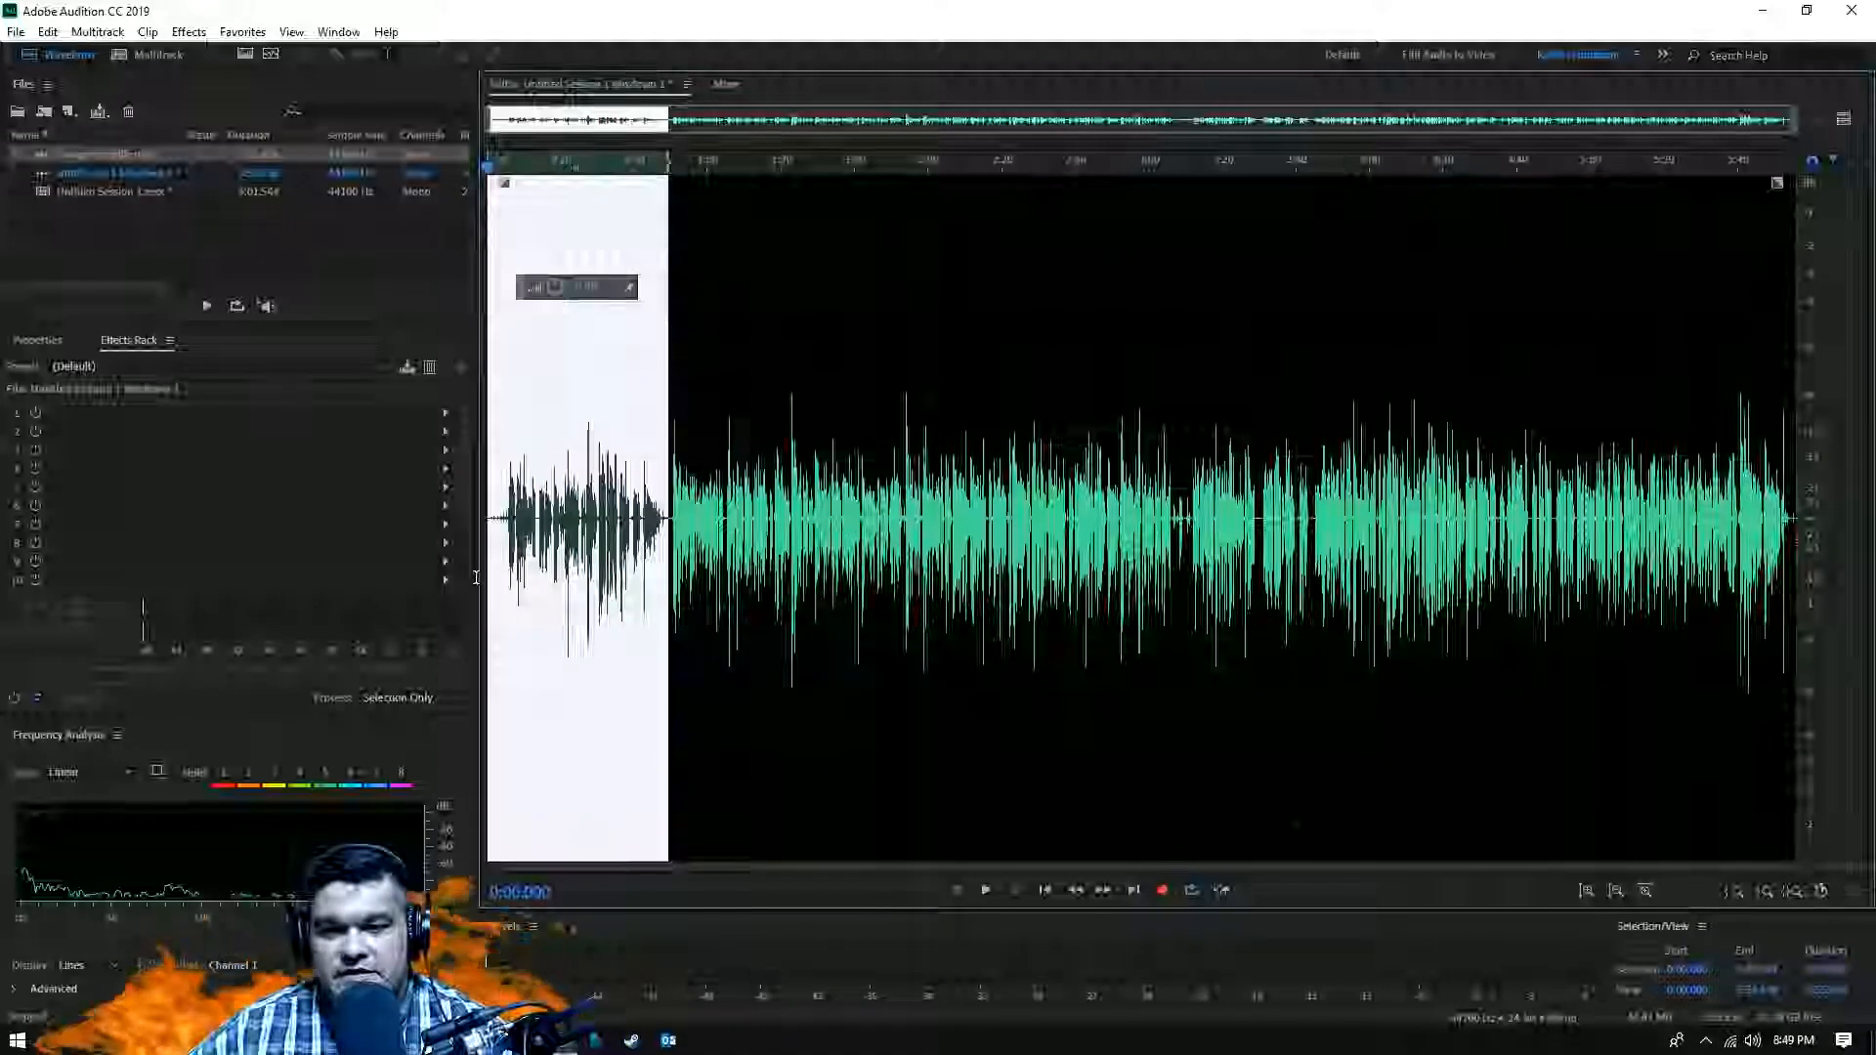
right_click(584, 548)
left_click(637, 369)
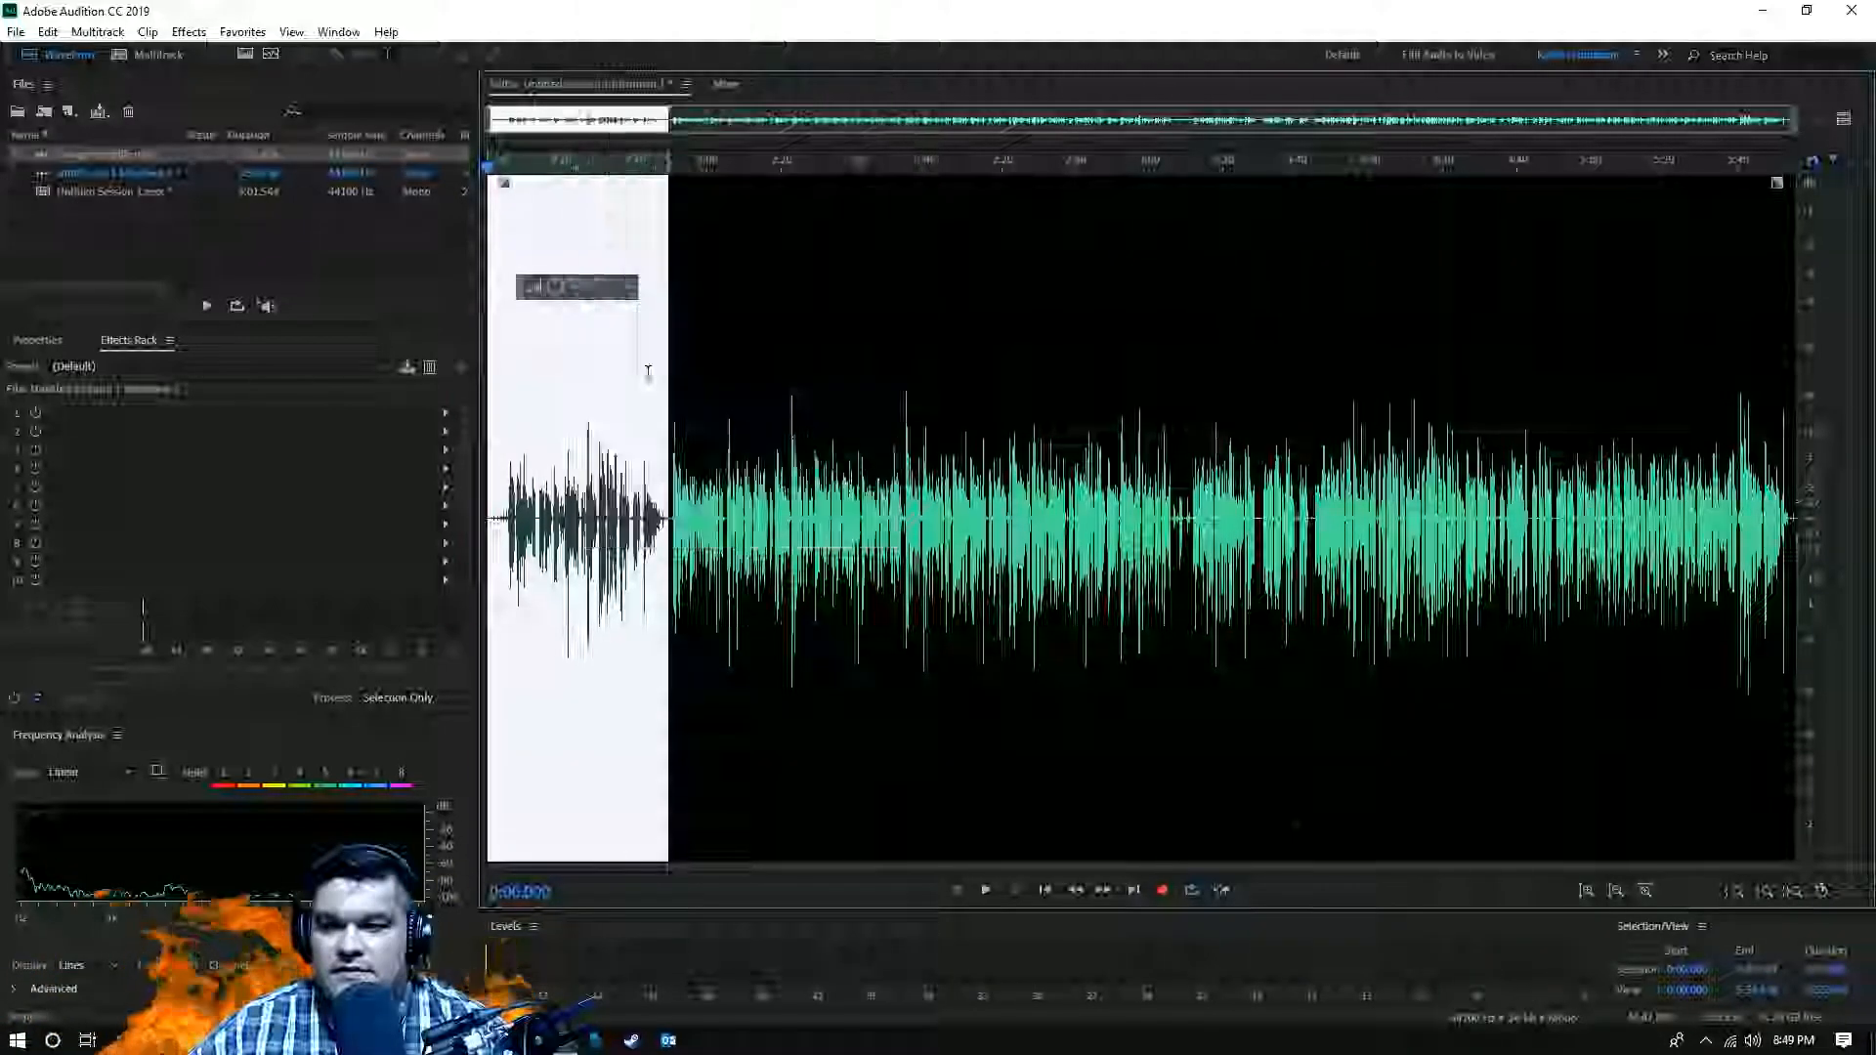
- Silence a roughly 5-second stretch starting at 2:16.994 by lowering its gain with the Amplify effect, and clear the selection
left_click_drag(1072, 518, 1093, 537)
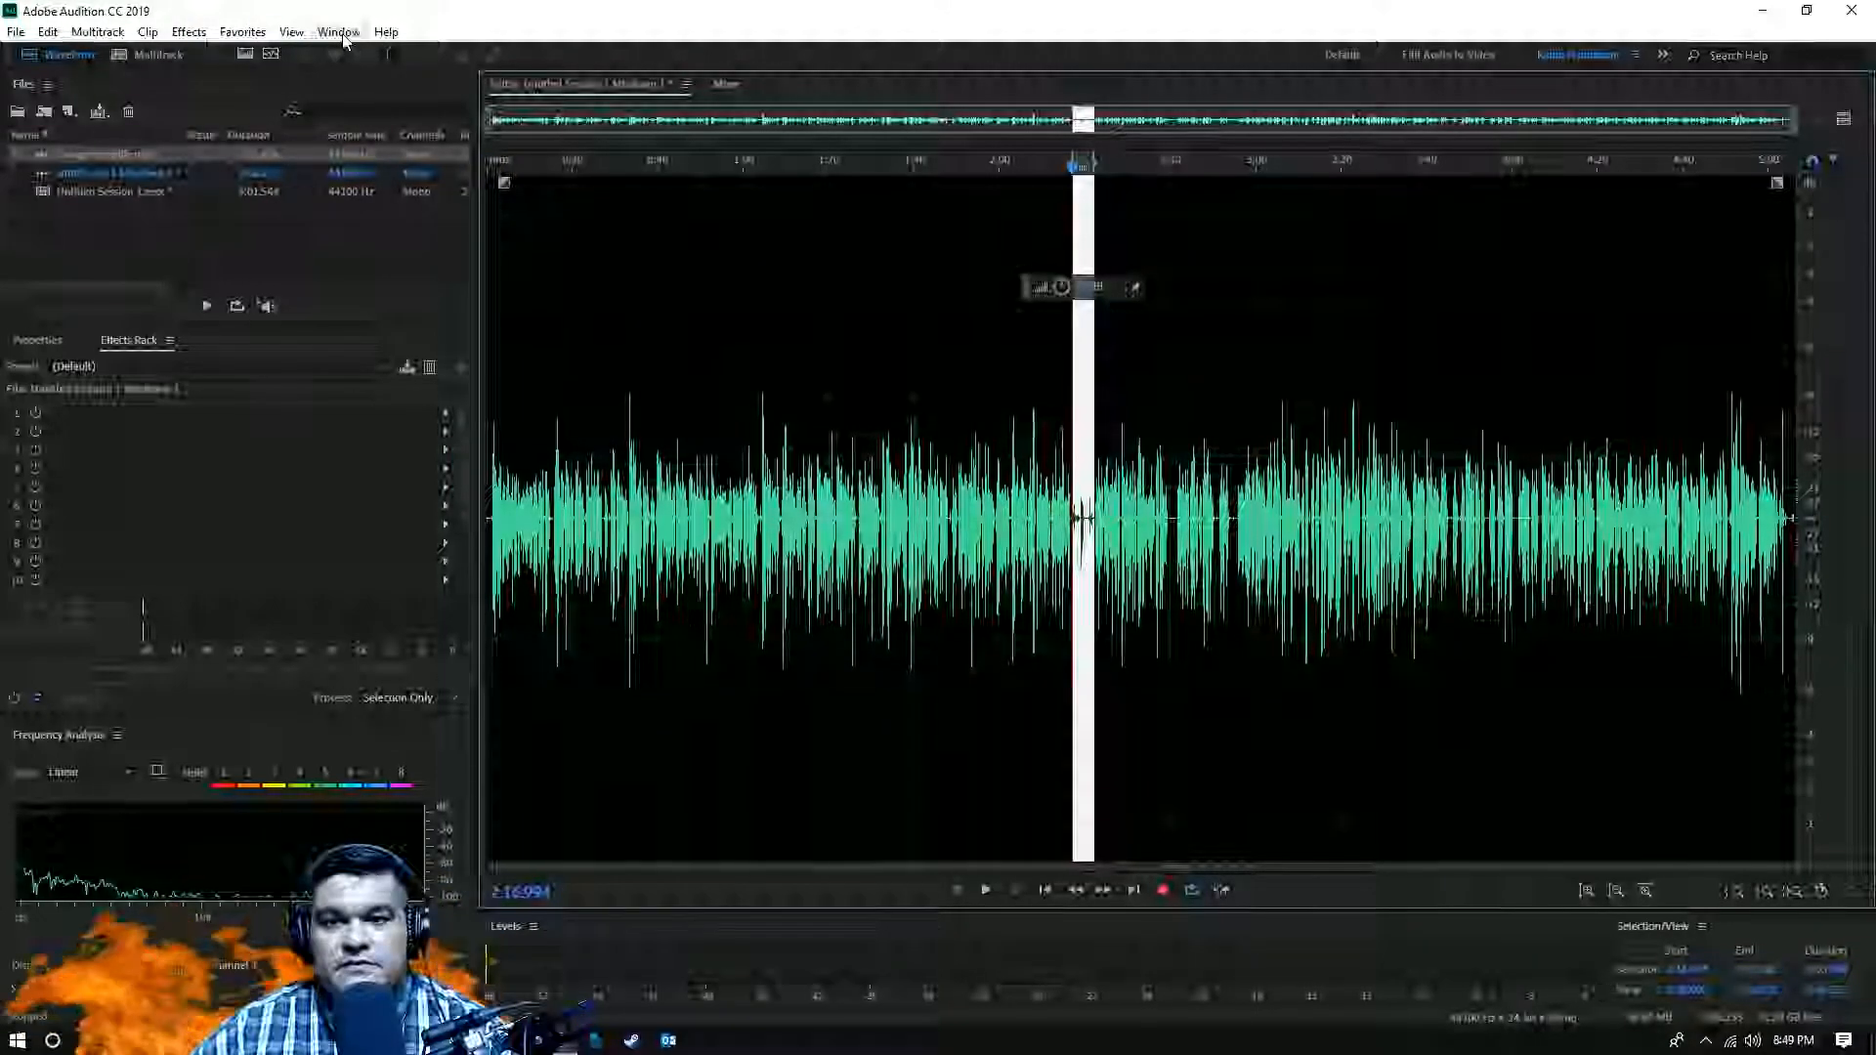
left_click(188, 32)
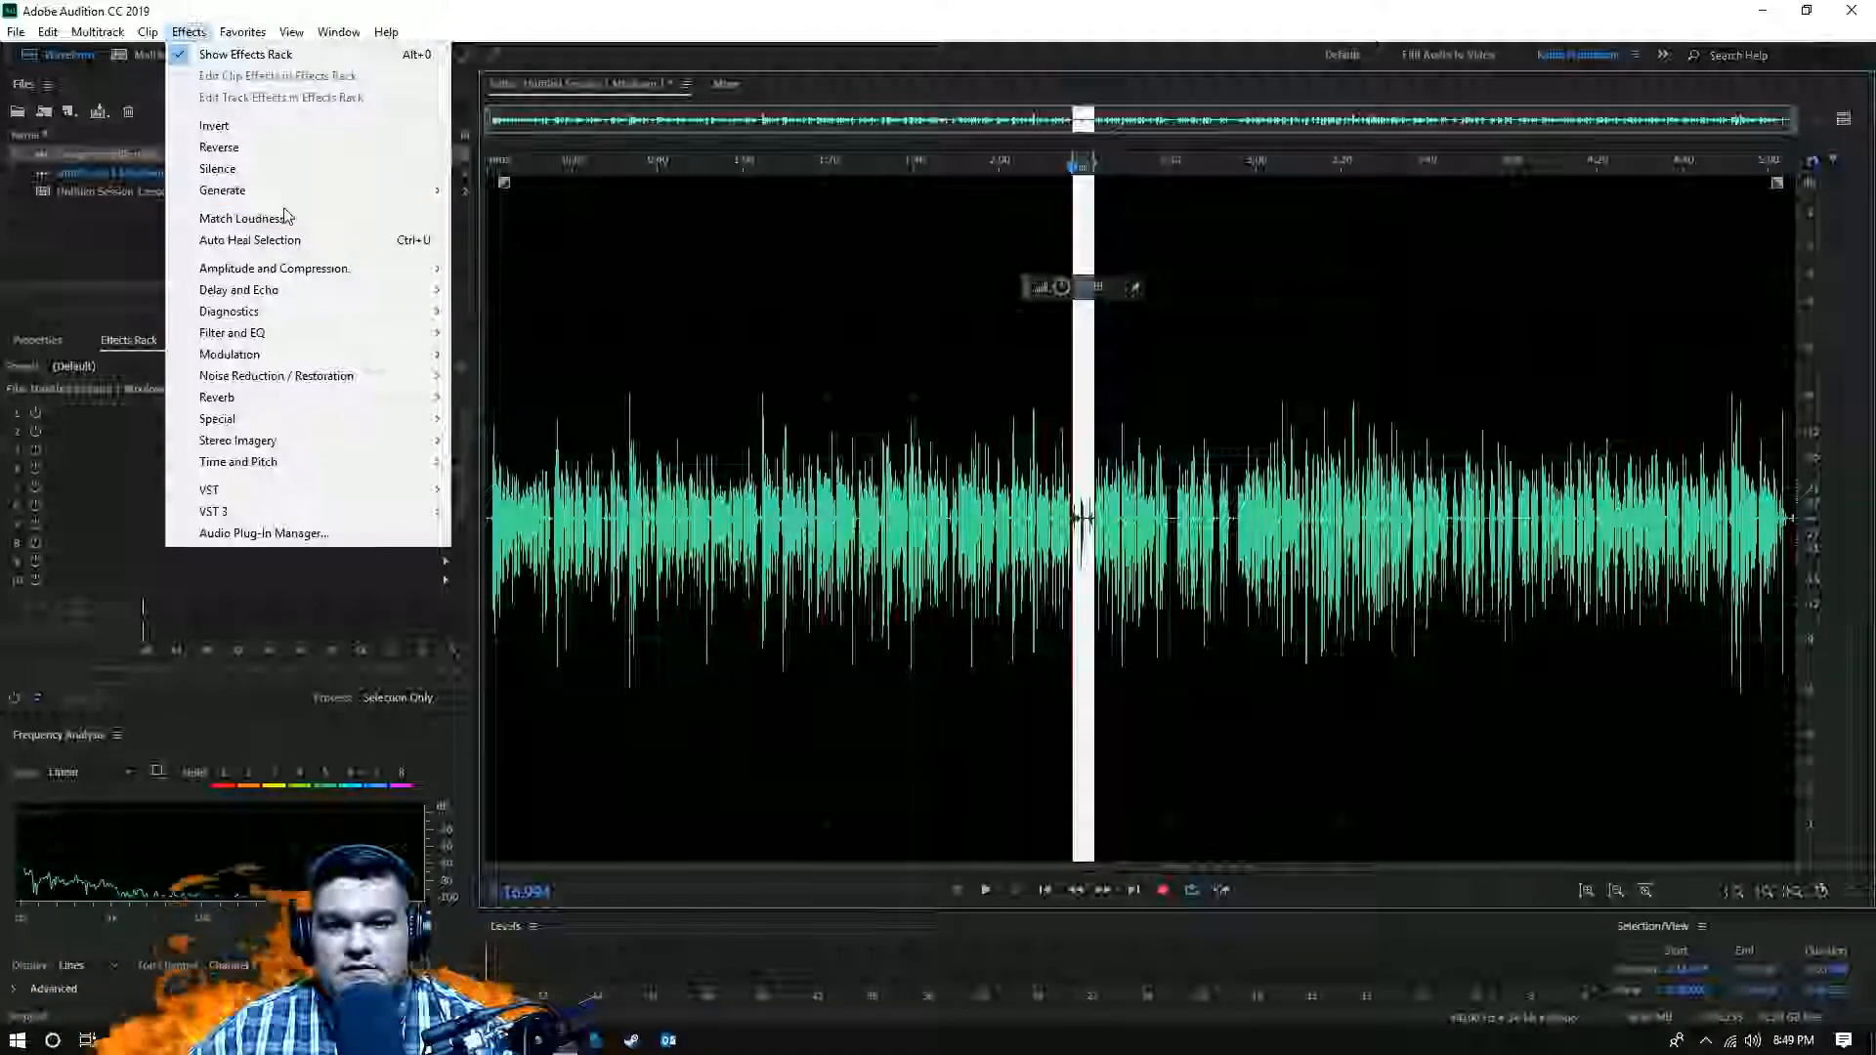
mouse_move(293, 268)
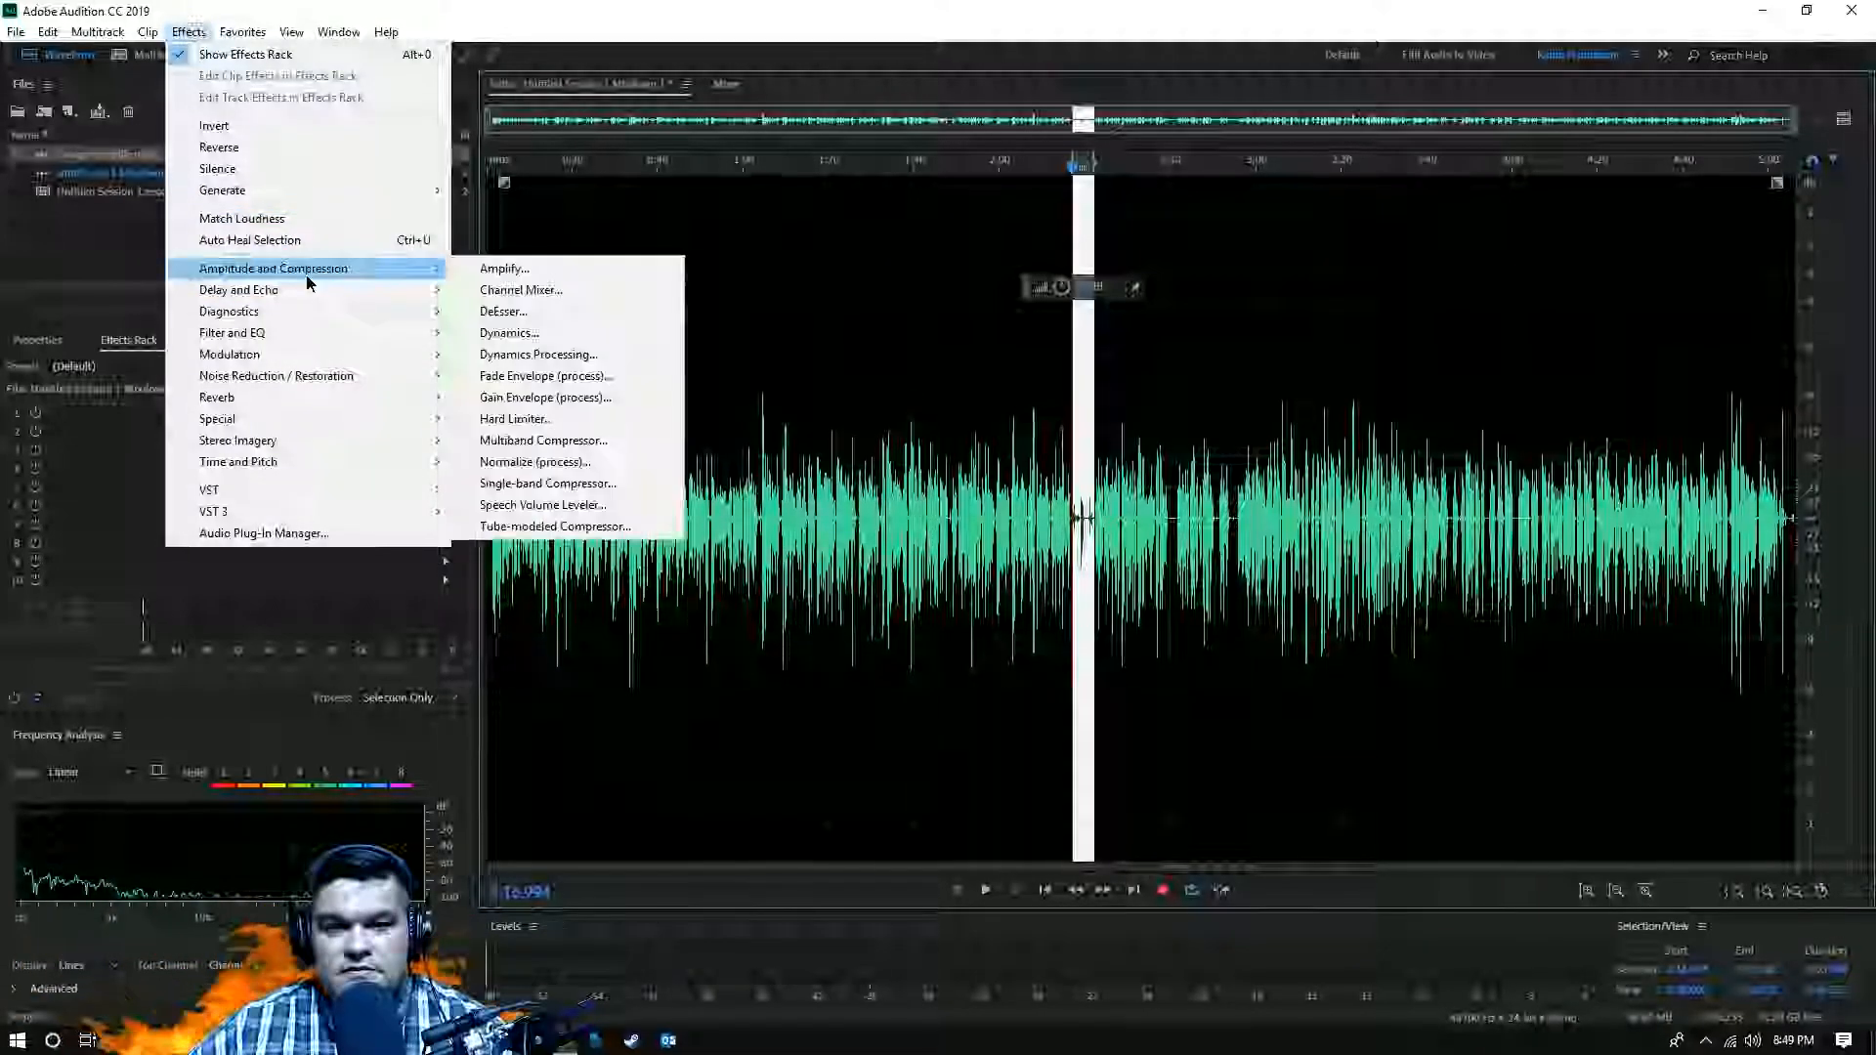
left_click(503, 268)
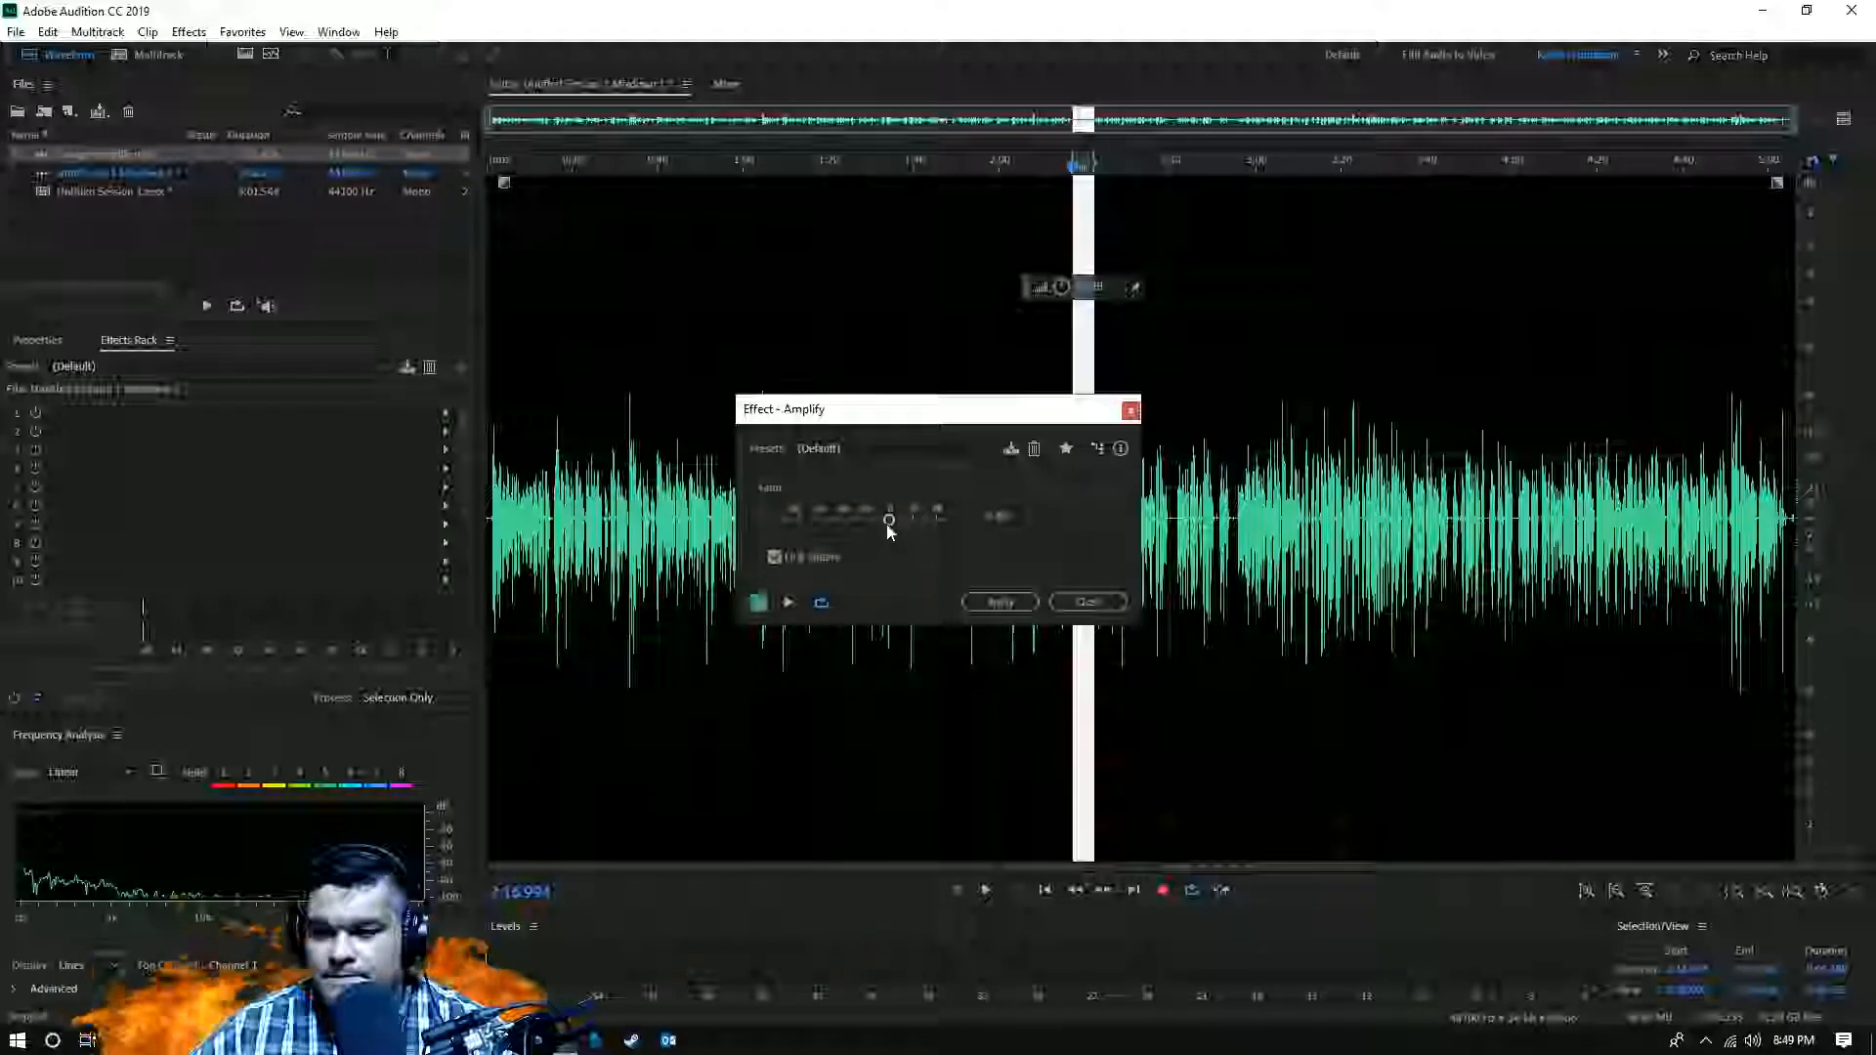
left_click(996, 603)
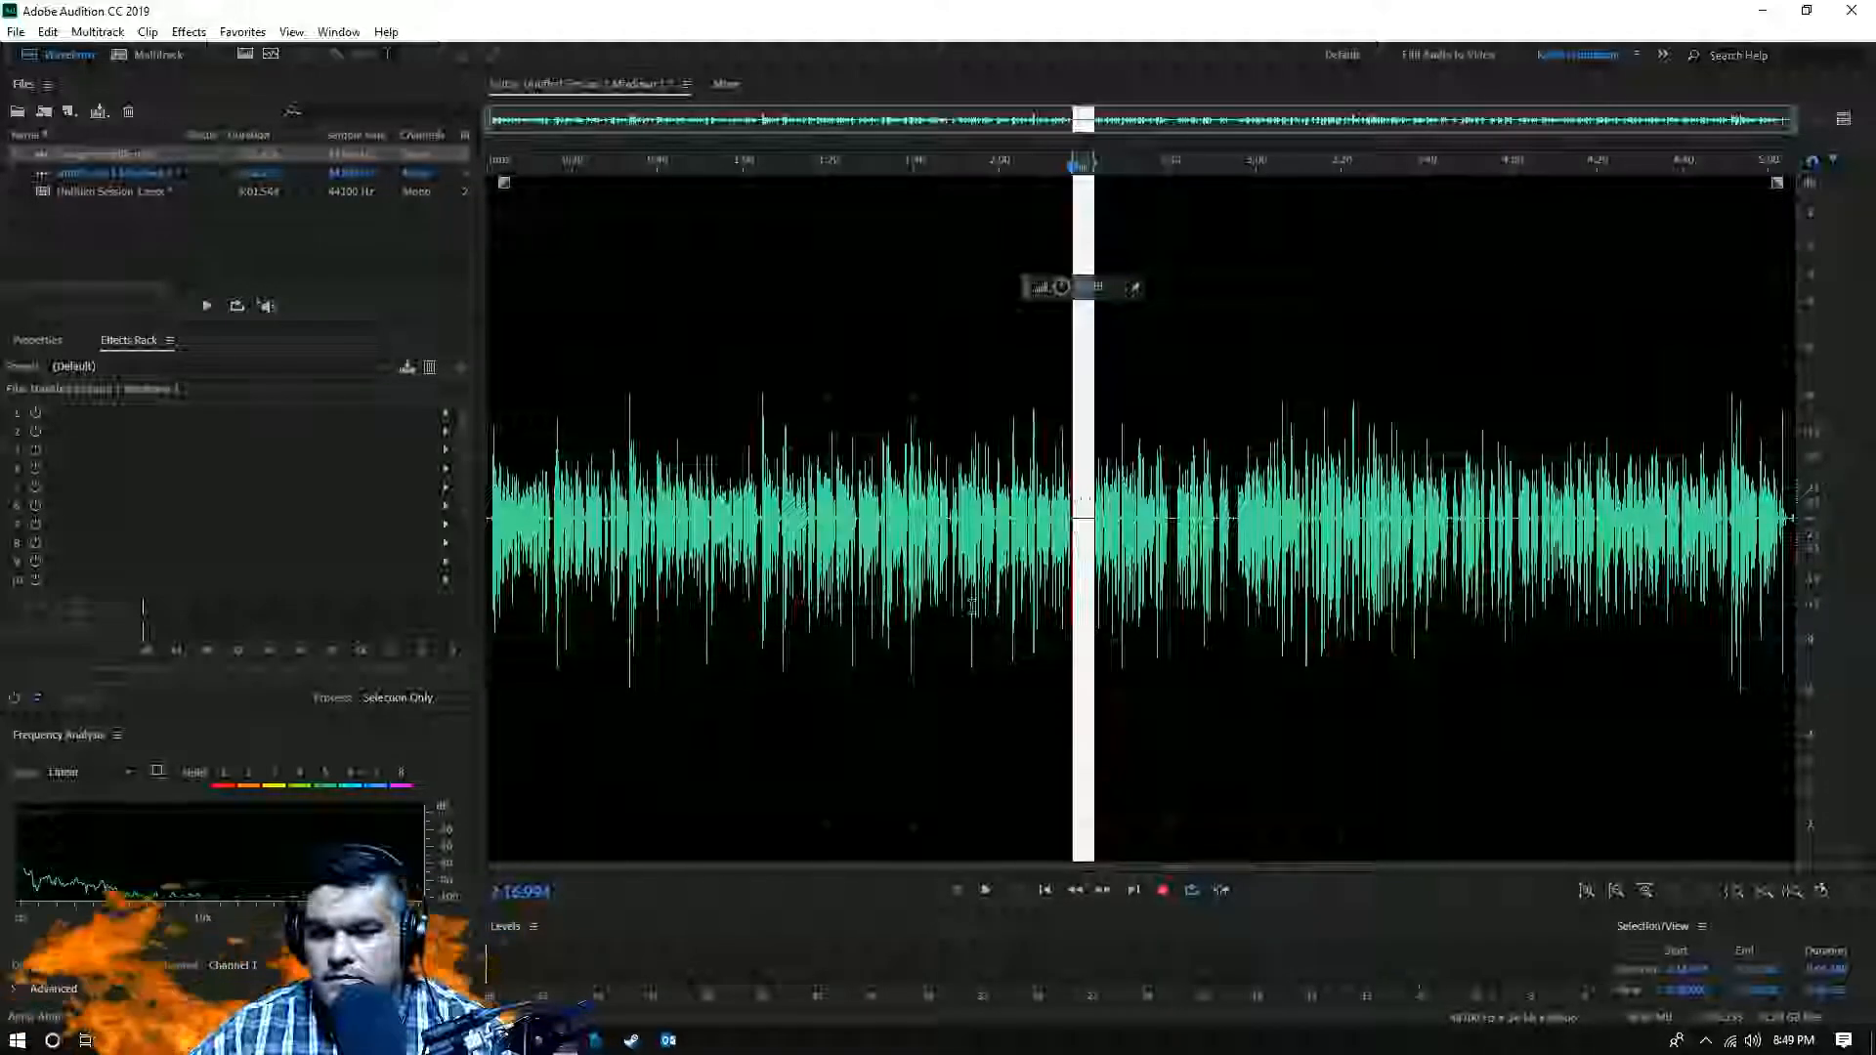
left_click(913, 381)
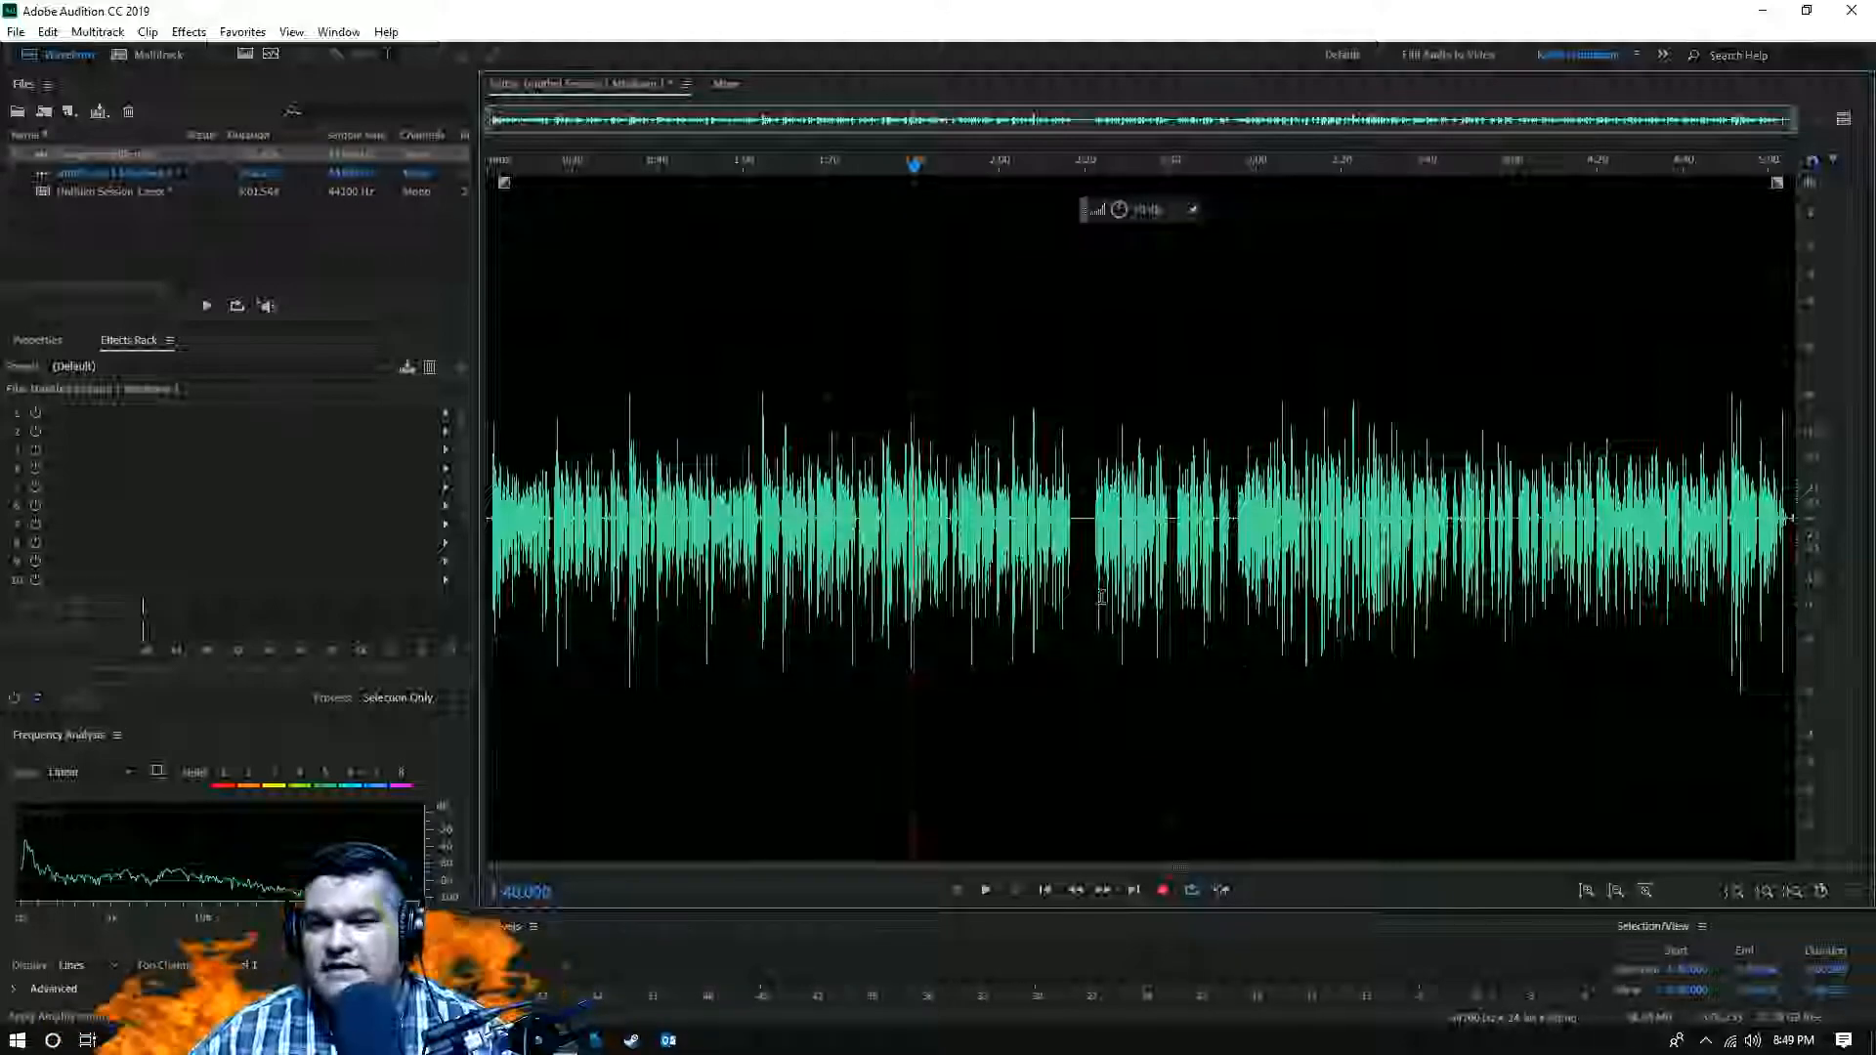
- Play back a short stretch of the mono mixdown from 1:40 and open the DeNoise effect for the entire waveform
left_click(987, 891)
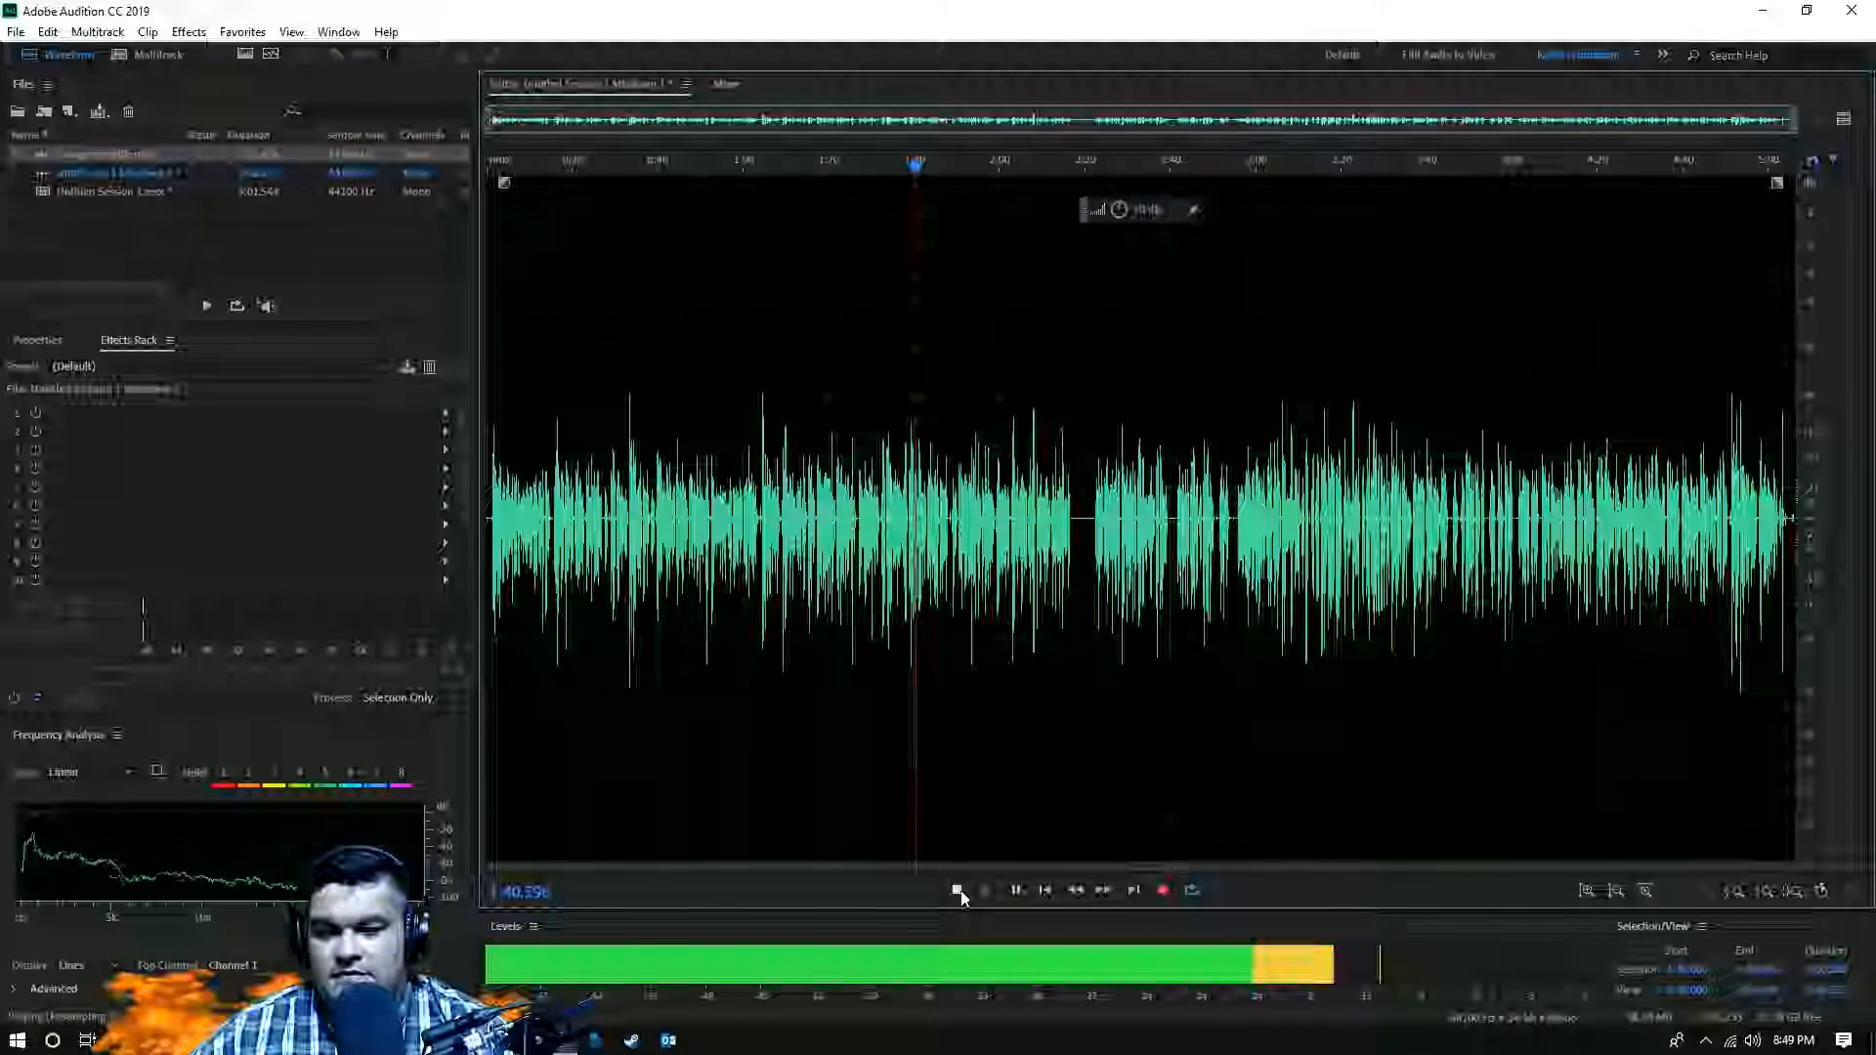
left_click(958, 891)
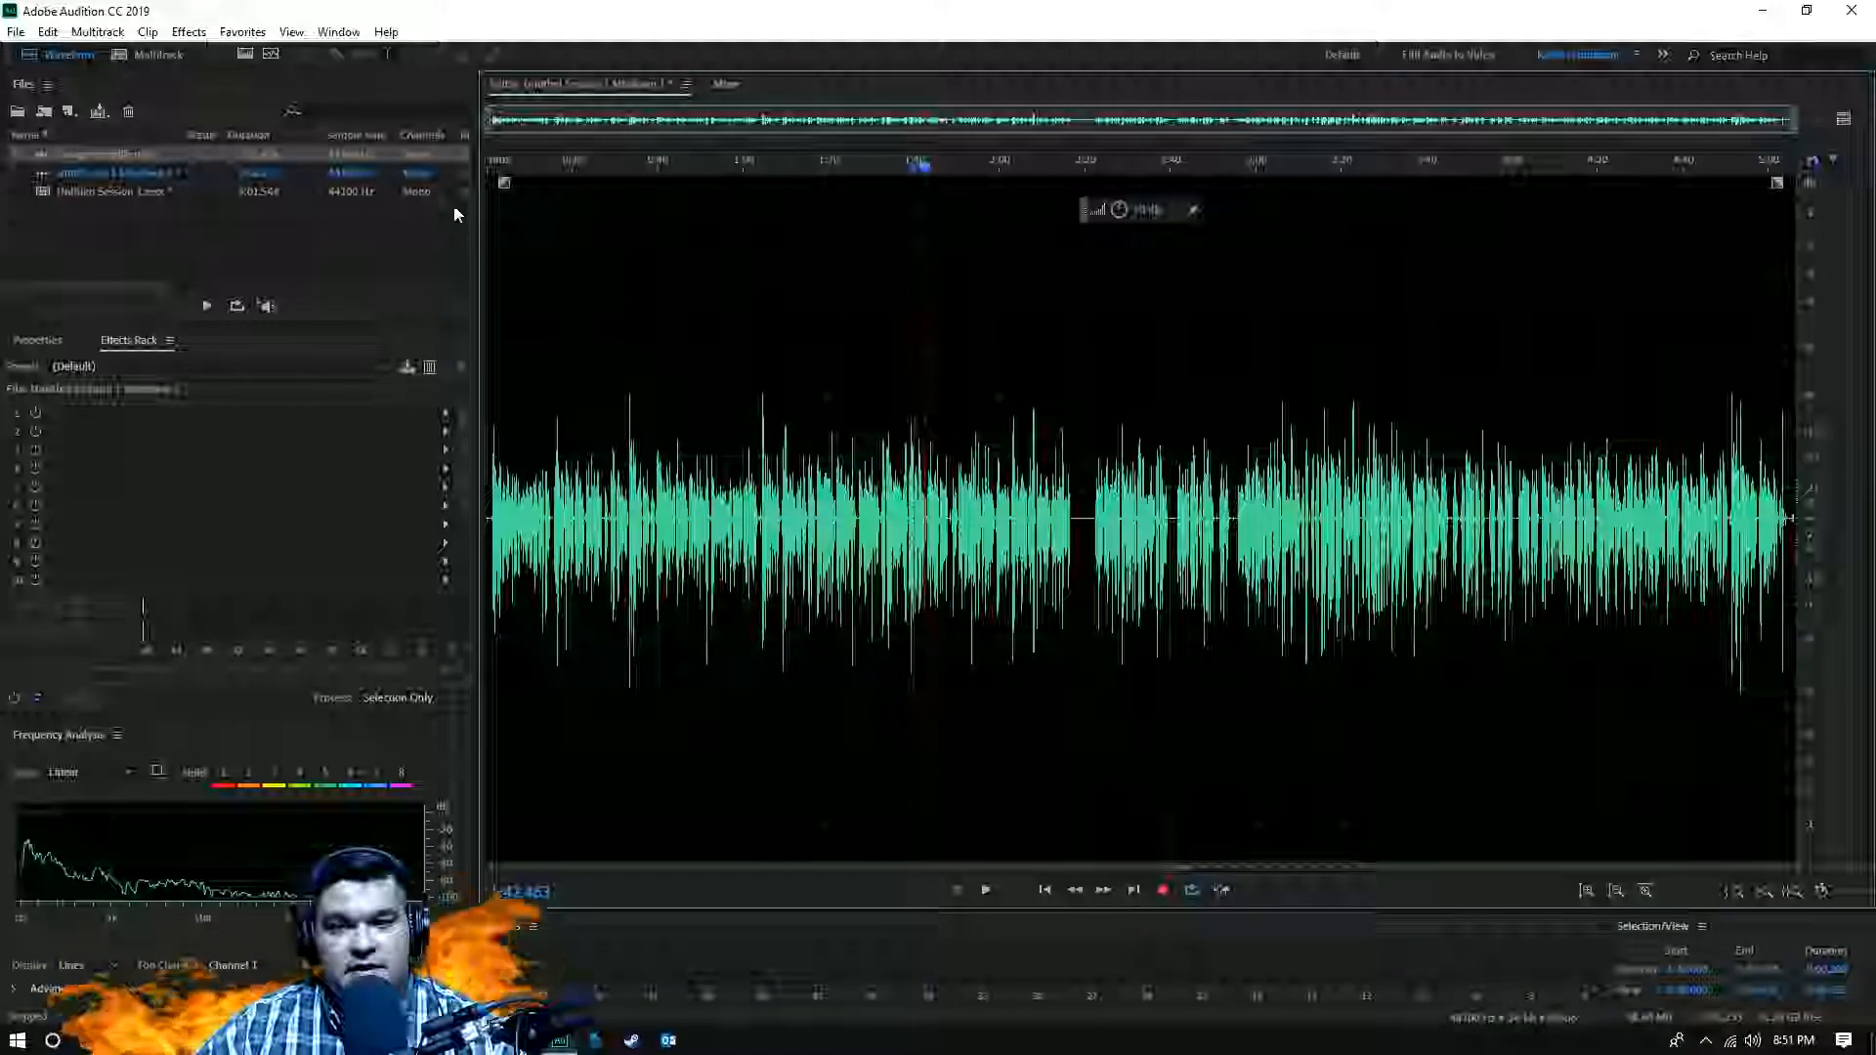
double_click(619, 280)
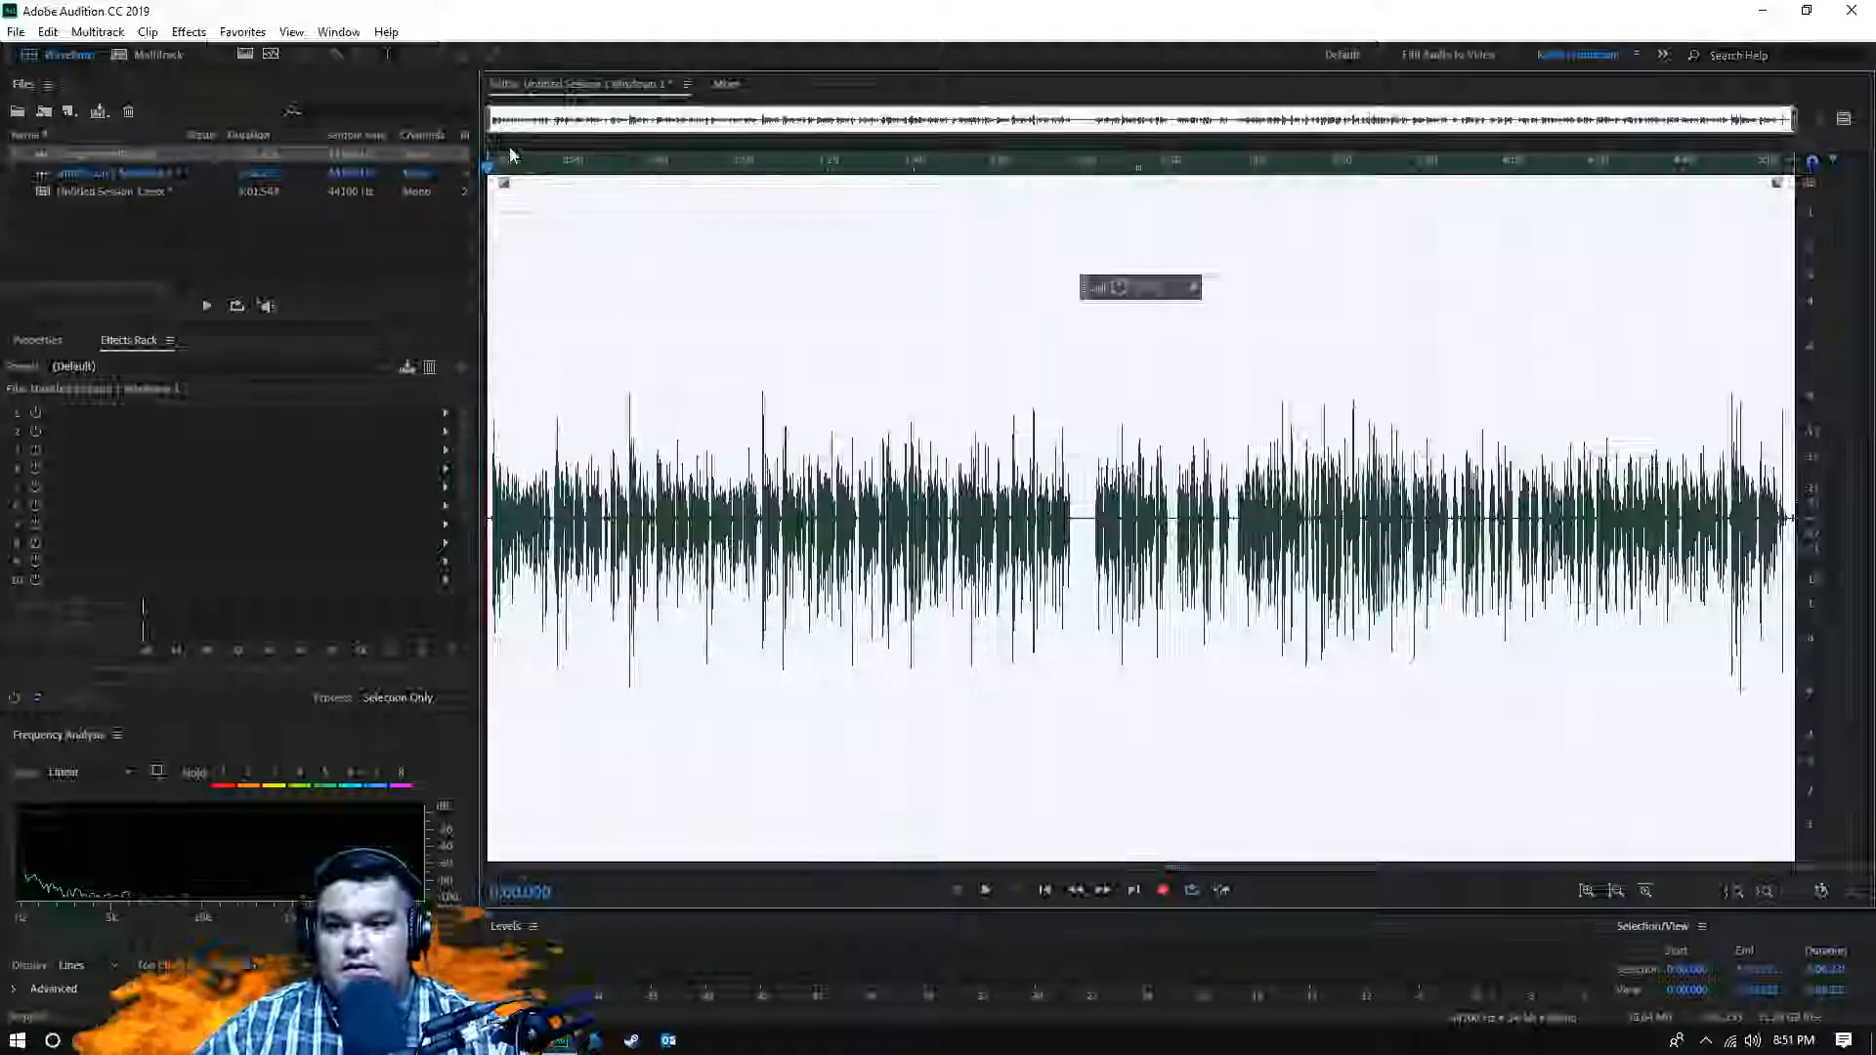
left_click(188, 32)
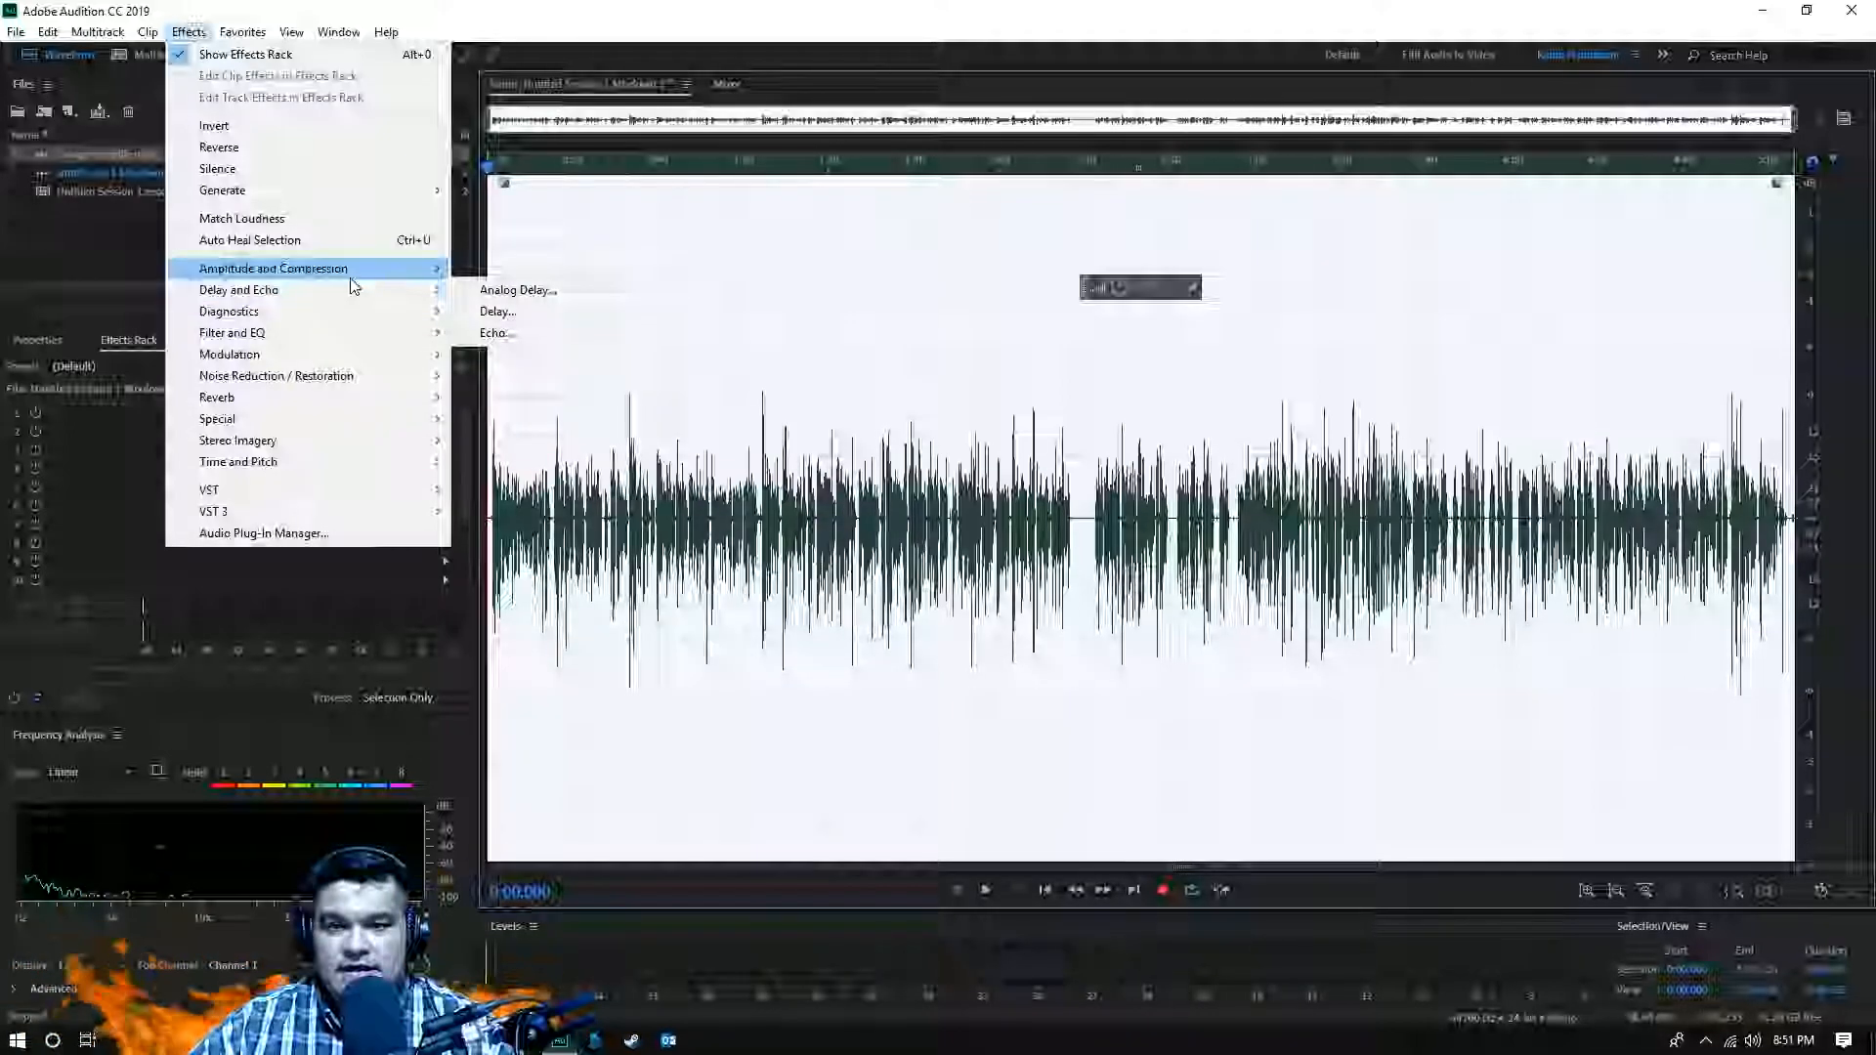
mouse_move(390, 379)
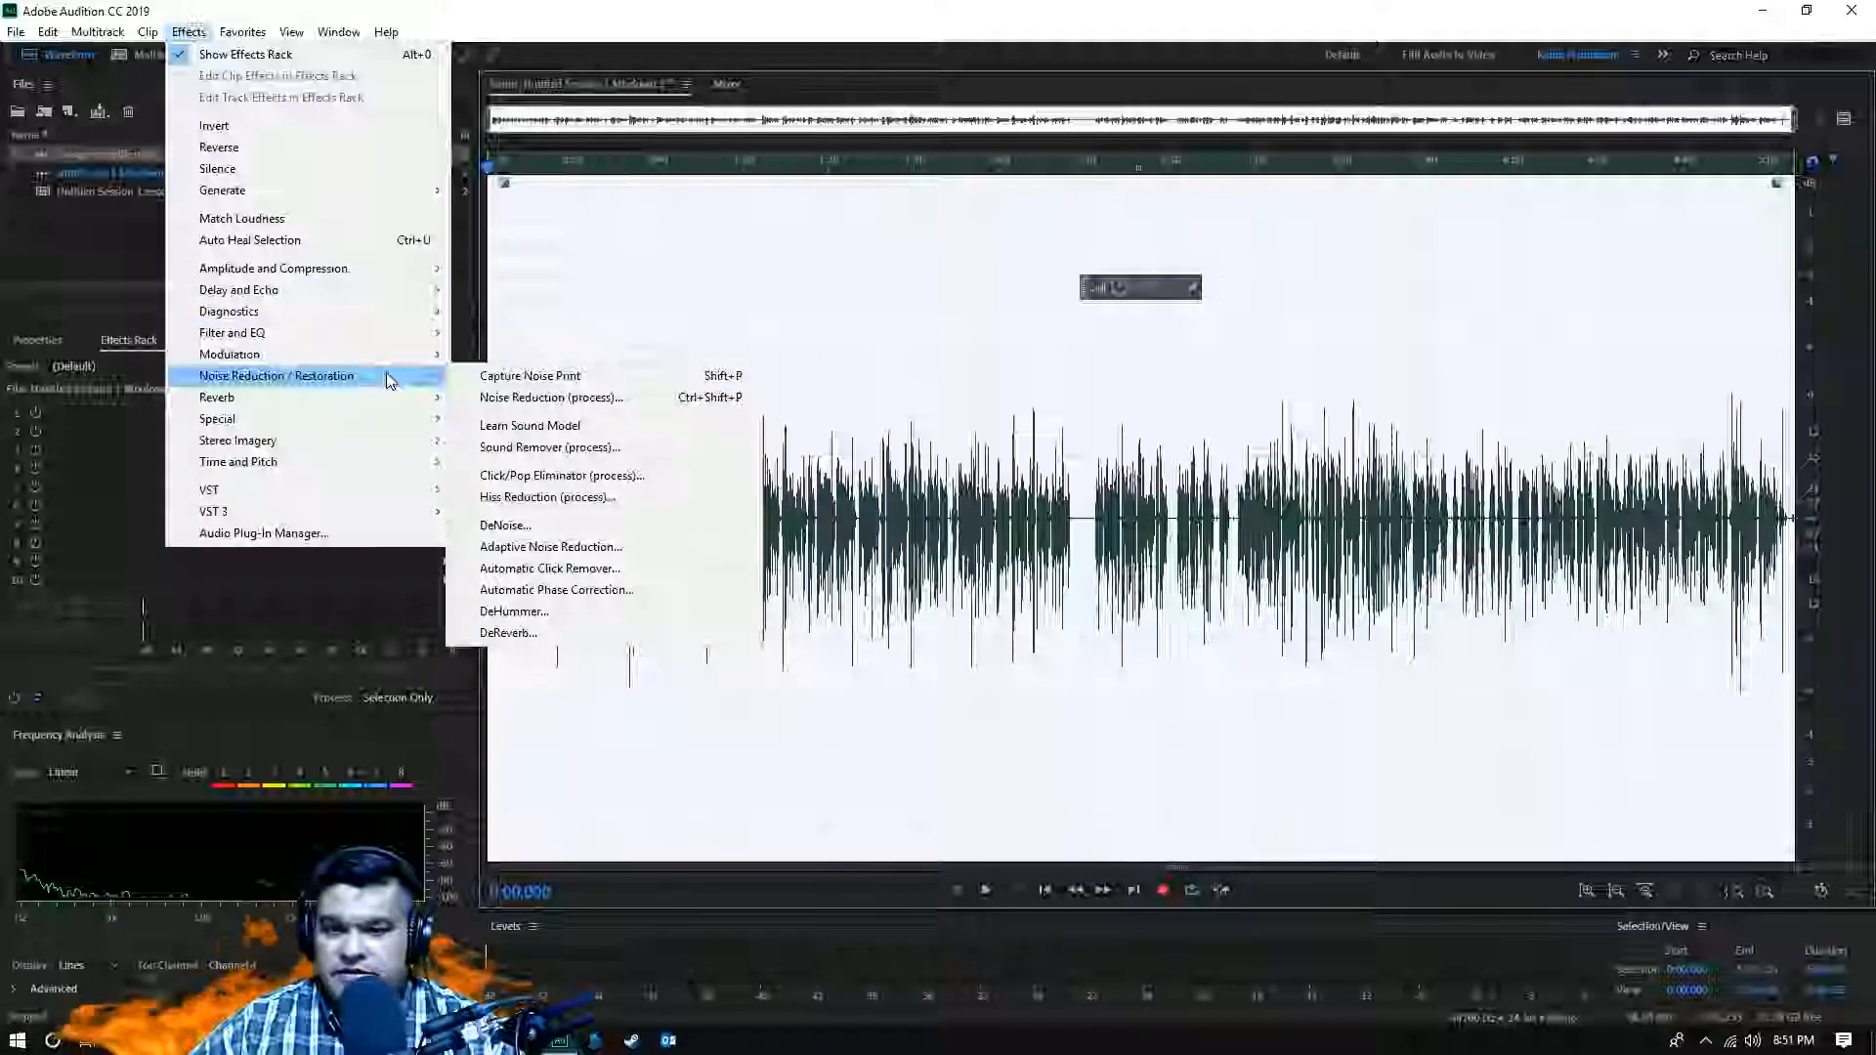
left_click(525, 528)
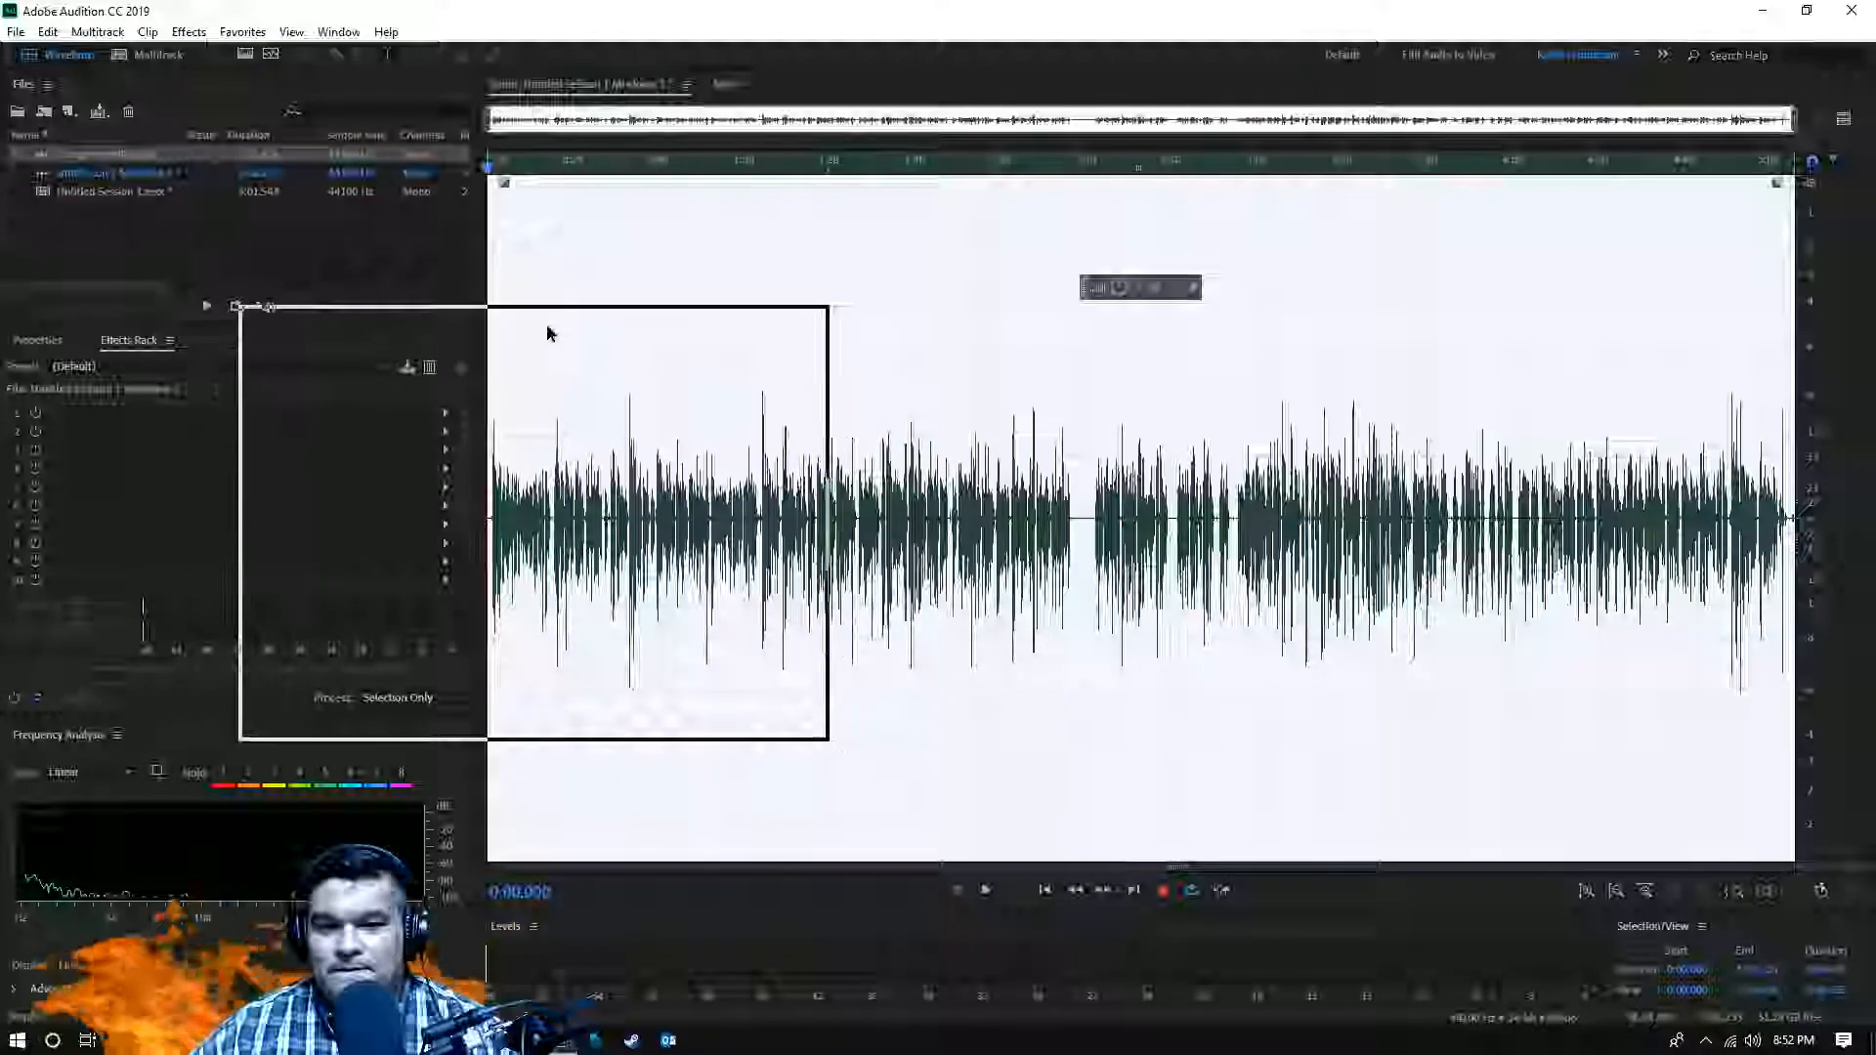
left_click_drag(387, 325, 380, 320)
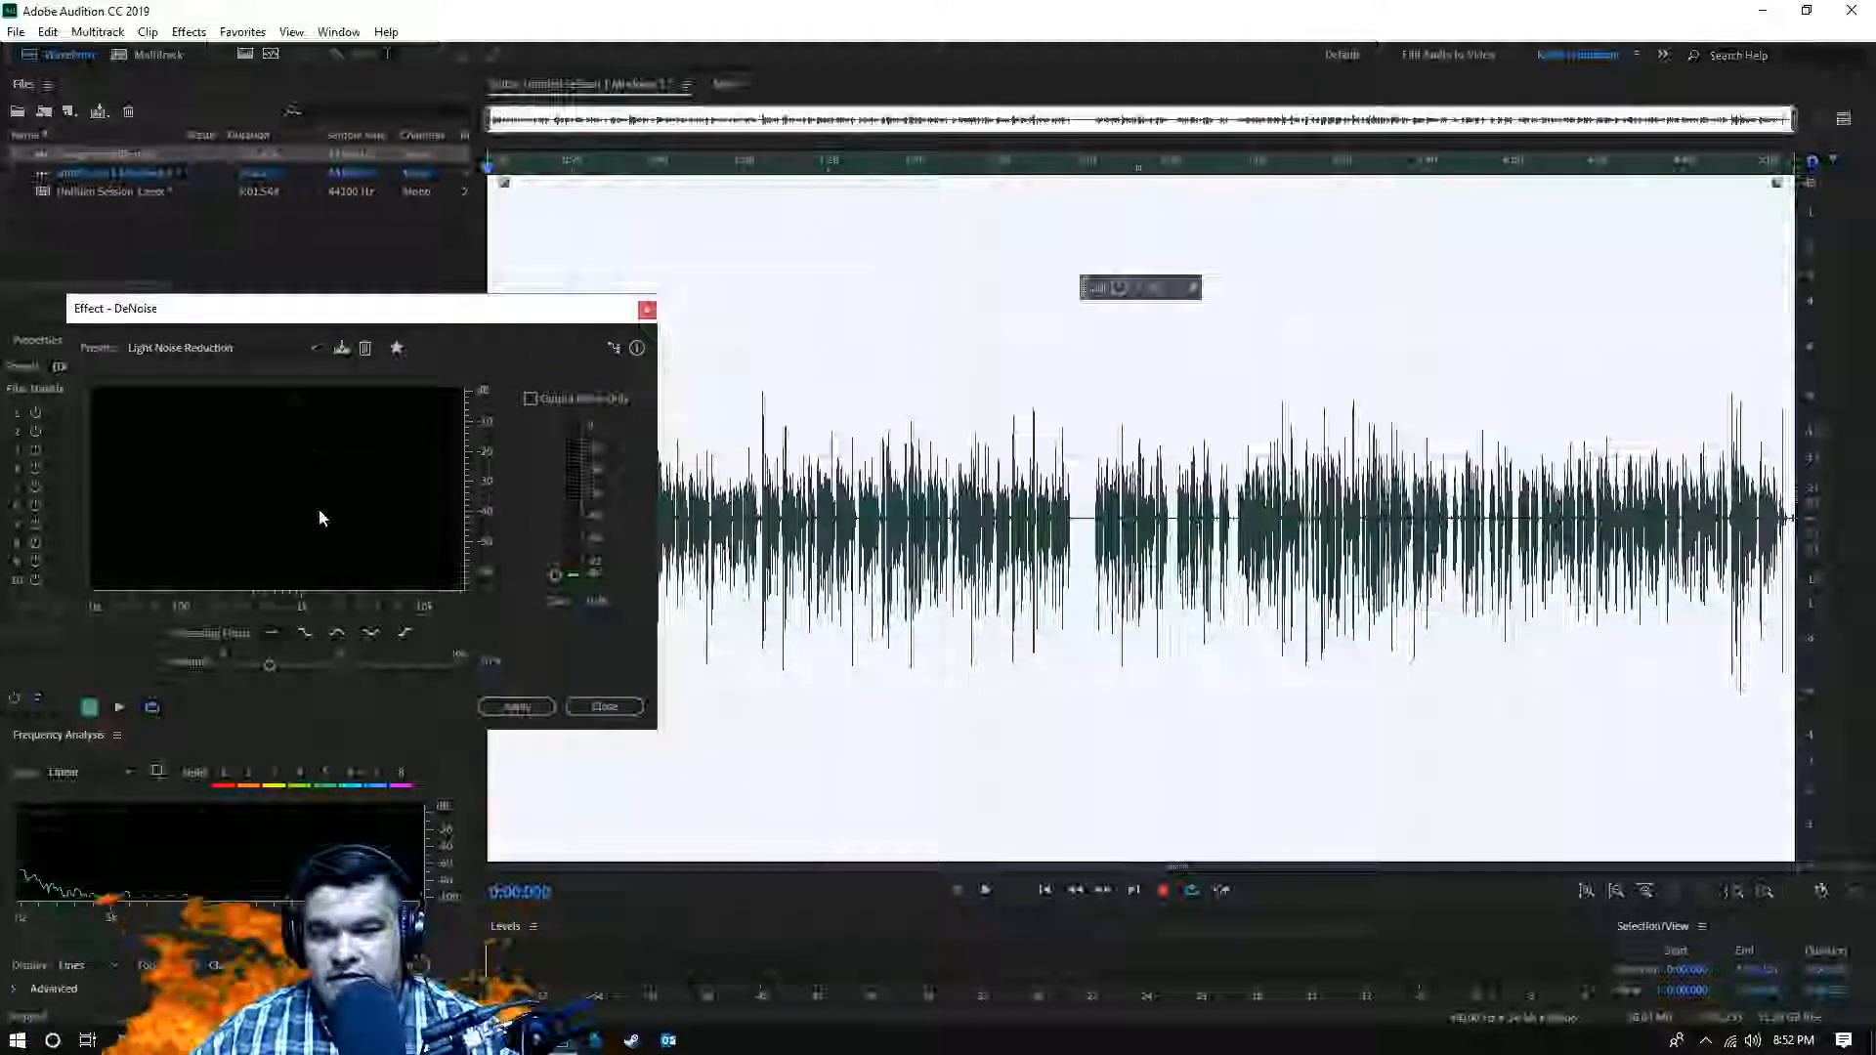
- Choose the Light Noise Reduction preset for DeNoise, preview it, and apply it to the whole mixdown
left_click(313, 347)
left_click(313, 368)
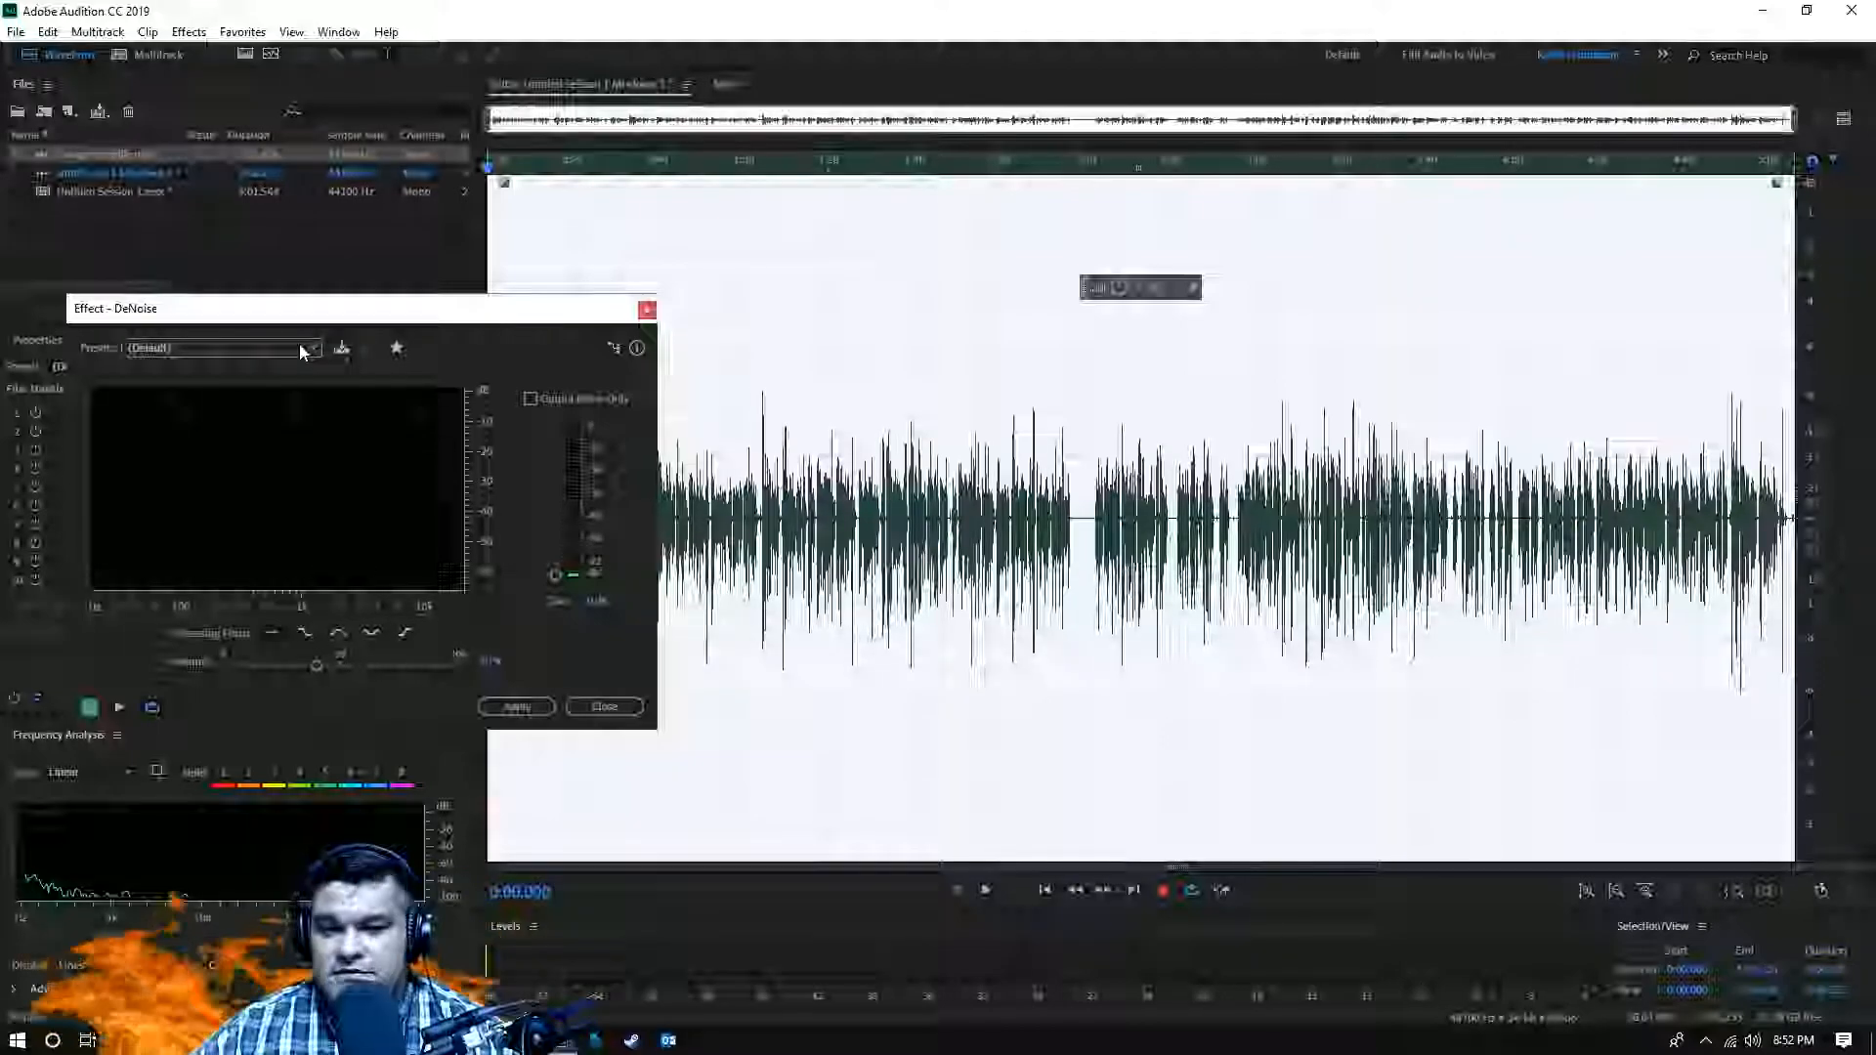
left_click(303, 349)
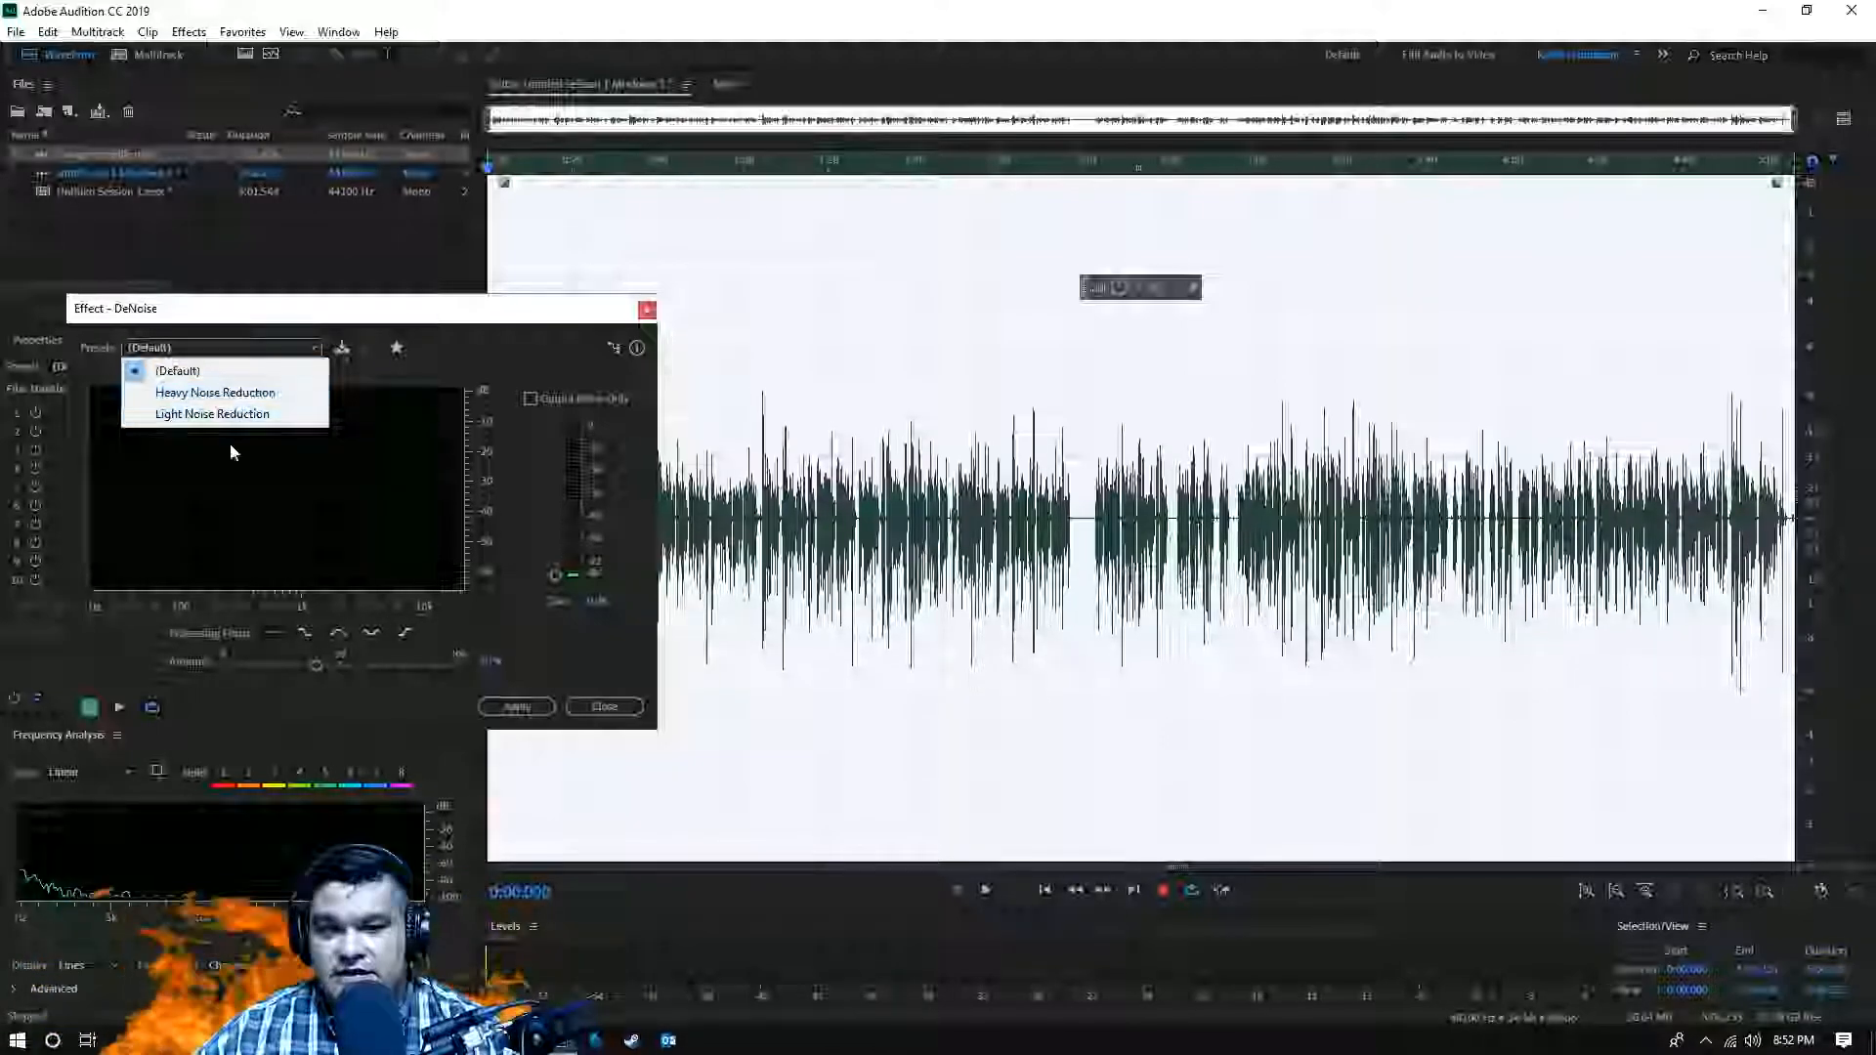
left_click(213, 416)
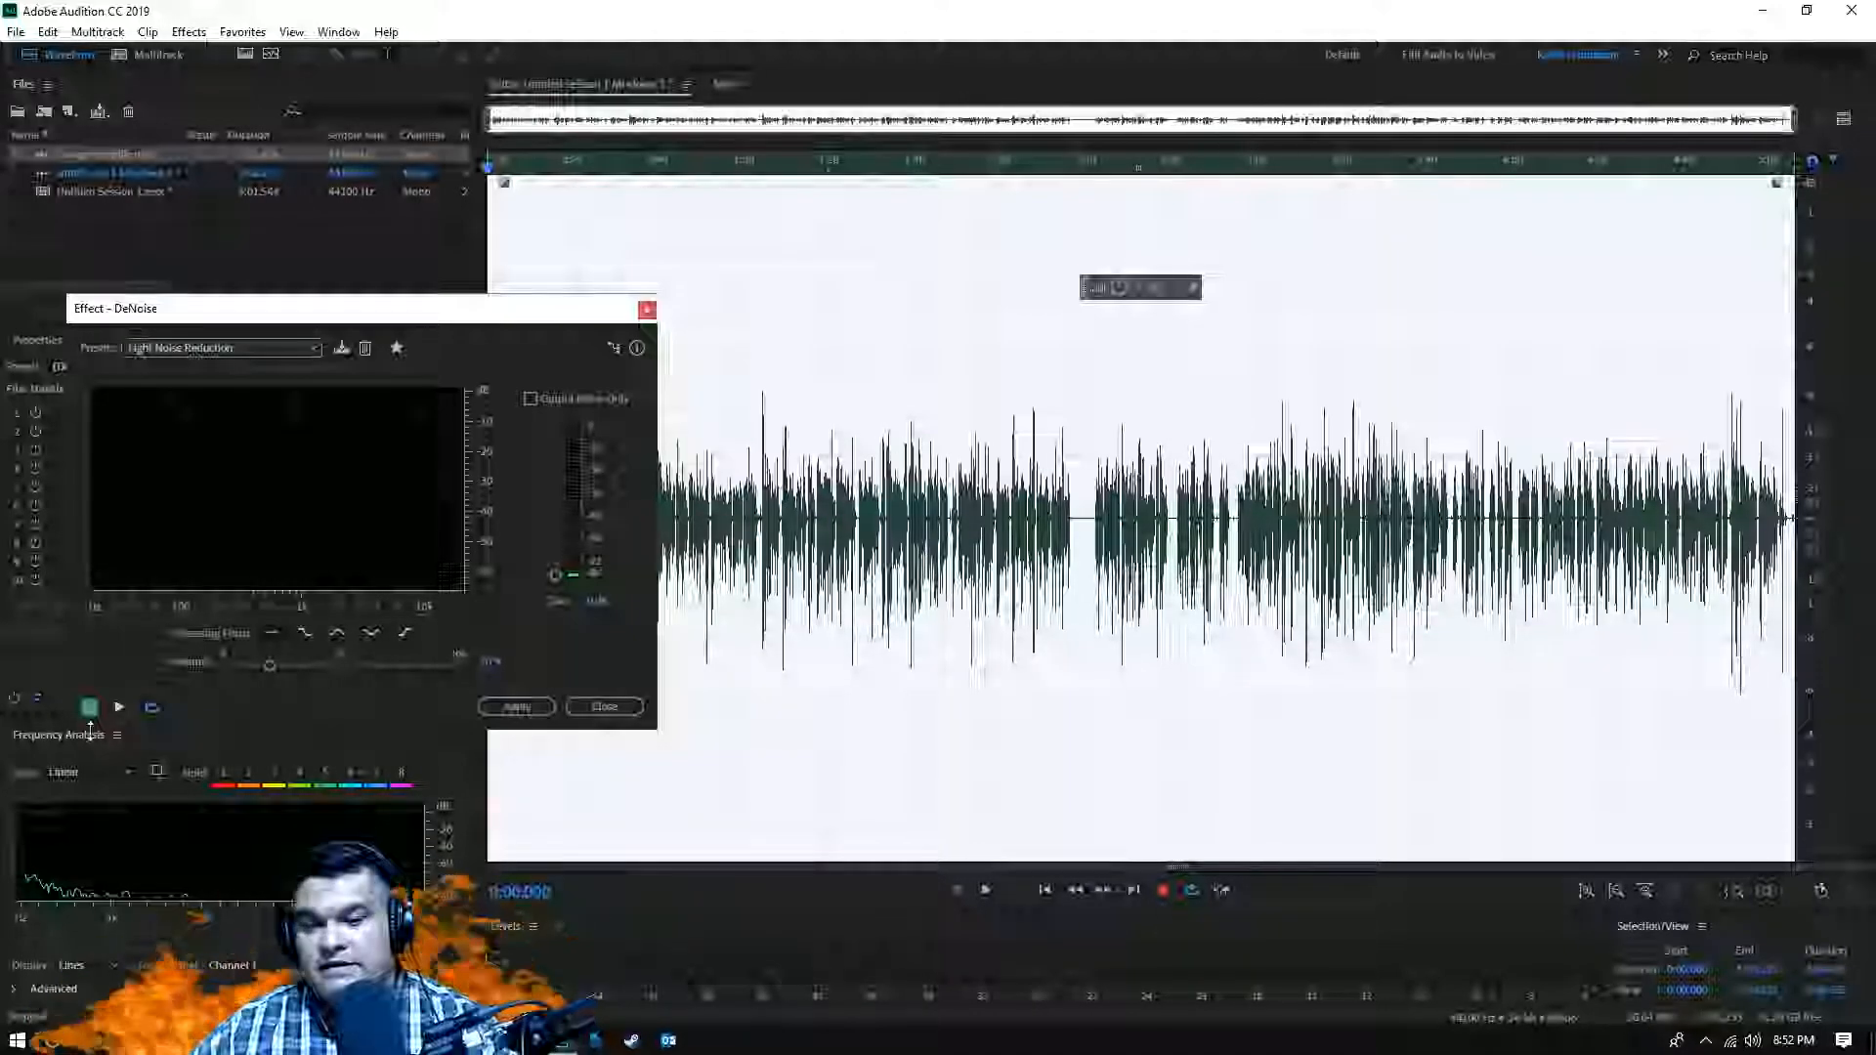
left_click(114, 696)
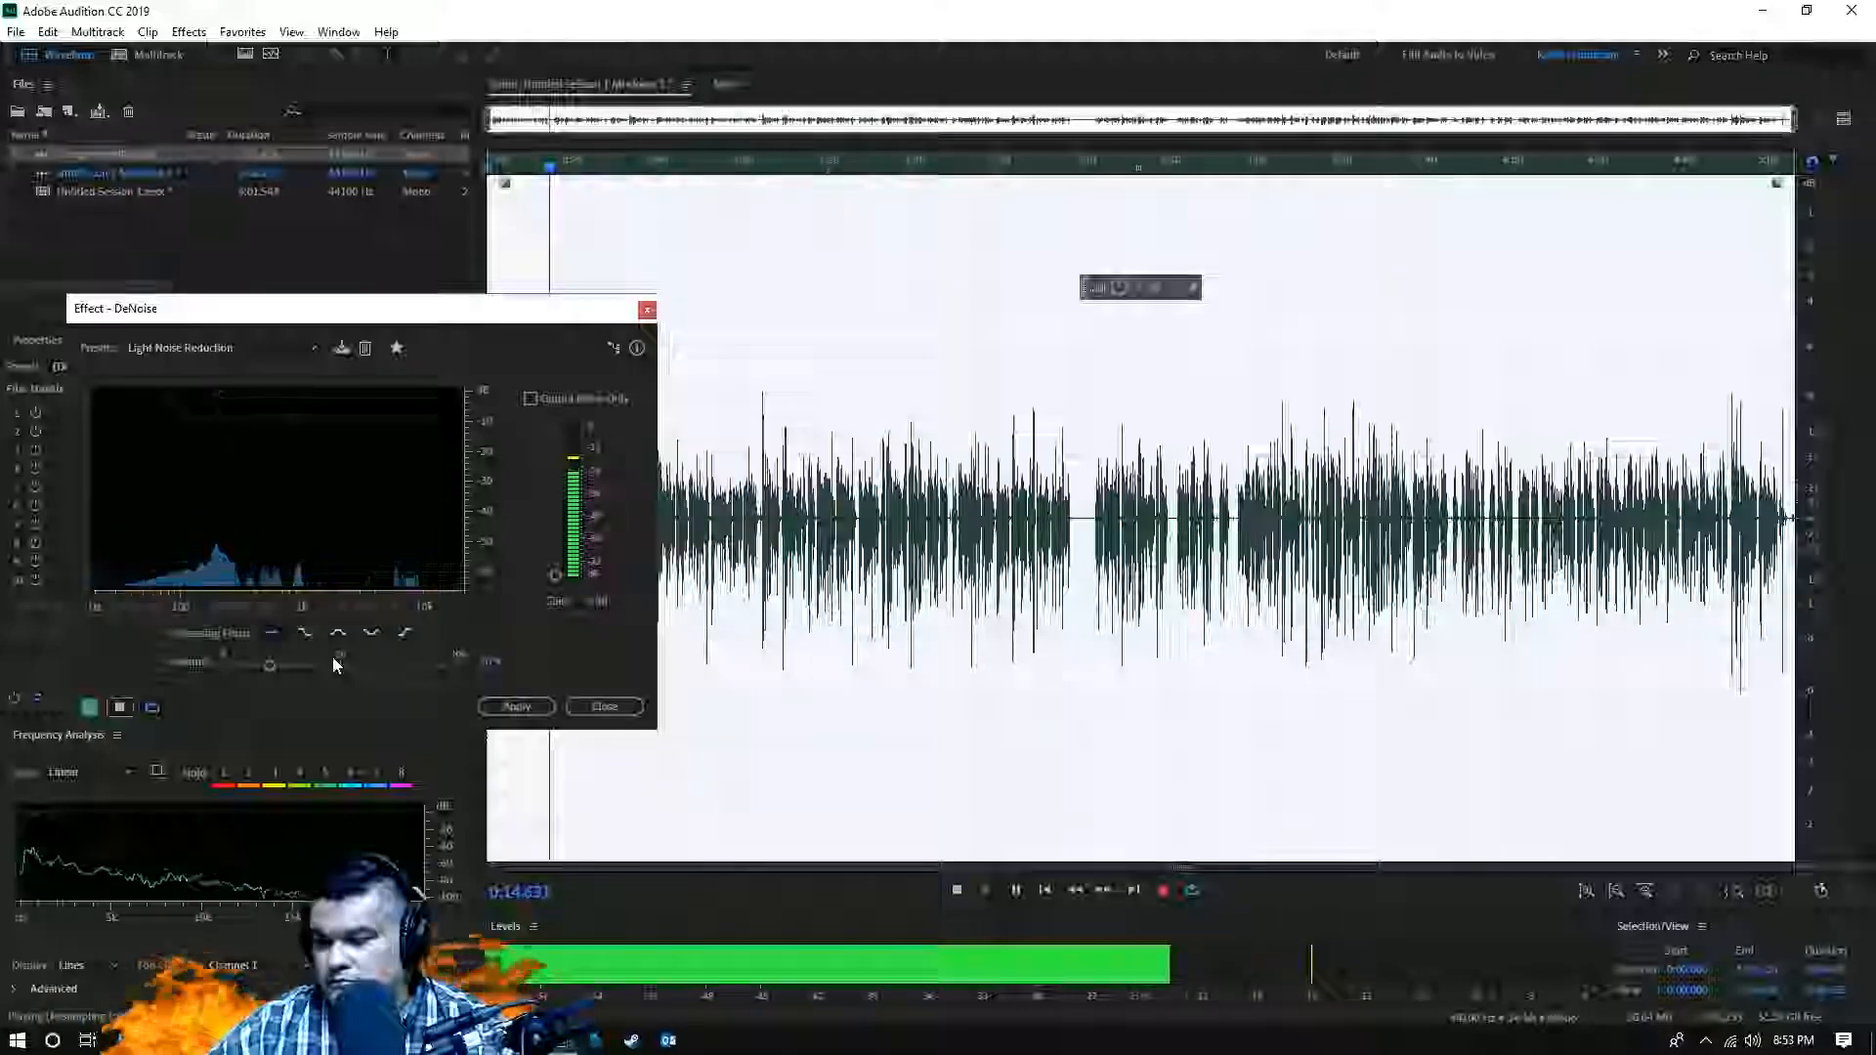
left_click(121, 708)
left_click(530, 710)
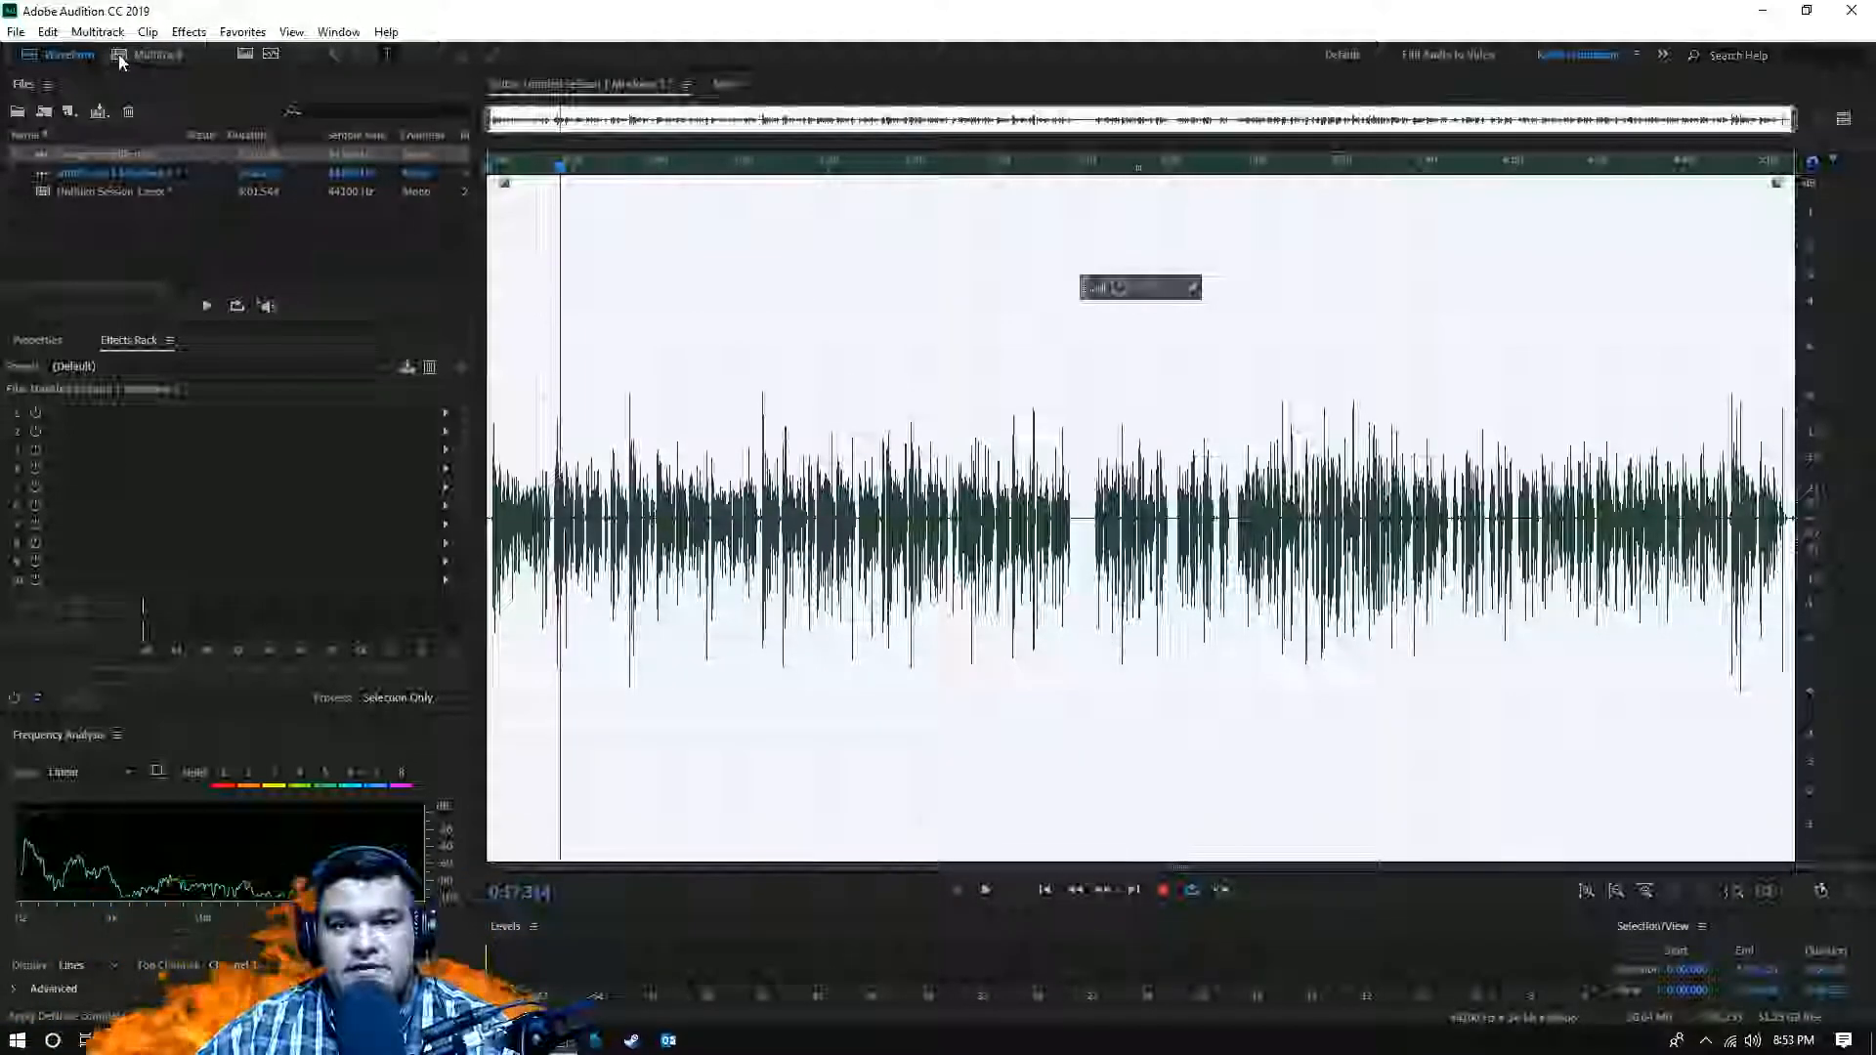
left_click(186, 32)
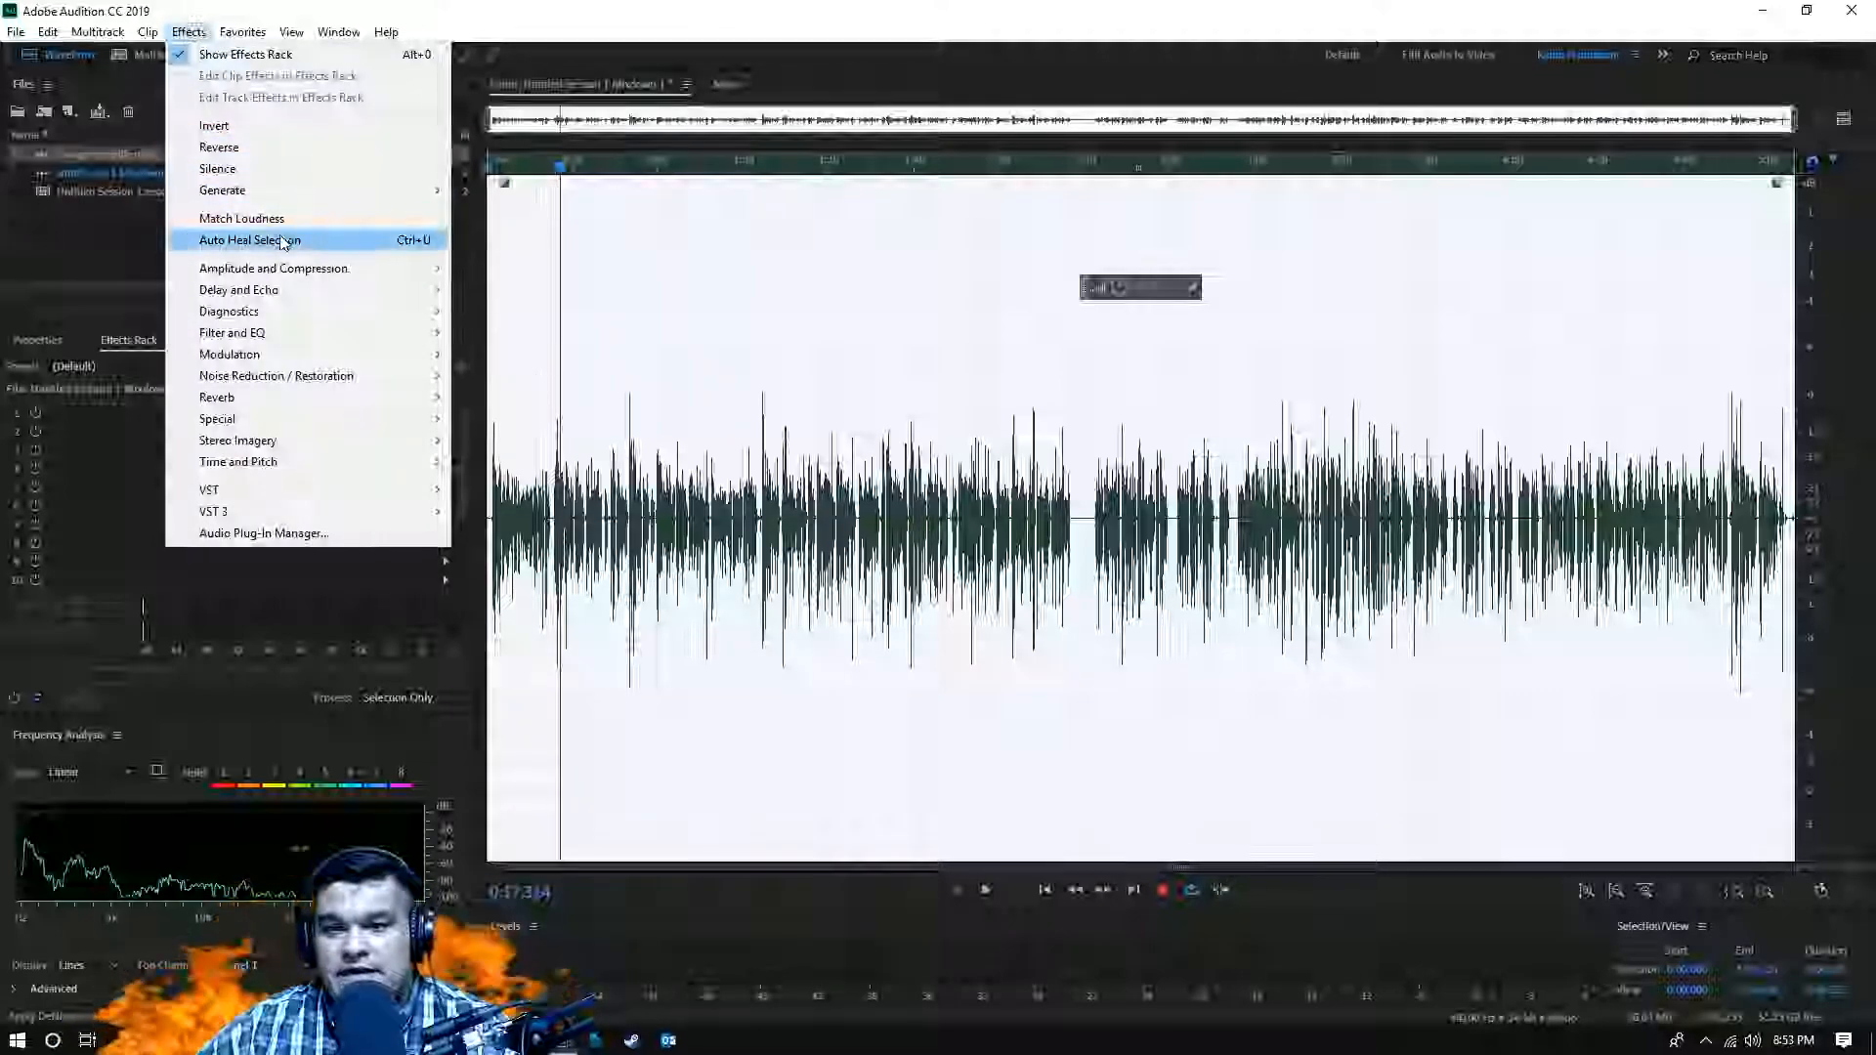
mouse_move(311, 272)
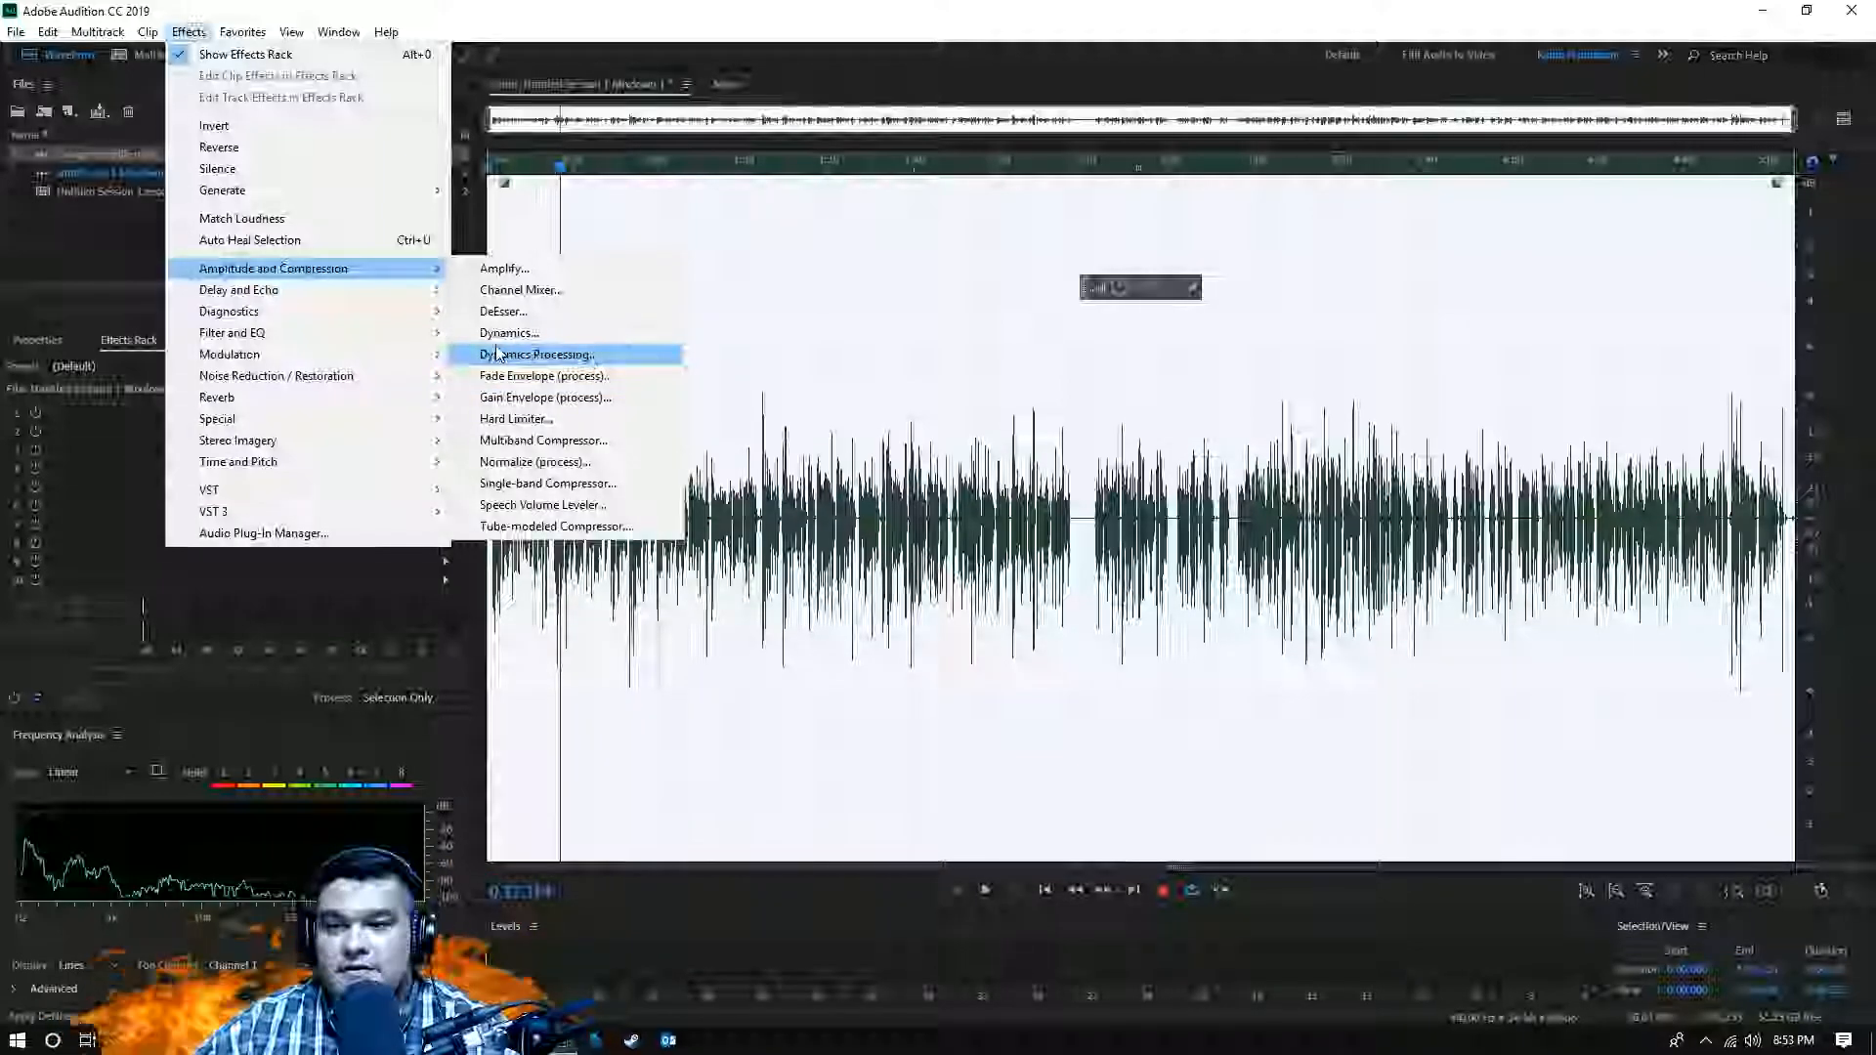
left_click(545, 358)
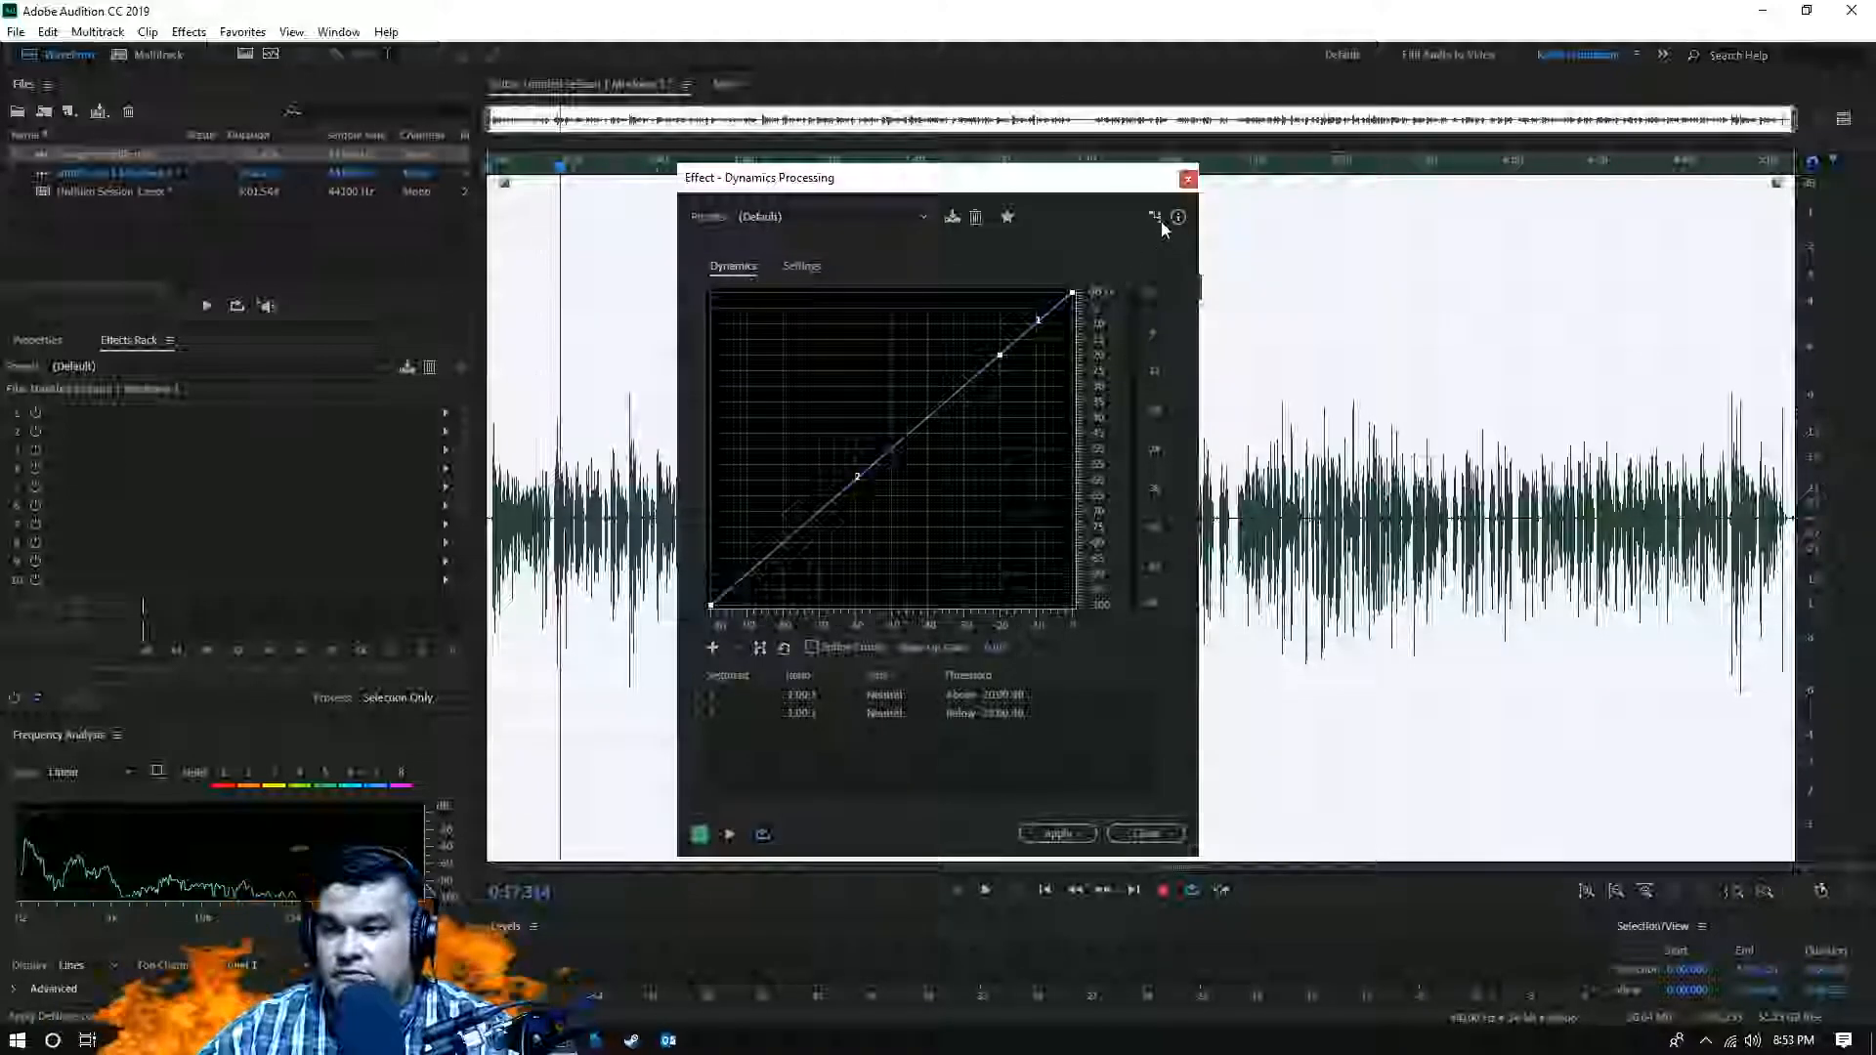
left_click(1187, 179)
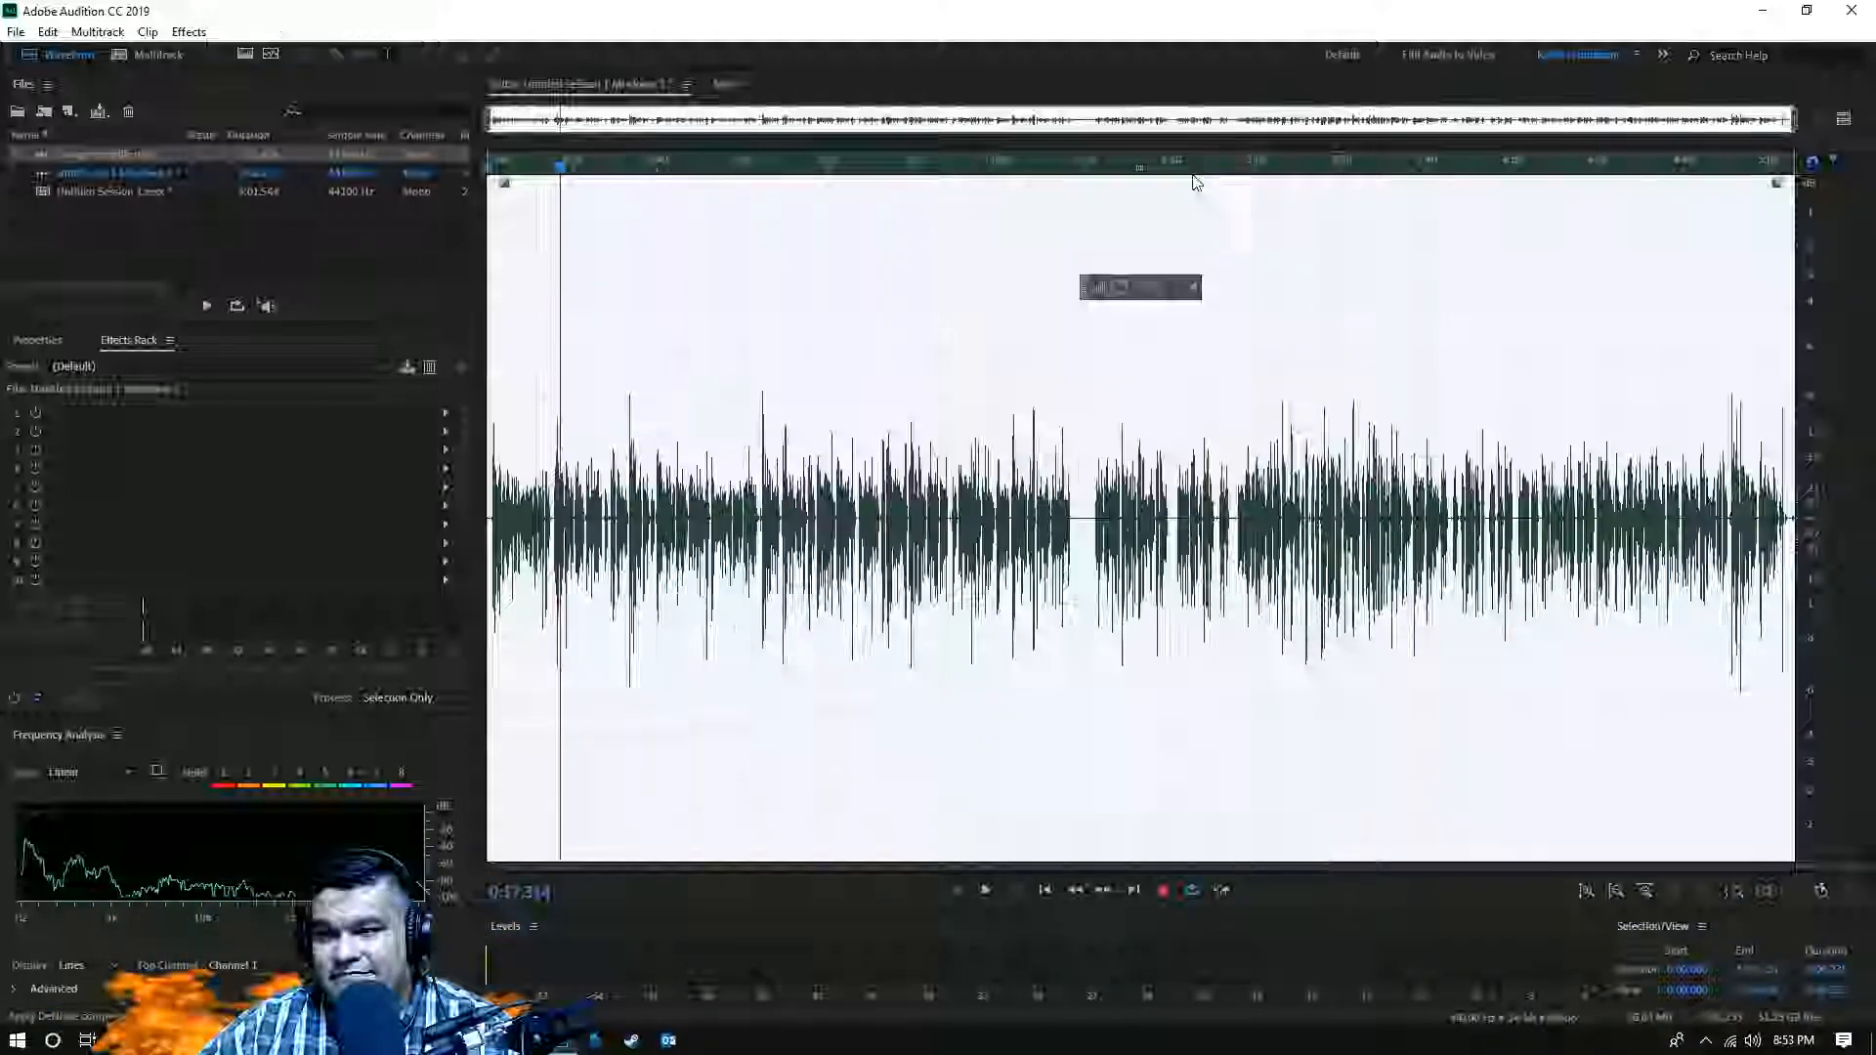
- Open the Dynamics effect for the selected waveform and try enabling its AutoGate
left_click(182, 35)
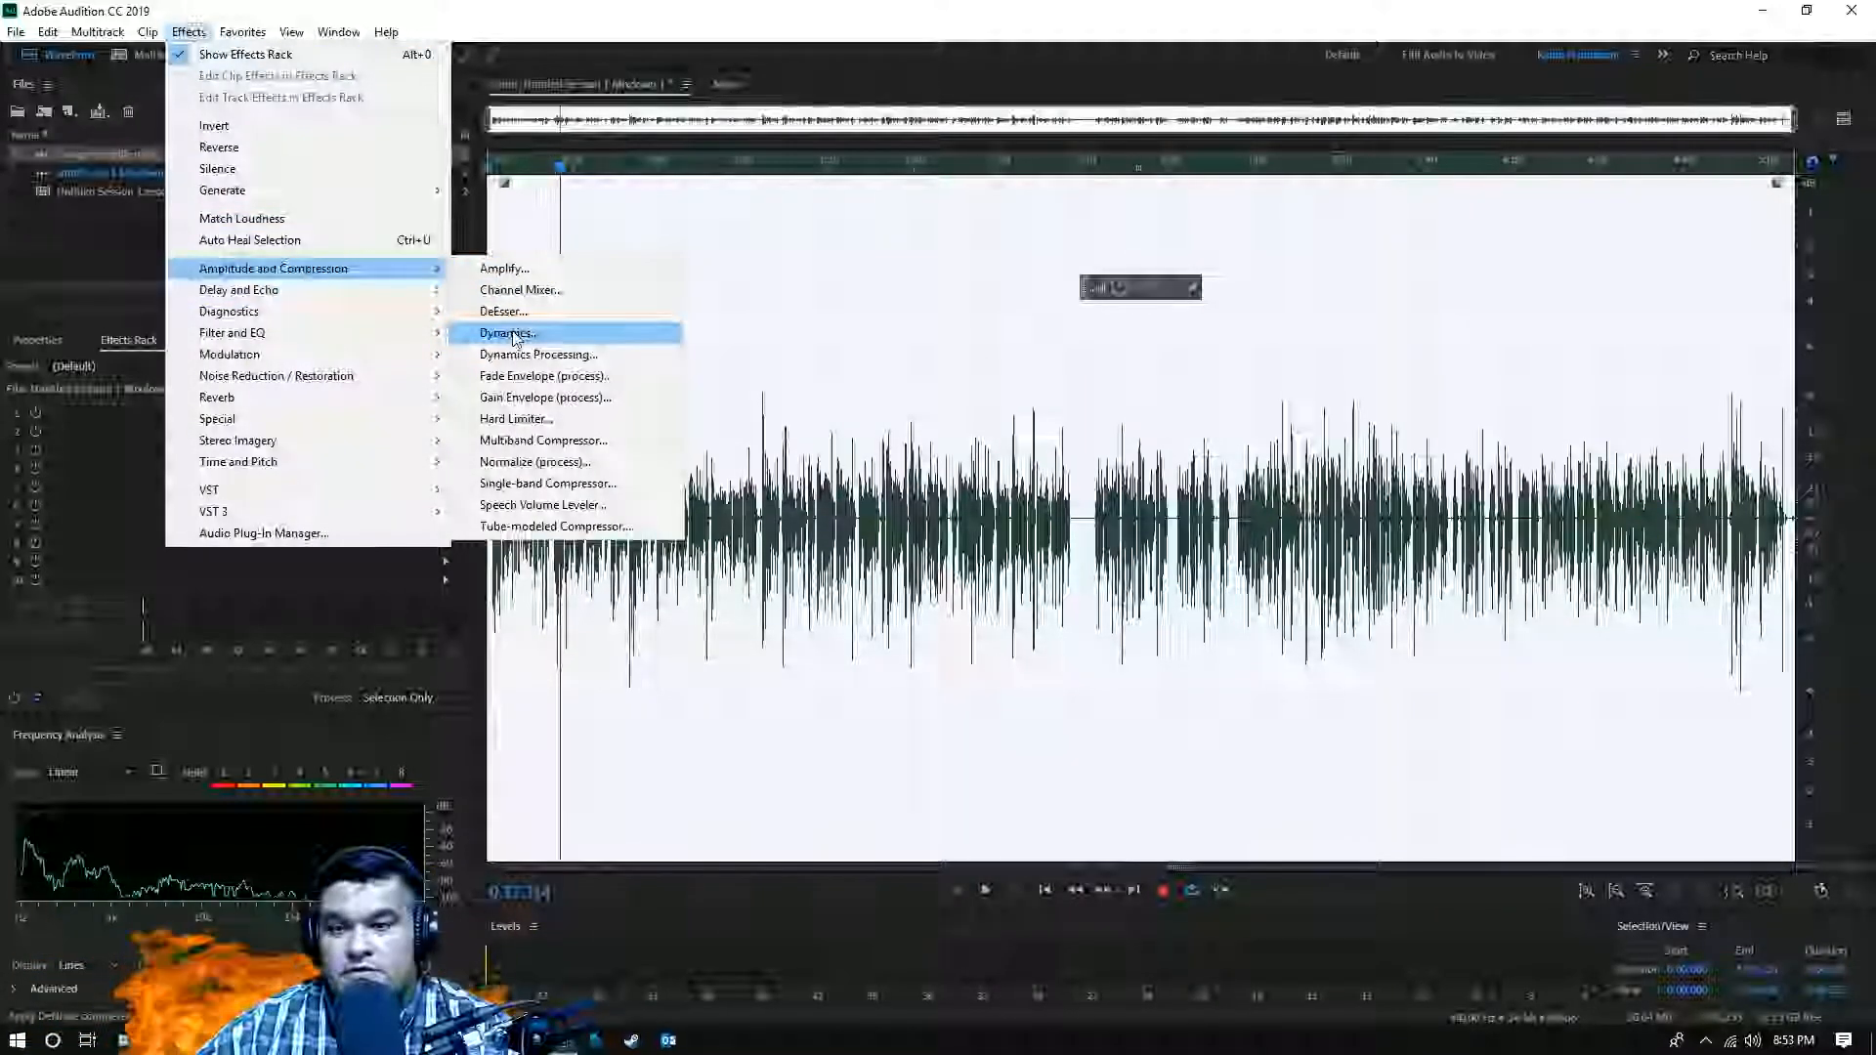
left_click(511, 333)
left_click_drag(415, 487, 483, 315)
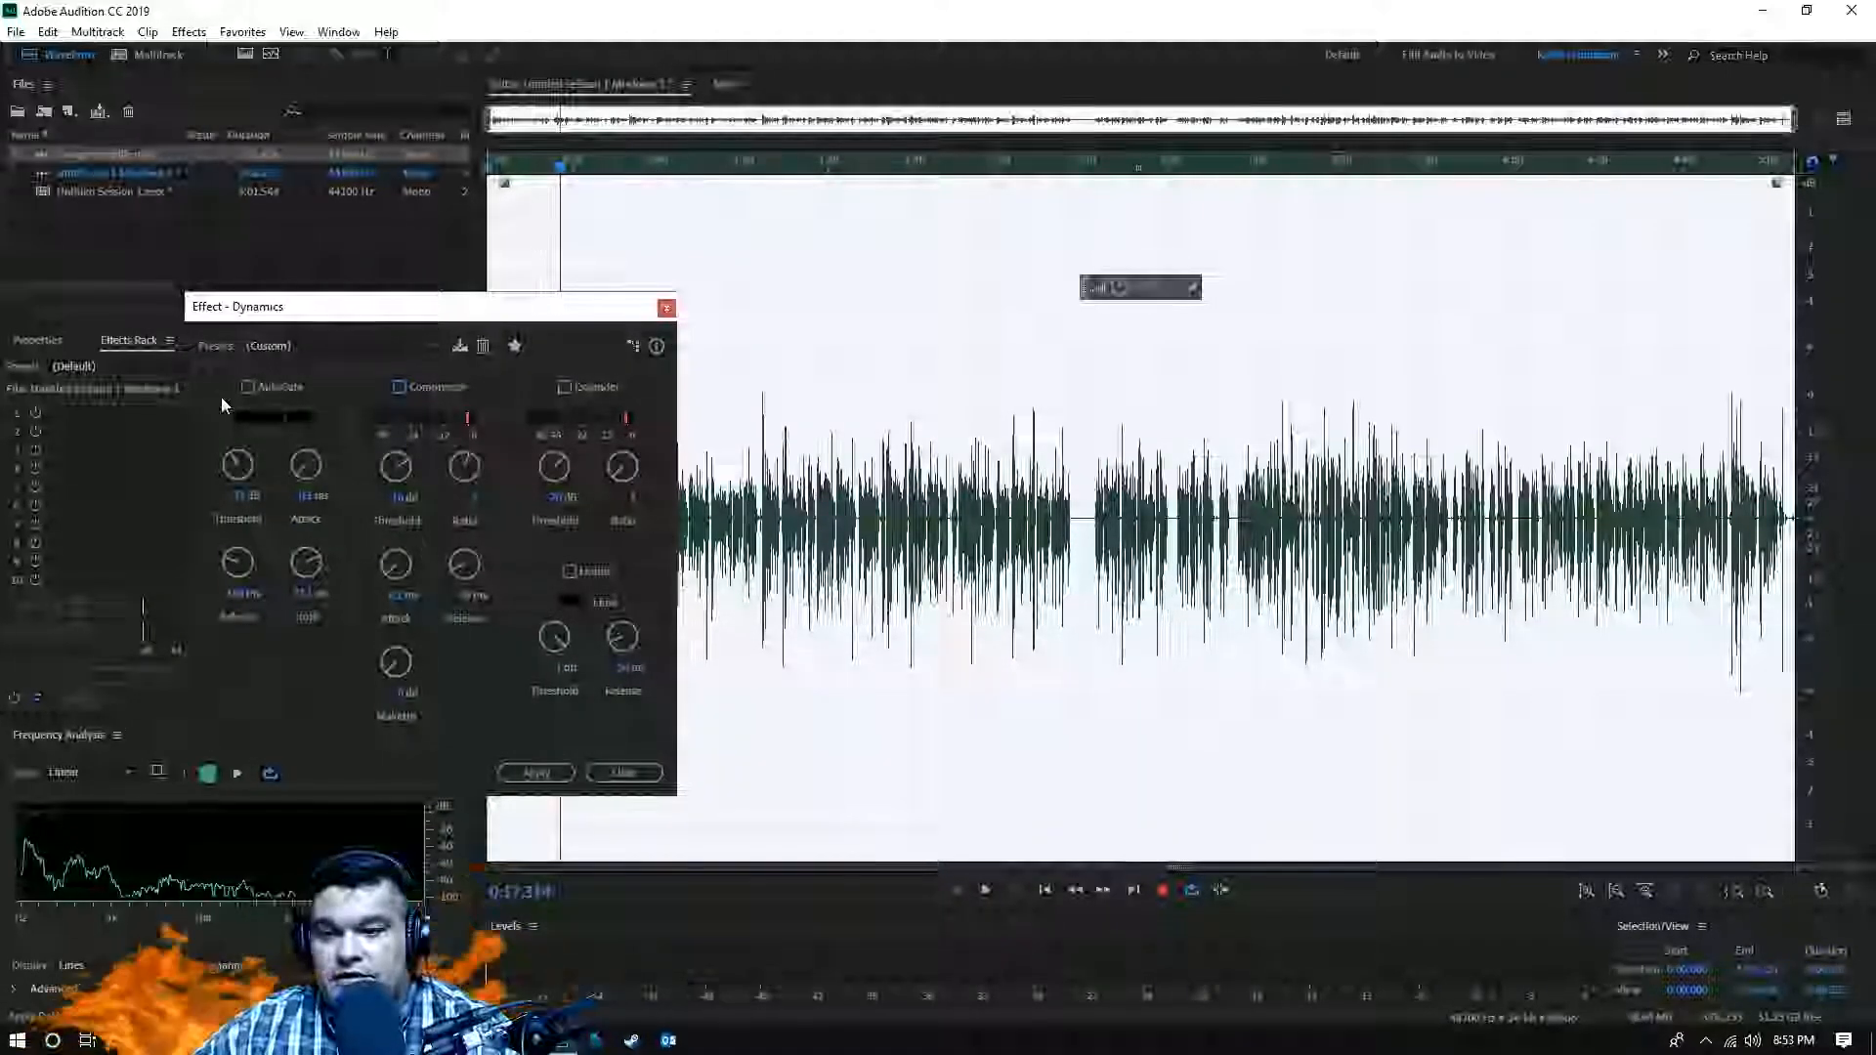
left_click(248, 387)
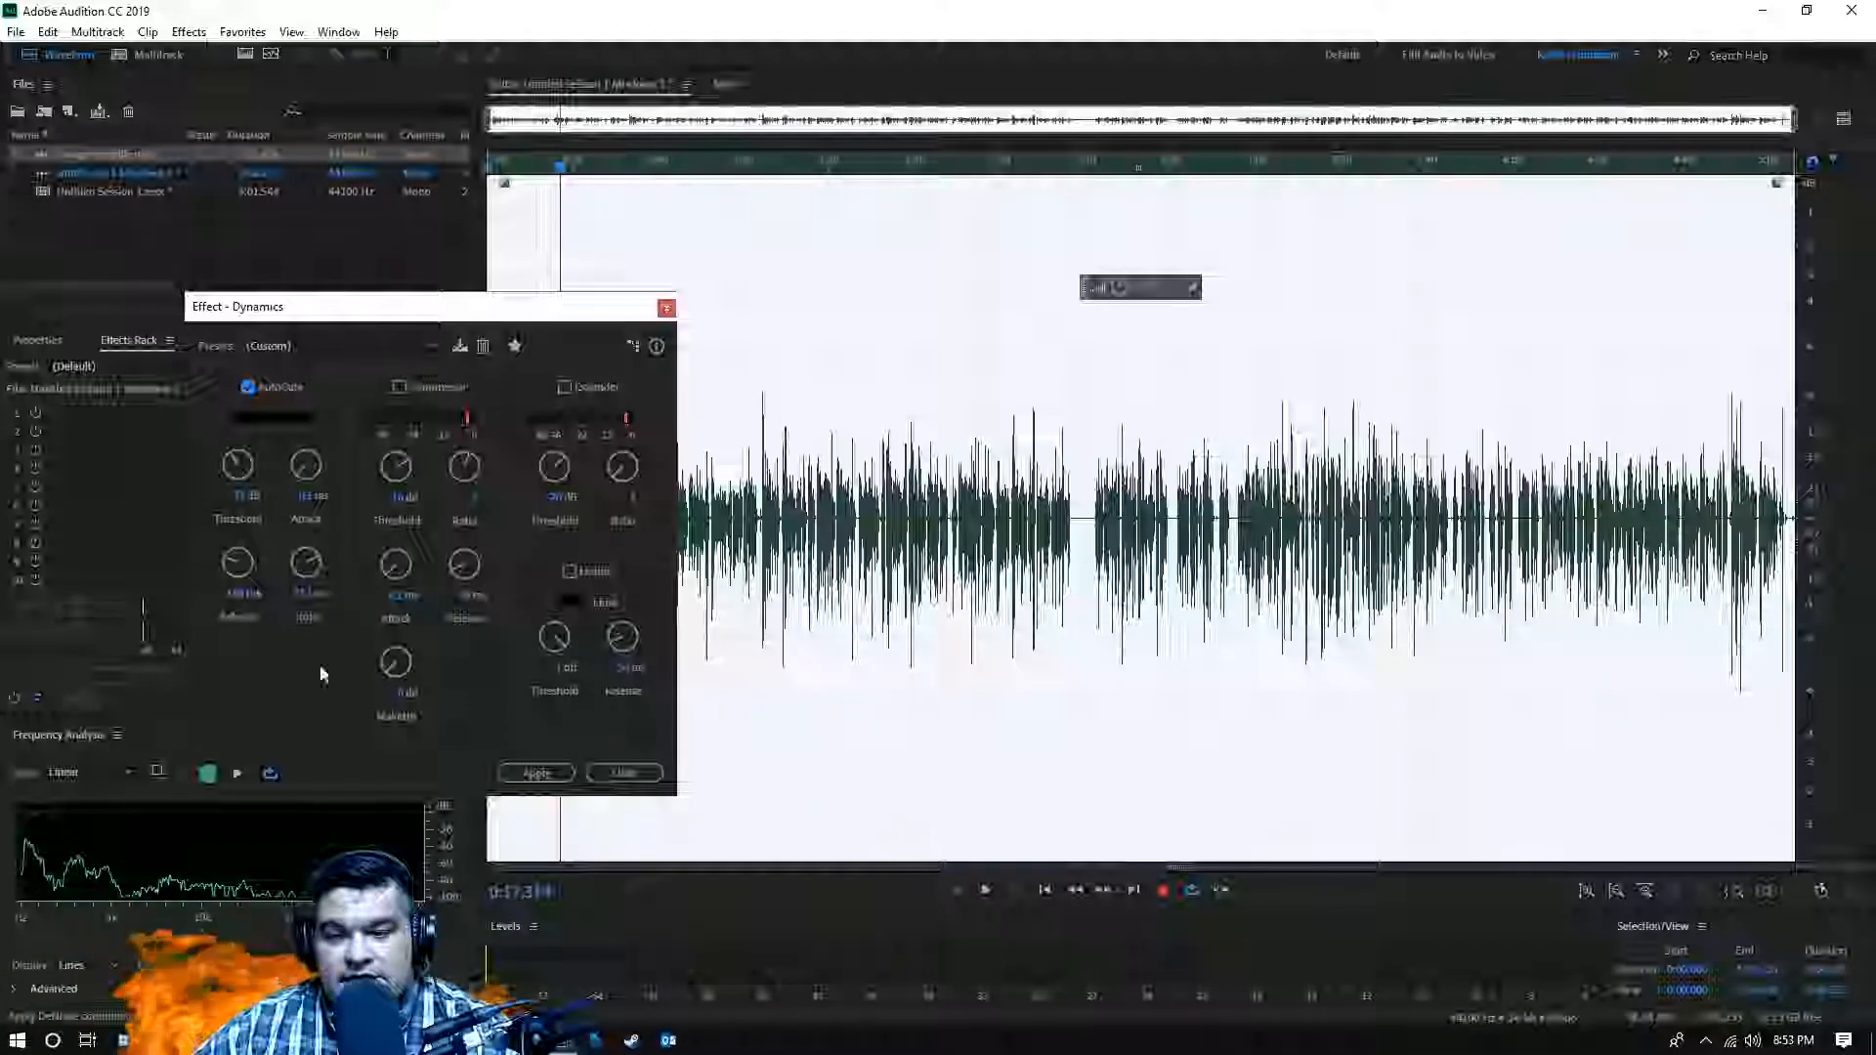
left_click_drag(568, 315, 1580, 510)
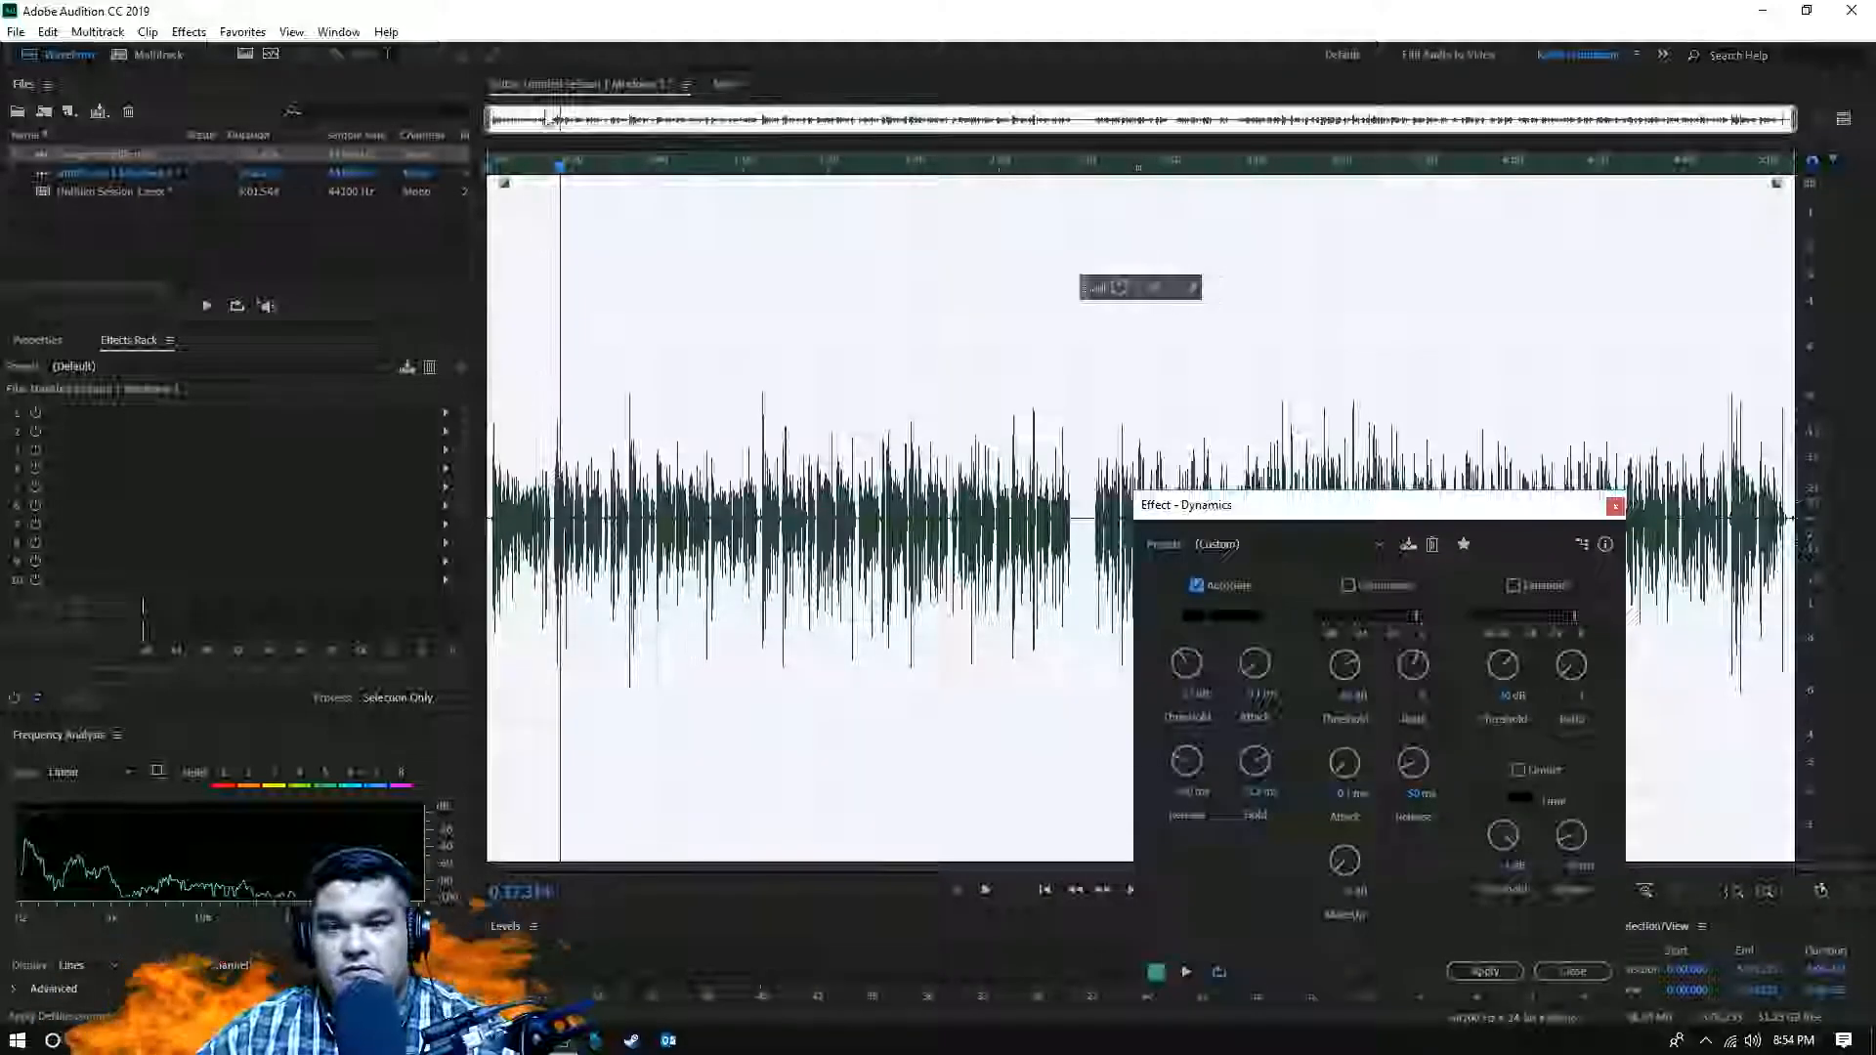
- Open Amplitude Statistics alongside the Dynamics effect and scan the selected waveform's levels
left_click(189, 32)
mouse_move(331, 39)
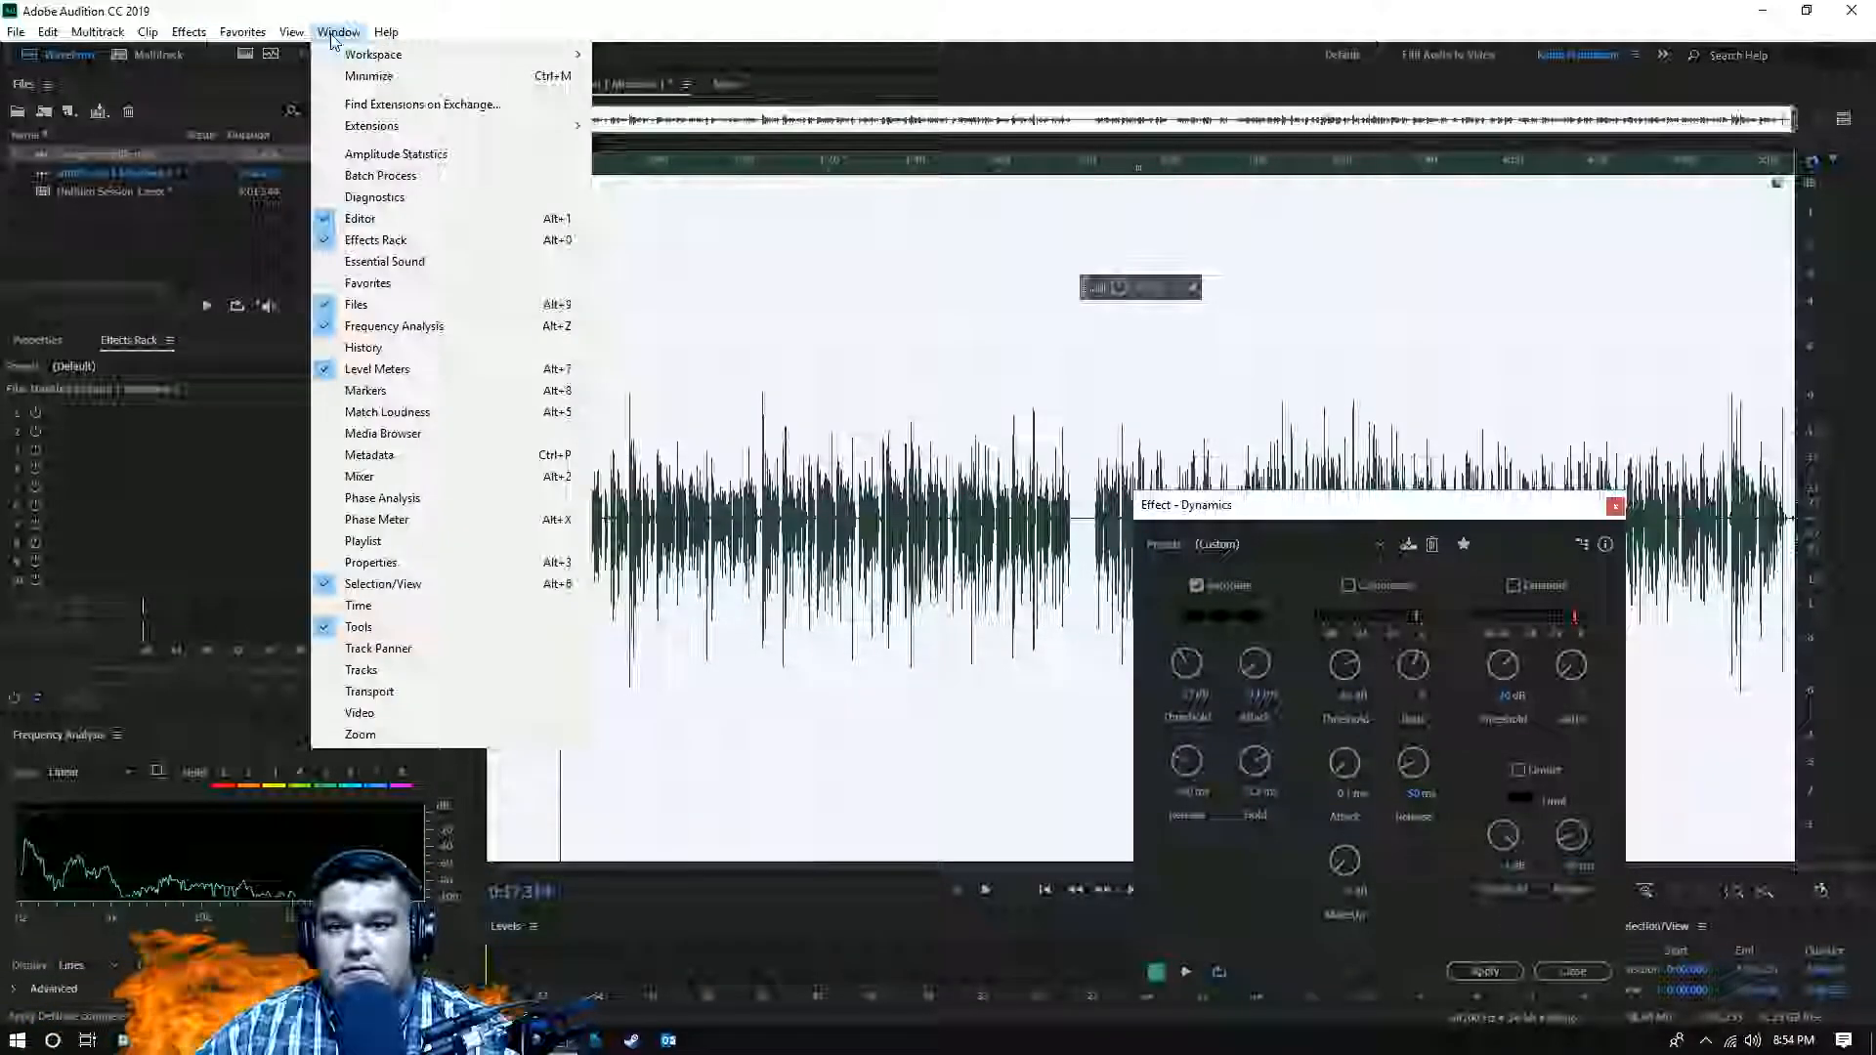
left_click(359, 154)
left_click_drag(848, 250, 332, 304)
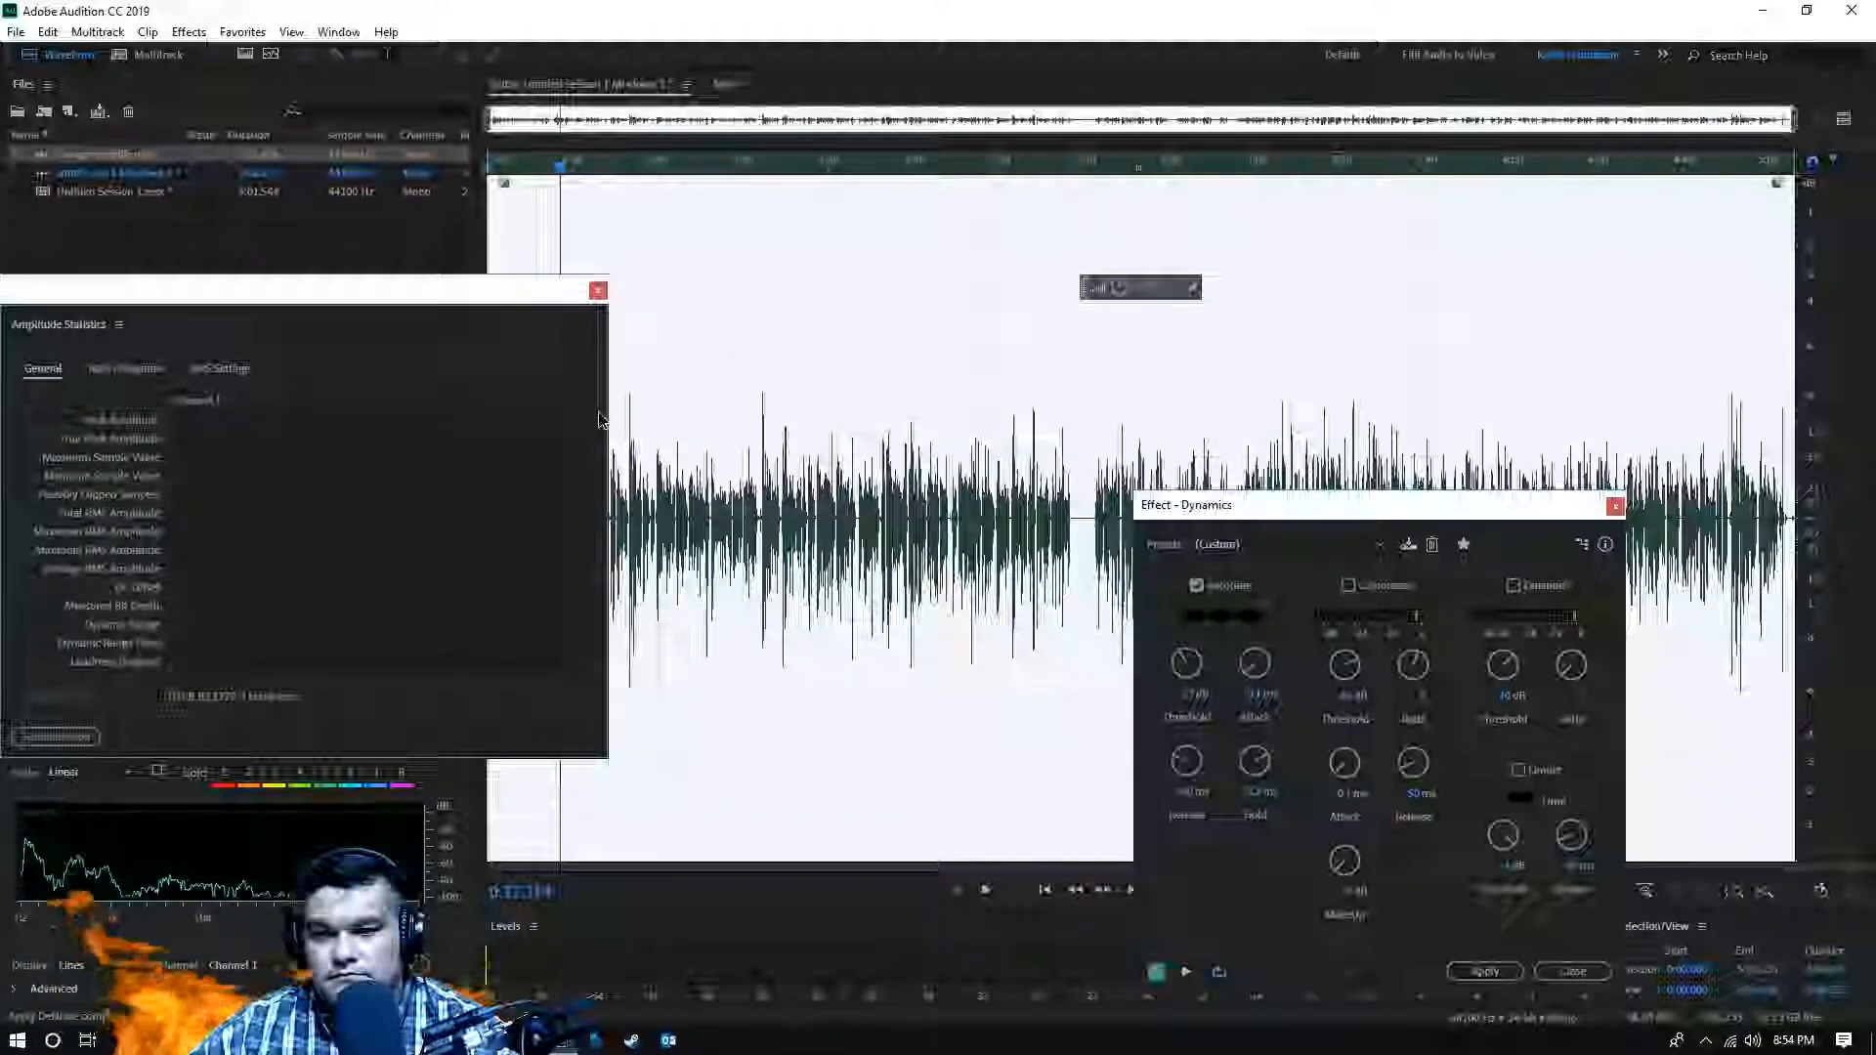
left_click_drag(606, 410, 476, 408)
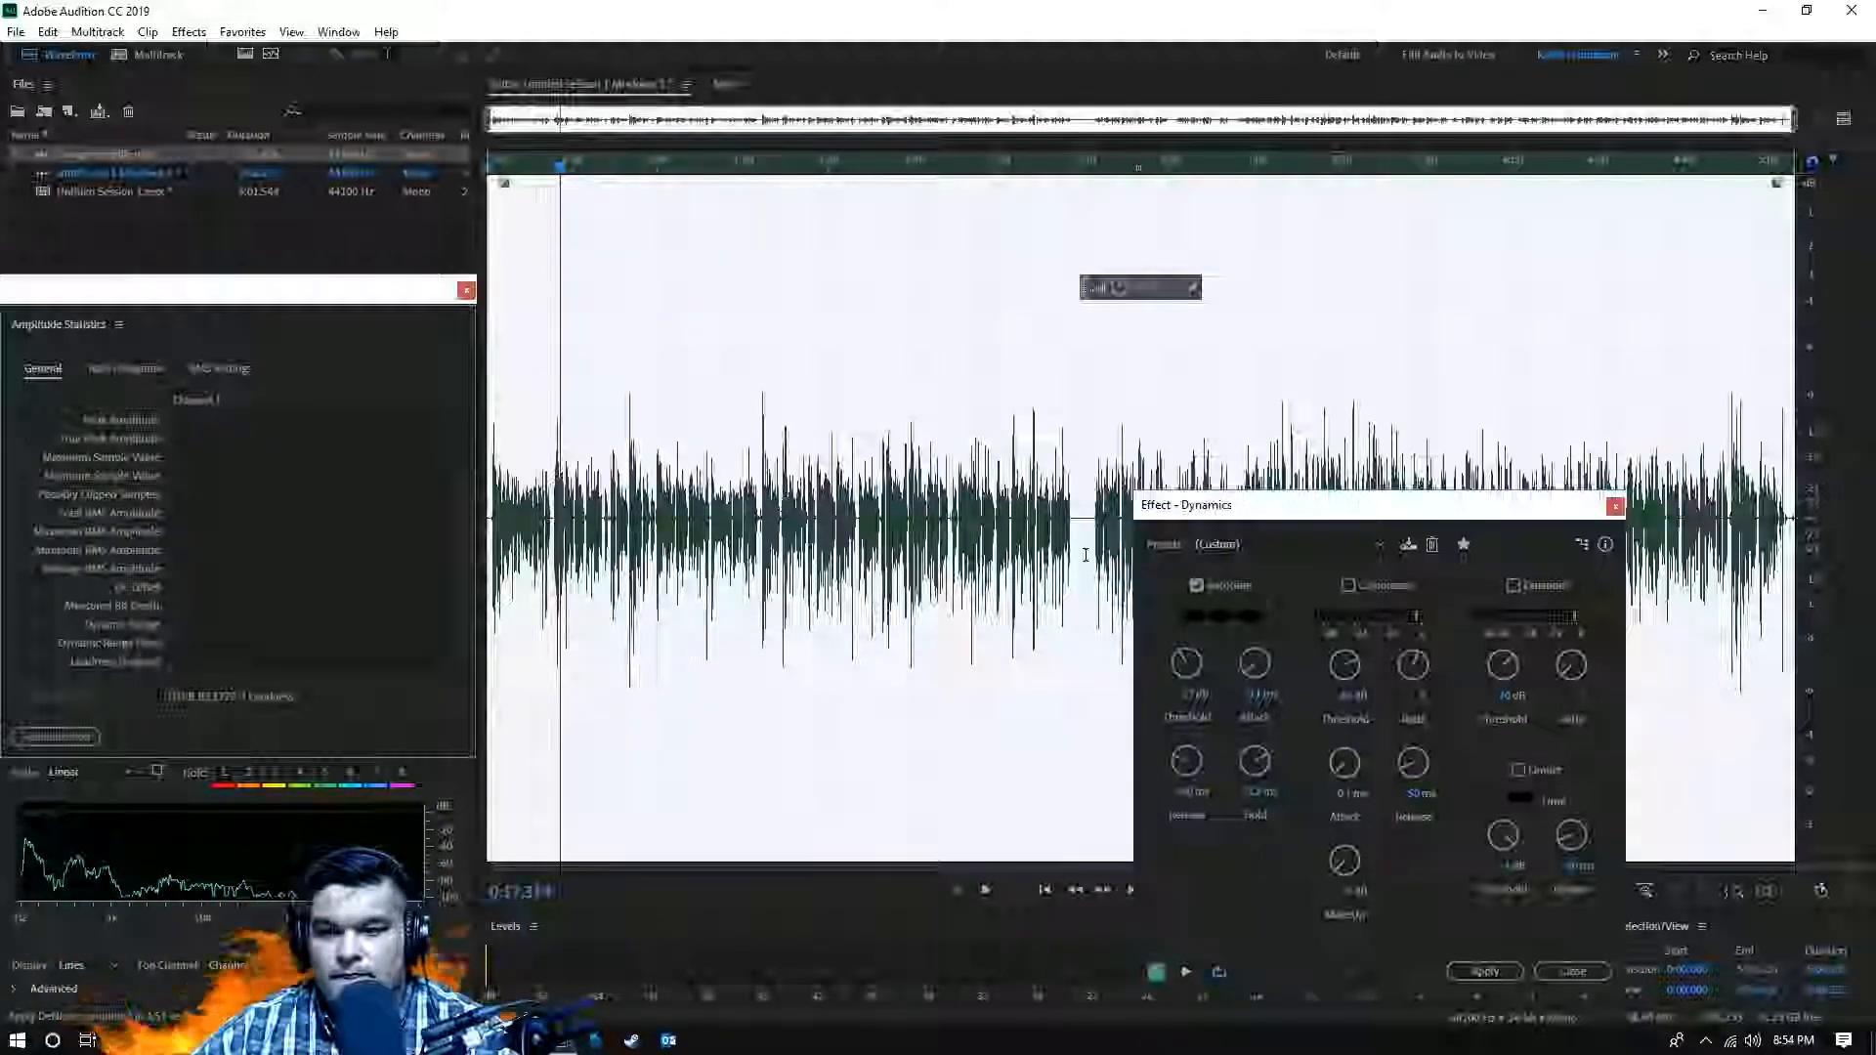
left_click_drag(1265, 518, 1442, 334)
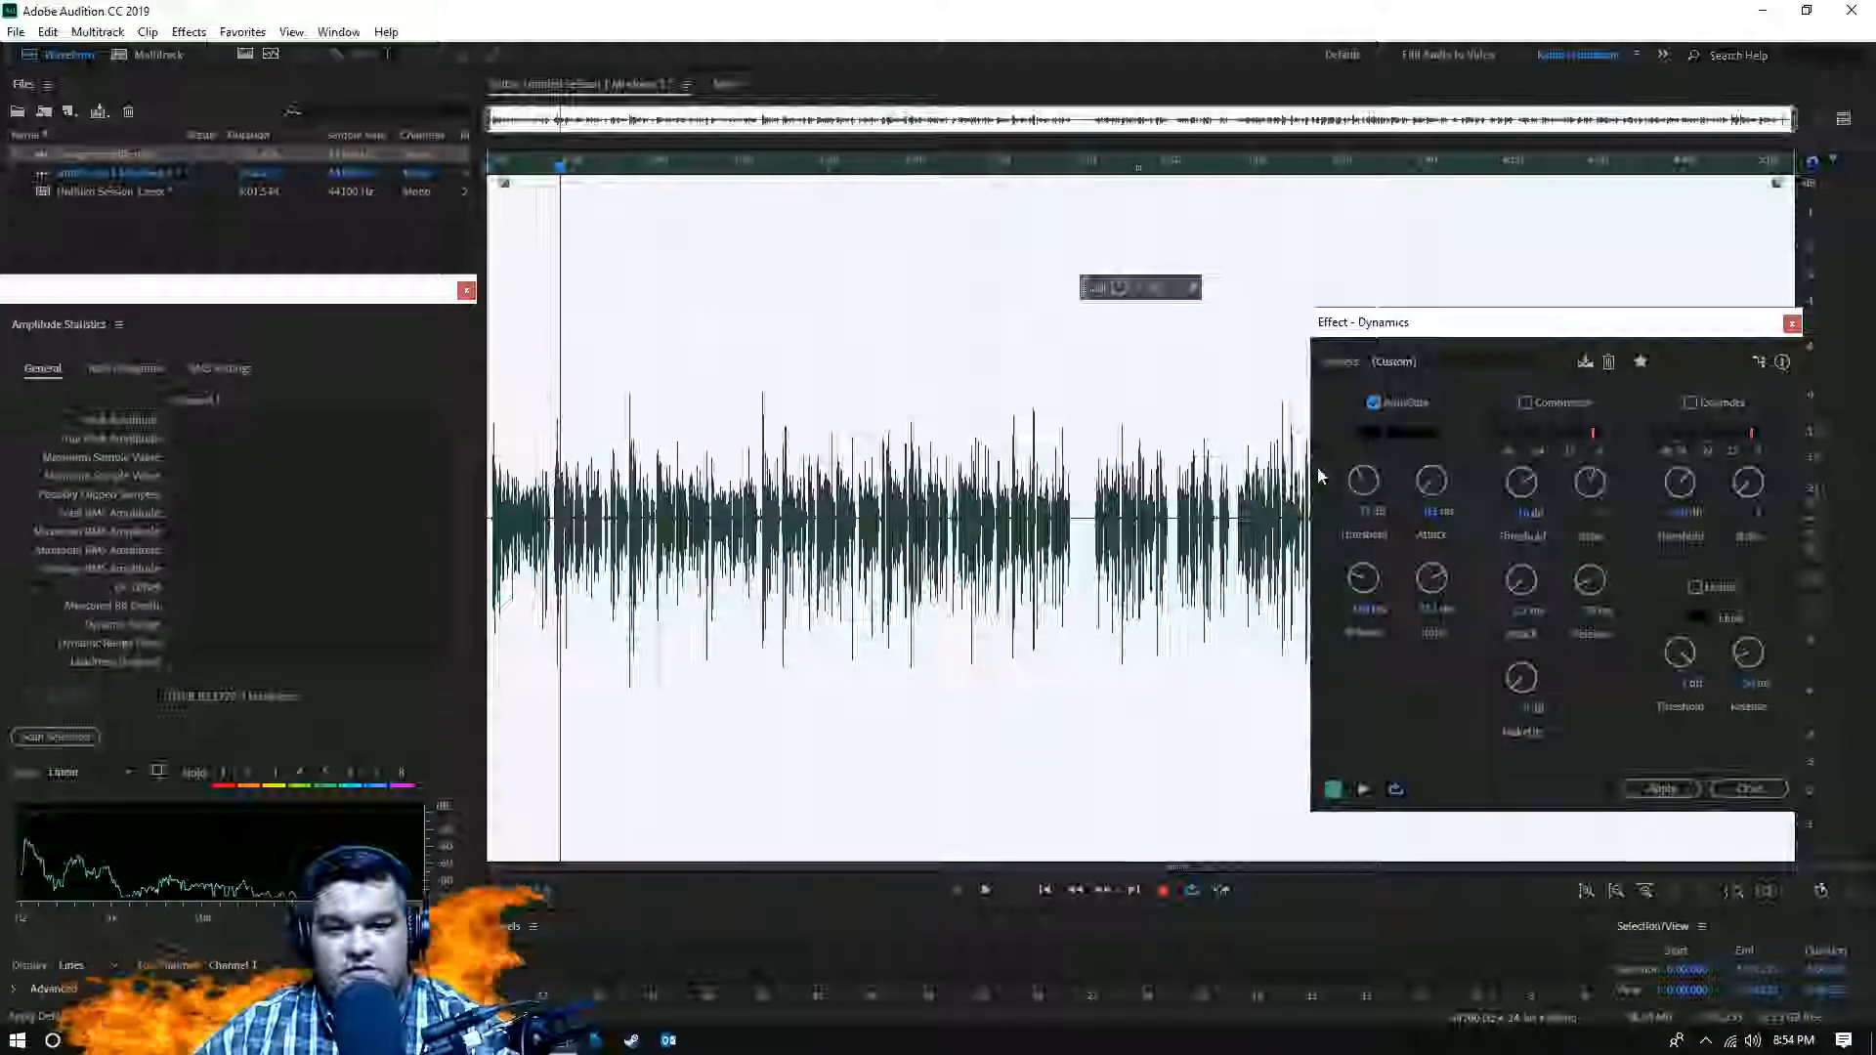
left_click_drag(1669, 329, 1613, 376)
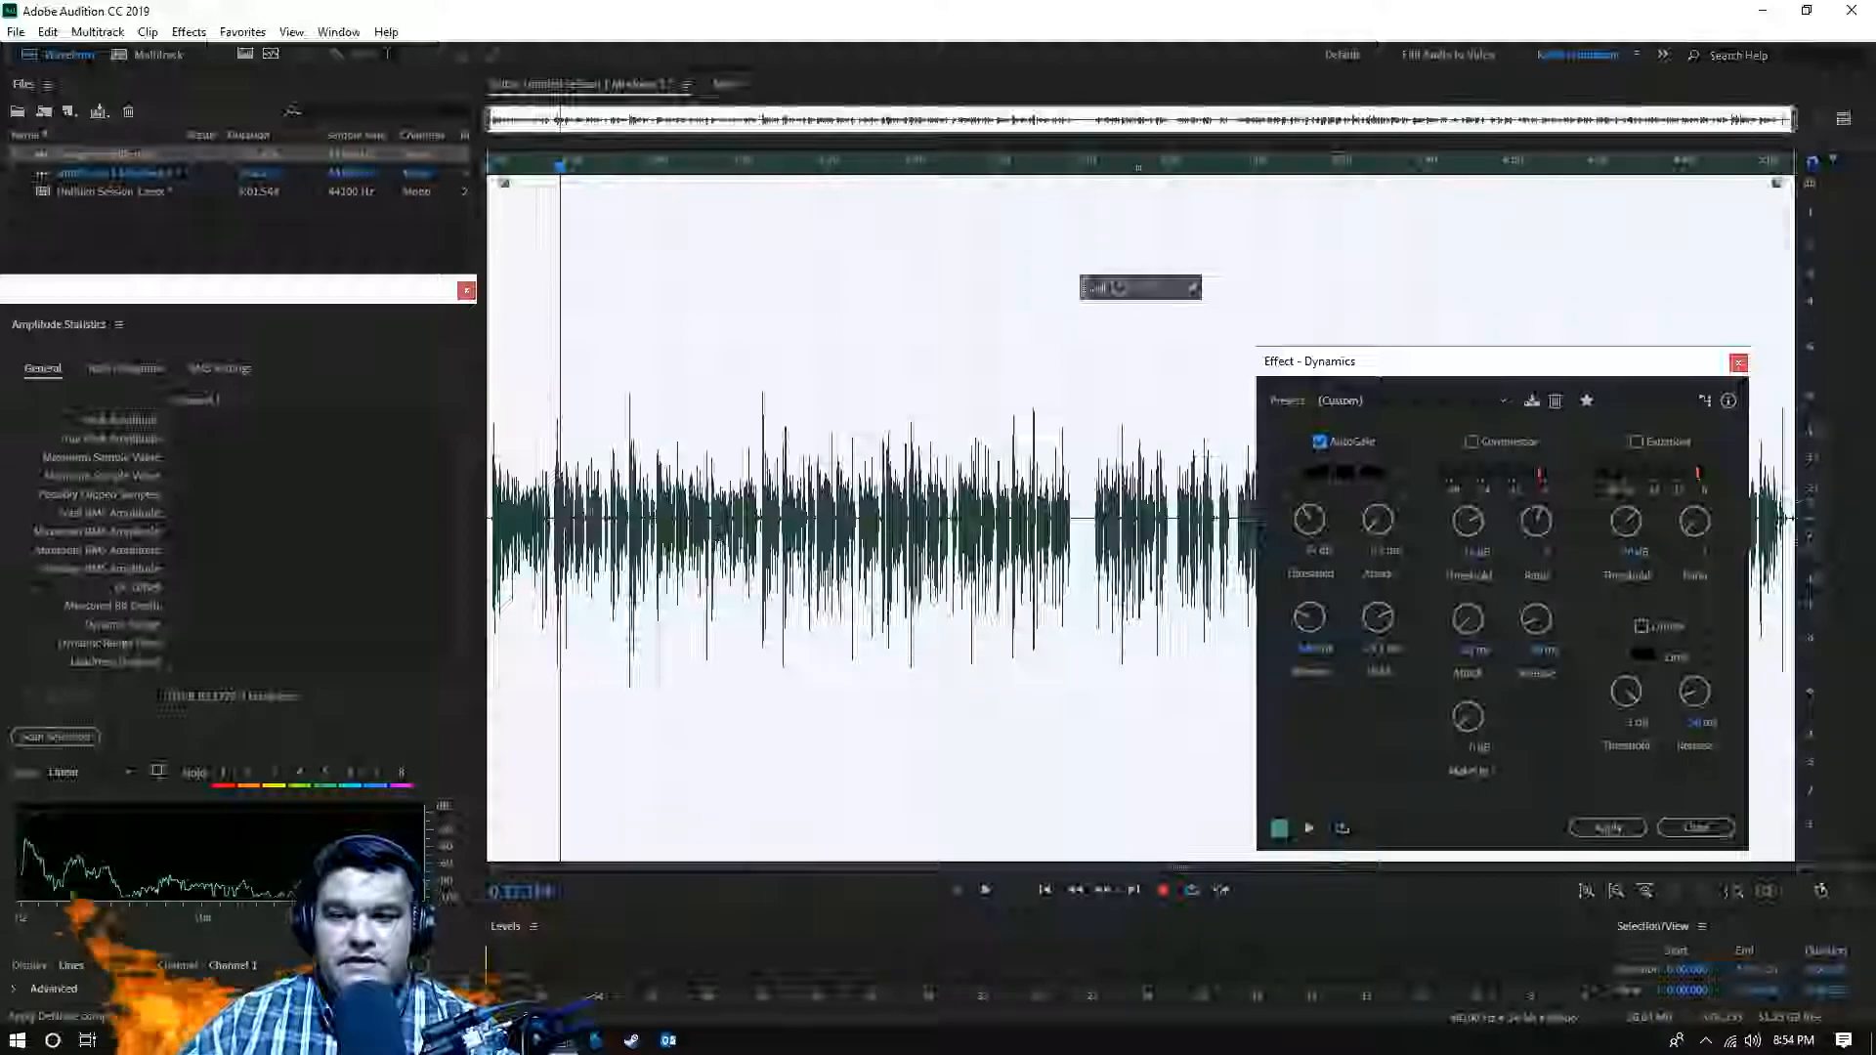
left_click_drag(189, 304, 191, 146)
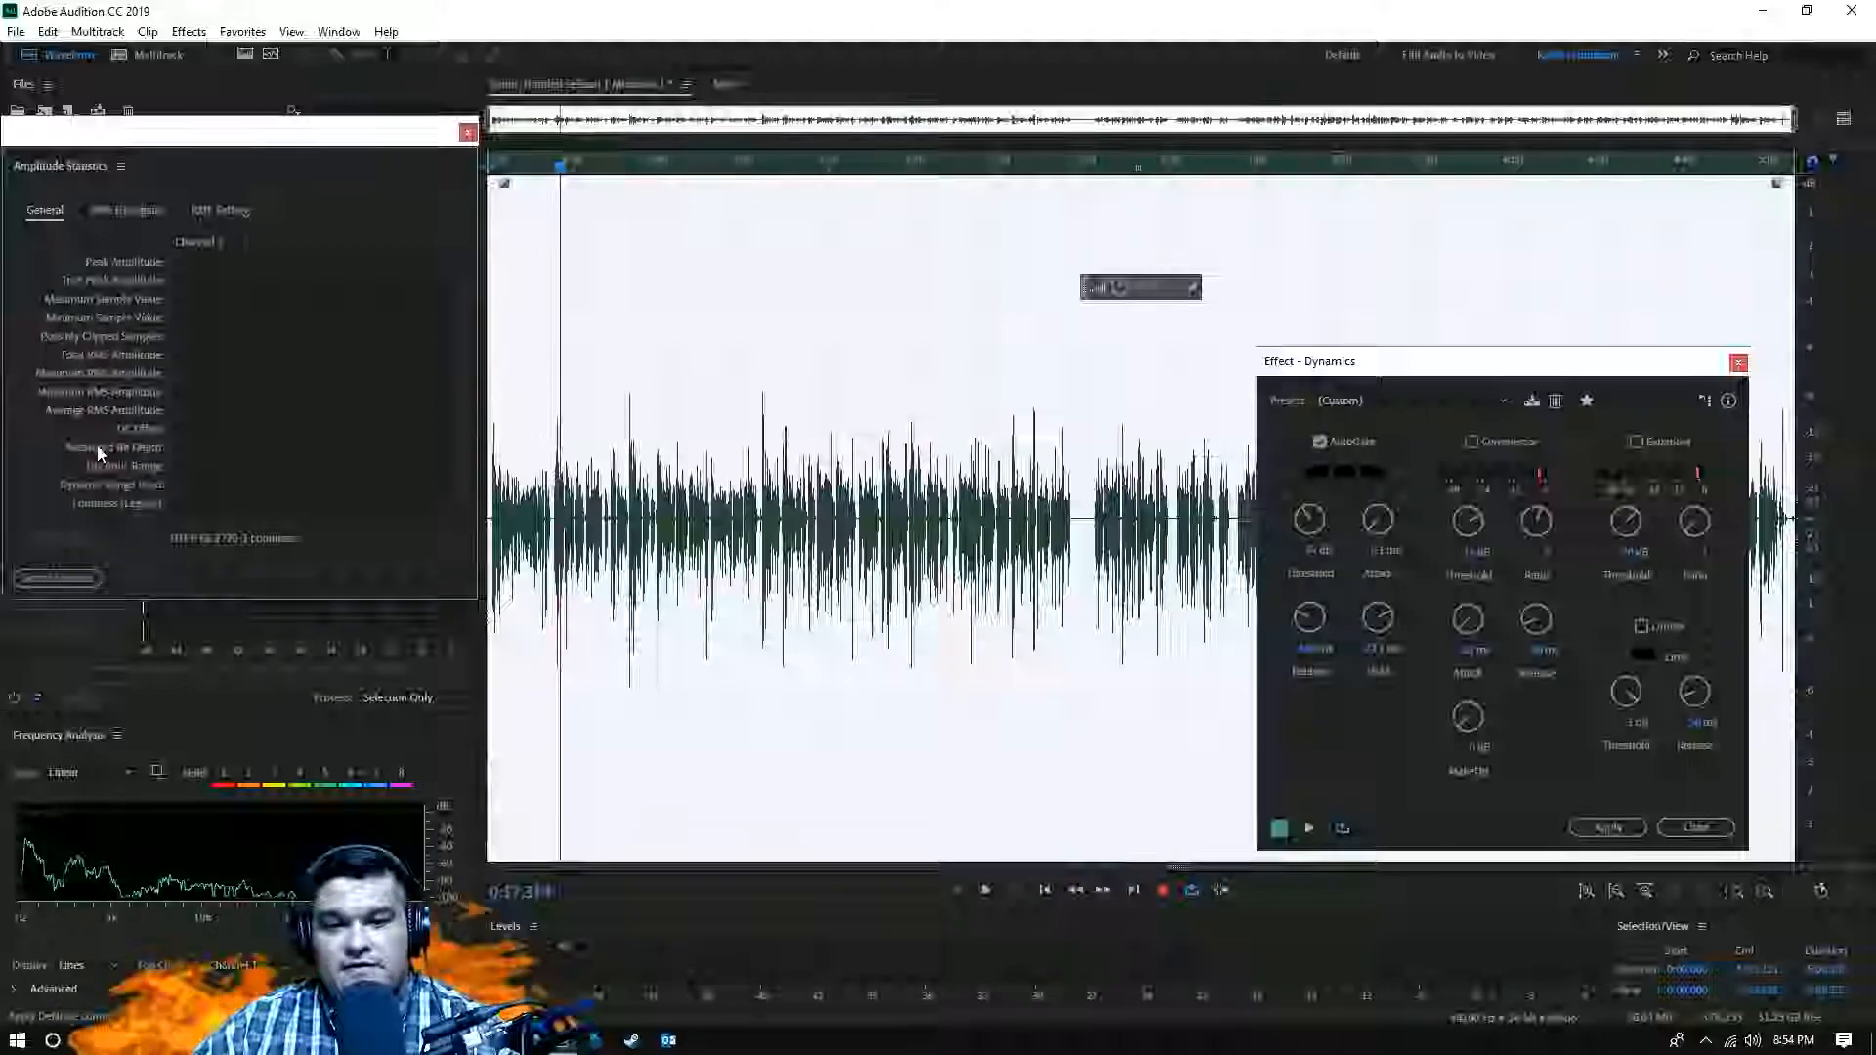
left_click(51, 576)
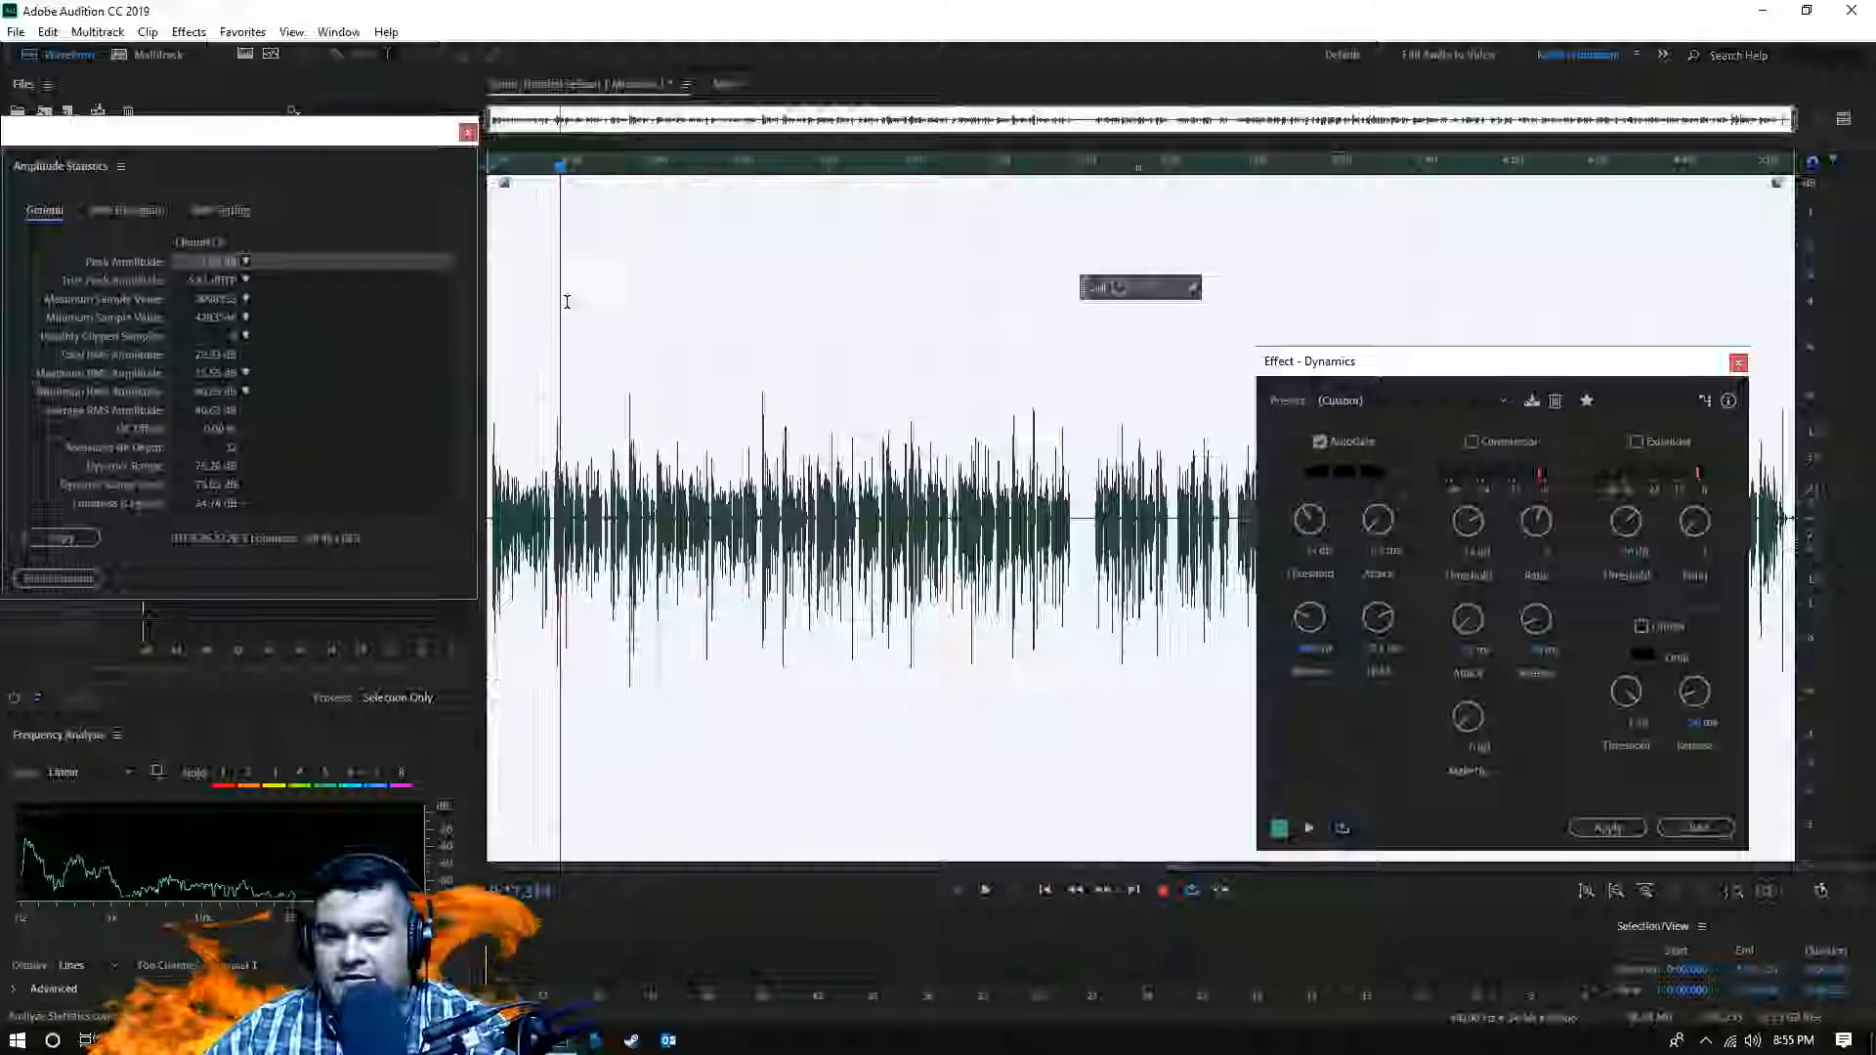
- Try lowering the compressor threshold in the Dynamics effect and preview the selected audio
left_click_drag(1532, 376, 995, 347)
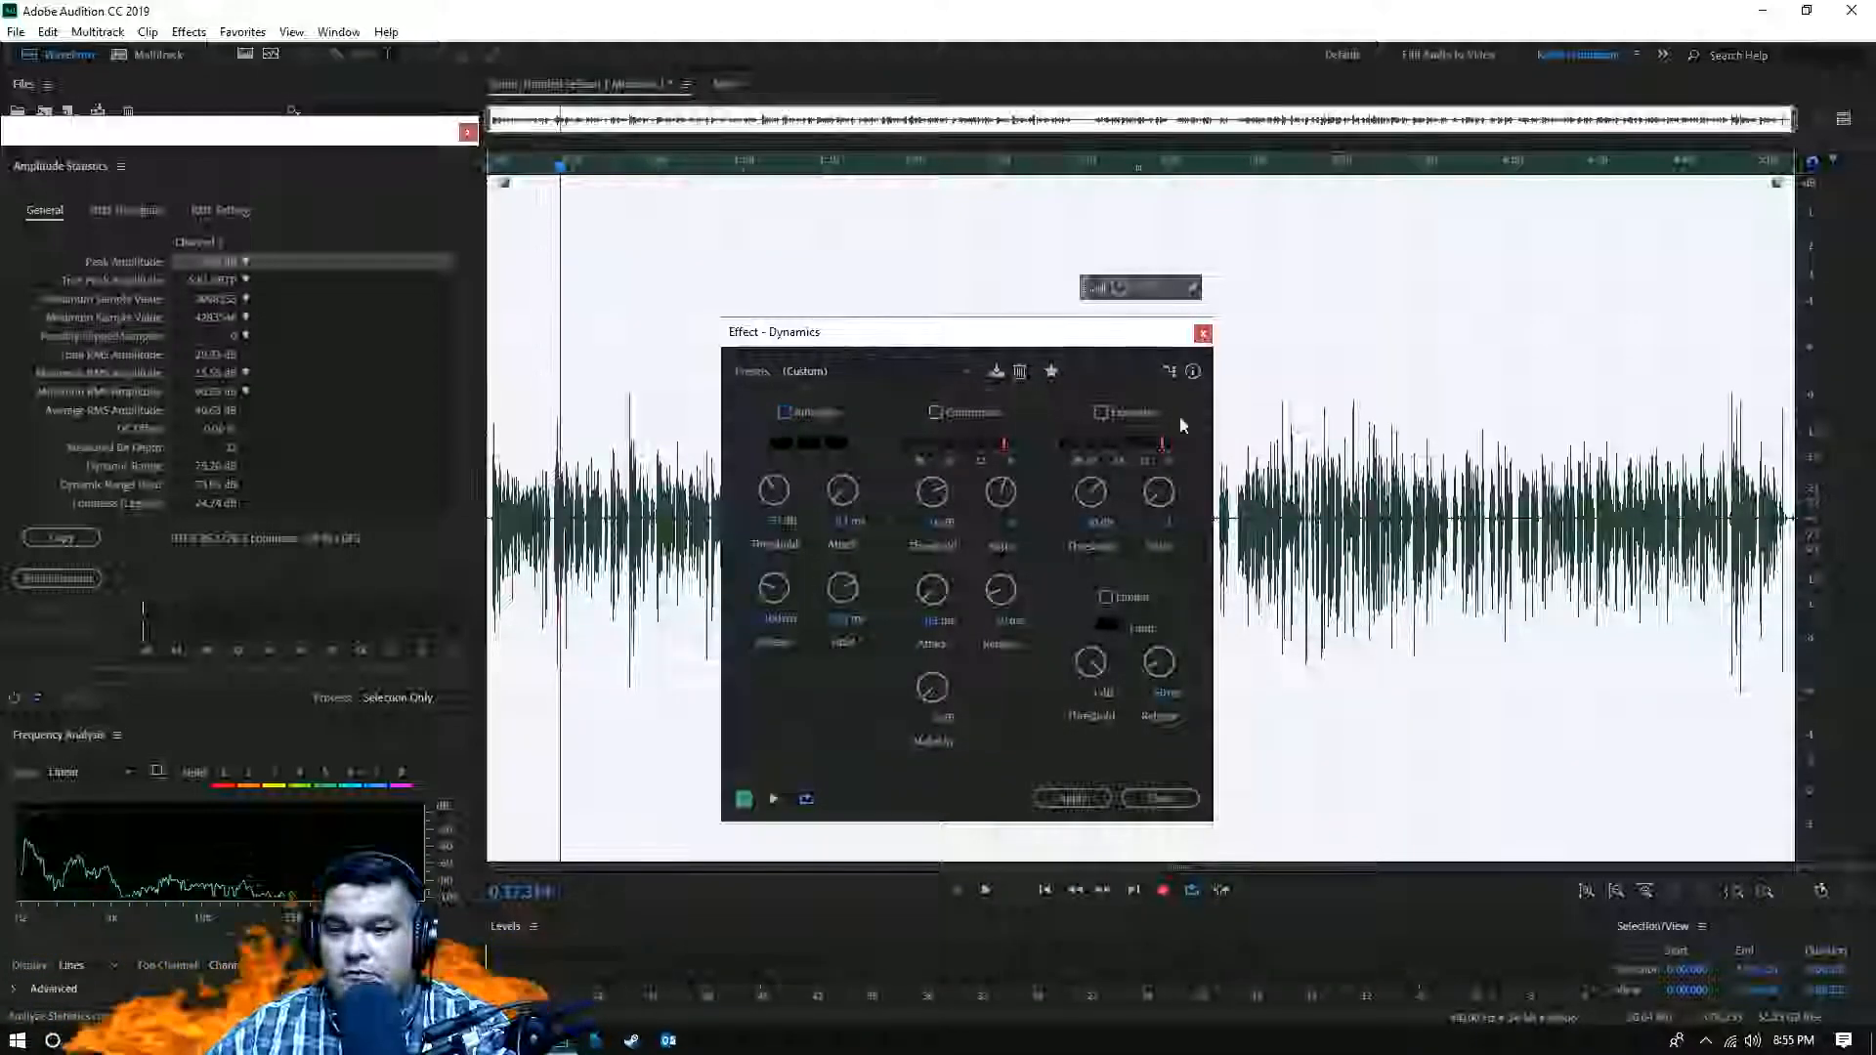
left_click_drag(846, 336, 1394, 345)
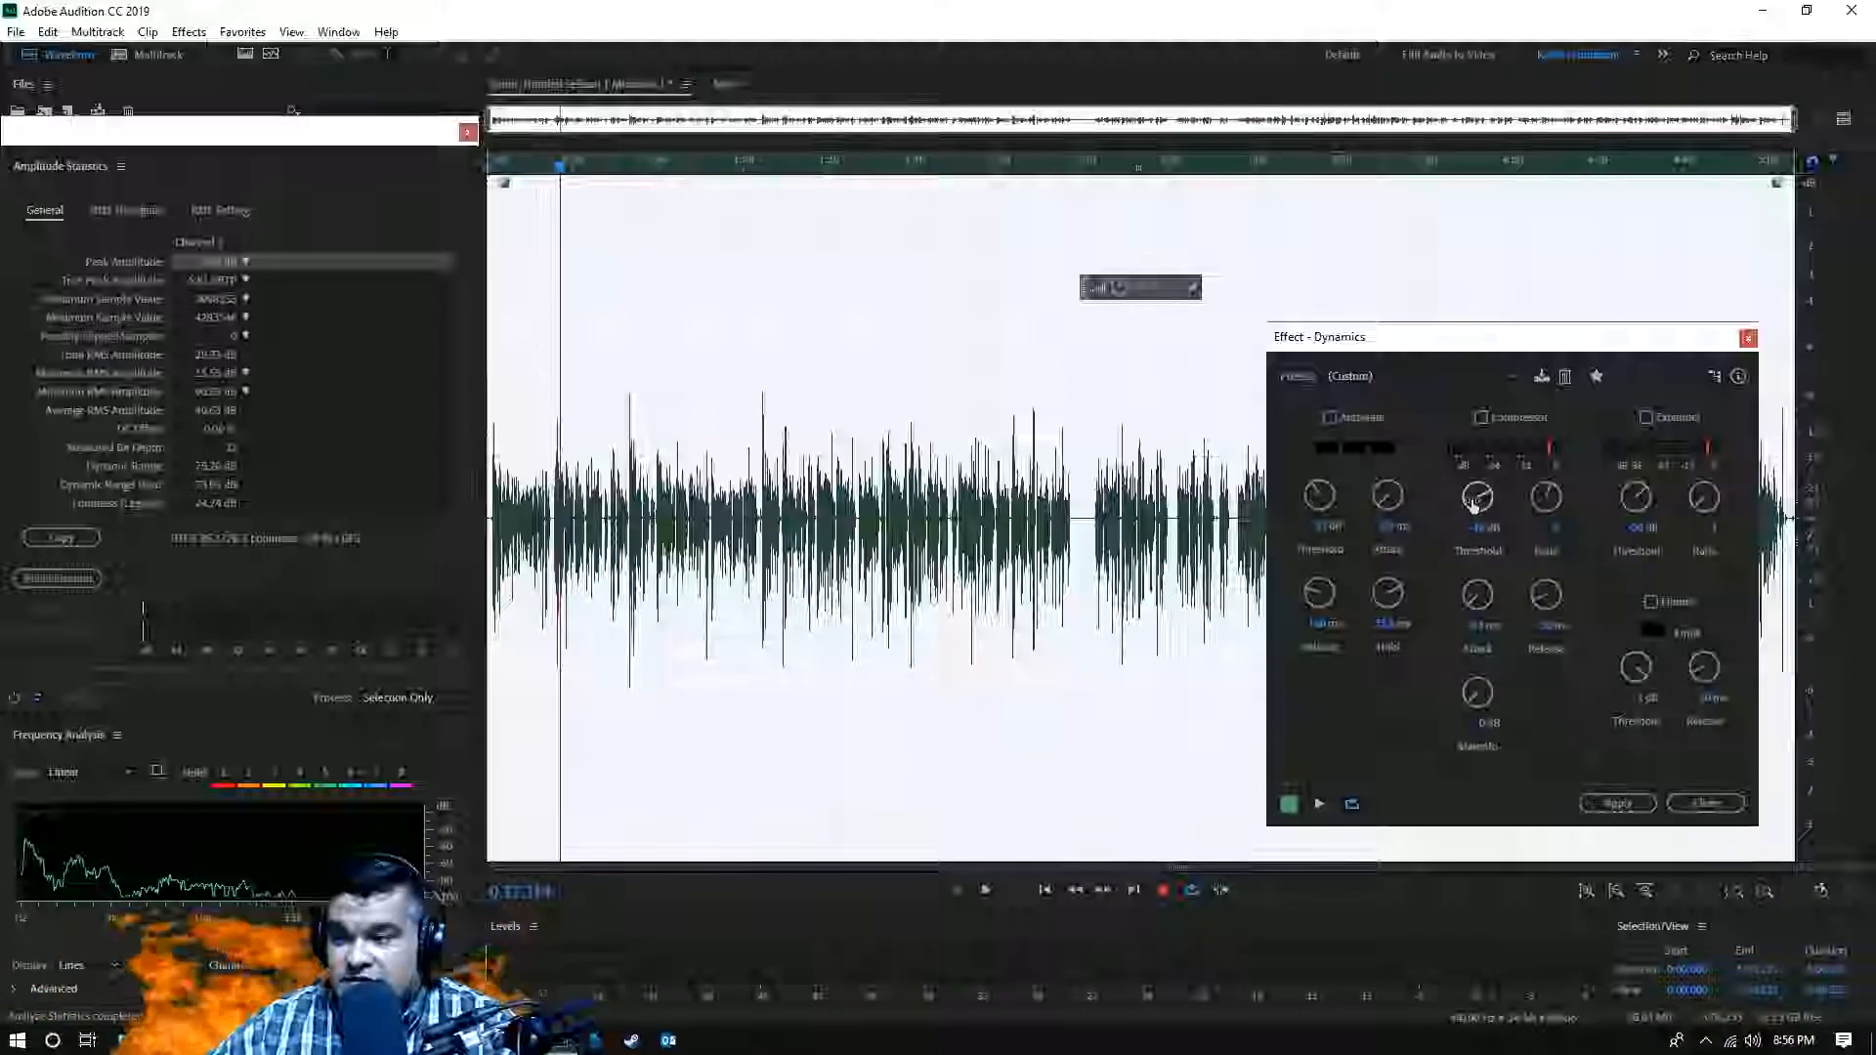
left_click_drag(1469, 481, 1443, 507)
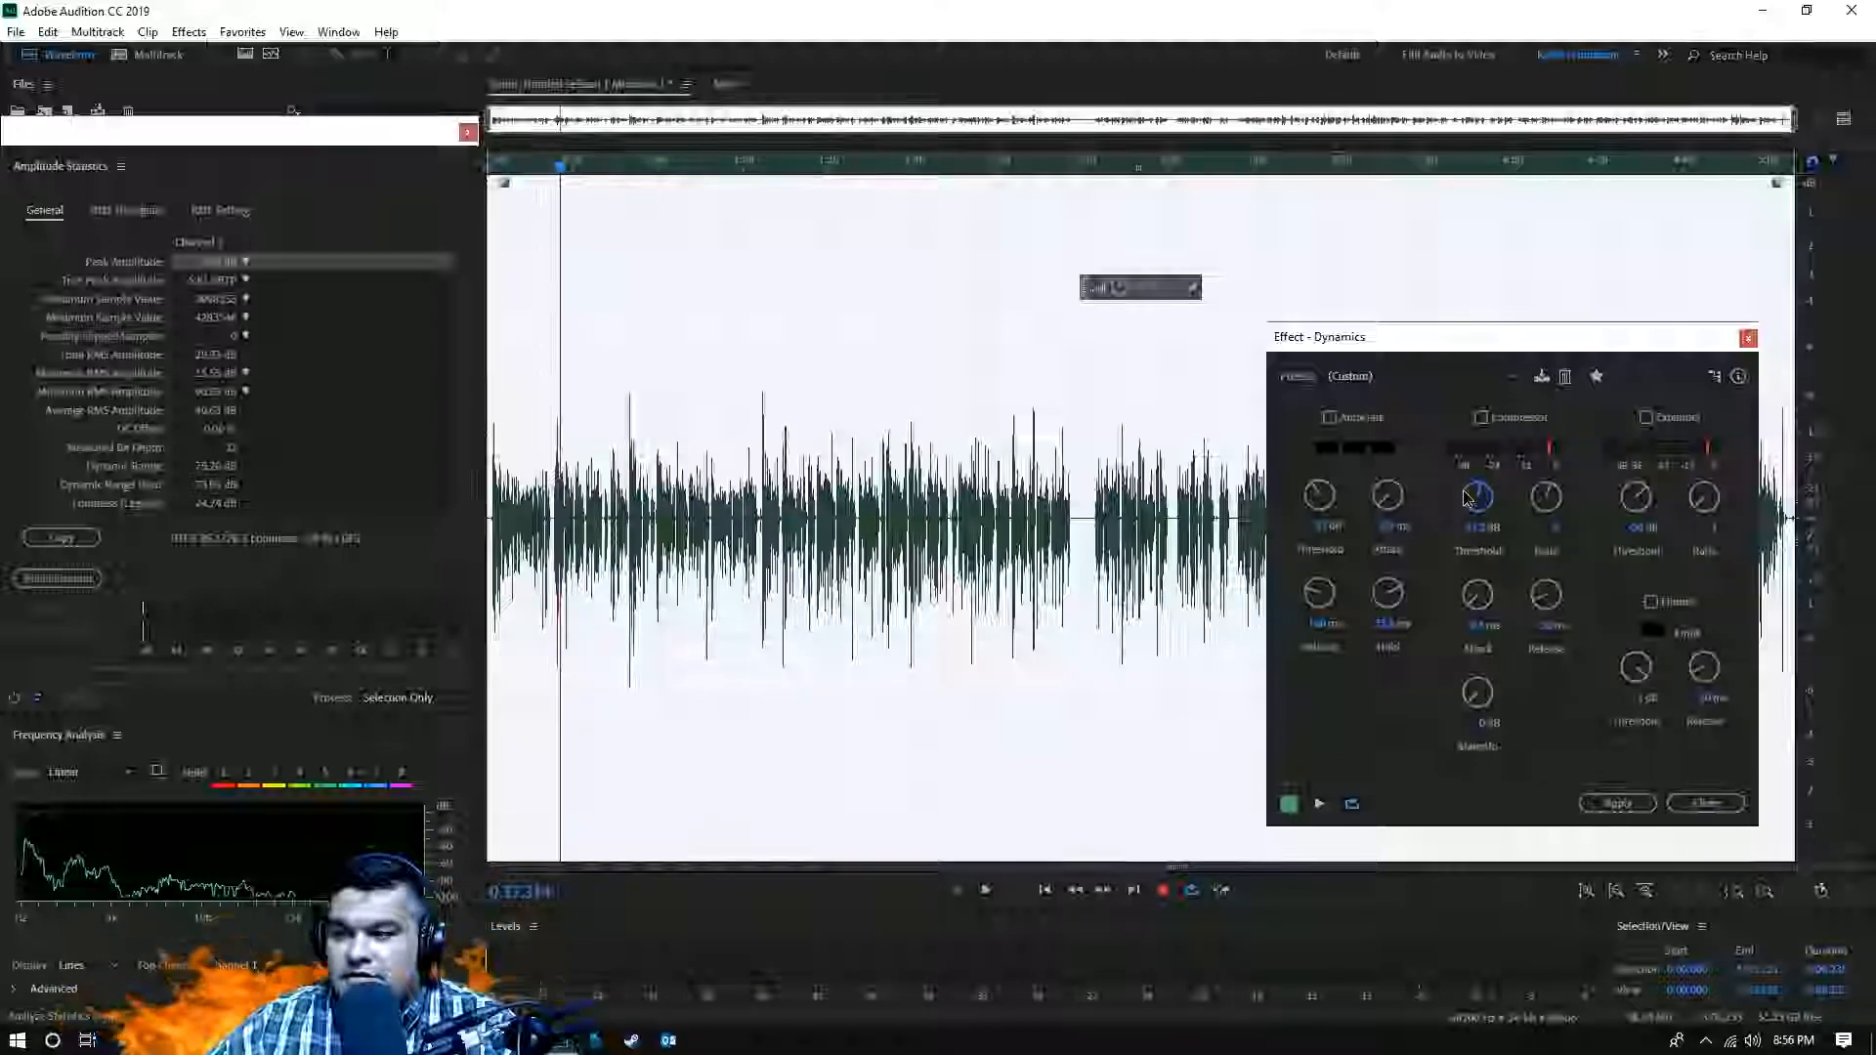
left_click(1318, 803)
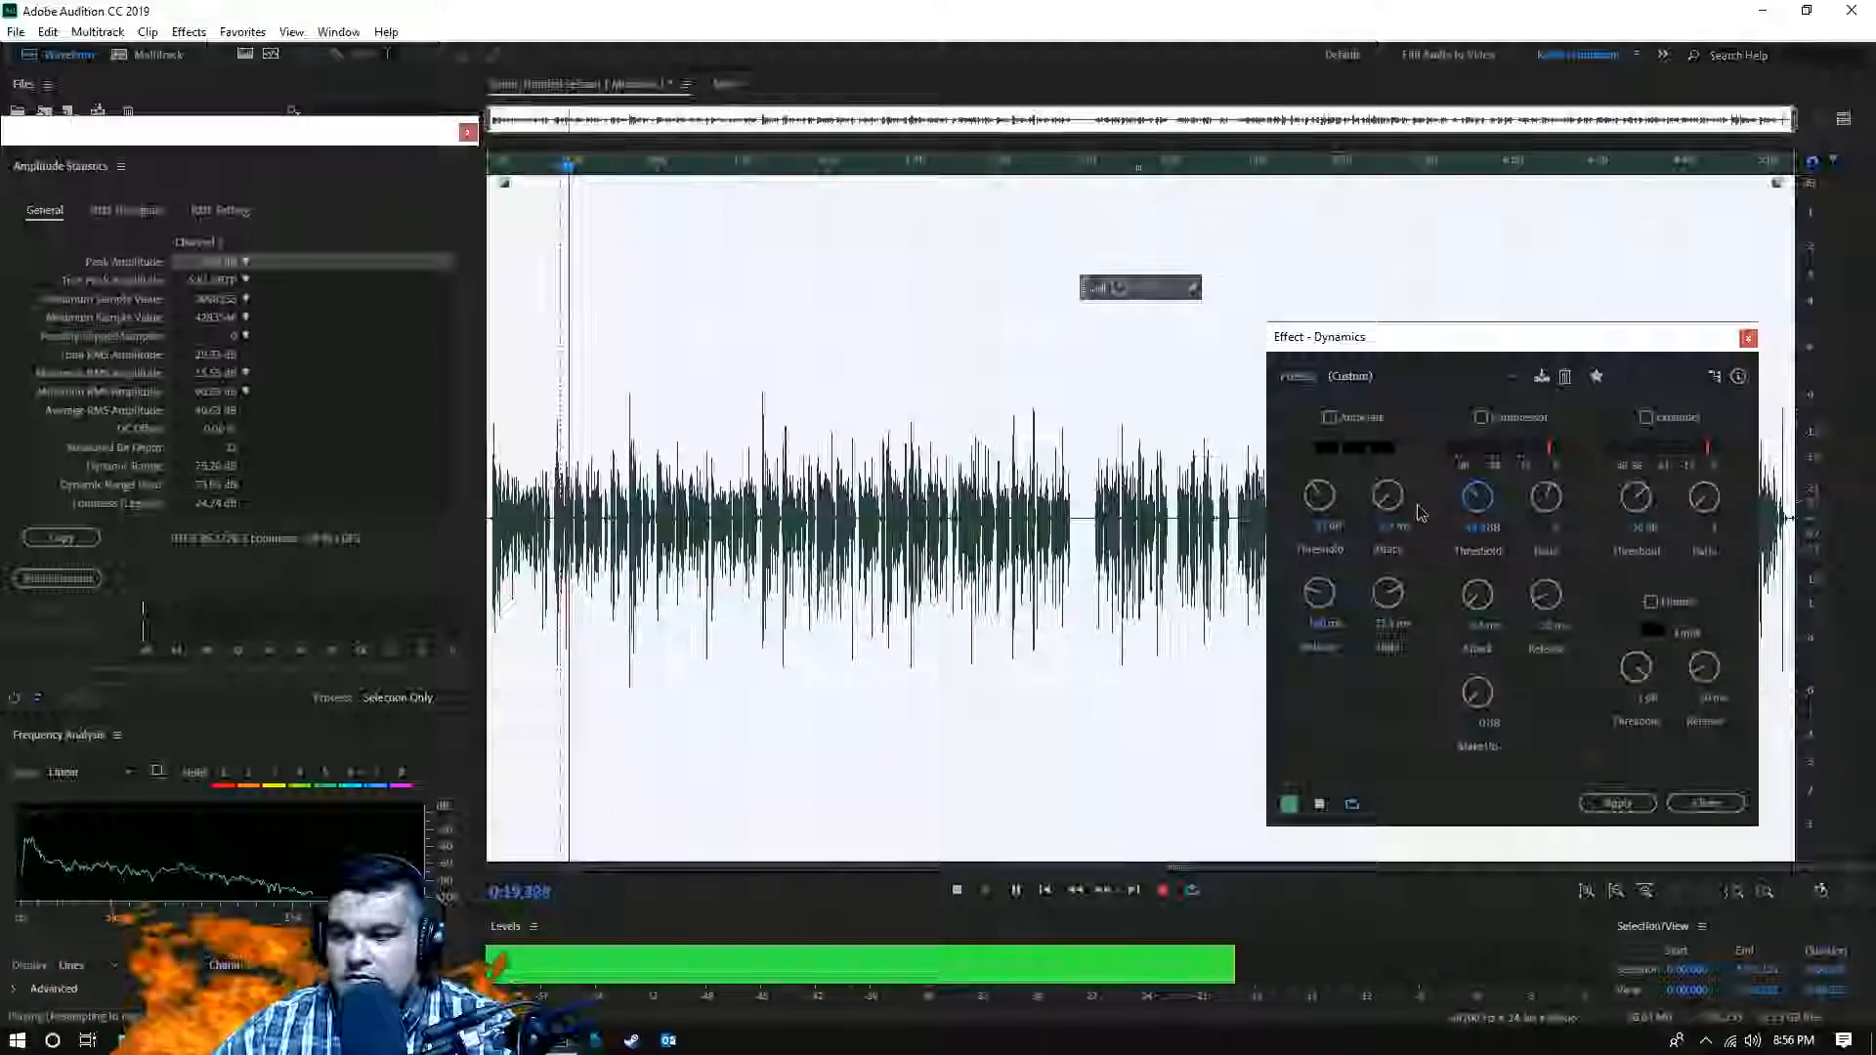
left_click_drag(1495, 340, 1098, 340)
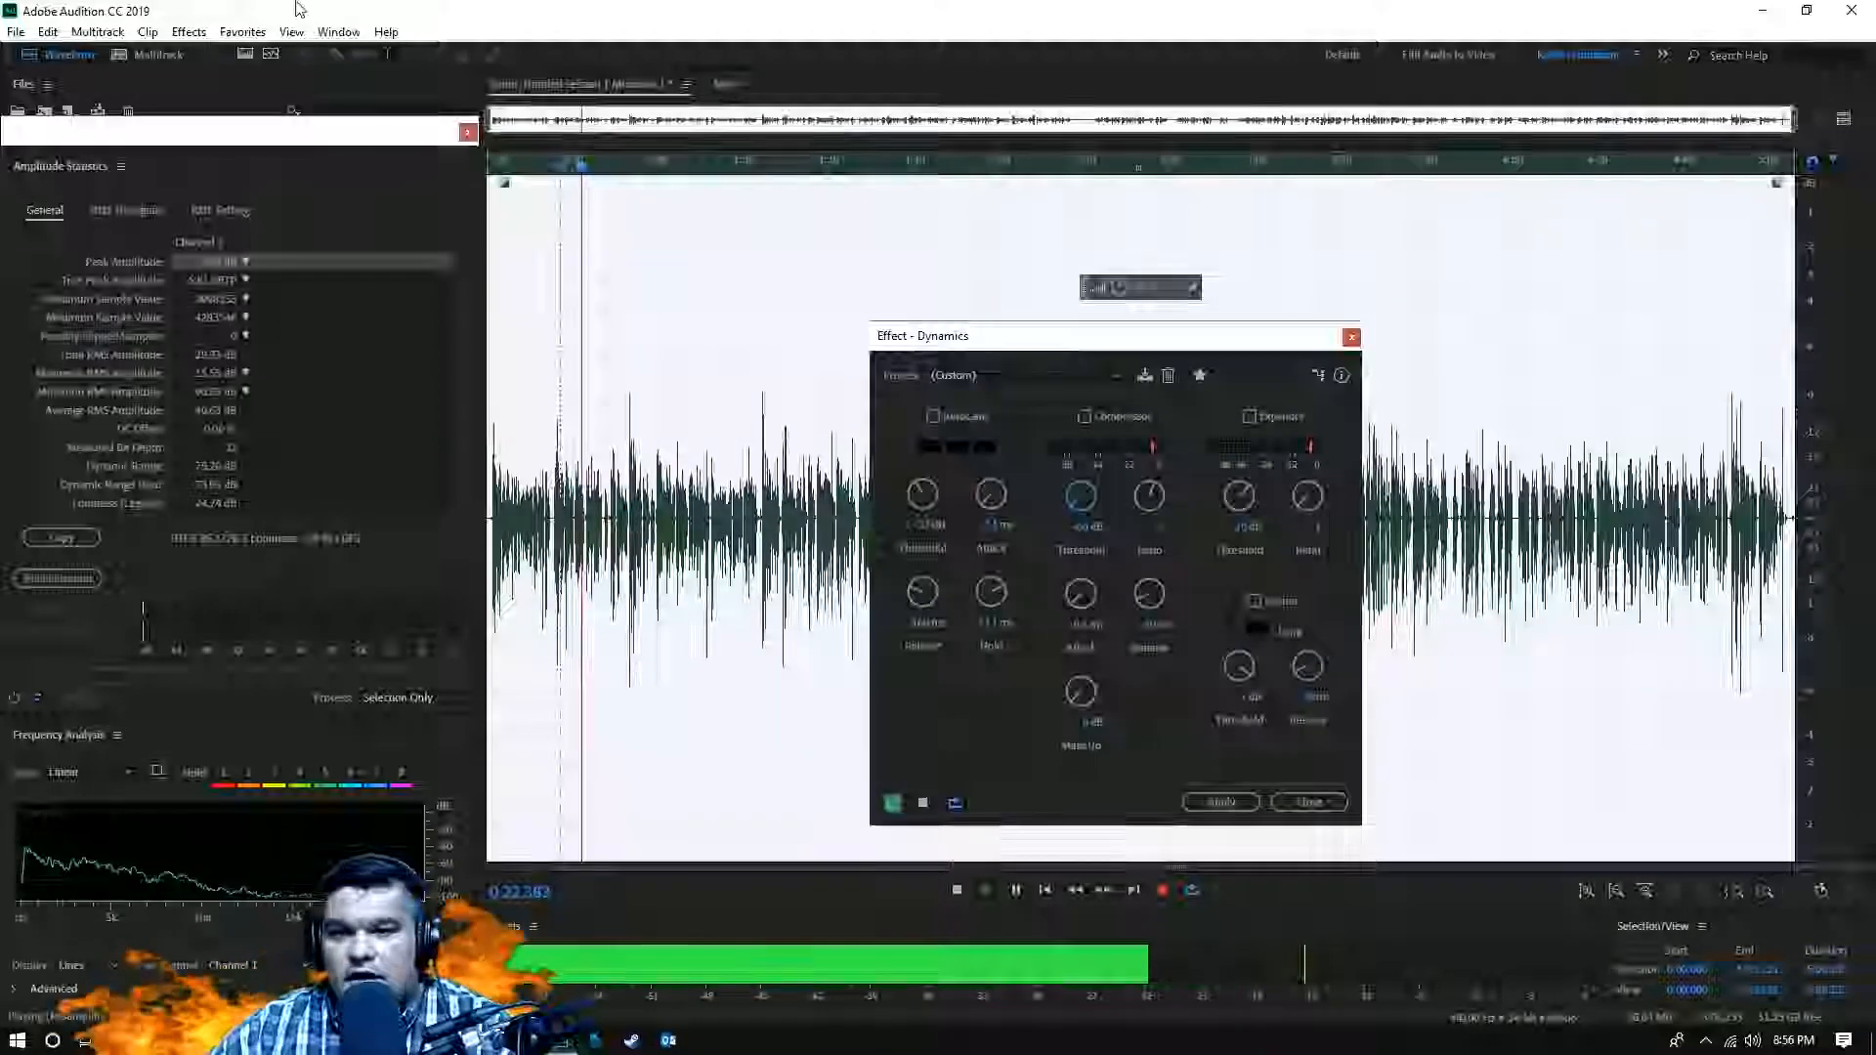
left_click(922, 802)
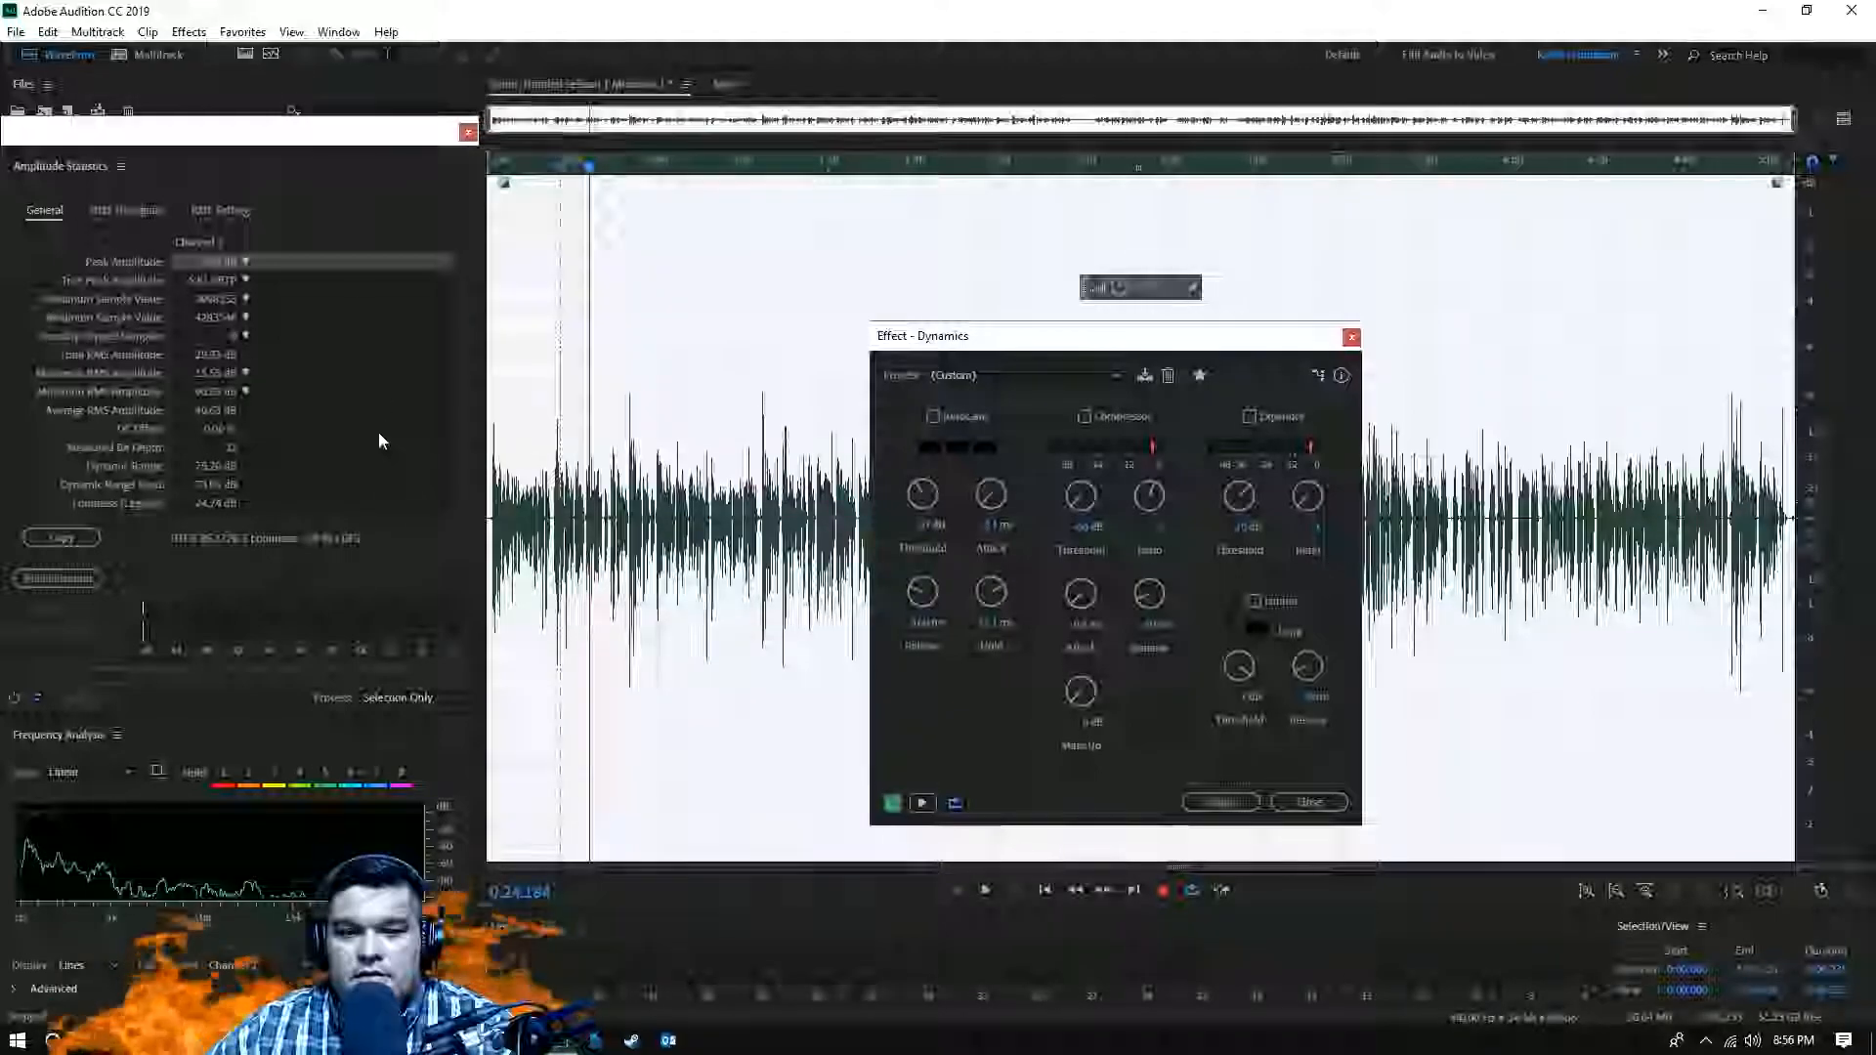
- Close Amplitude Statistics and the Dynamics effect without applying it, and reselect the entire waveform
left_click(468, 132)
left_click(813, 404)
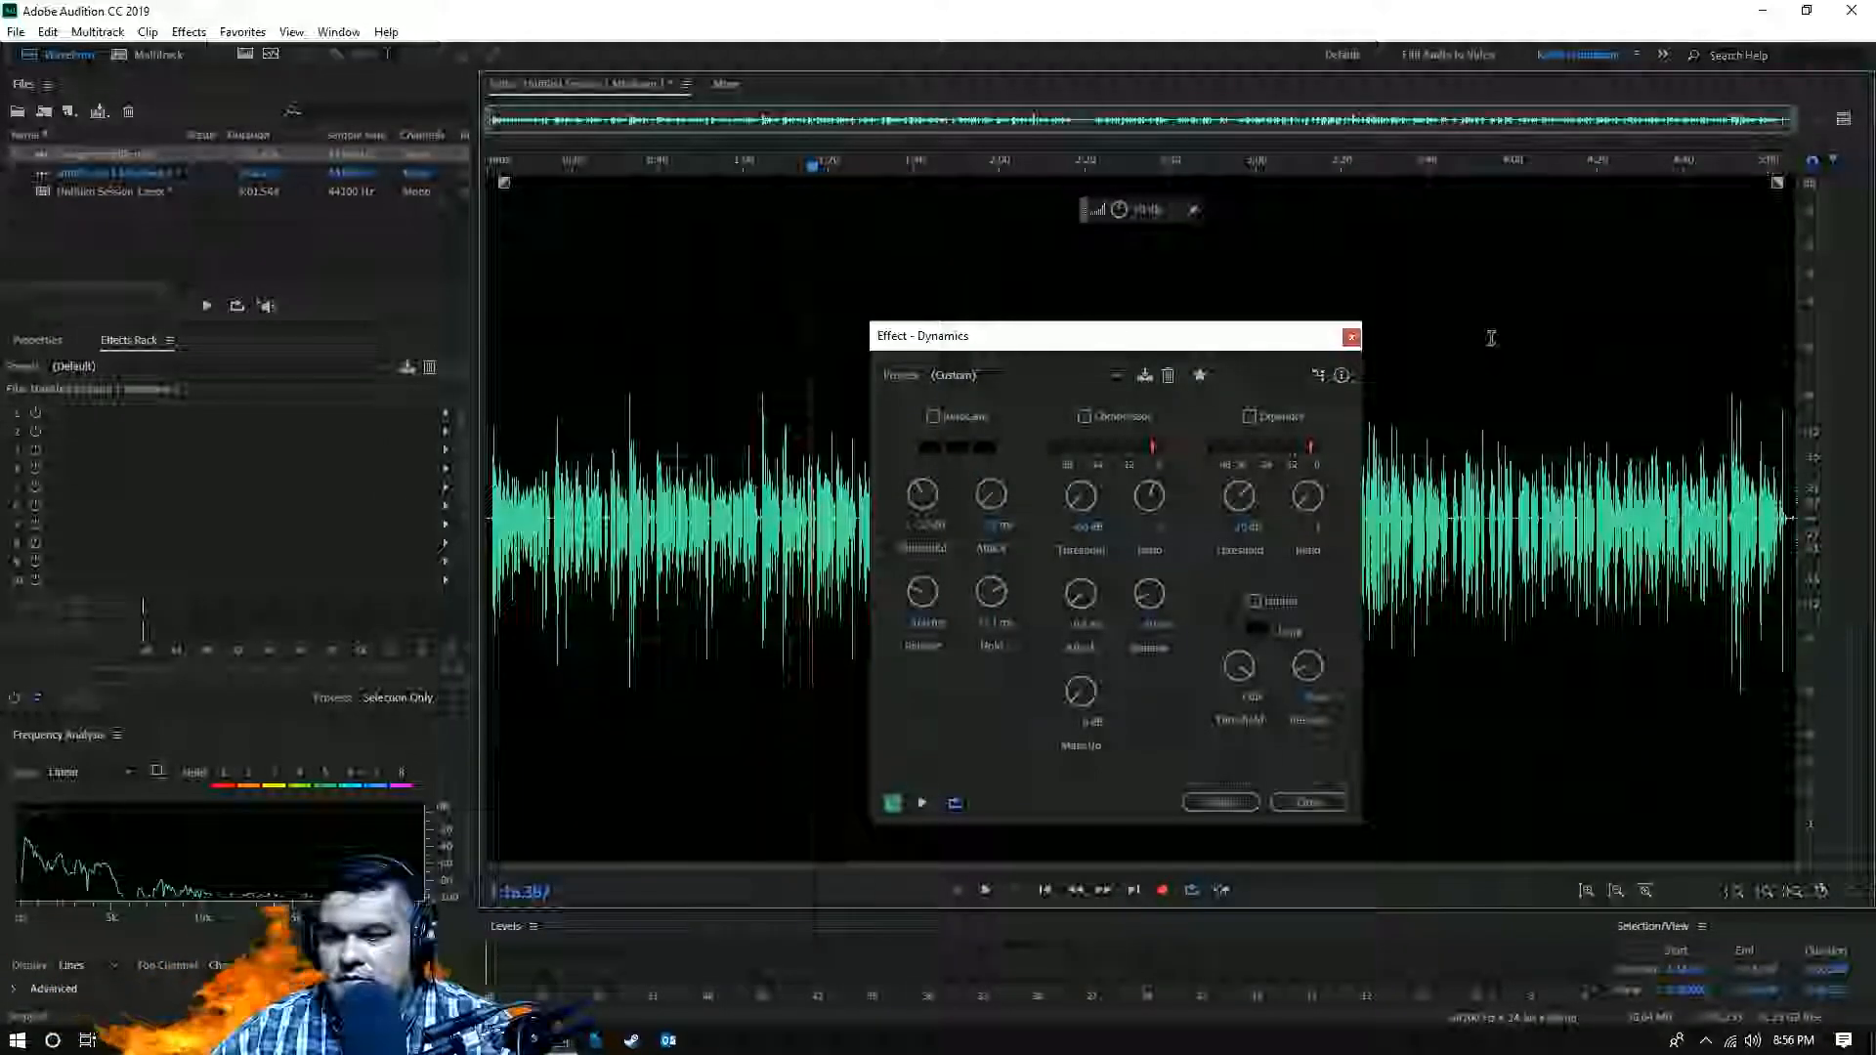
left_click(1351, 337)
key("ctrl+a")
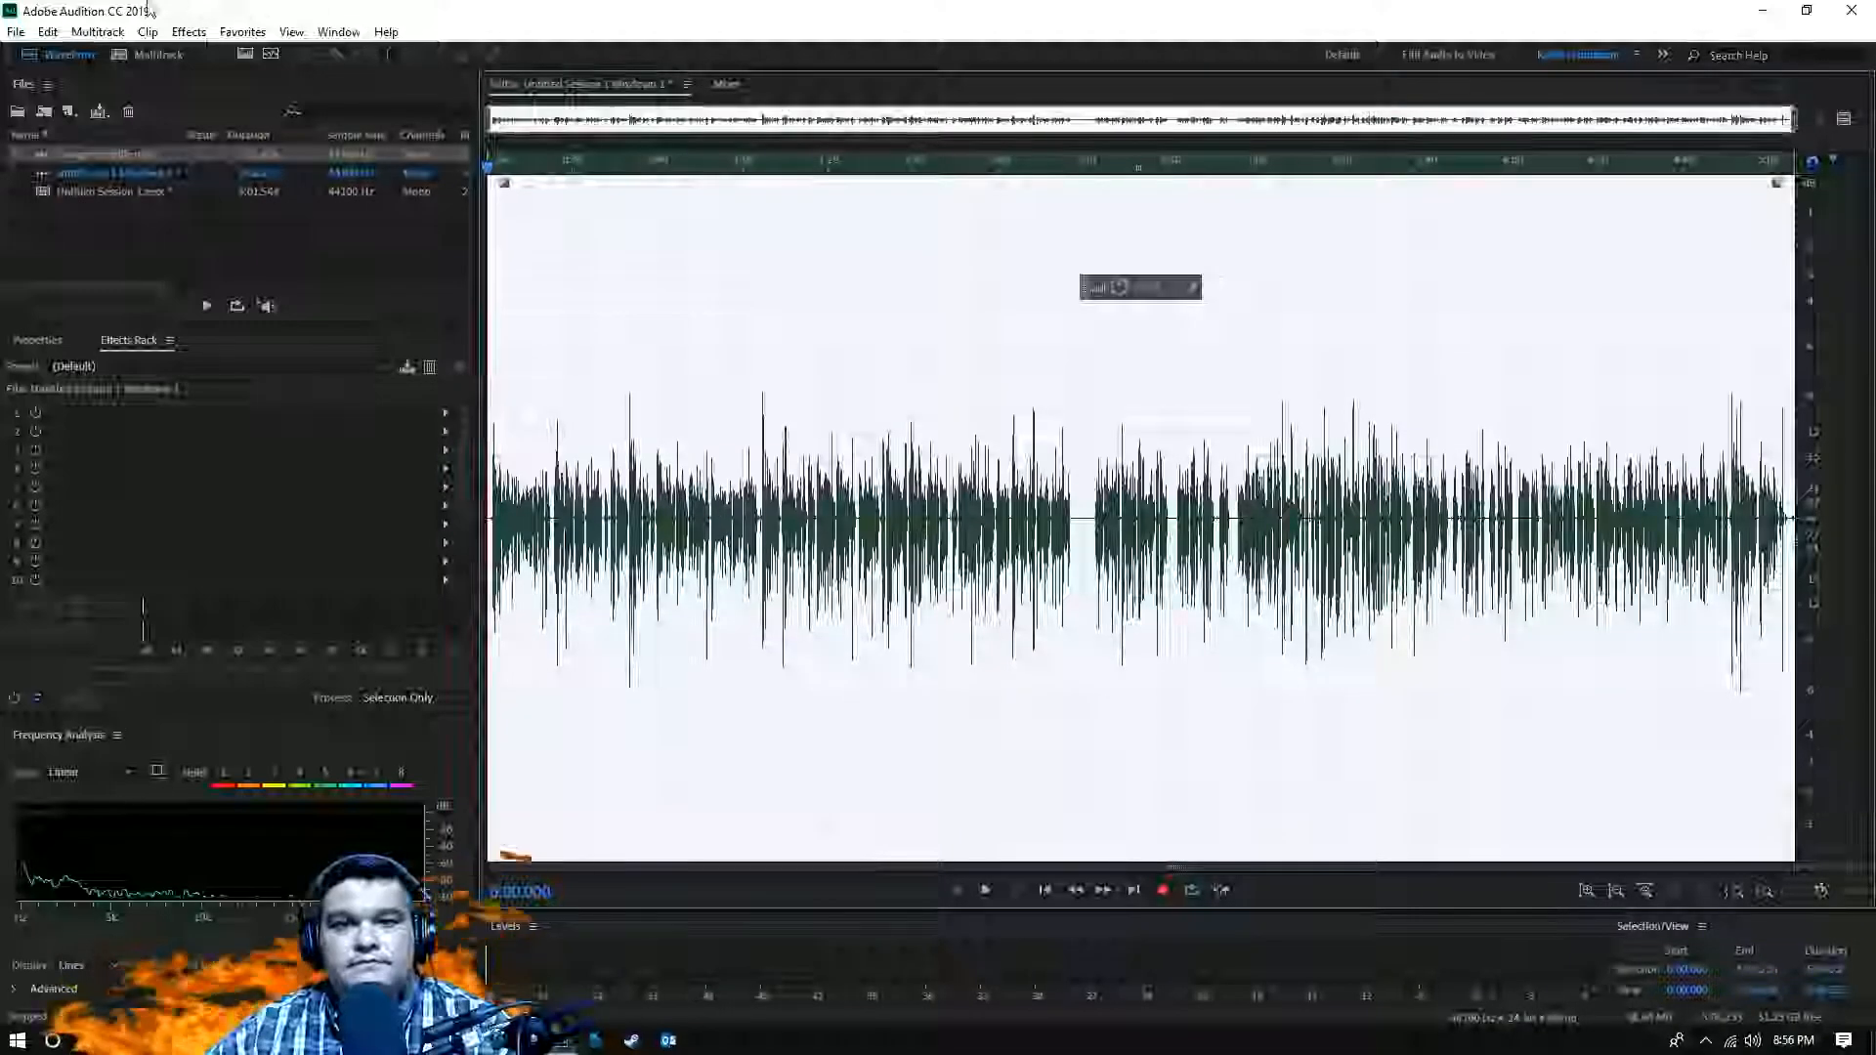
- Reopen the Dynamics effect, enable its compressor and adjust the compressor threshold while previewing the selected audio
left_click(197, 36)
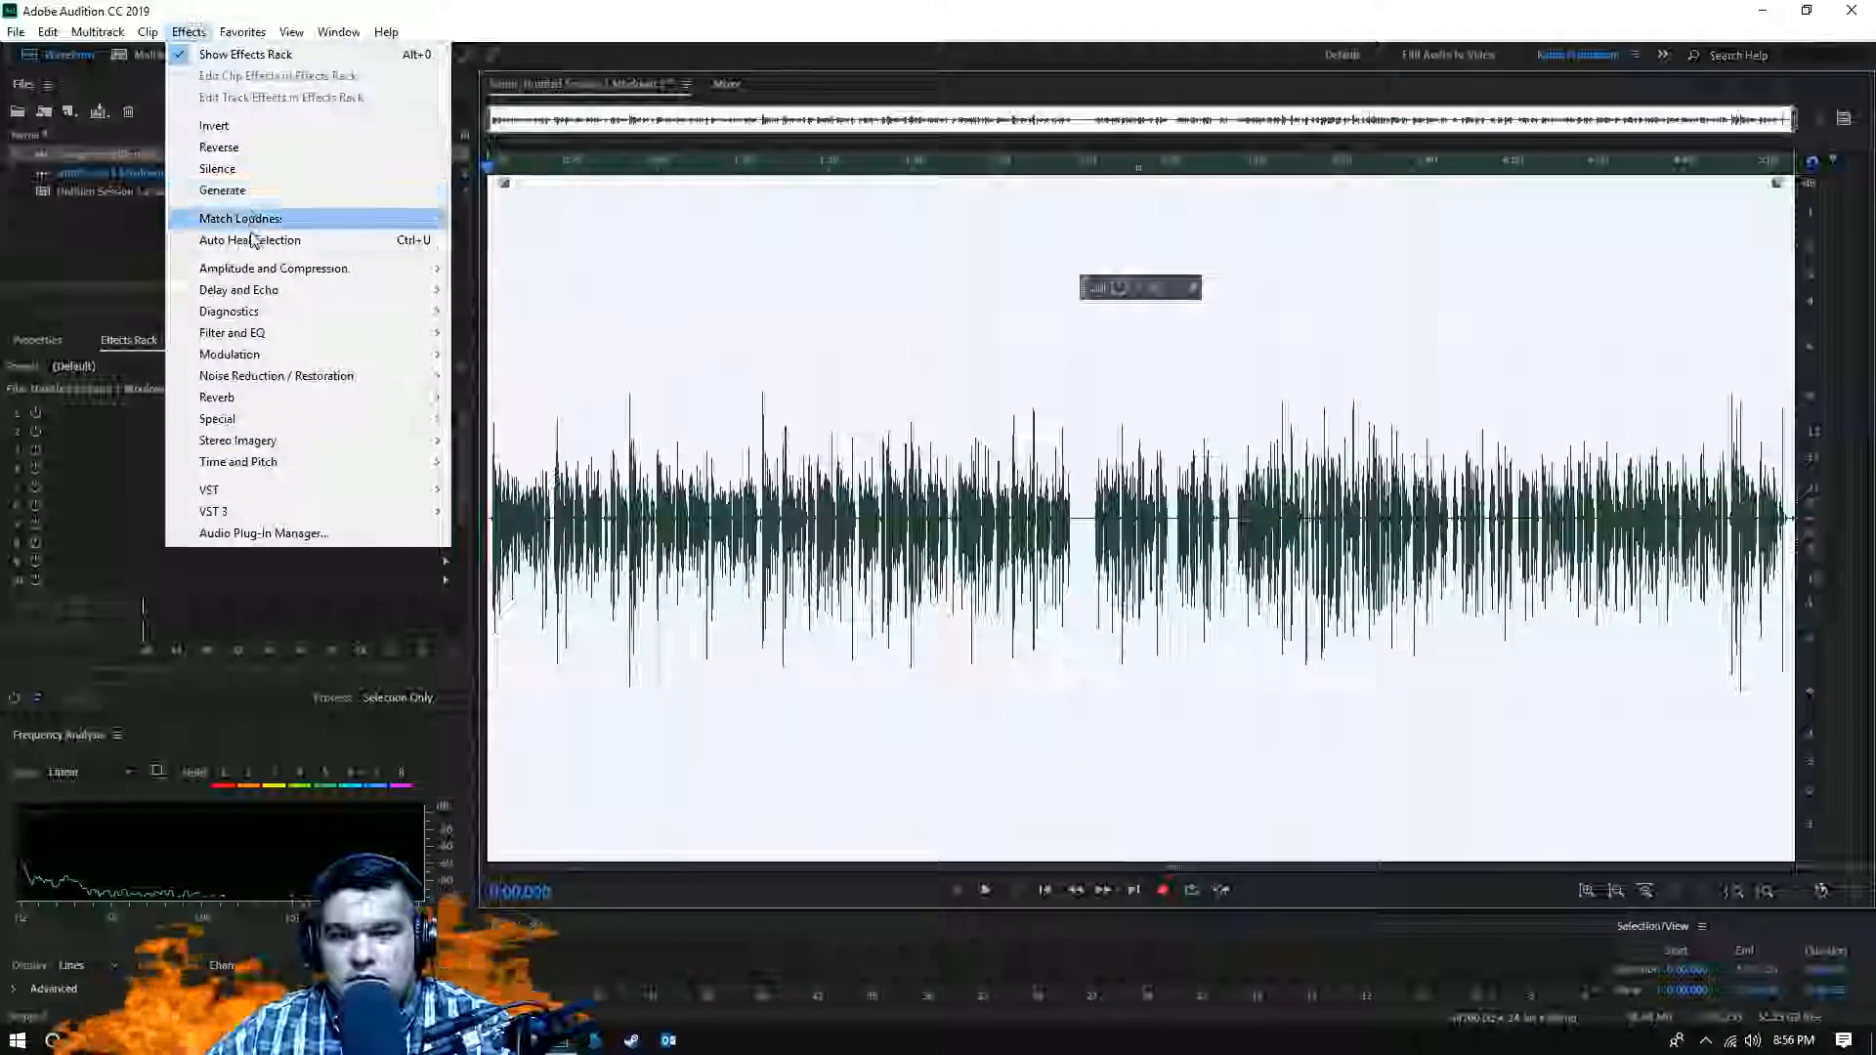
mouse_move(293, 270)
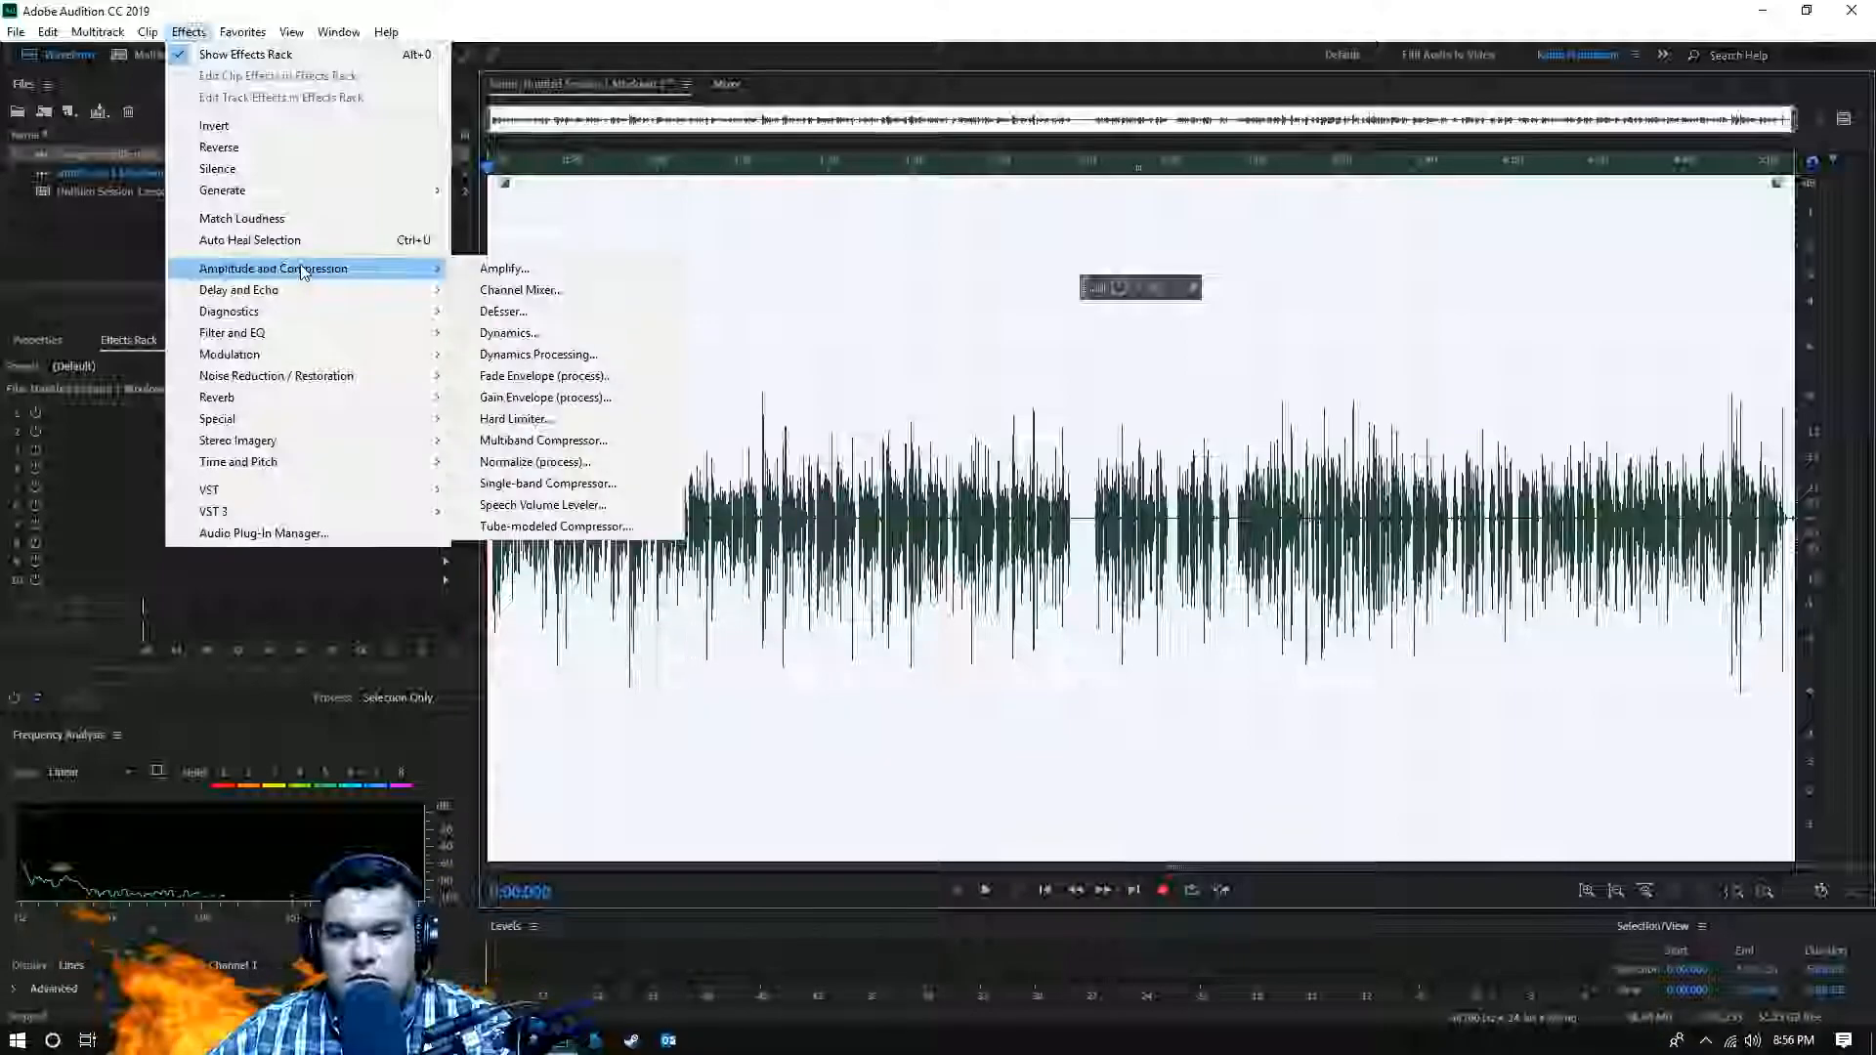
left_click(505, 333)
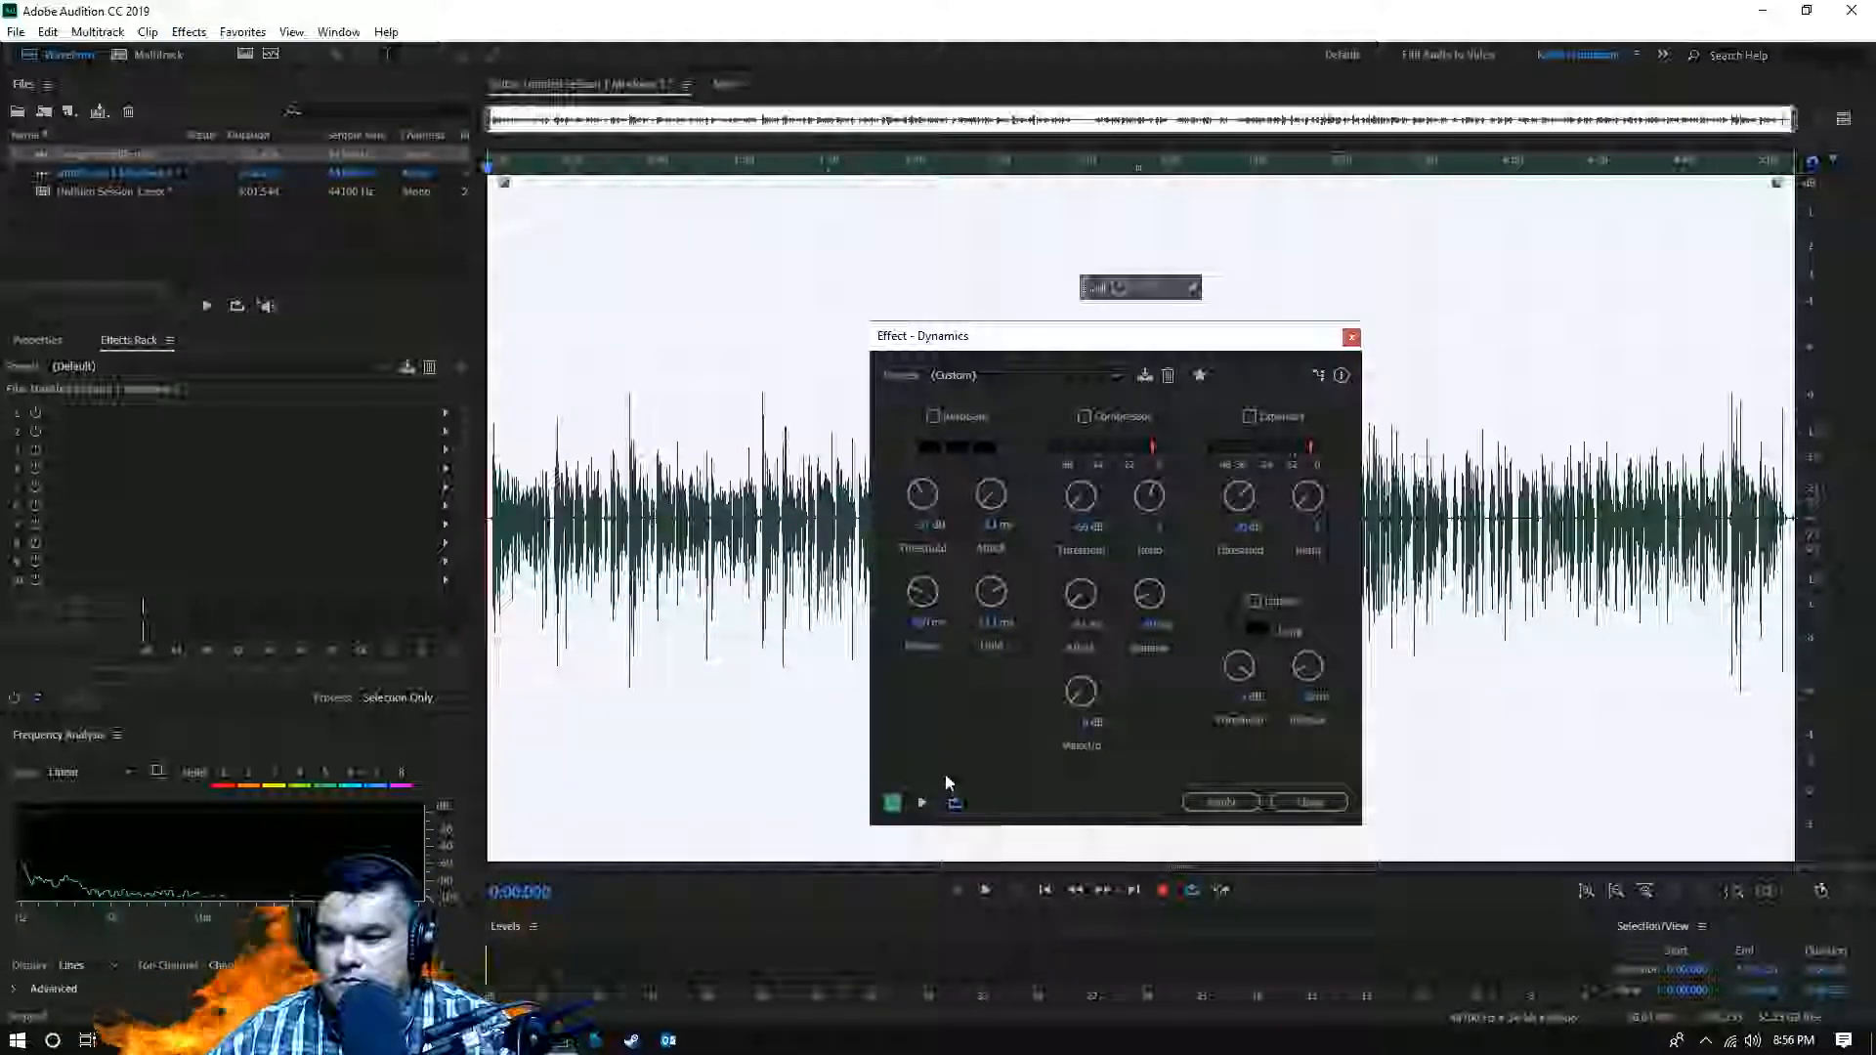
left_click(922, 802)
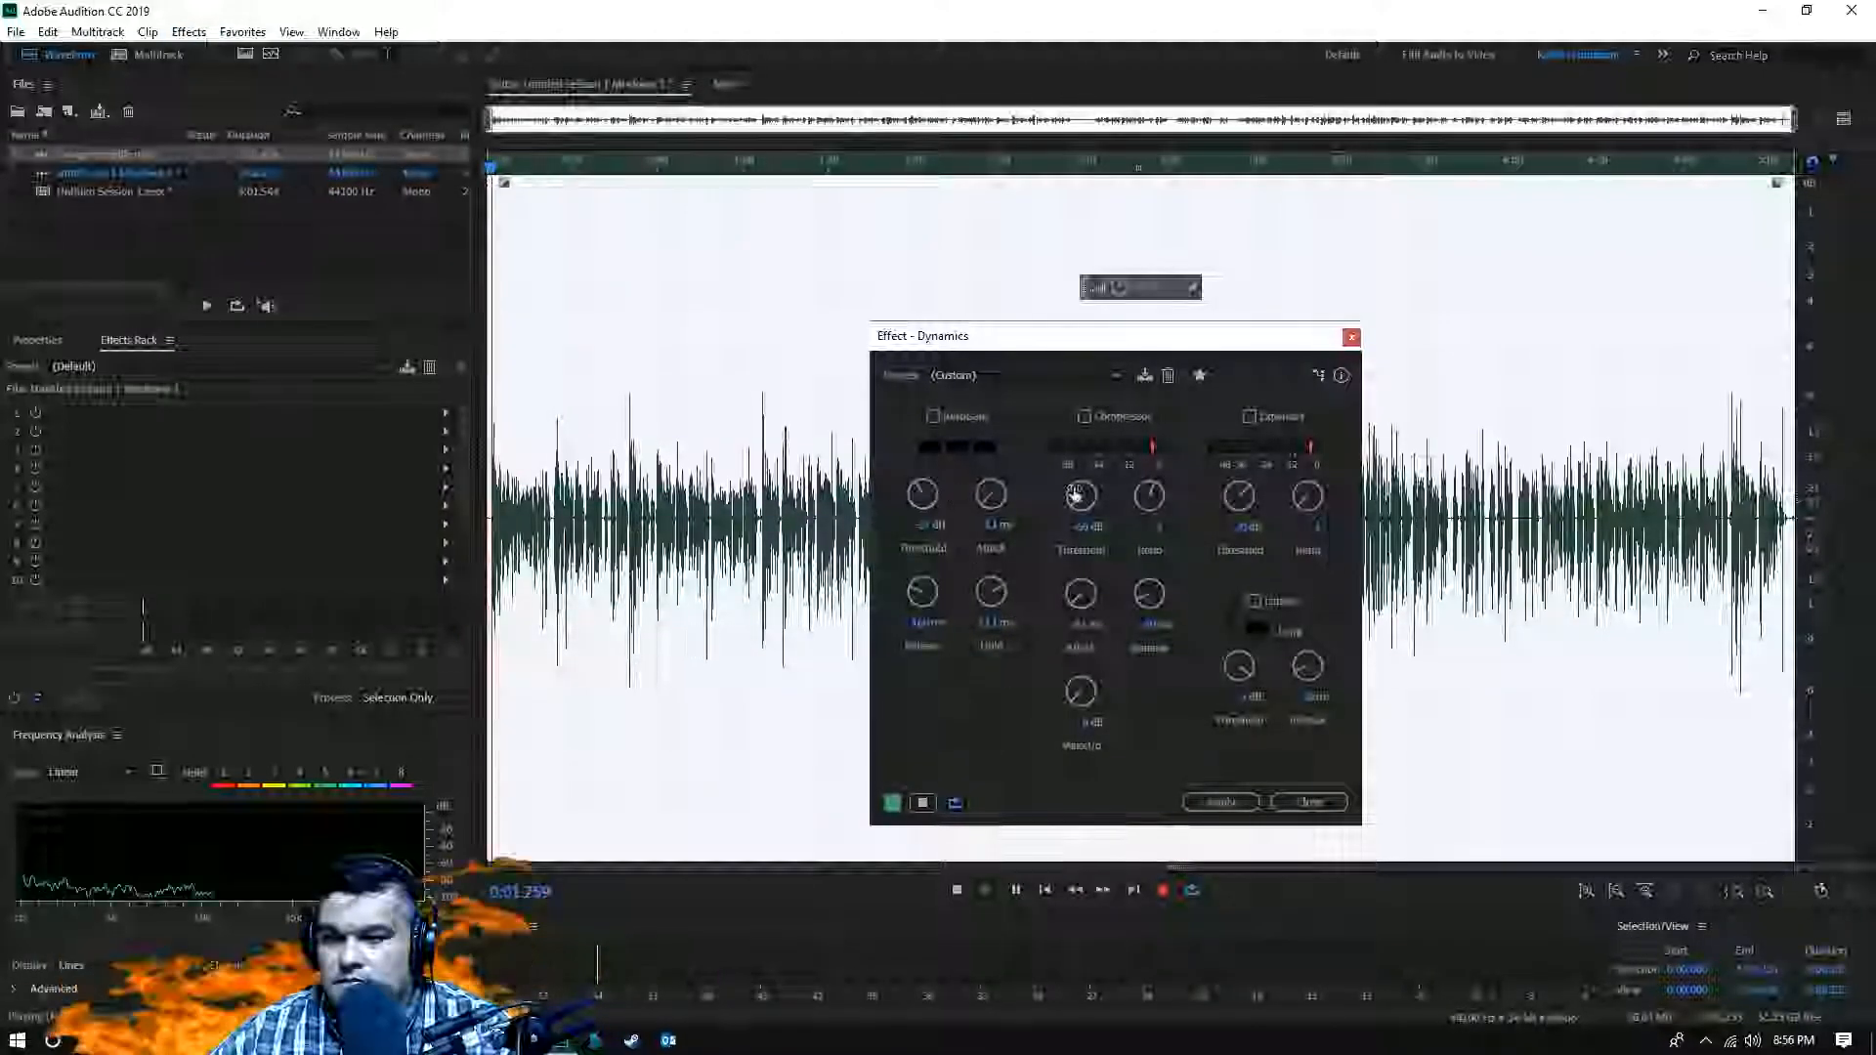
left_click(1083, 418)
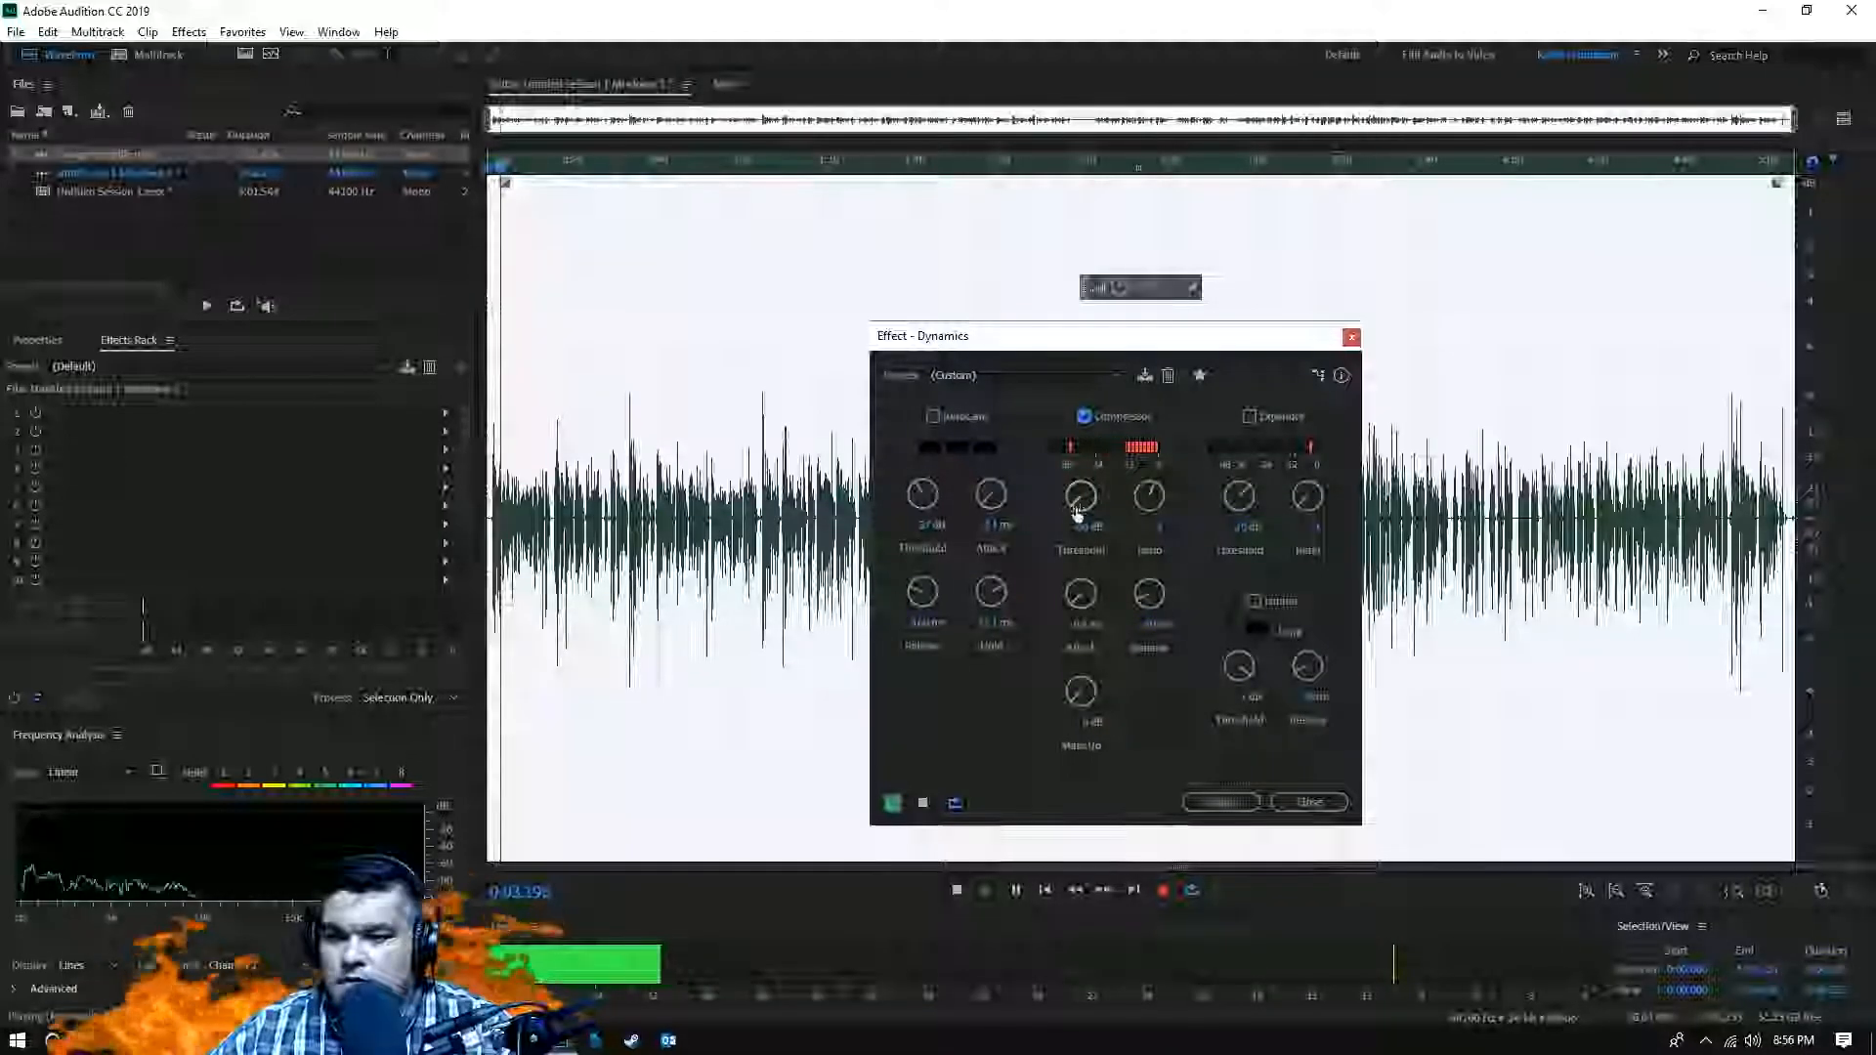
left_click_drag(1109, 491, 1071, 501)
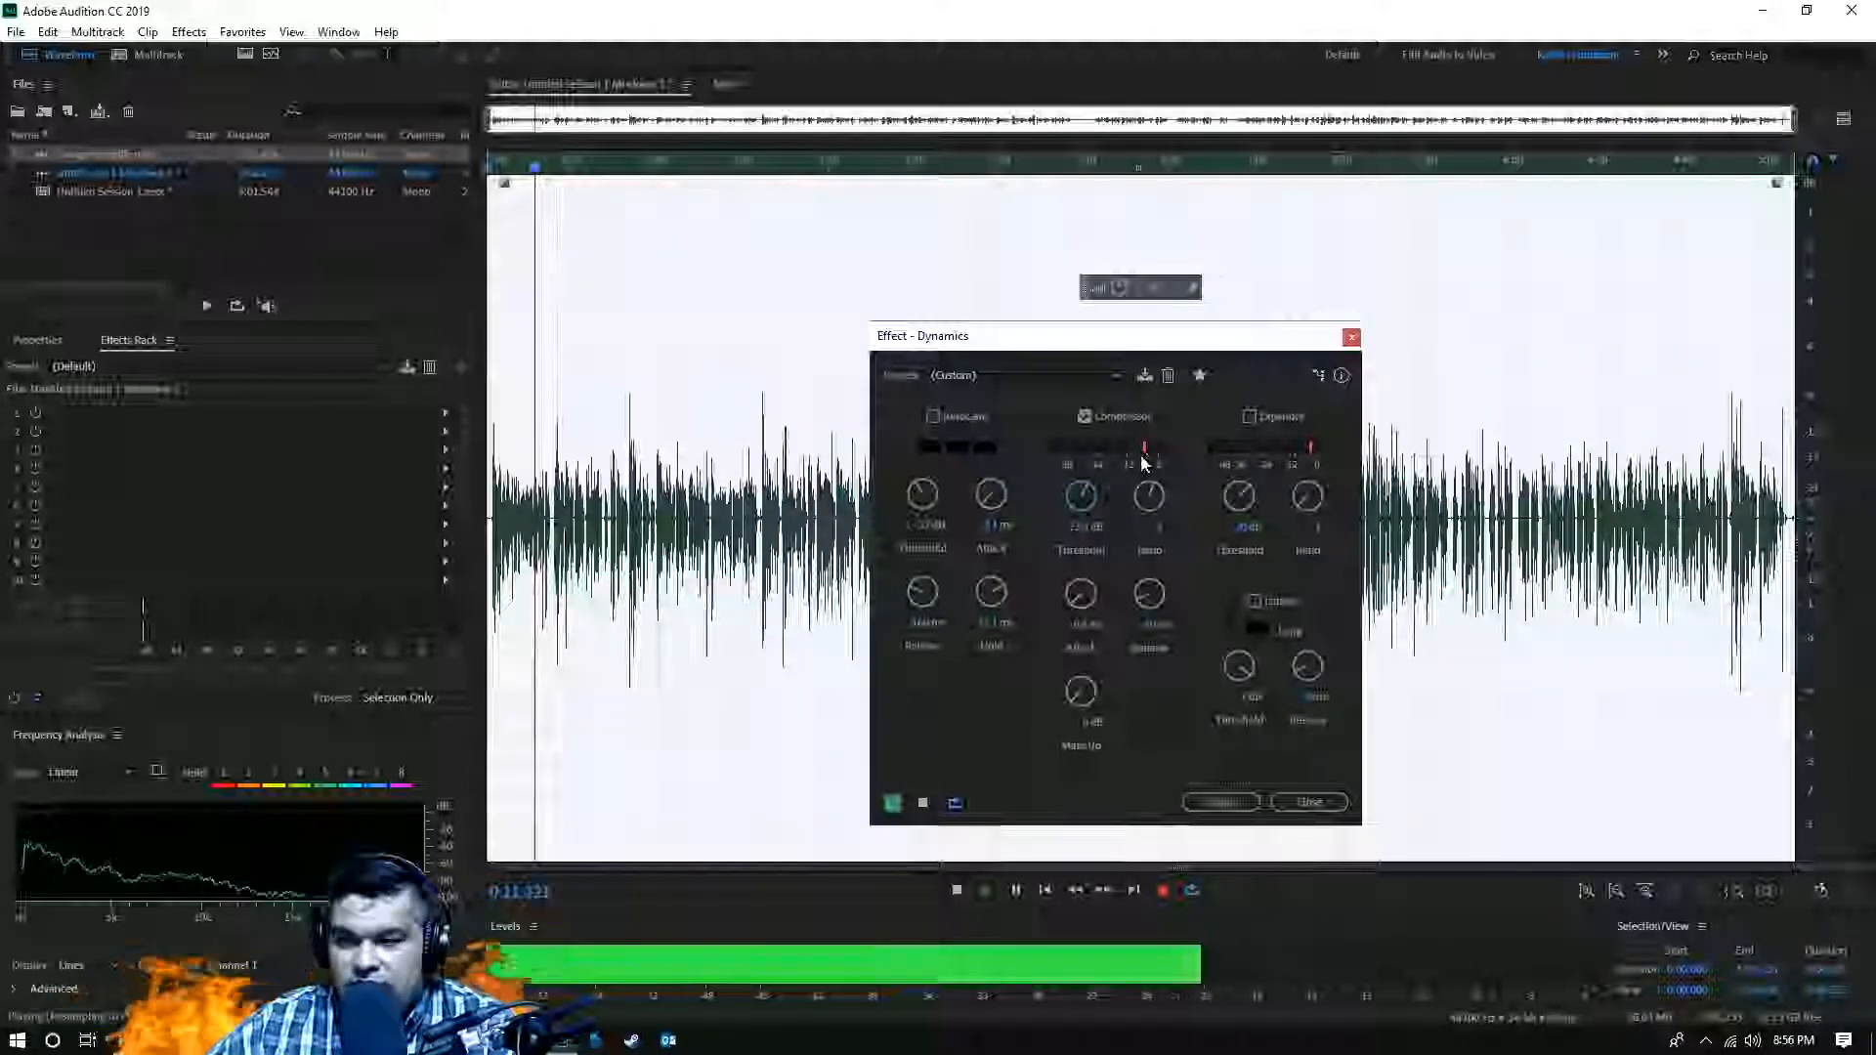
left_click(923, 803)
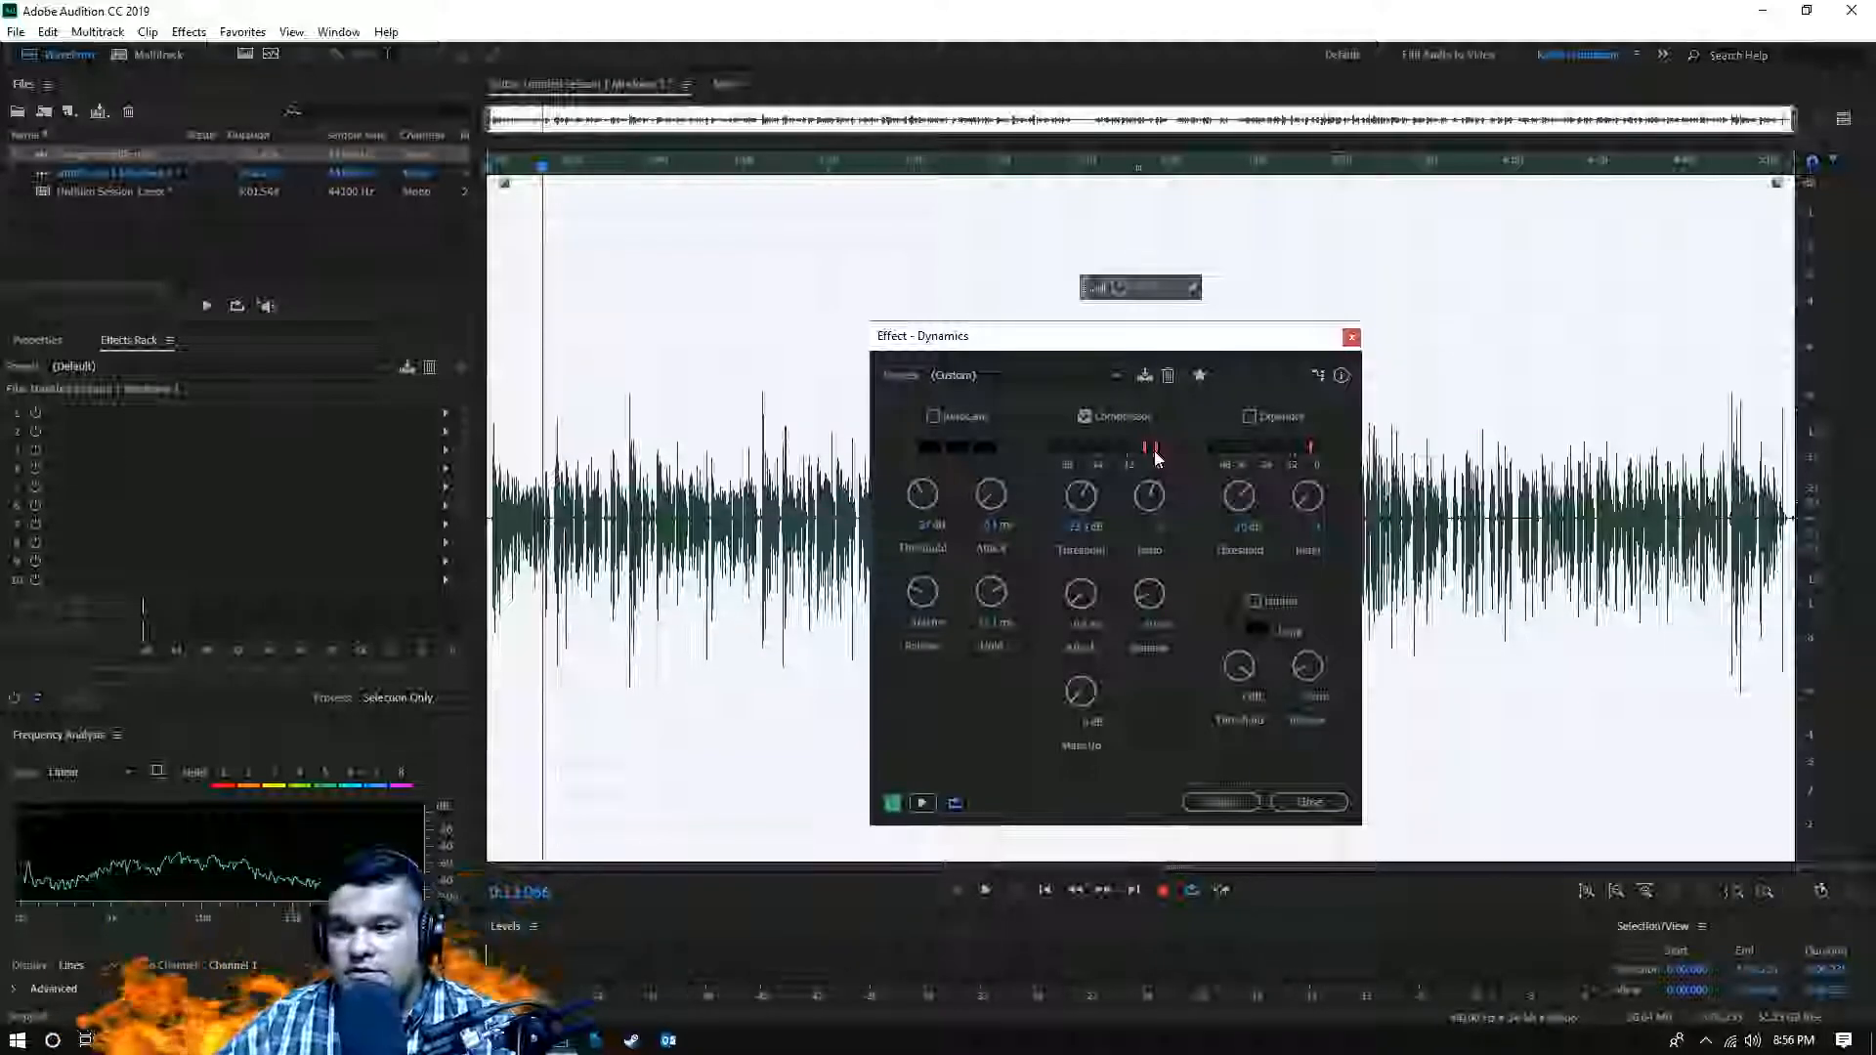
- Reposition the Dynamics window to reveal more of the waveform and set the compressor ratio to 5
left_click_drag(1073, 347, 567, 535)
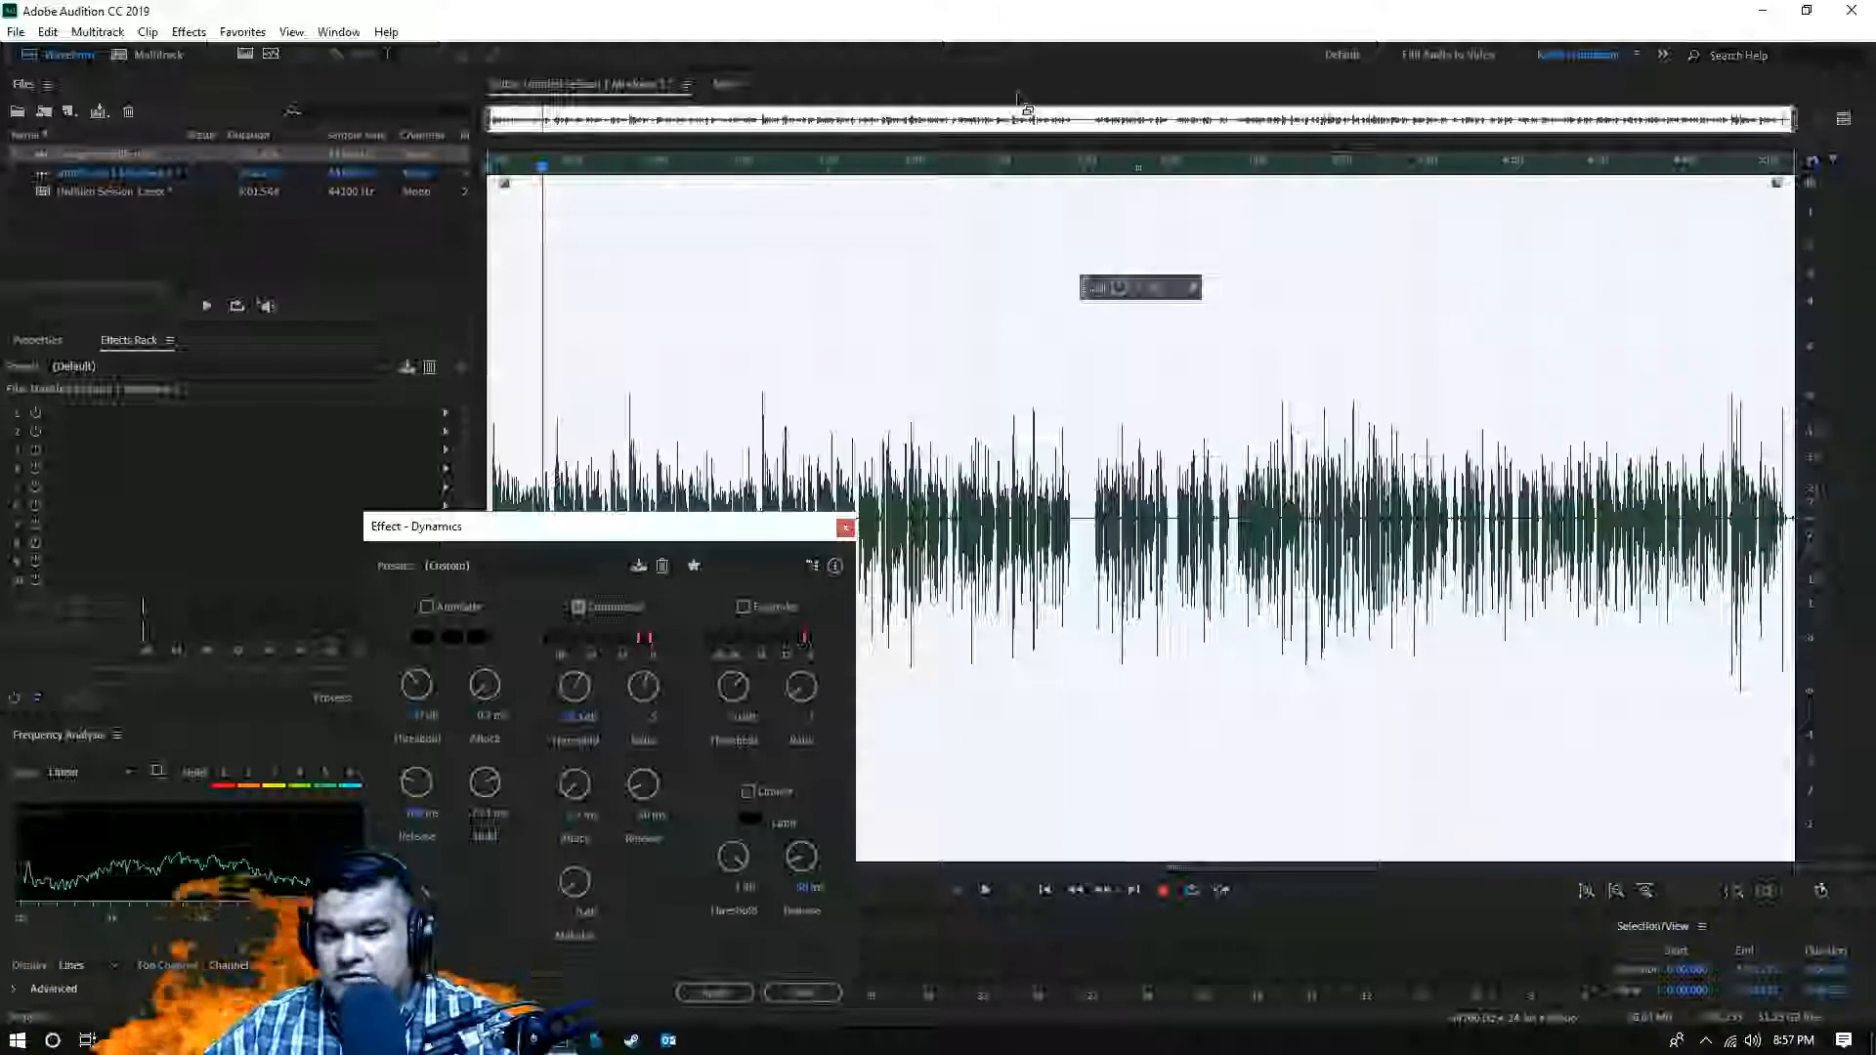
left_click_drag(742, 530, 732, 421)
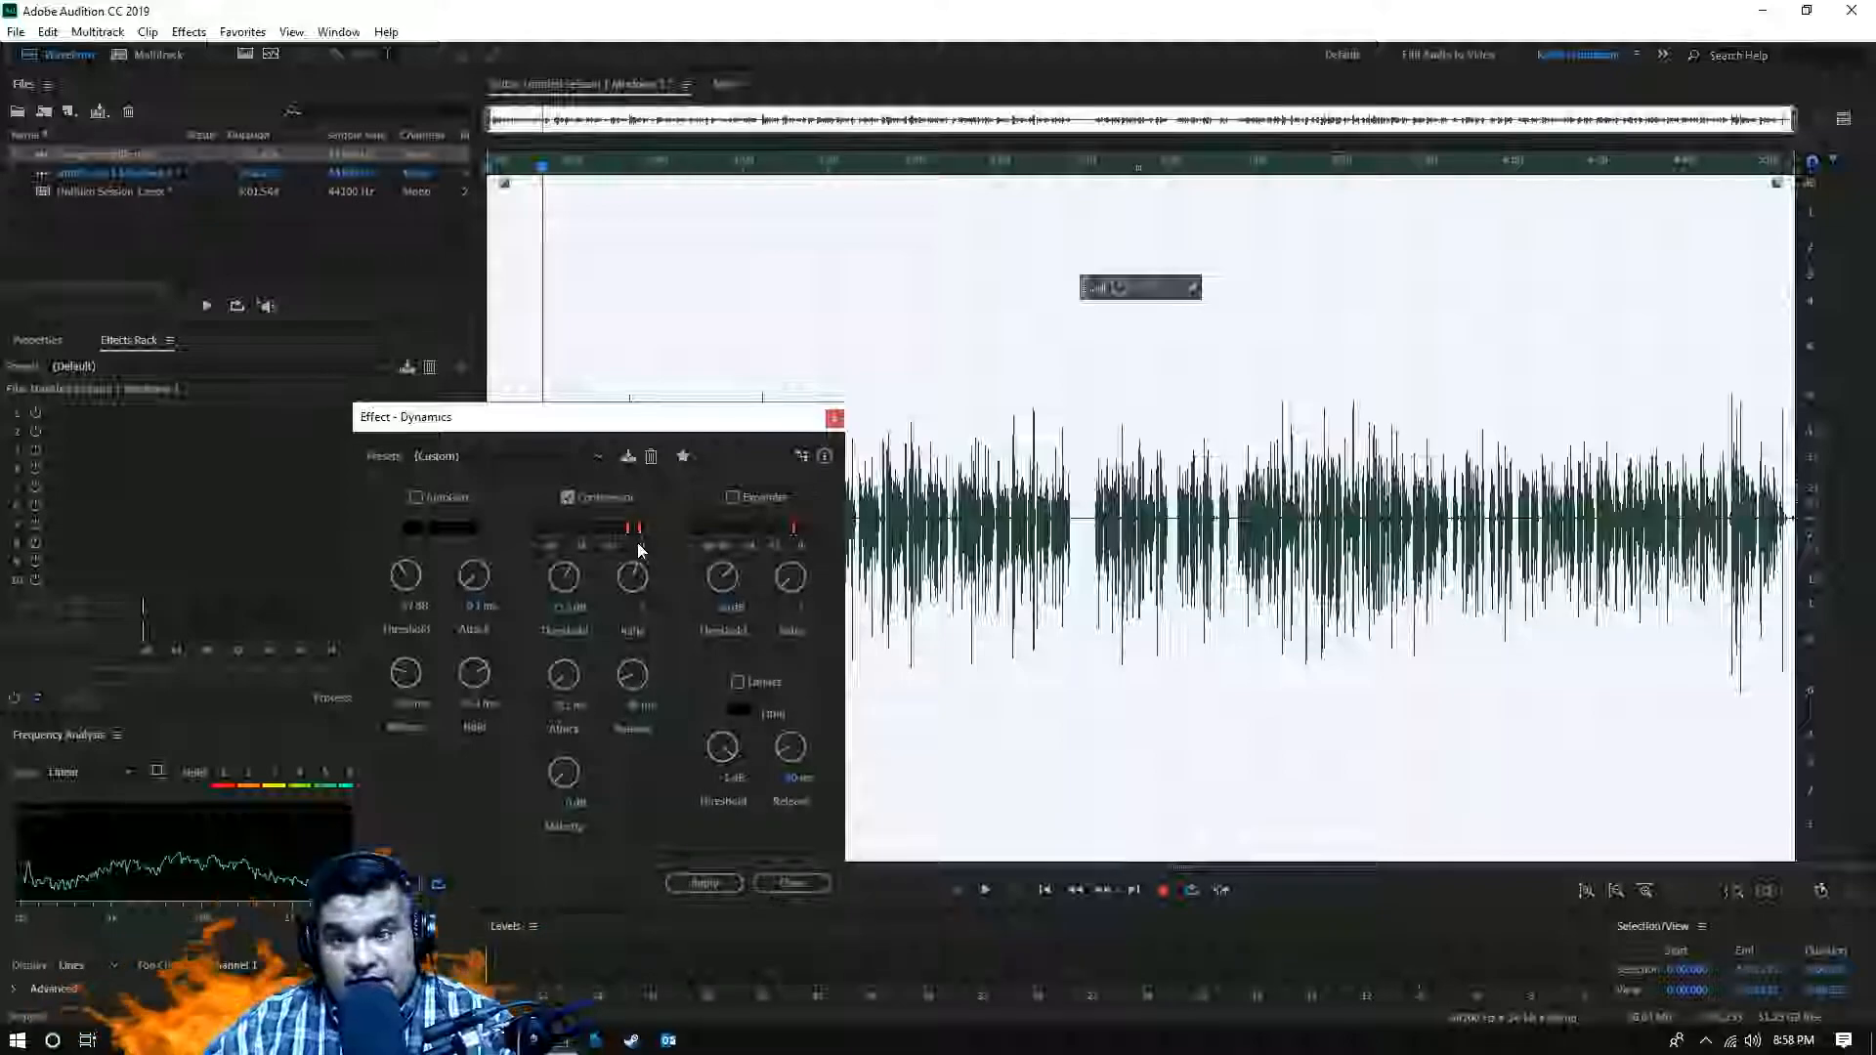
left_click_drag(640, 586, 635, 584)
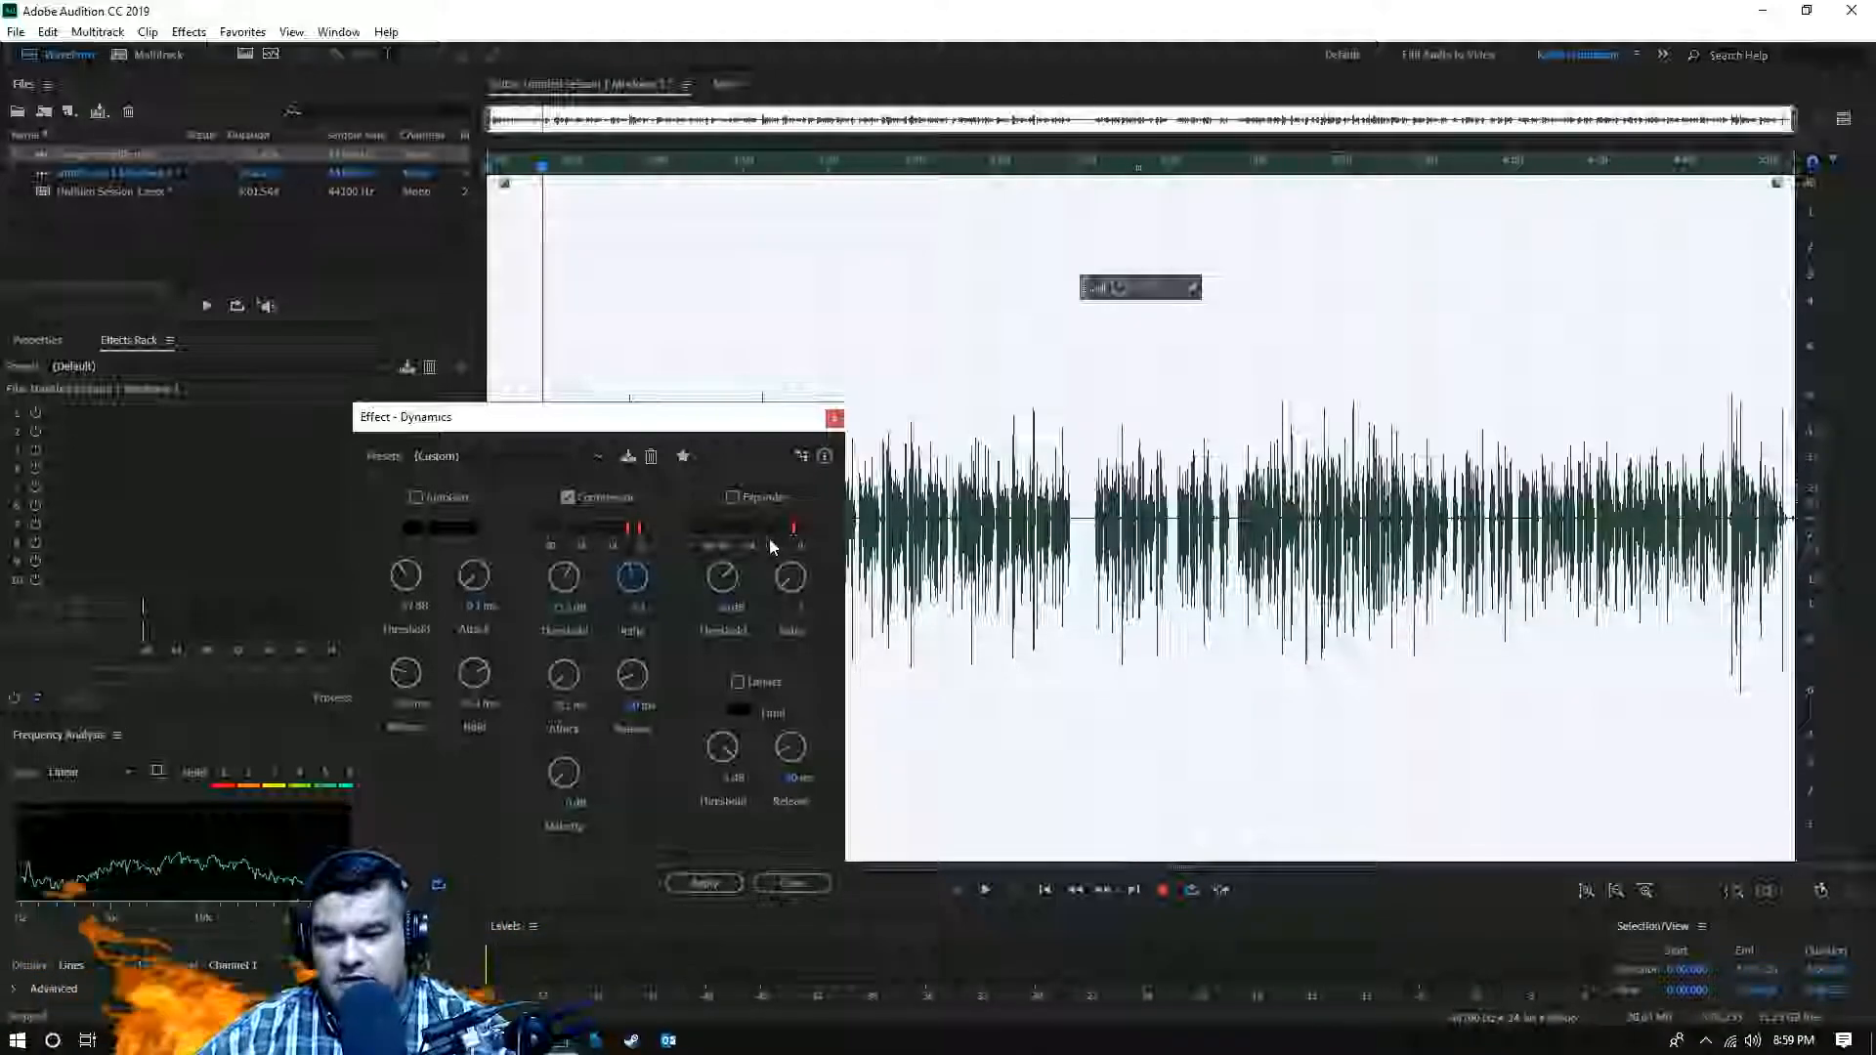
left_click_drag(633, 578, 583, 591)
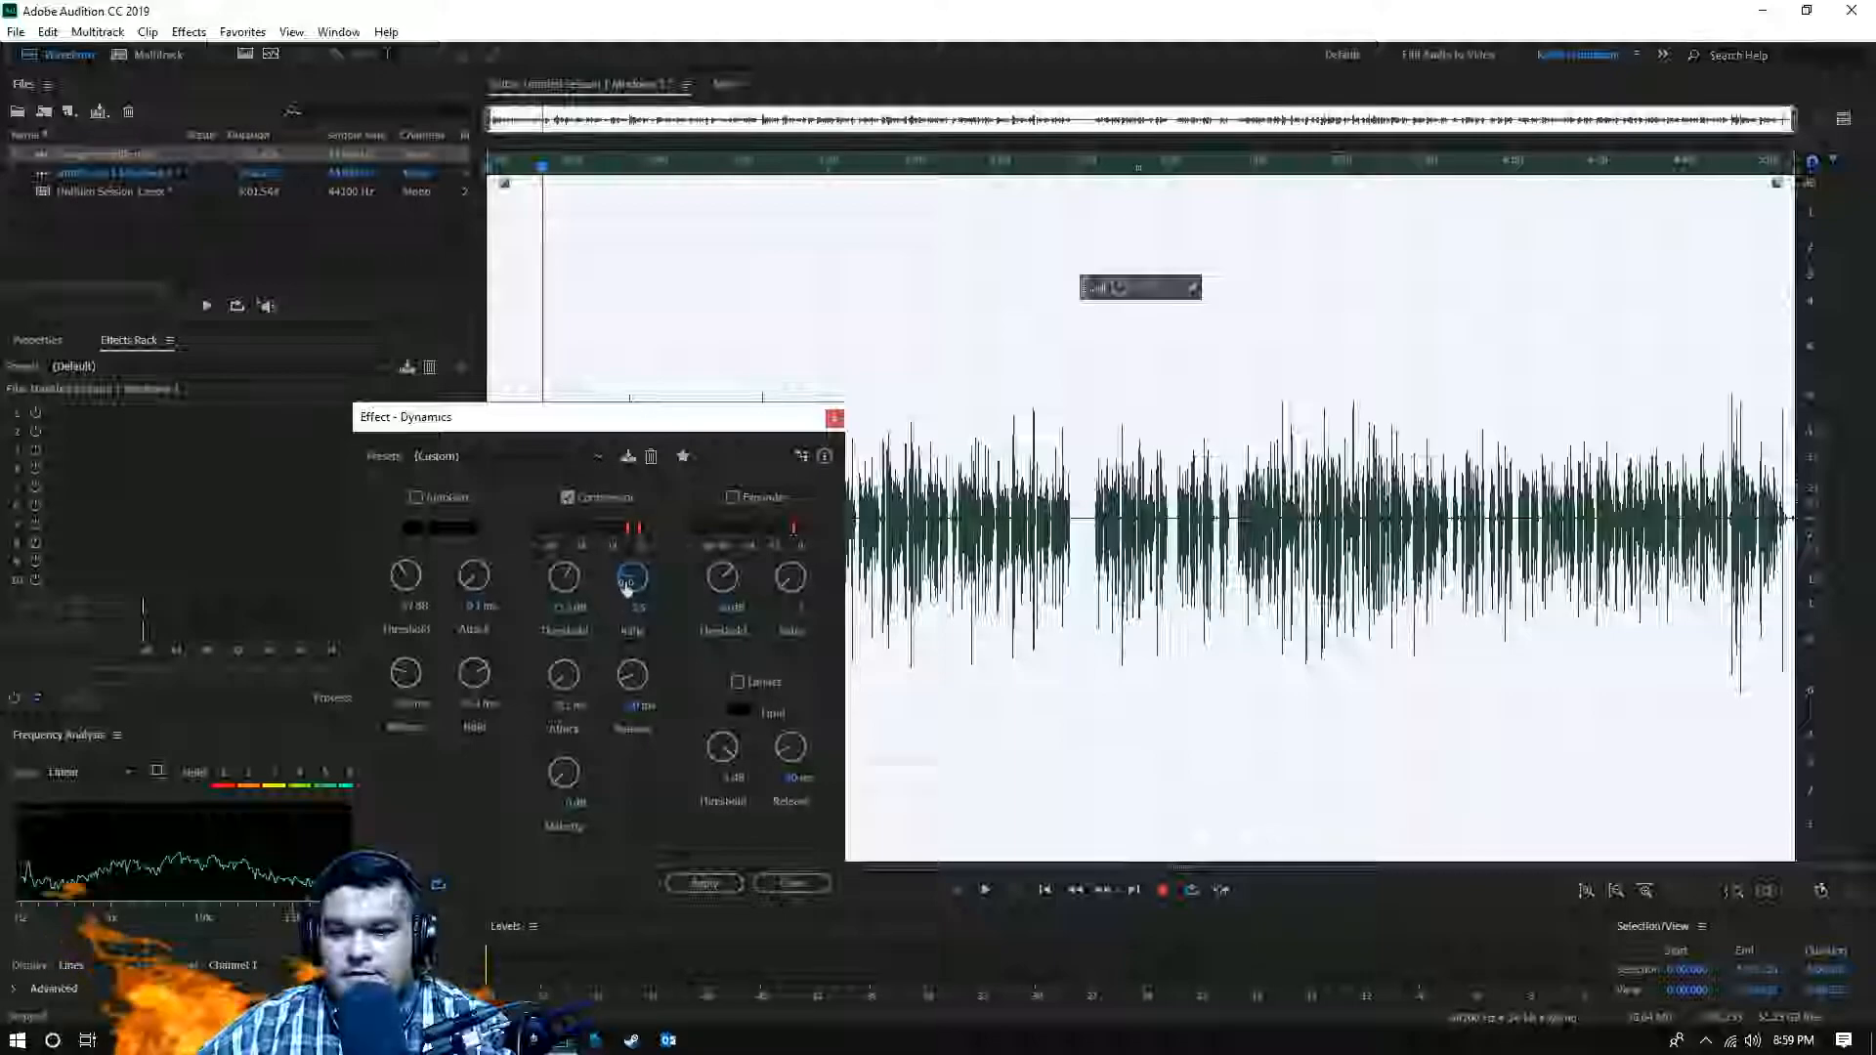
left_click(635, 606)
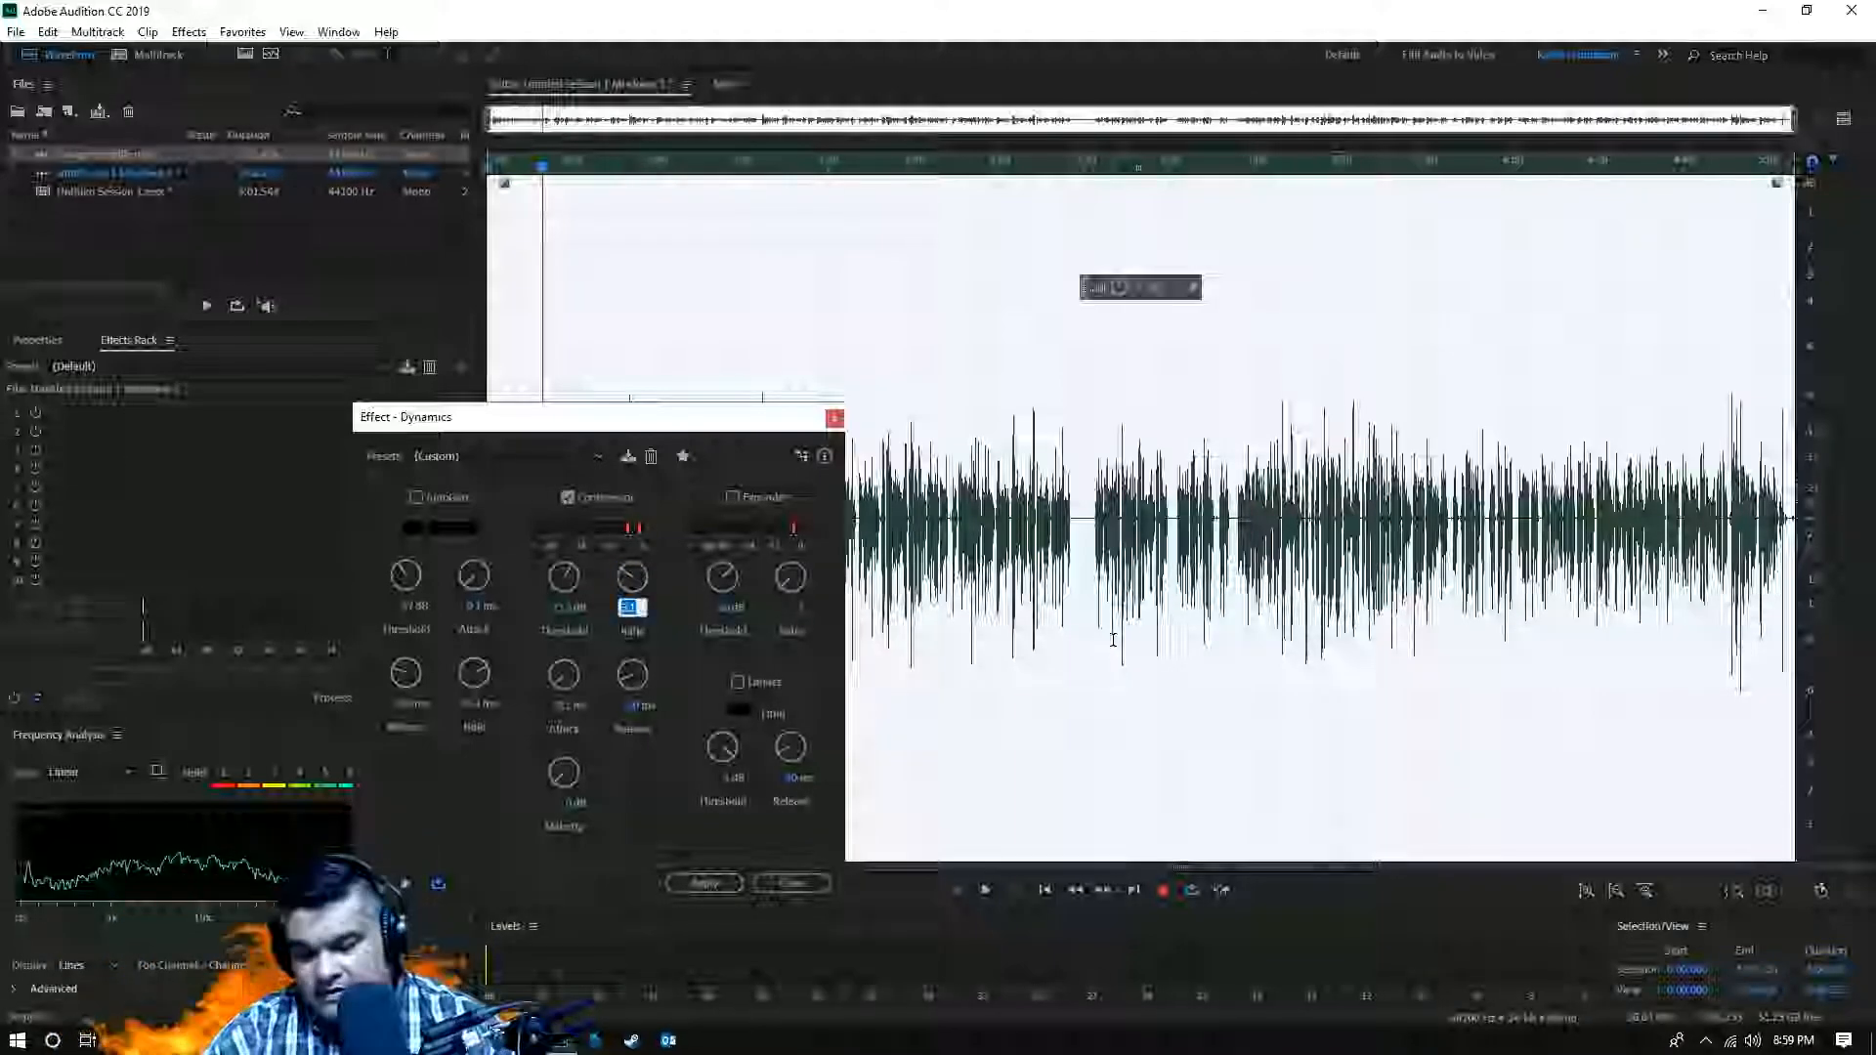
type("5")
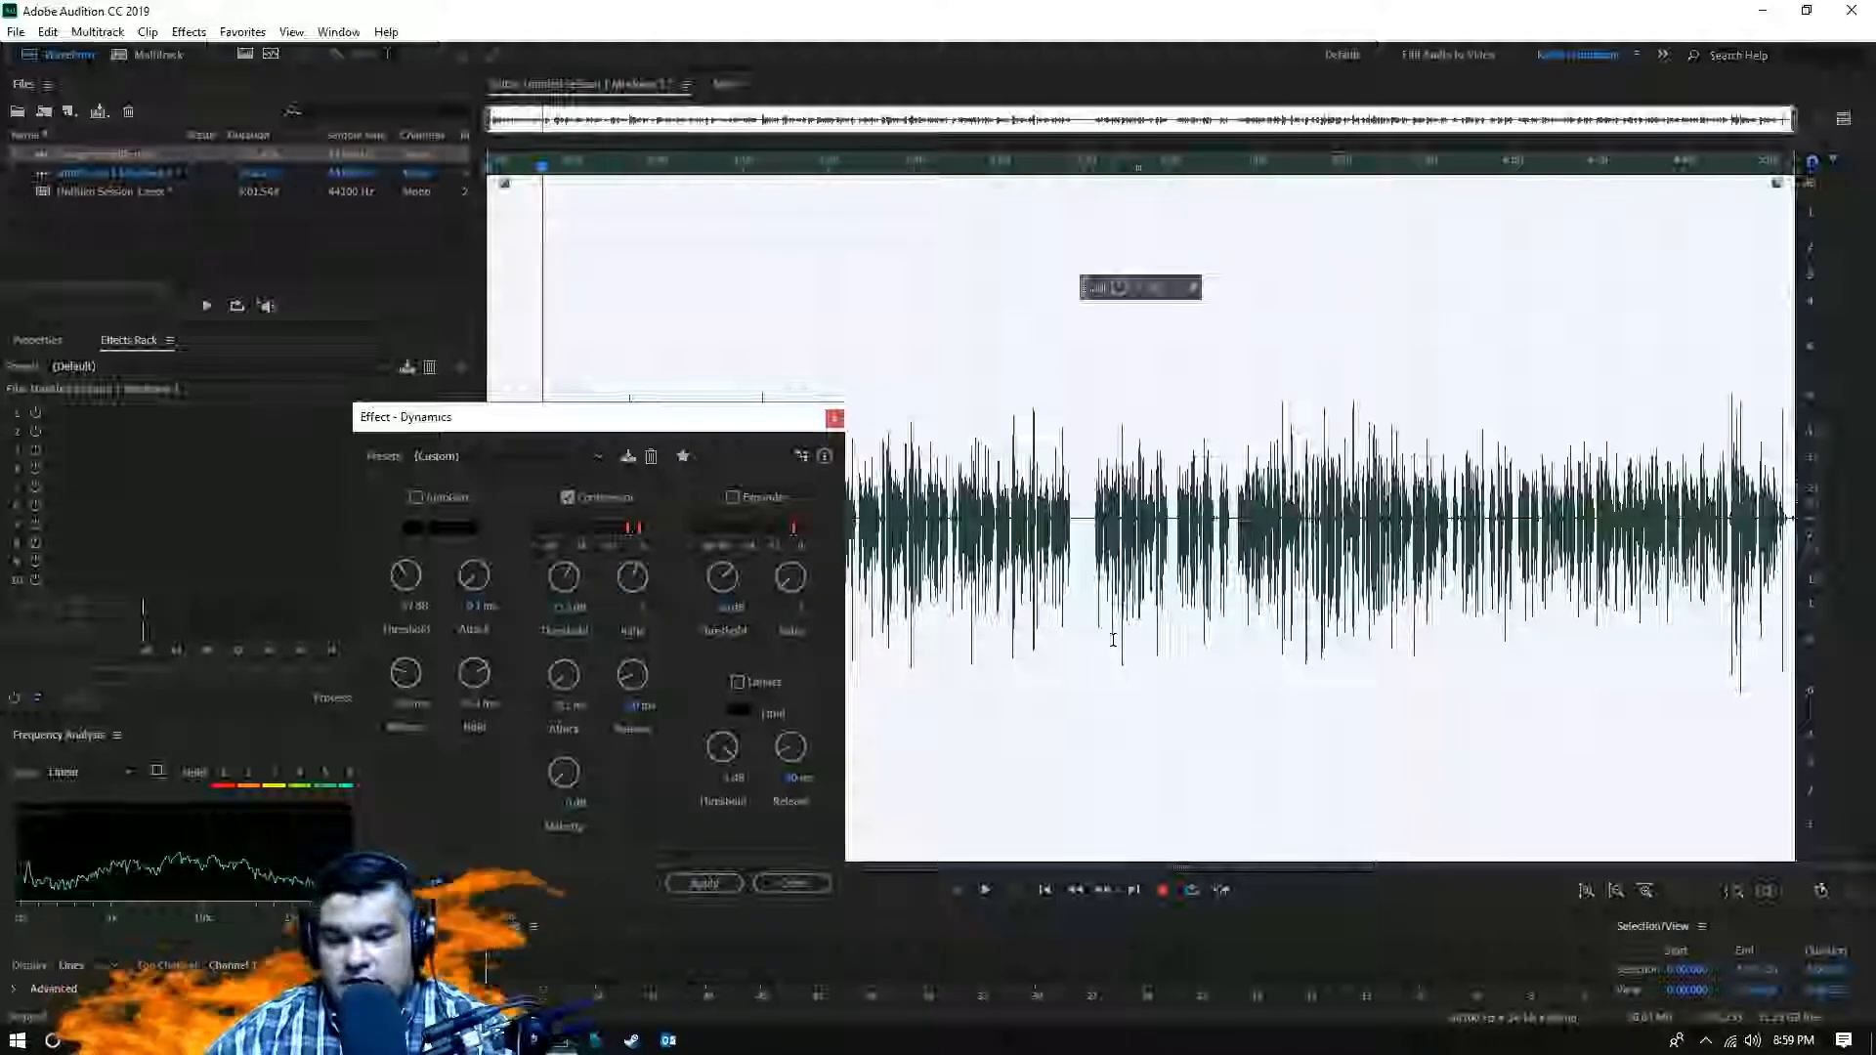
- Preview the compressed audio and fine-tune the compressor threshold upward while listening
left_click_drag(664, 428, 678, 445)
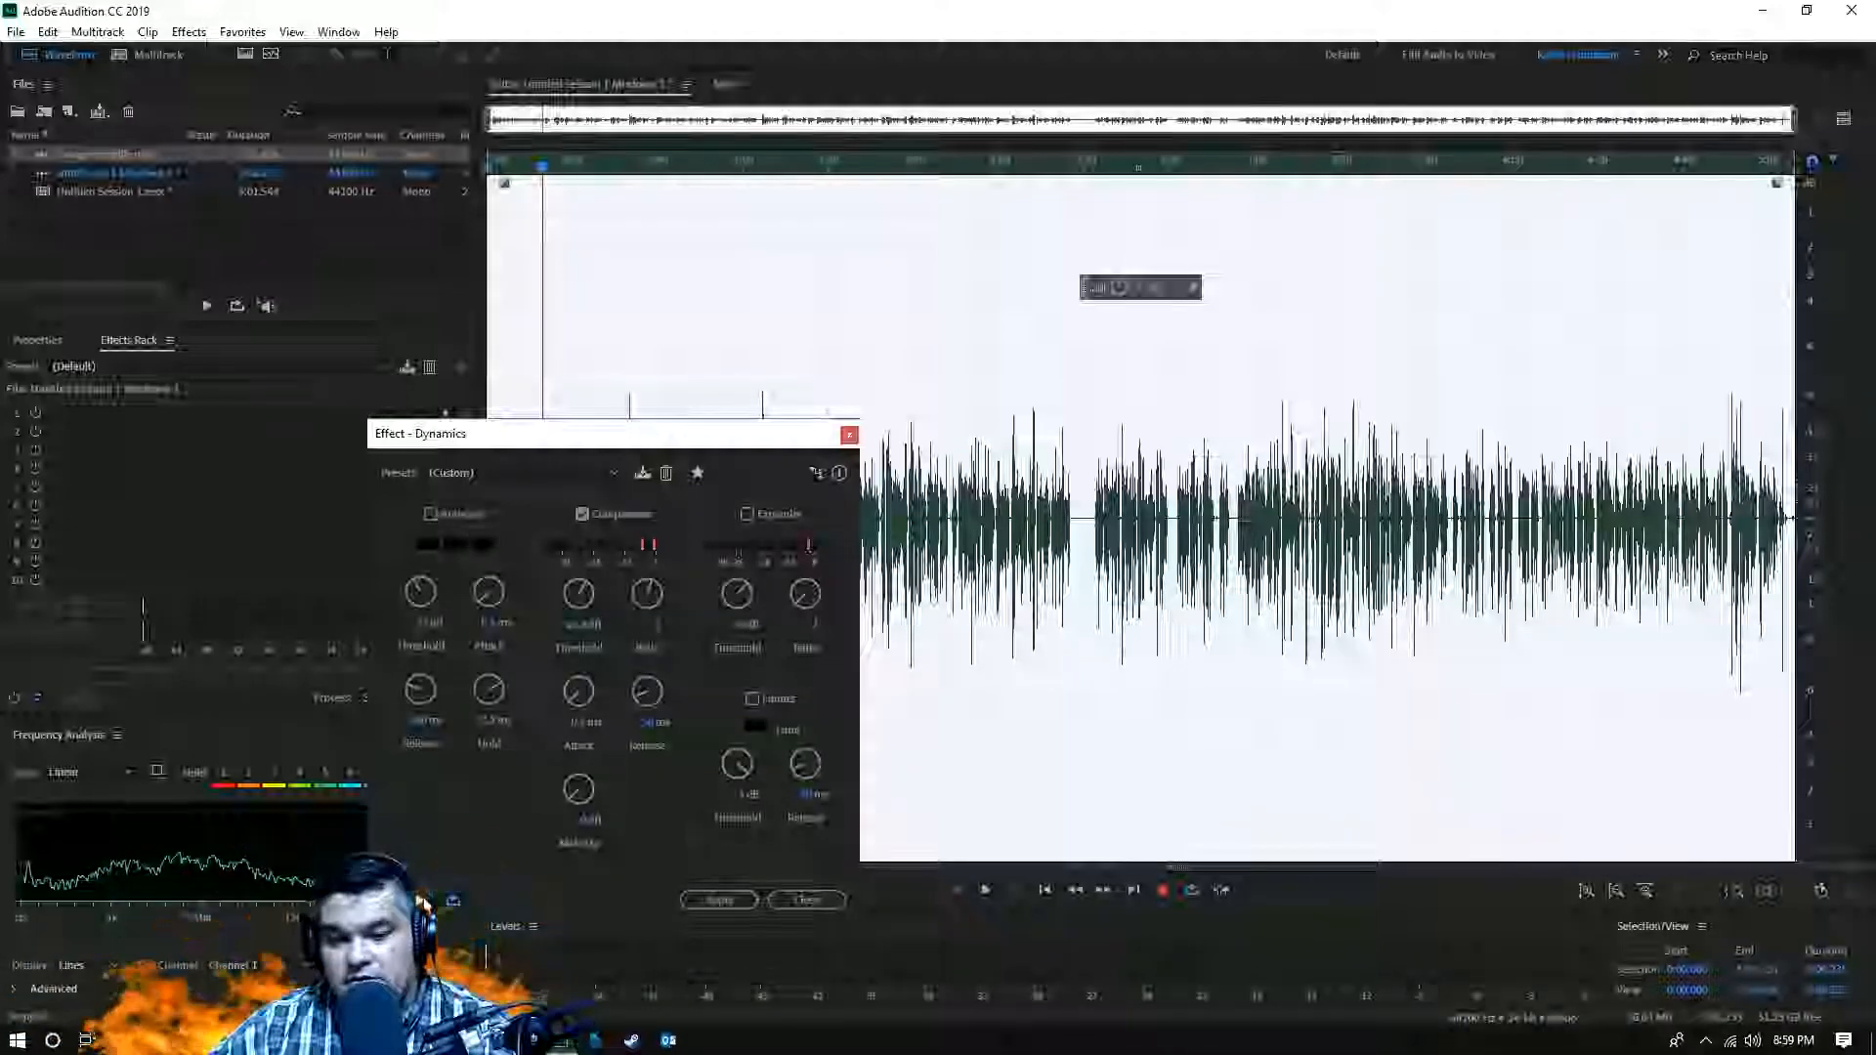
key("space")
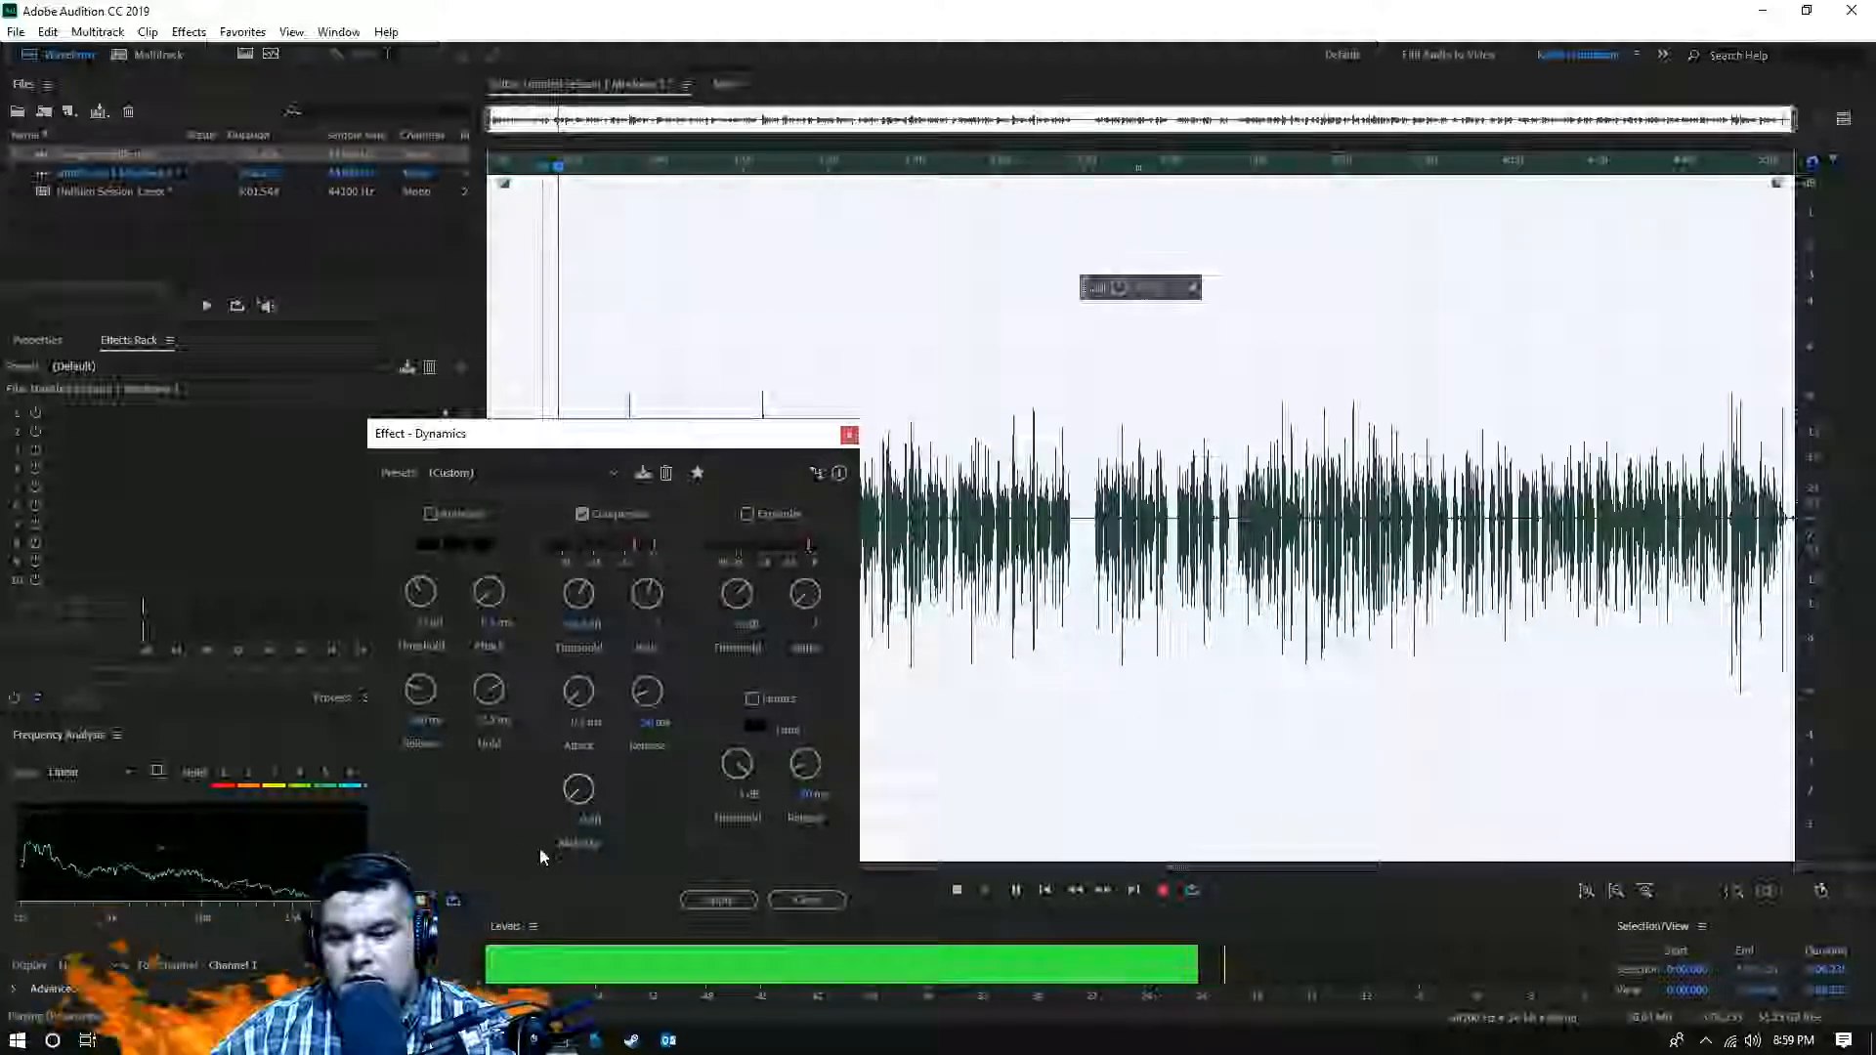
key("space")
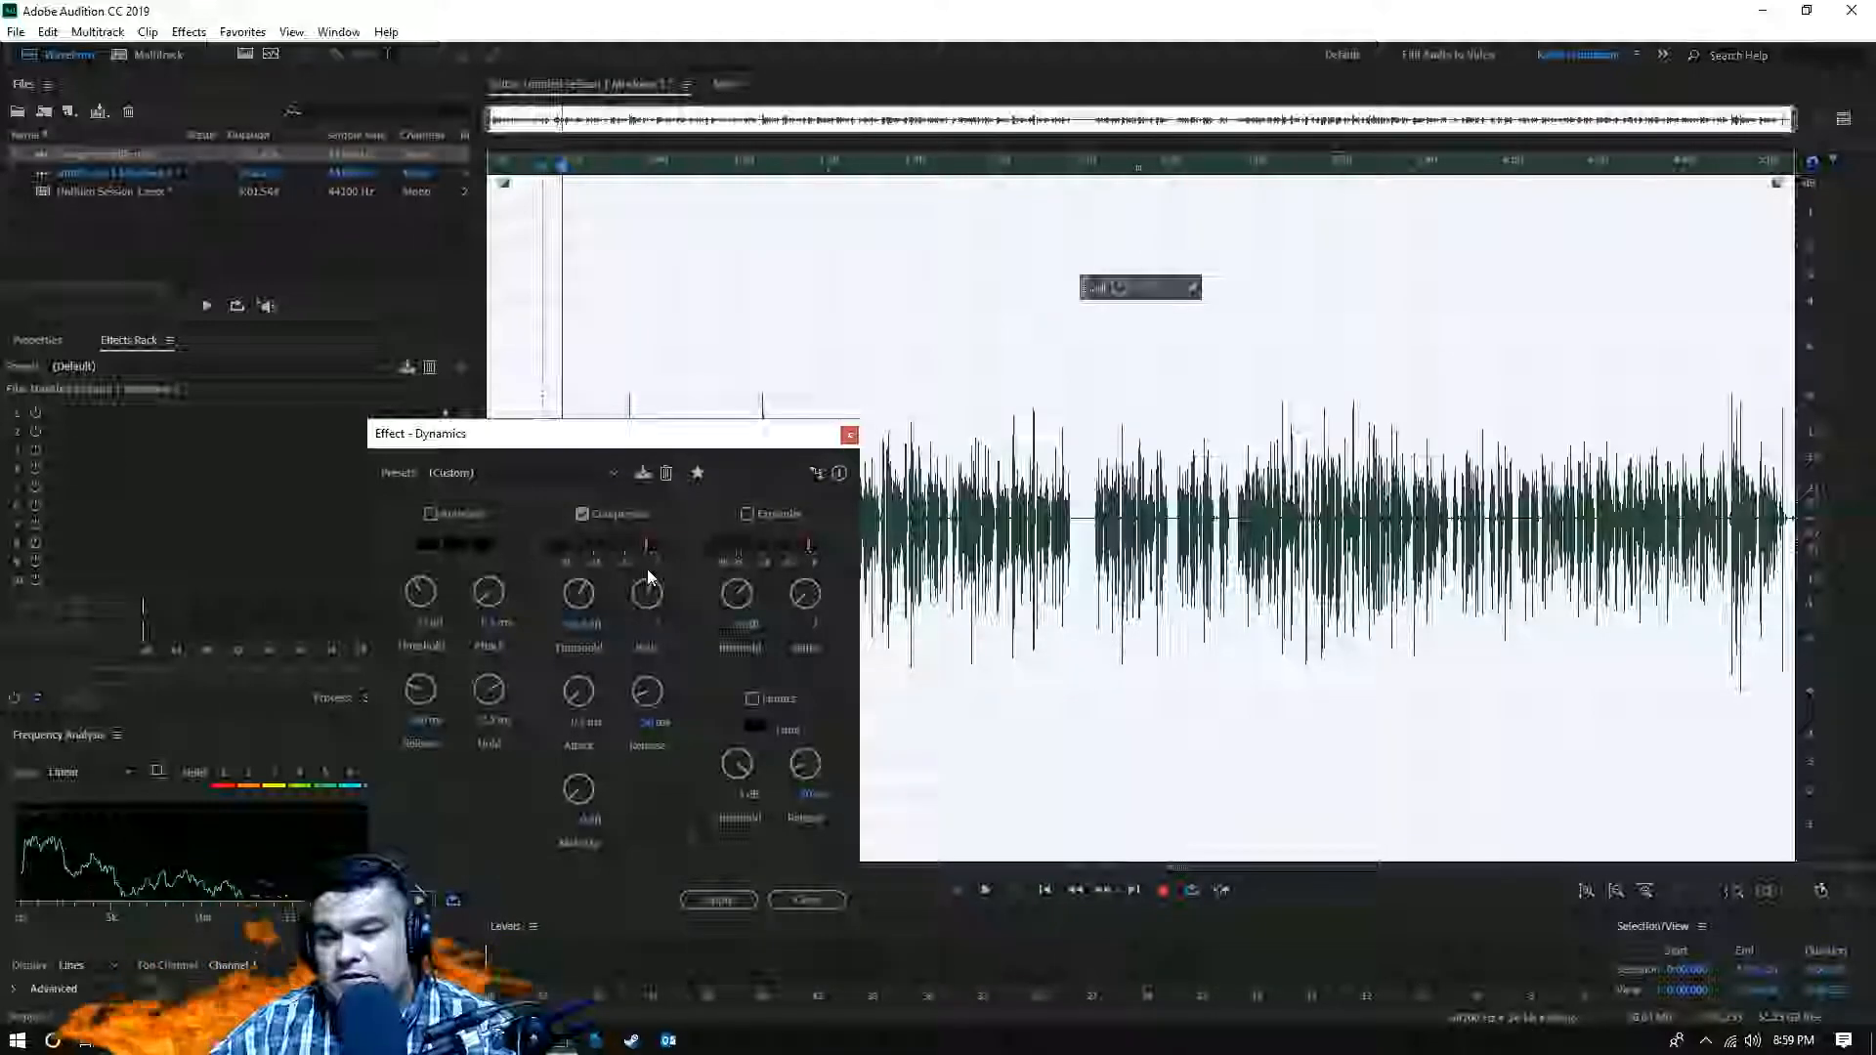
left_click_drag(591, 606, 617, 605)
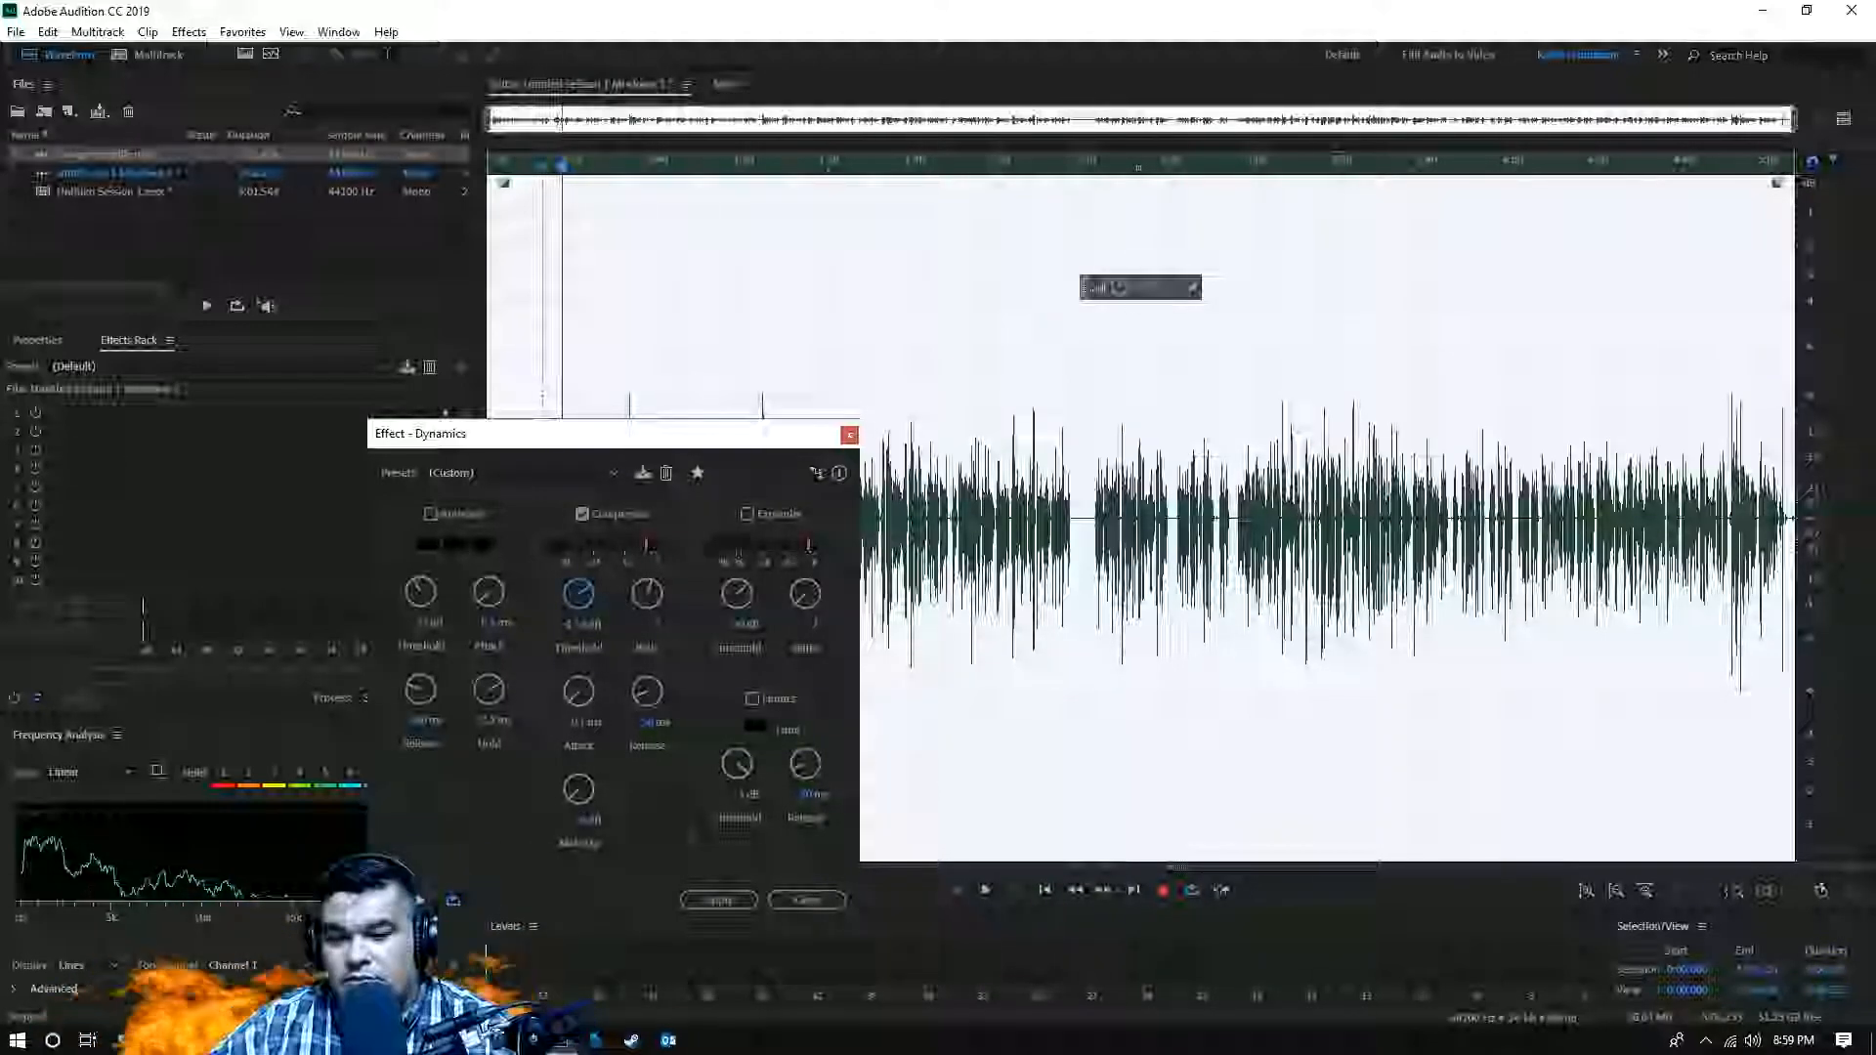
left_click(453, 901)
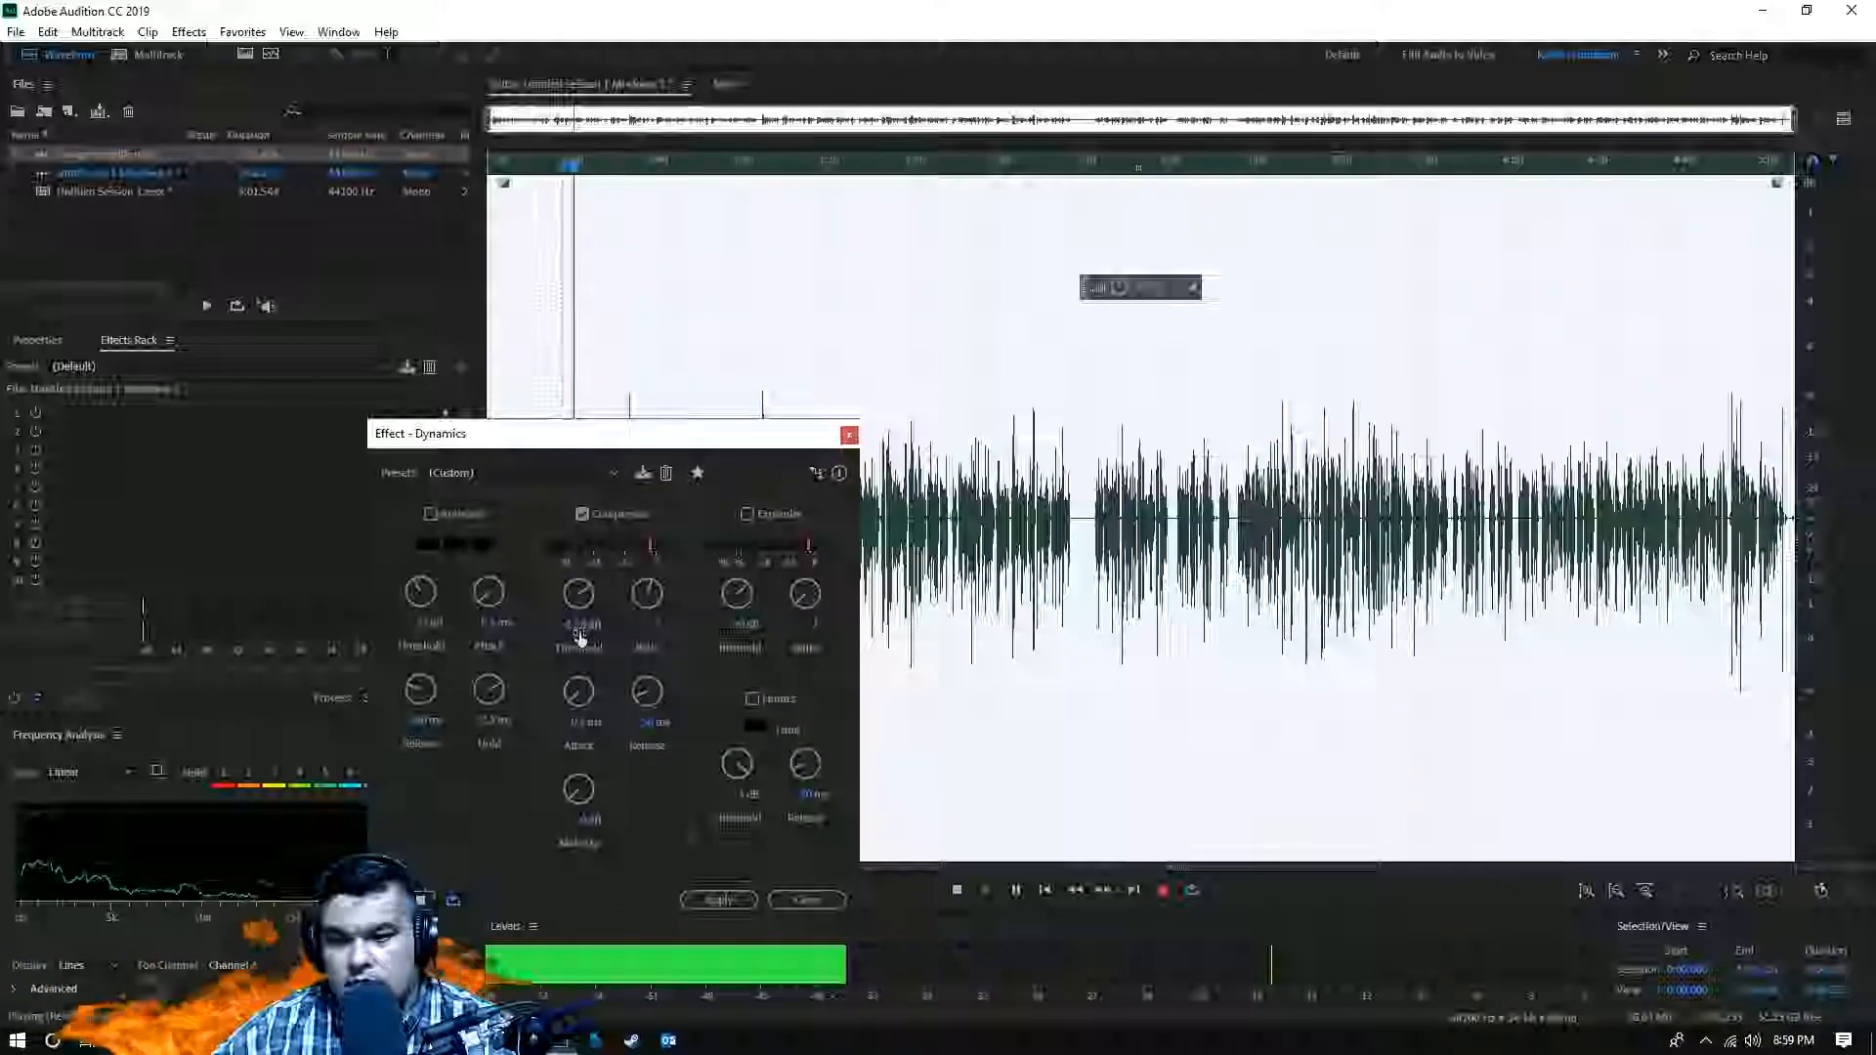
left_click_drag(586, 592, 590, 592)
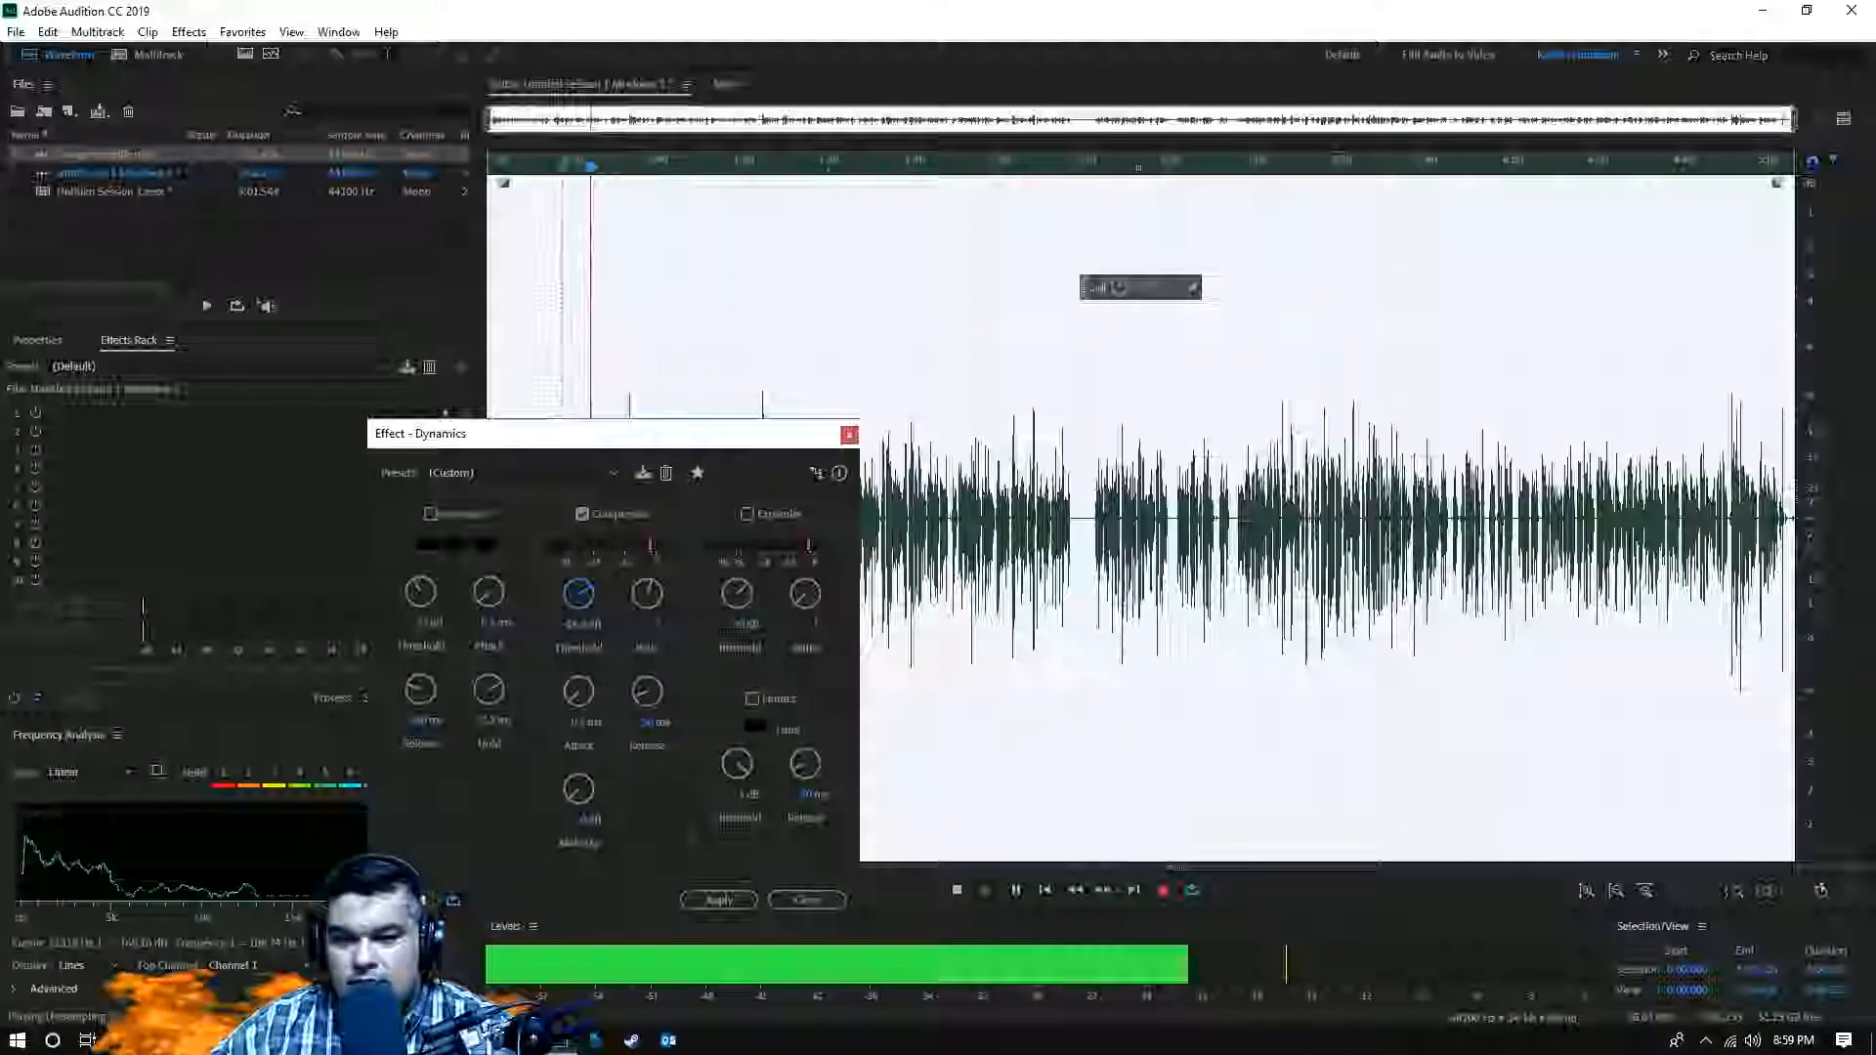
left_click(455, 901)
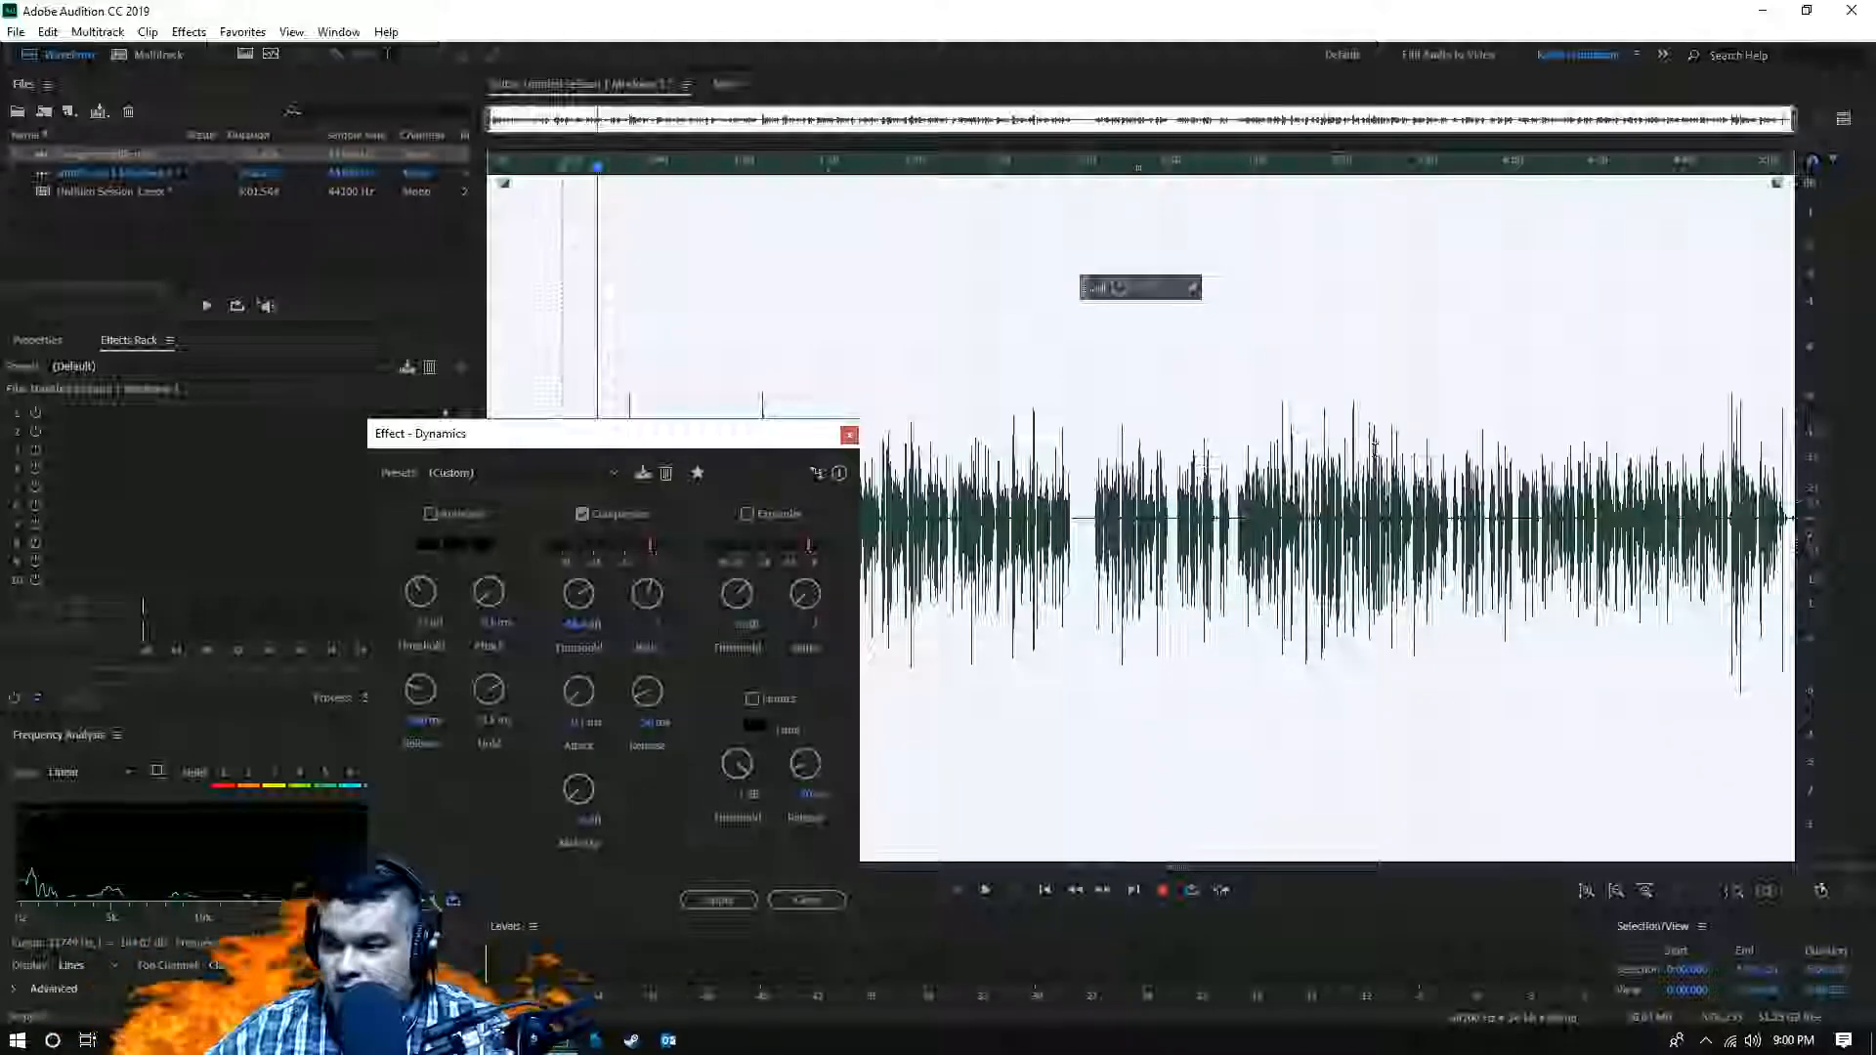
- Try applying the Dynamics compressor to the entire waveform, and undo it
left_click(706, 897)
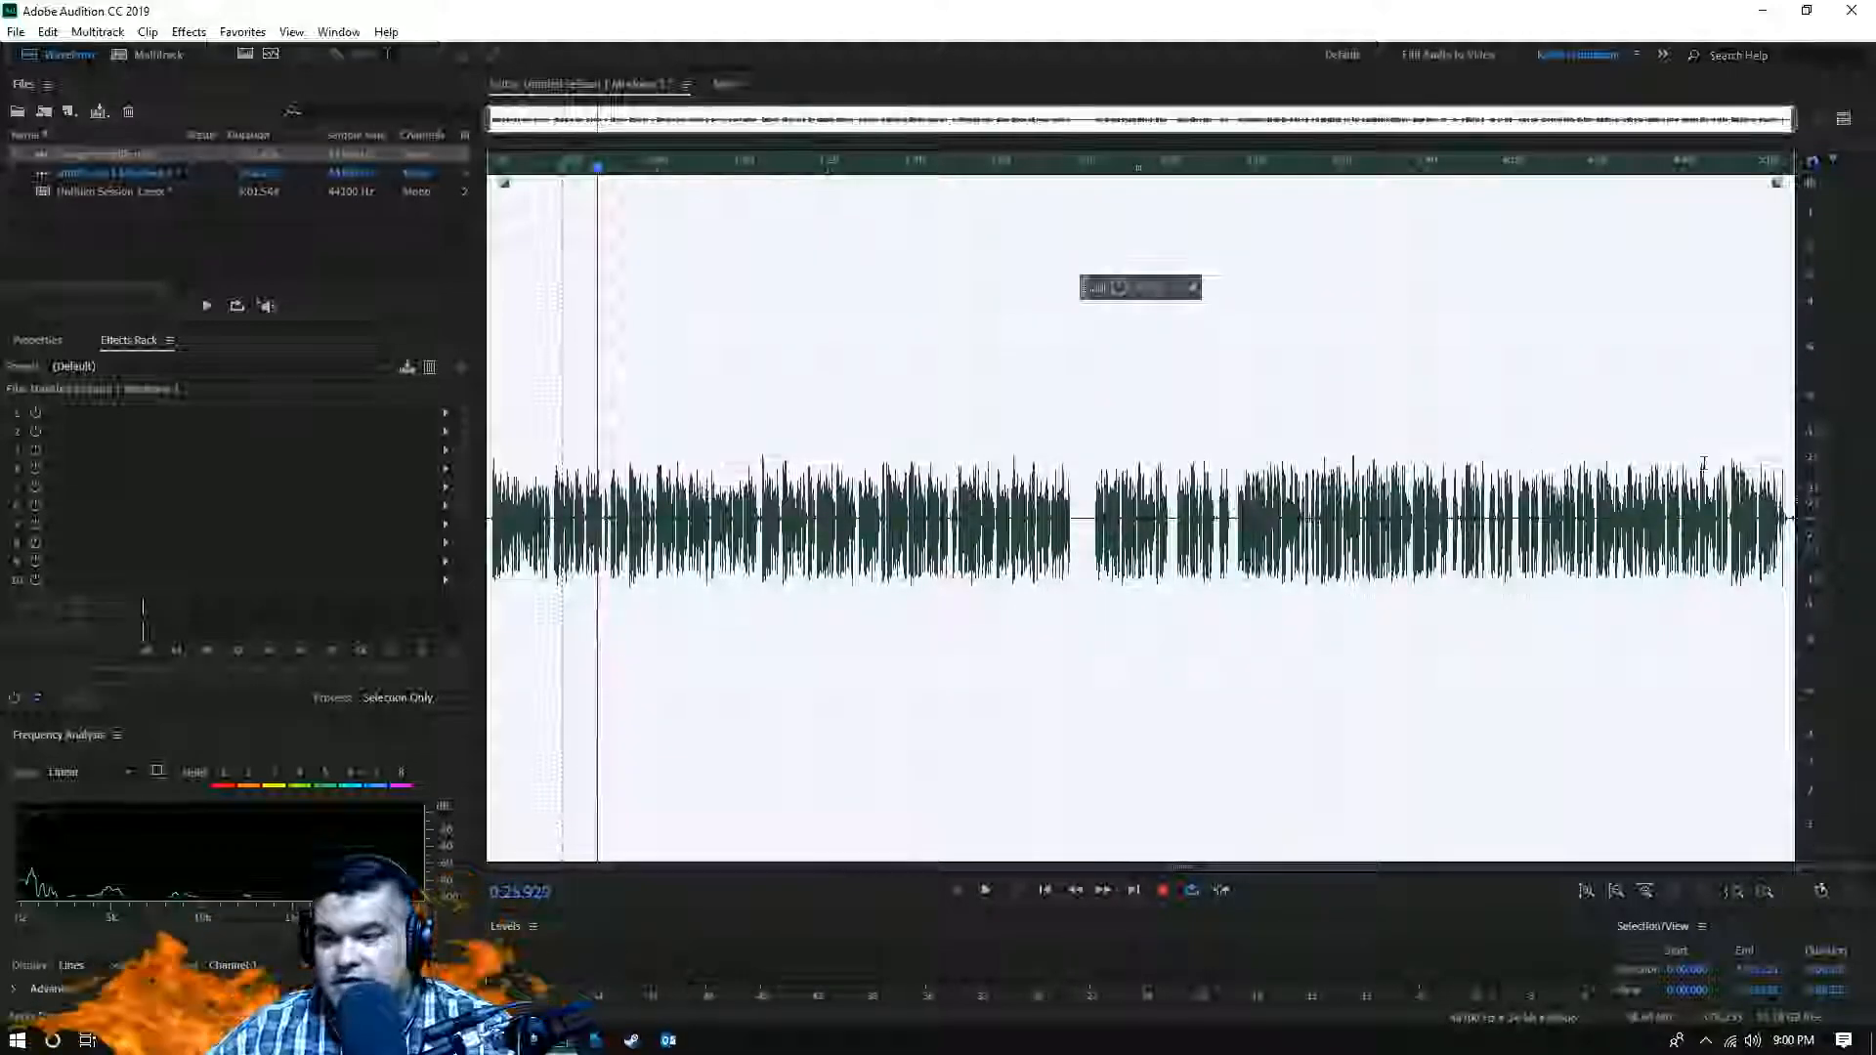
left_click(47, 32)
left_click(88, 47)
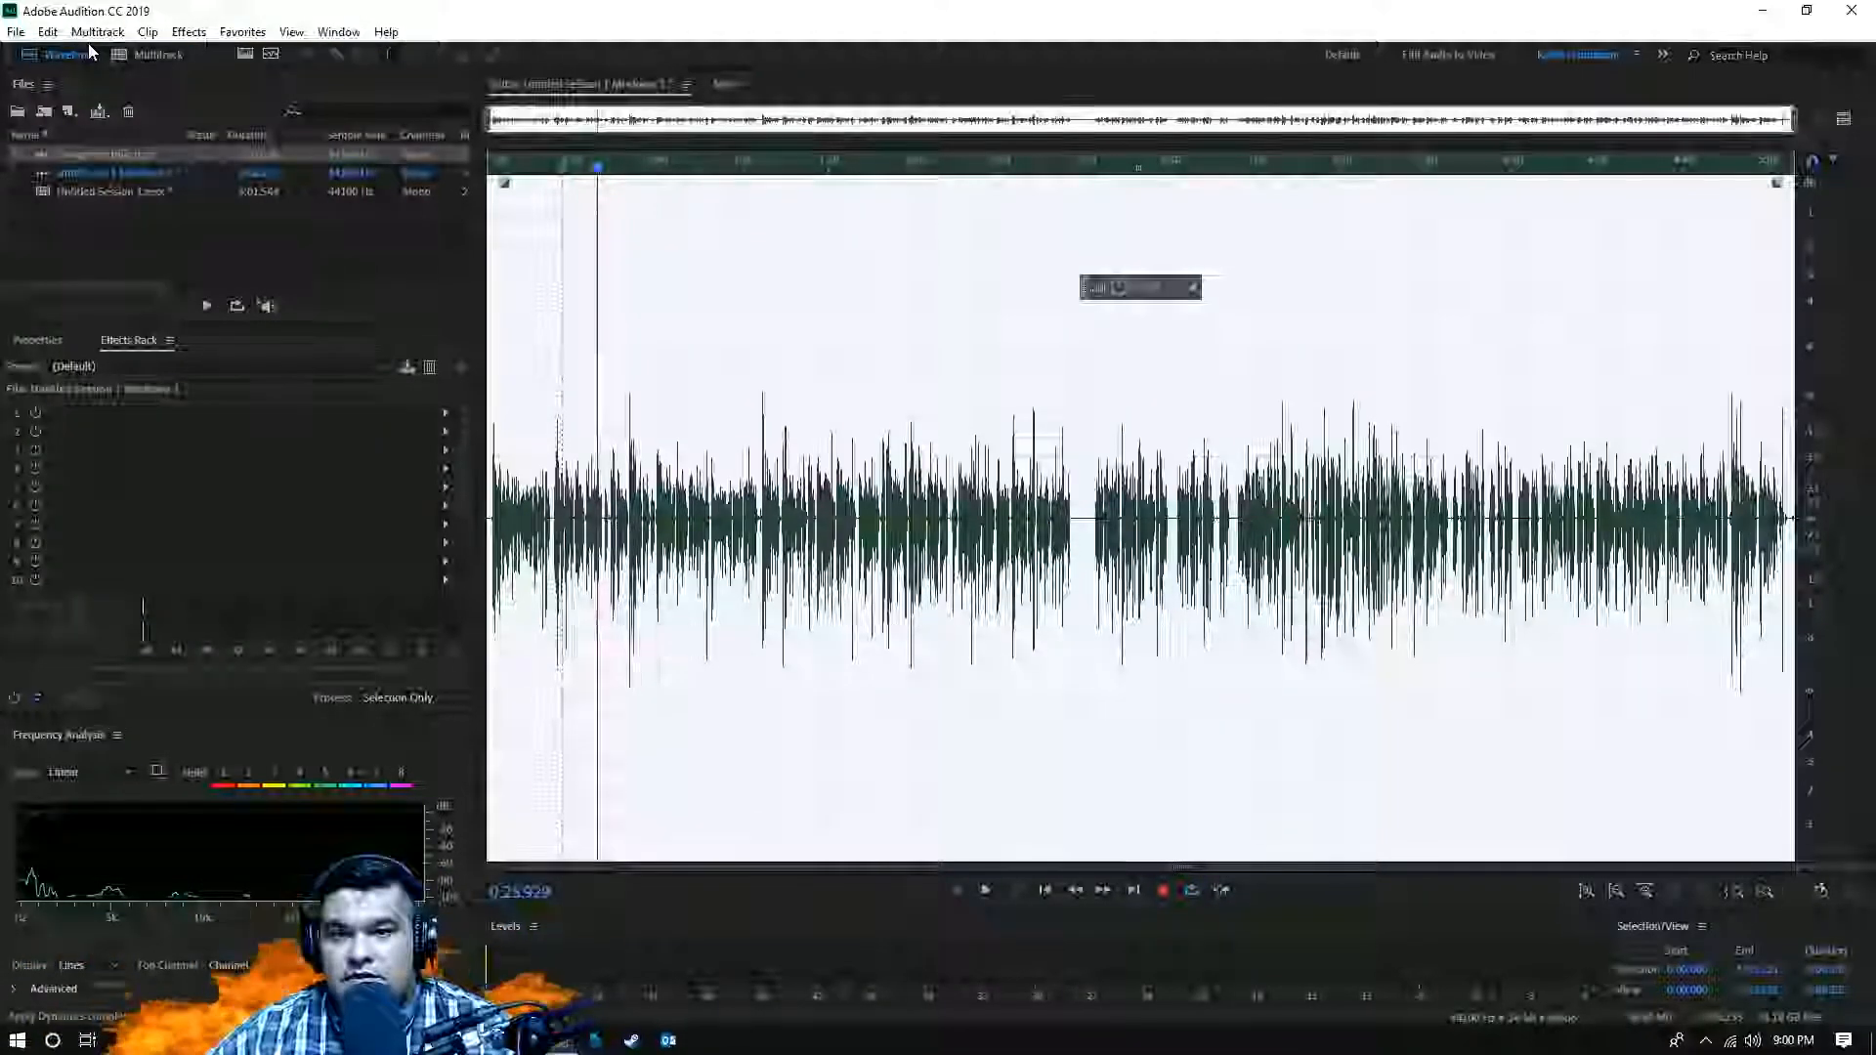
- Reopen the Dynamics effect and replace the compressor with the limiter, setting the limiter threshold to -16 dB
left_click(189, 35)
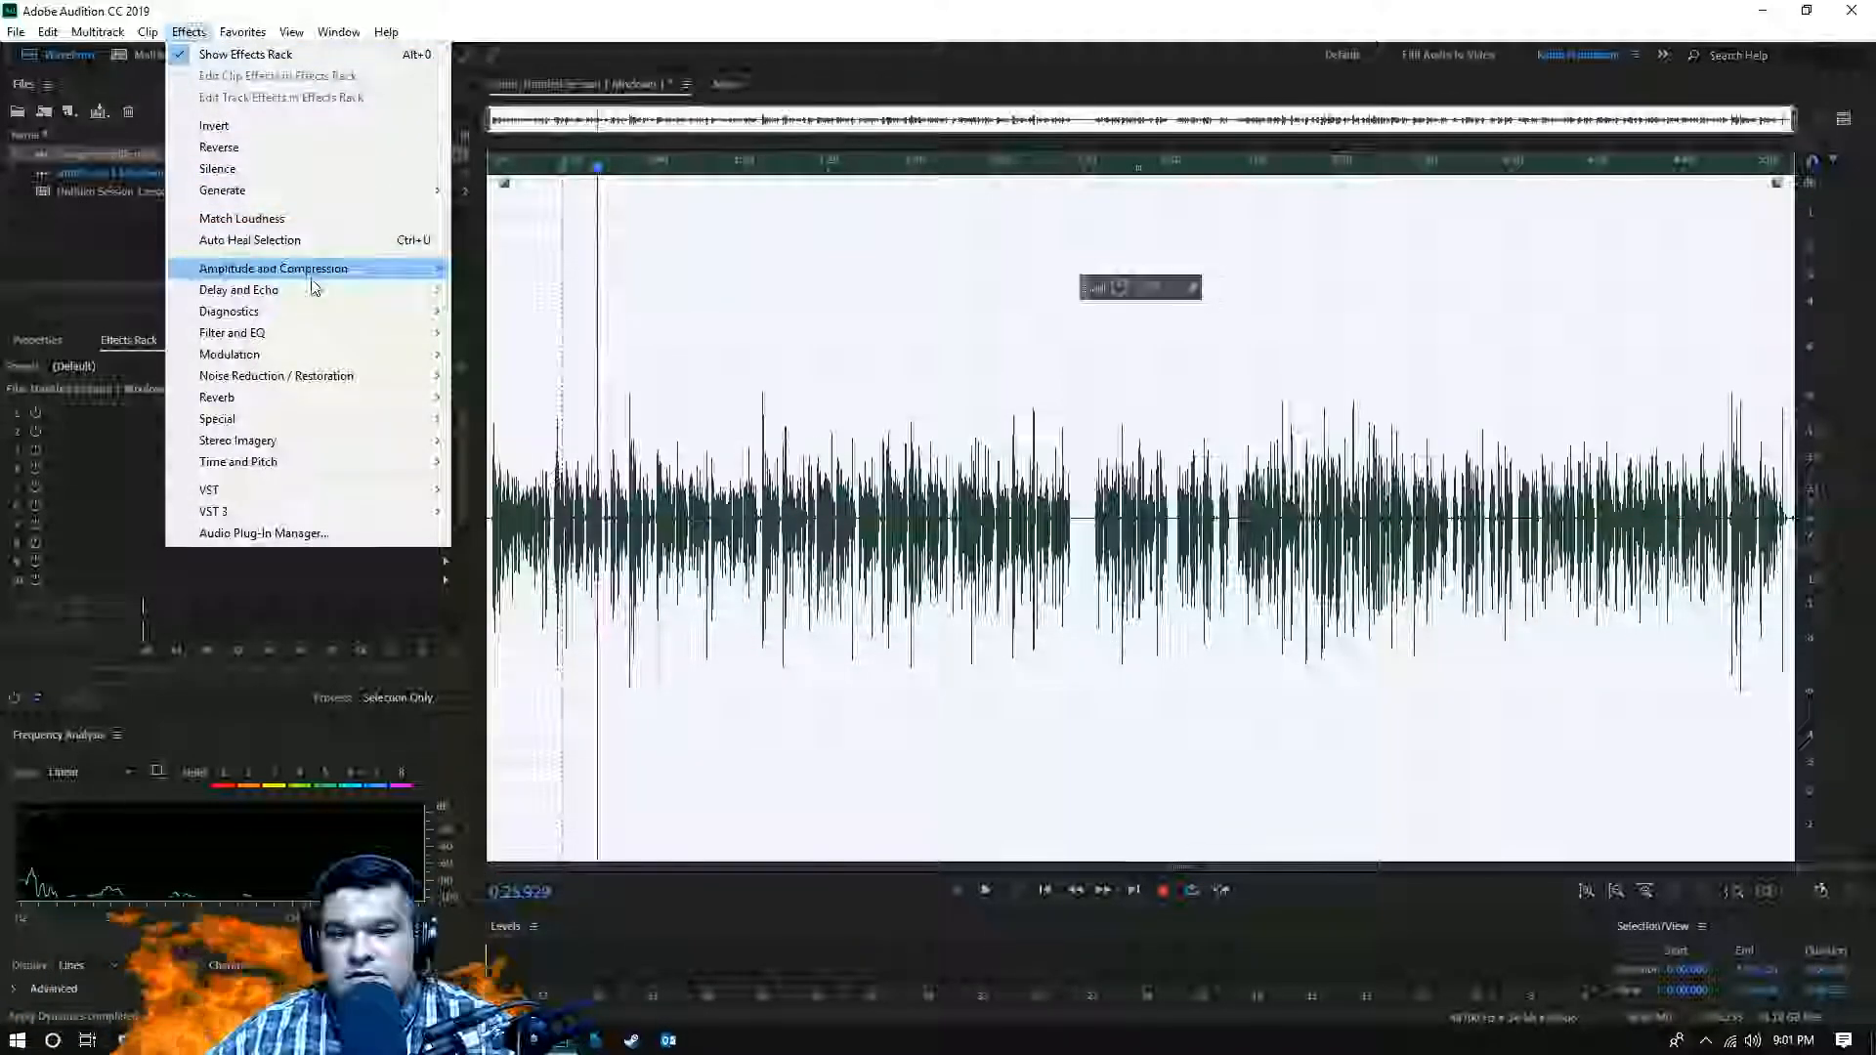
mouse_move(315, 283)
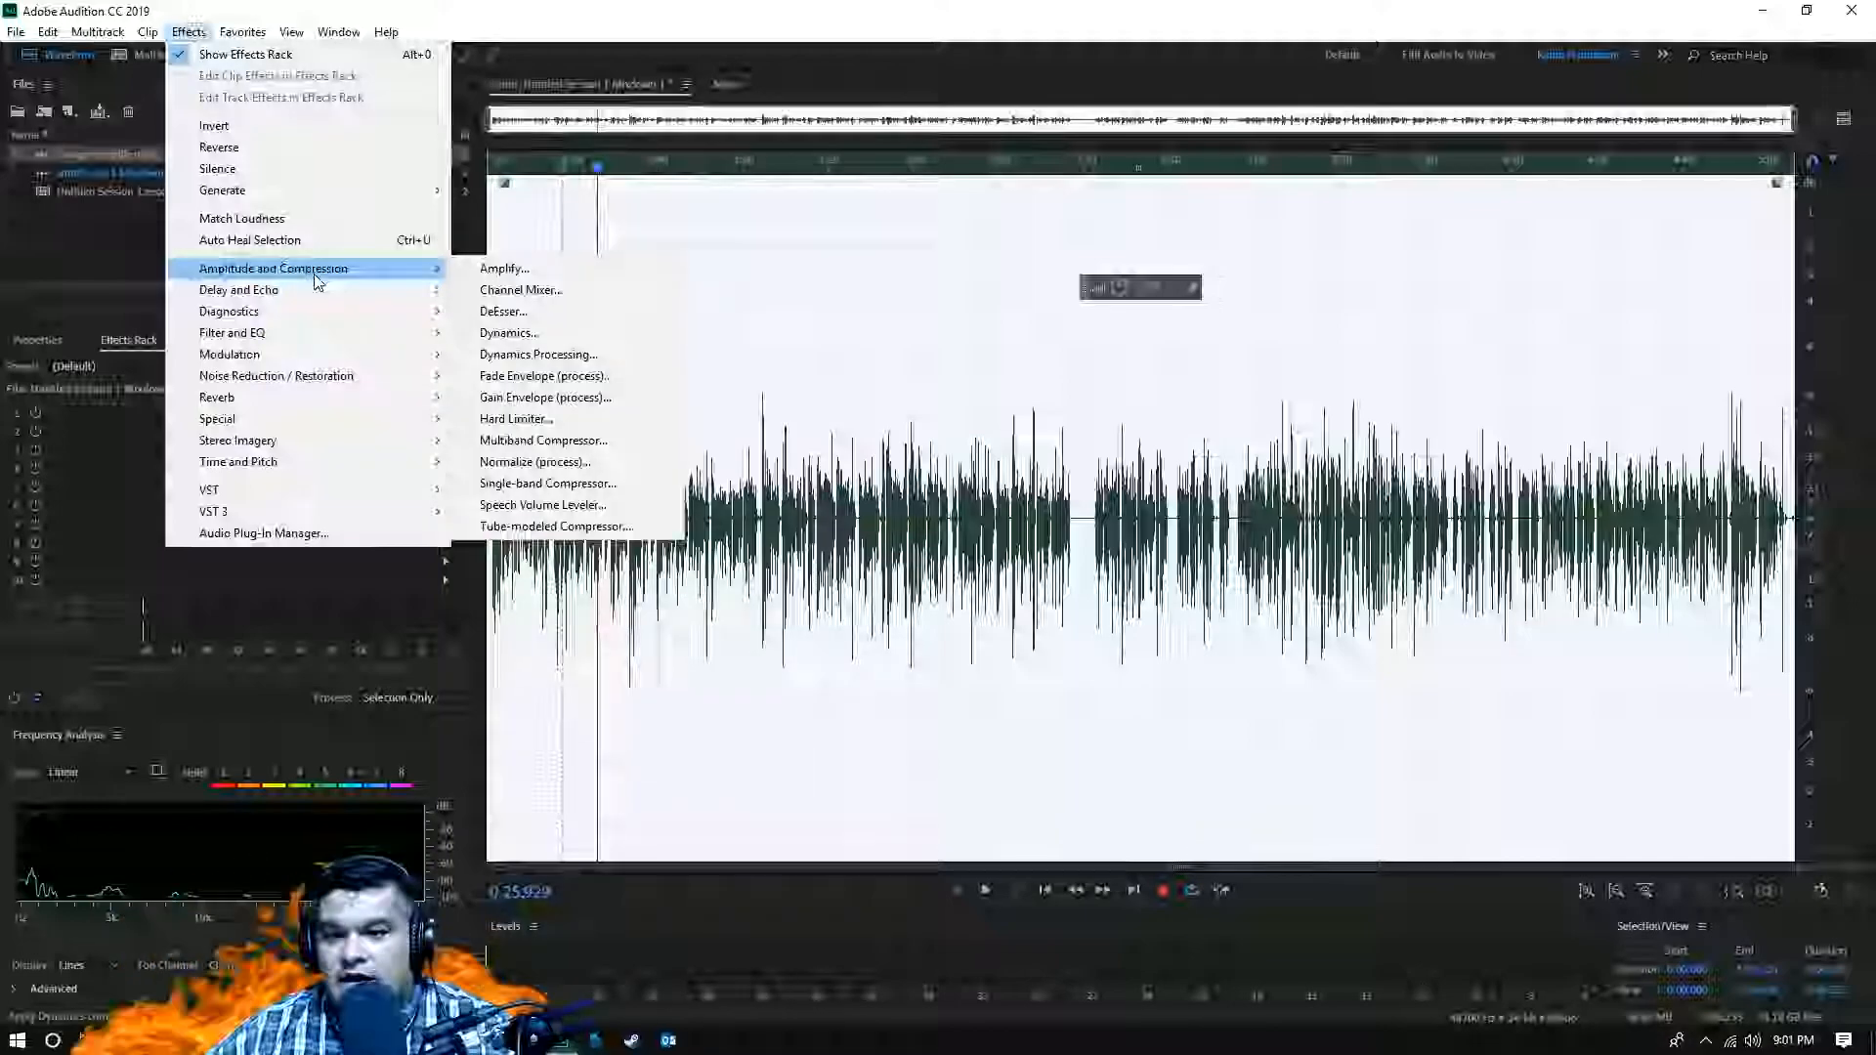
left_click(536, 337)
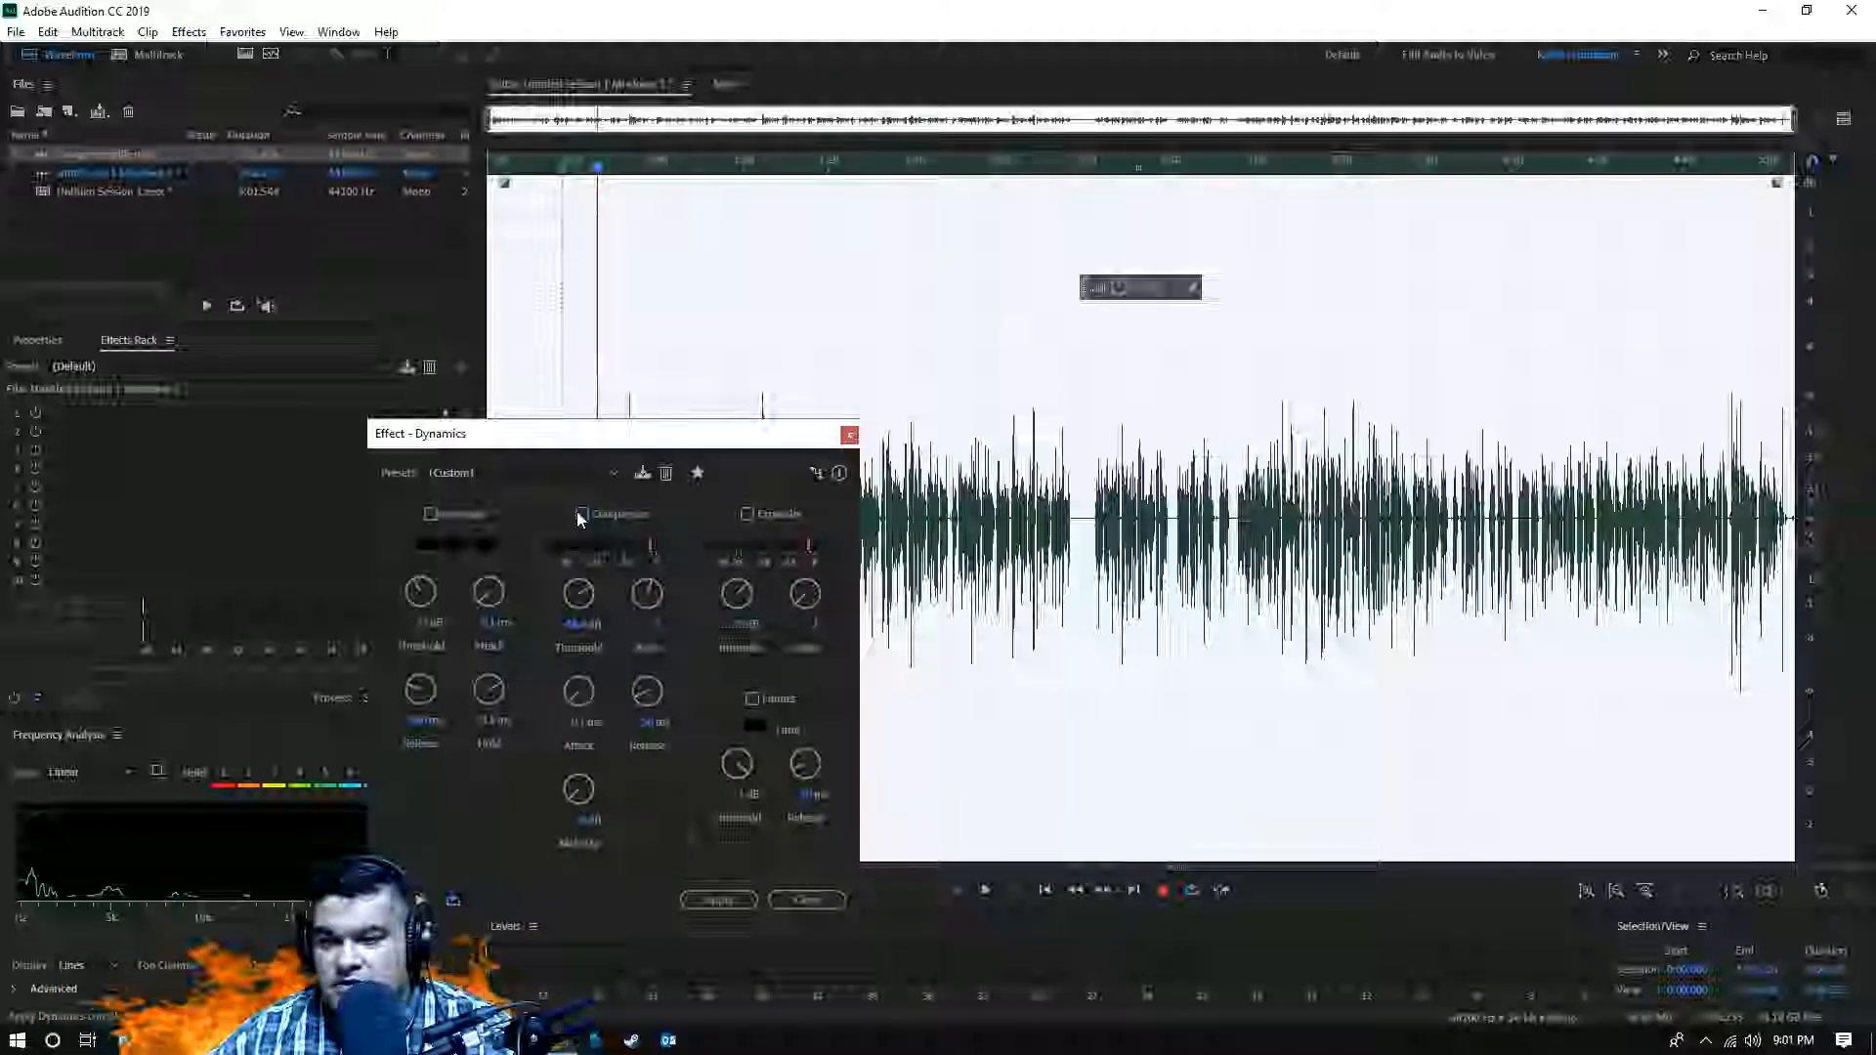
left_click(752, 700)
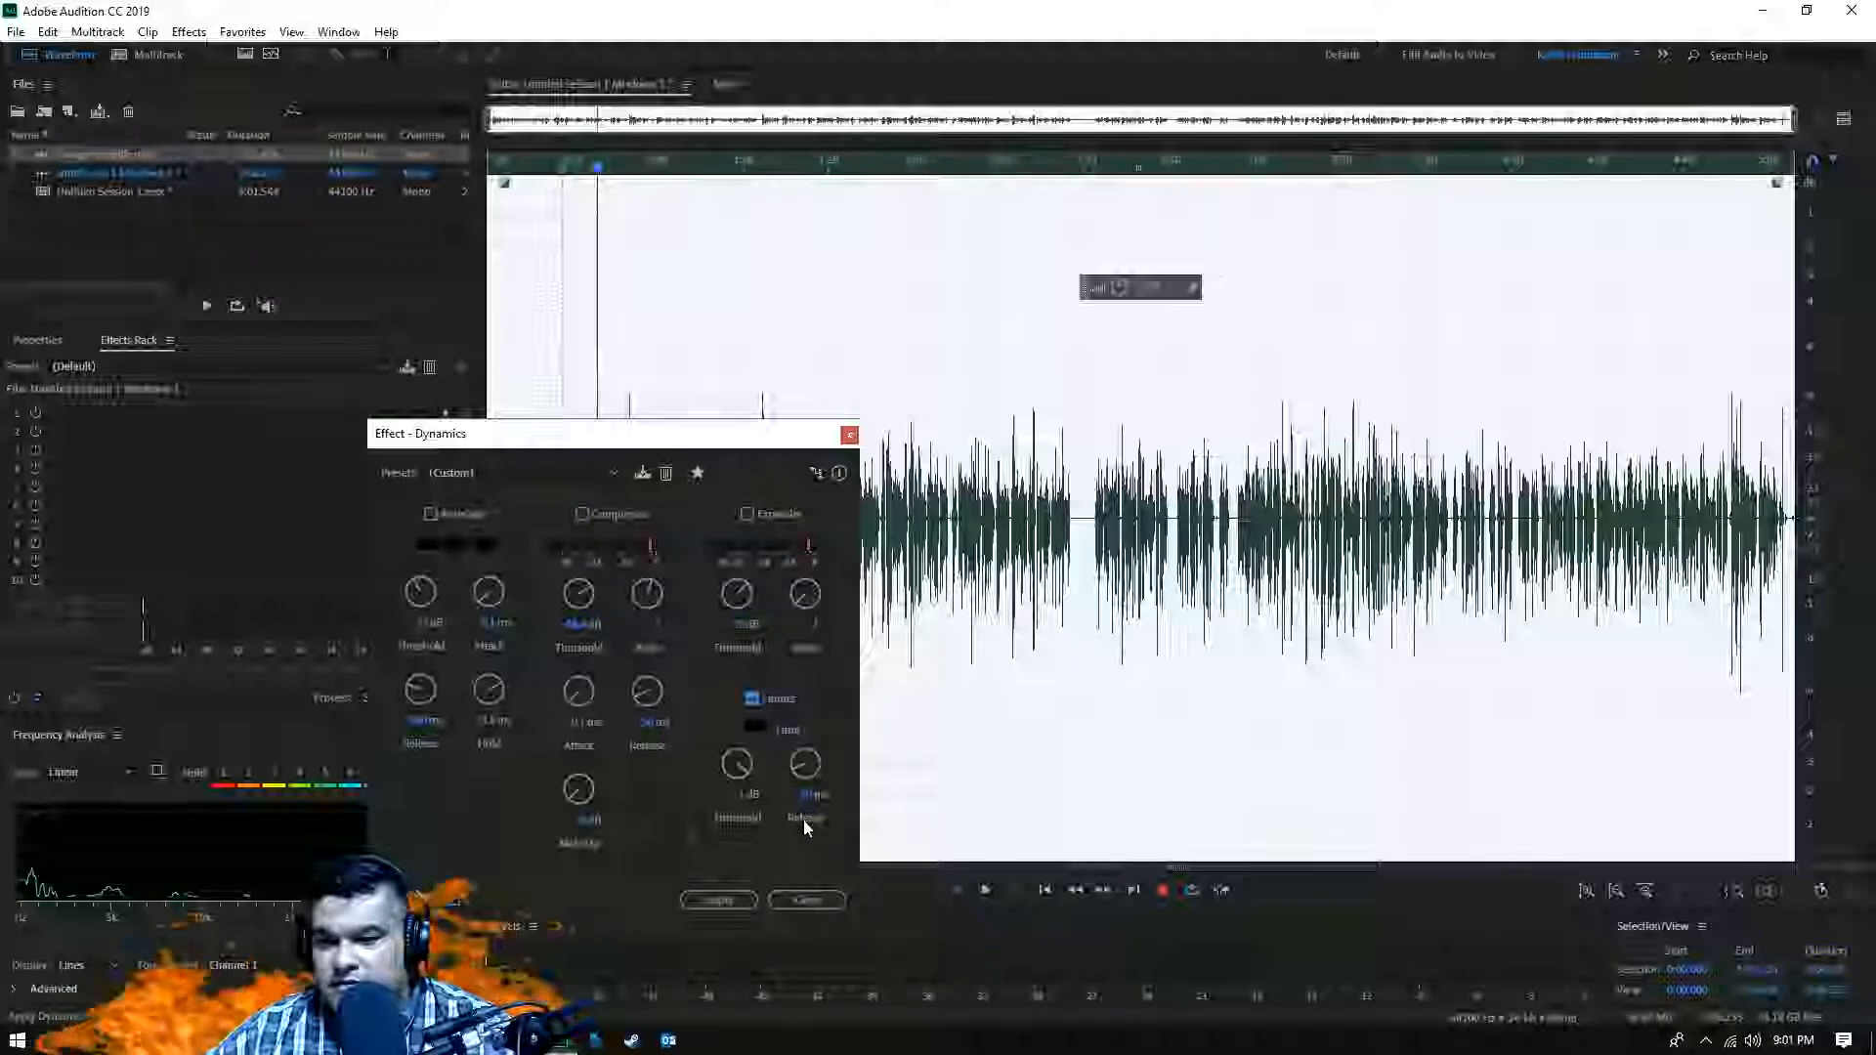
left_click(741, 795)
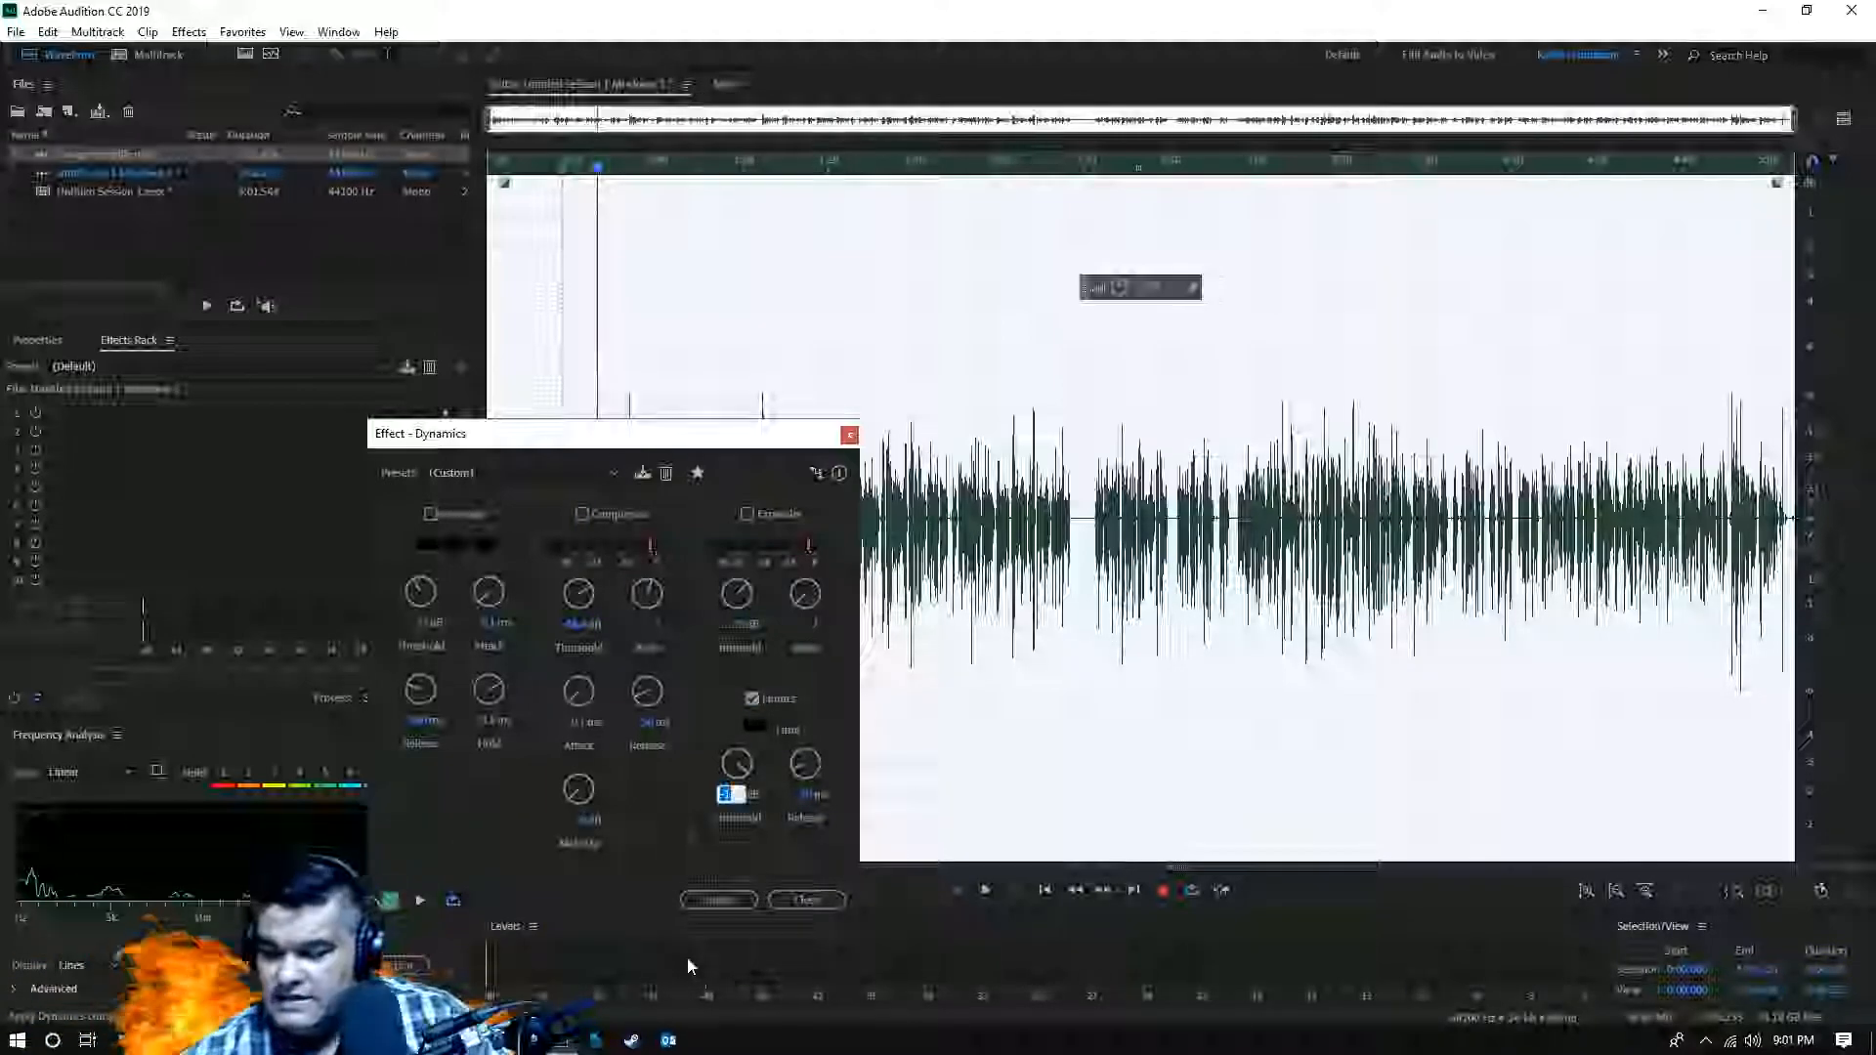
type("1")
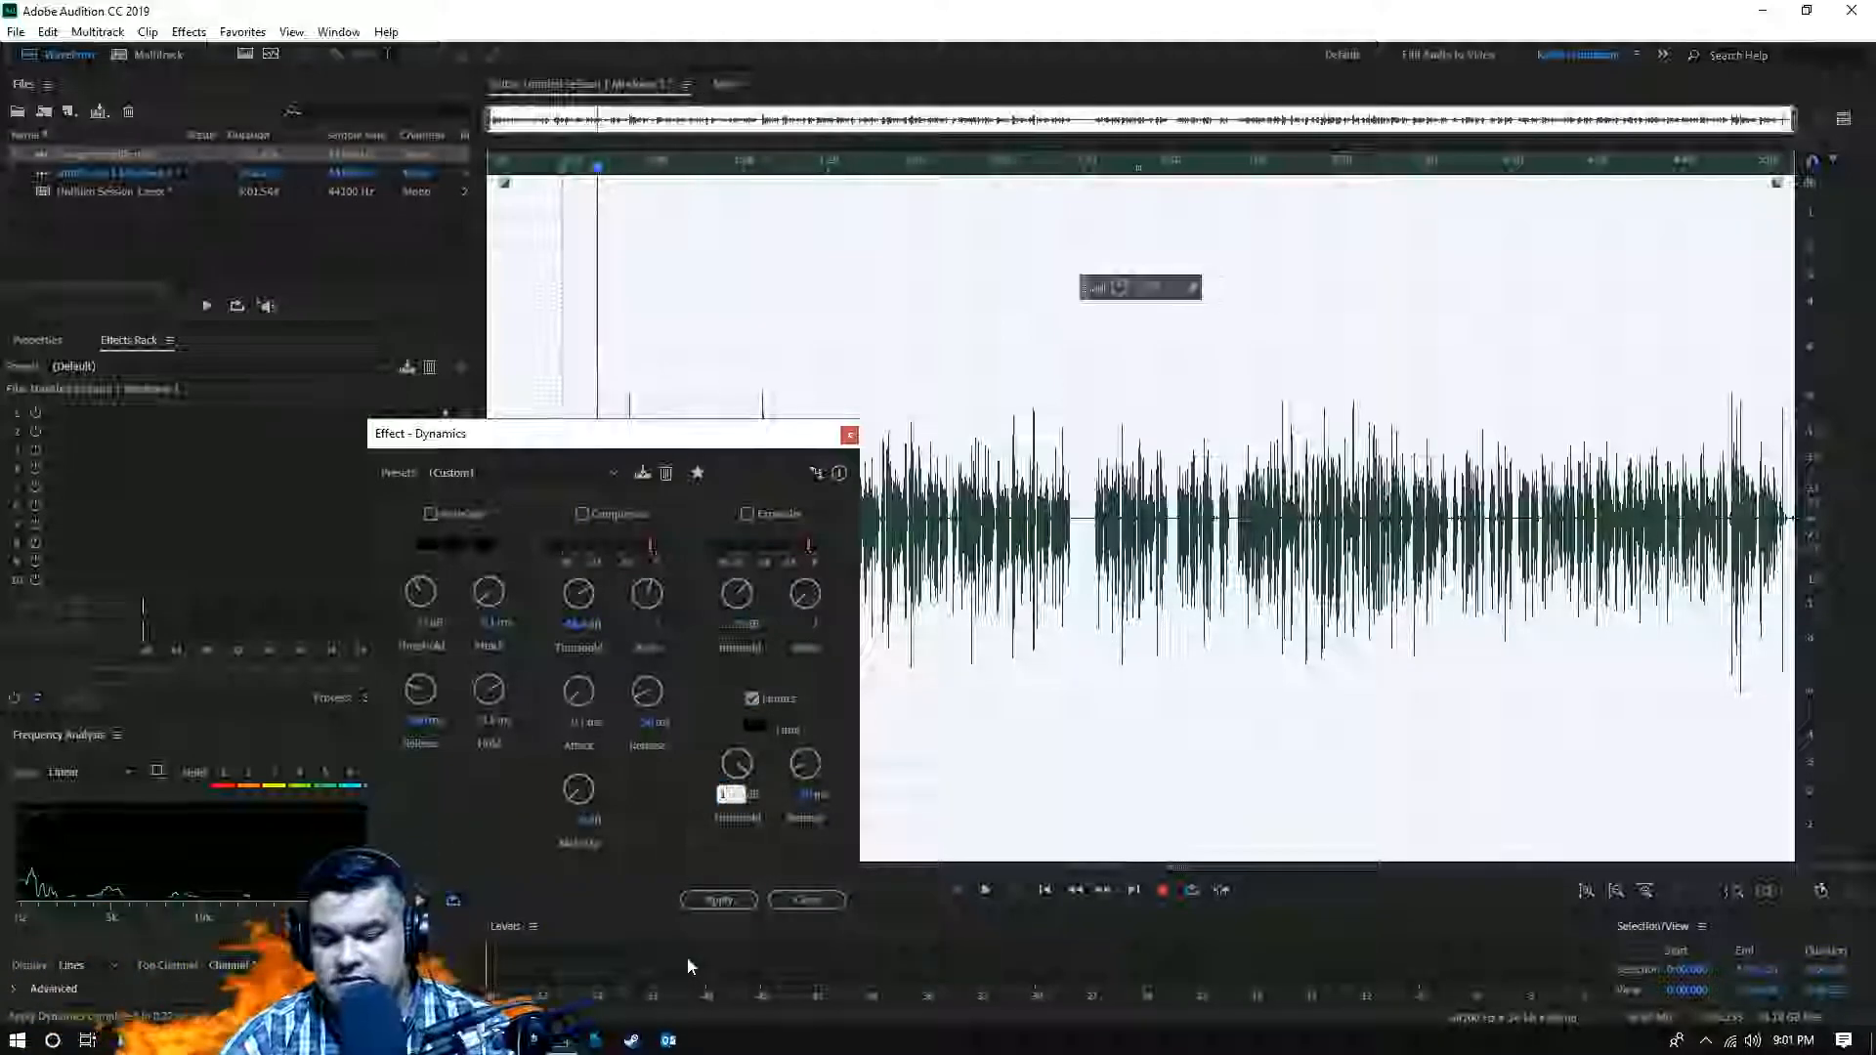
key("BackSpace")
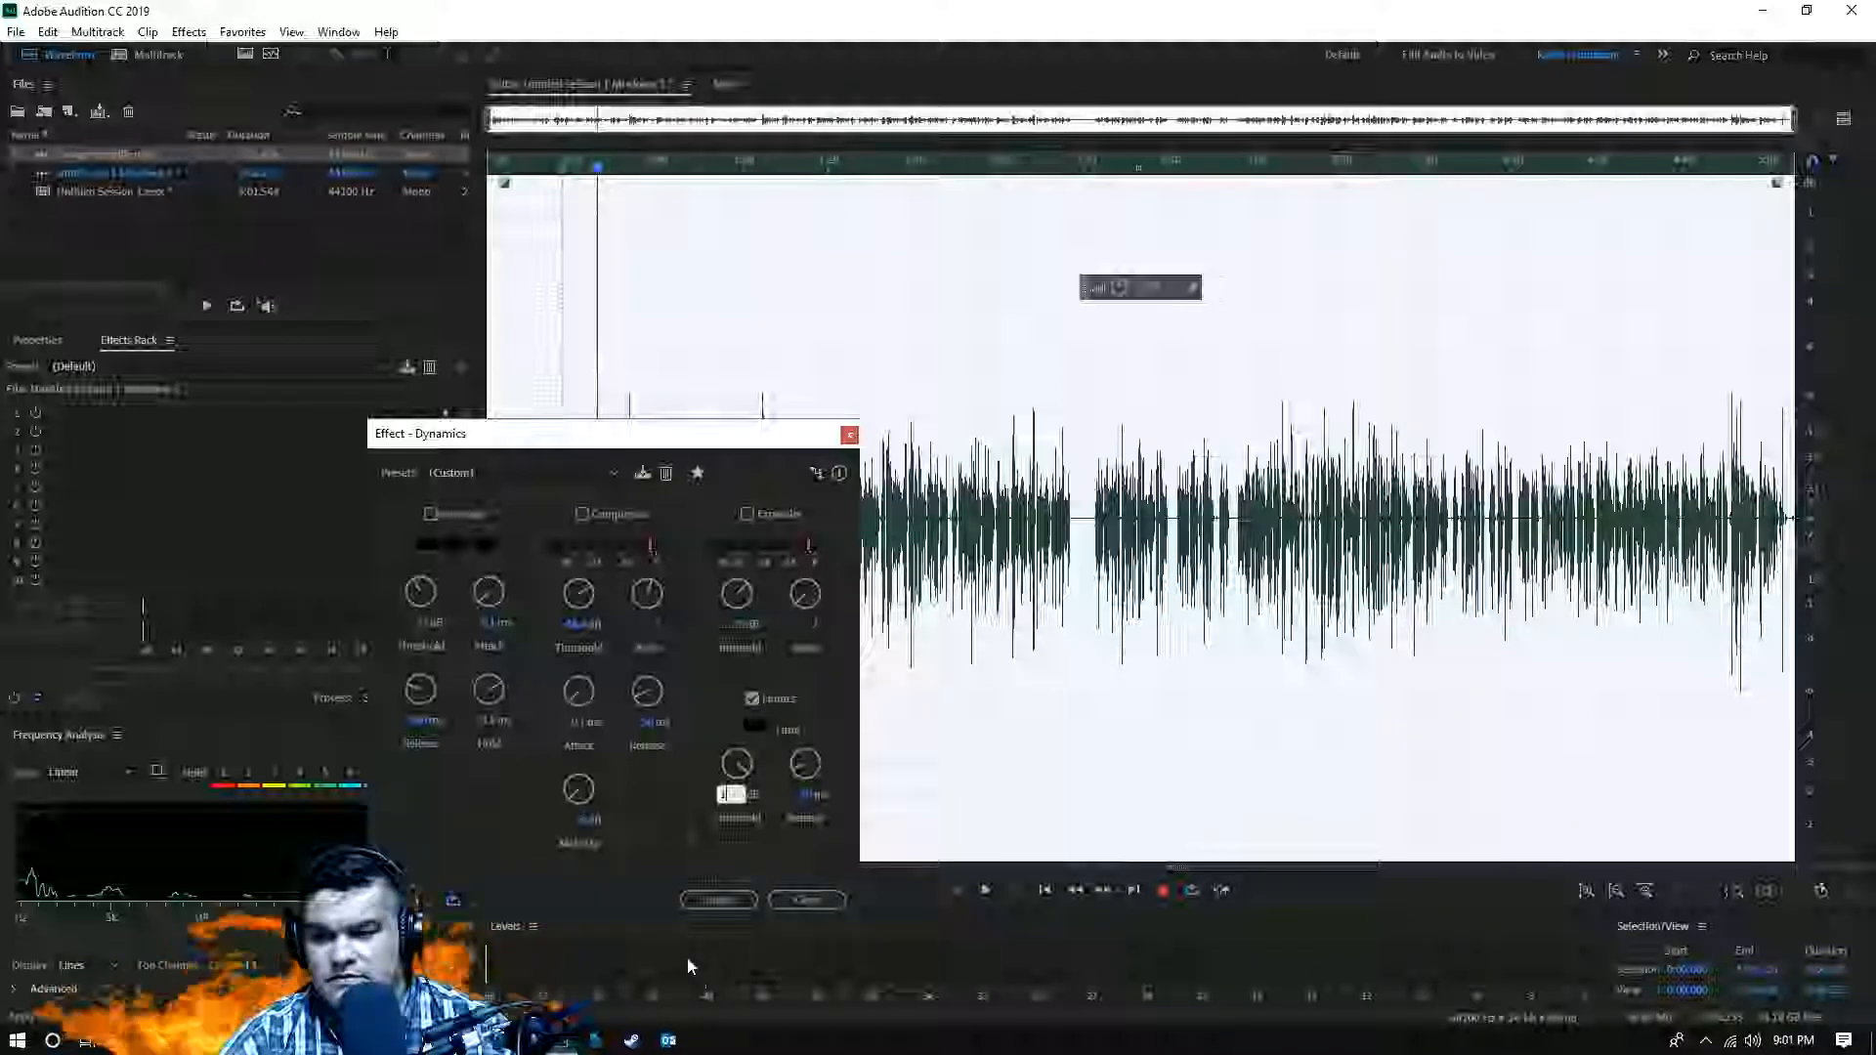
type("-16")
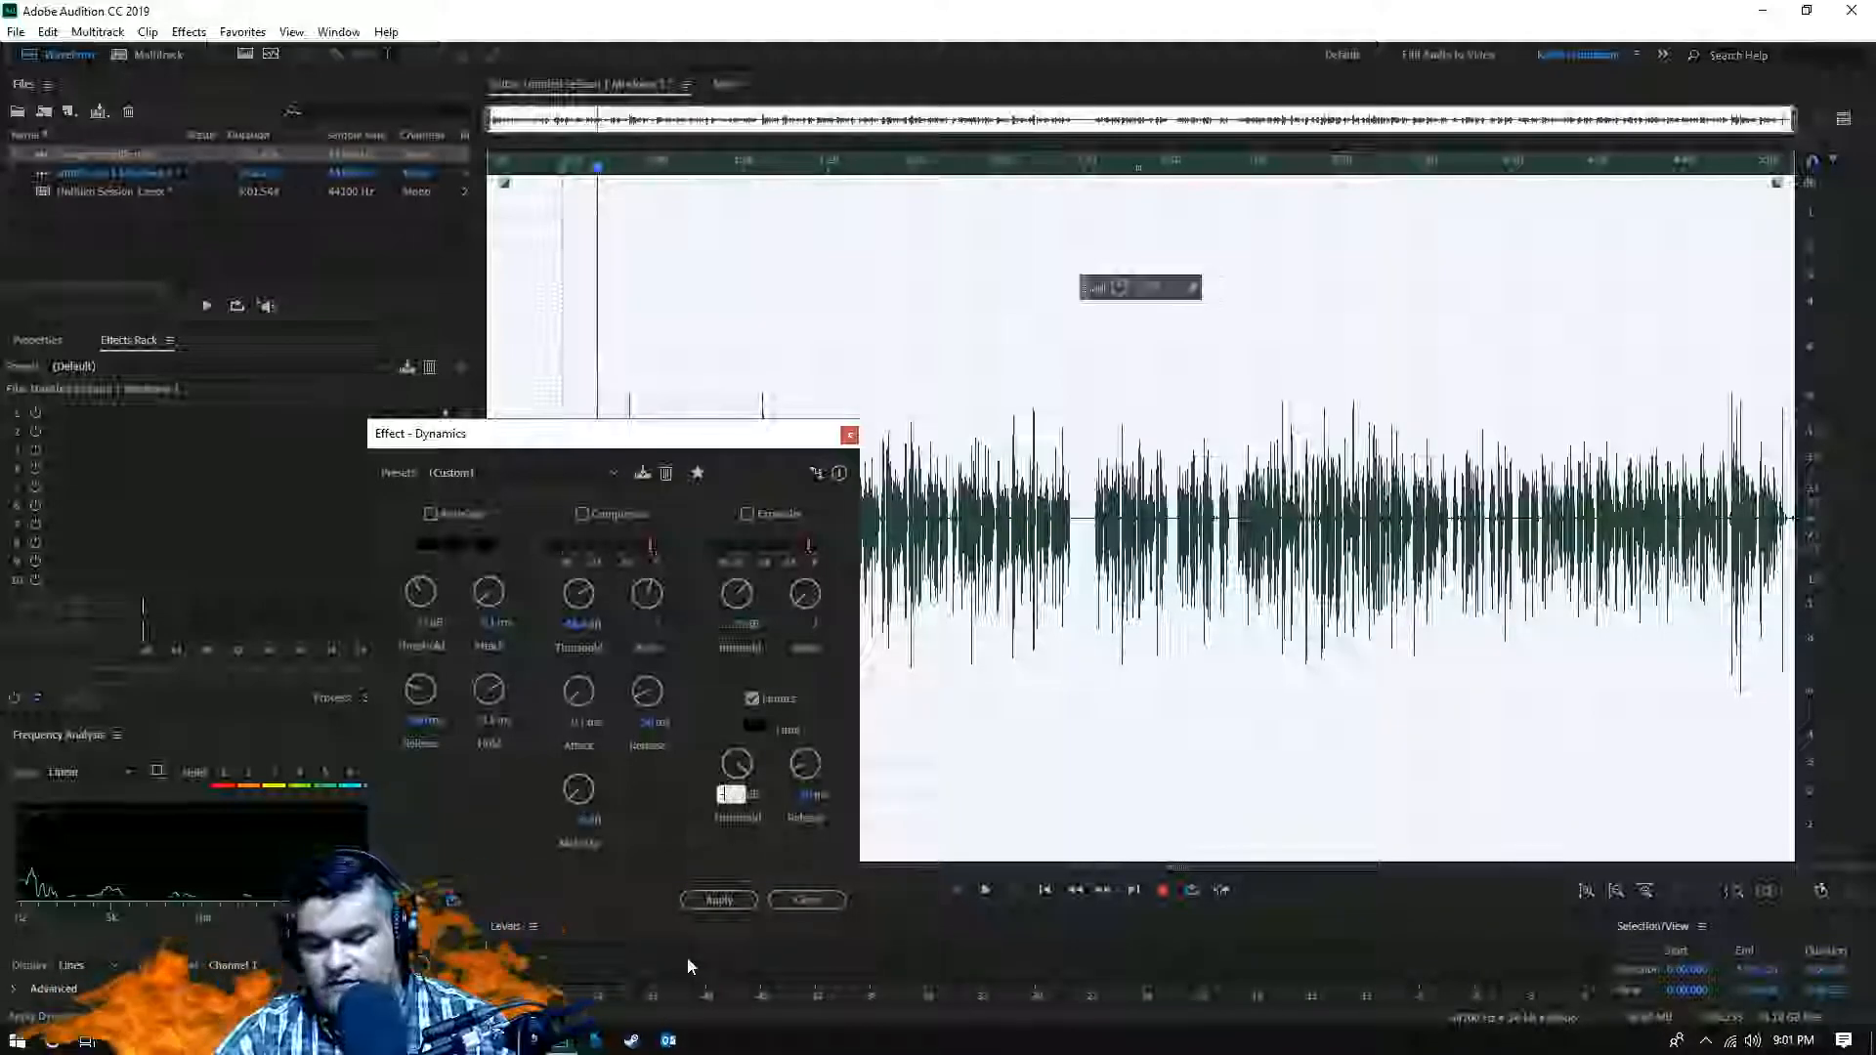
key("Return")
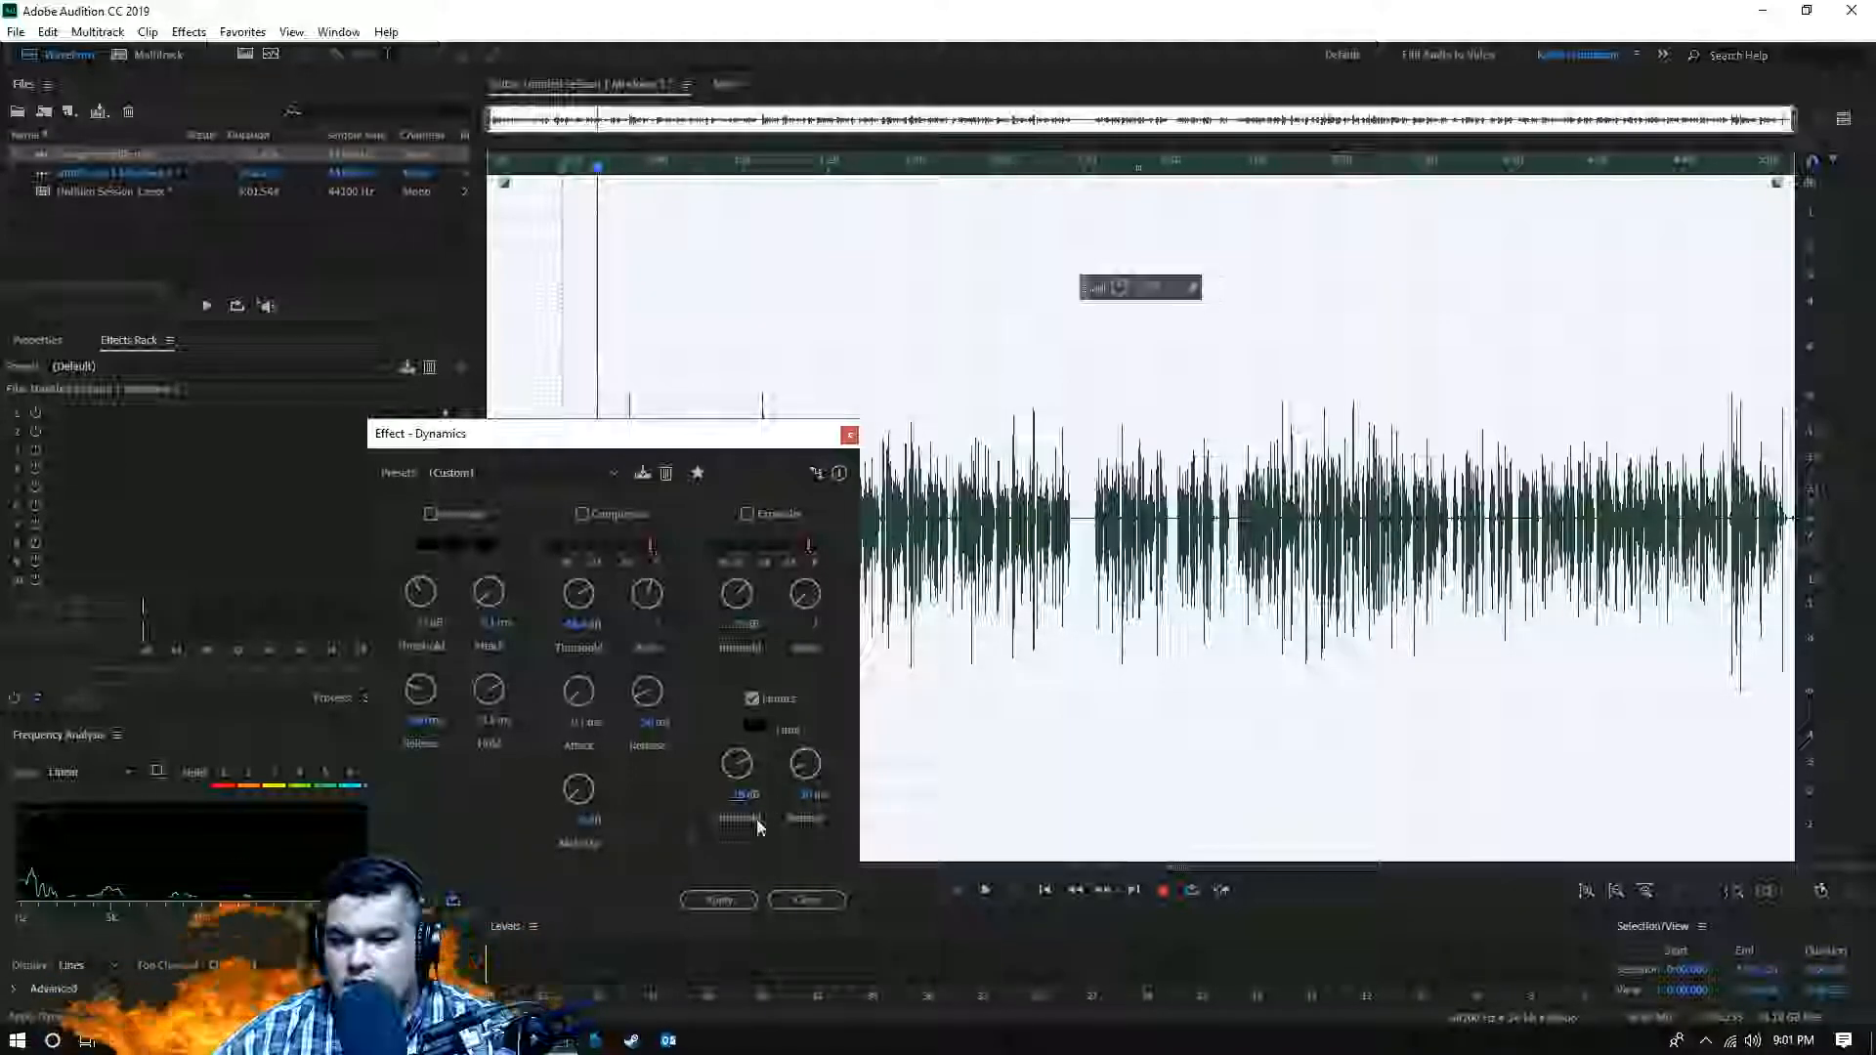
- Try applying the Dynamics limiter to the entire waveform, and undo it
left_click(723, 907)
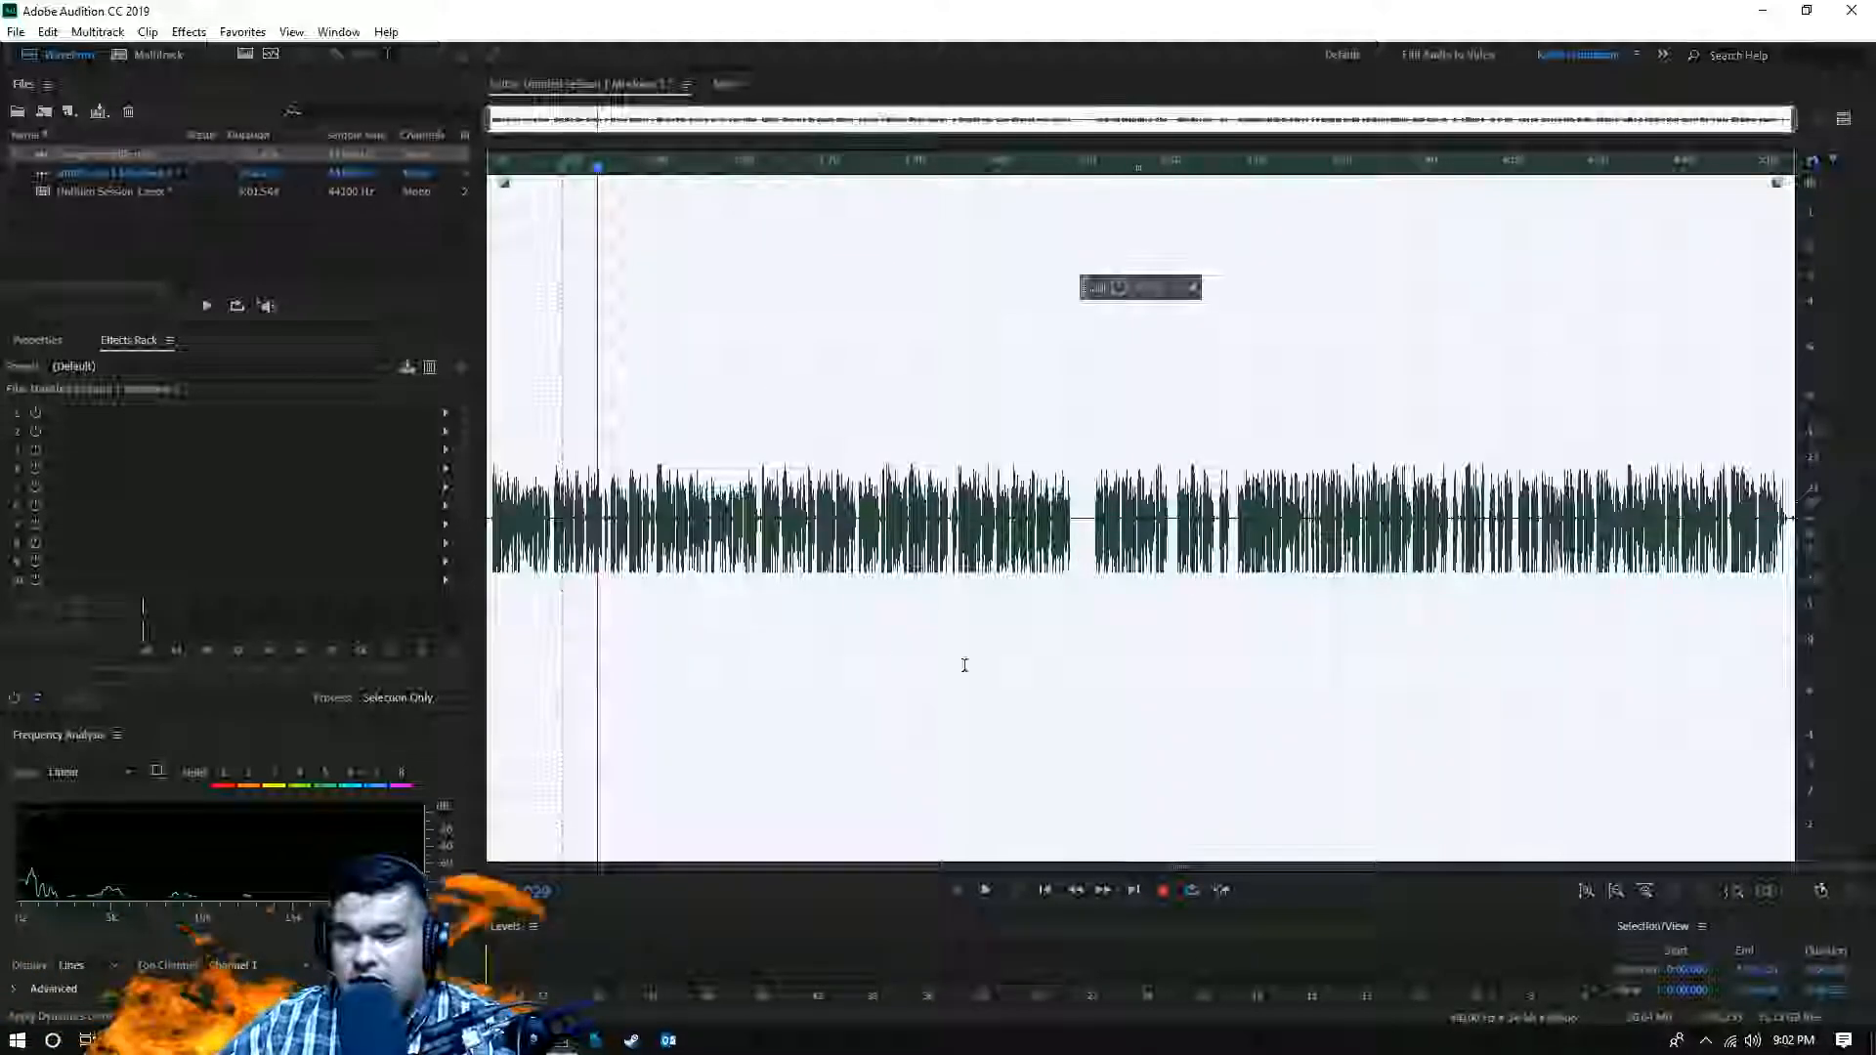
left_click(48, 31)
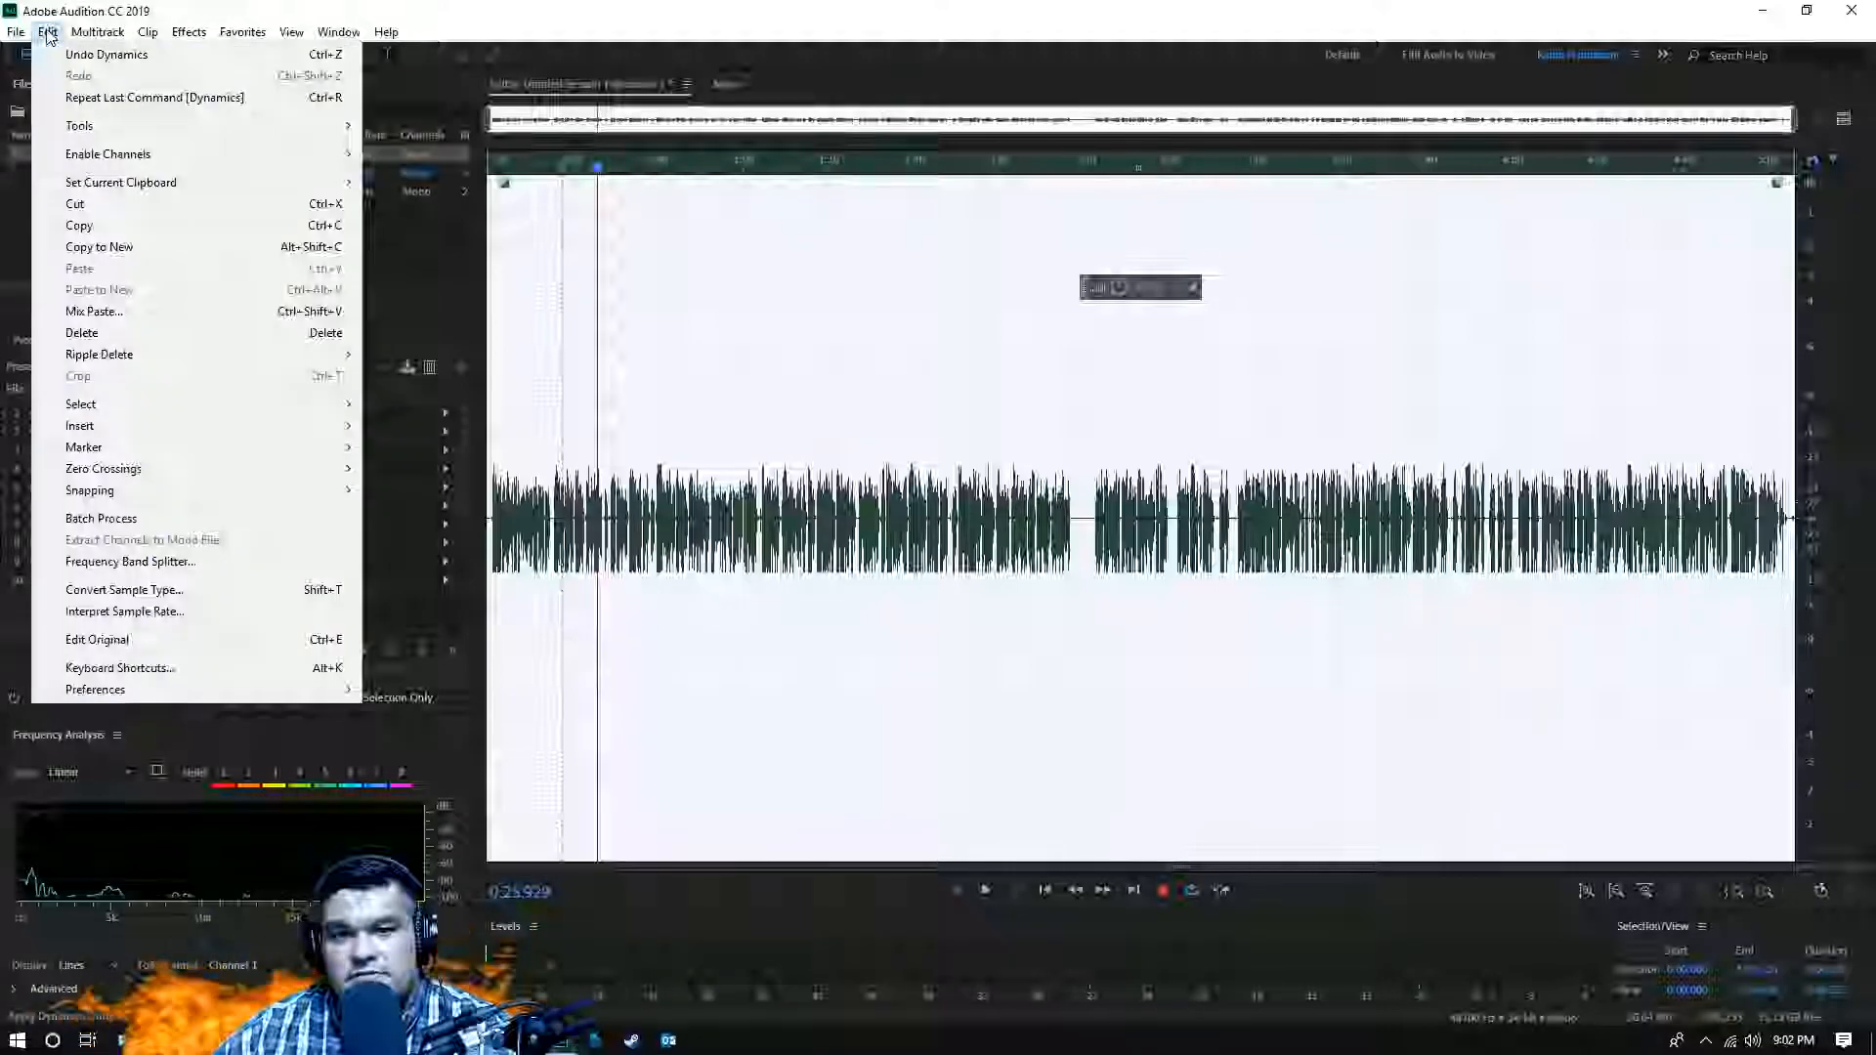
left_click(105, 55)
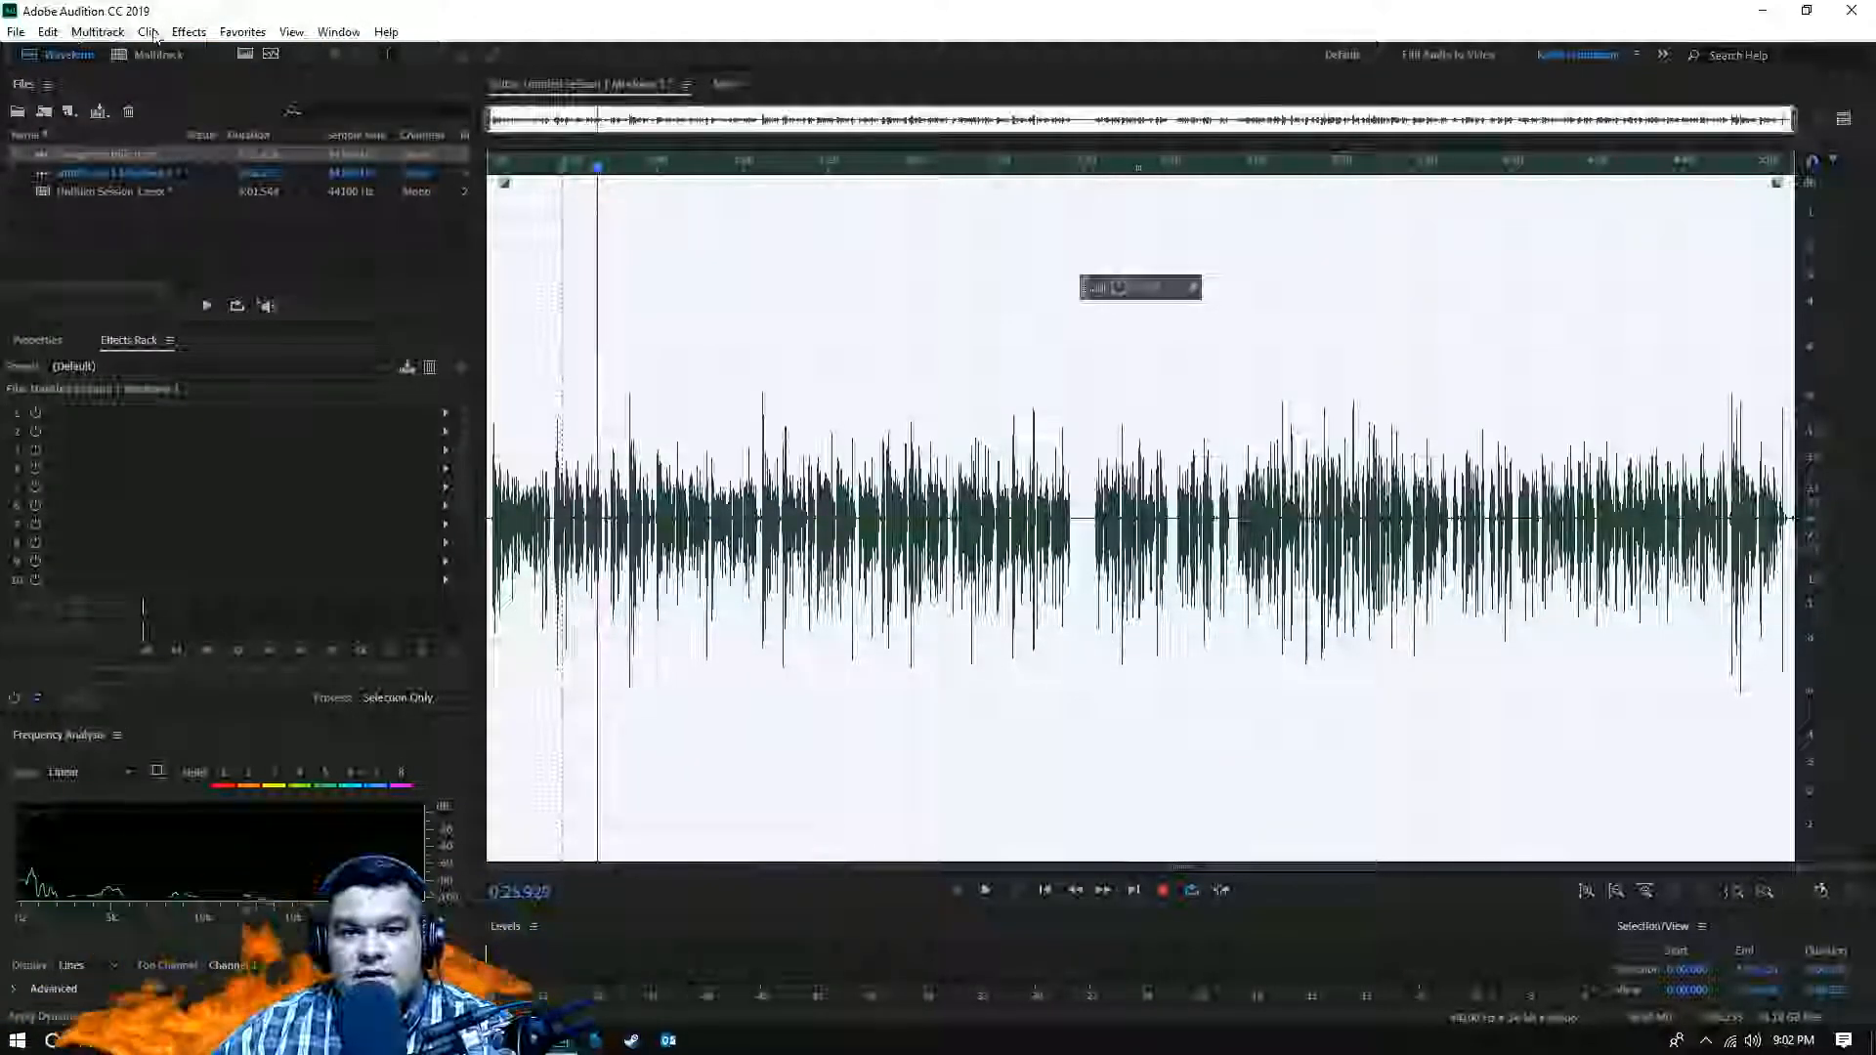
- Reopen the Dynamics effect, replace the limiter with the compressor, set the compressor threshold to -17 dB, and apply it to the waveform
left_click(200, 34)
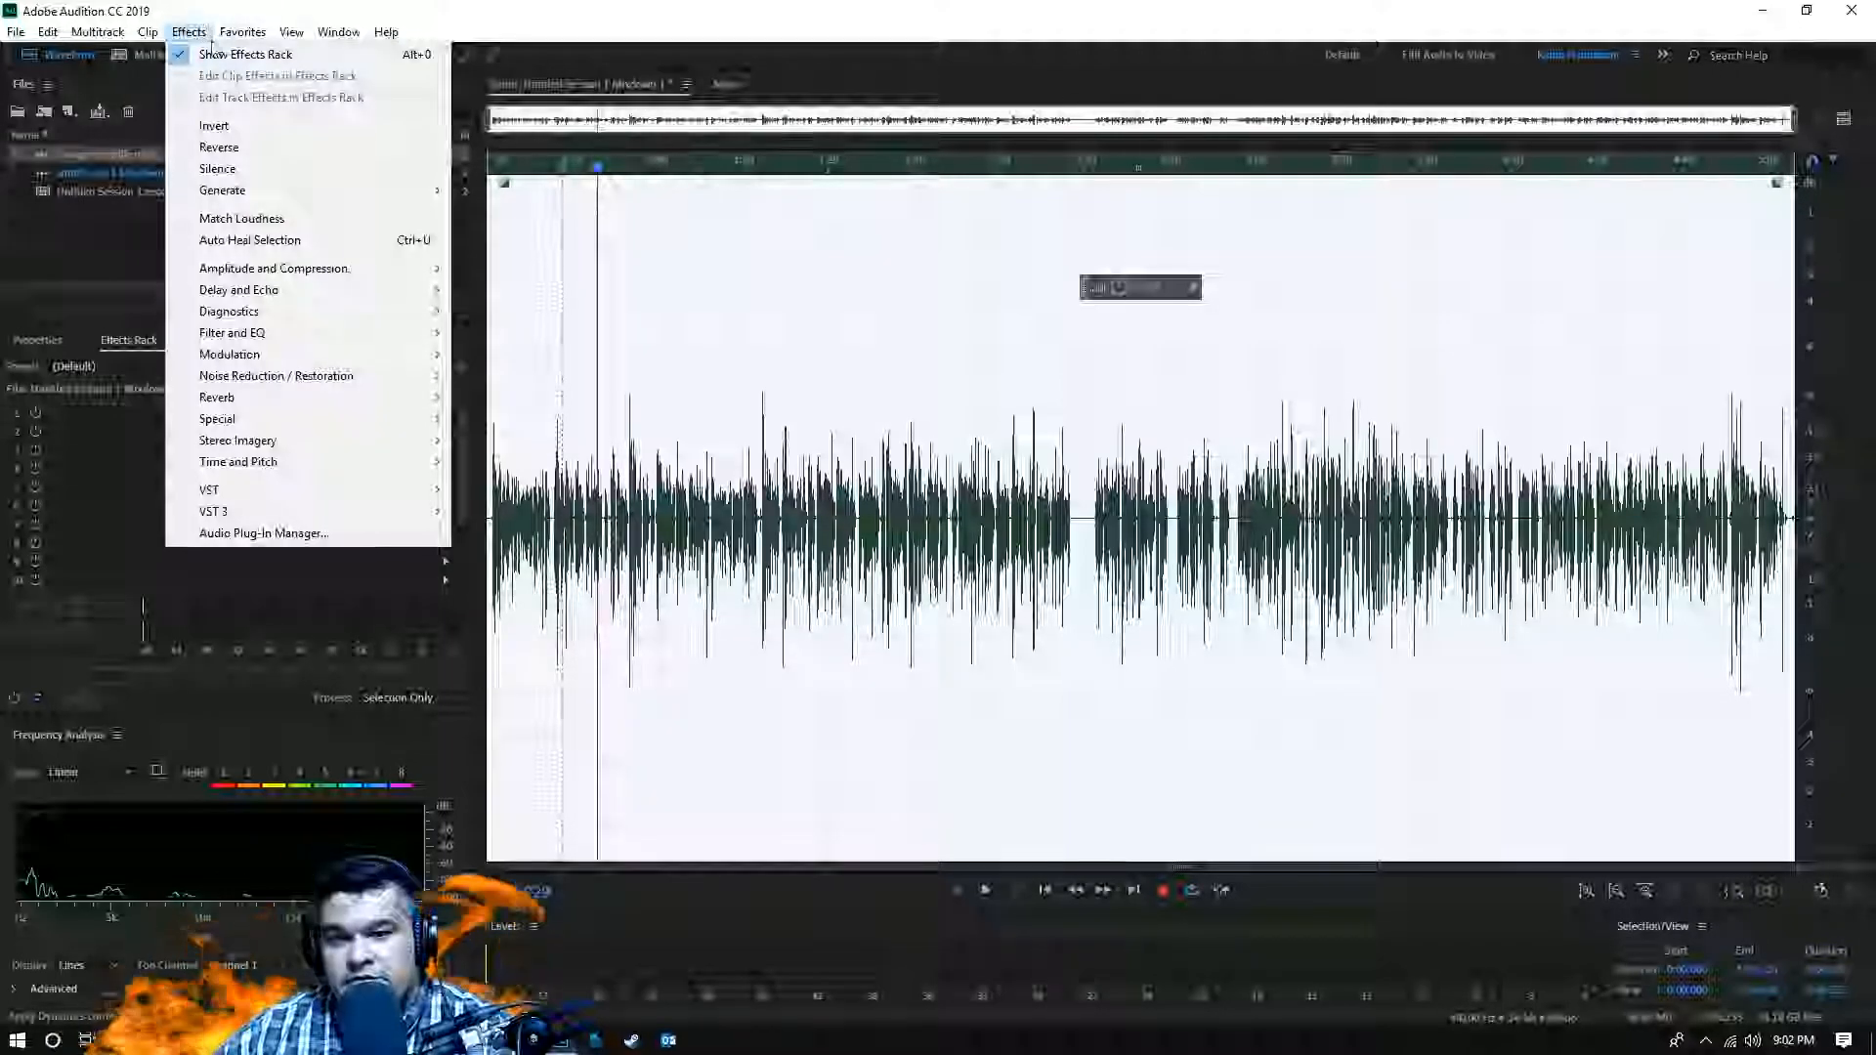
mouse_move(285, 272)
left_click(518, 332)
left_click(760, 702)
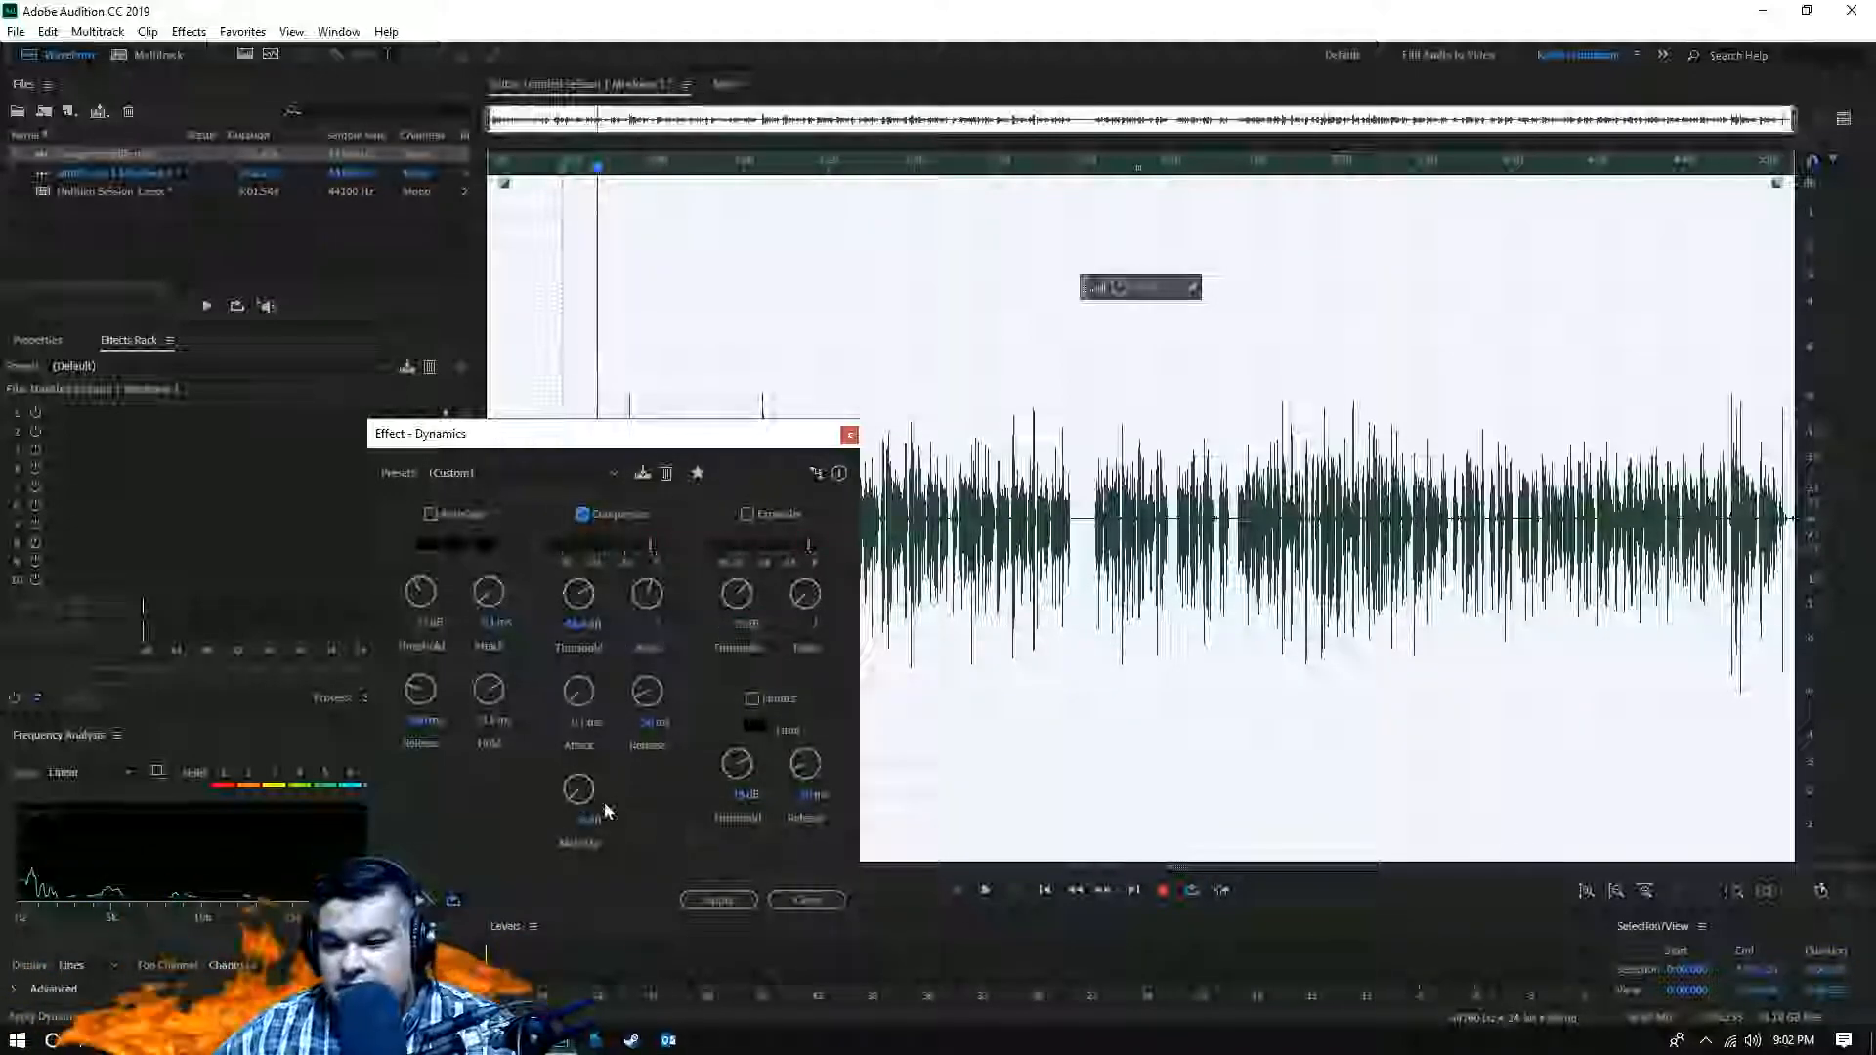
left_click(582, 630)
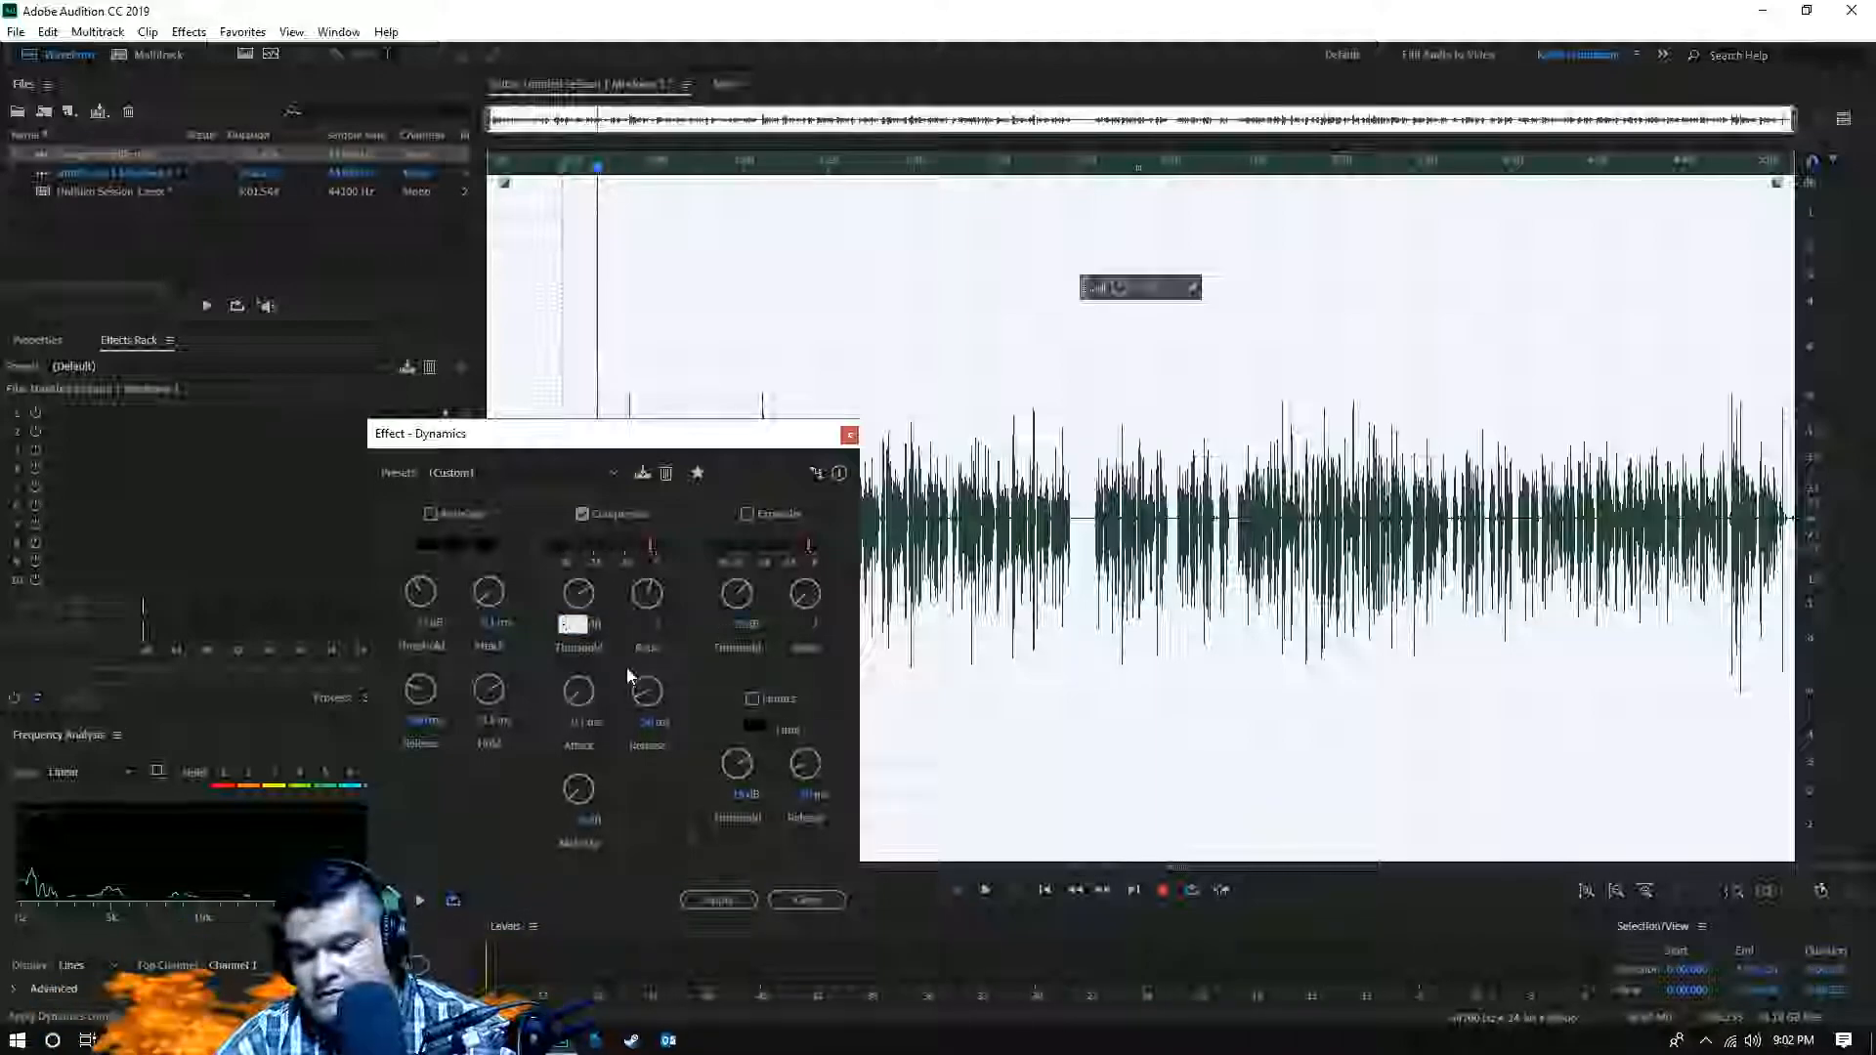
type("-17 dB")
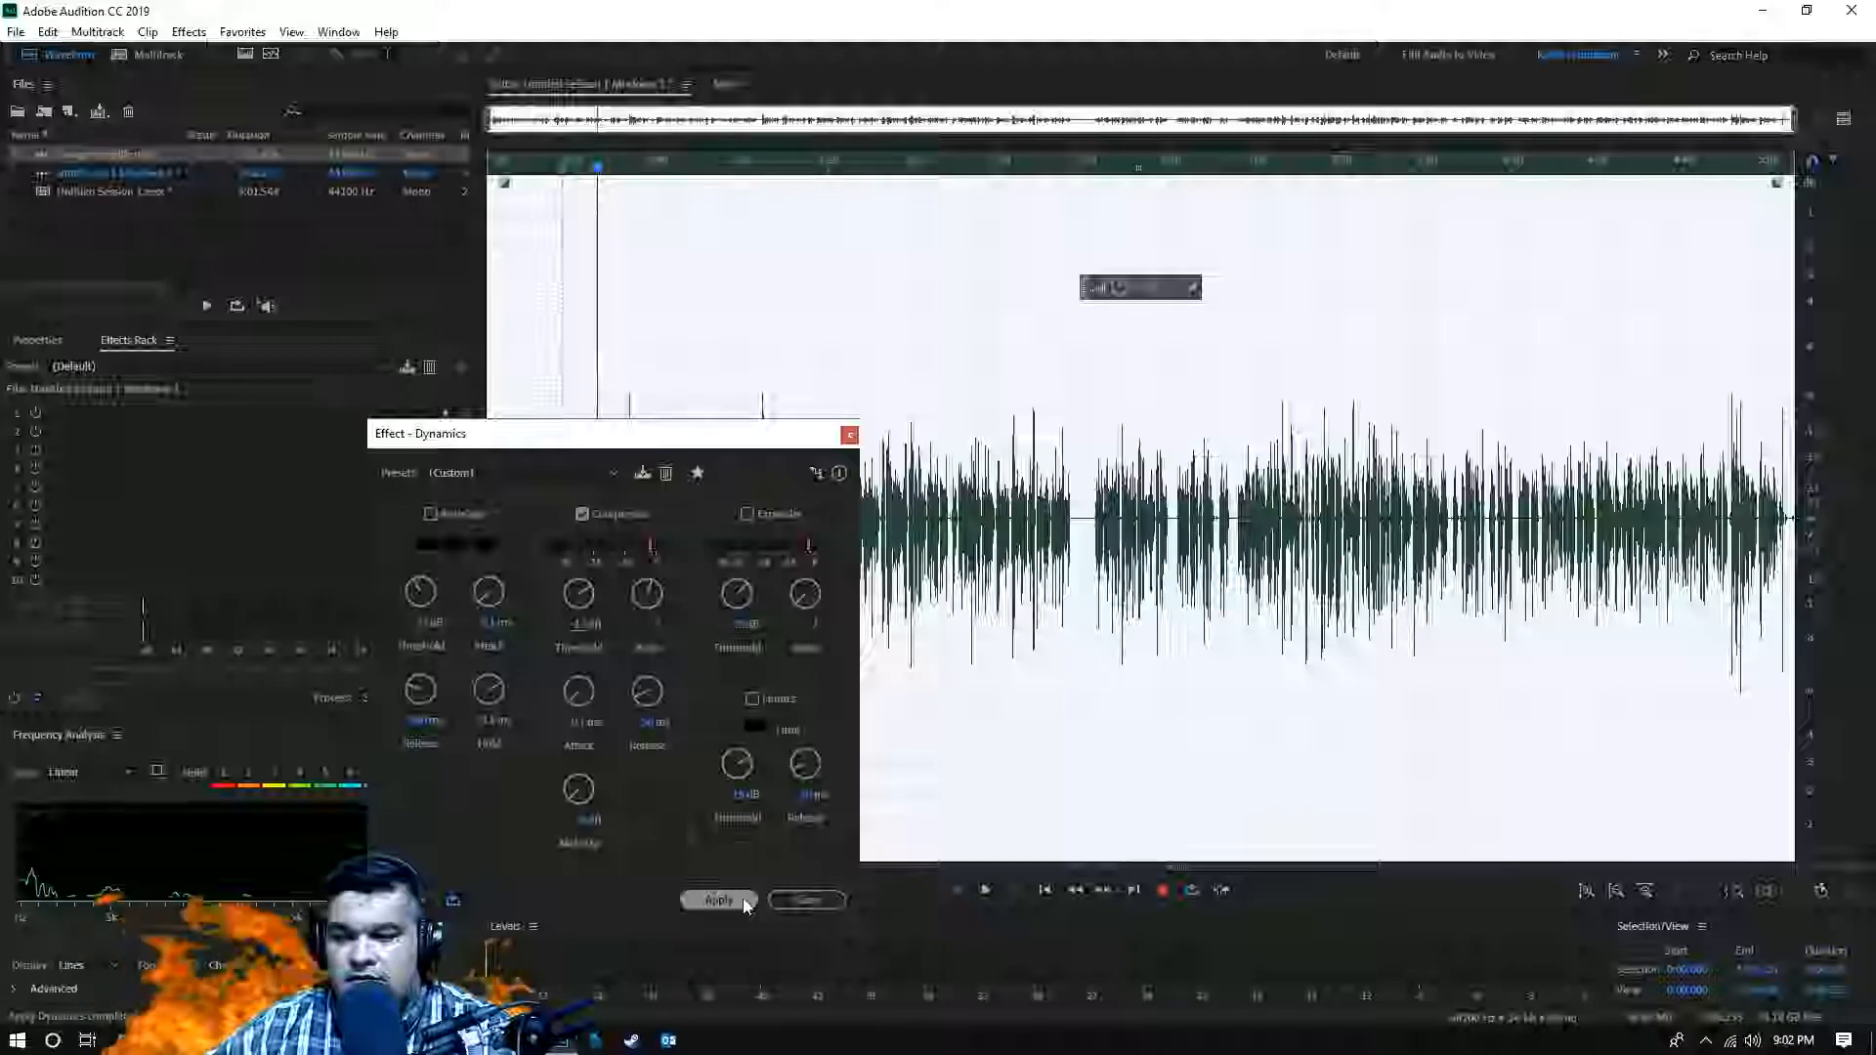
left_click(743, 902)
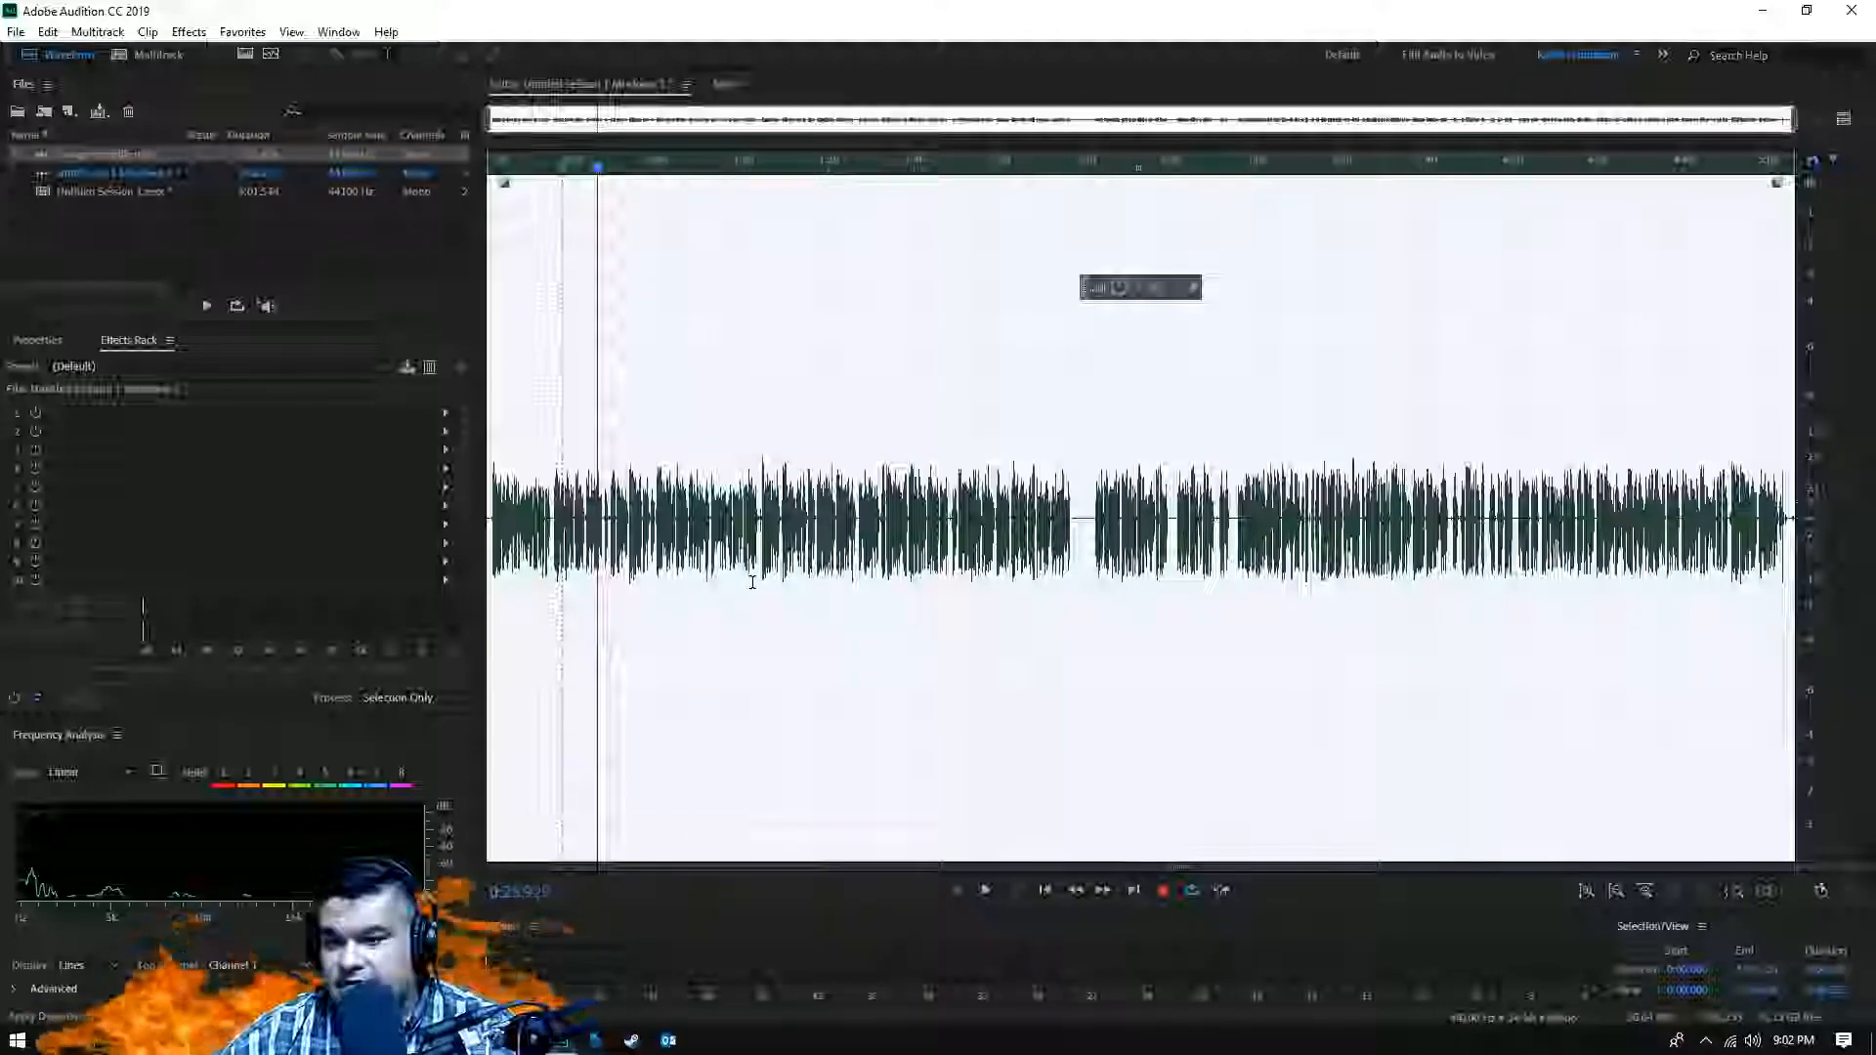
- Play back a stretch of the compressed waveform to check its loudness, then pause playback
left_click(1615, 891)
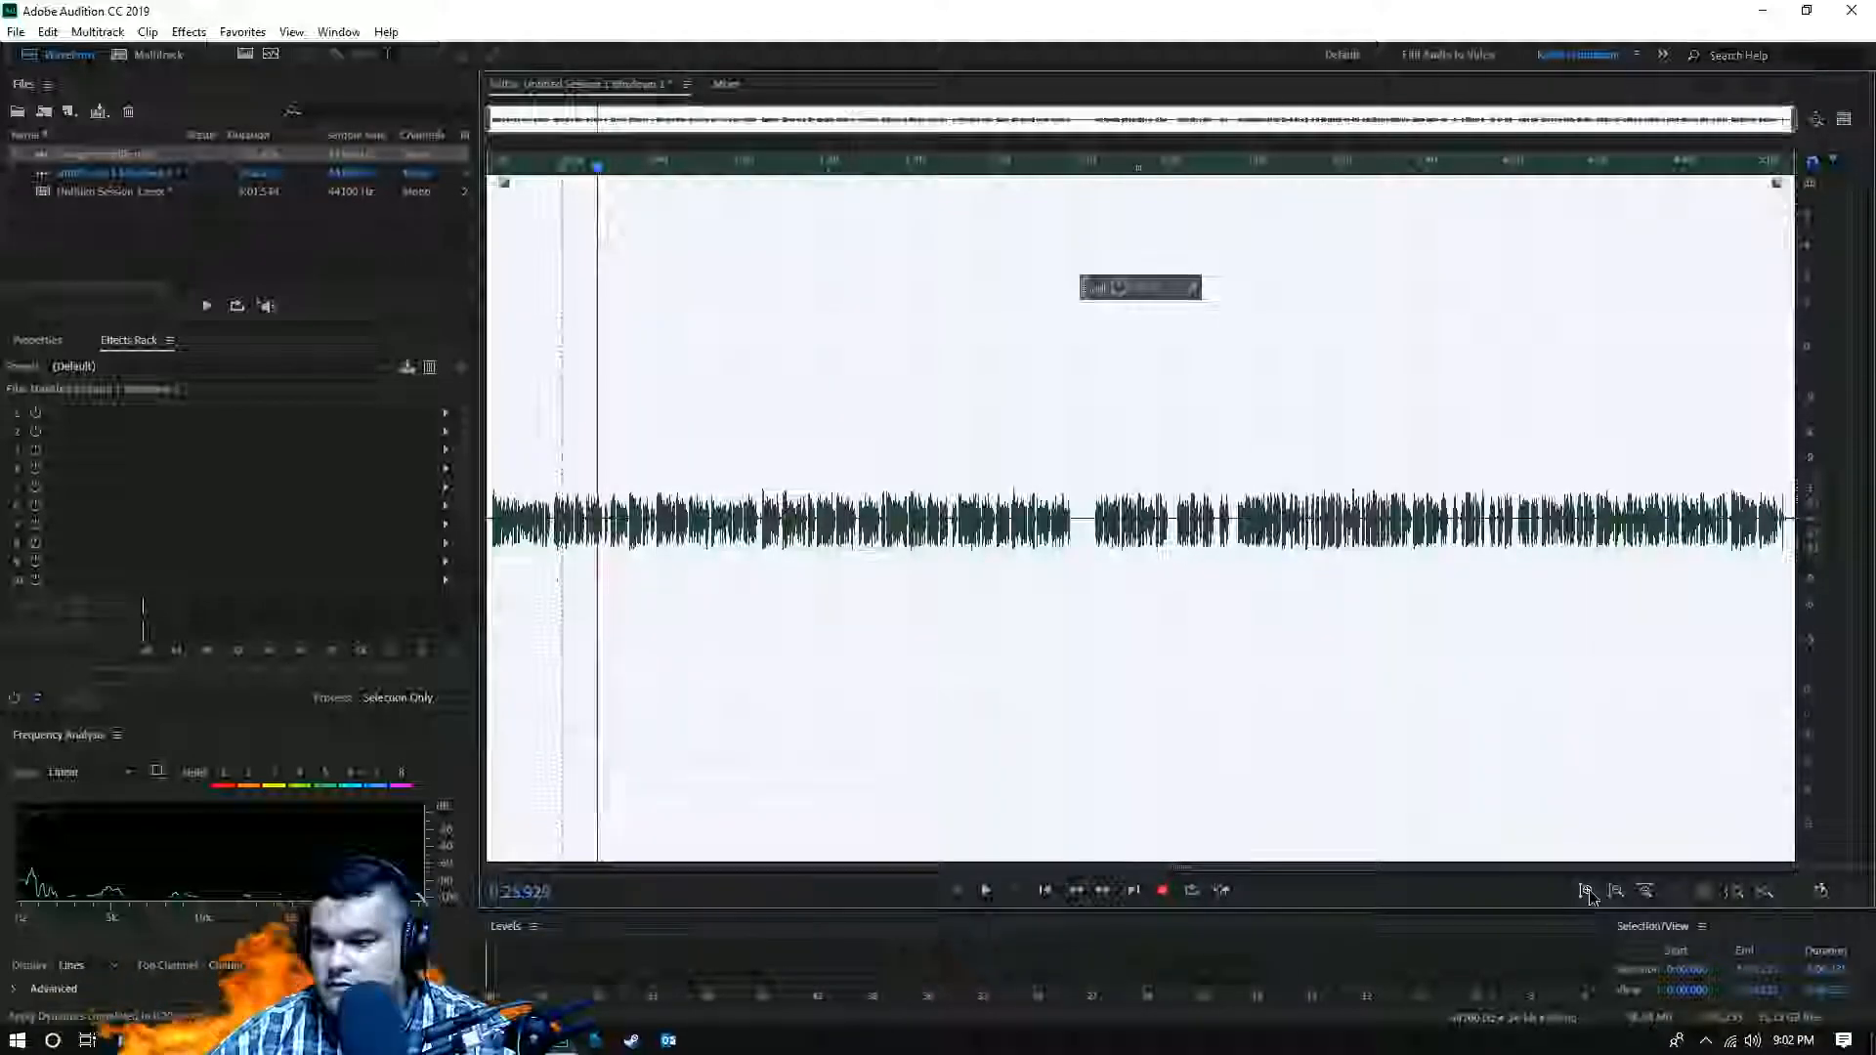
left_click(1587, 890)
left_click(1587, 891)
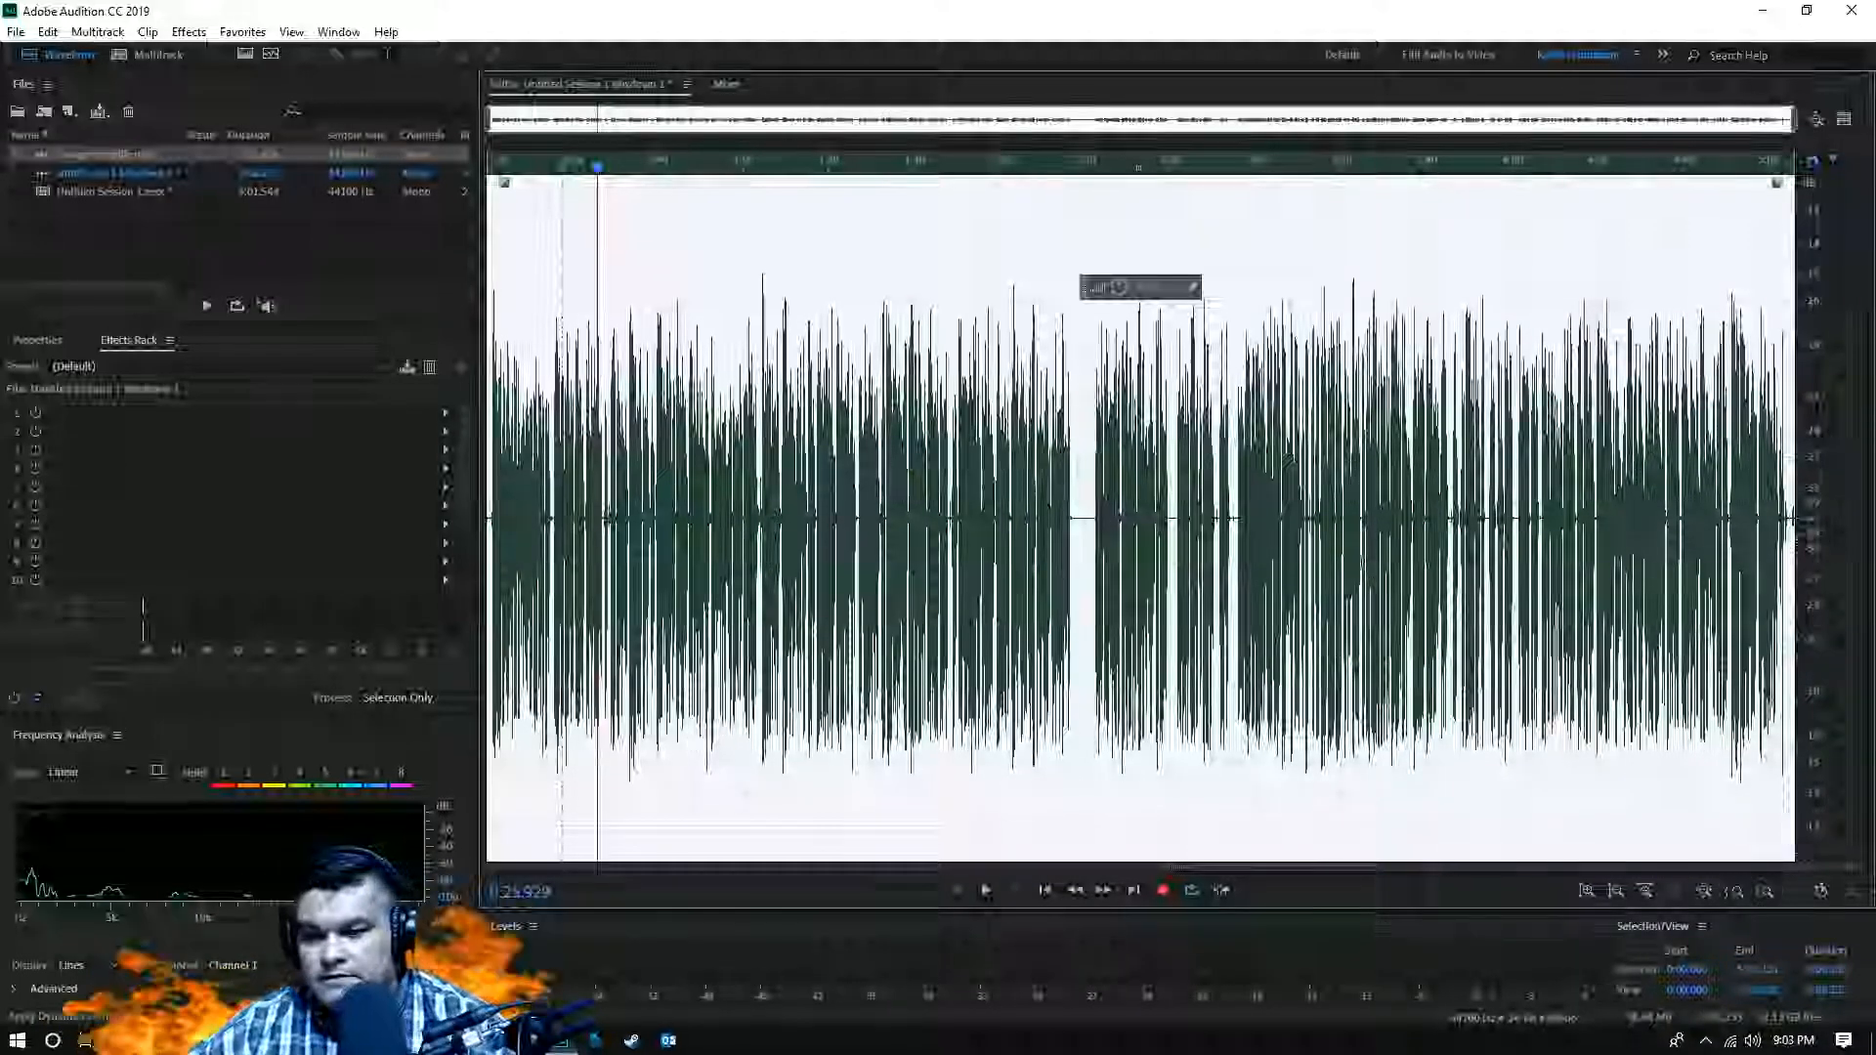
left_click(1615, 892)
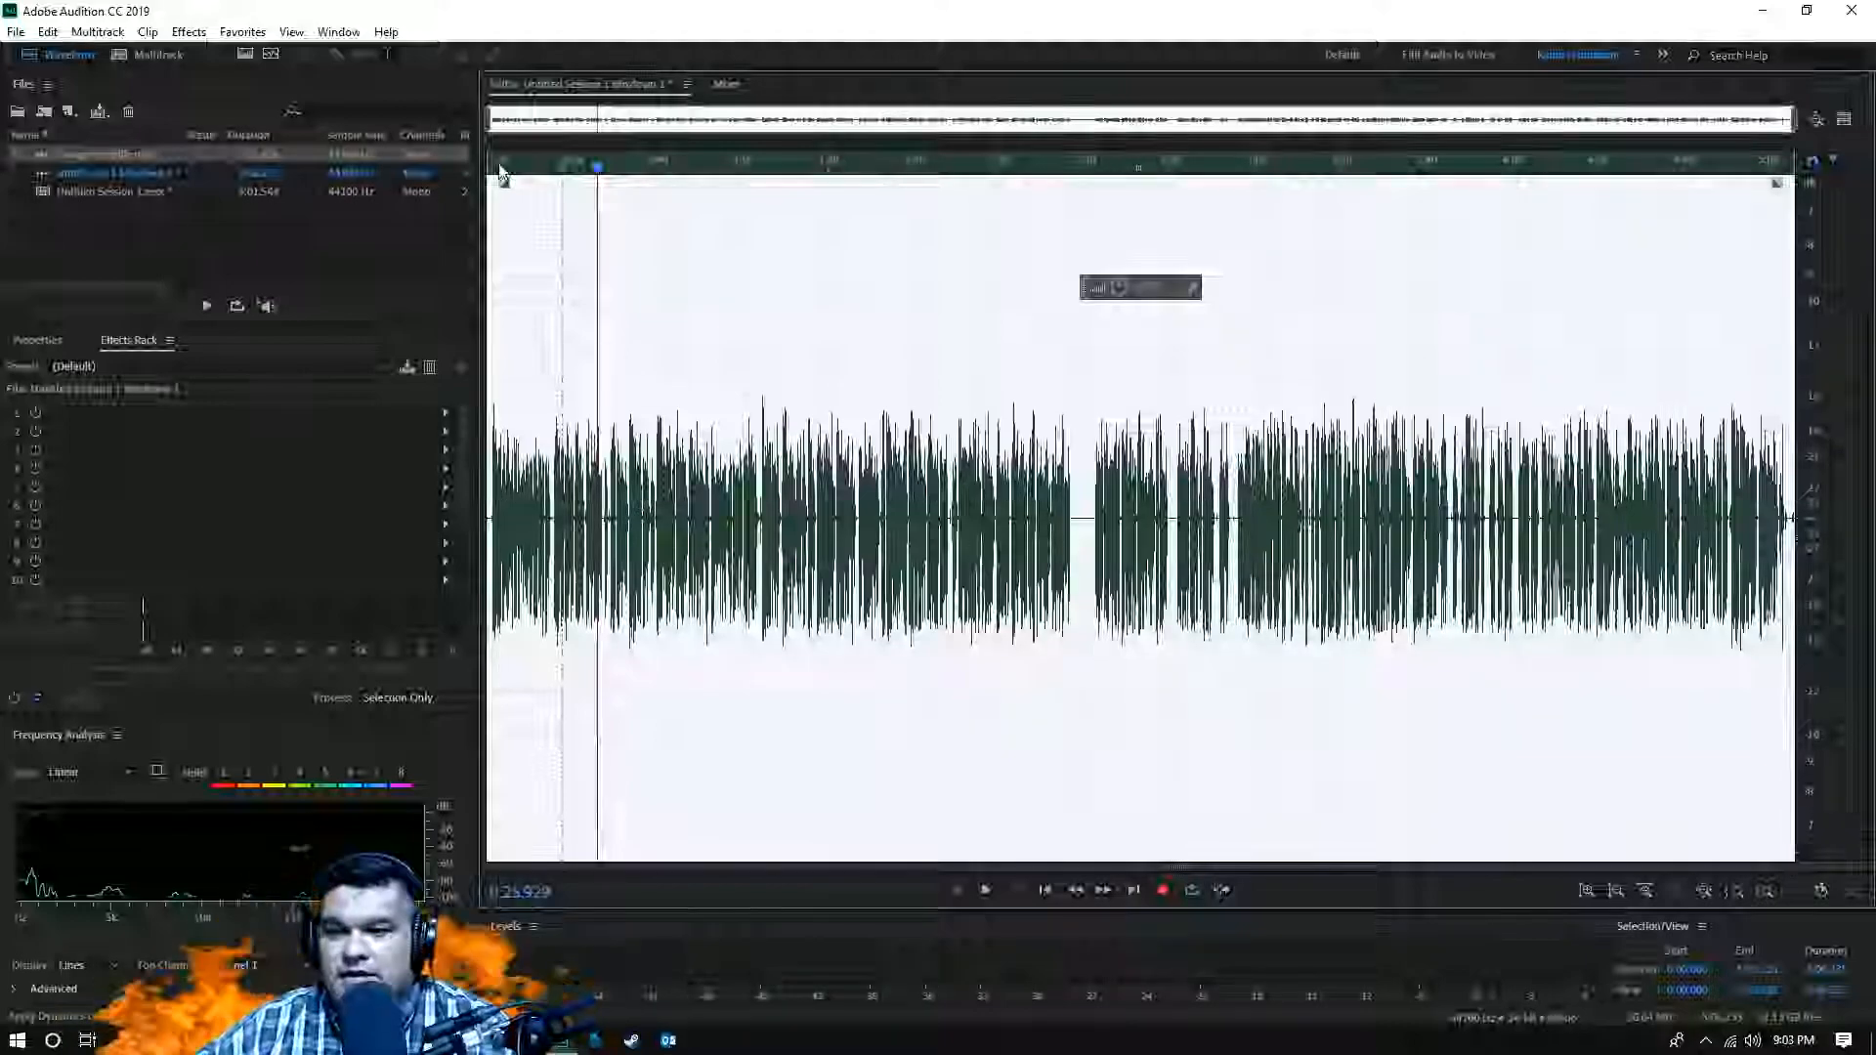
left_click(976, 888)
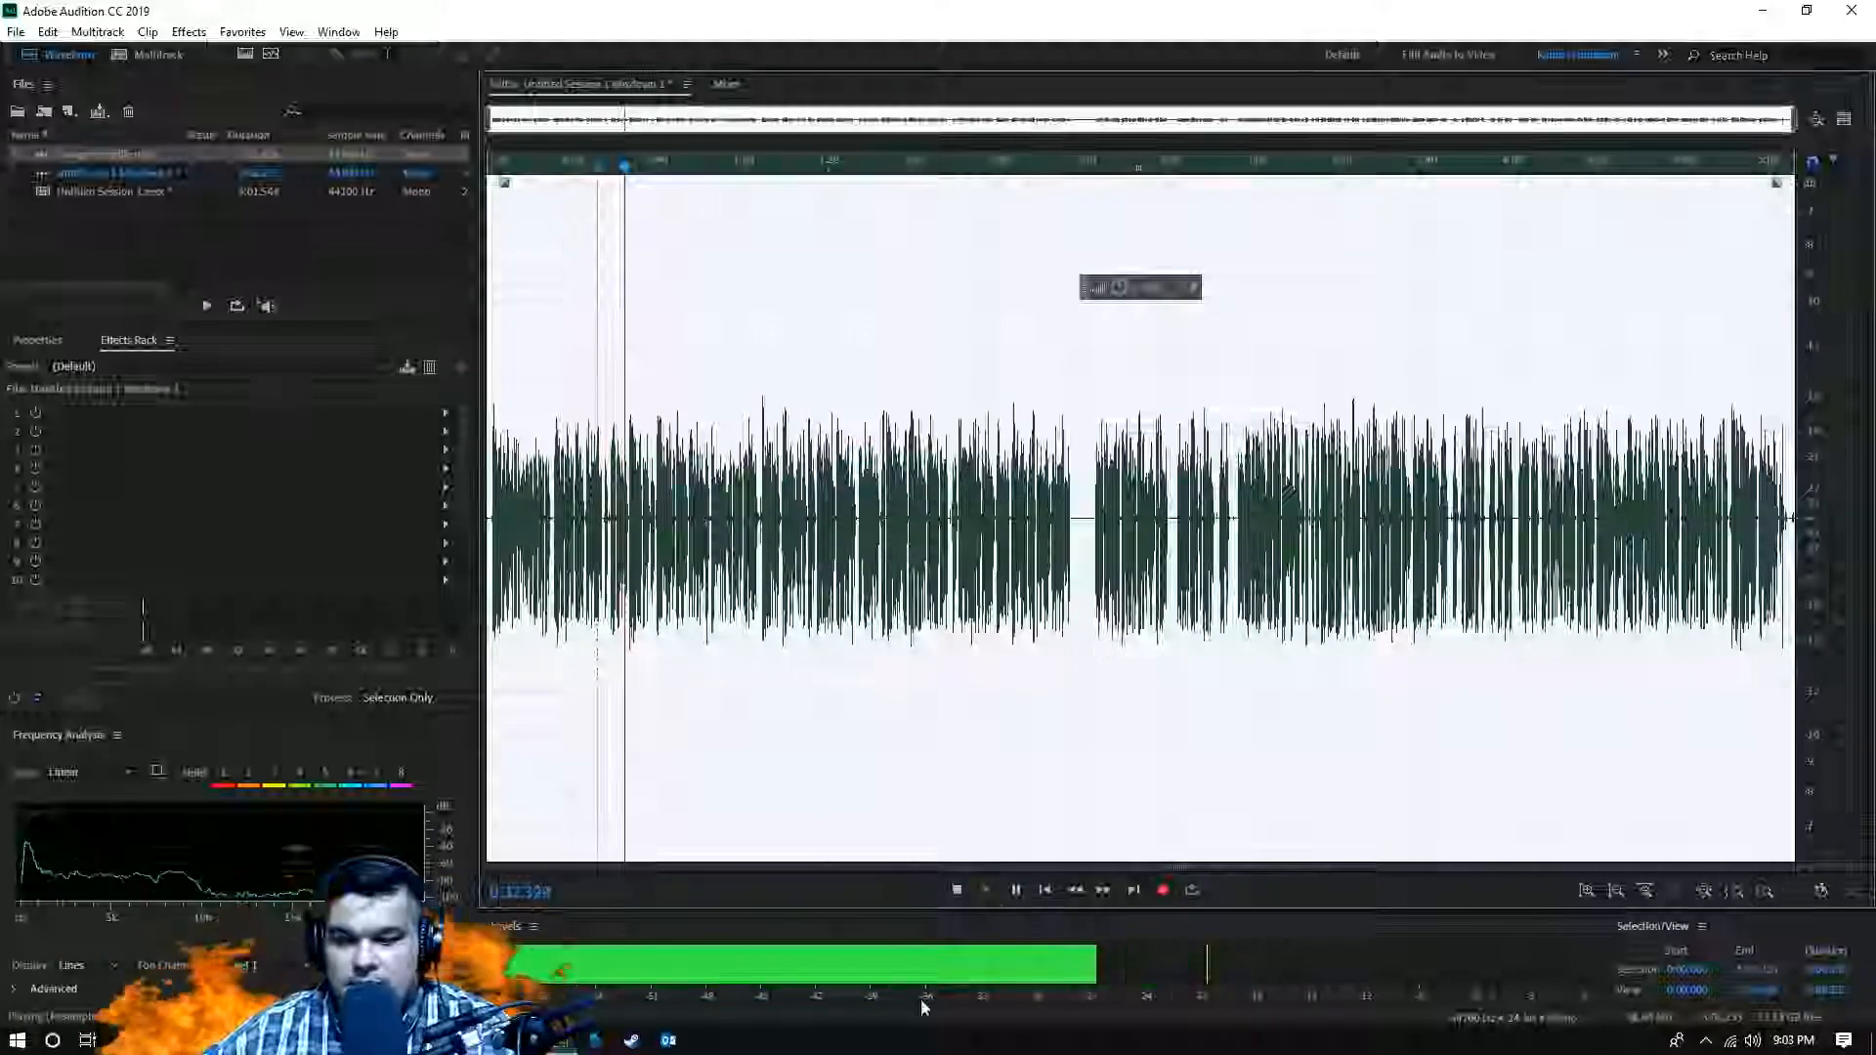
left_click(1014, 890)
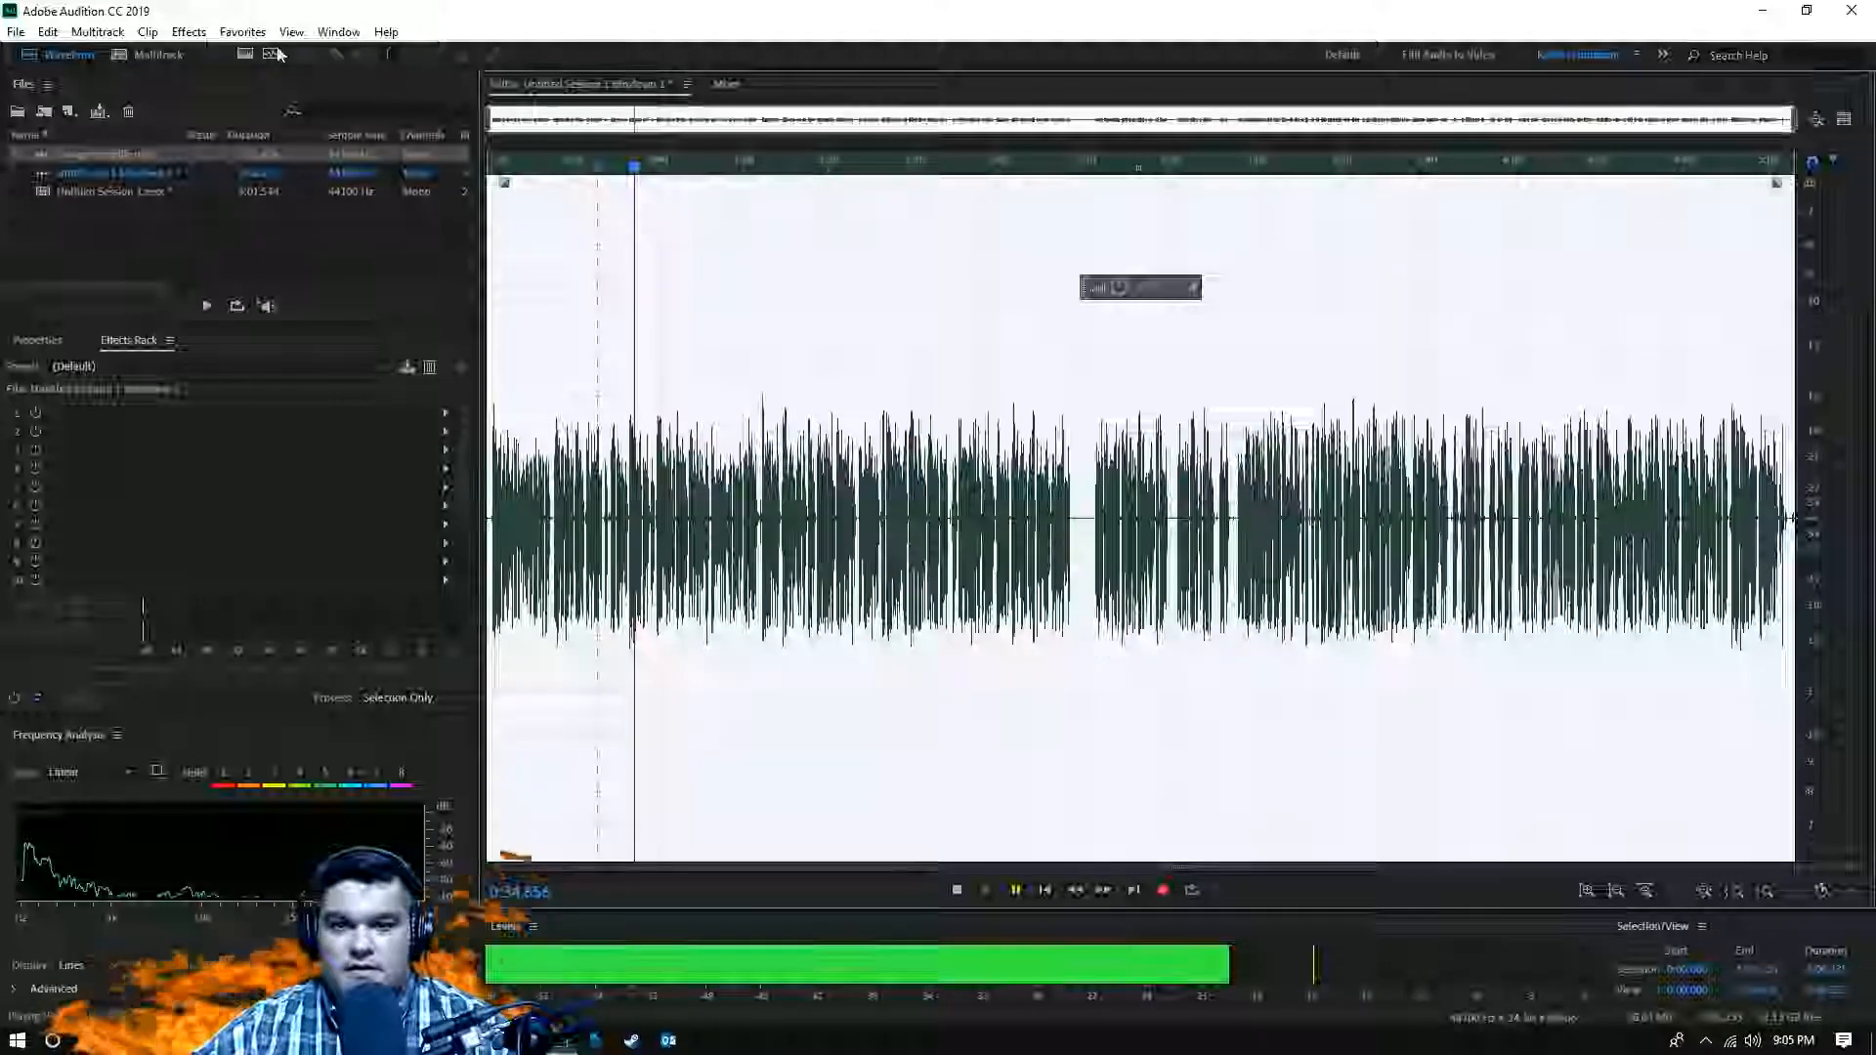
- Reopen the Dynamics effect with only AutoGate enabled, and adjust the gate threshold while previewing the audio
left_click(200, 36)
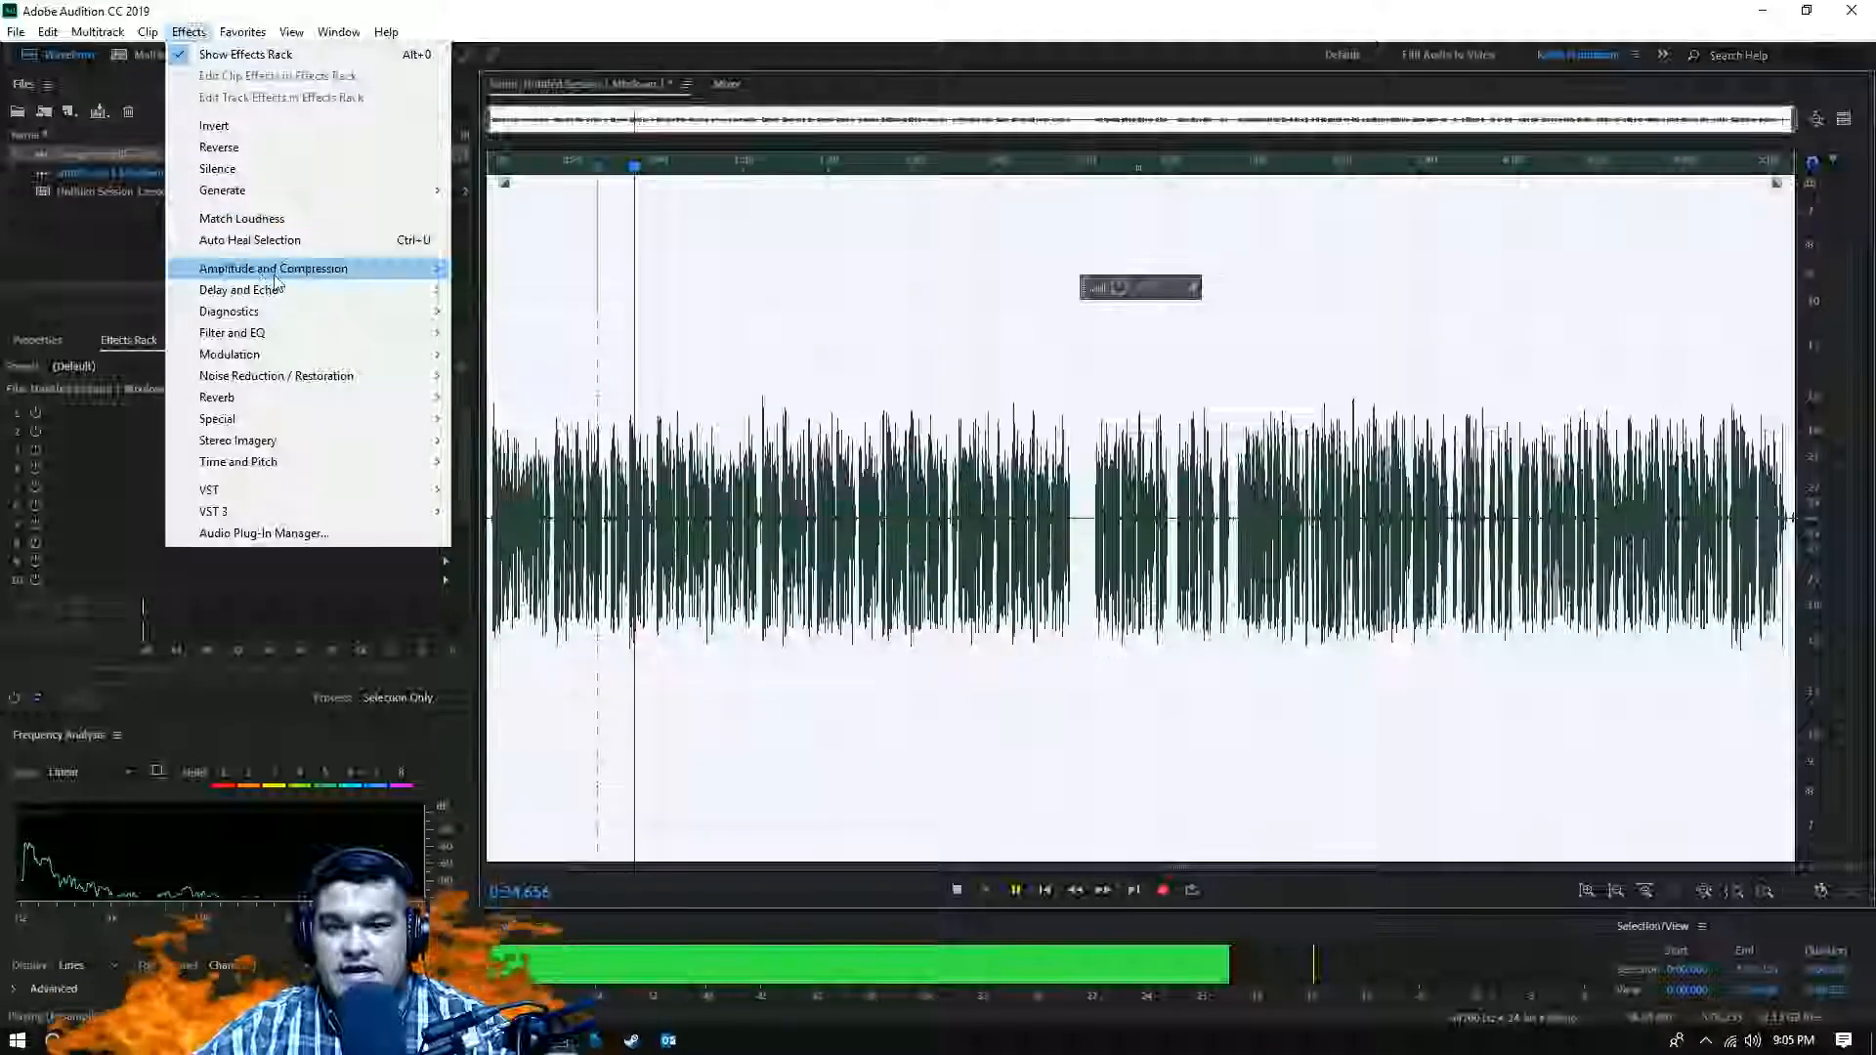
mouse_move(291, 281)
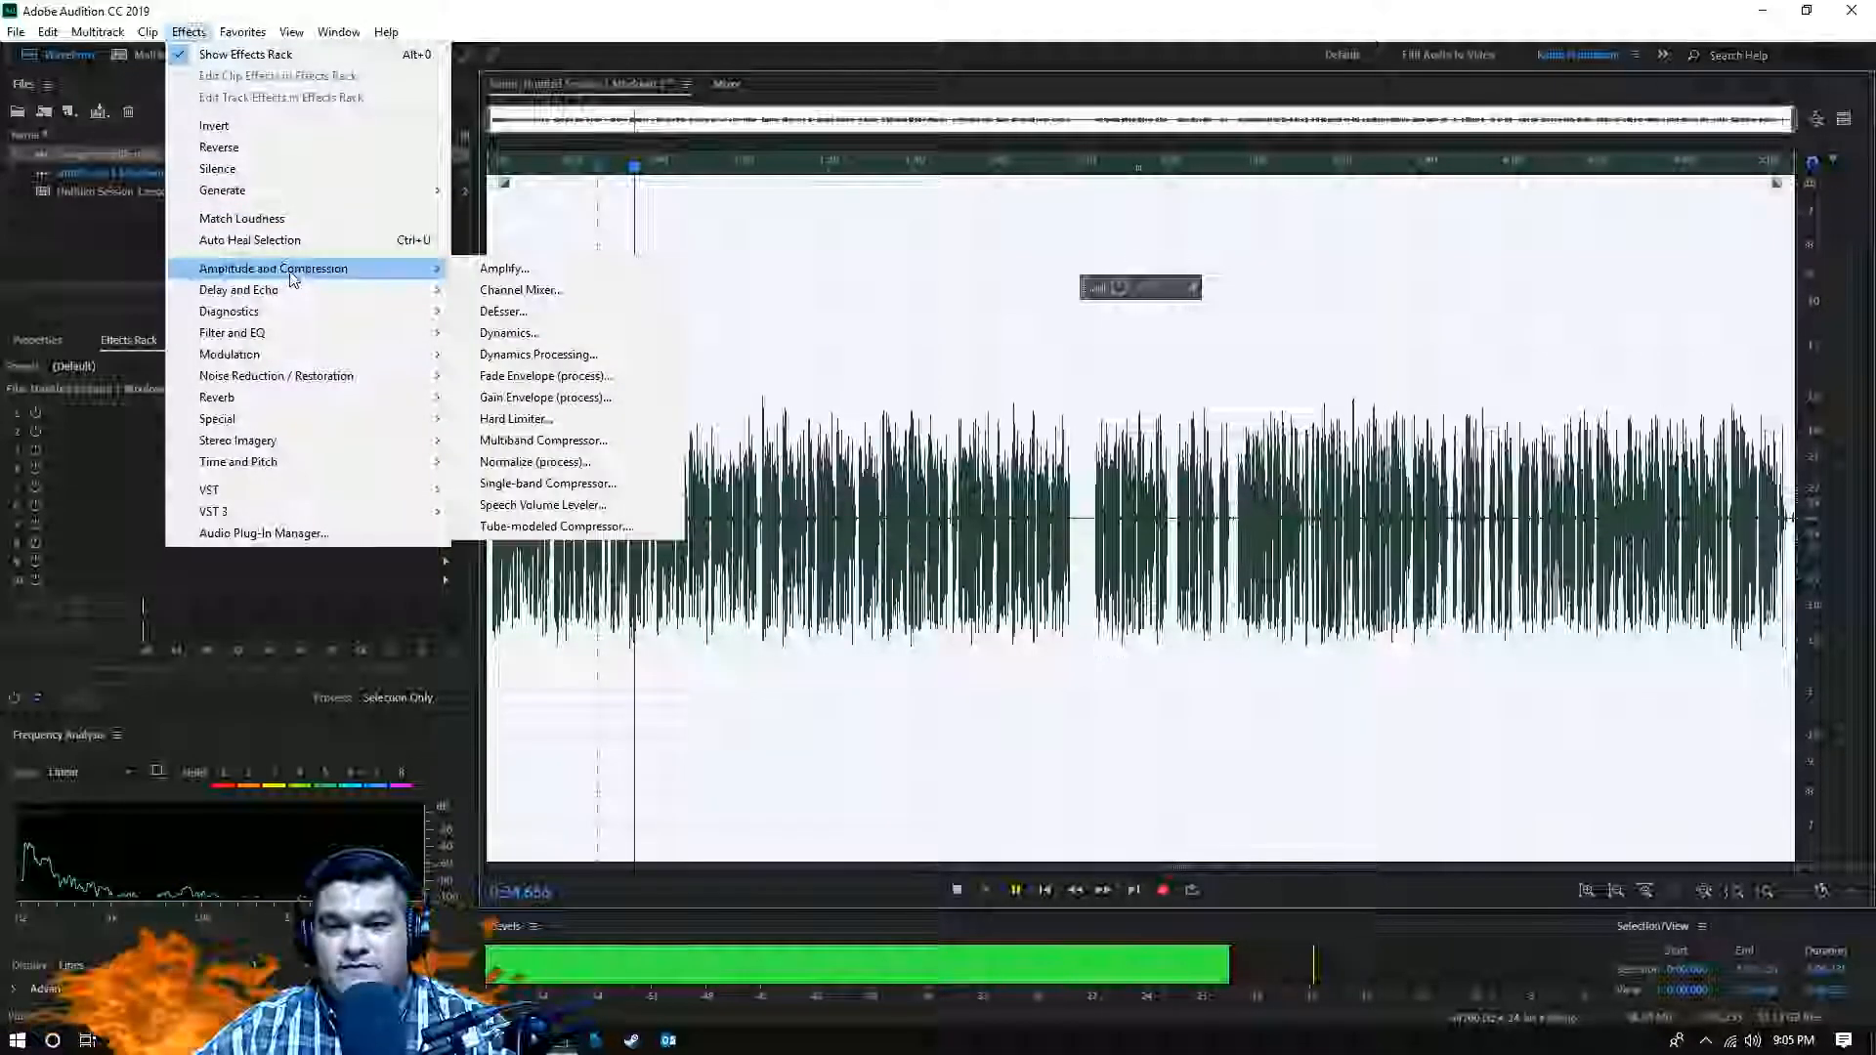
left_click(508, 334)
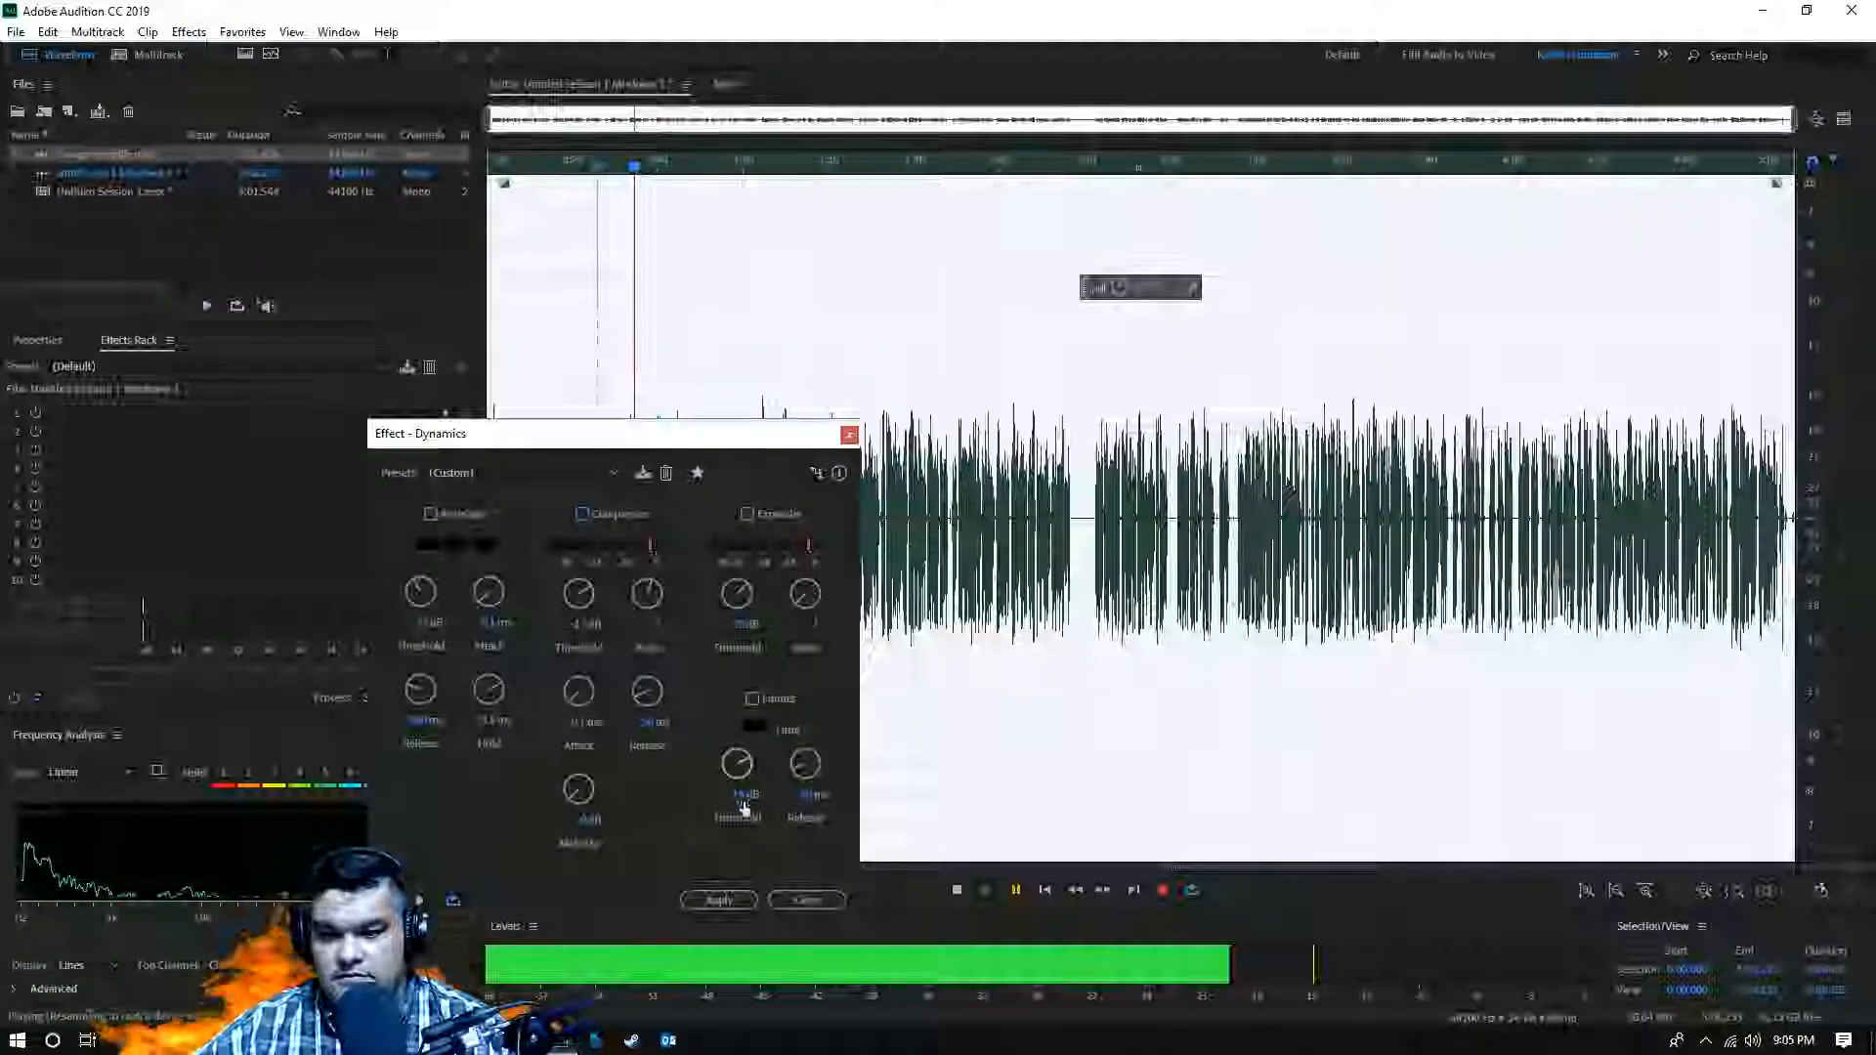
left_click(430, 514)
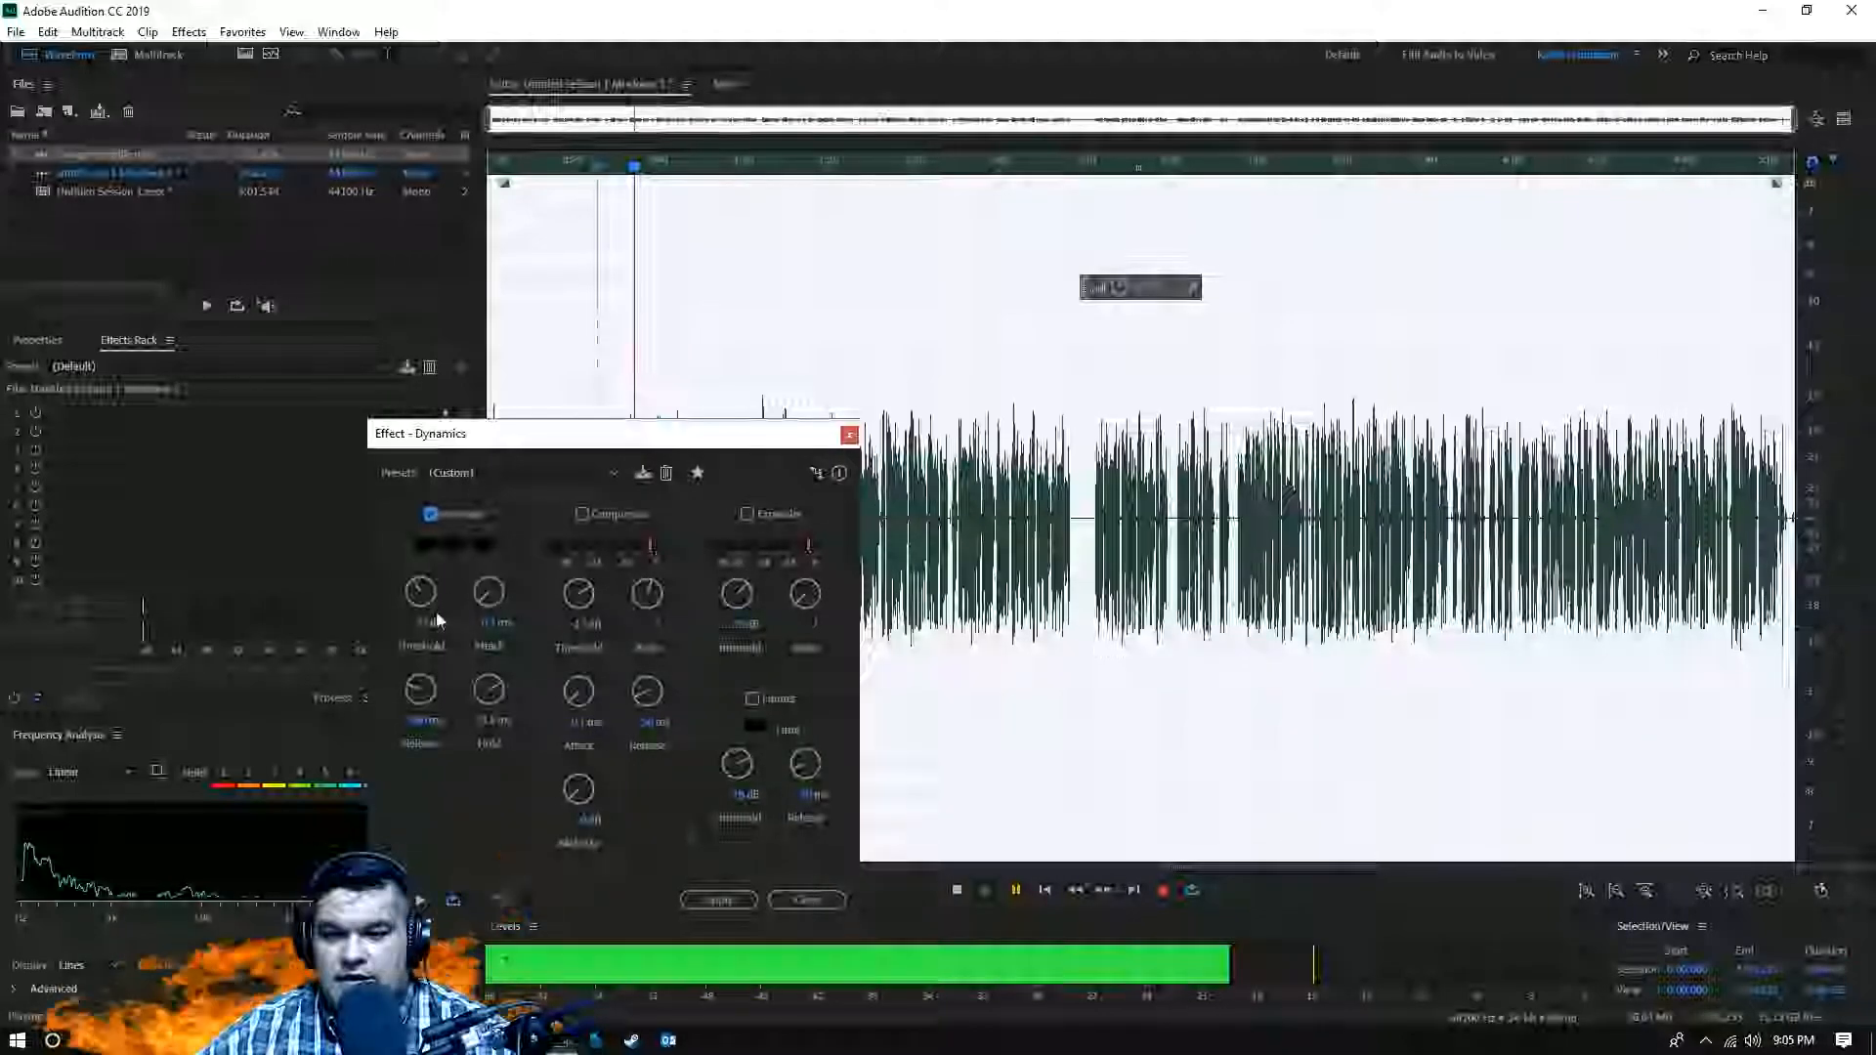
left_click_drag(576, 436, 1220, 344)
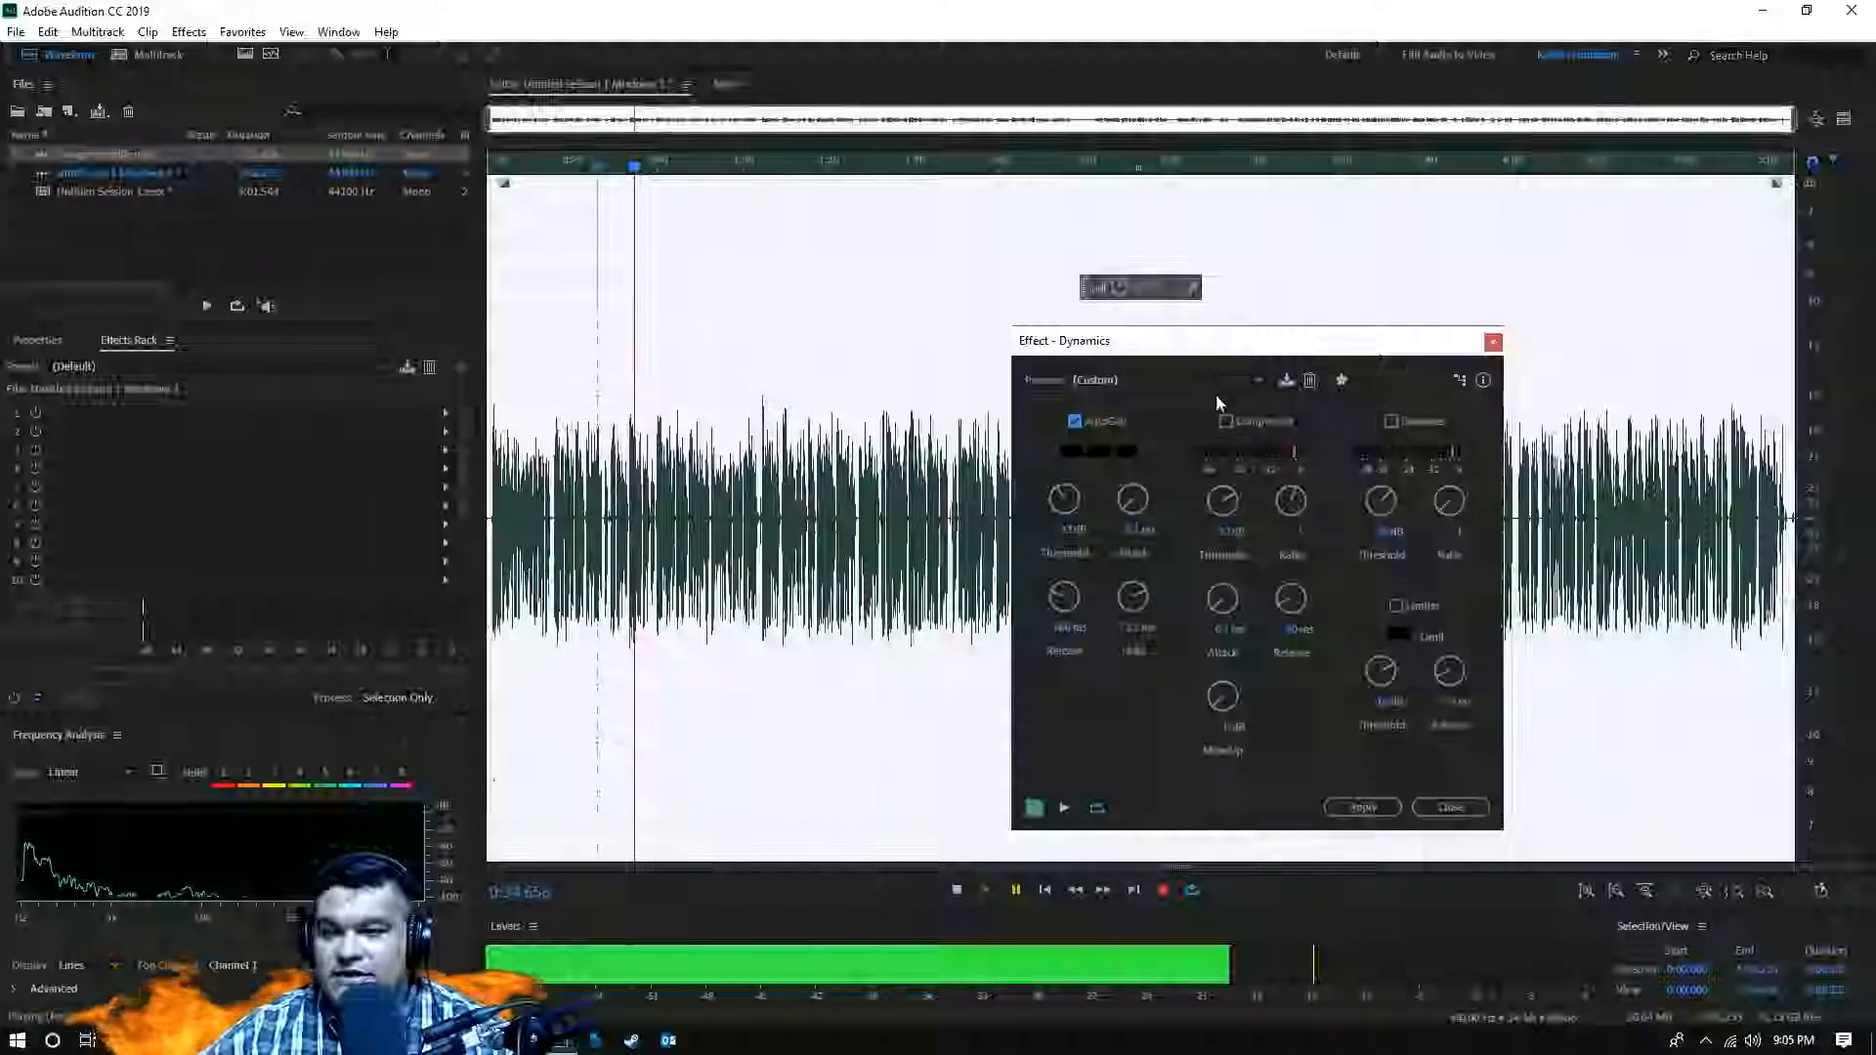
left_click(1064, 808)
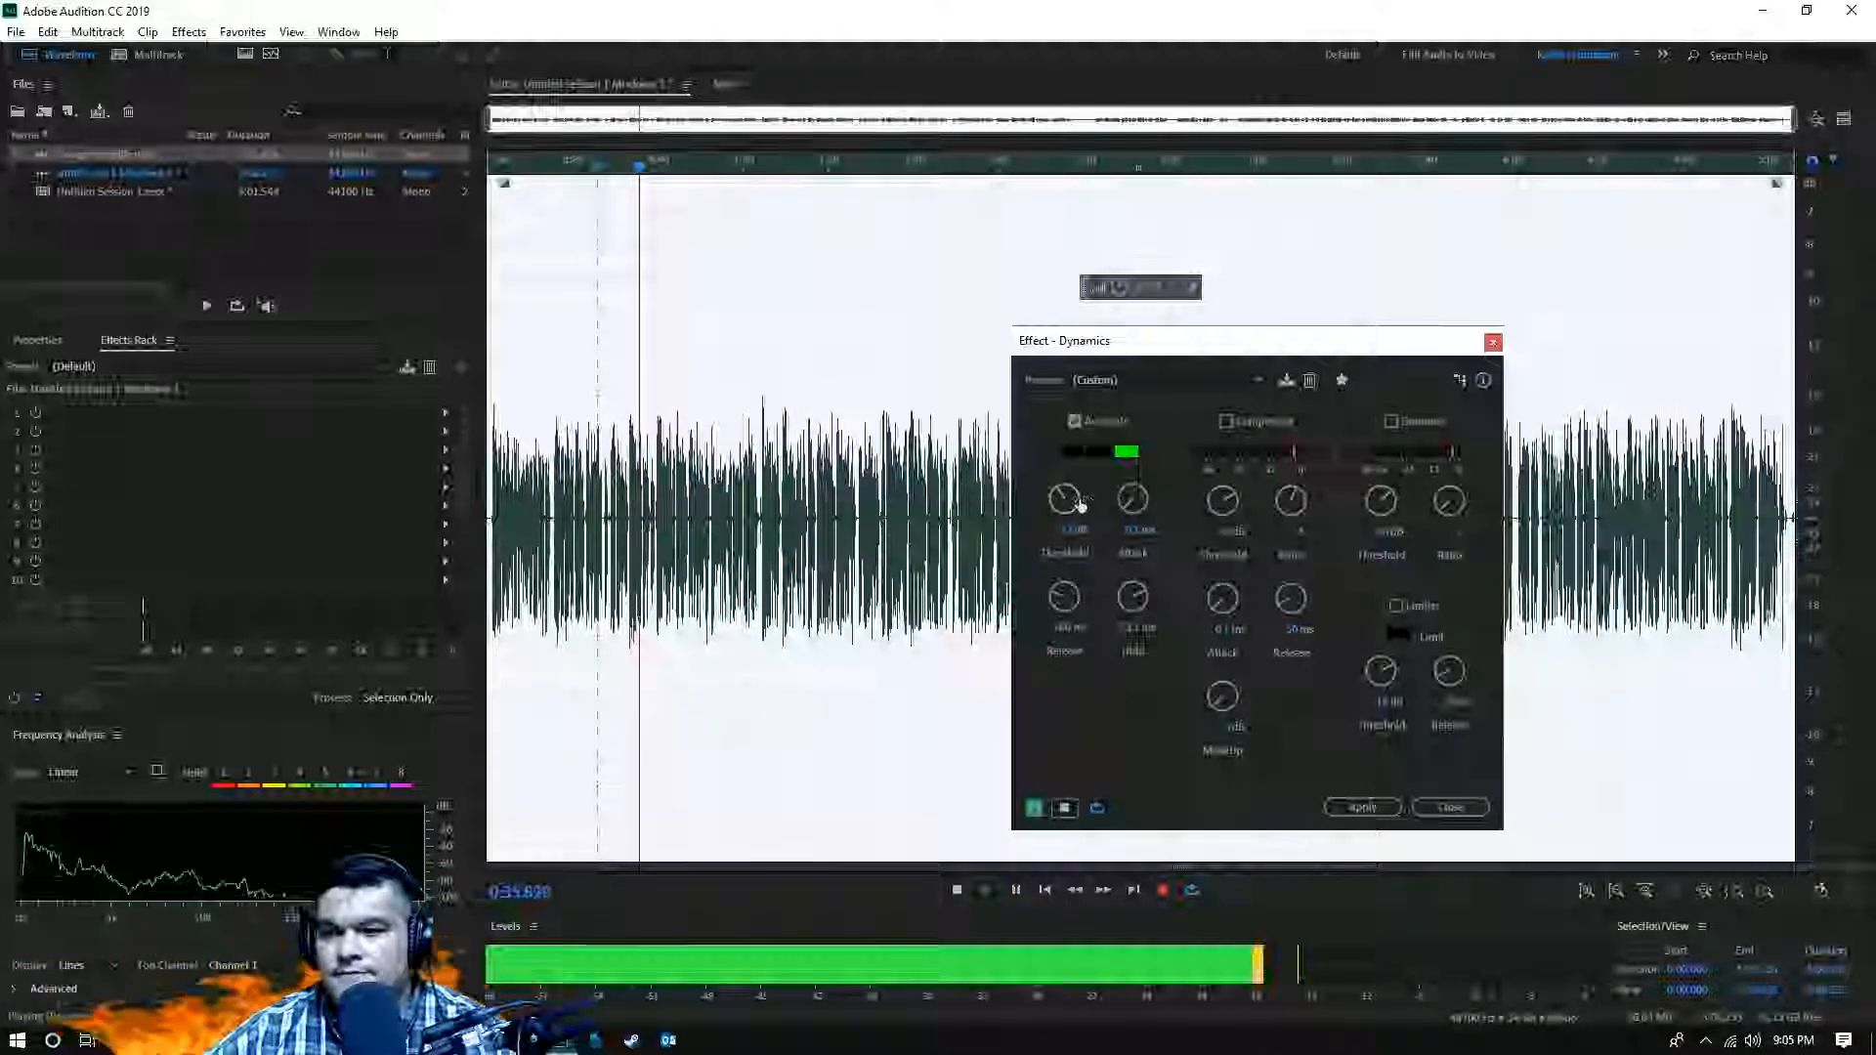
left_click_drag(1070, 502, 1060, 504)
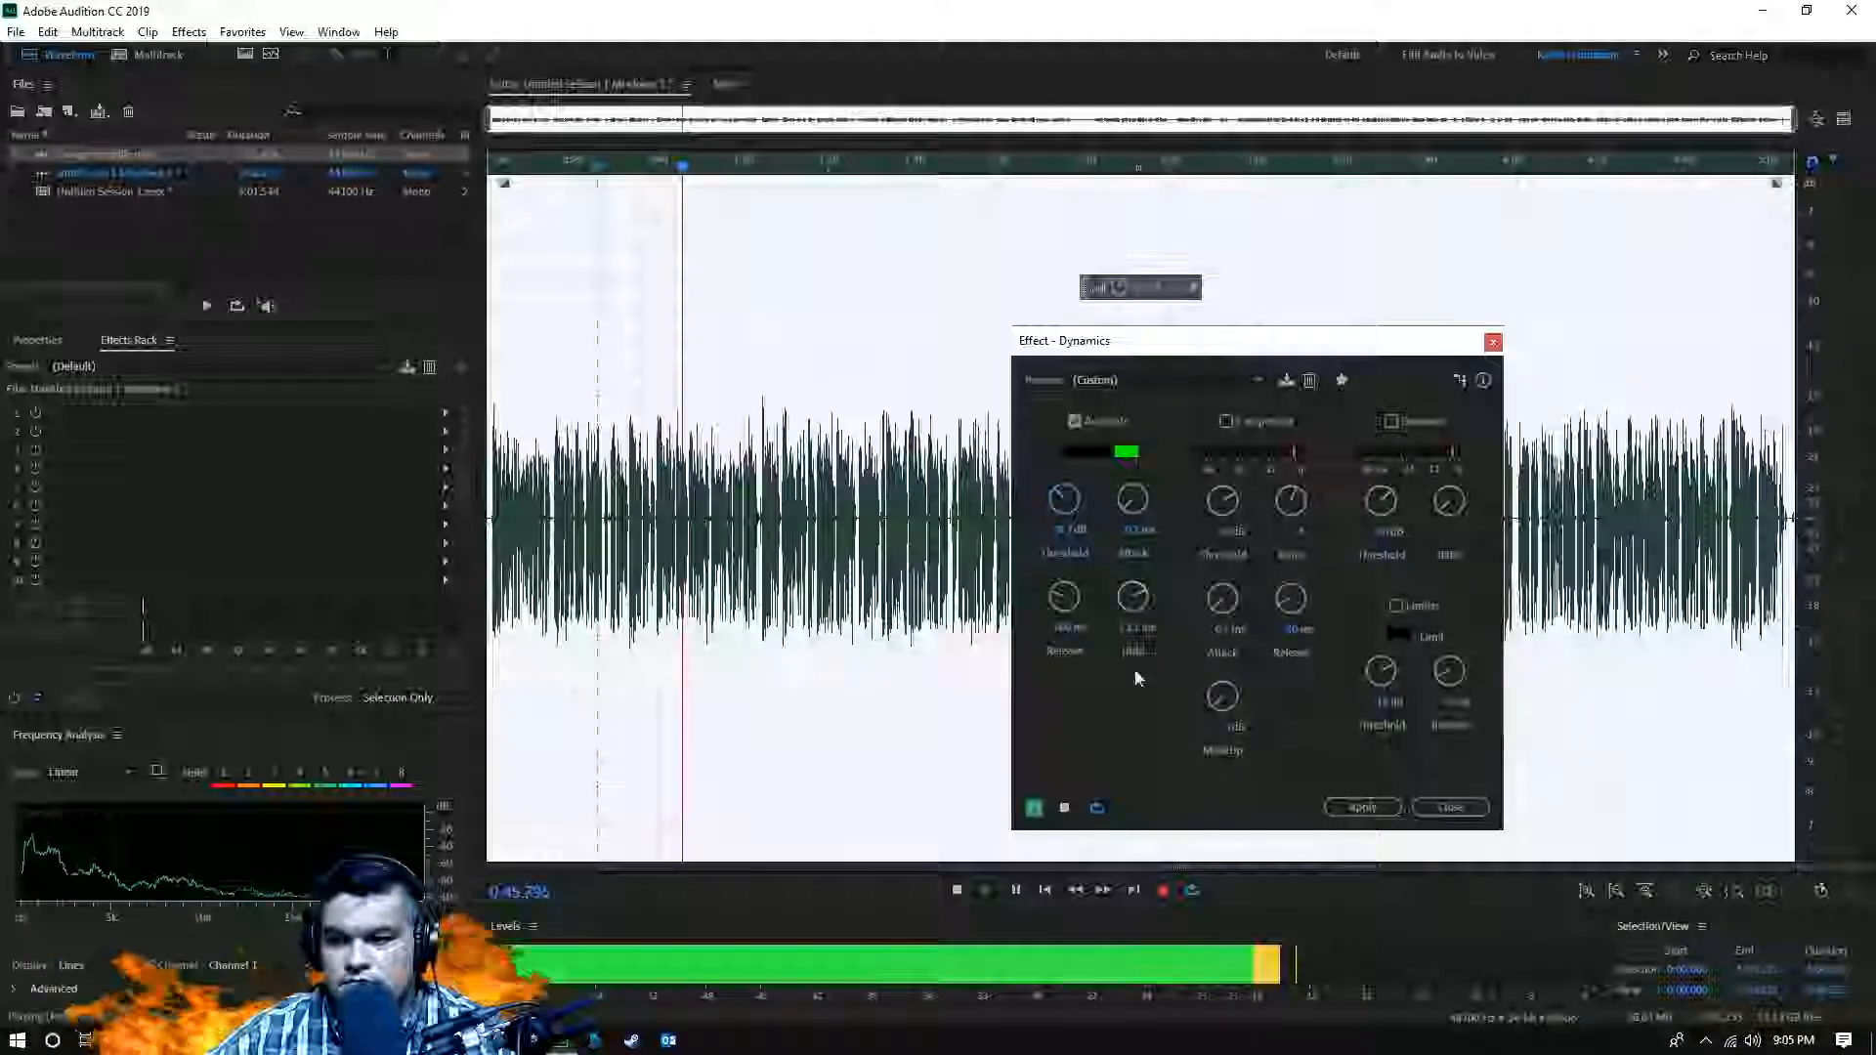
left_click(1064, 807)
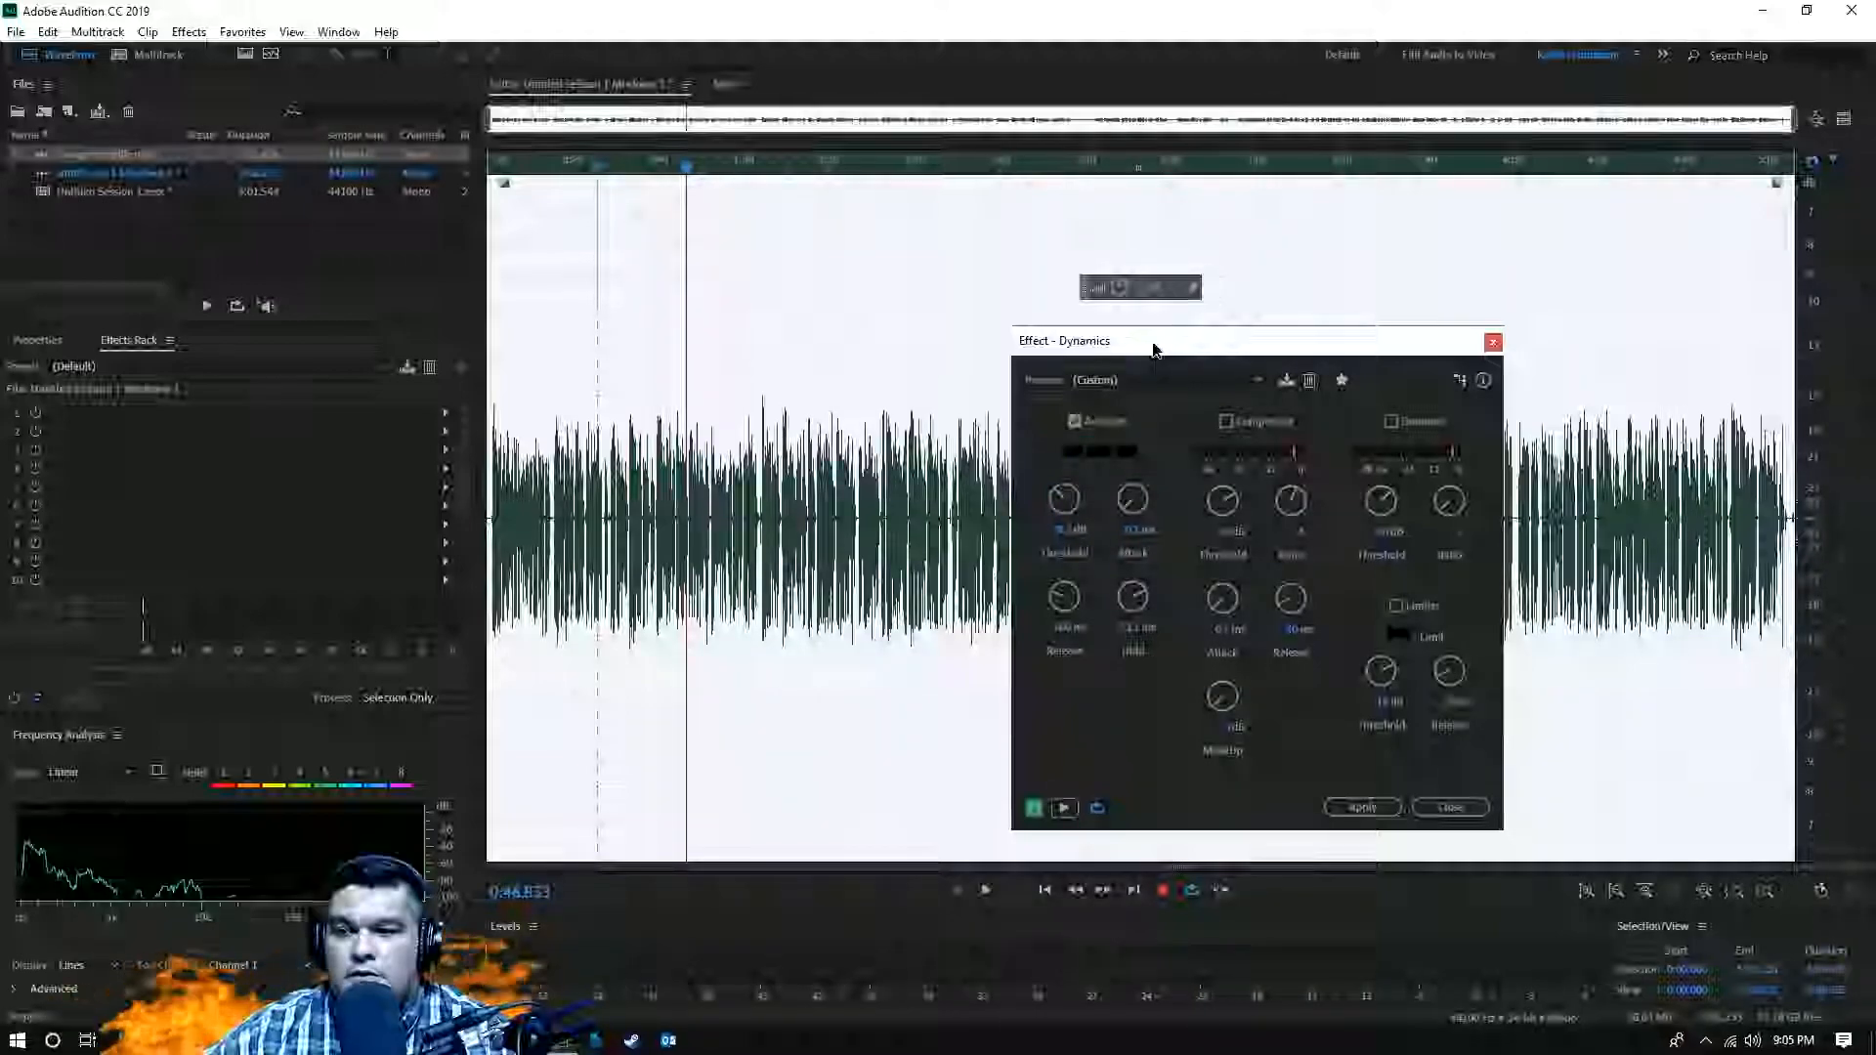
left_click_drag(1154, 339, 1215, 281)
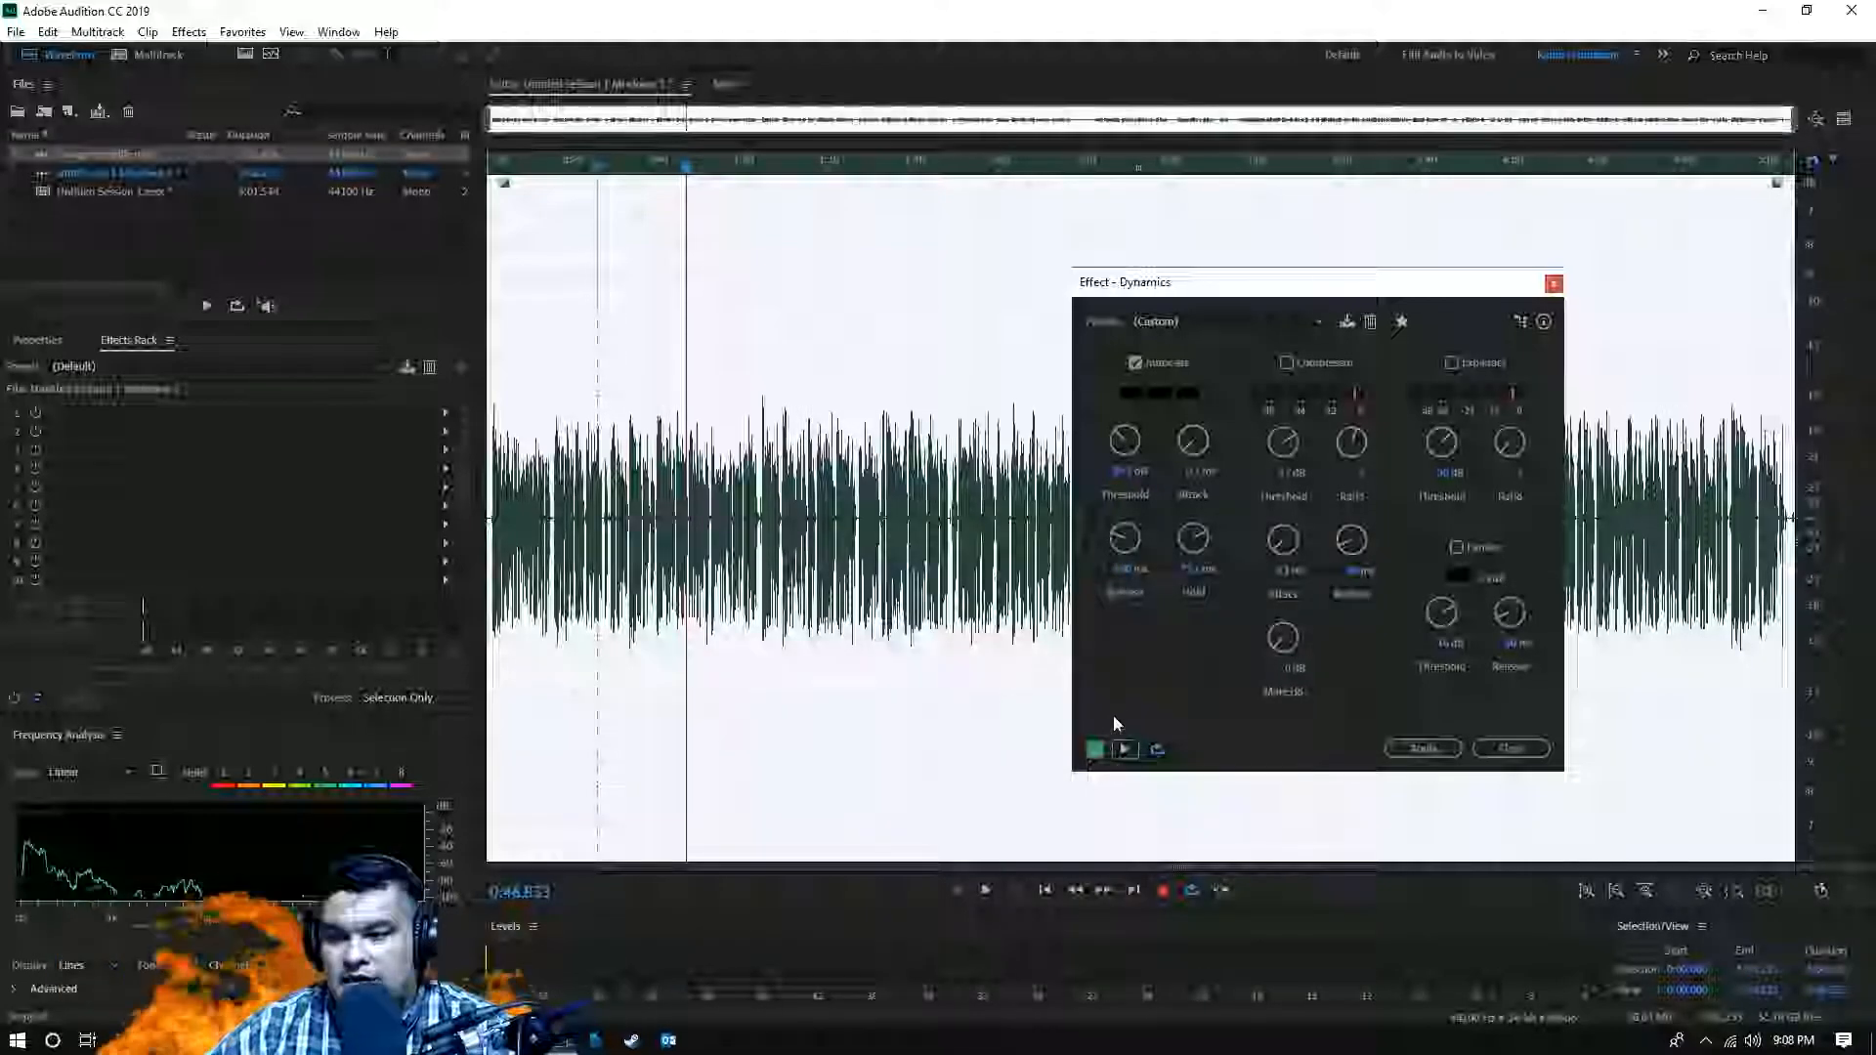
- Preview the gated audio, set the AutoGate threshold to -35 dB, and apply the effect to the waveform
left_click(1125, 750)
left_click_drag(1348, 293, 1511, 82)
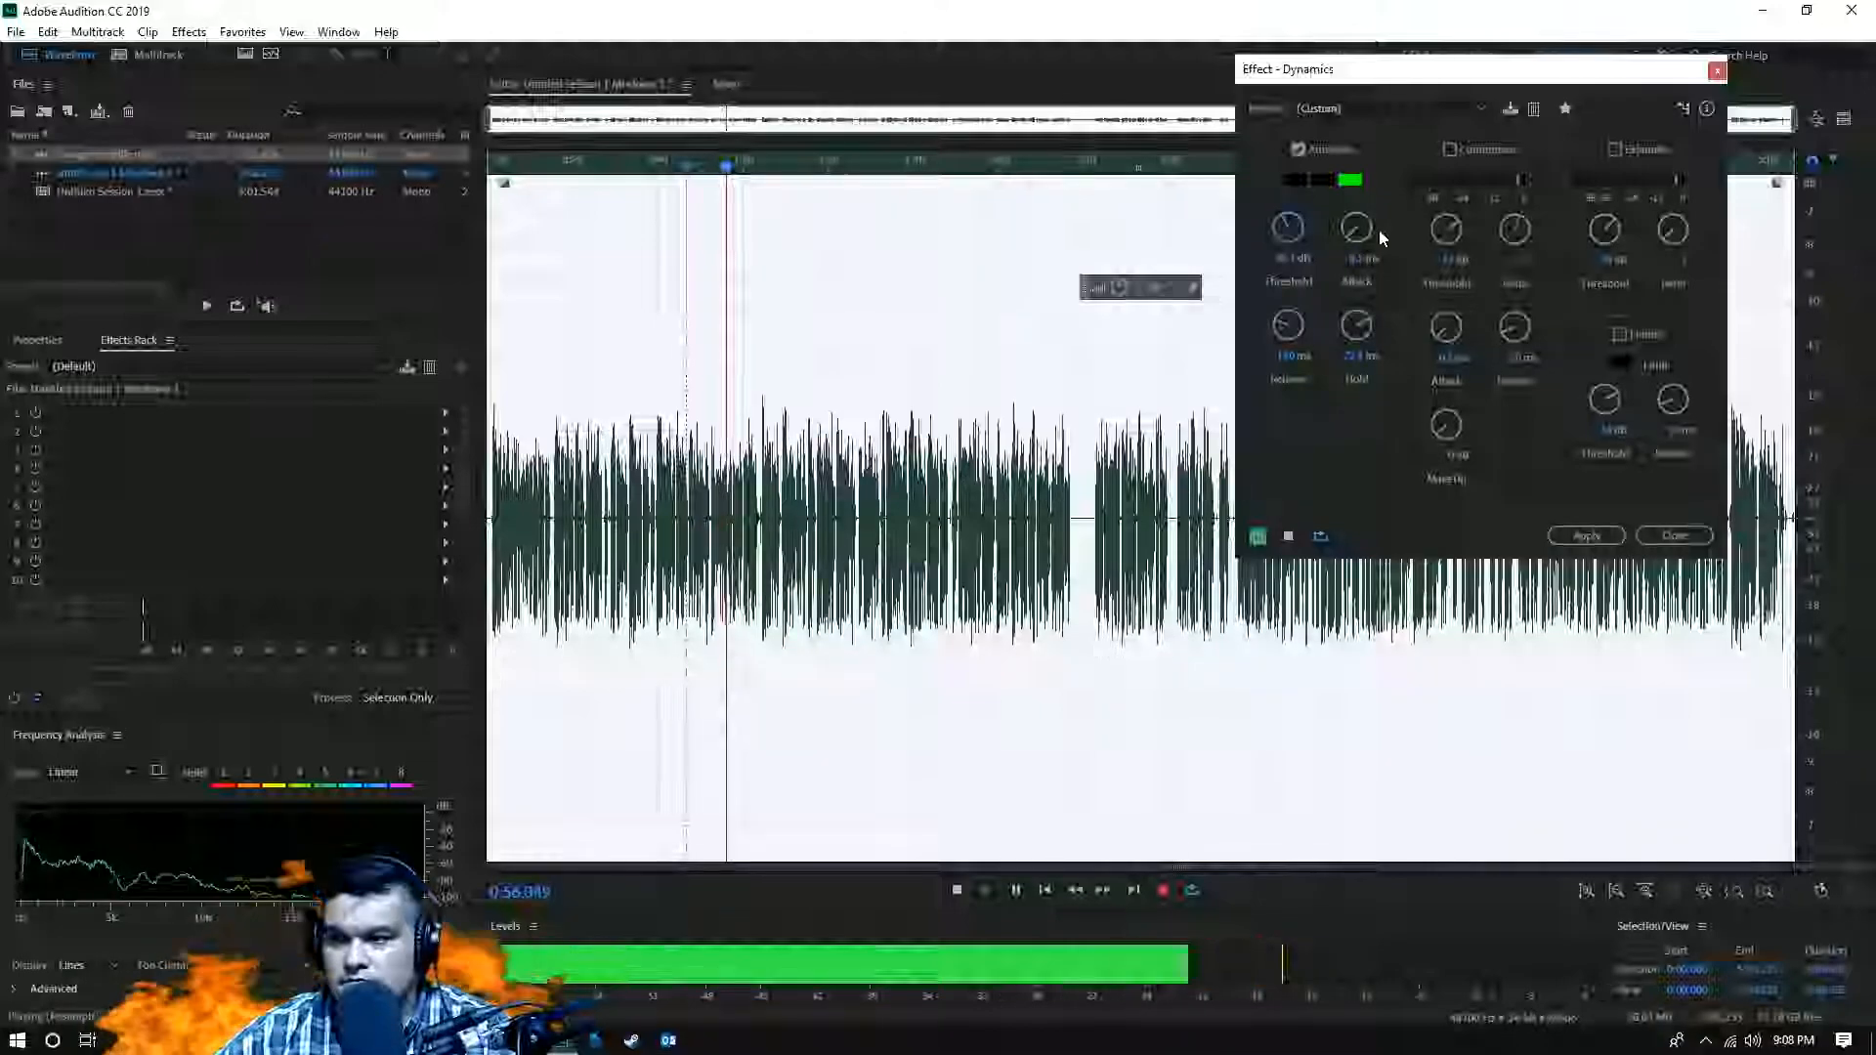
left_click_drag(1295, 232, 1299, 231)
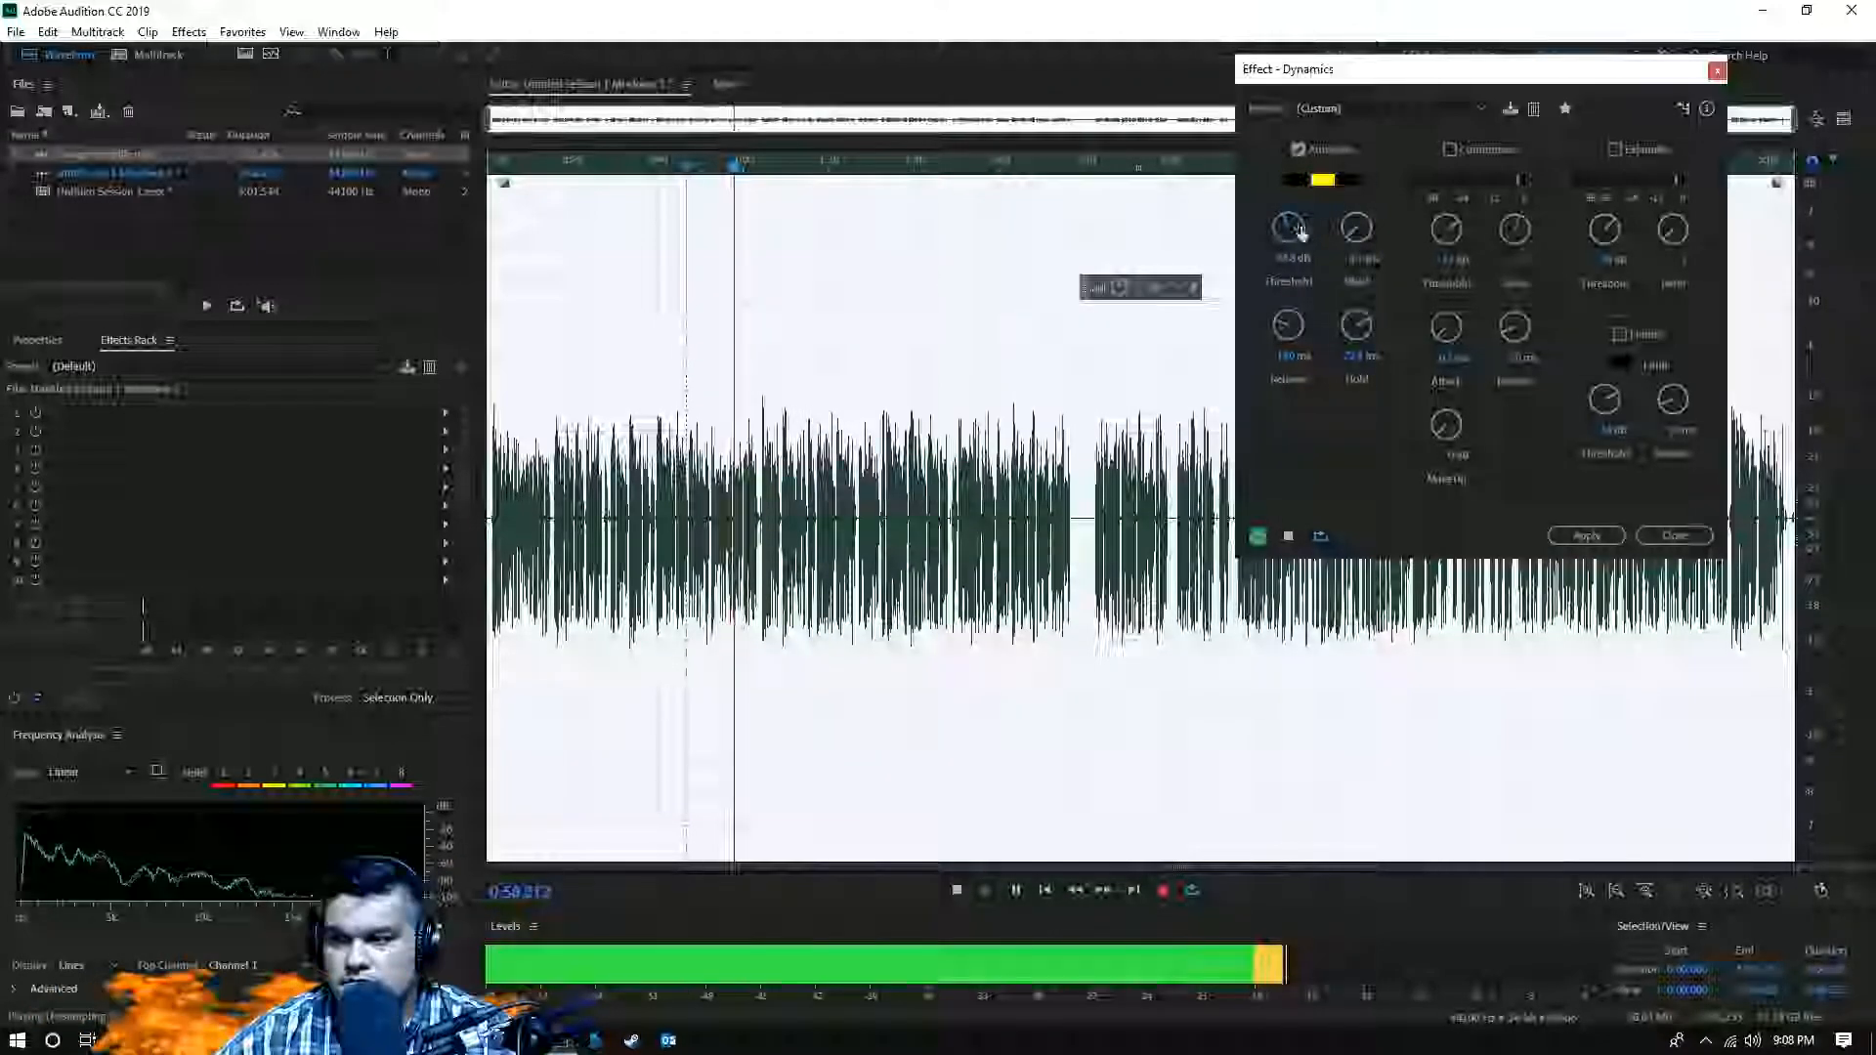
left_click(1286, 260)
type("-35")
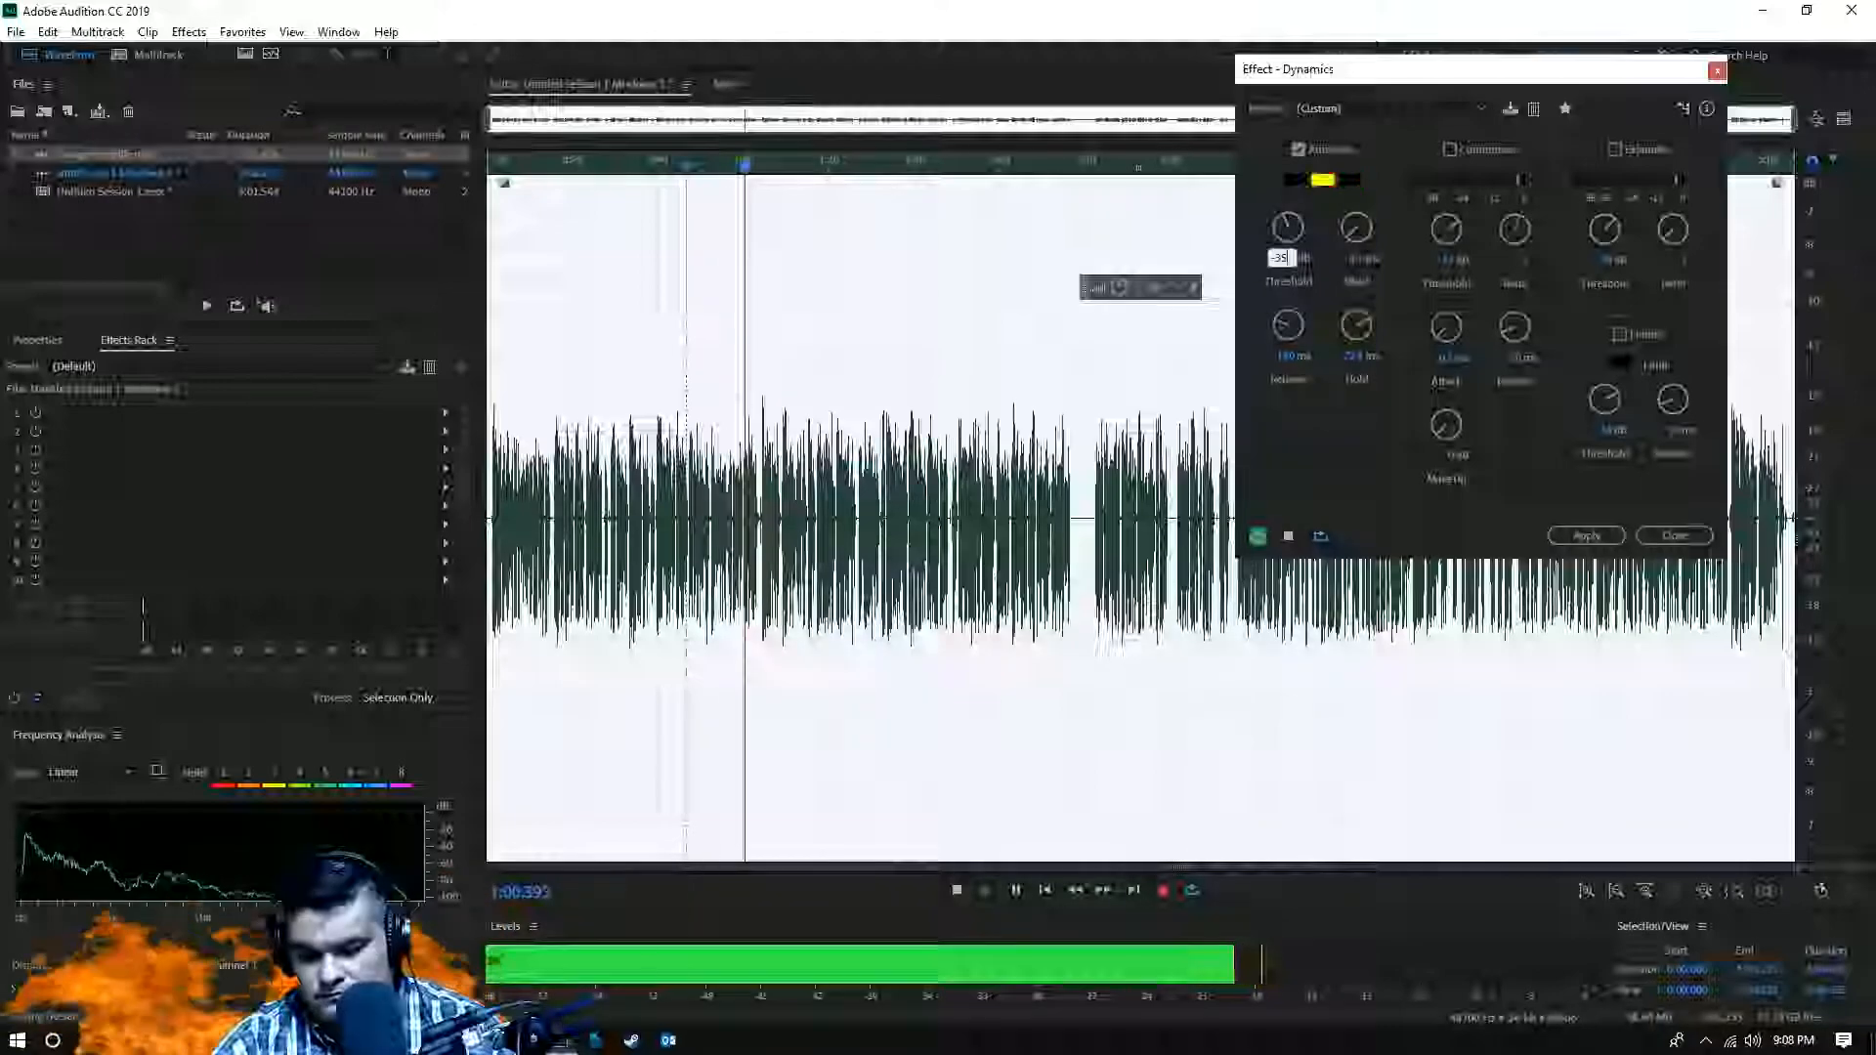
key("Return")
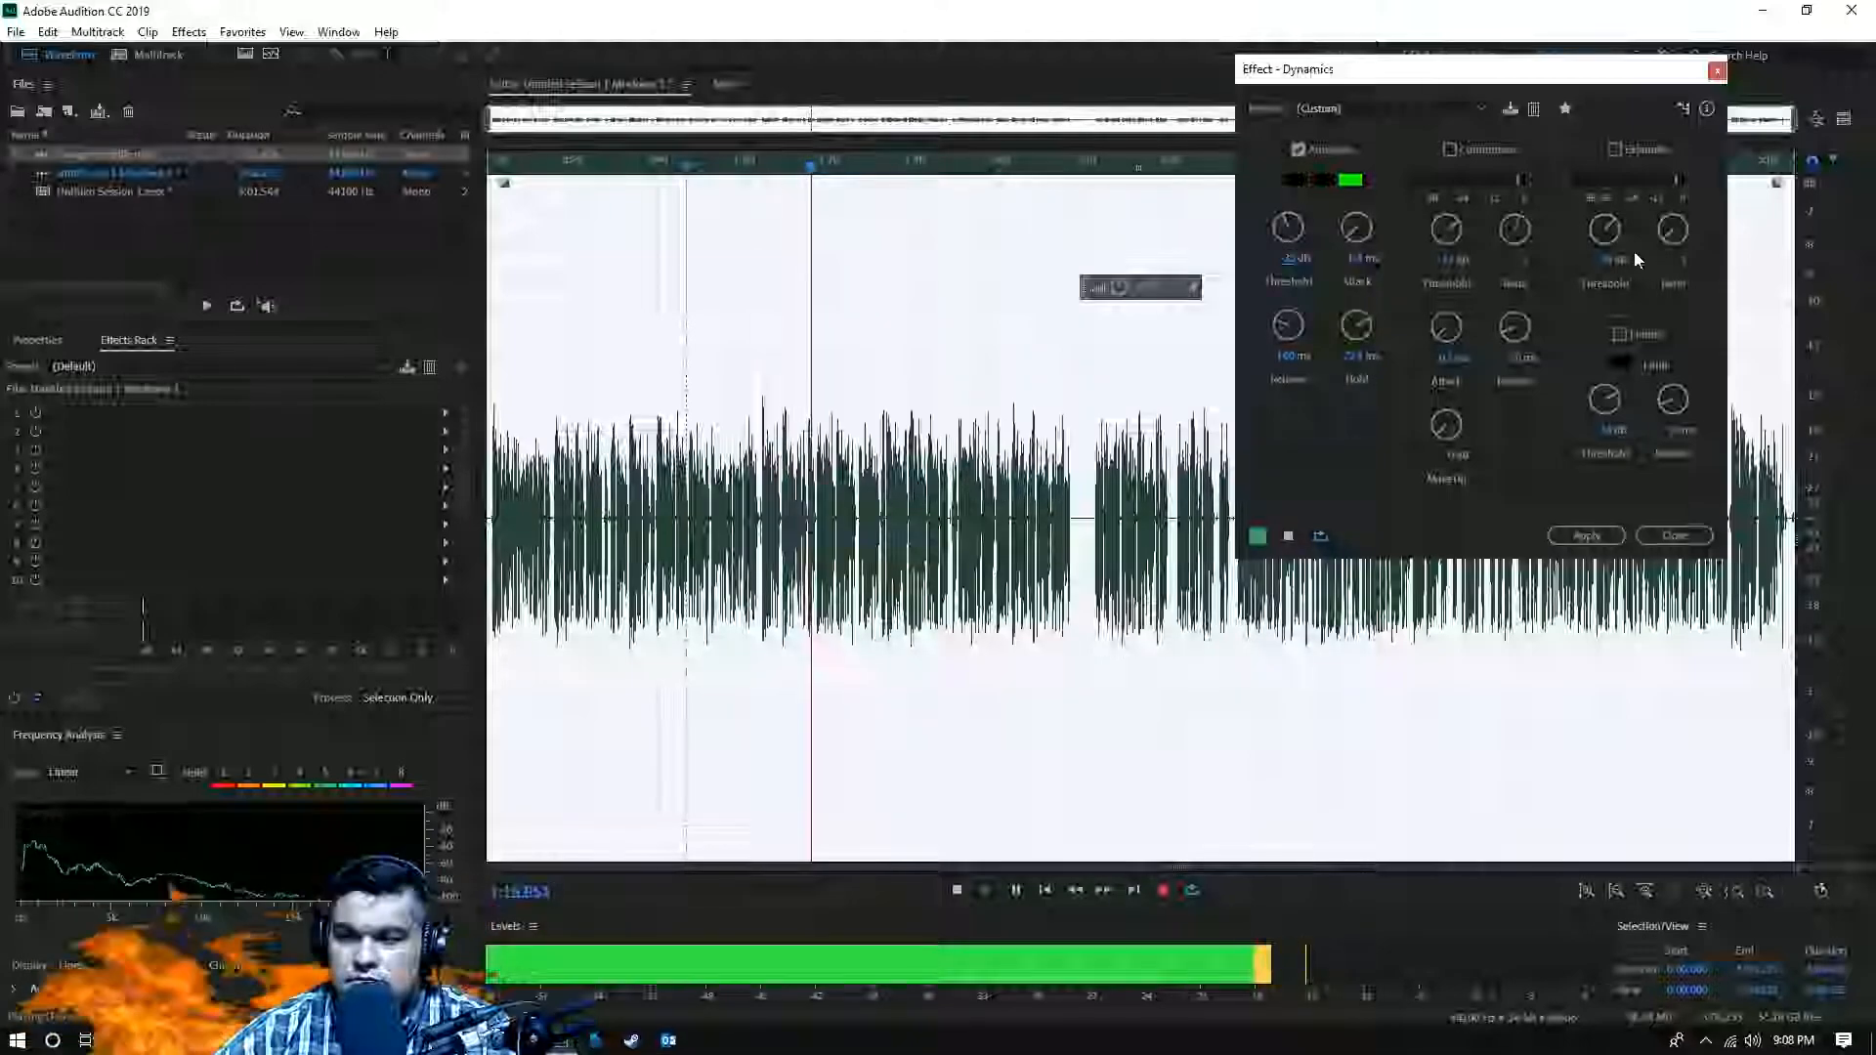
left_click(1586, 536)
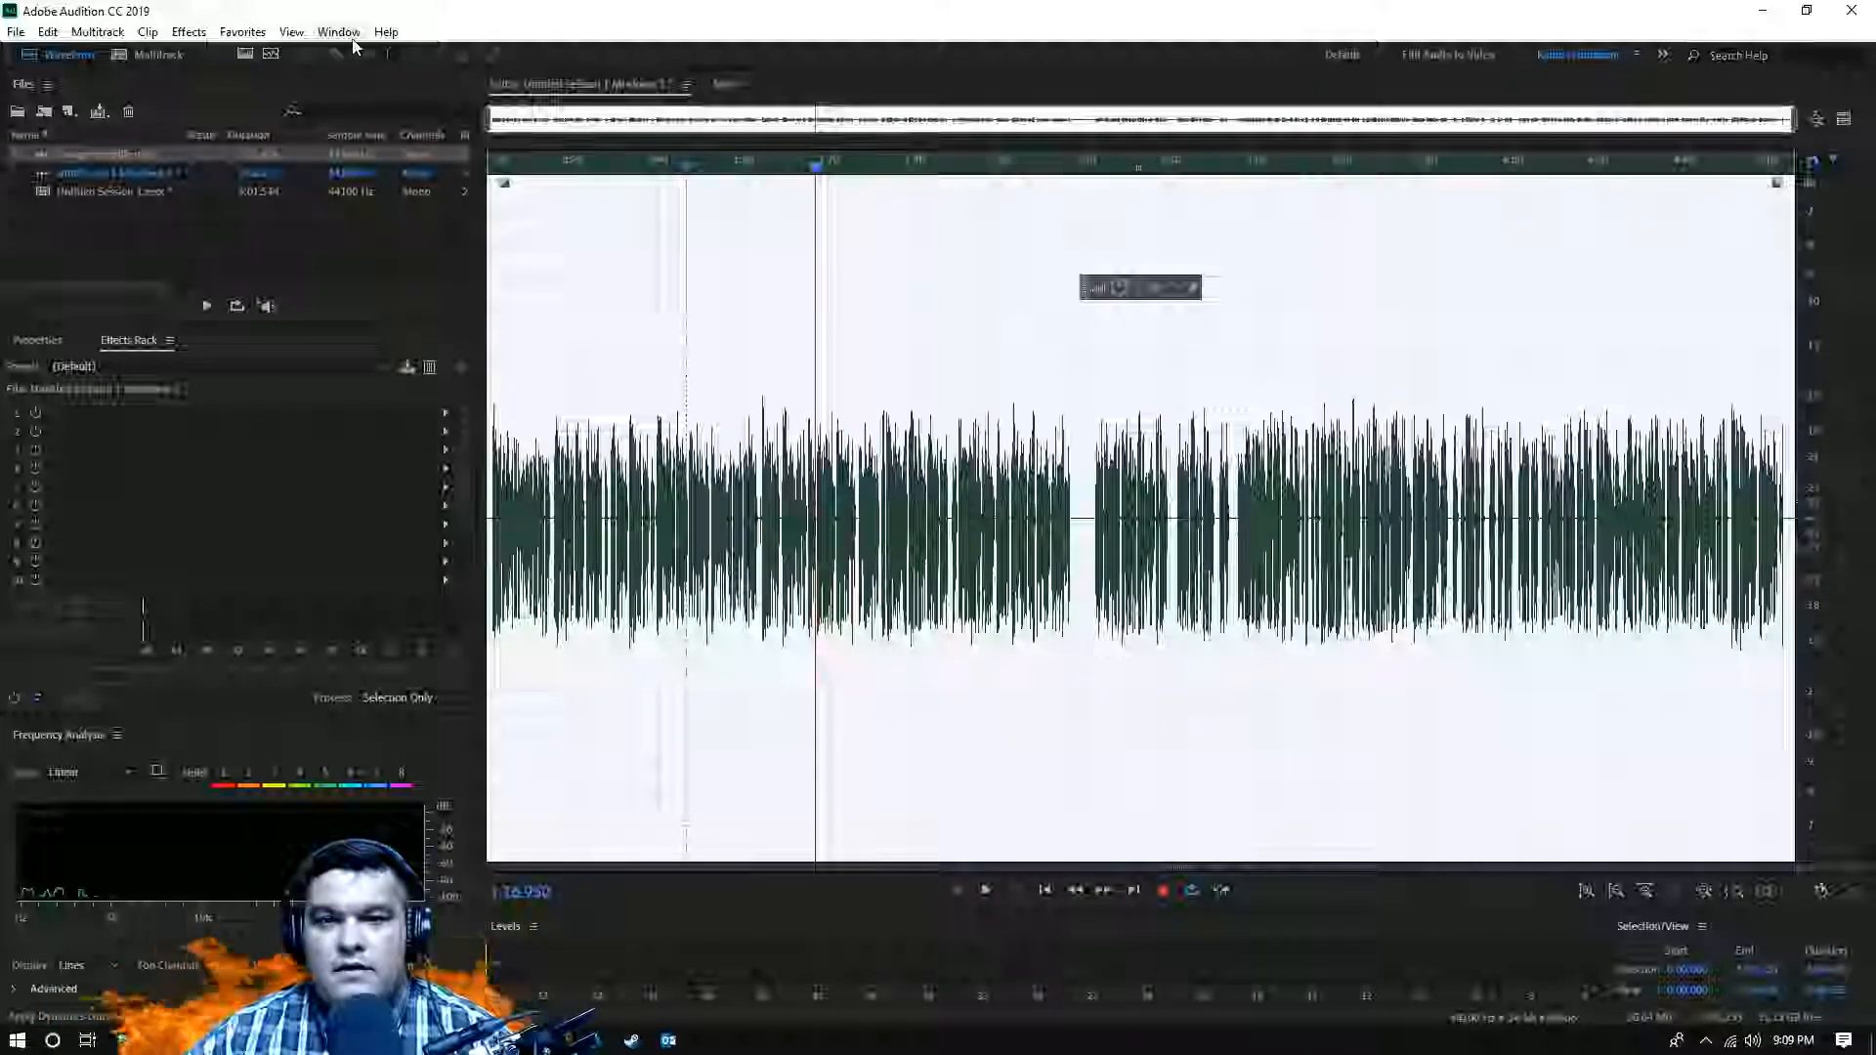
- Open the Parametric Equalizer effect and disable bands 1 to 4 and the high shelf
left_click(188, 33)
mouse_move(350, 337)
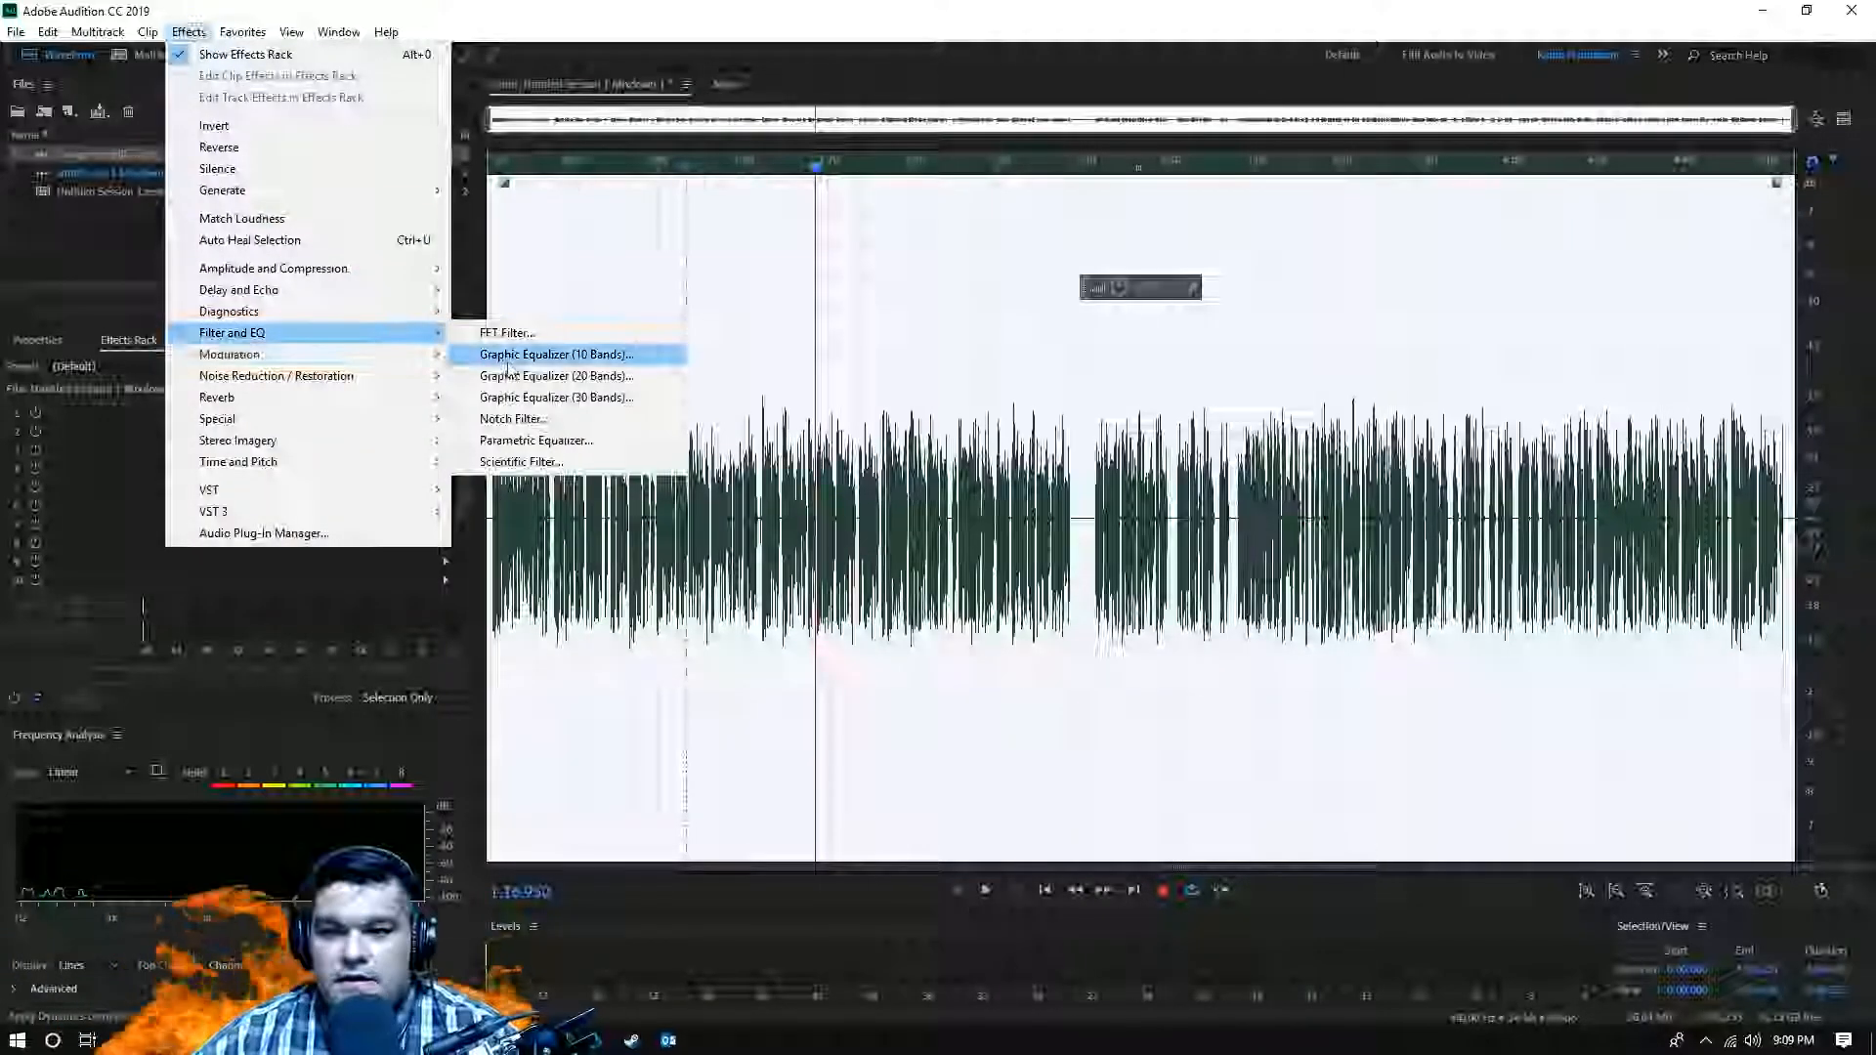
left_click(509, 439)
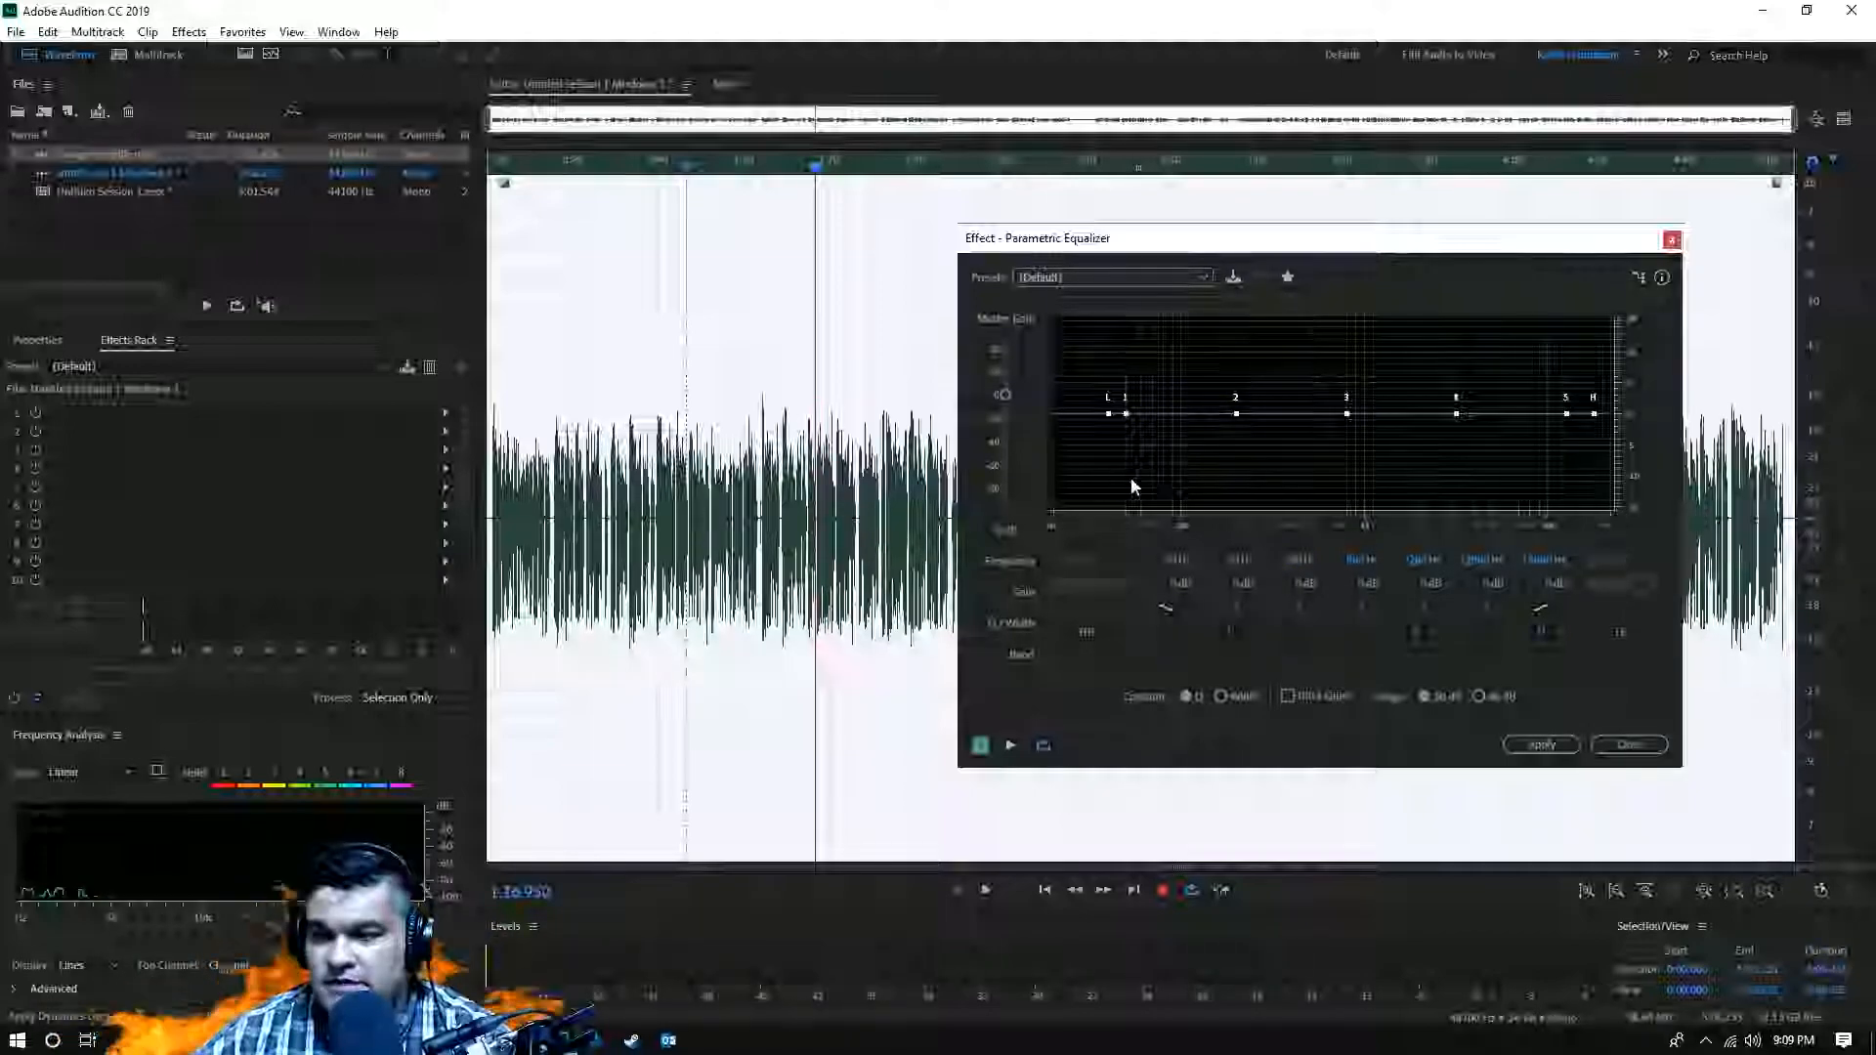
left_click(1230, 632)
left_click(1291, 633)
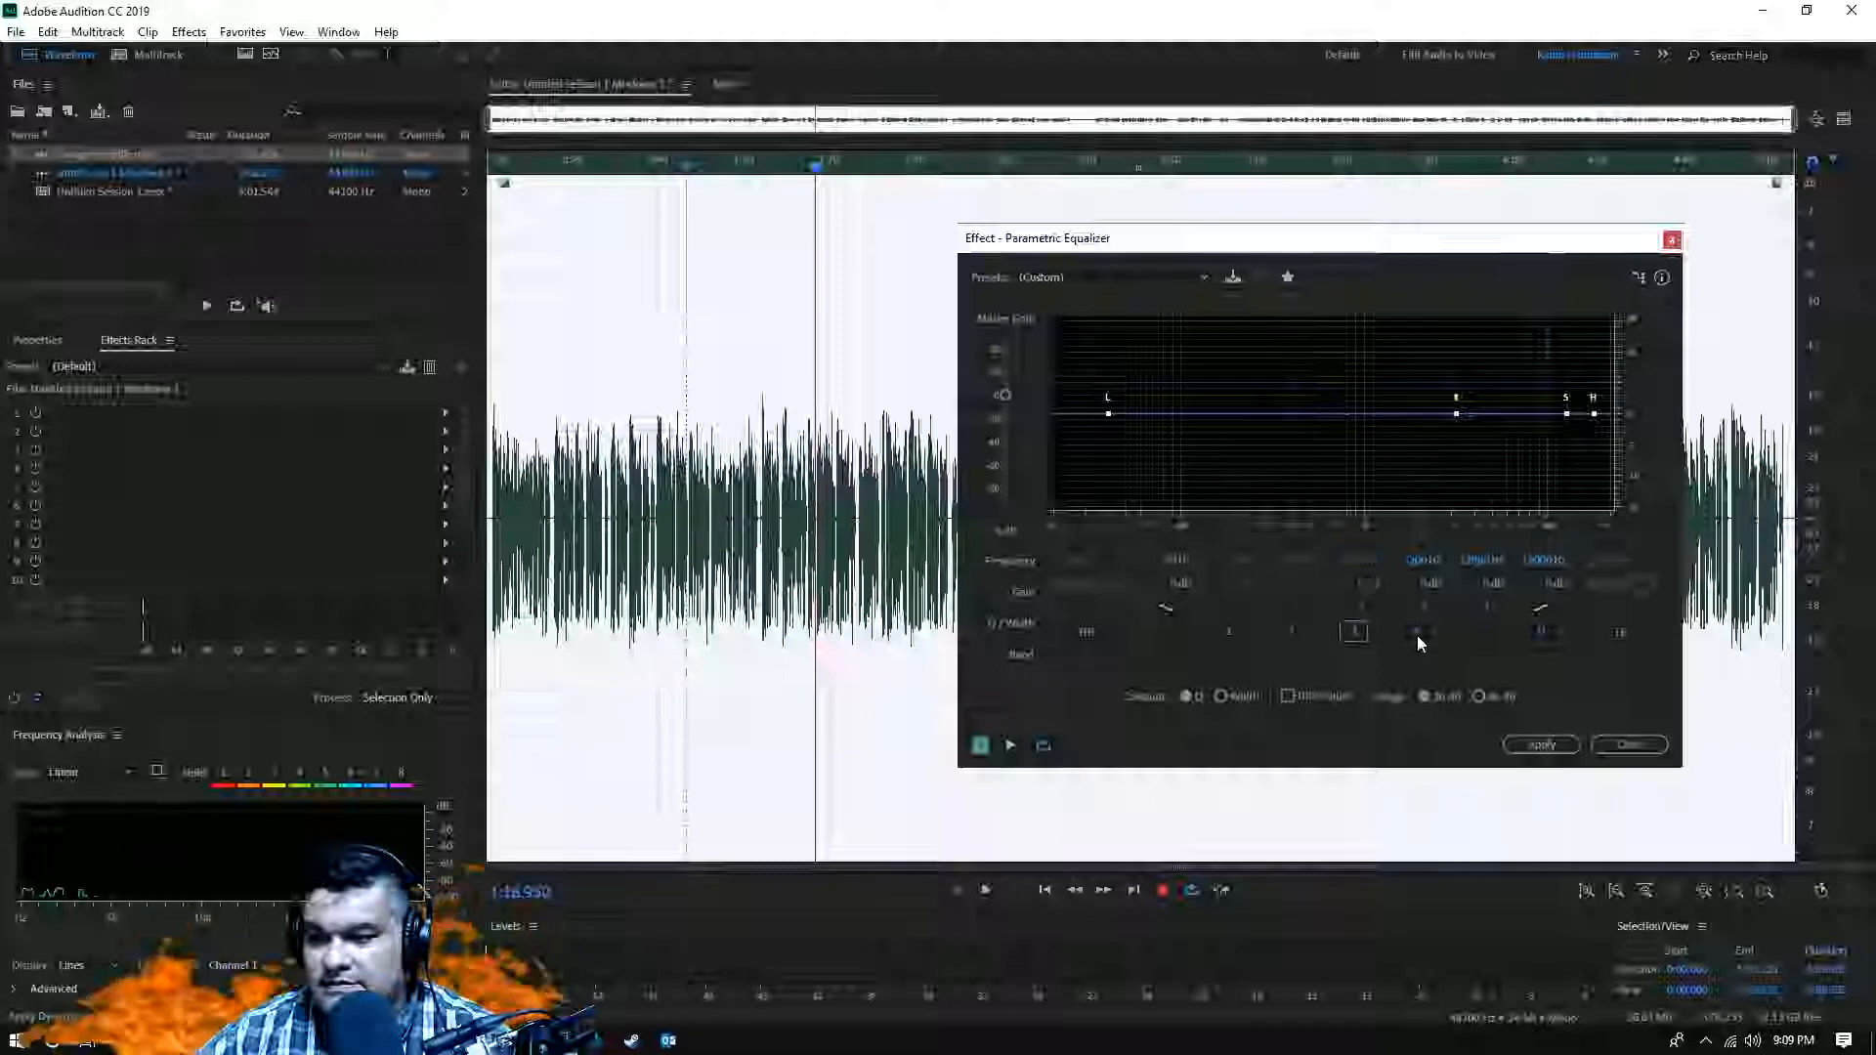
left_click(1536, 630)
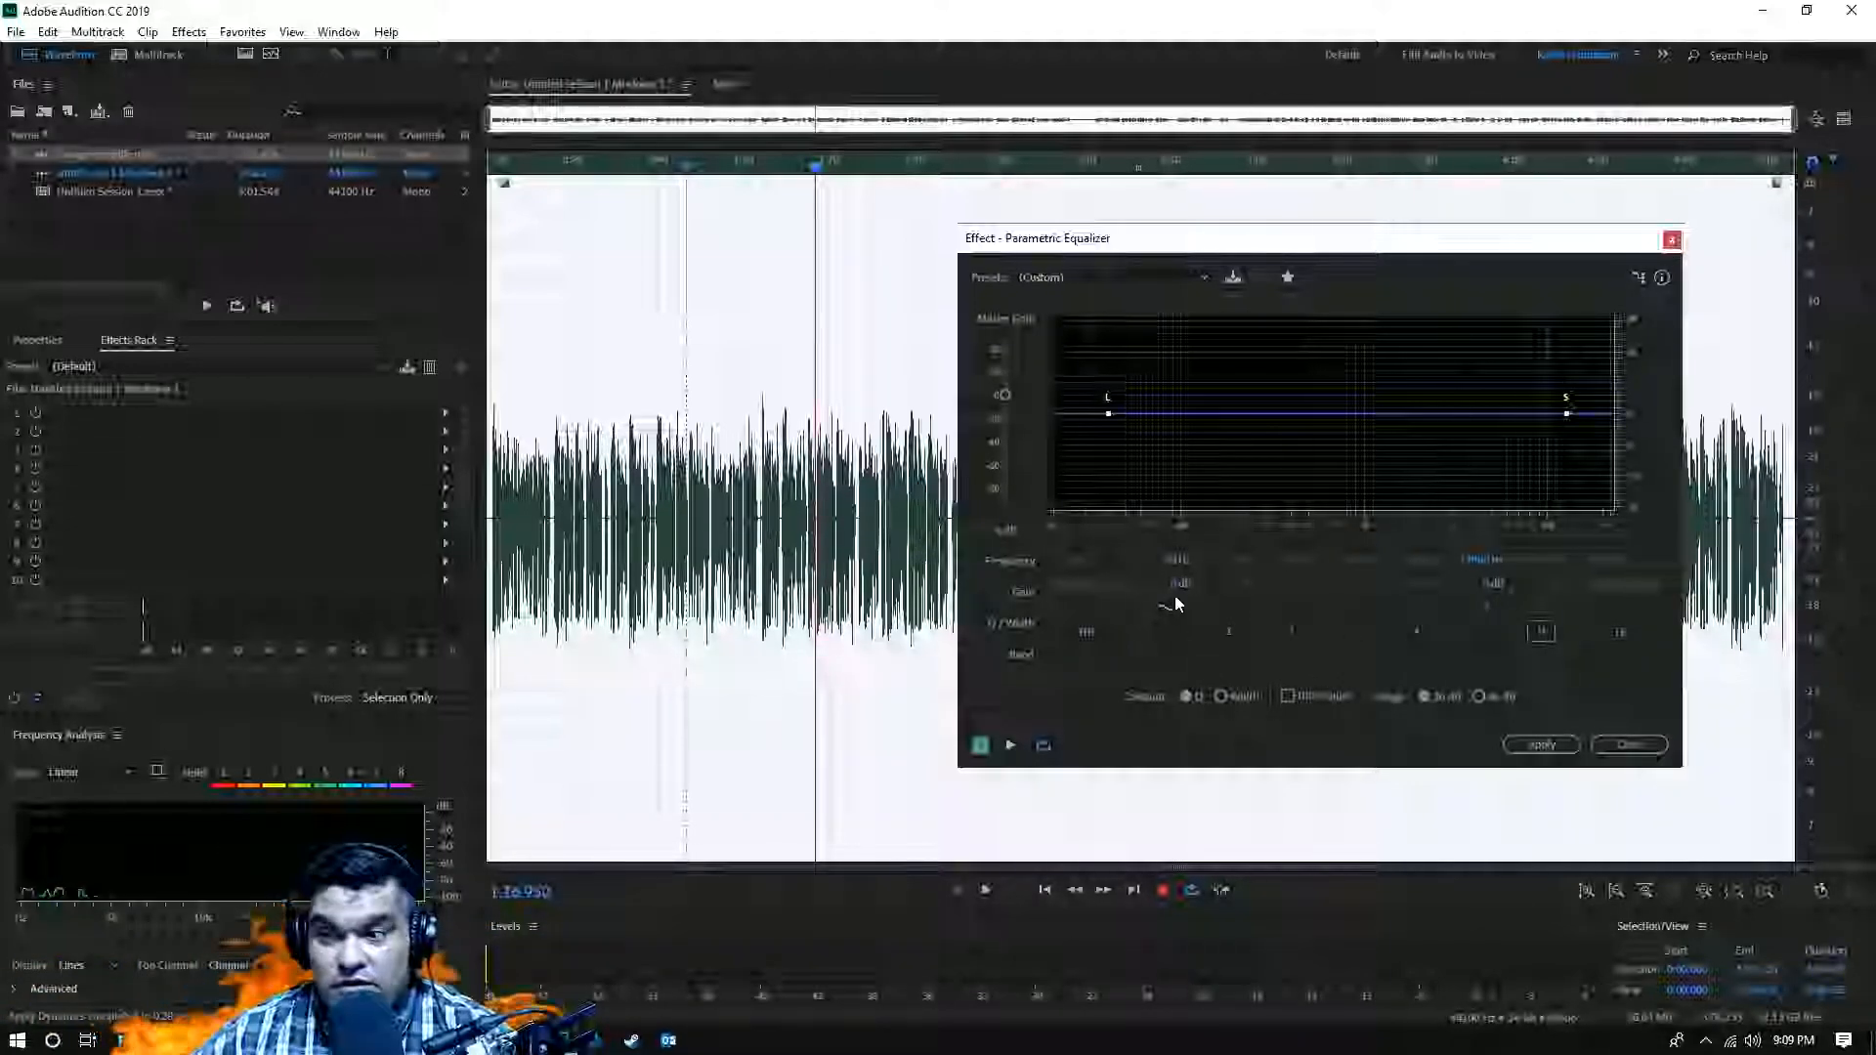
- Preview the audio and enable the equalizer's high-pass filter at 80 Hz with a 24dB/Oct slope
left_click(1010, 745)
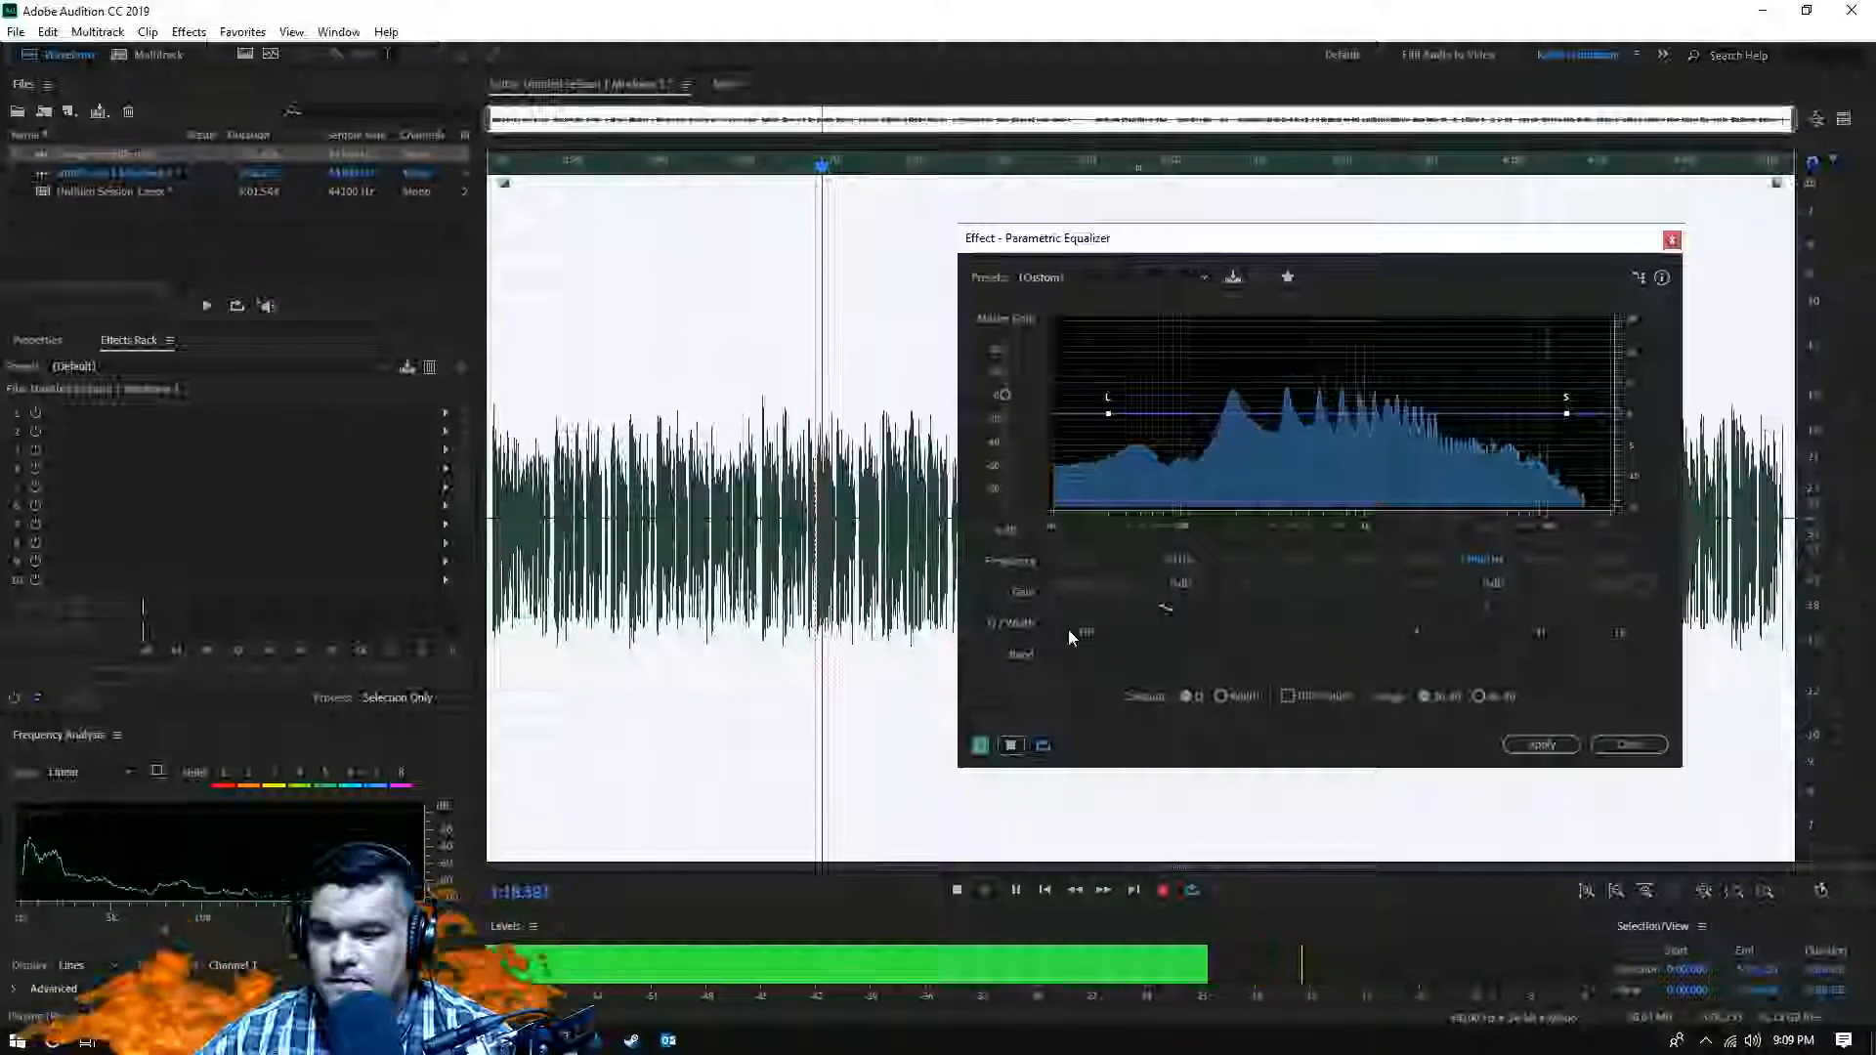
left_click(1086, 632)
left_click(1010, 745)
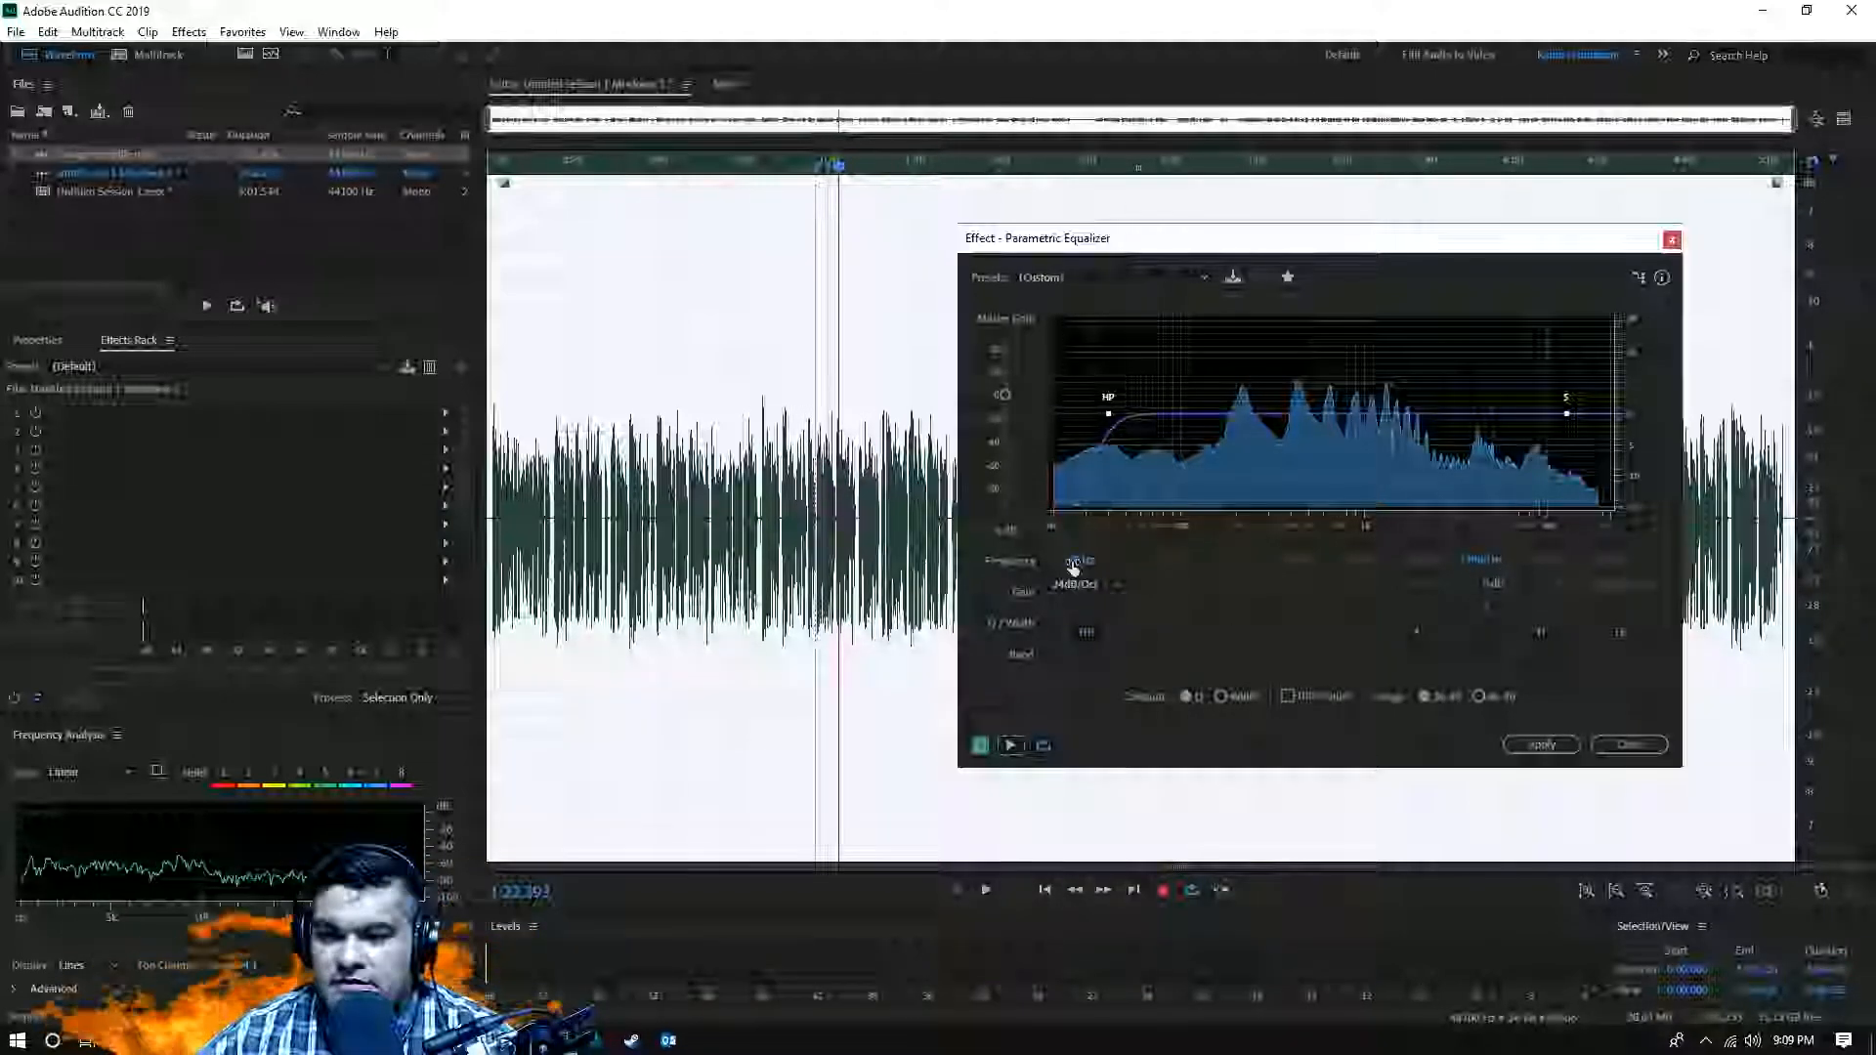
left_click_drag(1074, 562, 1113, 562)
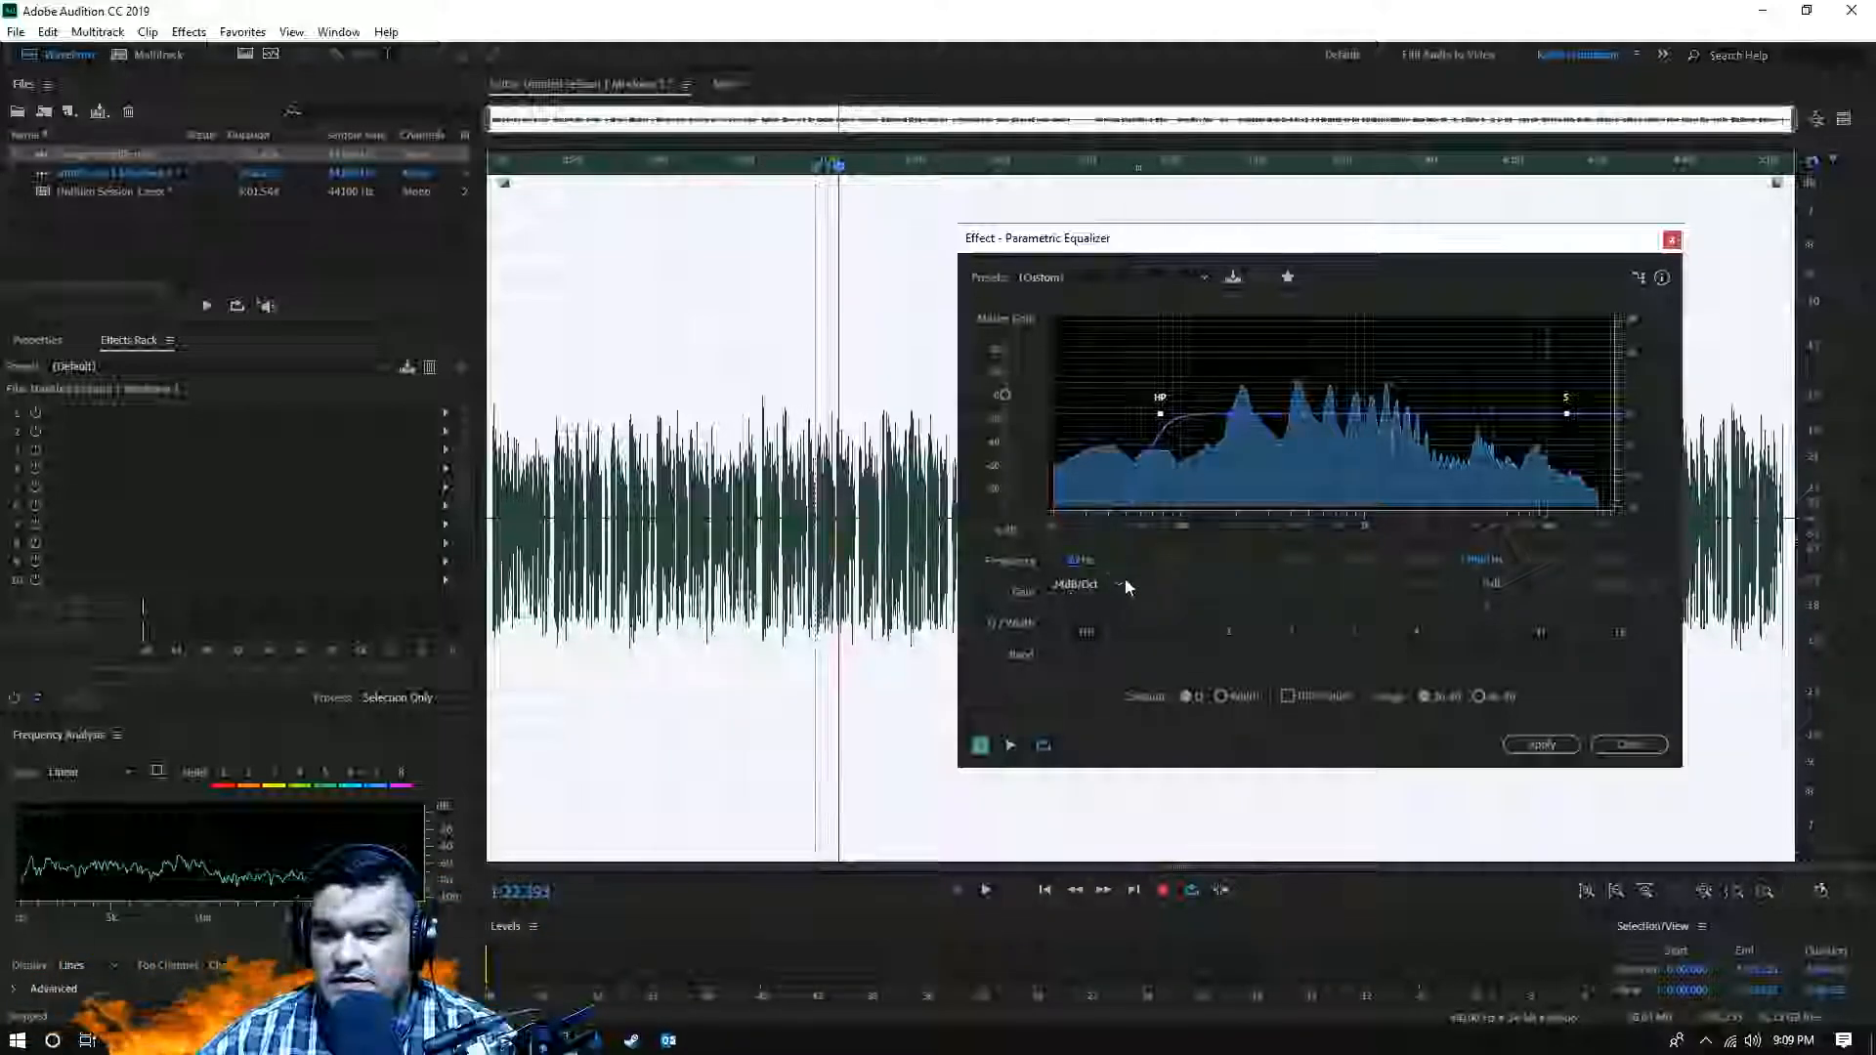
left_click(1081, 560)
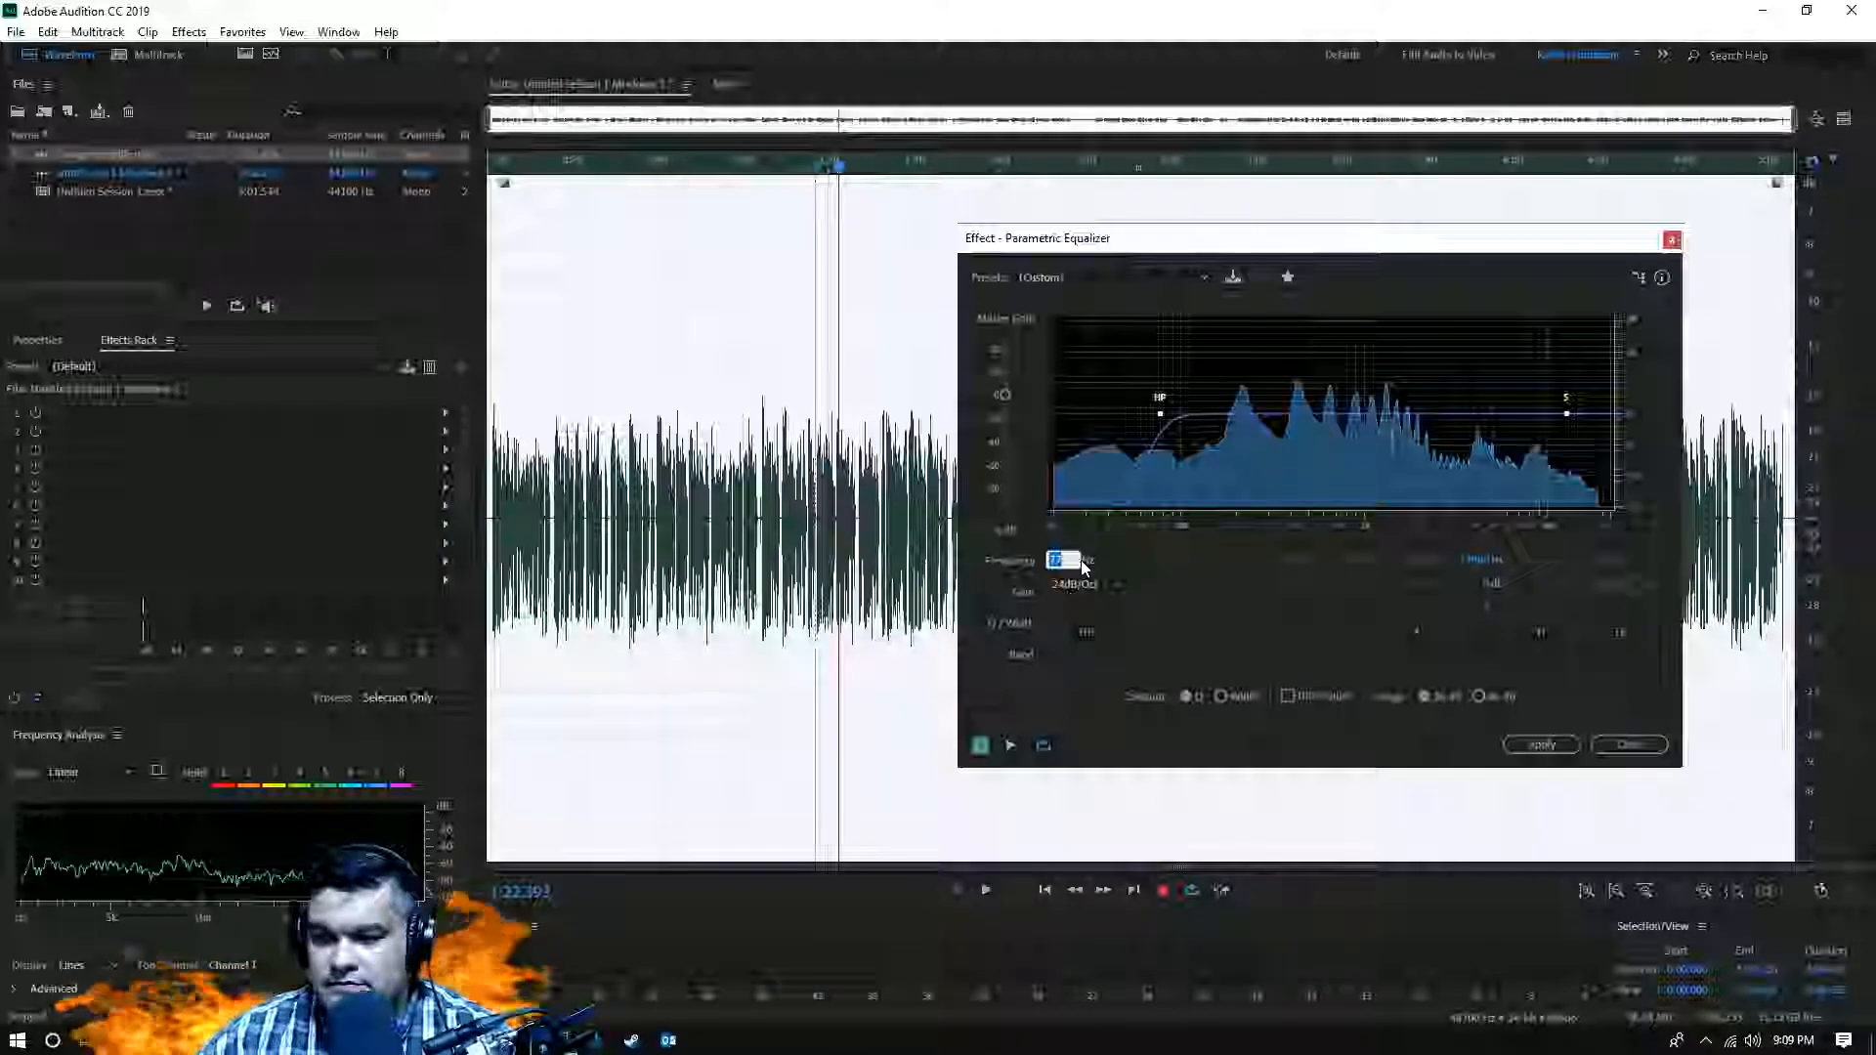
type("8")
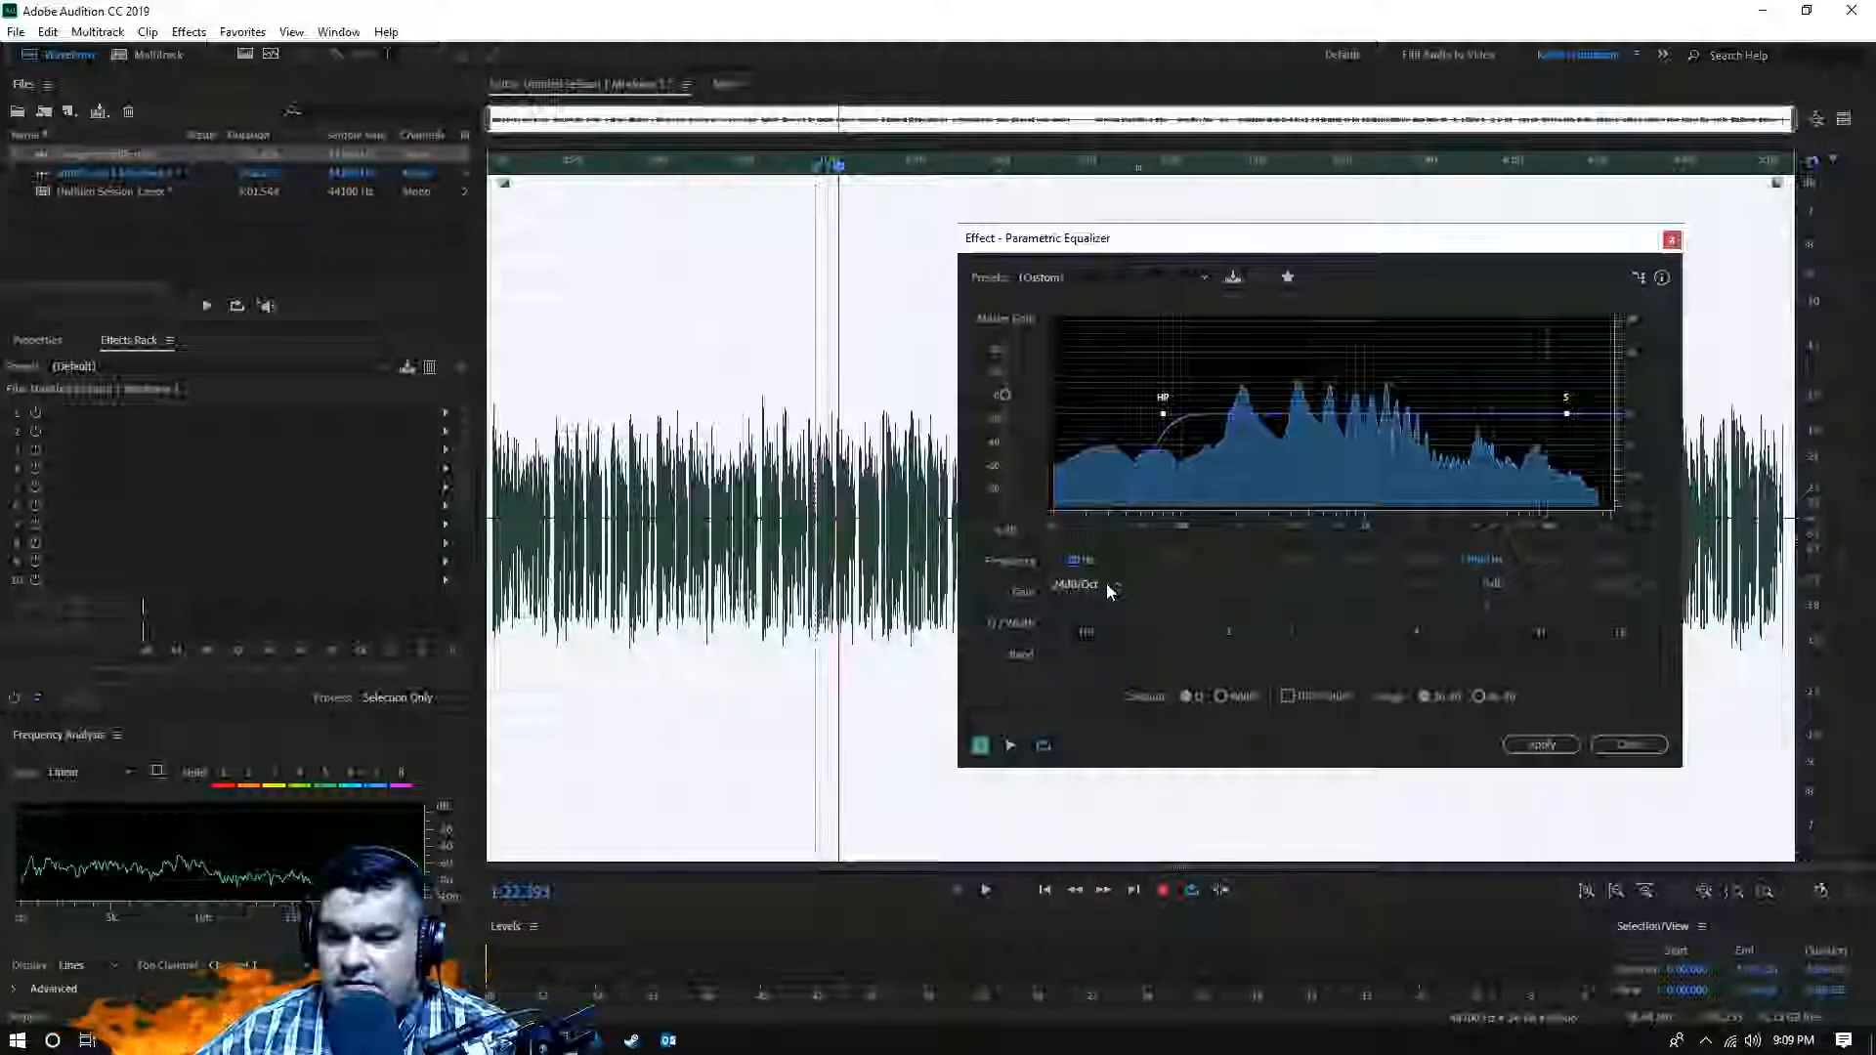
left_click(1108, 588)
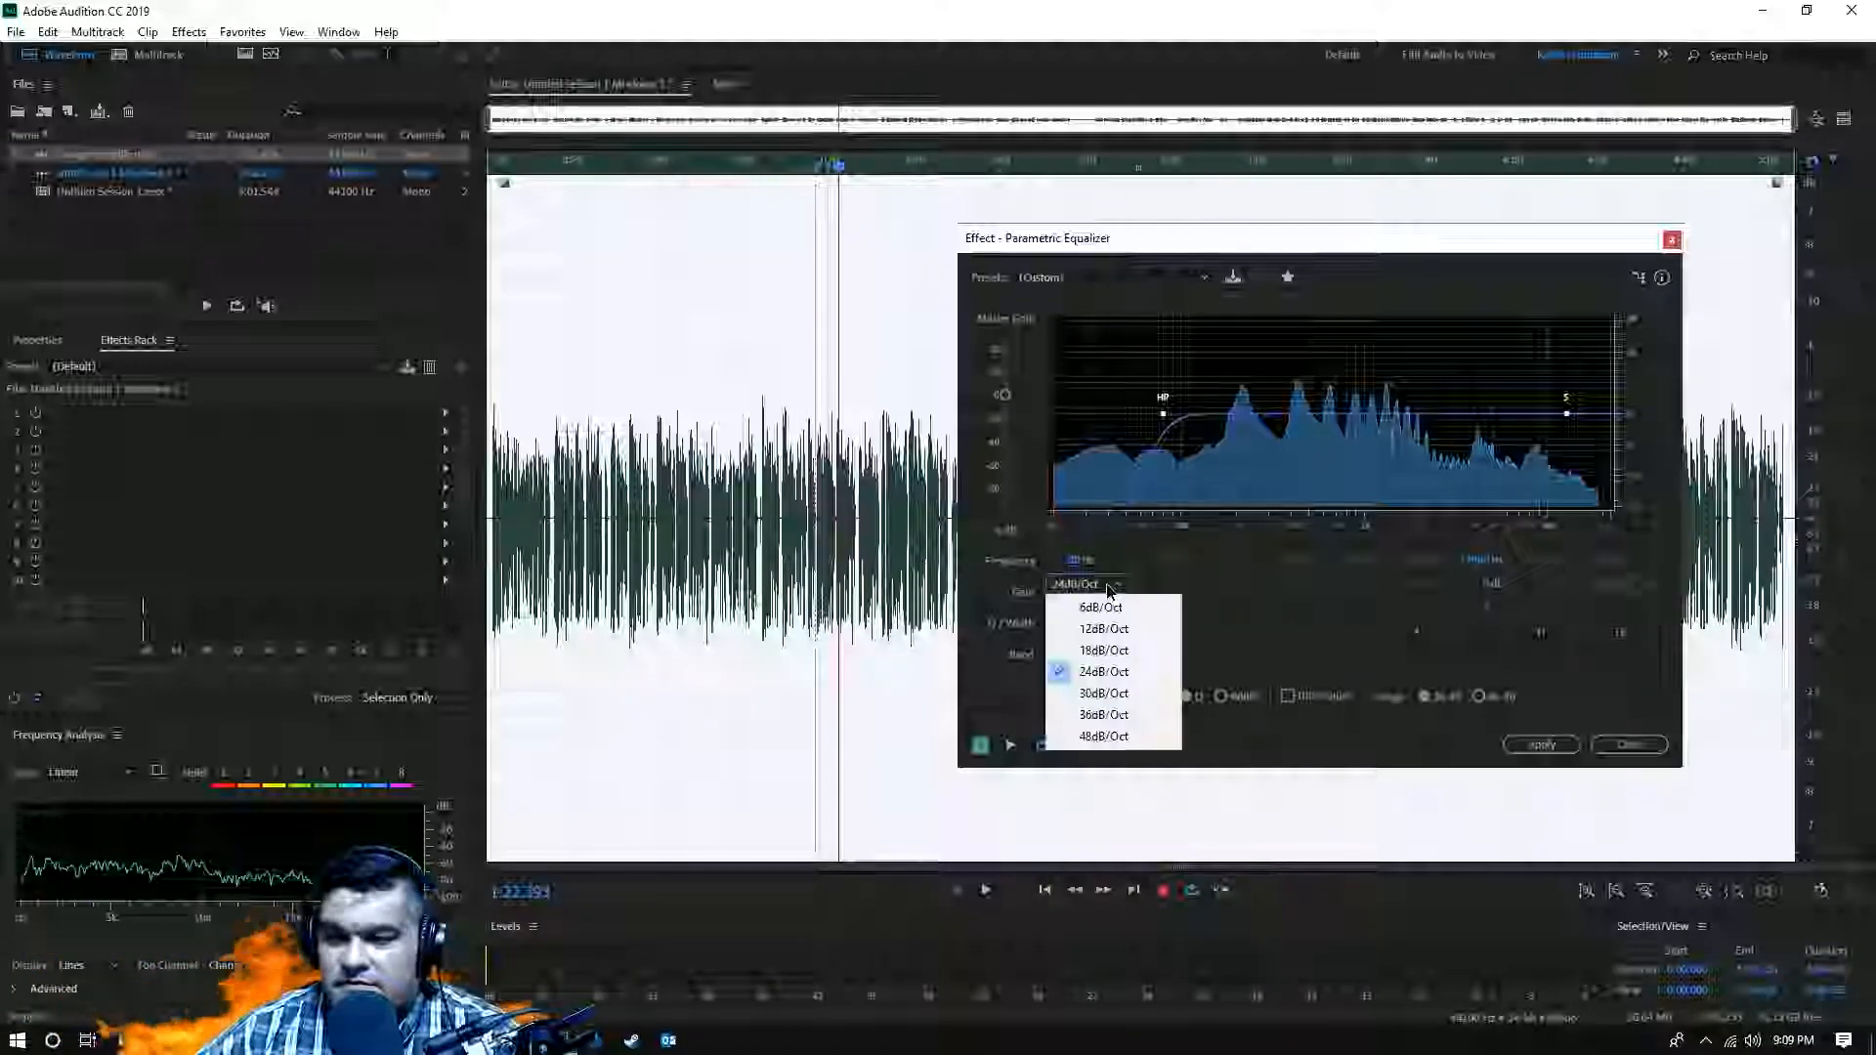
left_click(1102, 674)
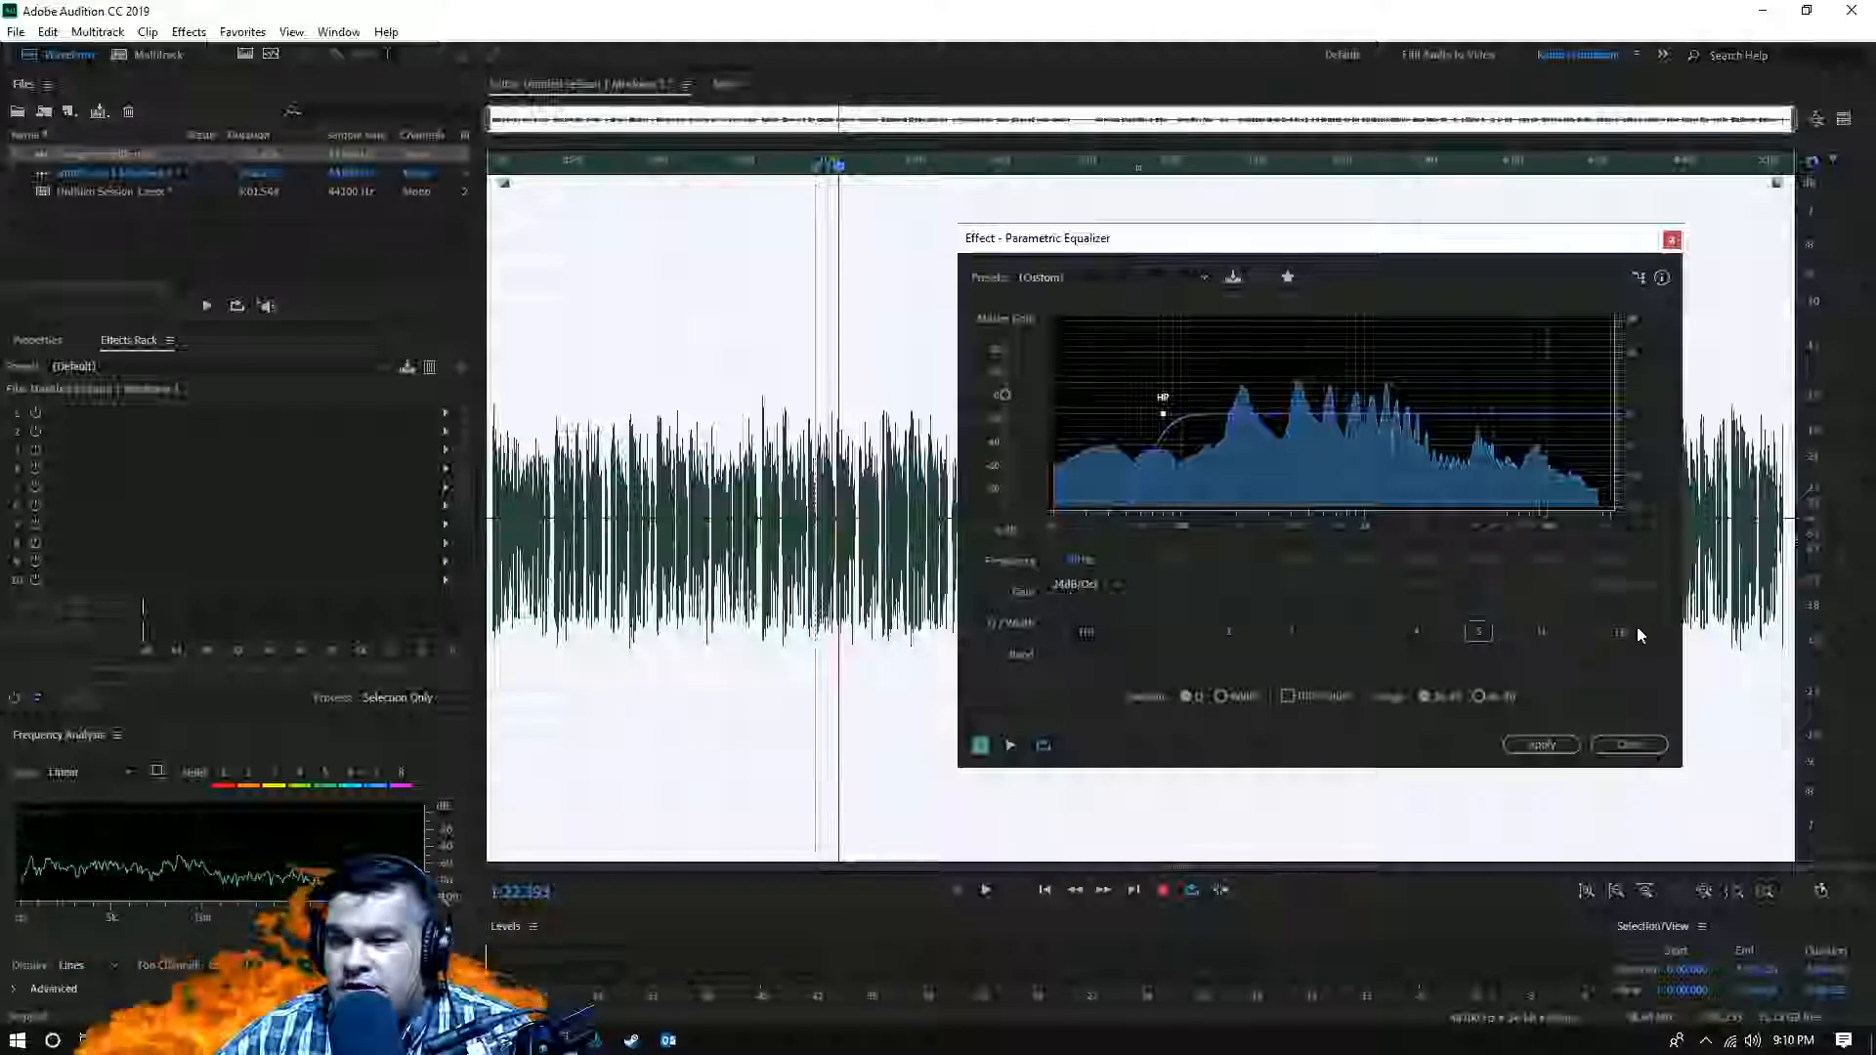
- Enable the equalizer's low-pass filter, set its frequency to 12554 Hz, and preview the result
left_click(1622, 632)
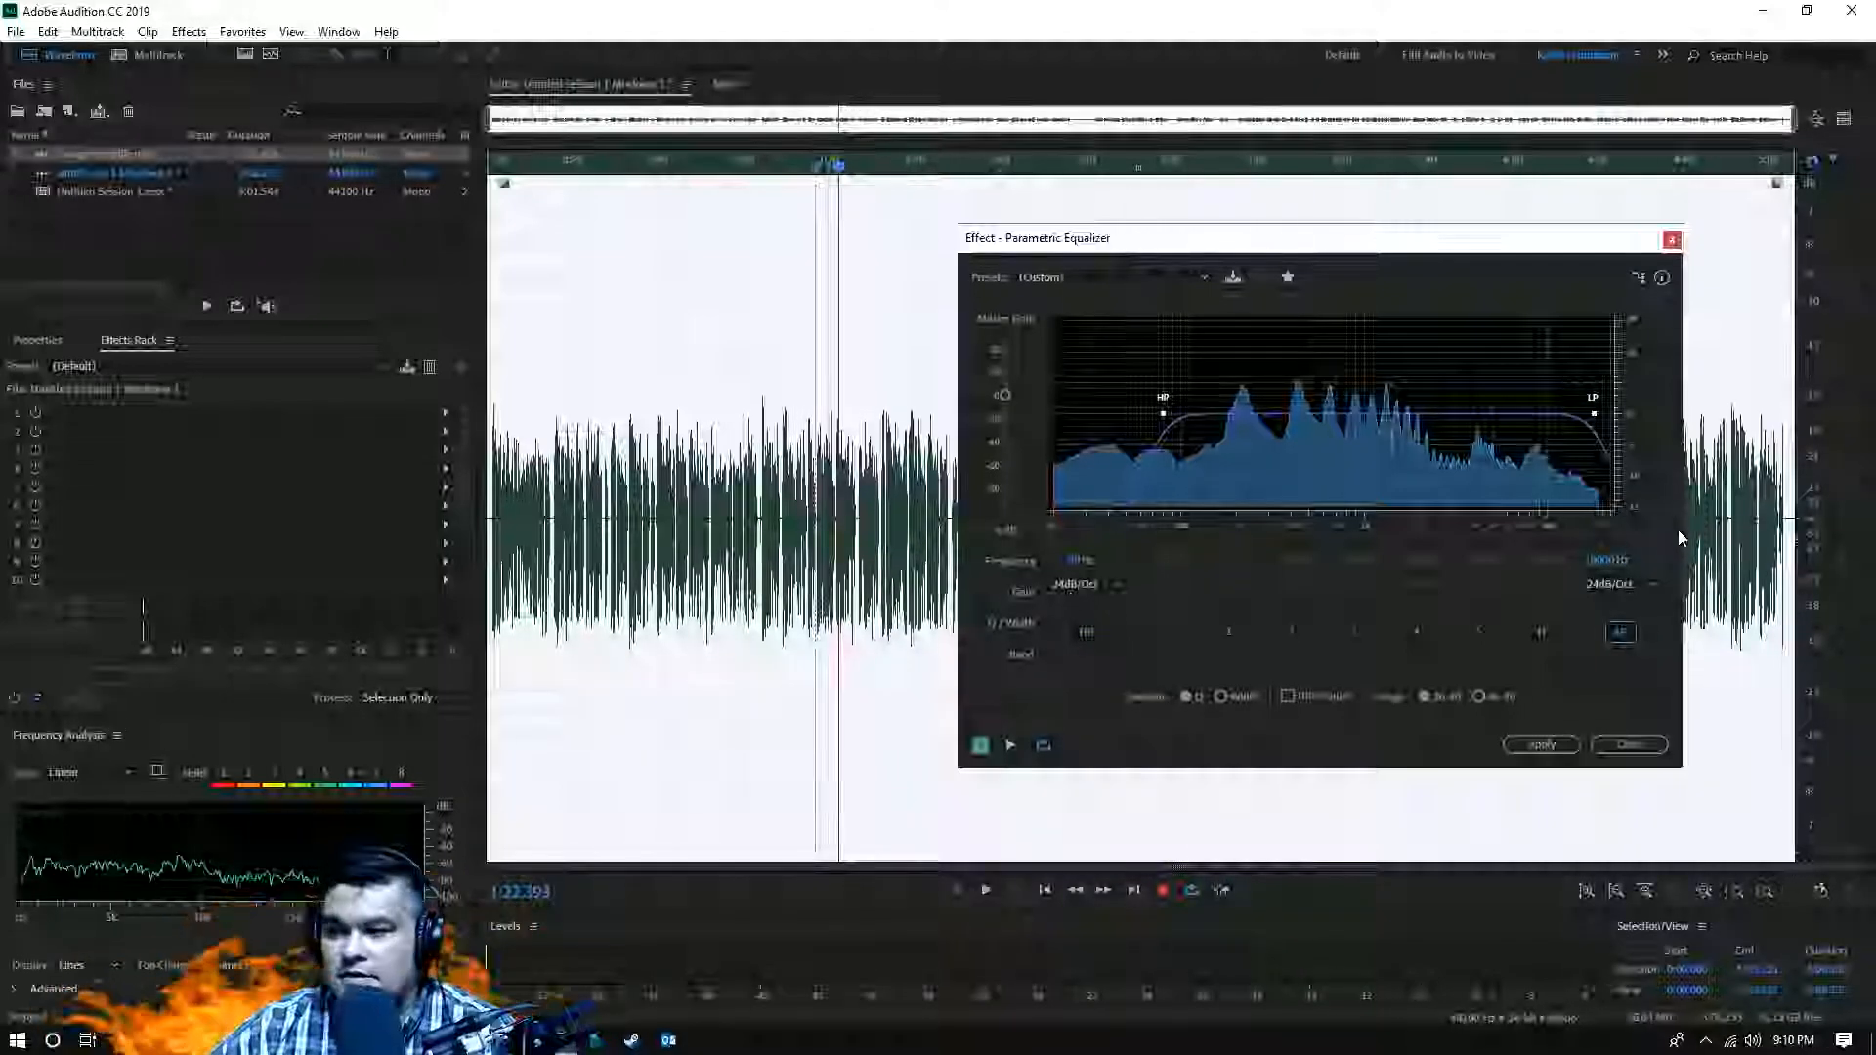
left_click_drag(1606, 560, 1581, 567)
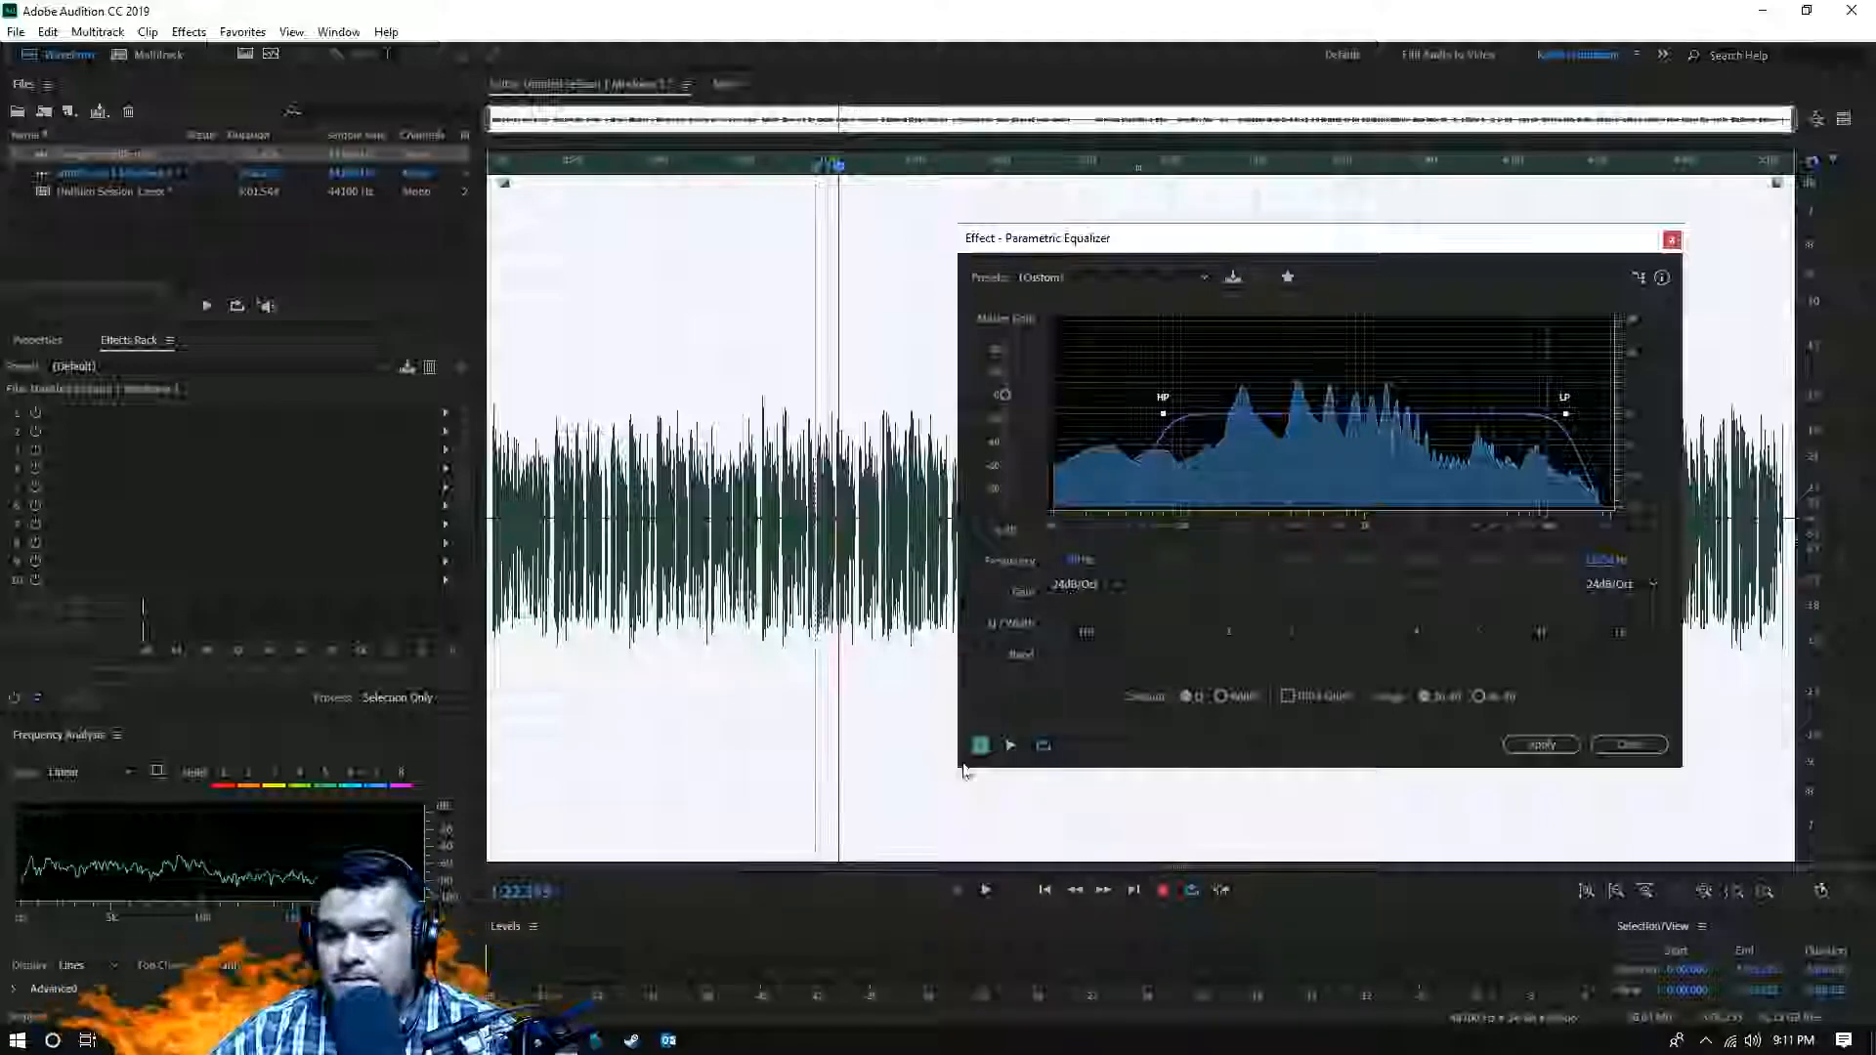
left_click(1010, 745)
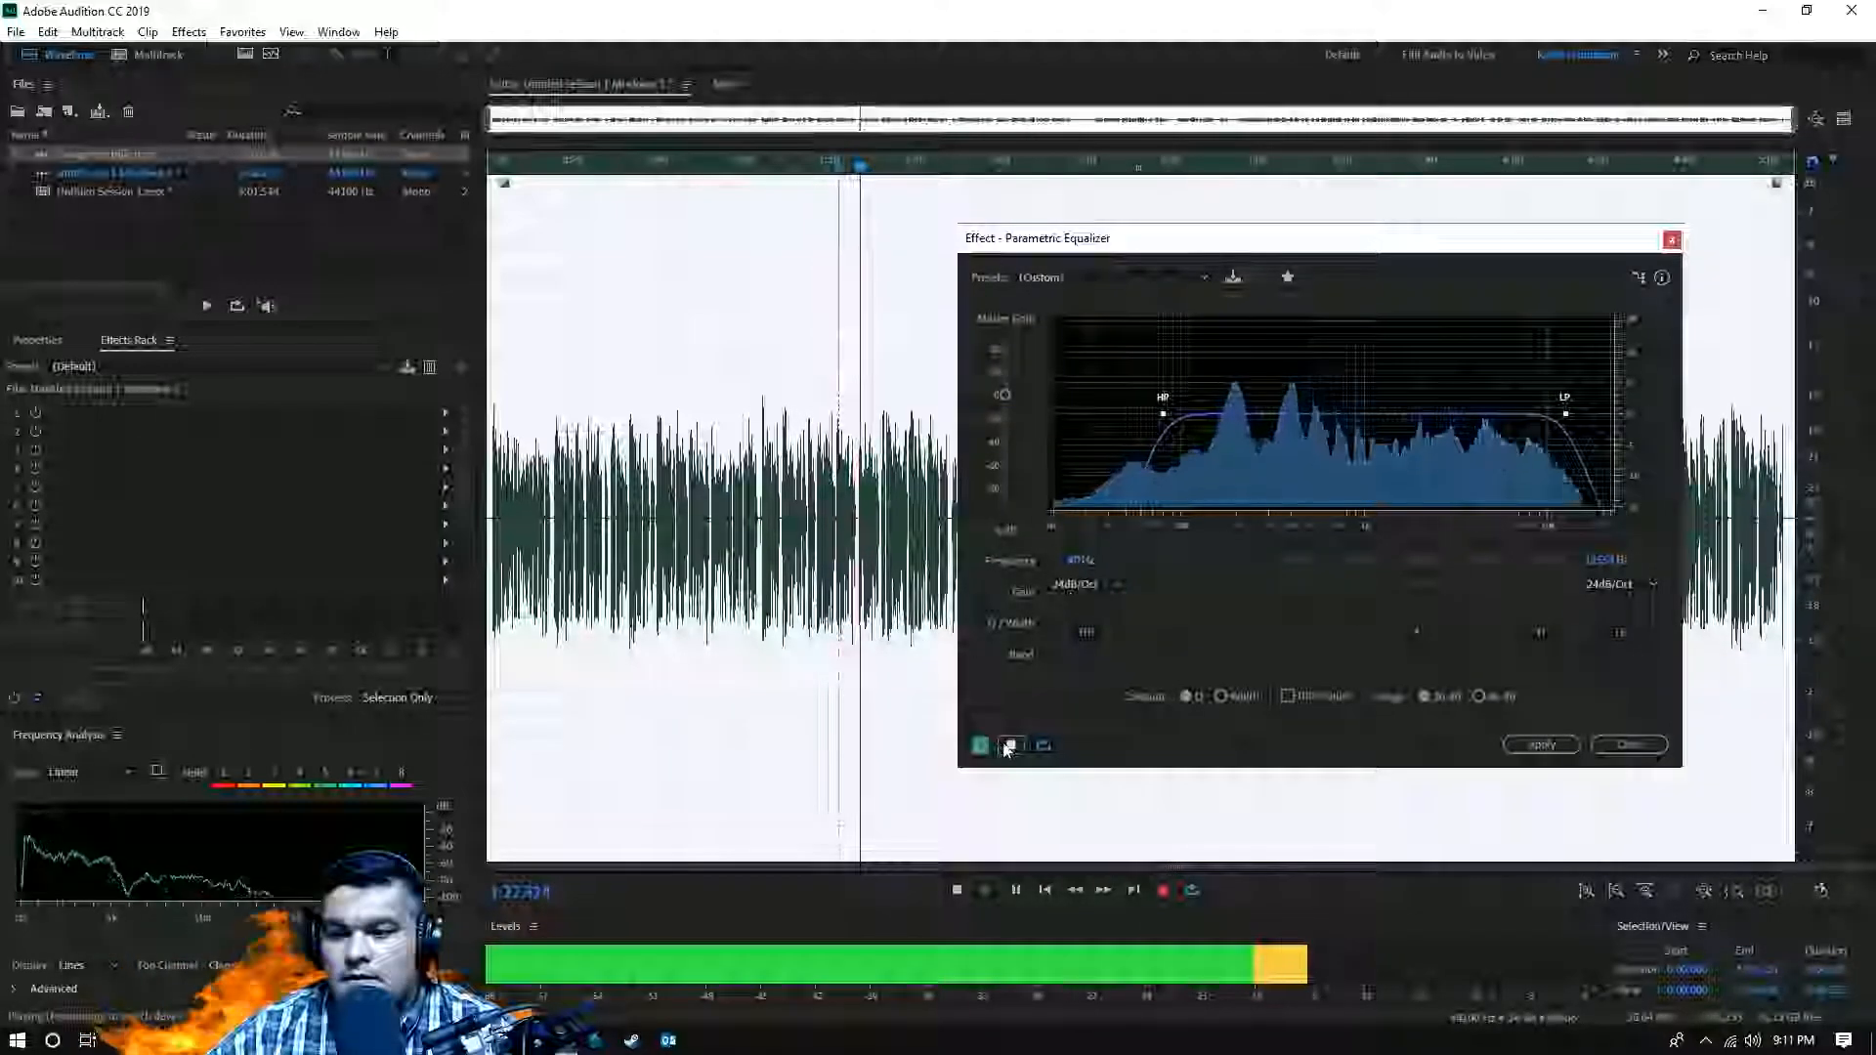
key("space")
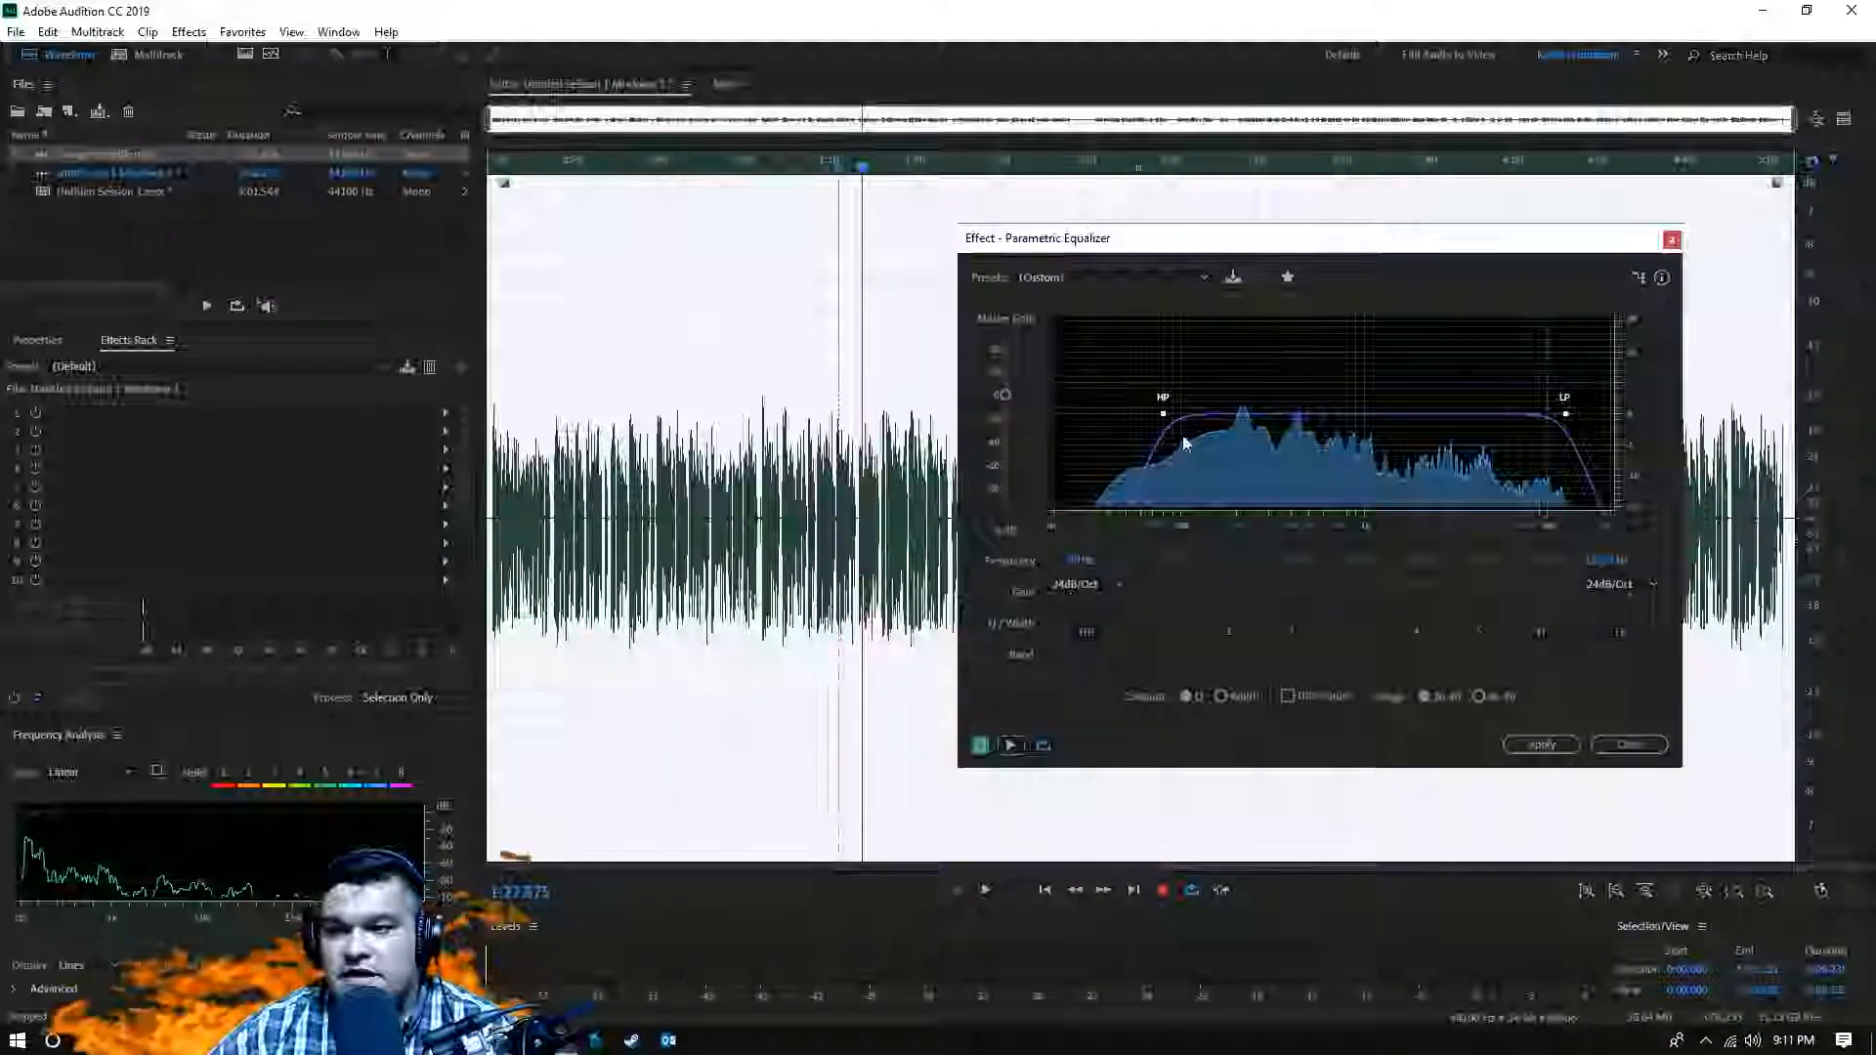
- Try equalizer band 2 as a deep, narrow cut, move it along the curve, and disable the band again
left_click(1291, 632)
left_click_drag(1241, 415, 1318, 510)
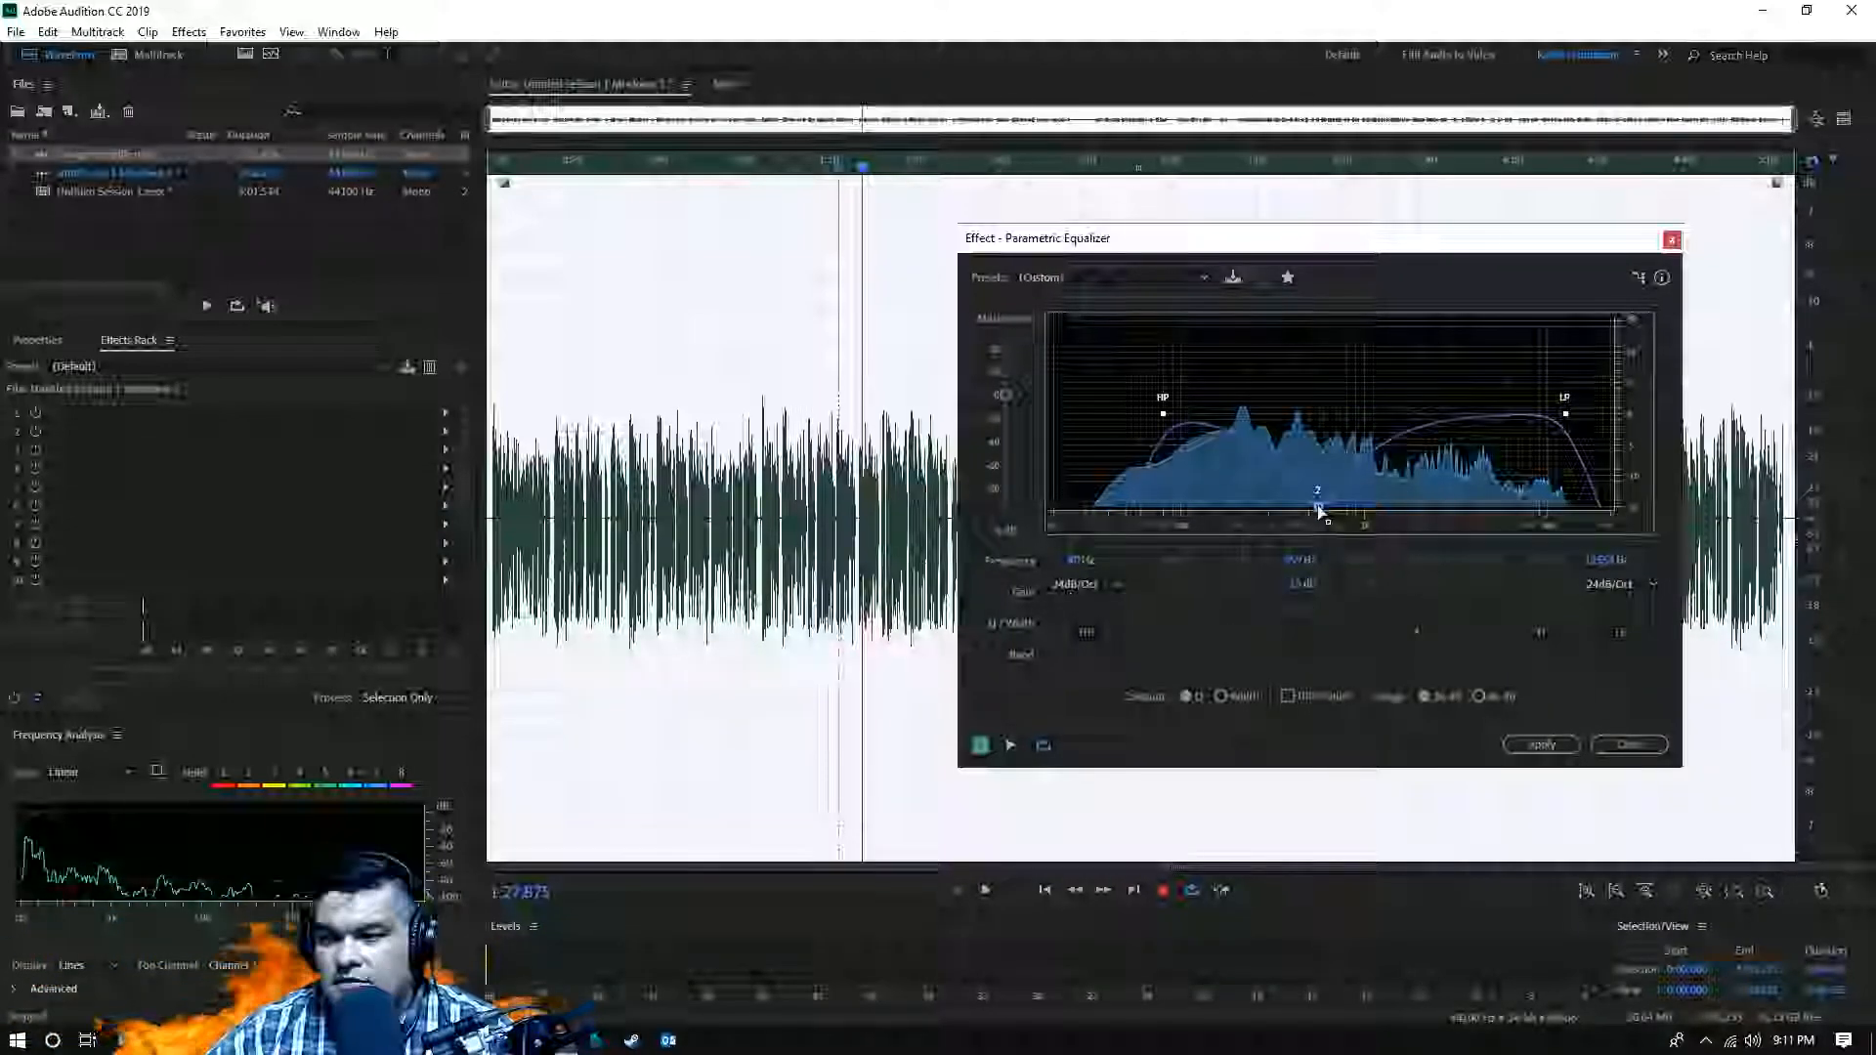
left_click_drag(1294, 608, 1500, 602)
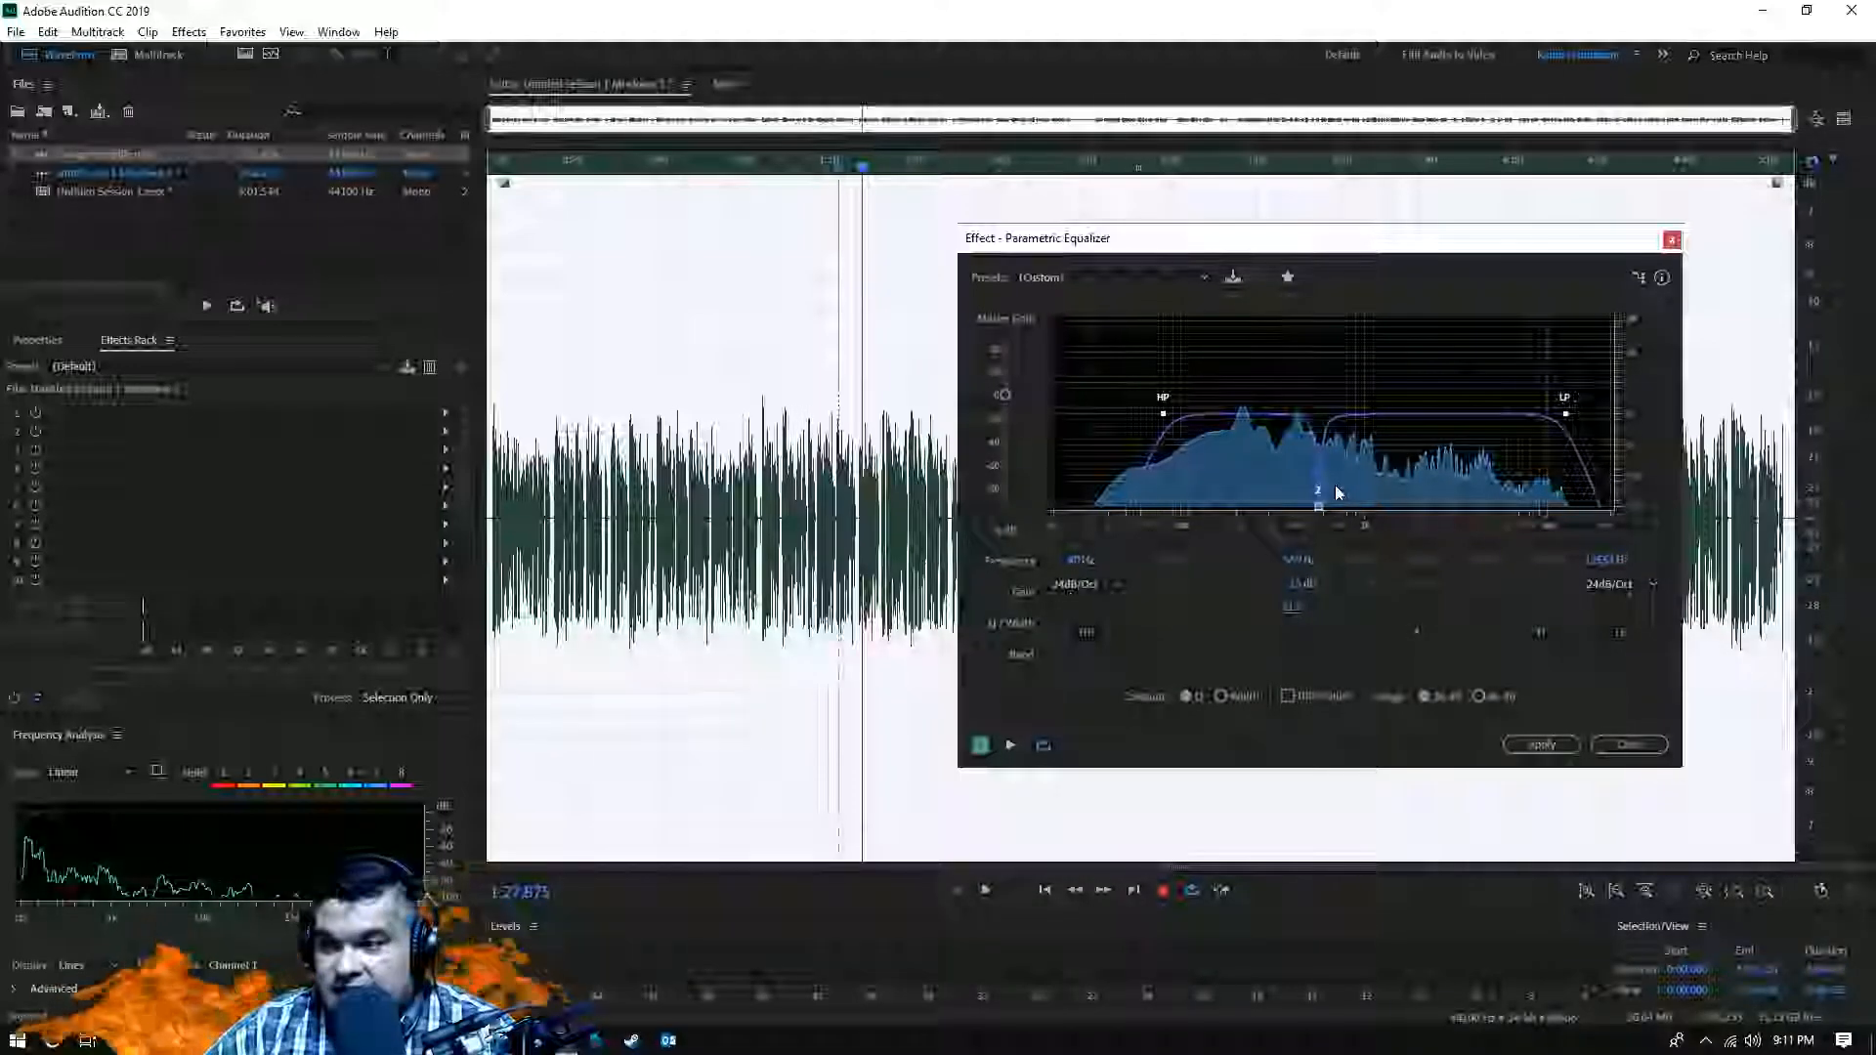
left_click_drag(1319, 508, 1453, 418)
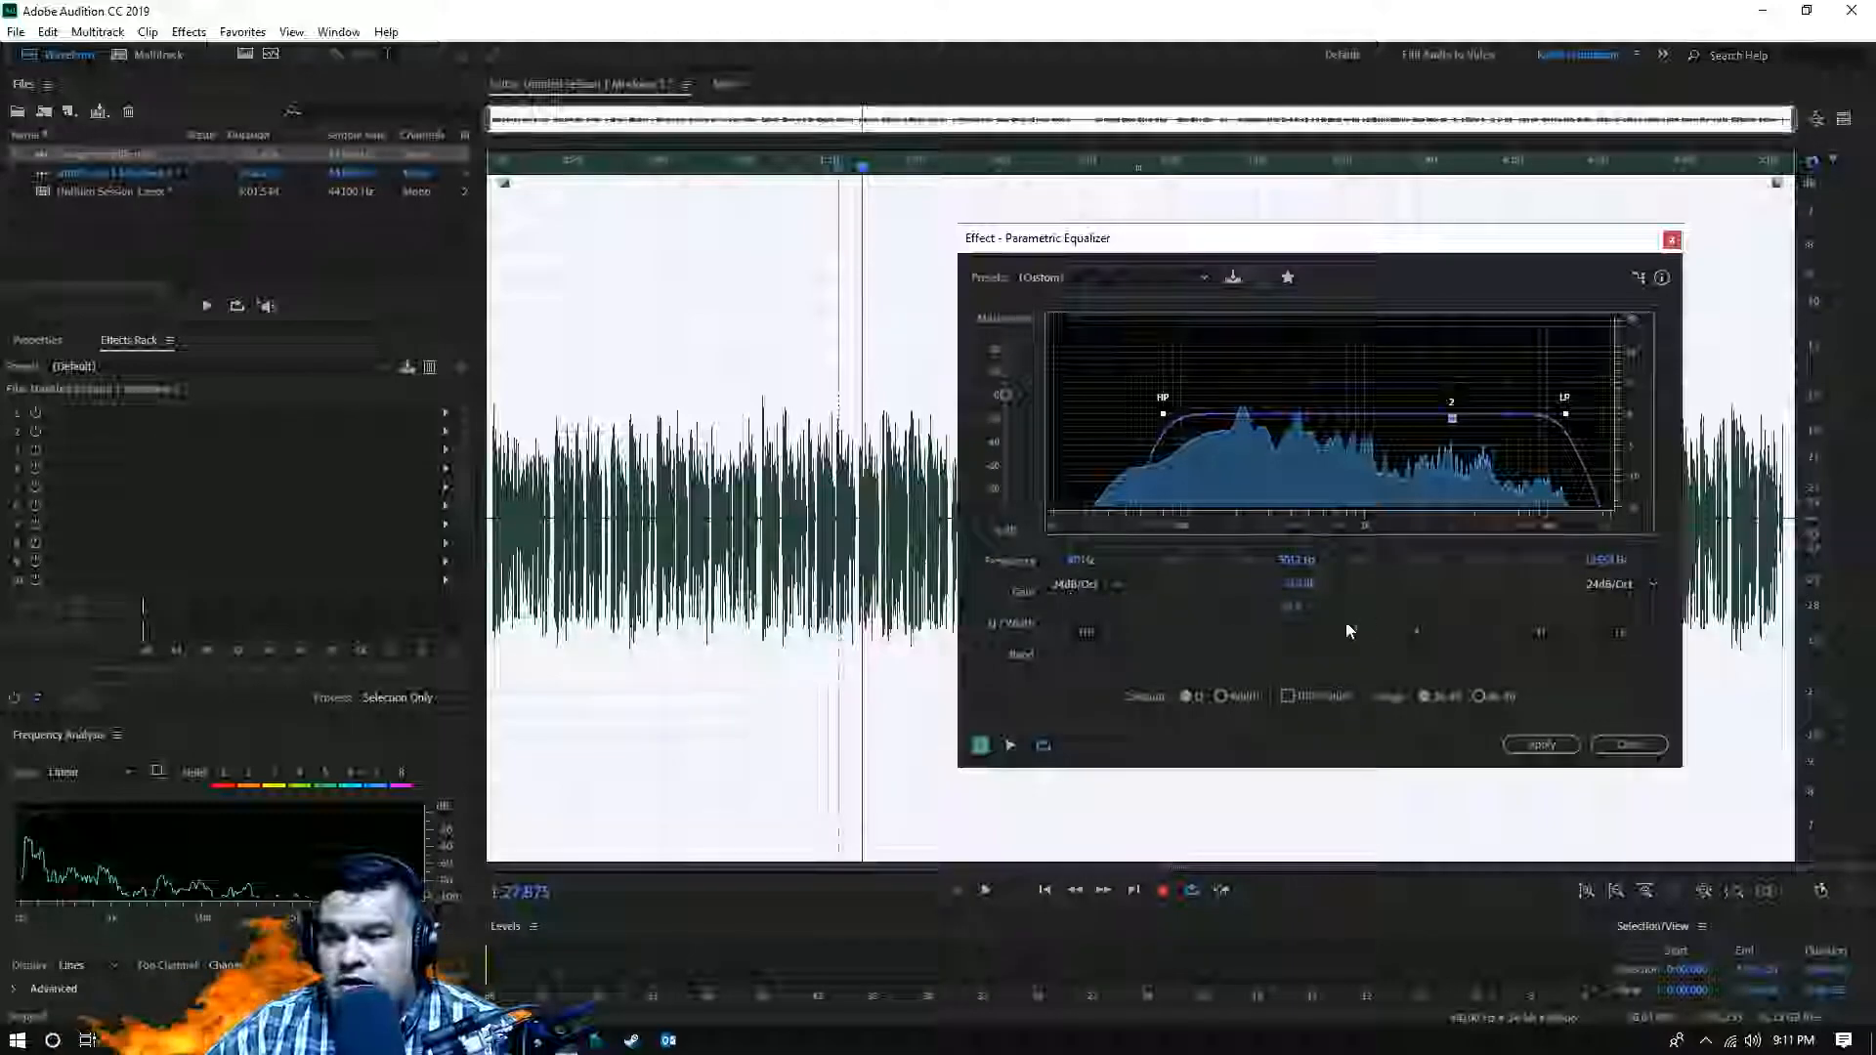
left_click(1291, 632)
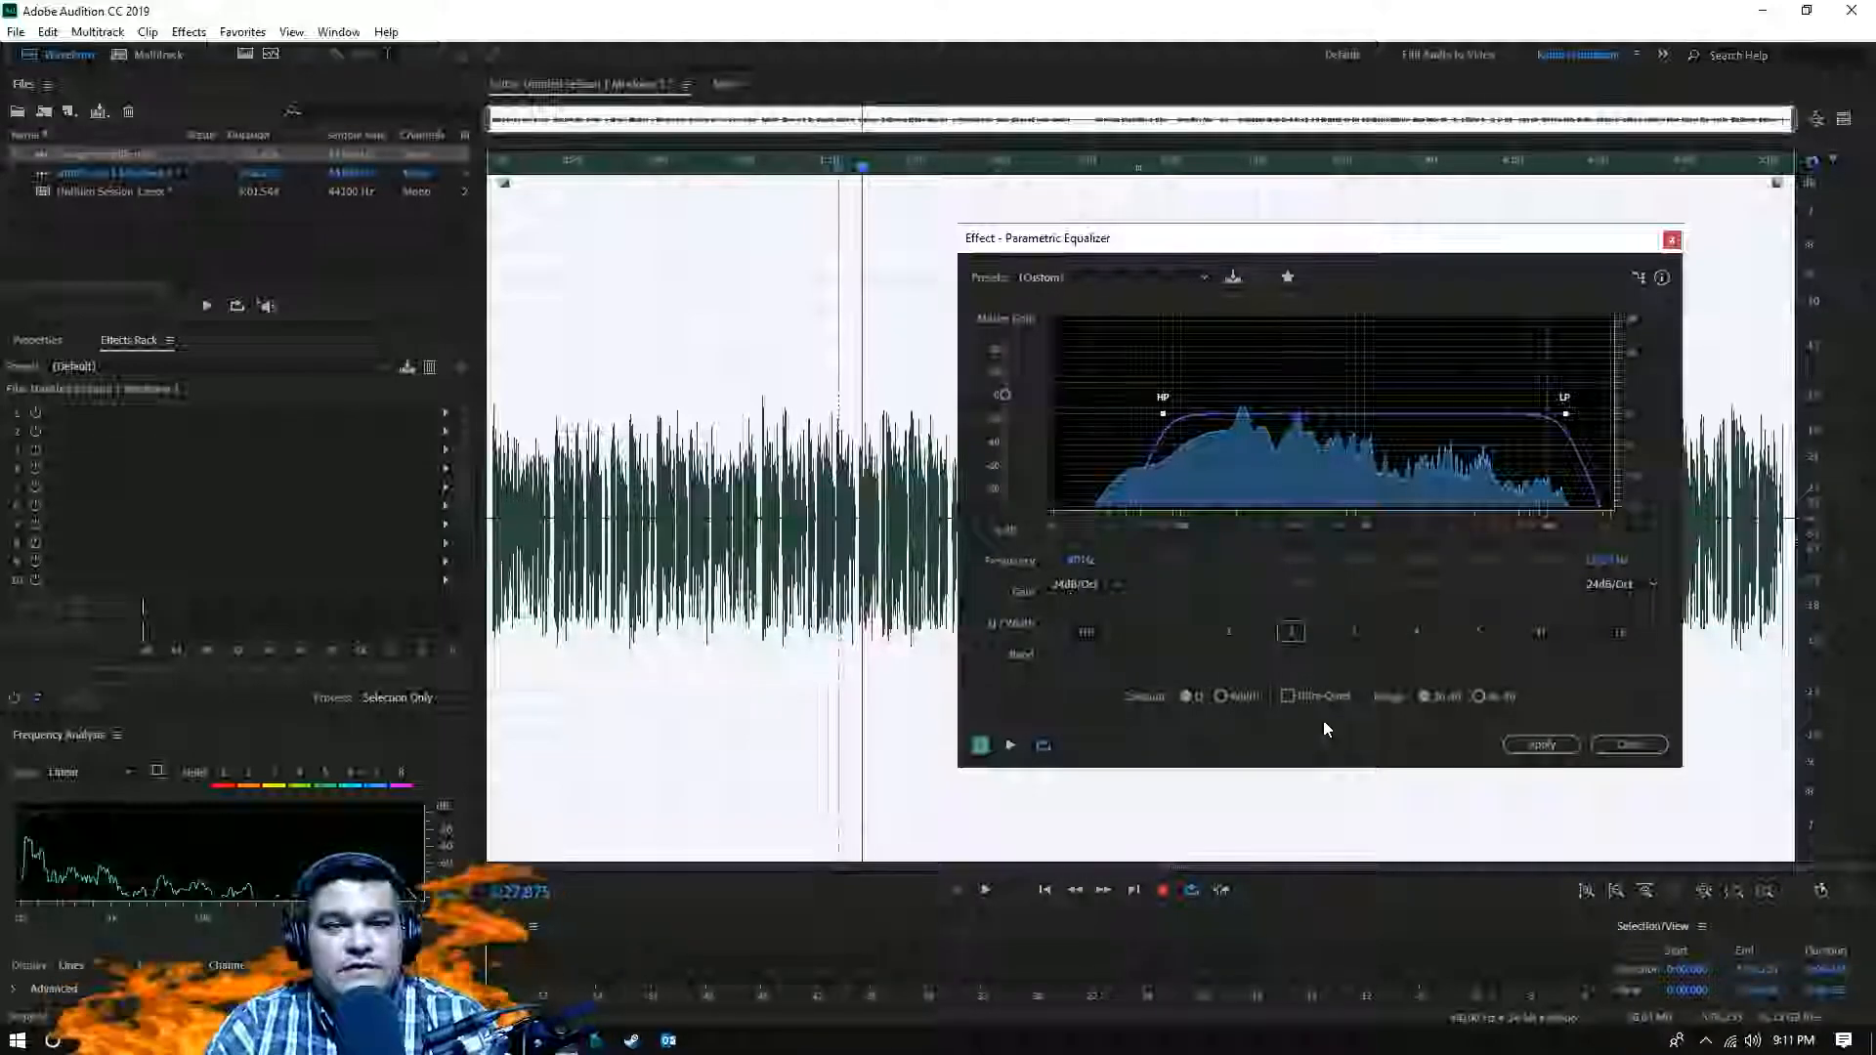
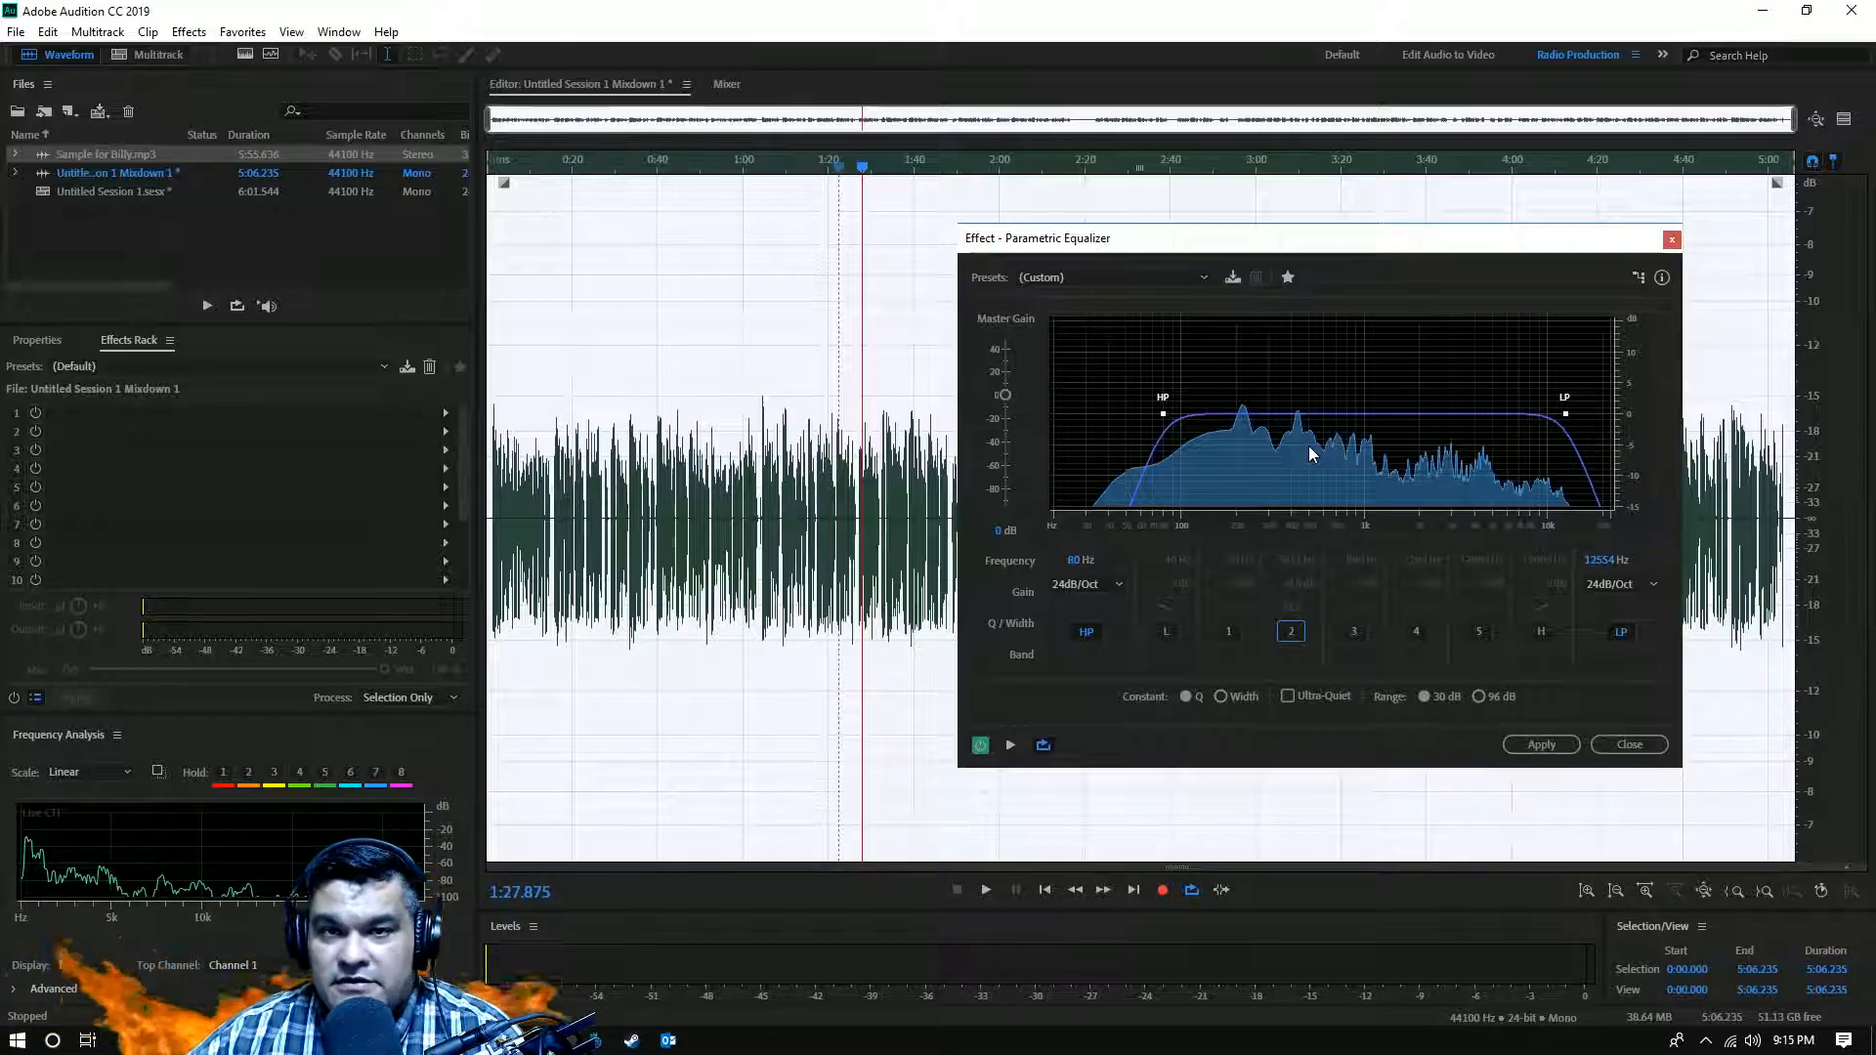
- Preview the audio and enable equalizer band 3 as a cut of about -6.5 dB at 733 Hz with a Q of 3.5
left_click(1010, 746)
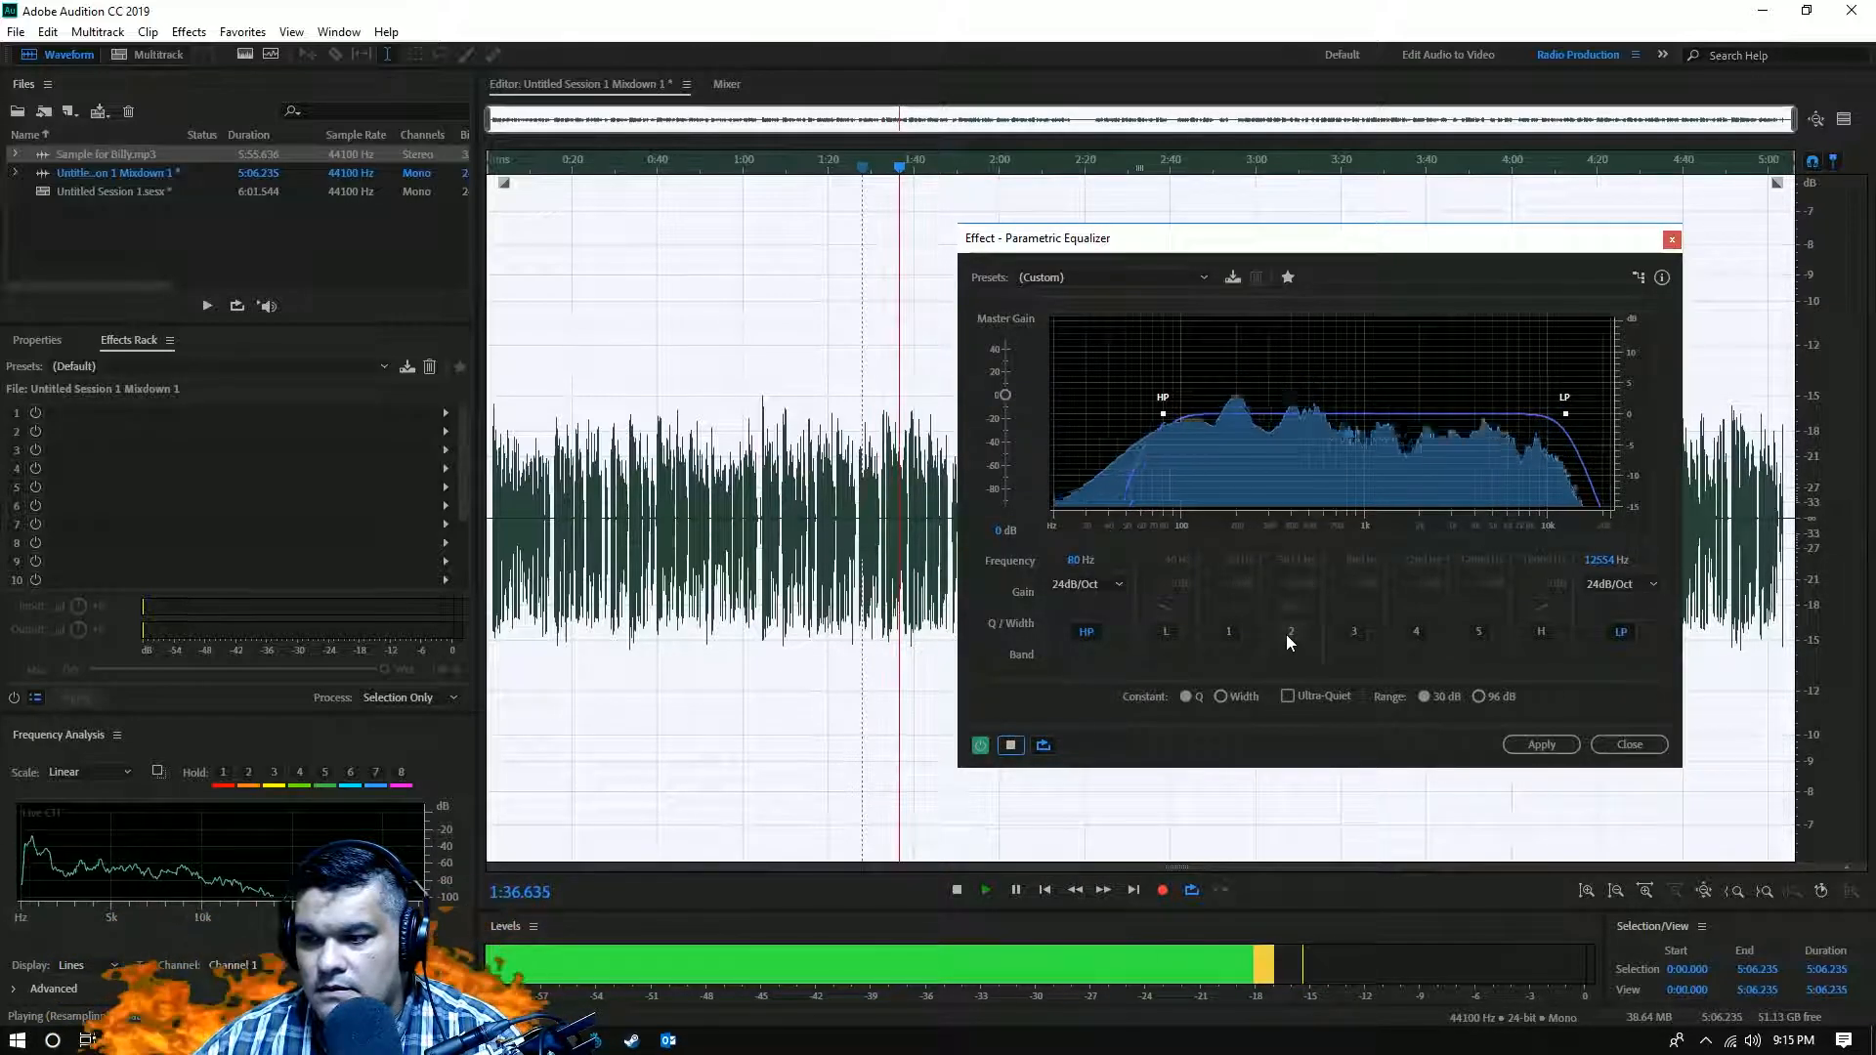
left_click(1233, 633)
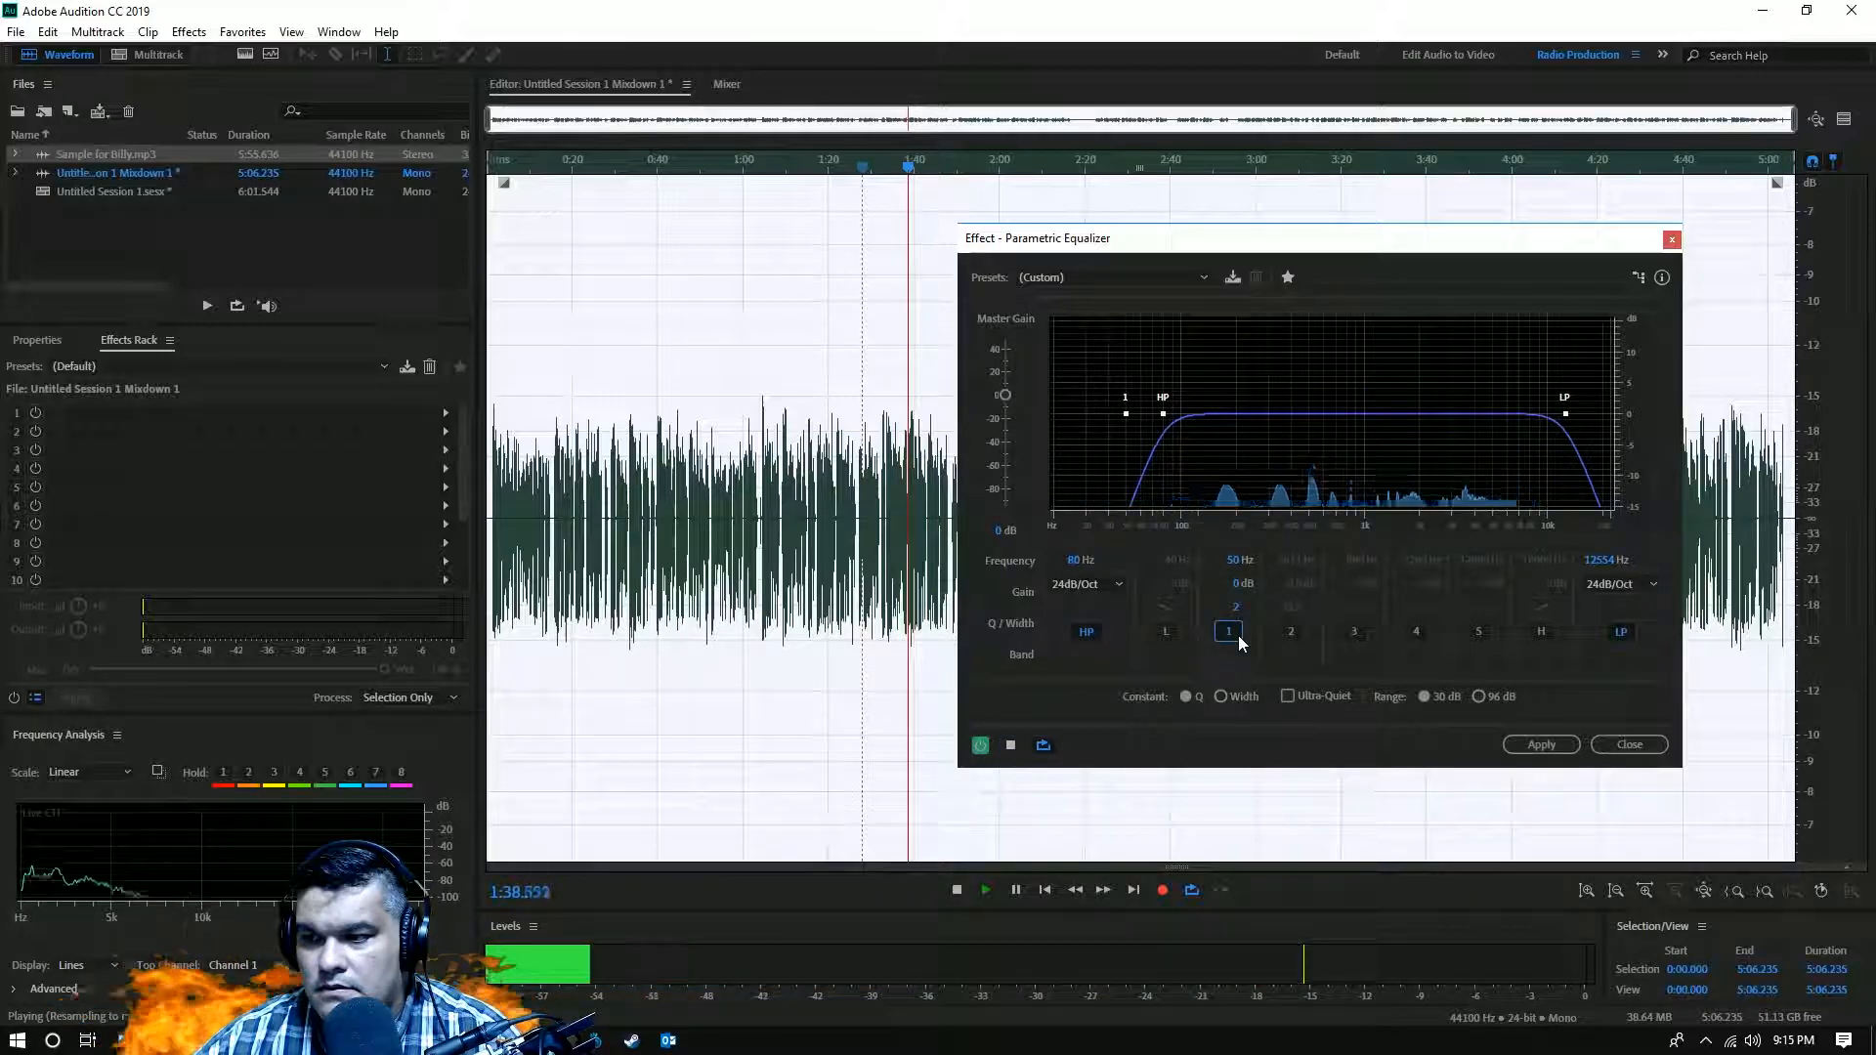
left_click(1239, 636)
left_click(1358, 630)
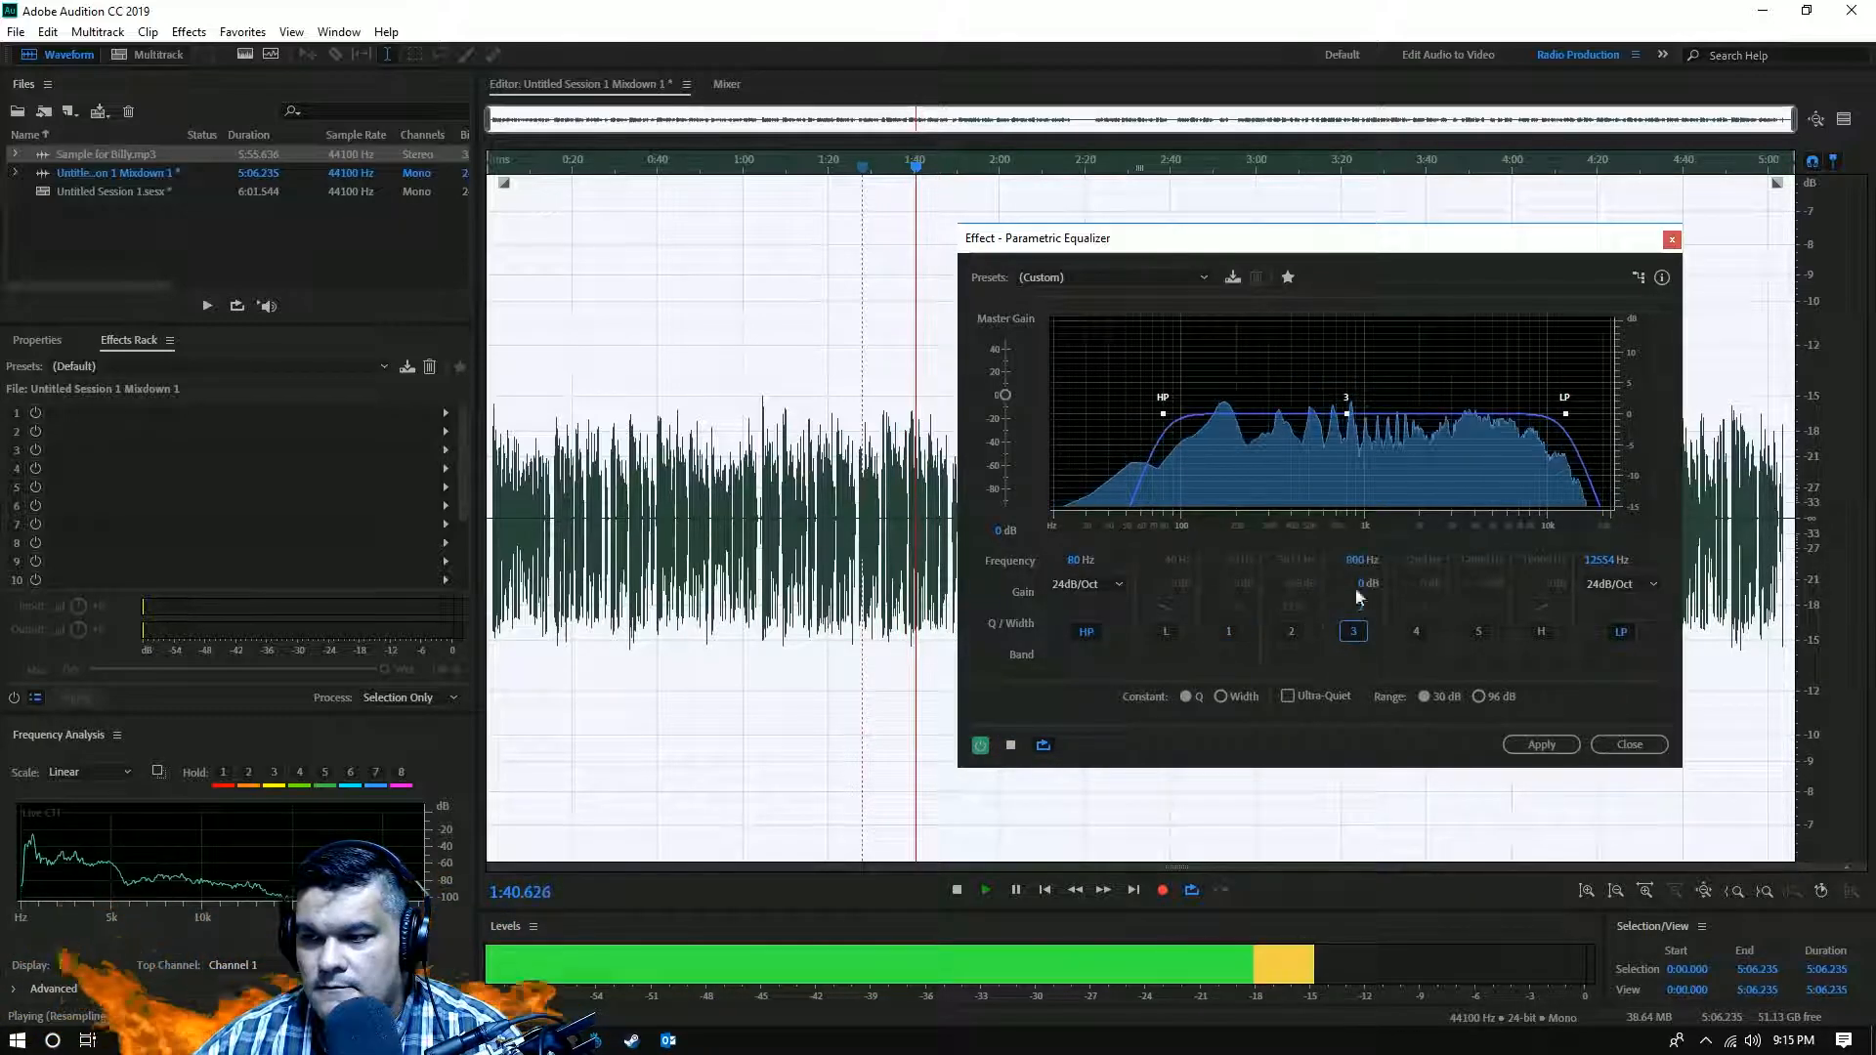
left_click_drag(1347, 413, 1339, 453)
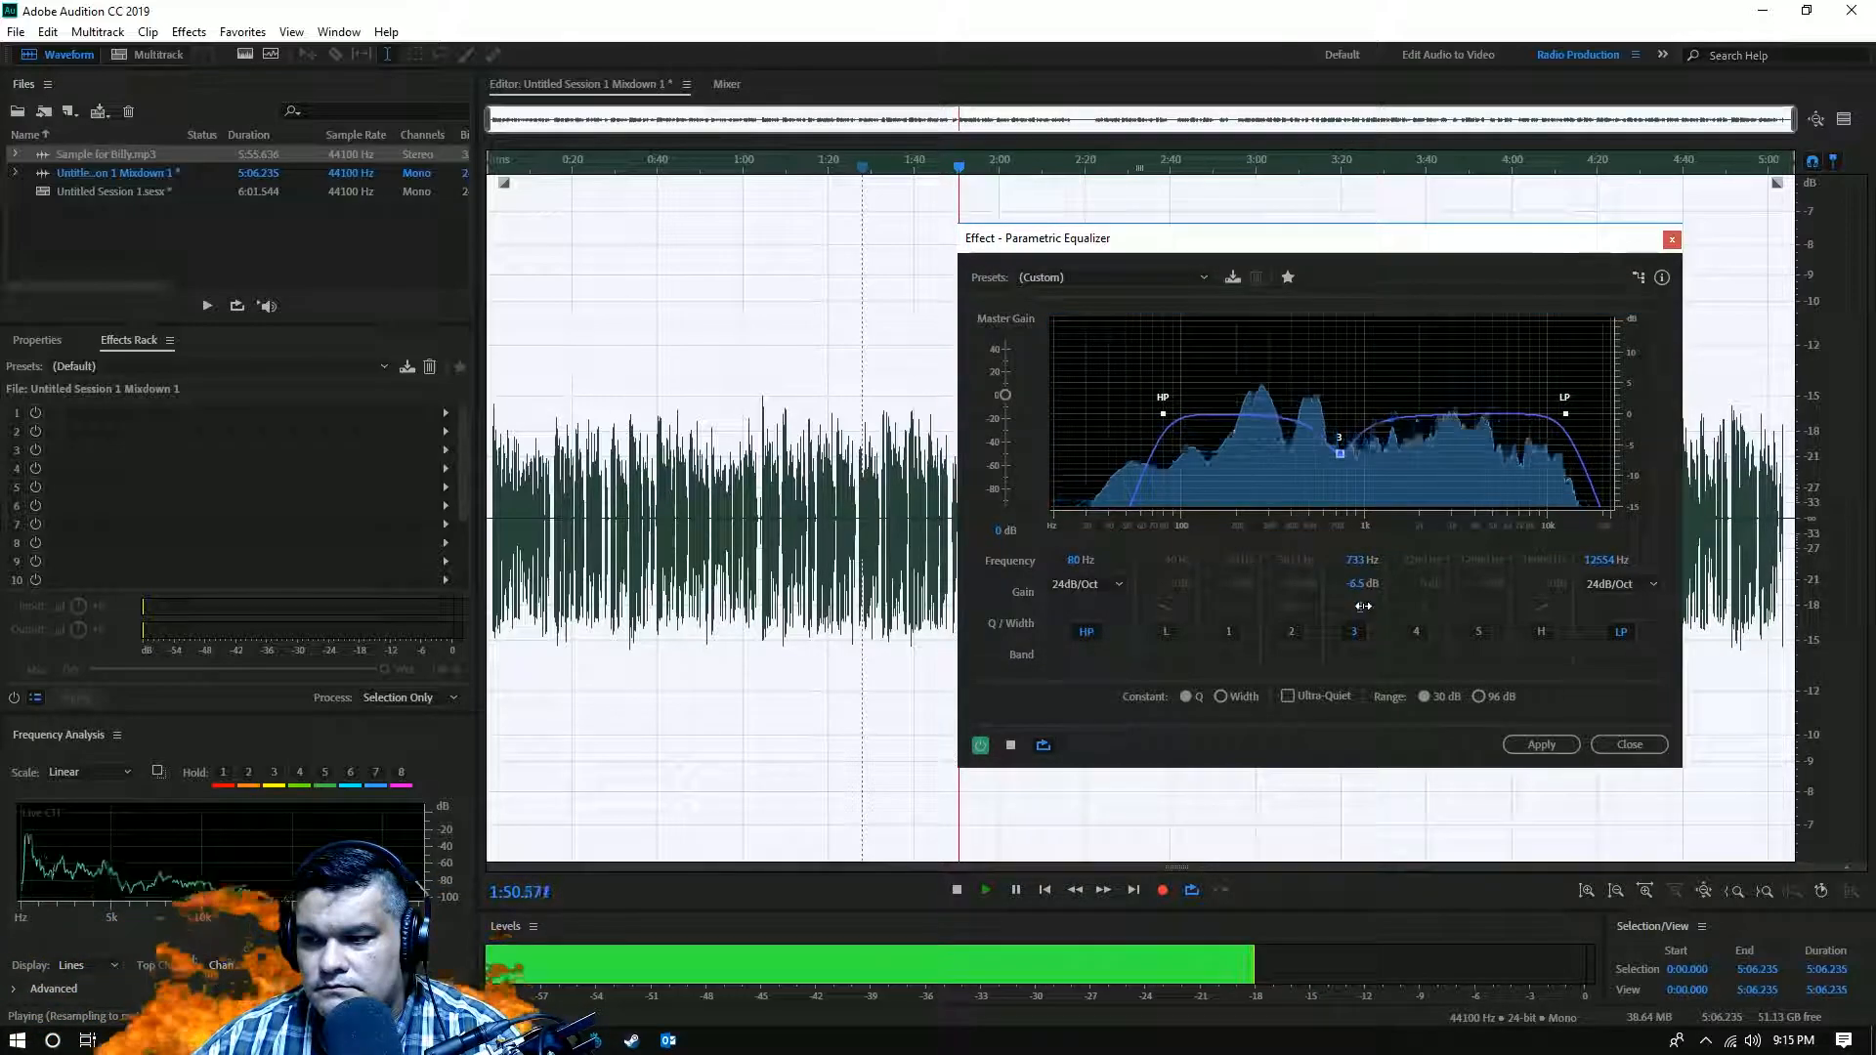
left_click_drag(1370, 608, 1381, 607)
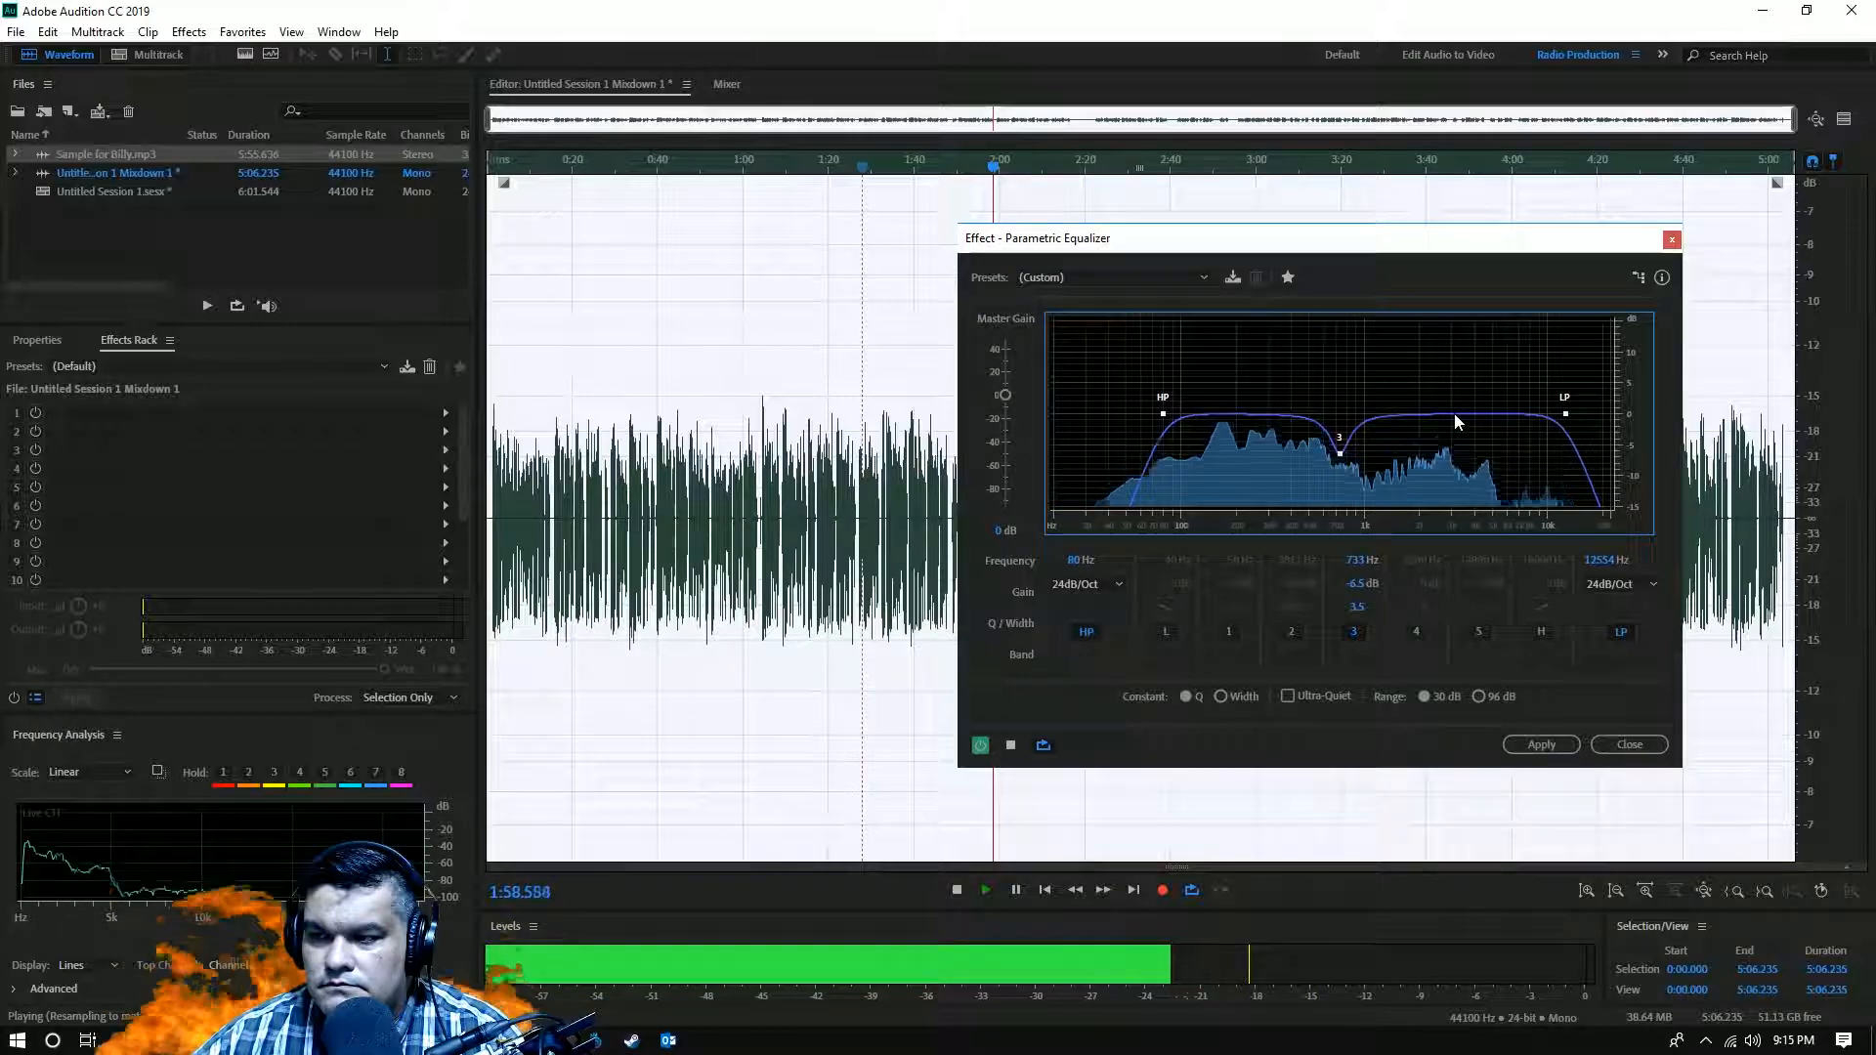
- Enable equalizer band 4 and tune it by ear to a boost of about 4.6 dB at 4630 Hz with a Q of 3.4
left_click(1418, 632)
left_click_drag(1456, 414, 1456, 392)
left_click_drag(1423, 608, 1426, 606)
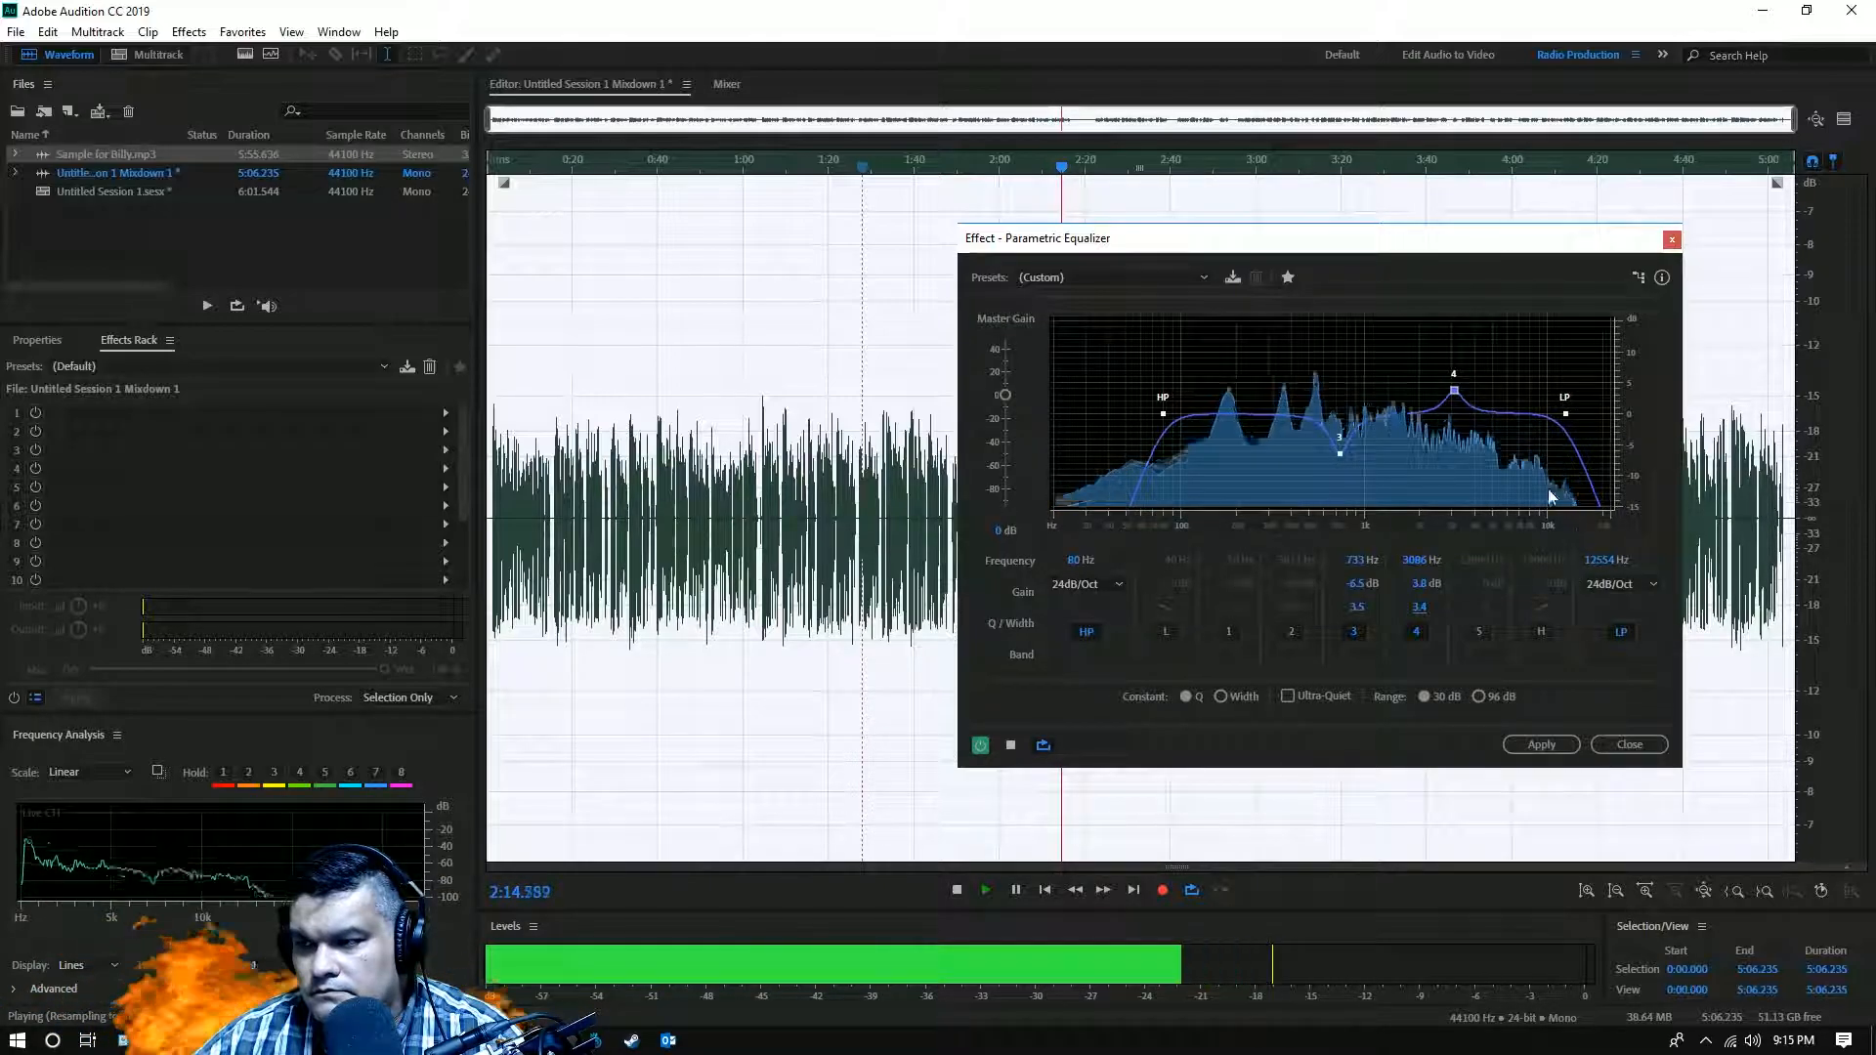
left_click_drag(1454, 391, 1467, 376)
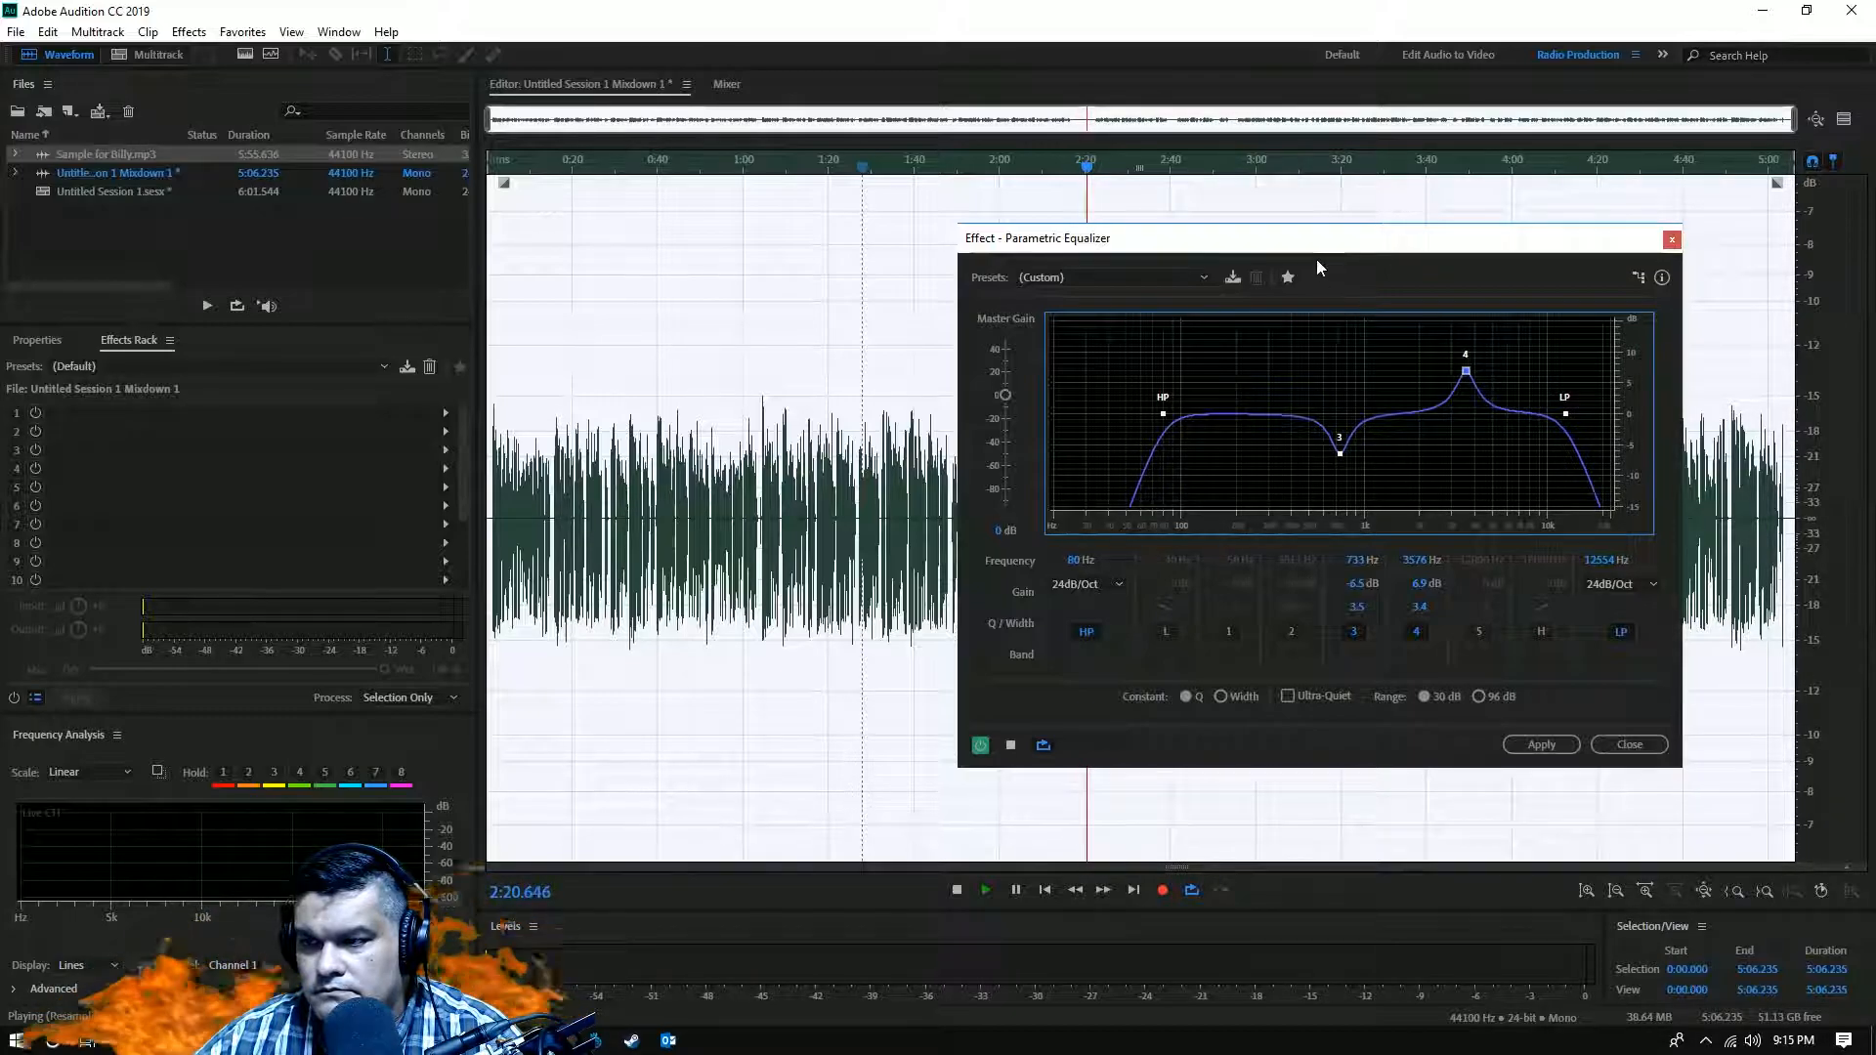
left_click_drag(965, 450, 570, 294)
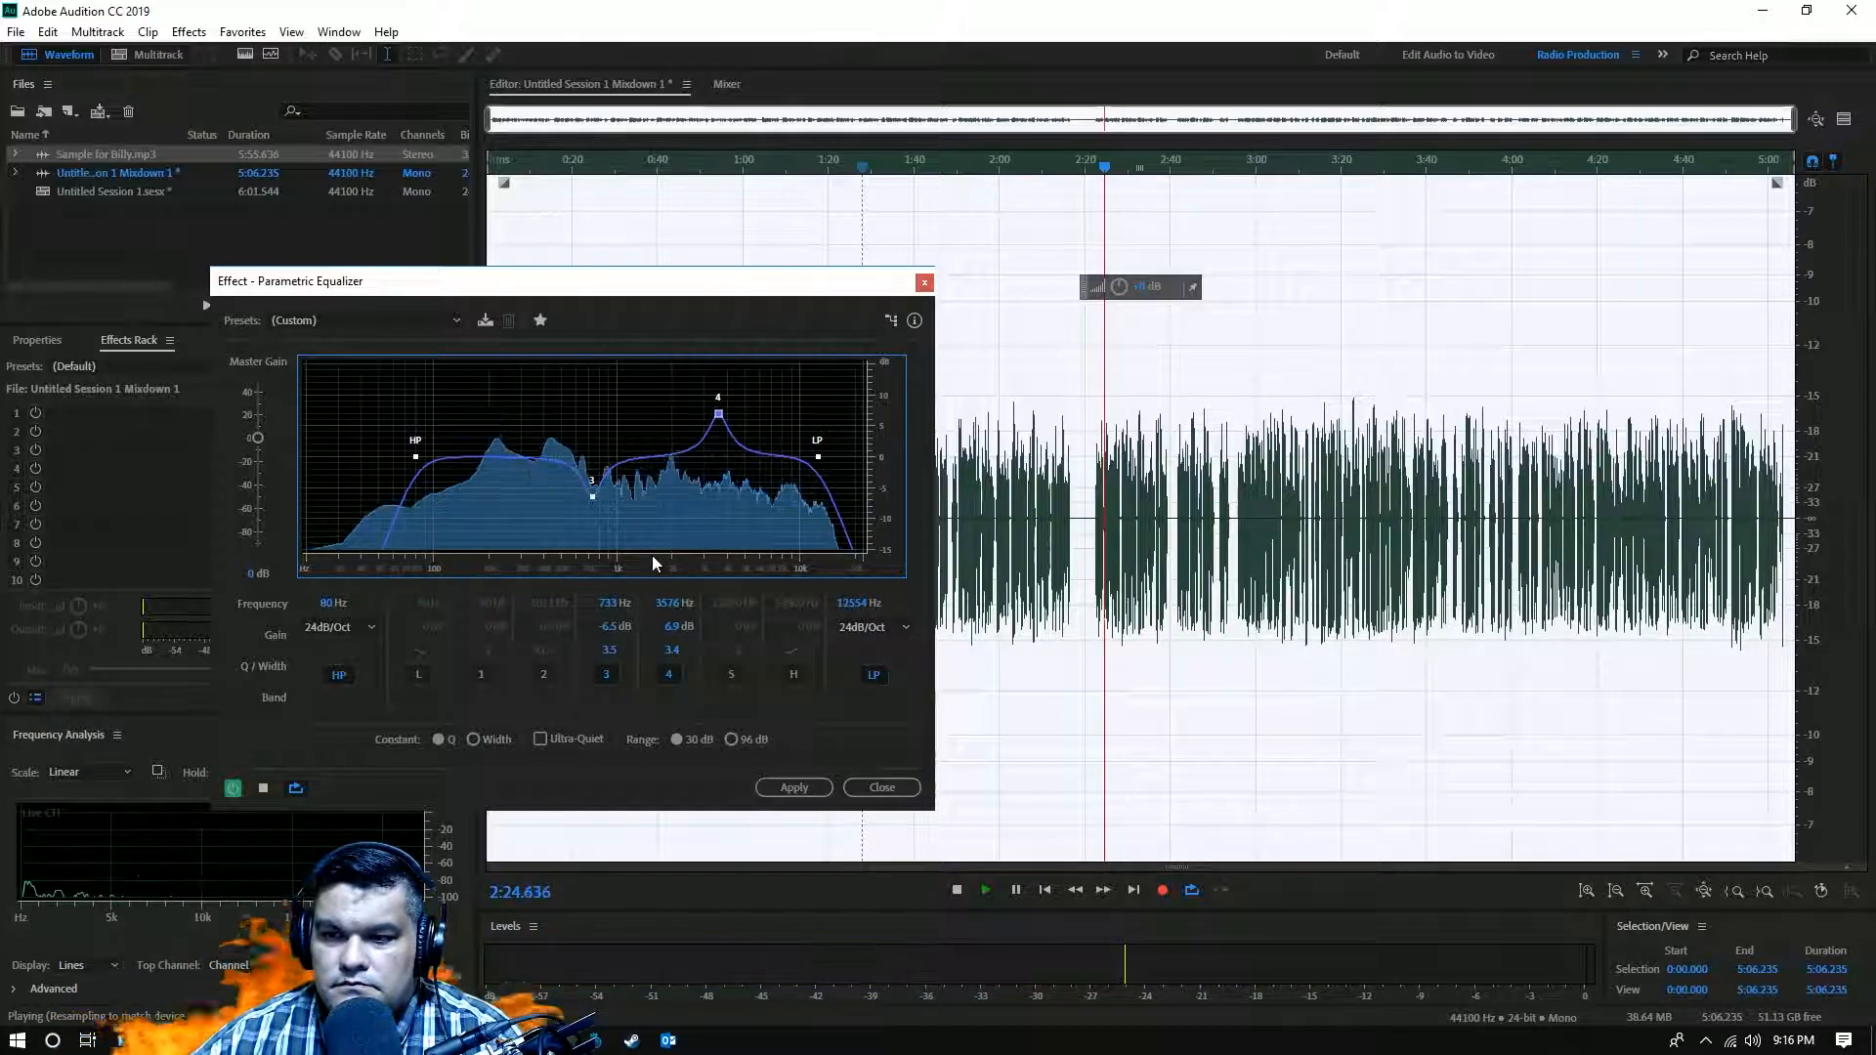
mouse_move(718, 415)
left_mouse_down()
mouse_move(750, 438)
mouse_move(738, 376)
mouse_move(688, 376)
mouse_move(737, 377)
mouse_move(739, 421)
mouse_move(712, 441)
mouse_move(736, 438)
left_mouse_up()
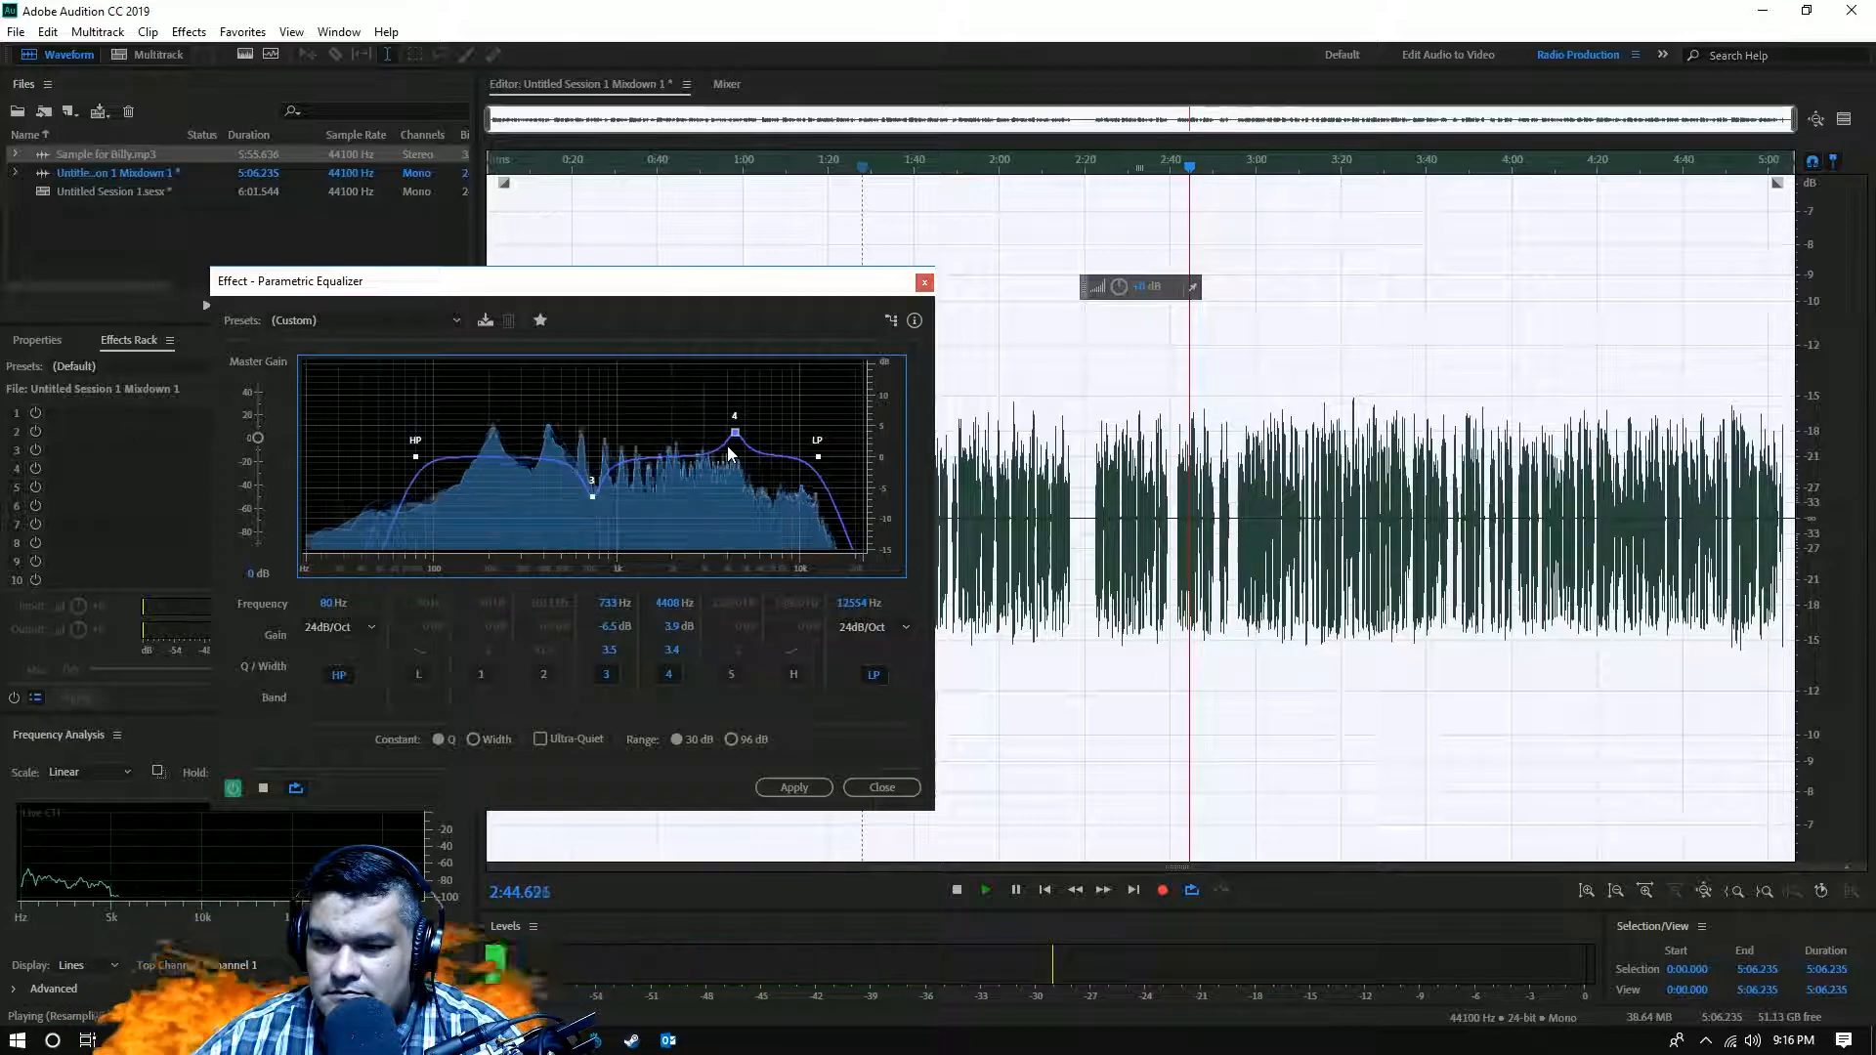
left_click_drag(734, 432, 739, 429)
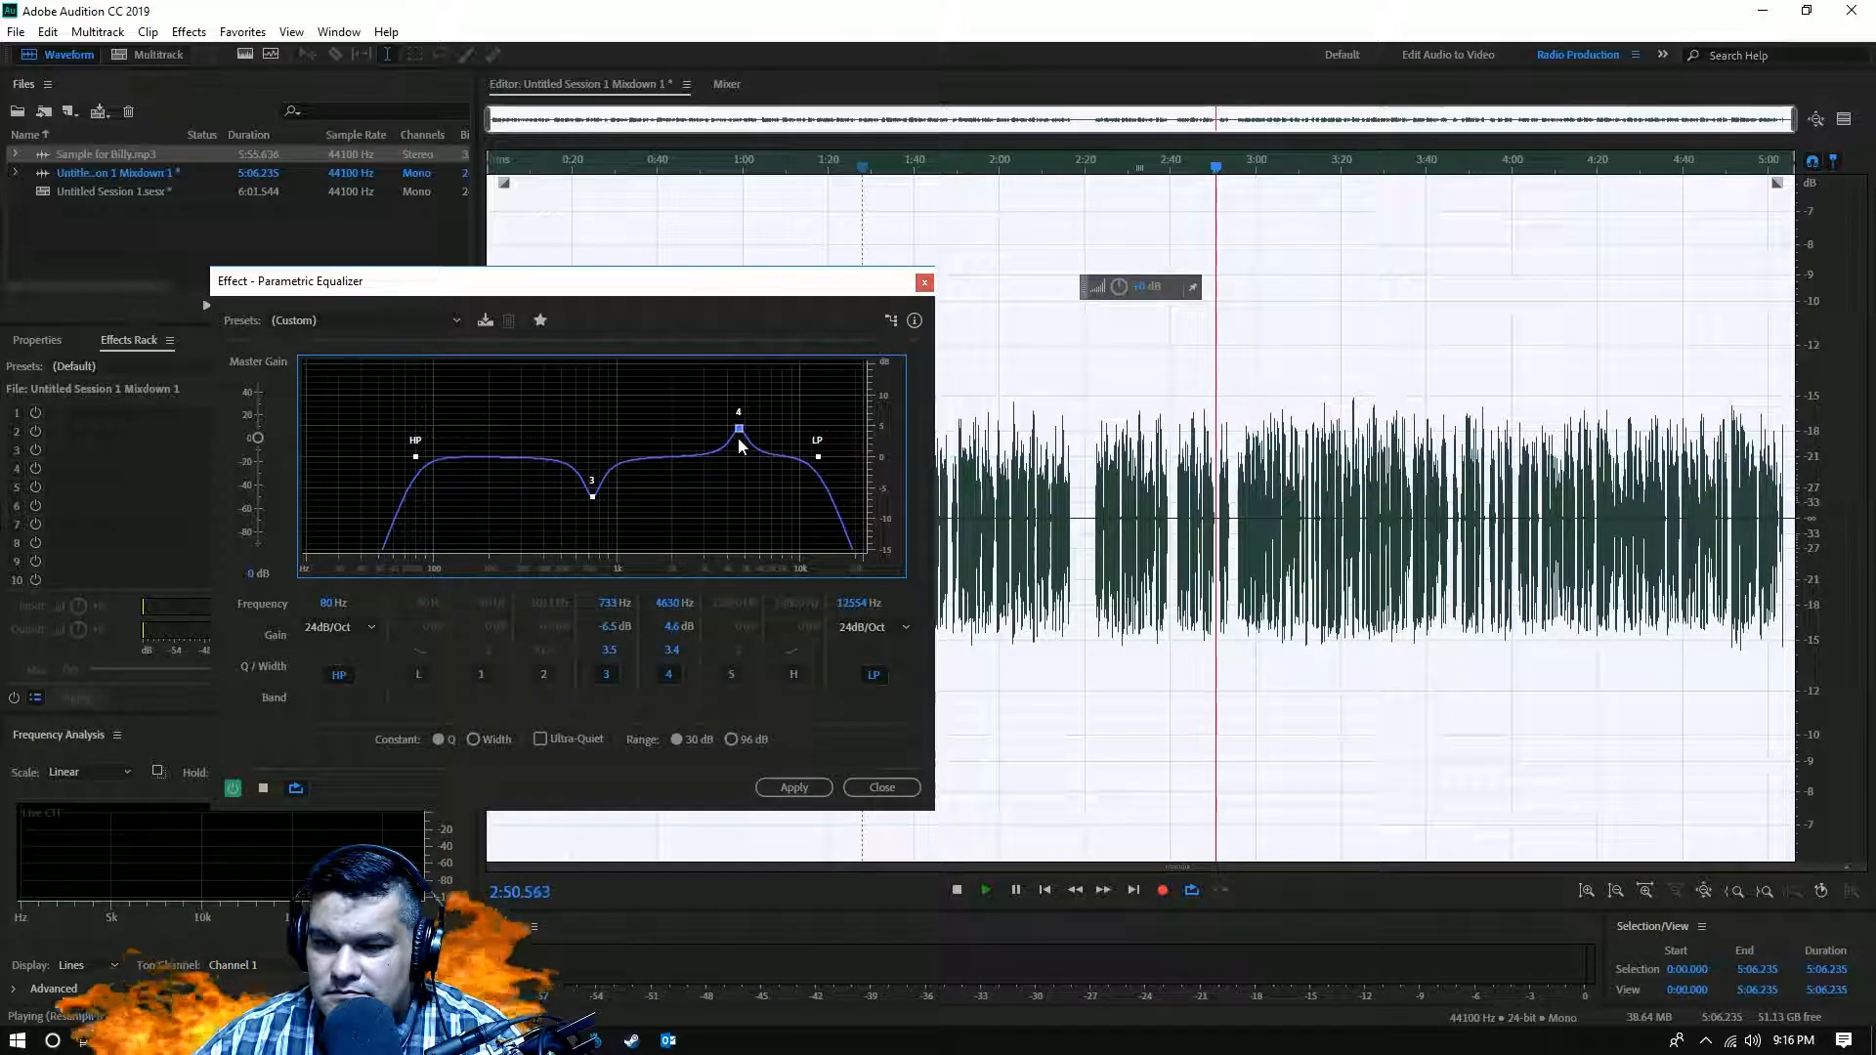
- Soften band 3 to about -2.5 dB at 789 Hz, lower the band 4 boost slightly, and apply the equalizer
left_click_drag(592, 496, 593, 485)
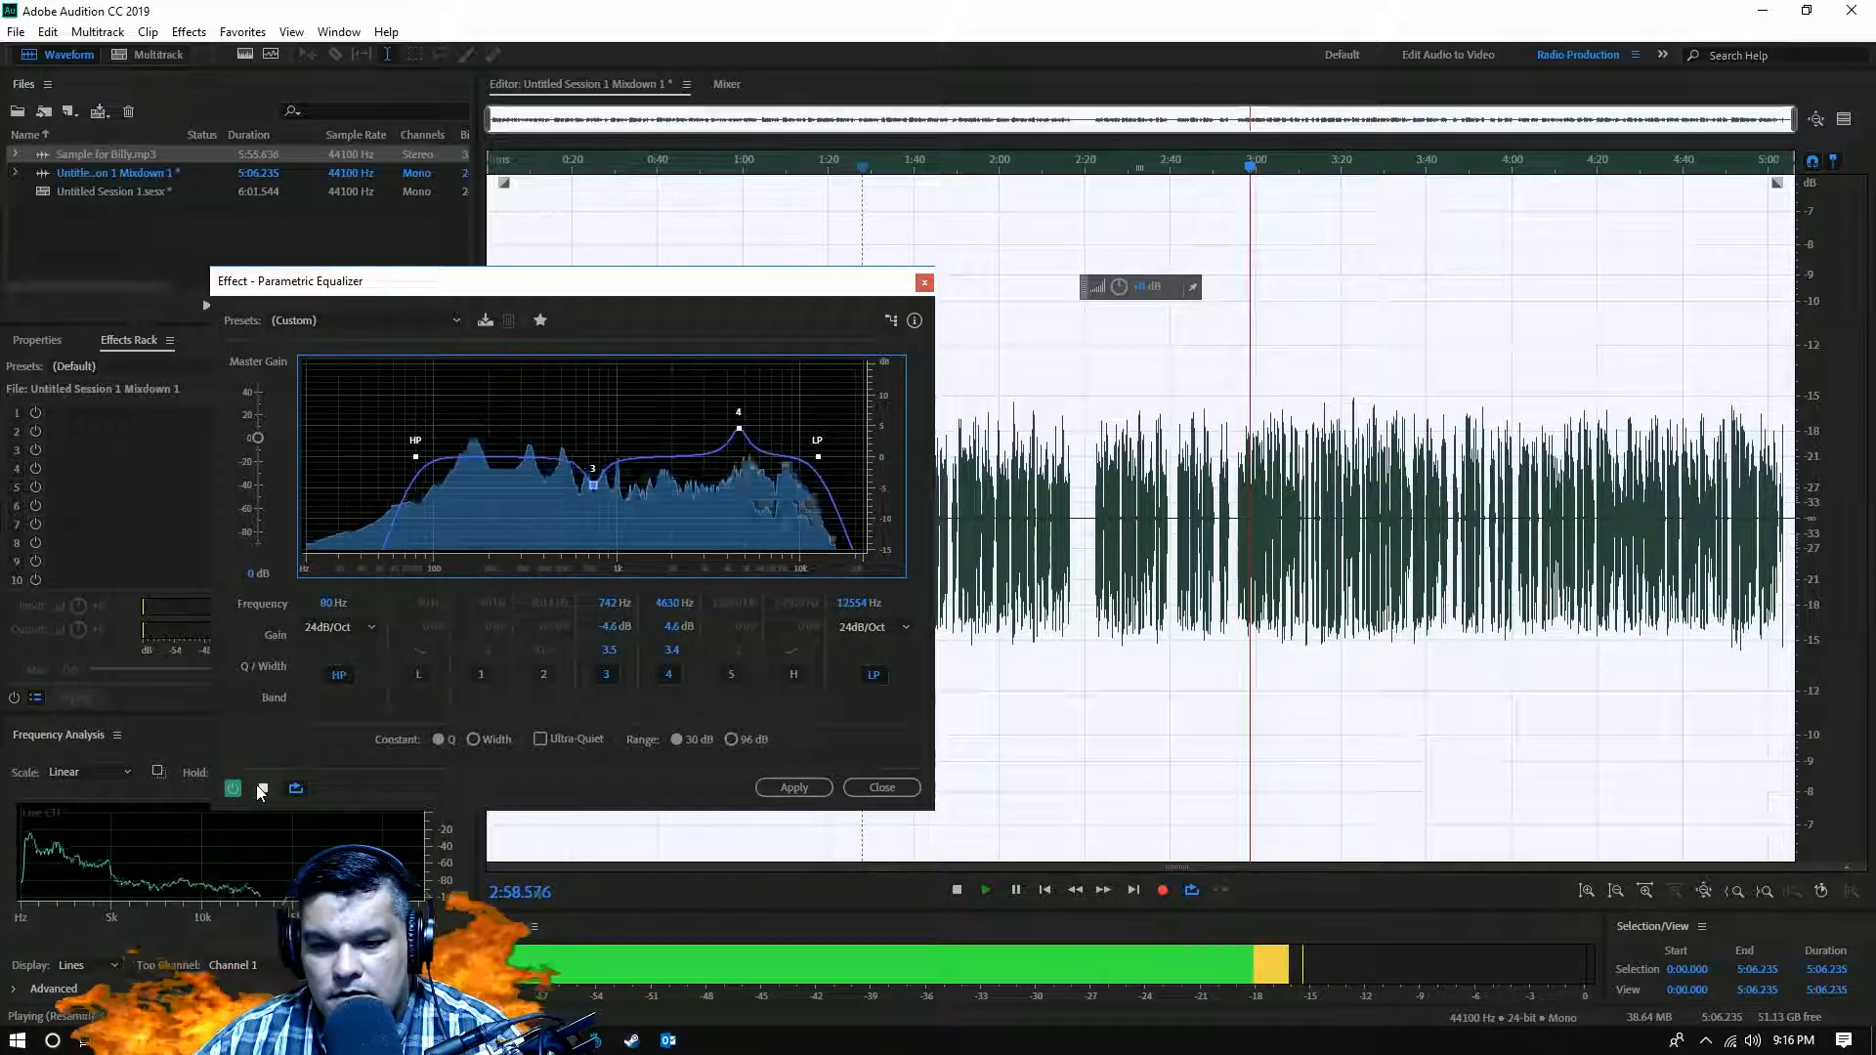
mouse_move(604, 482)
left_mouse_down()
mouse_move(598, 537)
mouse_move(599, 475)
left_mouse_up()
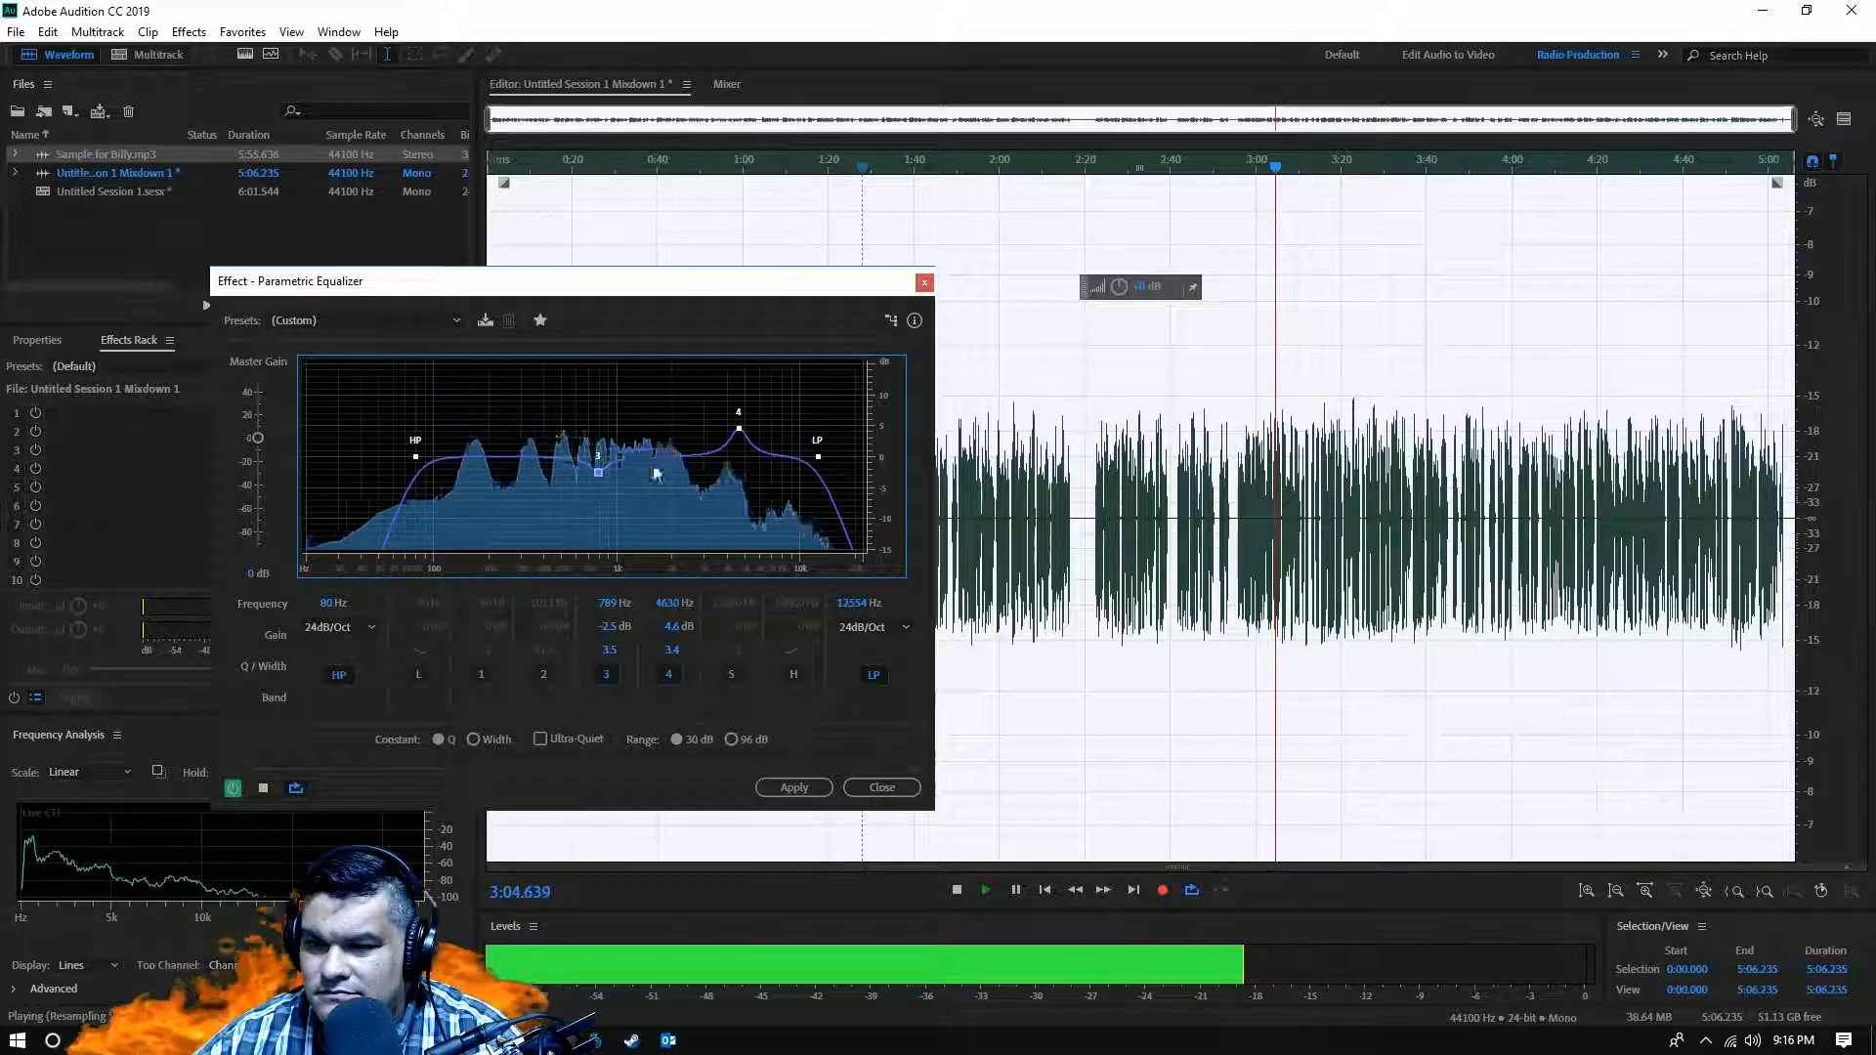
mouse_move(739, 427)
left_mouse_down()
mouse_move(641, 423)
mouse_move(720, 422)
mouse_move(728, 450)
mouse_move(747, 444)
left_mouse_up()
left_click(795, 787)
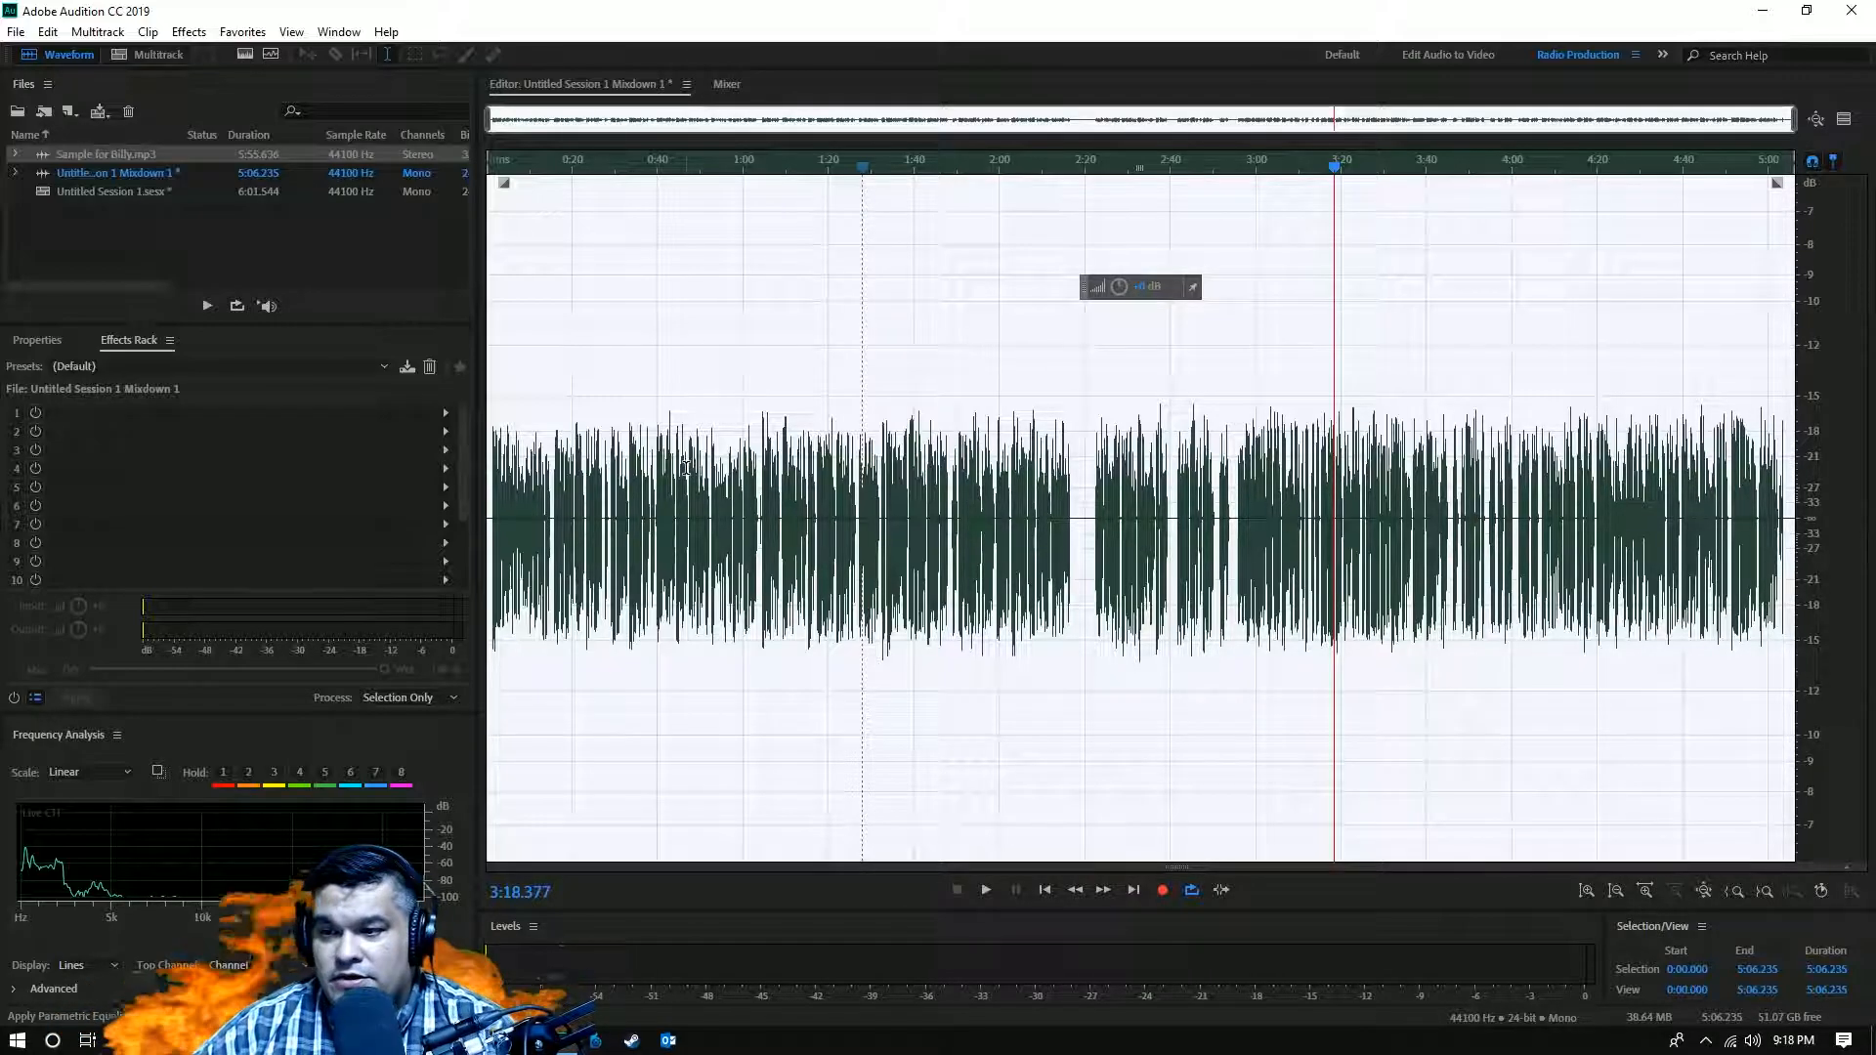
- Open the DeReverb effect, choose the Light Reverb Reduction preset, and preview the audio
left_click(189, 31)
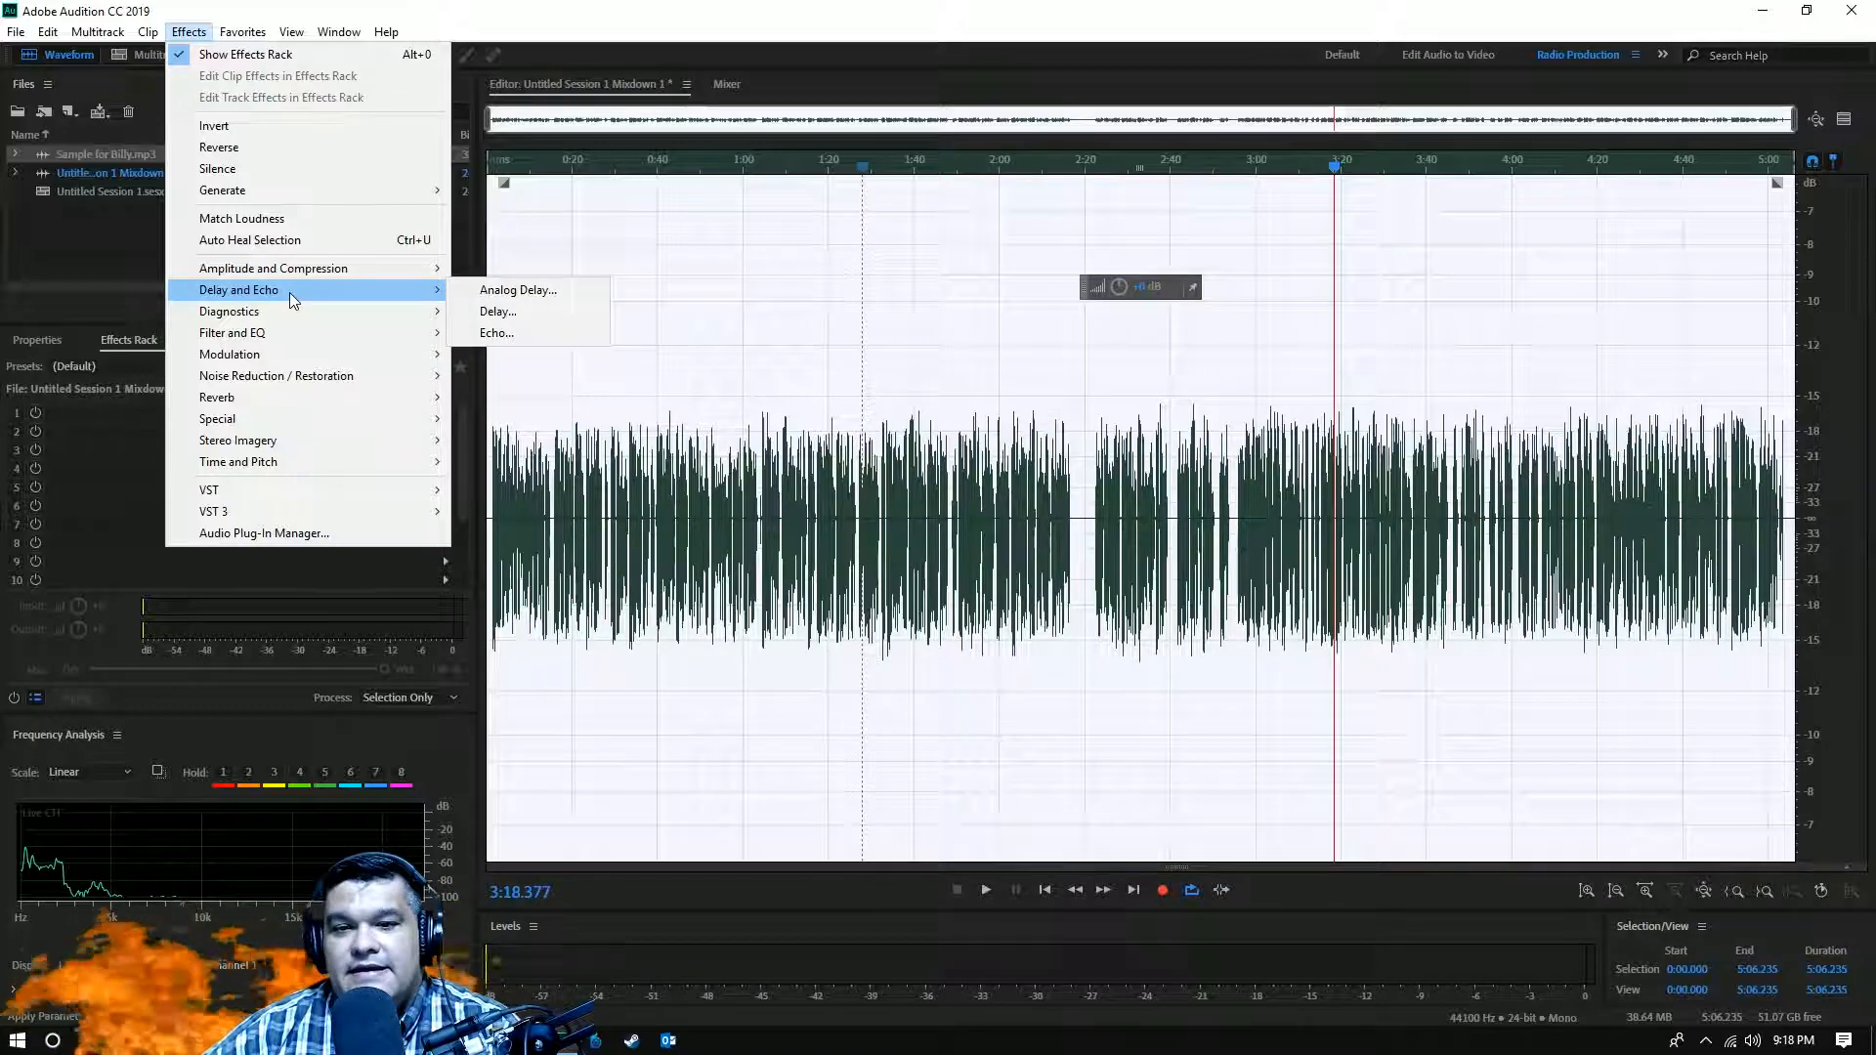
mouse_move(240, 399)
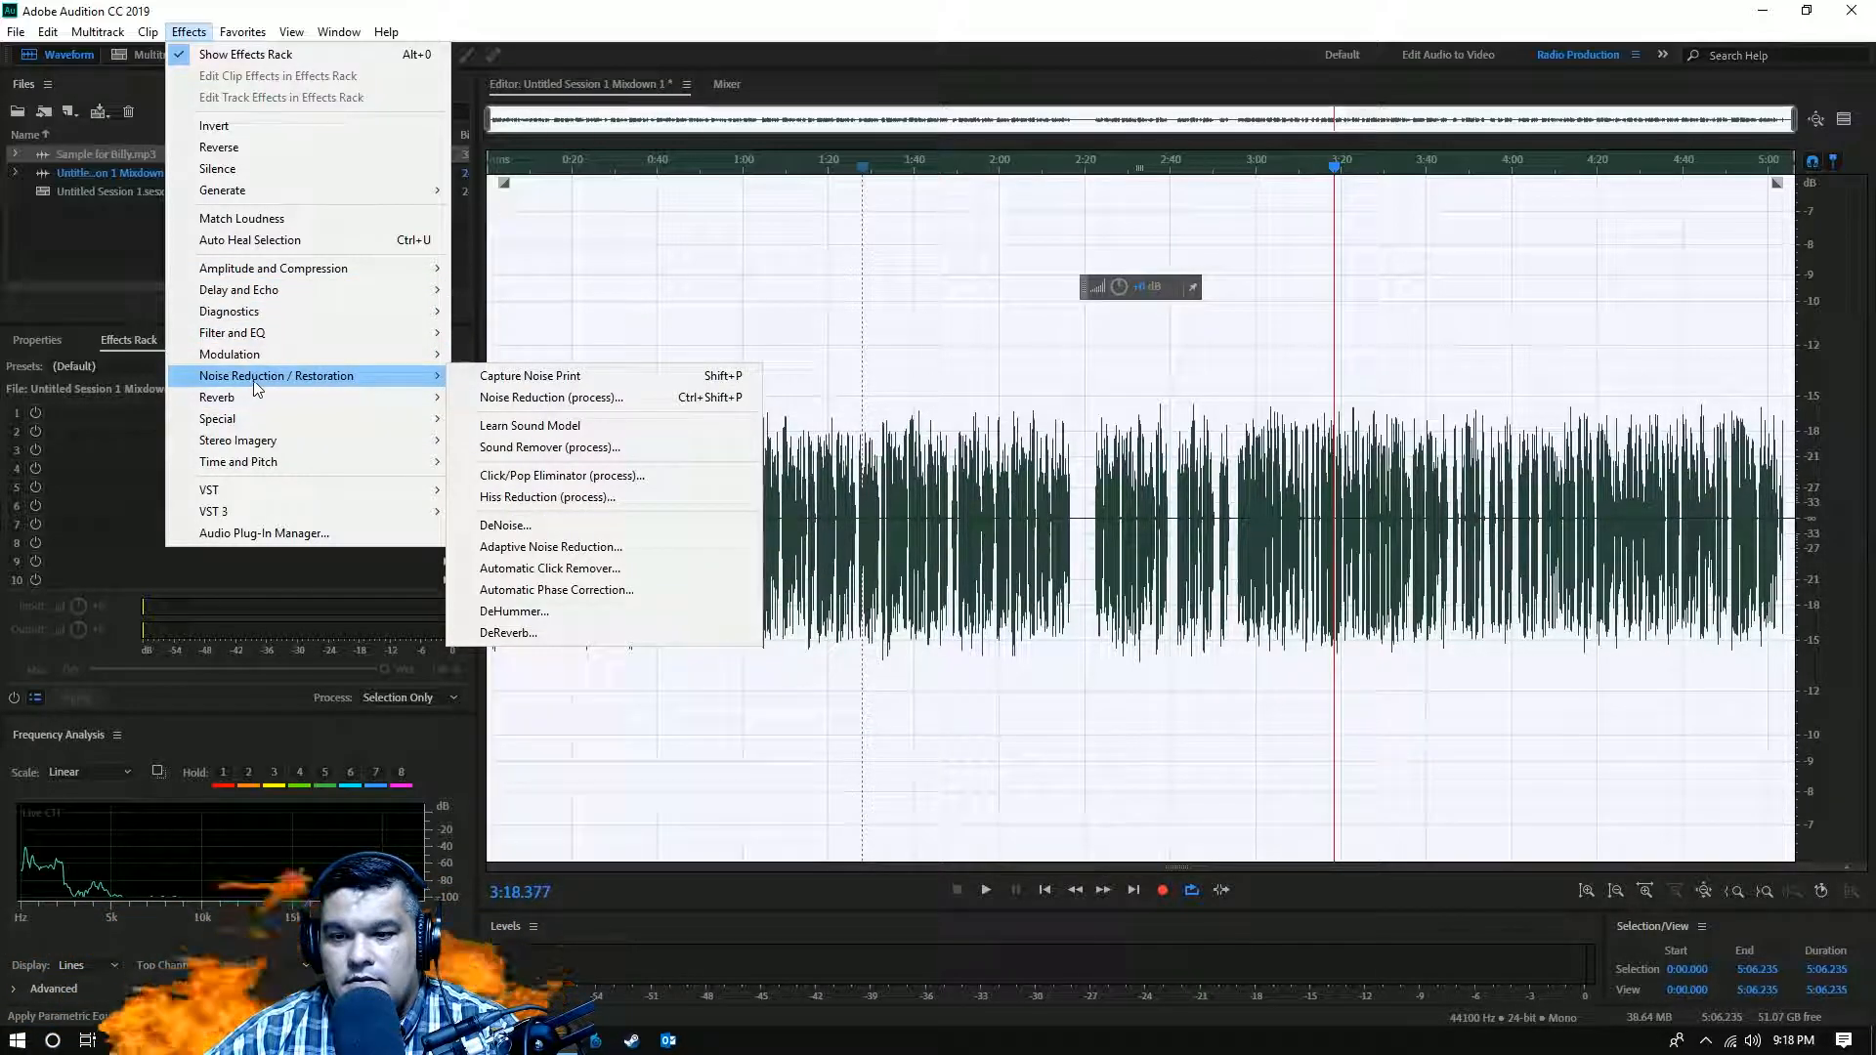
left_click(510, 633)
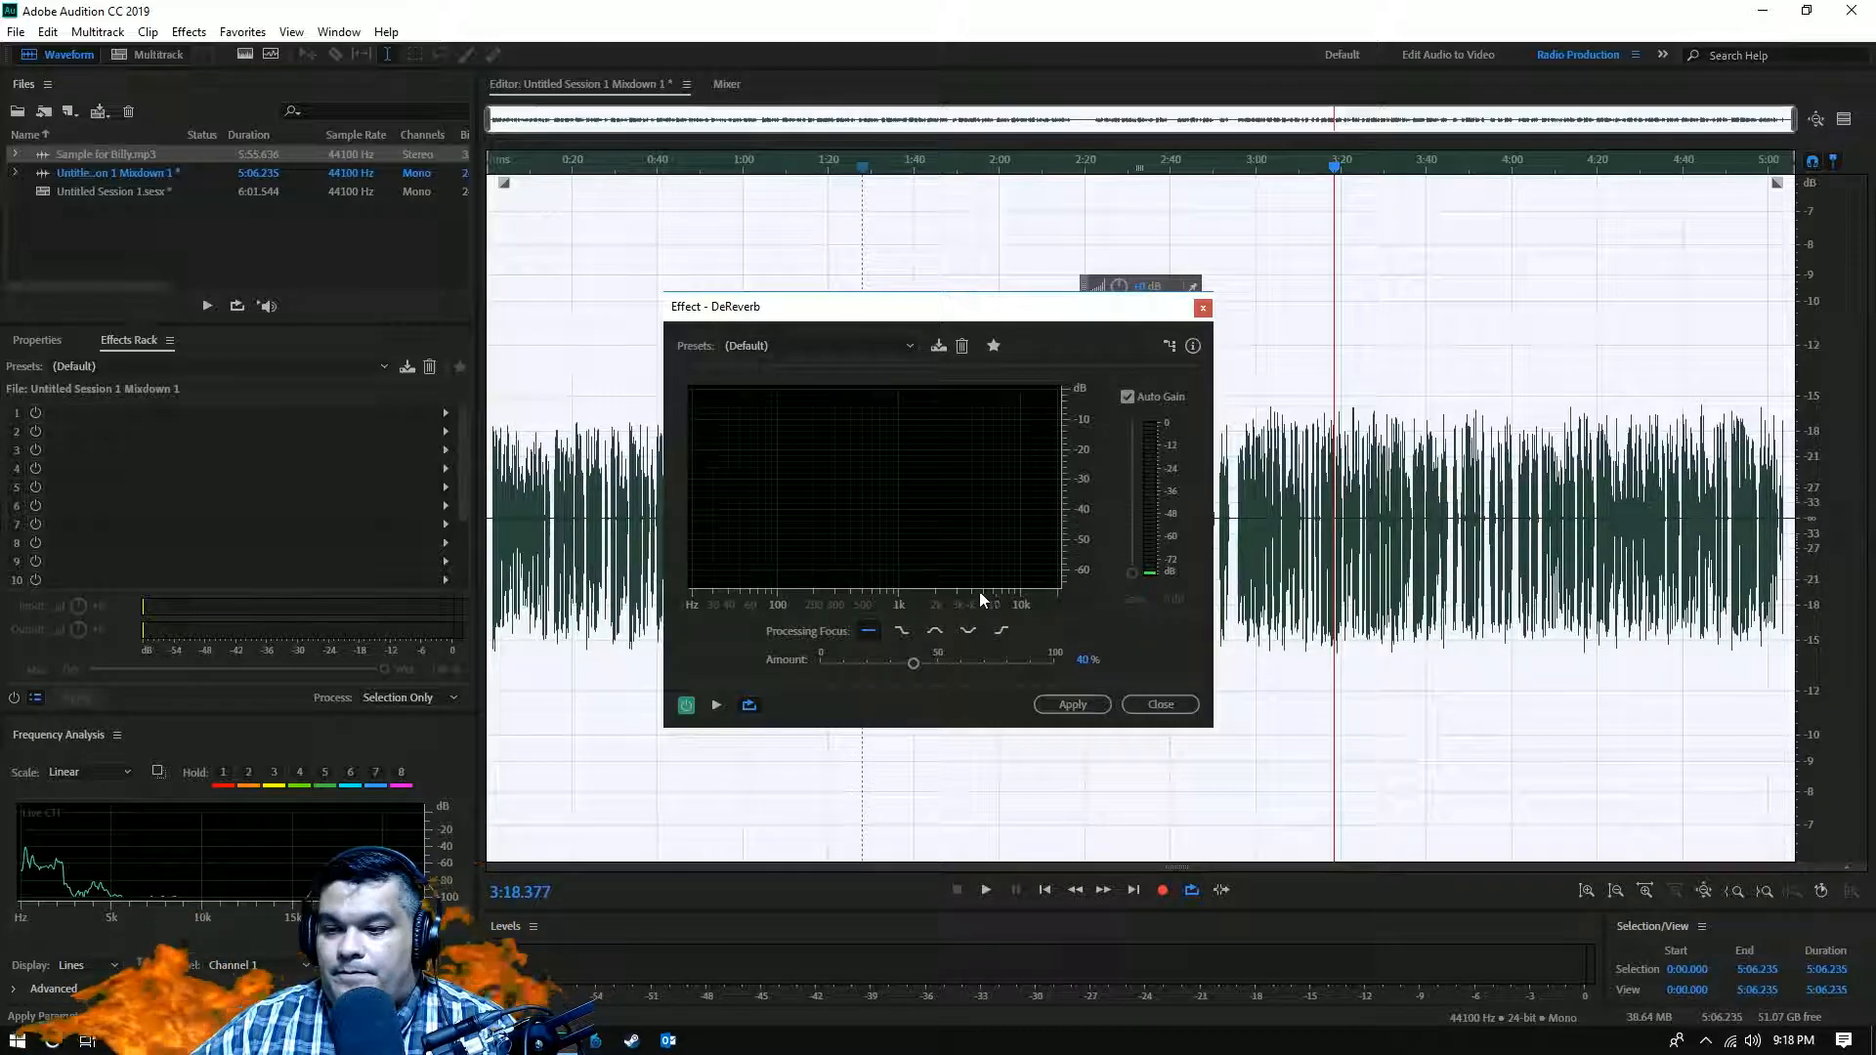
left_click(901, 344)
left_click(806, 419)
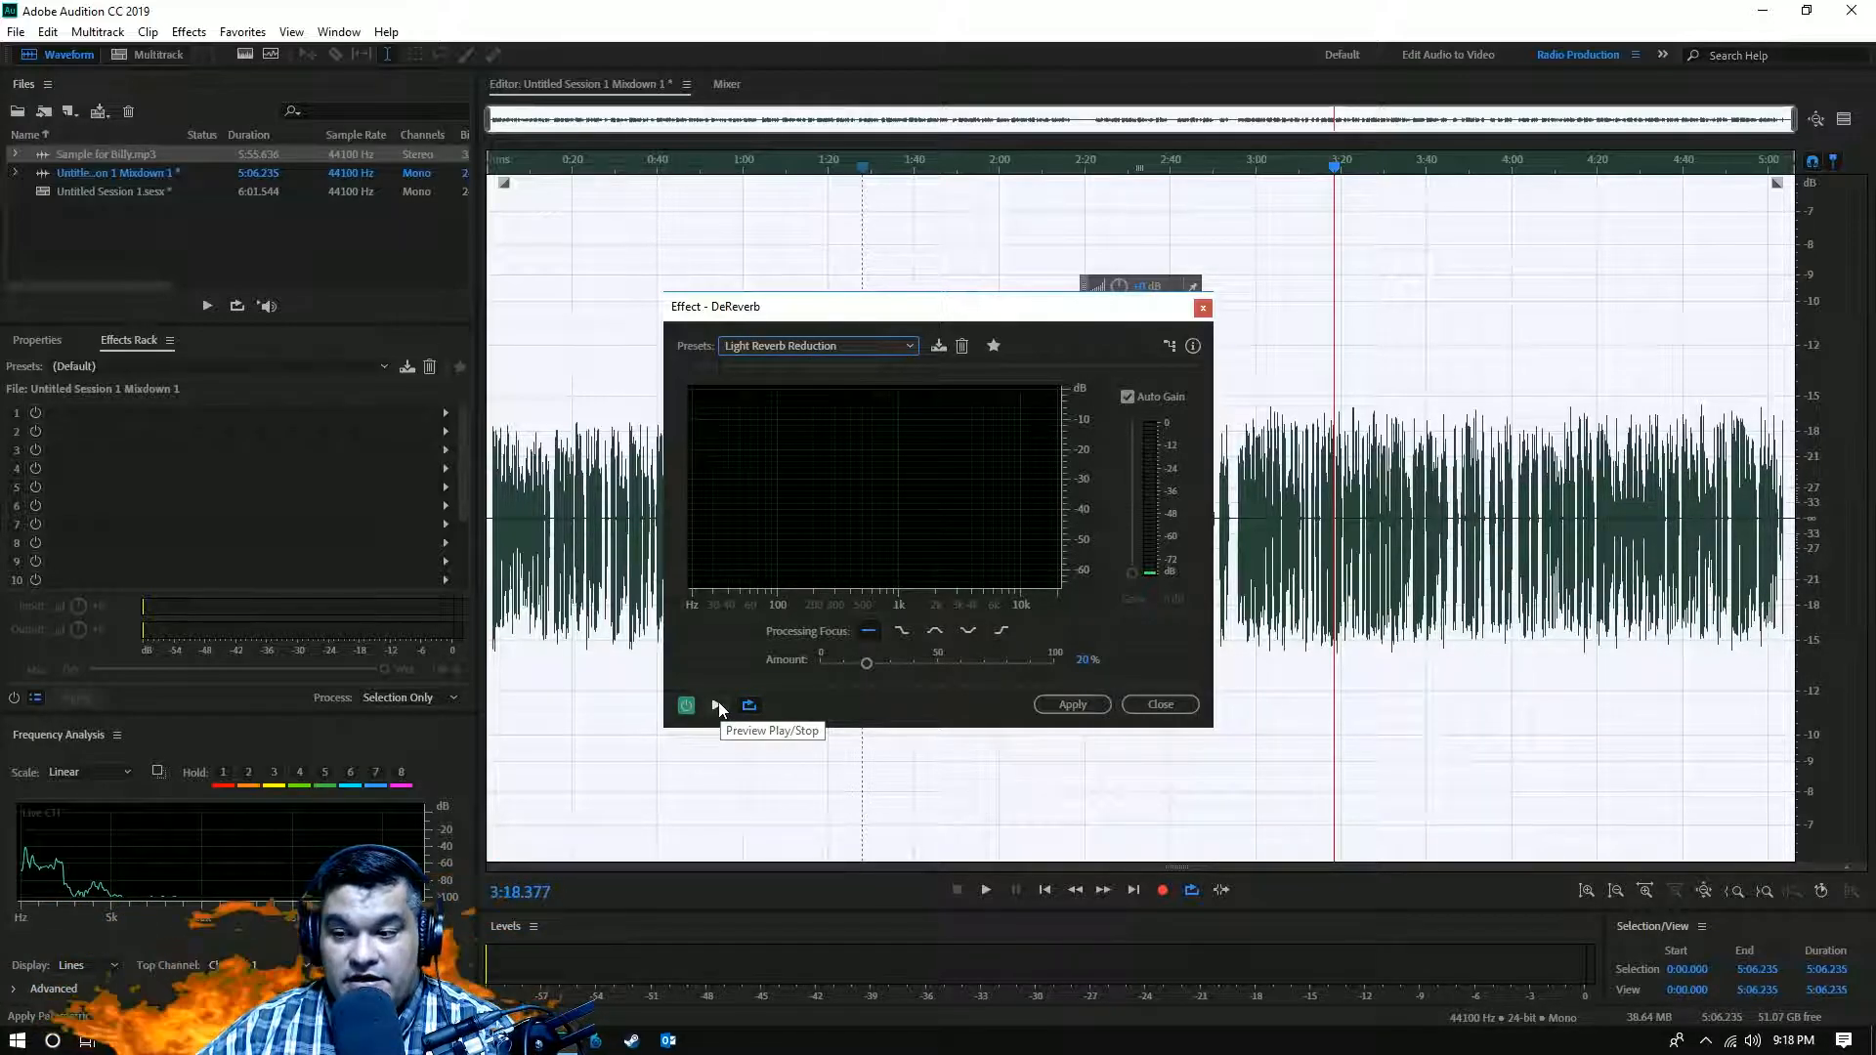
left_click(718, 703)
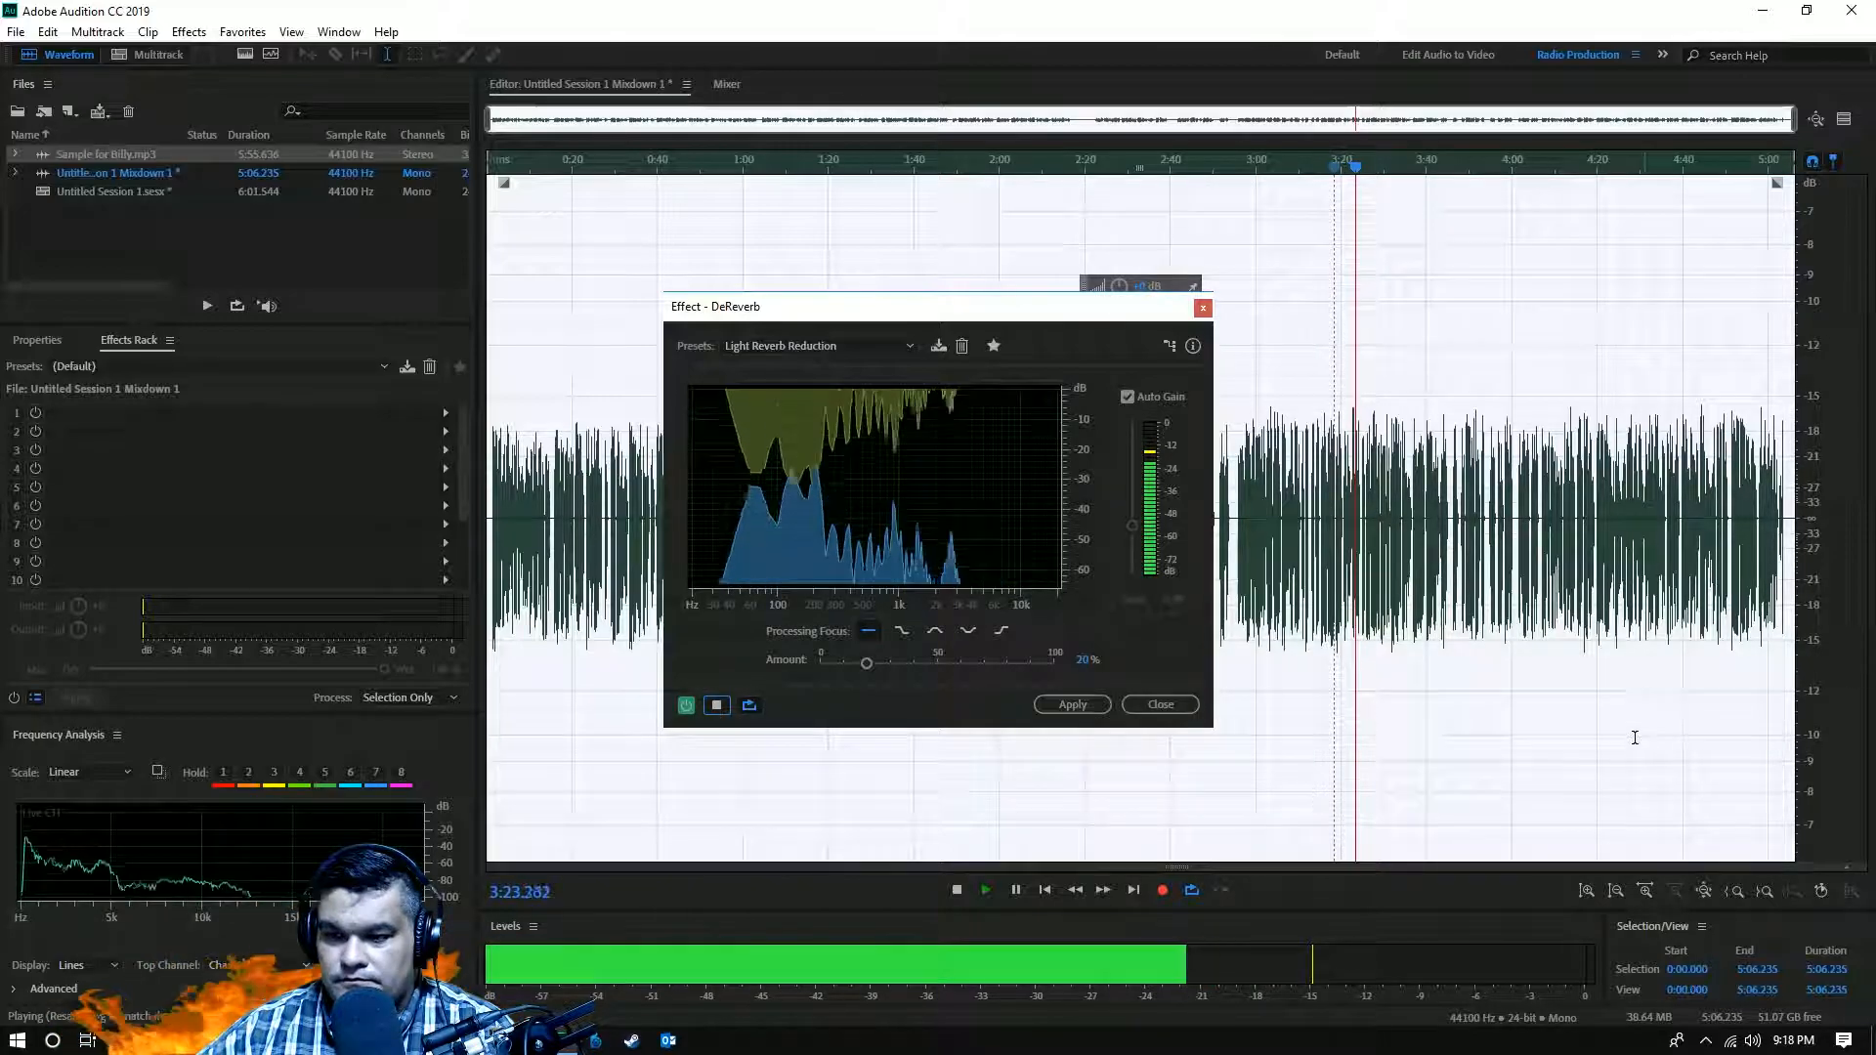
- Compare DeReverb amounts of 100% and 0% during the preview, and close the effect without applying it
left_click_drag(866, 664, 1103, 662)
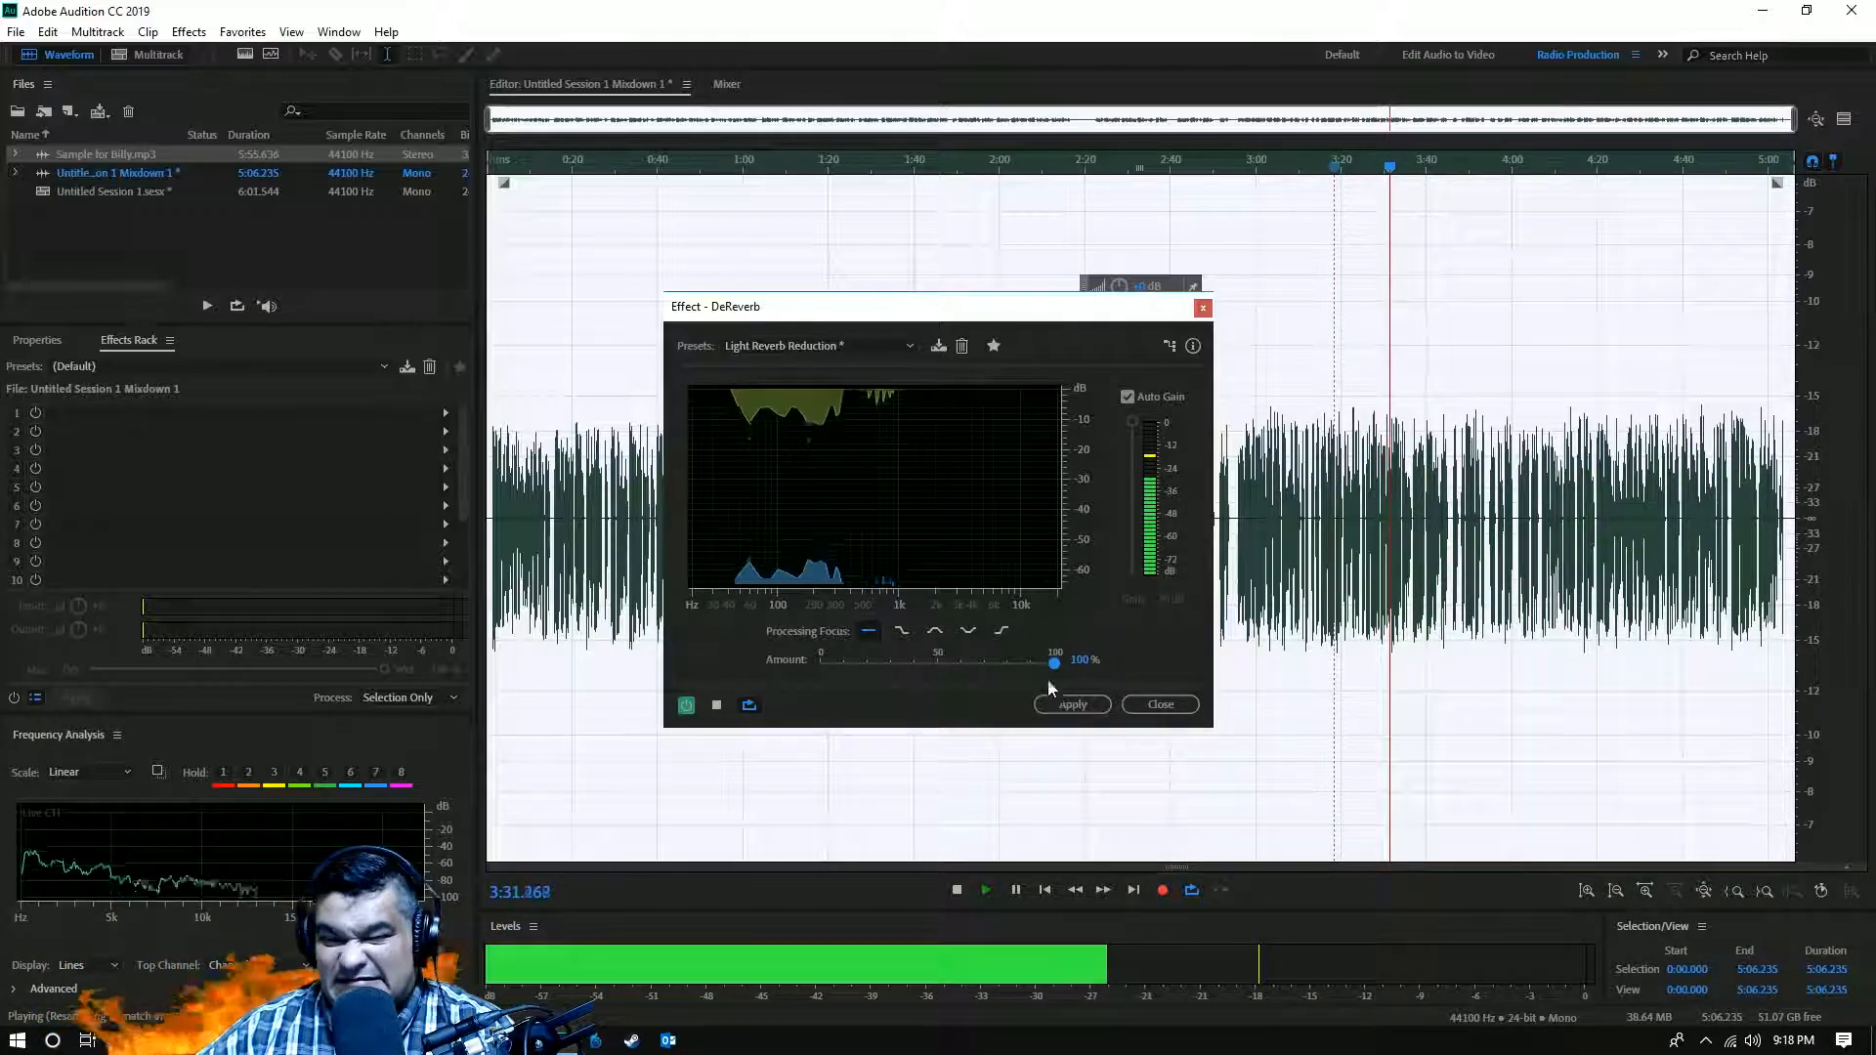
left_click_drag(1053, 663, 819, 670)
left_click(718, 705)
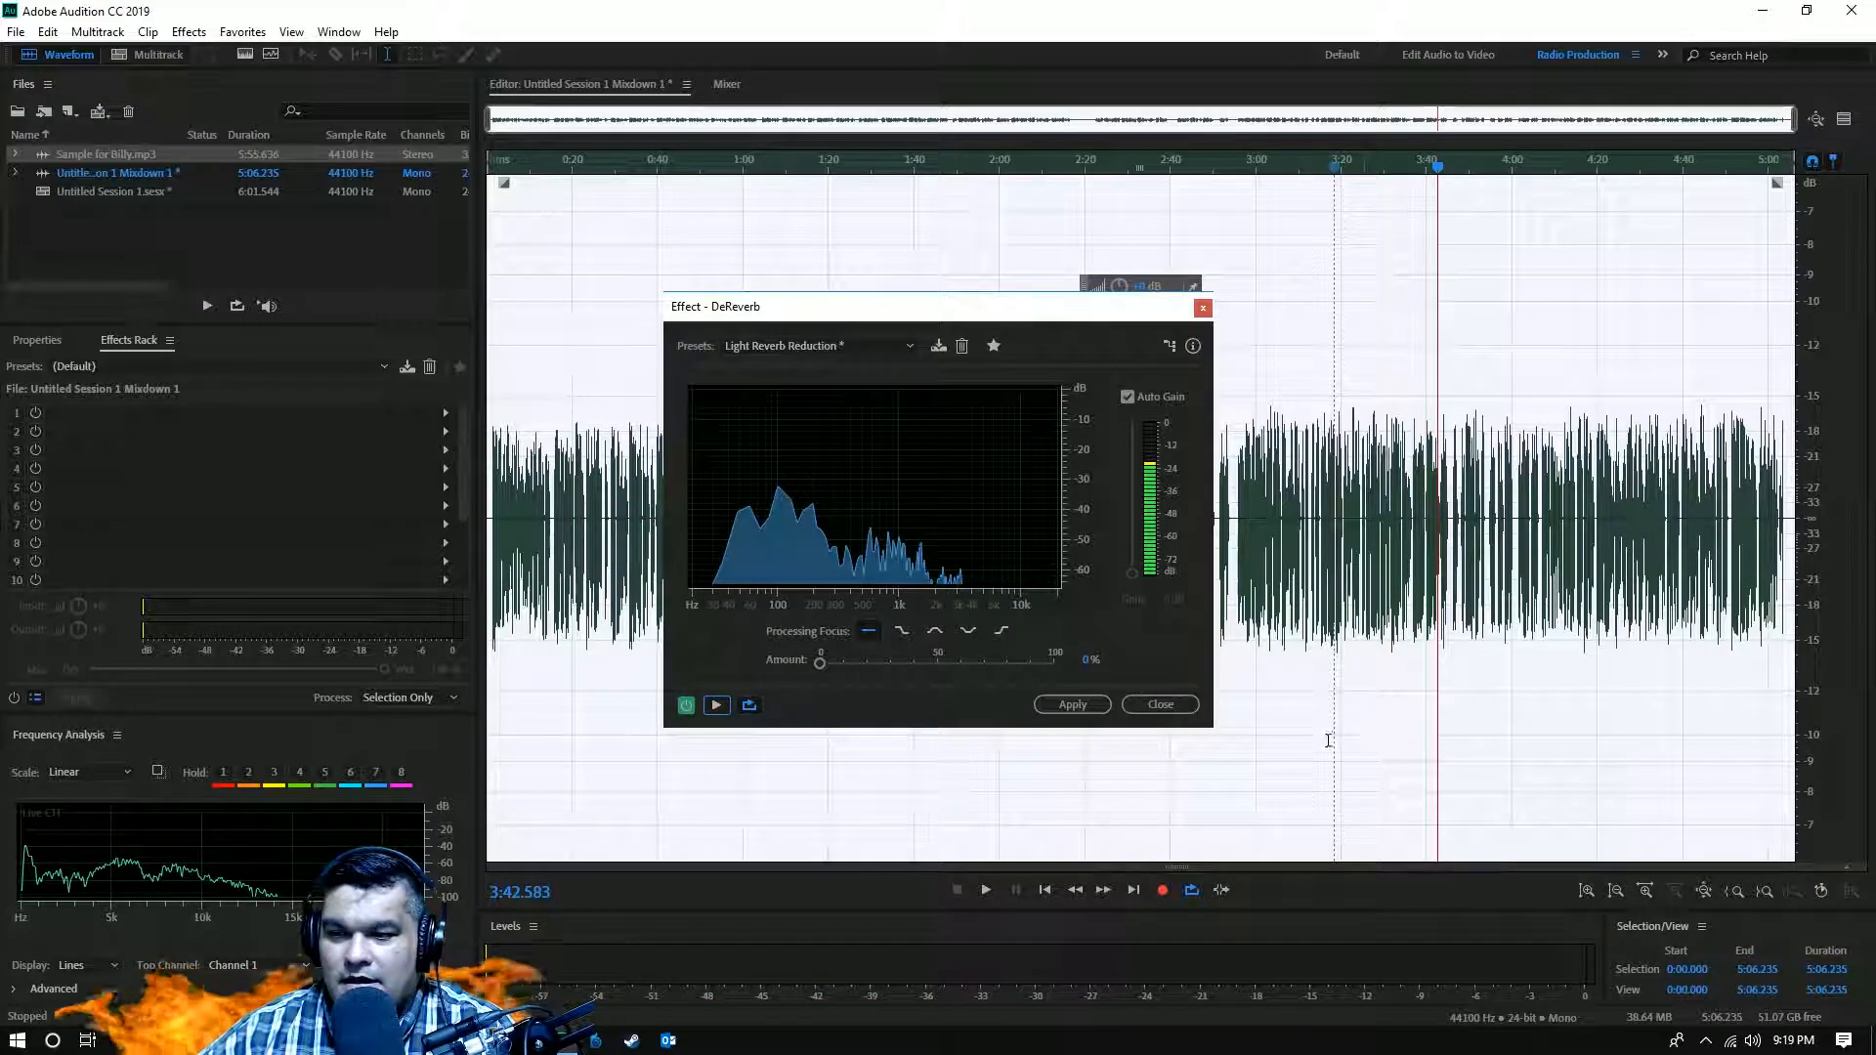
left_click(1180, 707)
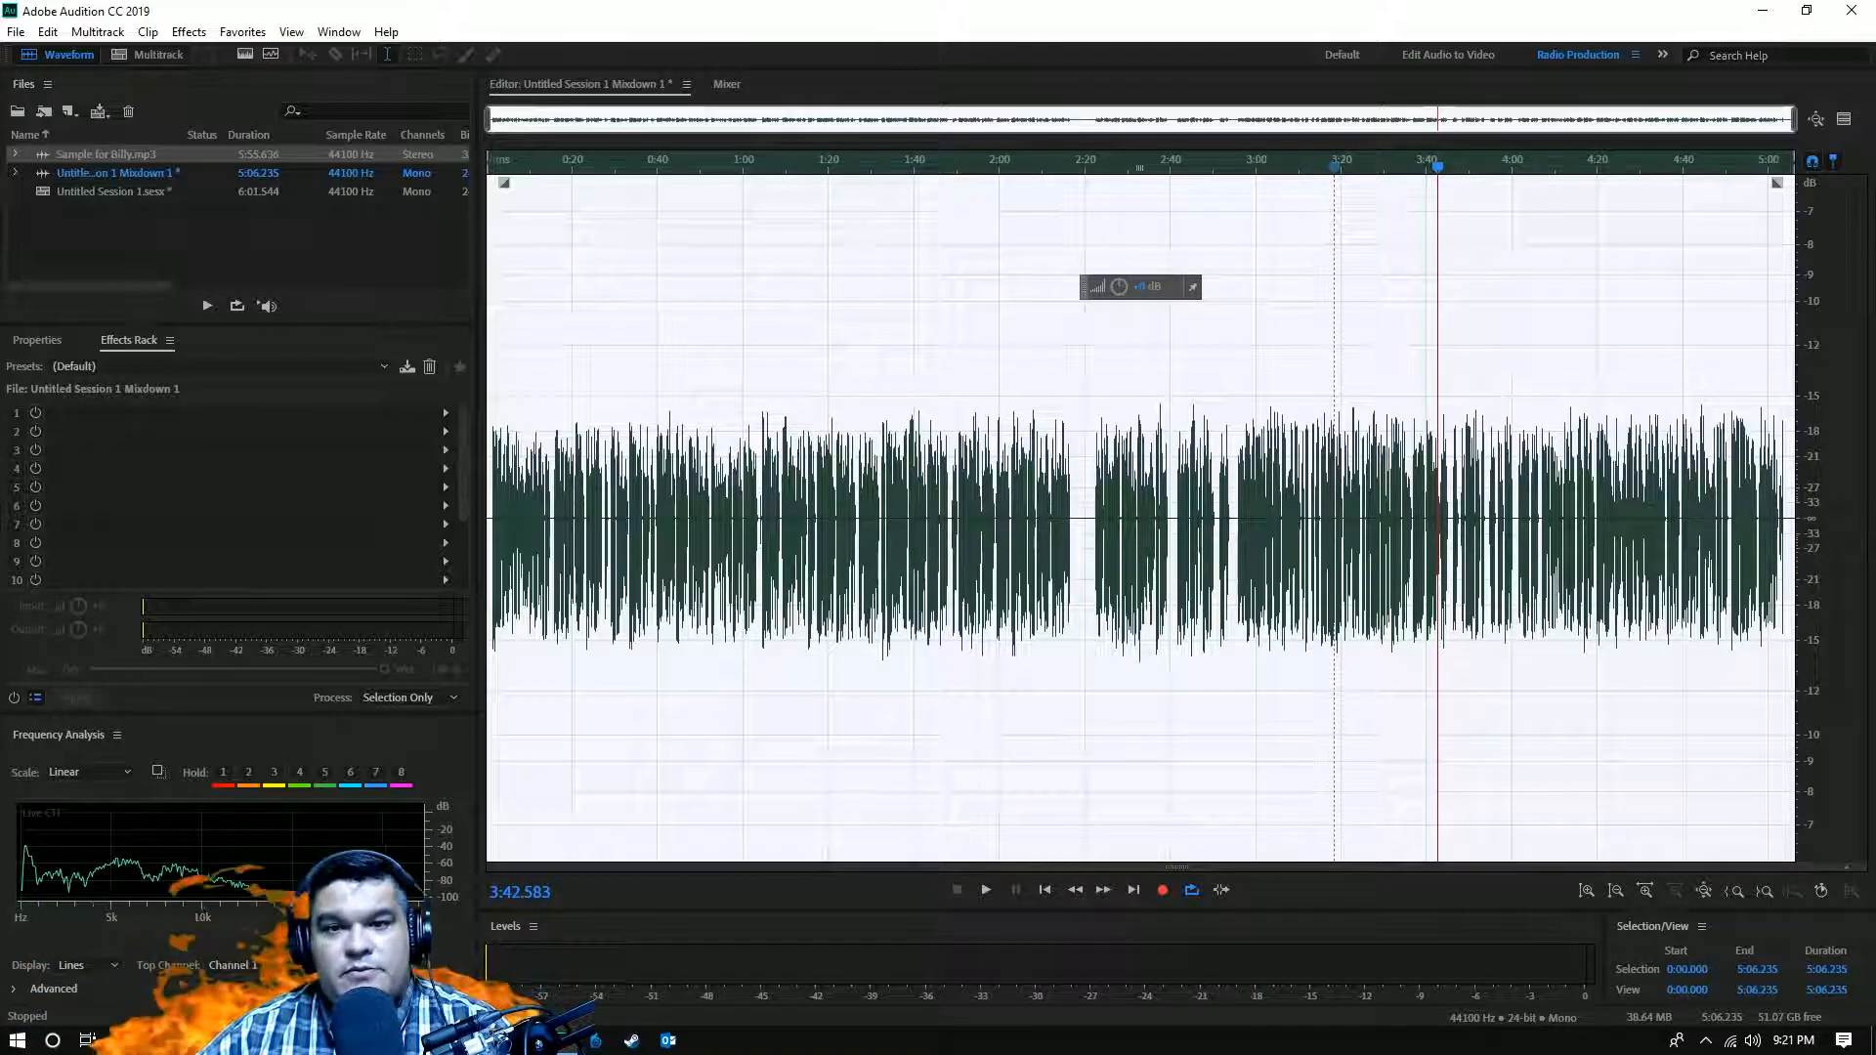
- Open the Match Loudness tool and add the Untitled Session 1 Mixdown 1 file to it
left_click(189, 31)
mouse_move(338, 31)
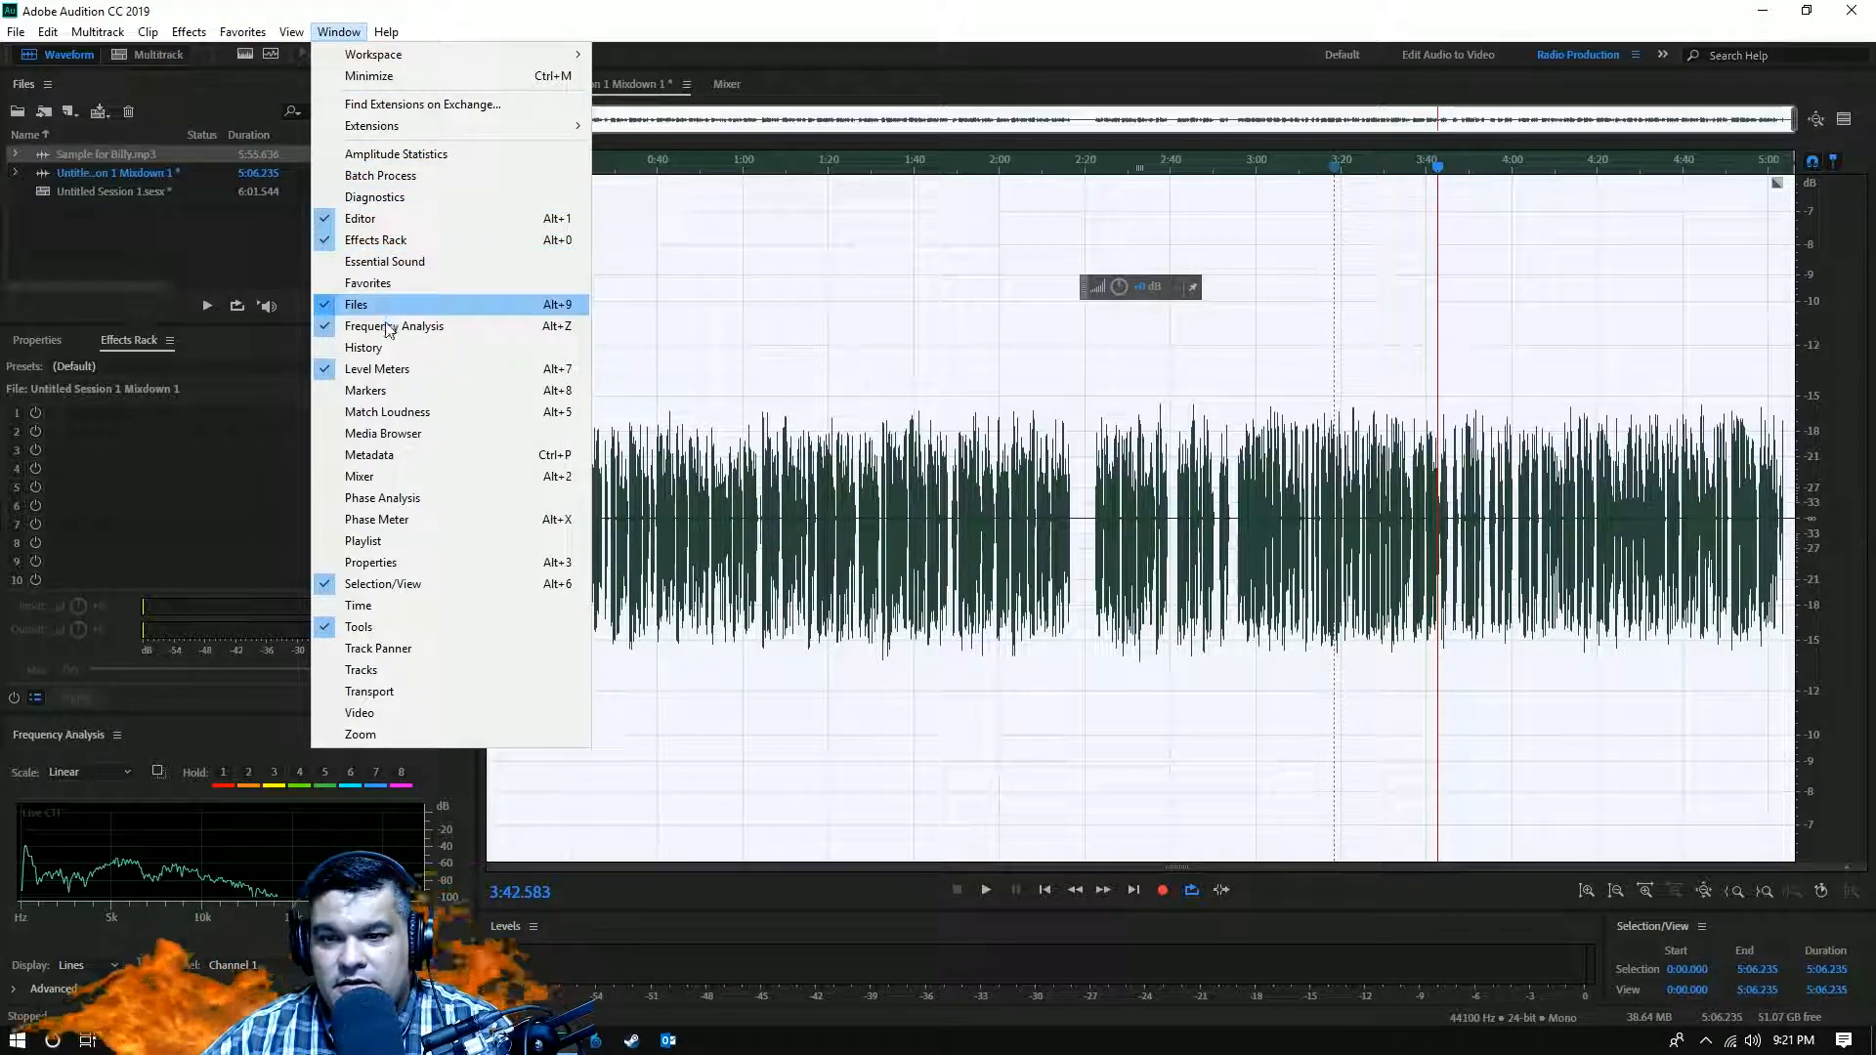
left_click(397, 413)
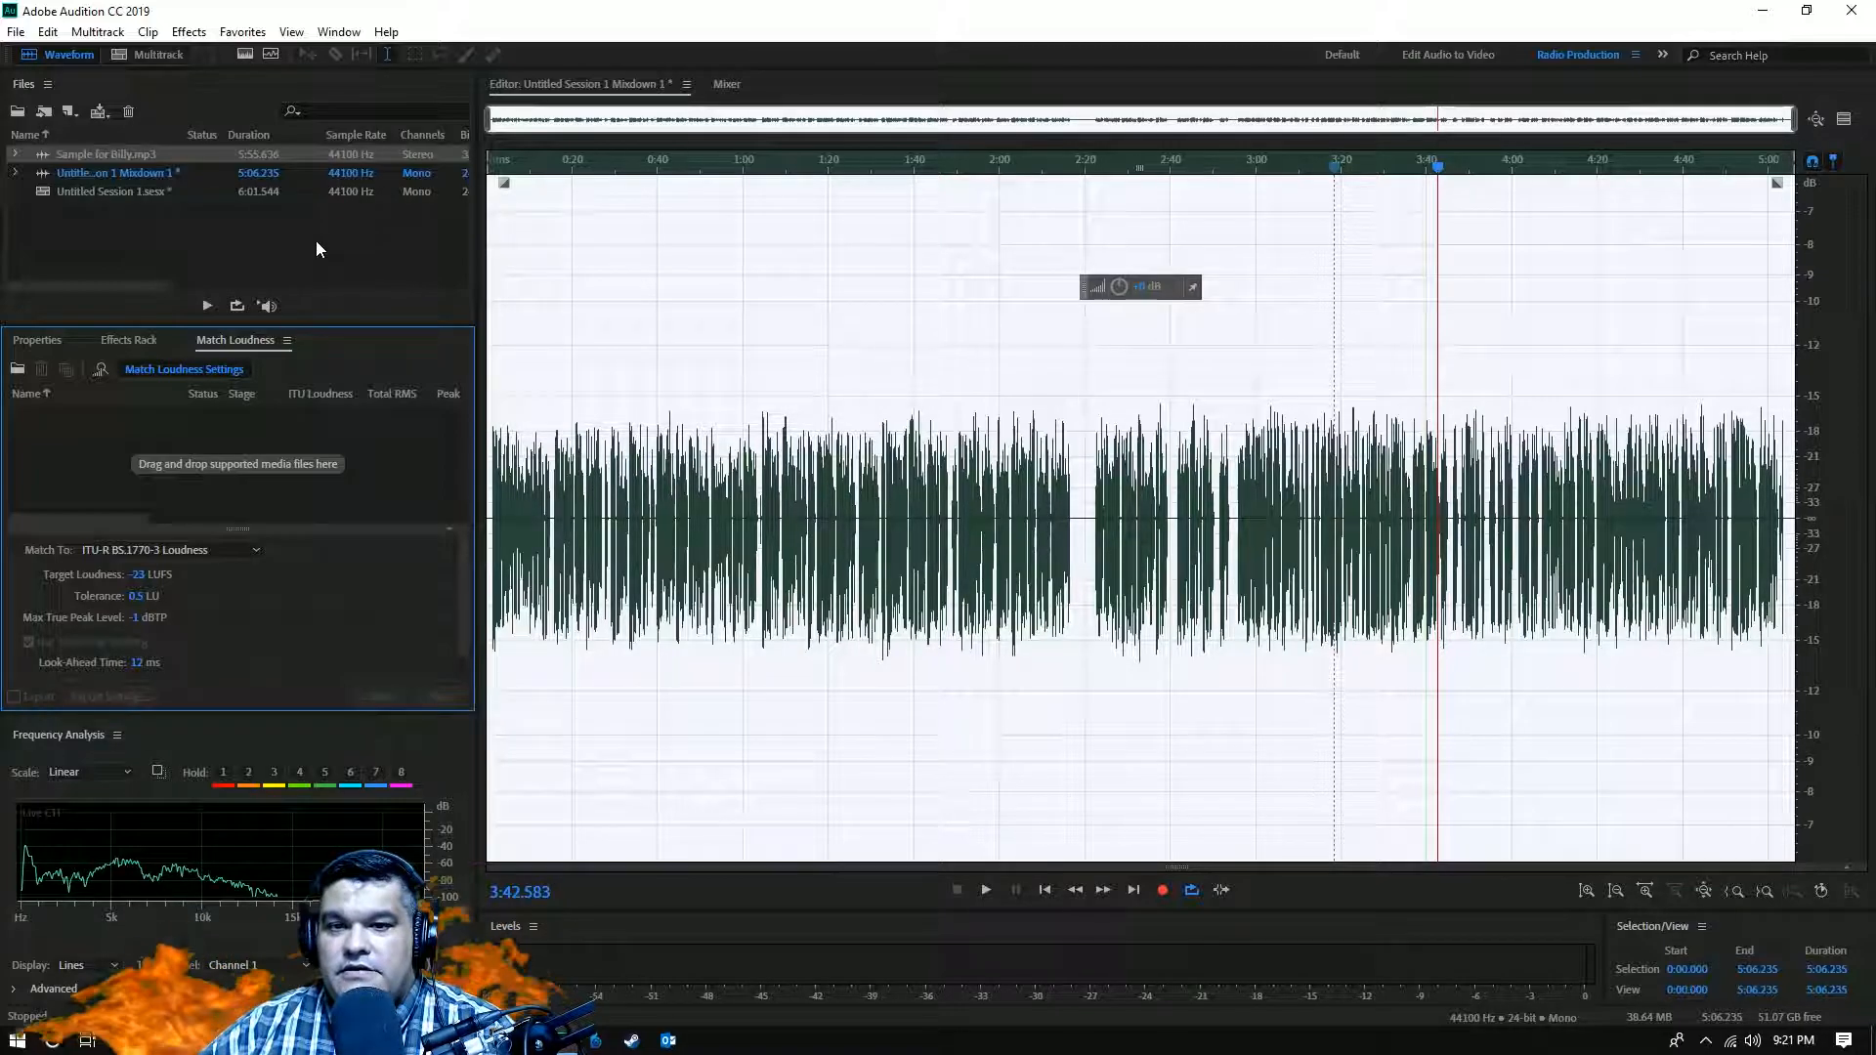
left_click(163, 175)
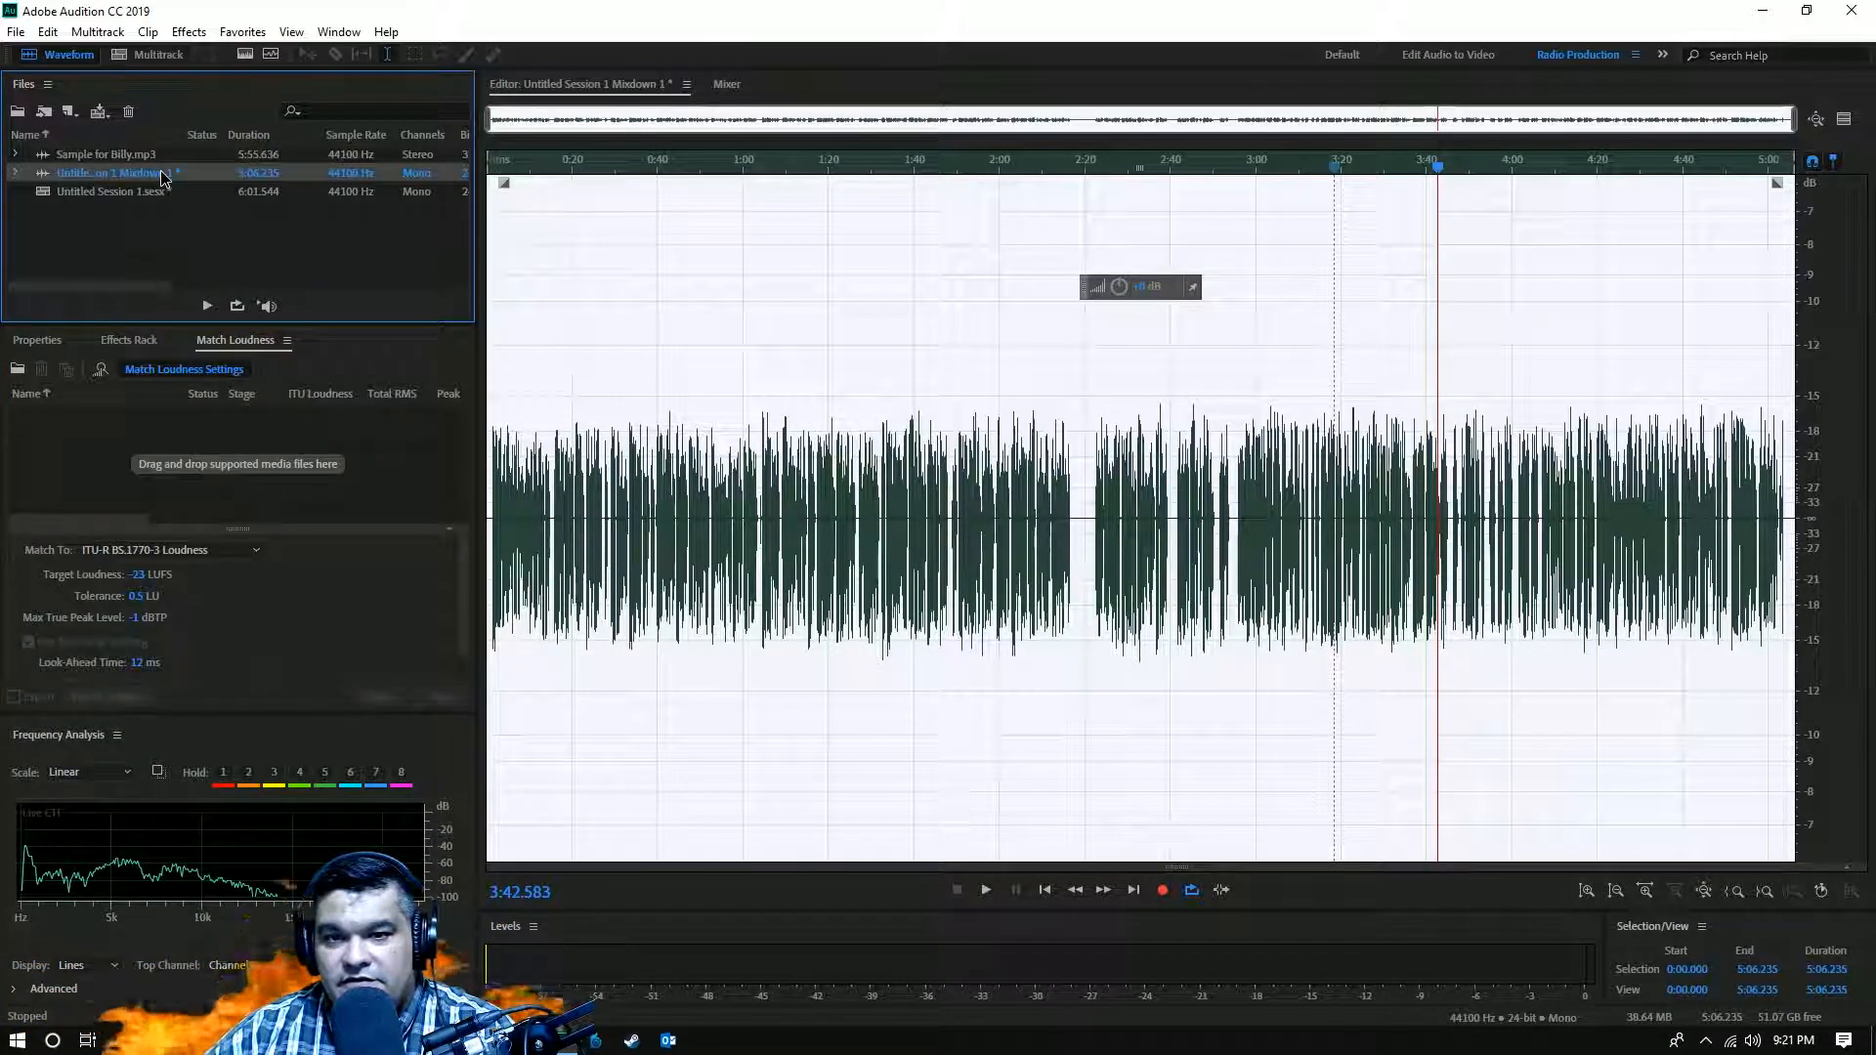
left_click_drag(163, 175, 235, 454)
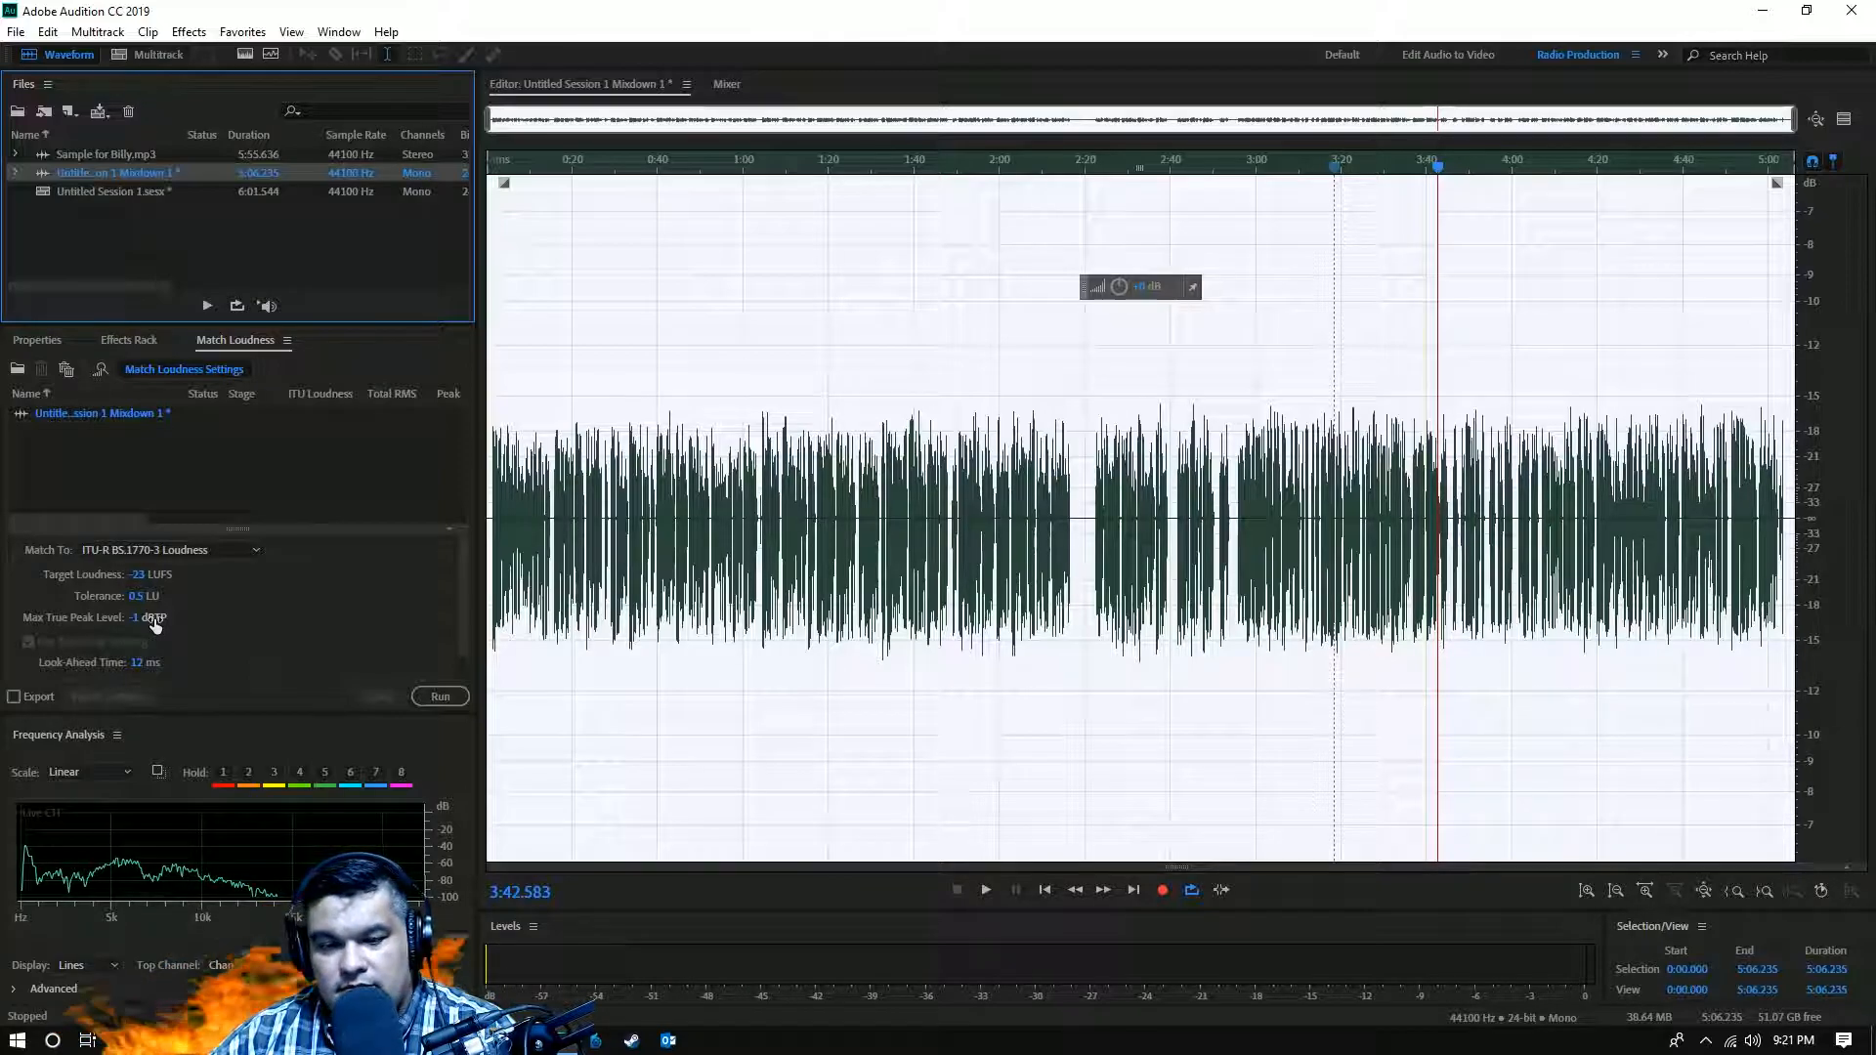
- Match the mixdown's loudness to the ITU-R BS.1770-3 Loudness standard with a target of -23 LUFS
left_click(231, 552)
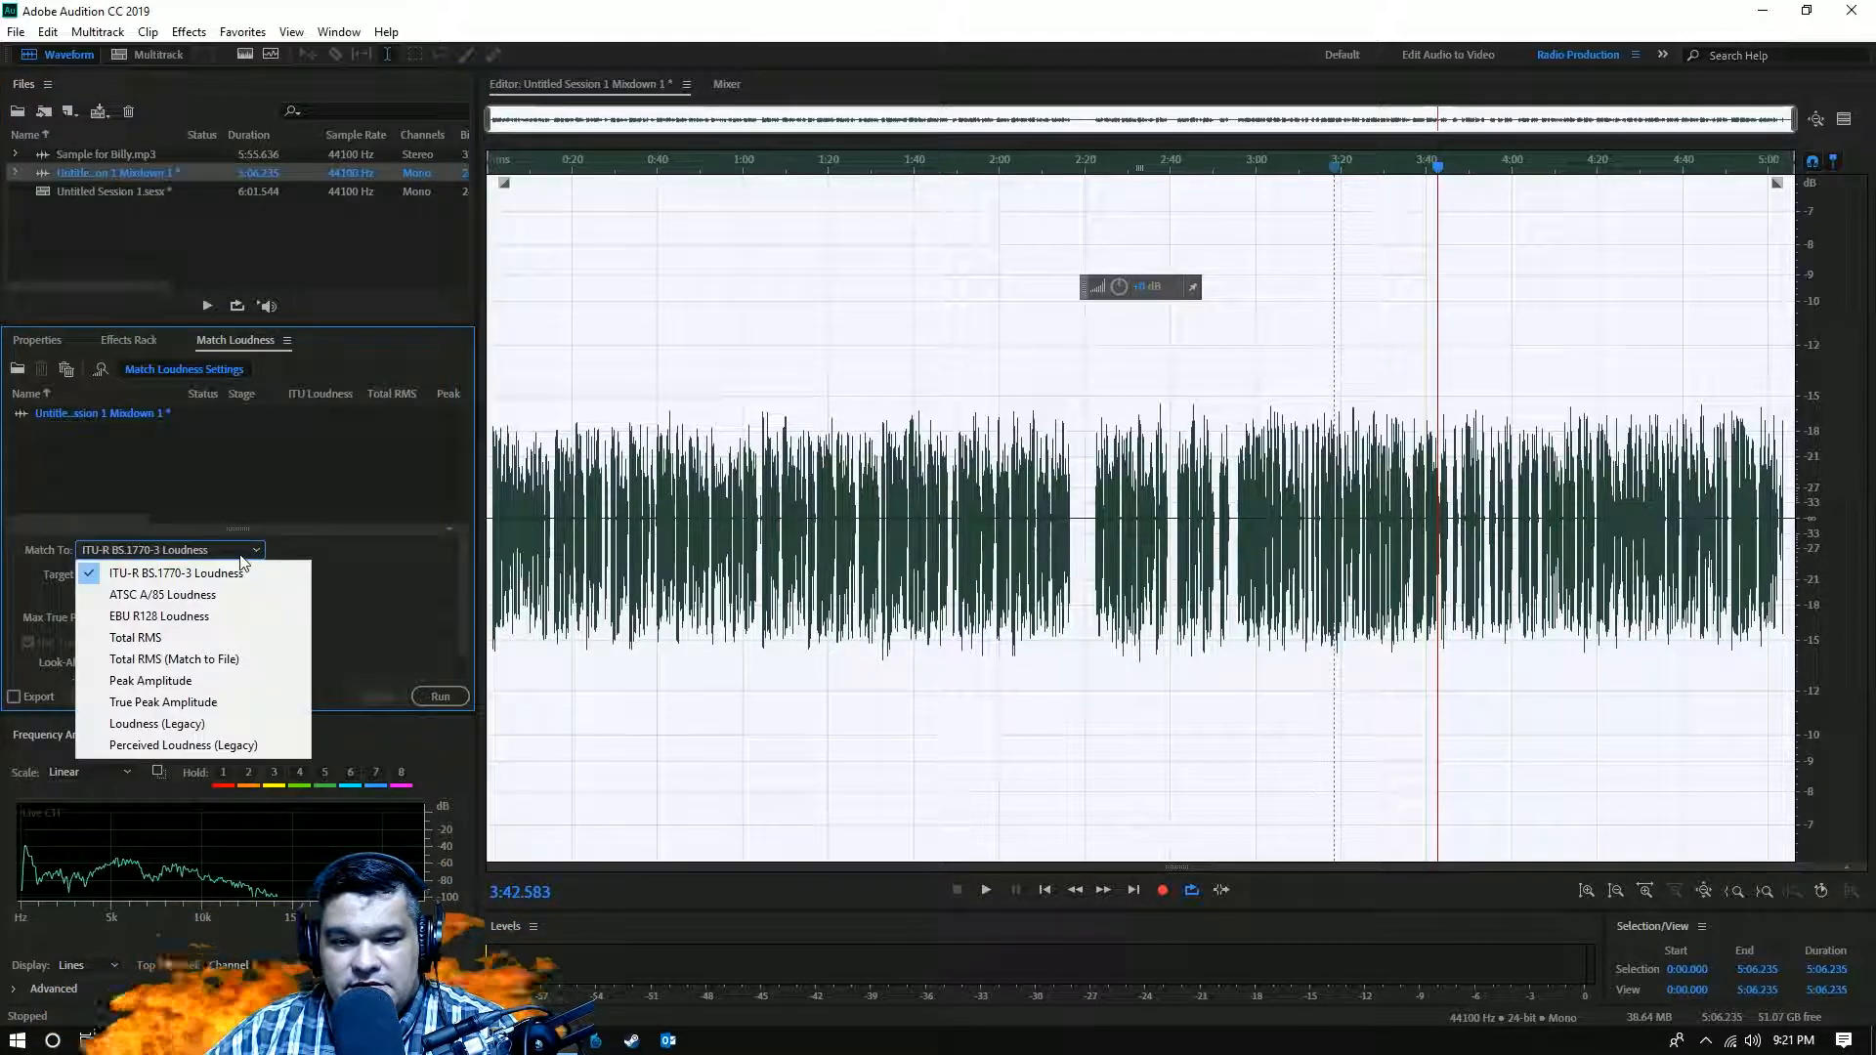
left_click(166, 582)
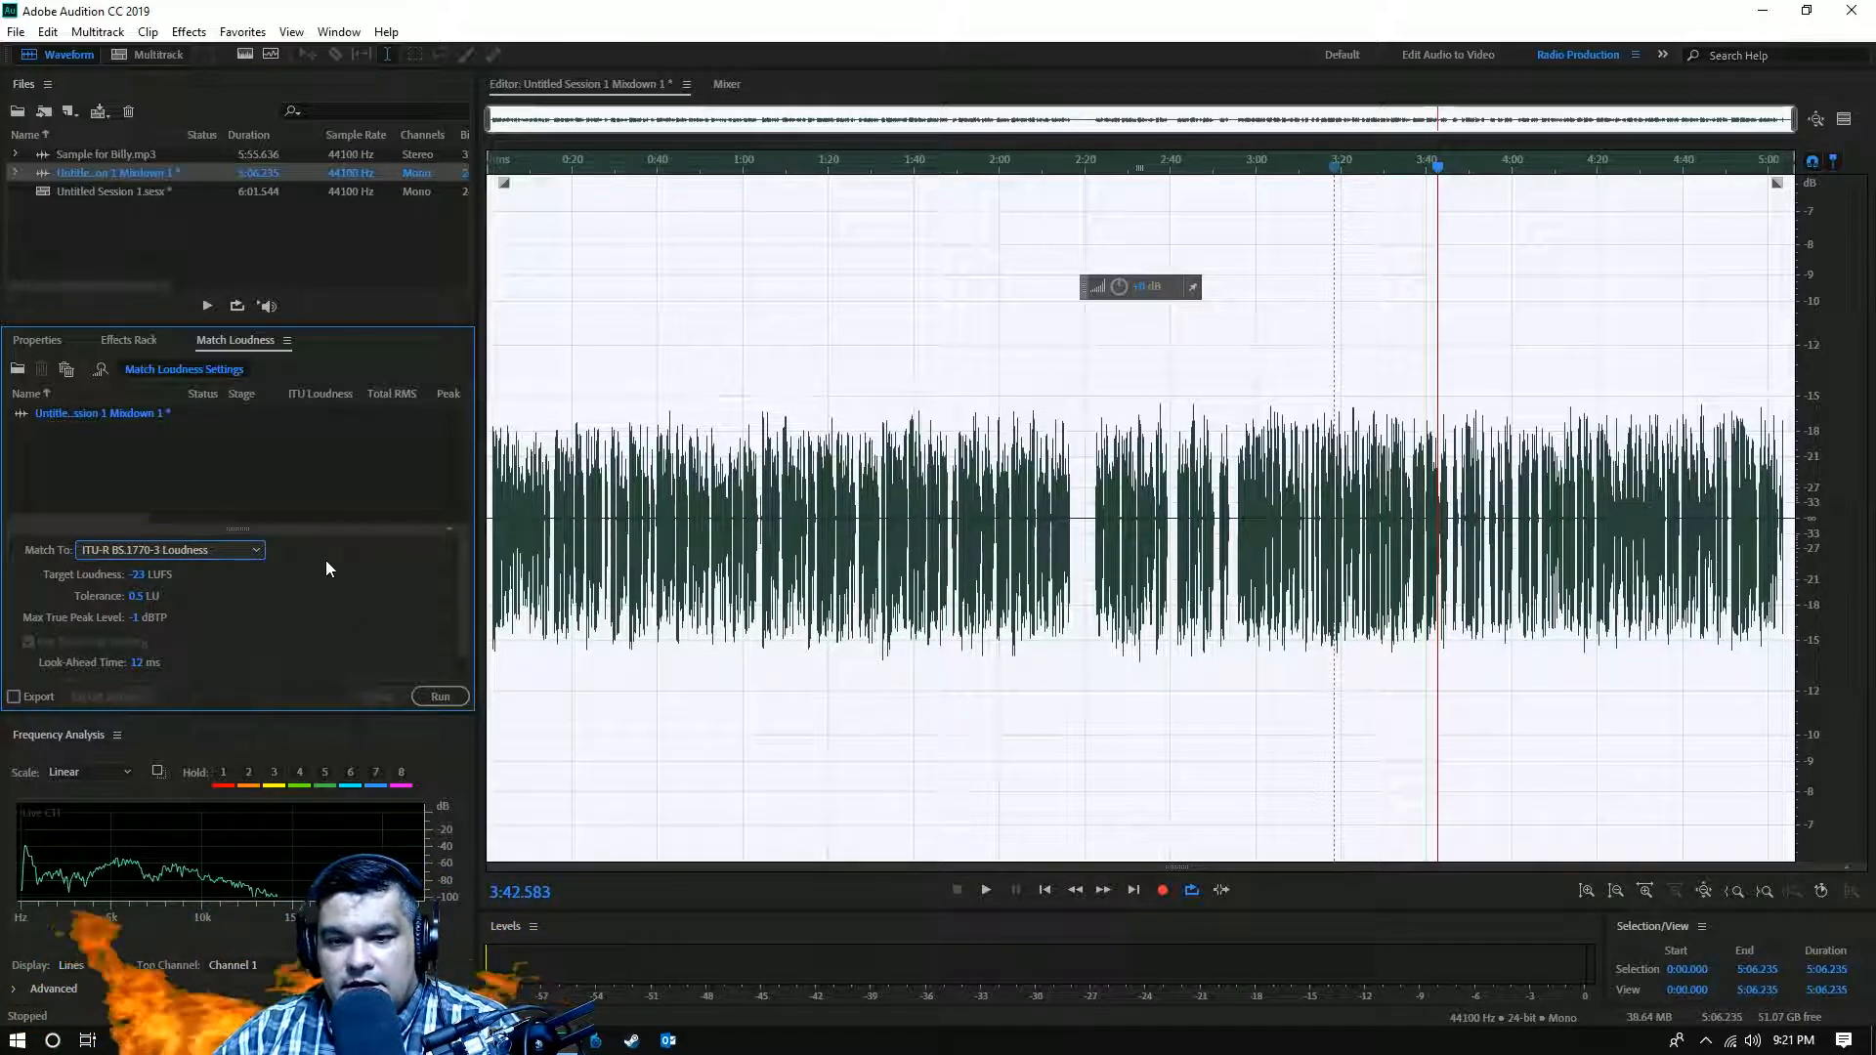
left_click(440, 697)
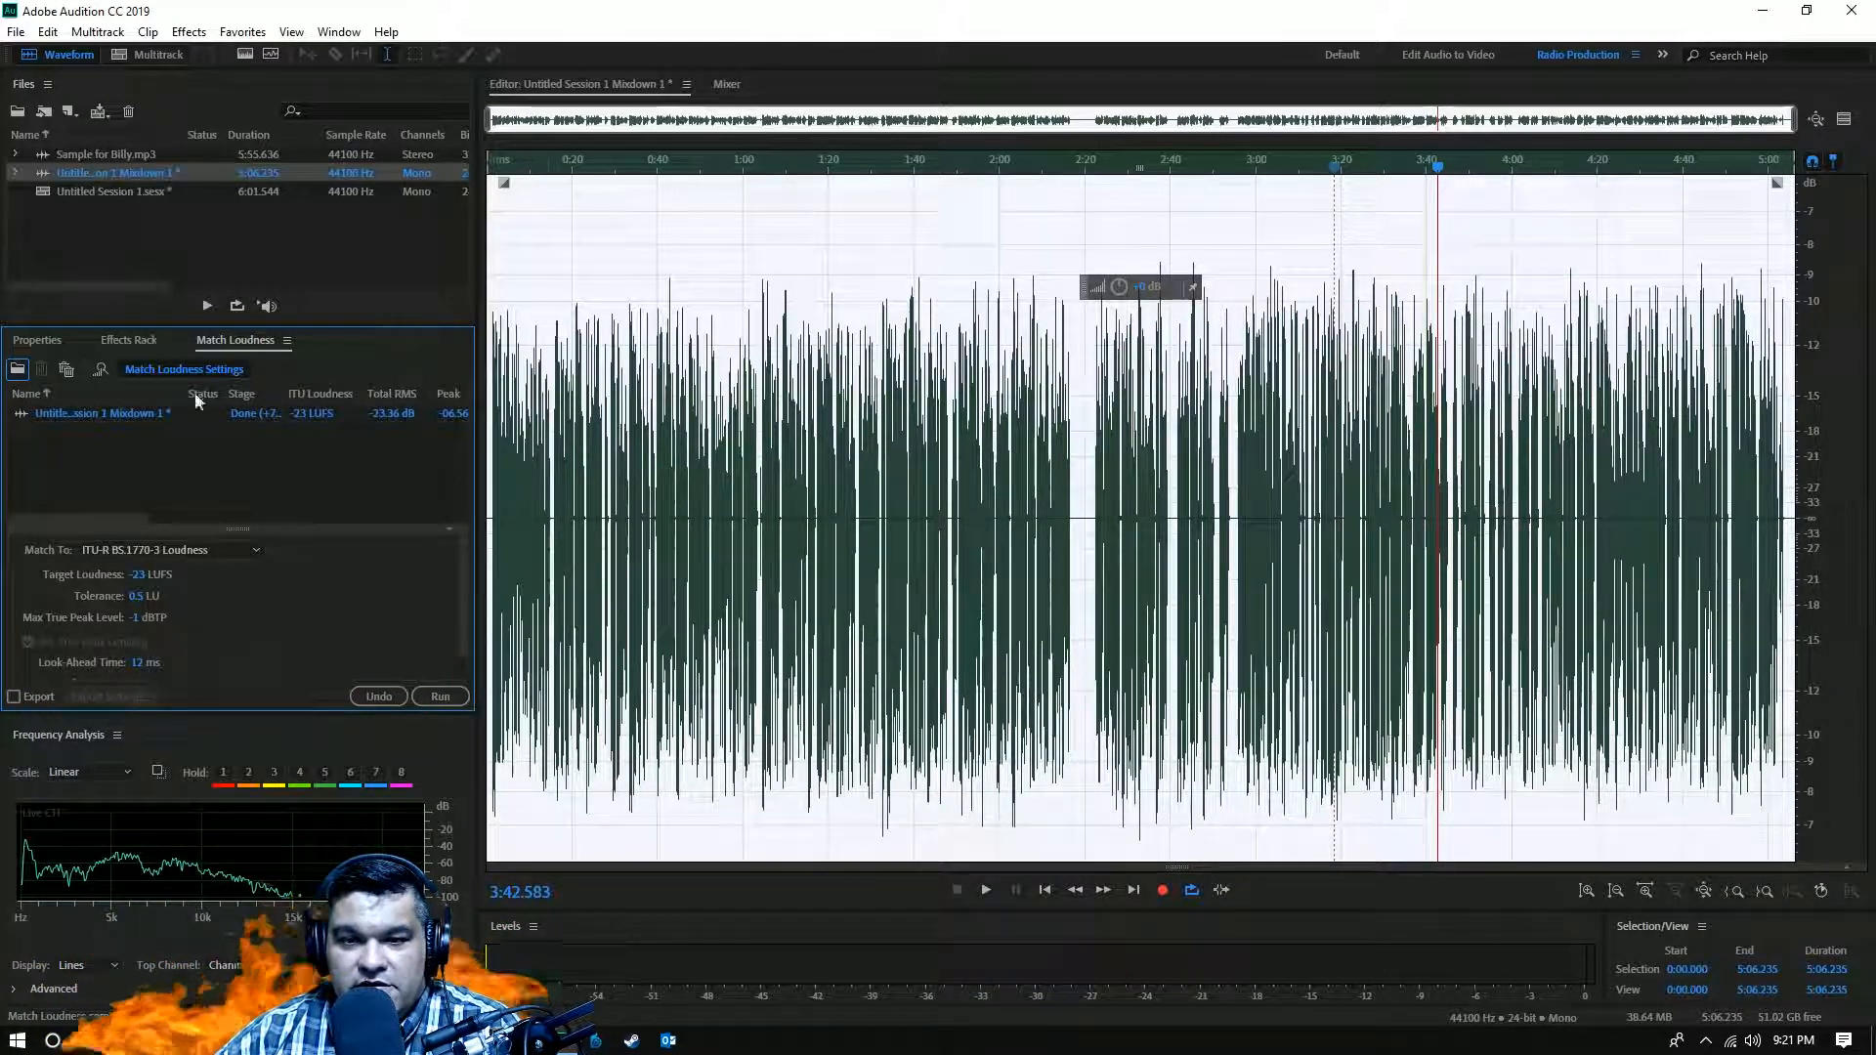
left_click(1615, 892)
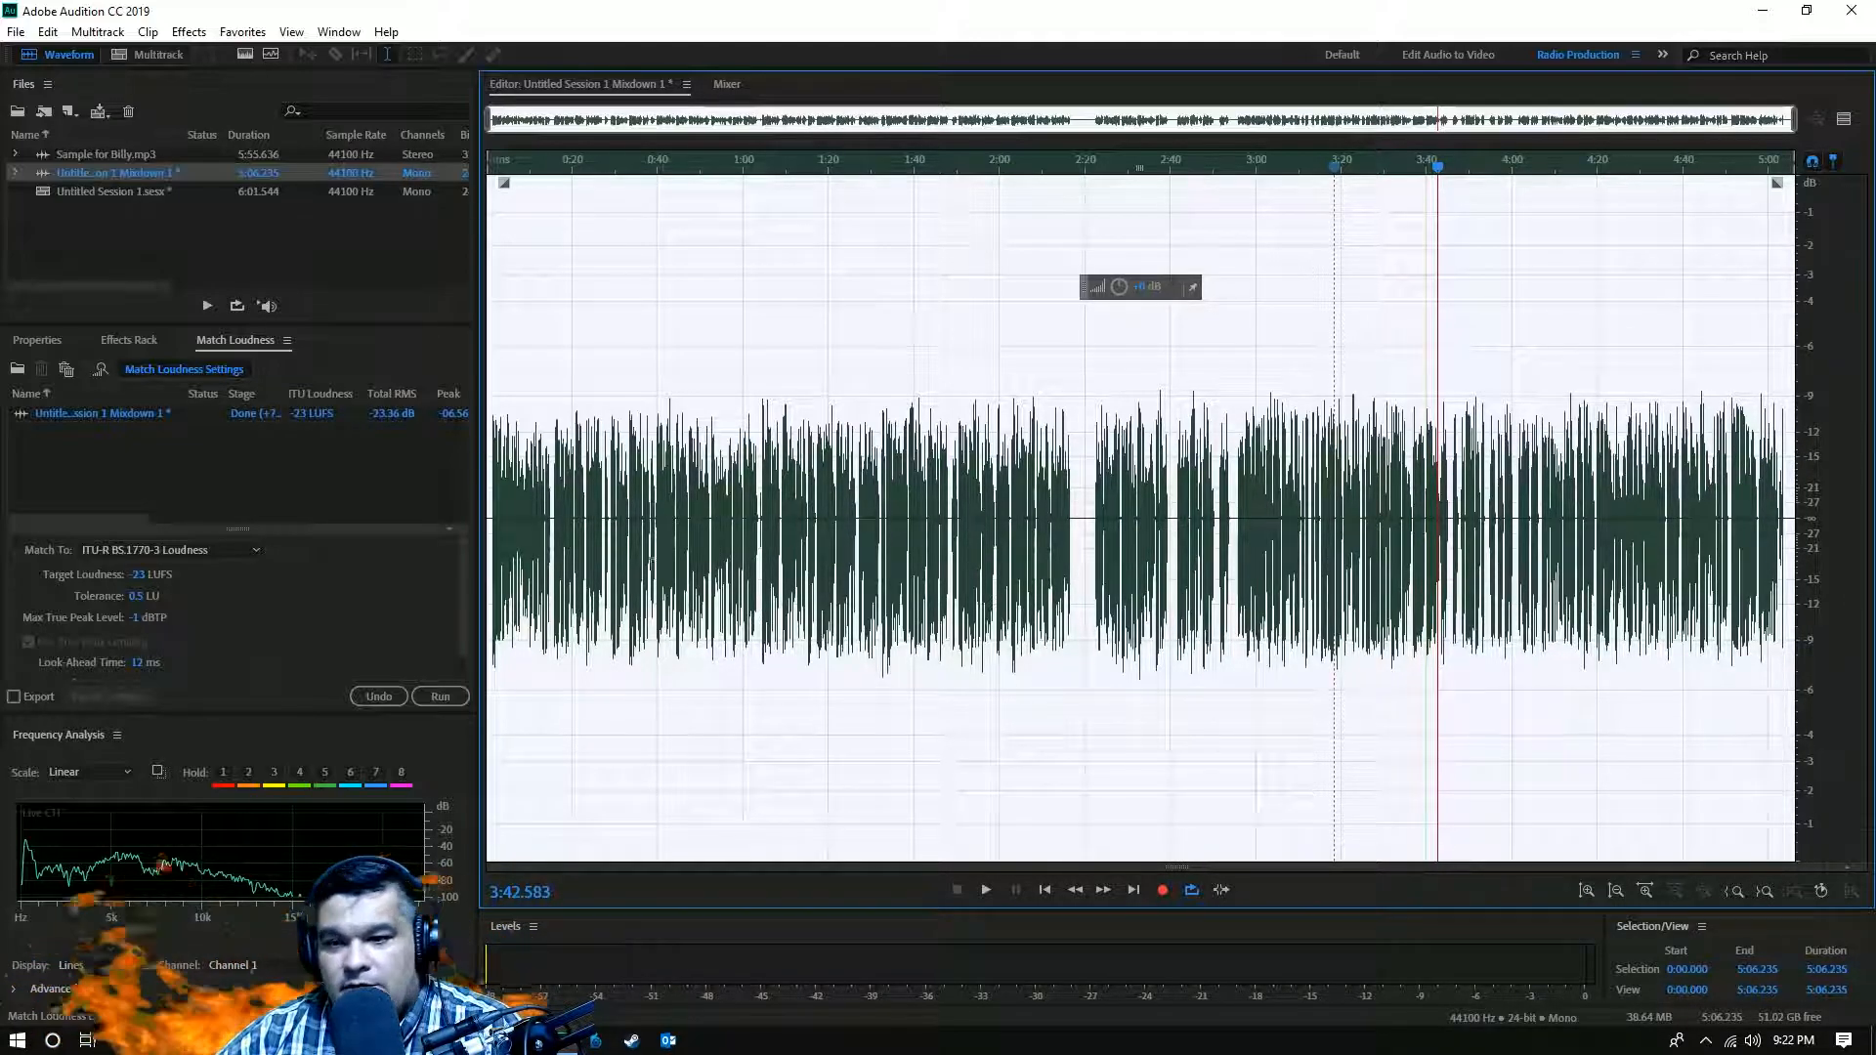
- In the multitrack session, replace the original stereo clip on Track 1 with the processed mono mixdown, starting at 0:00
left_click(151, 53)
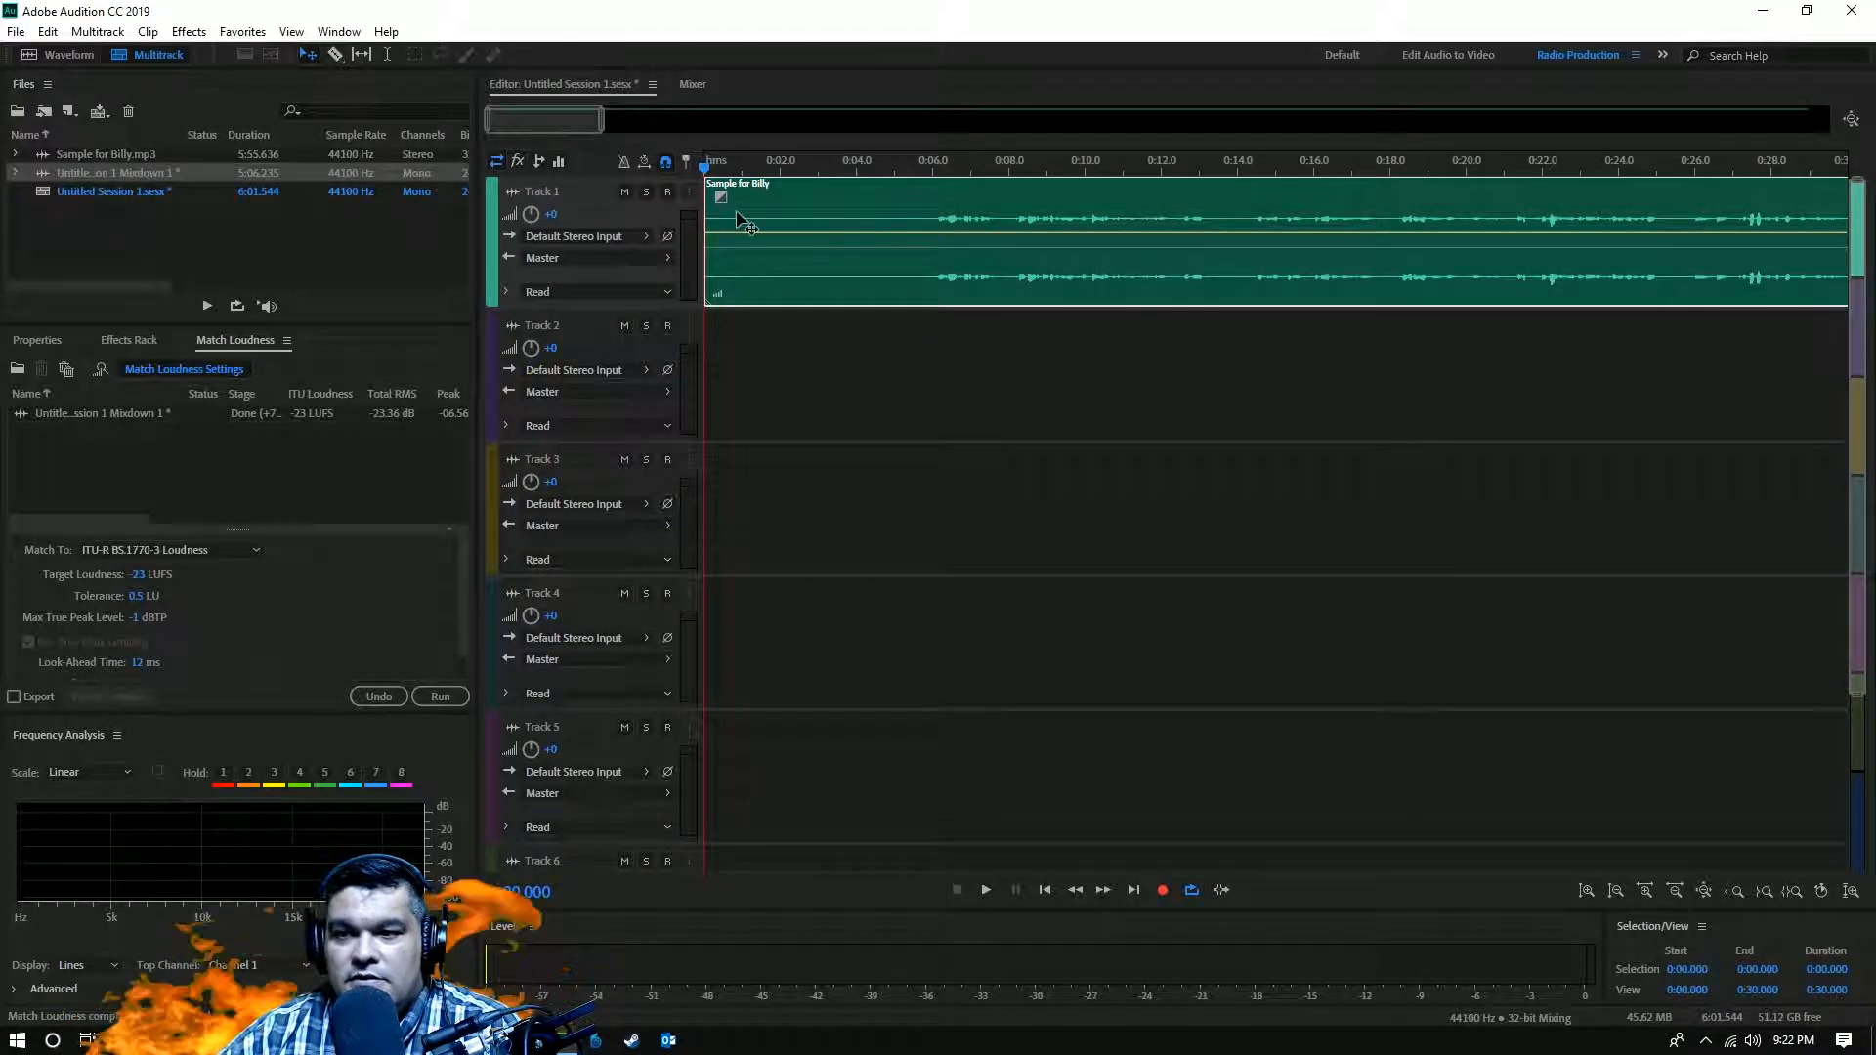
right_click(789, 220)
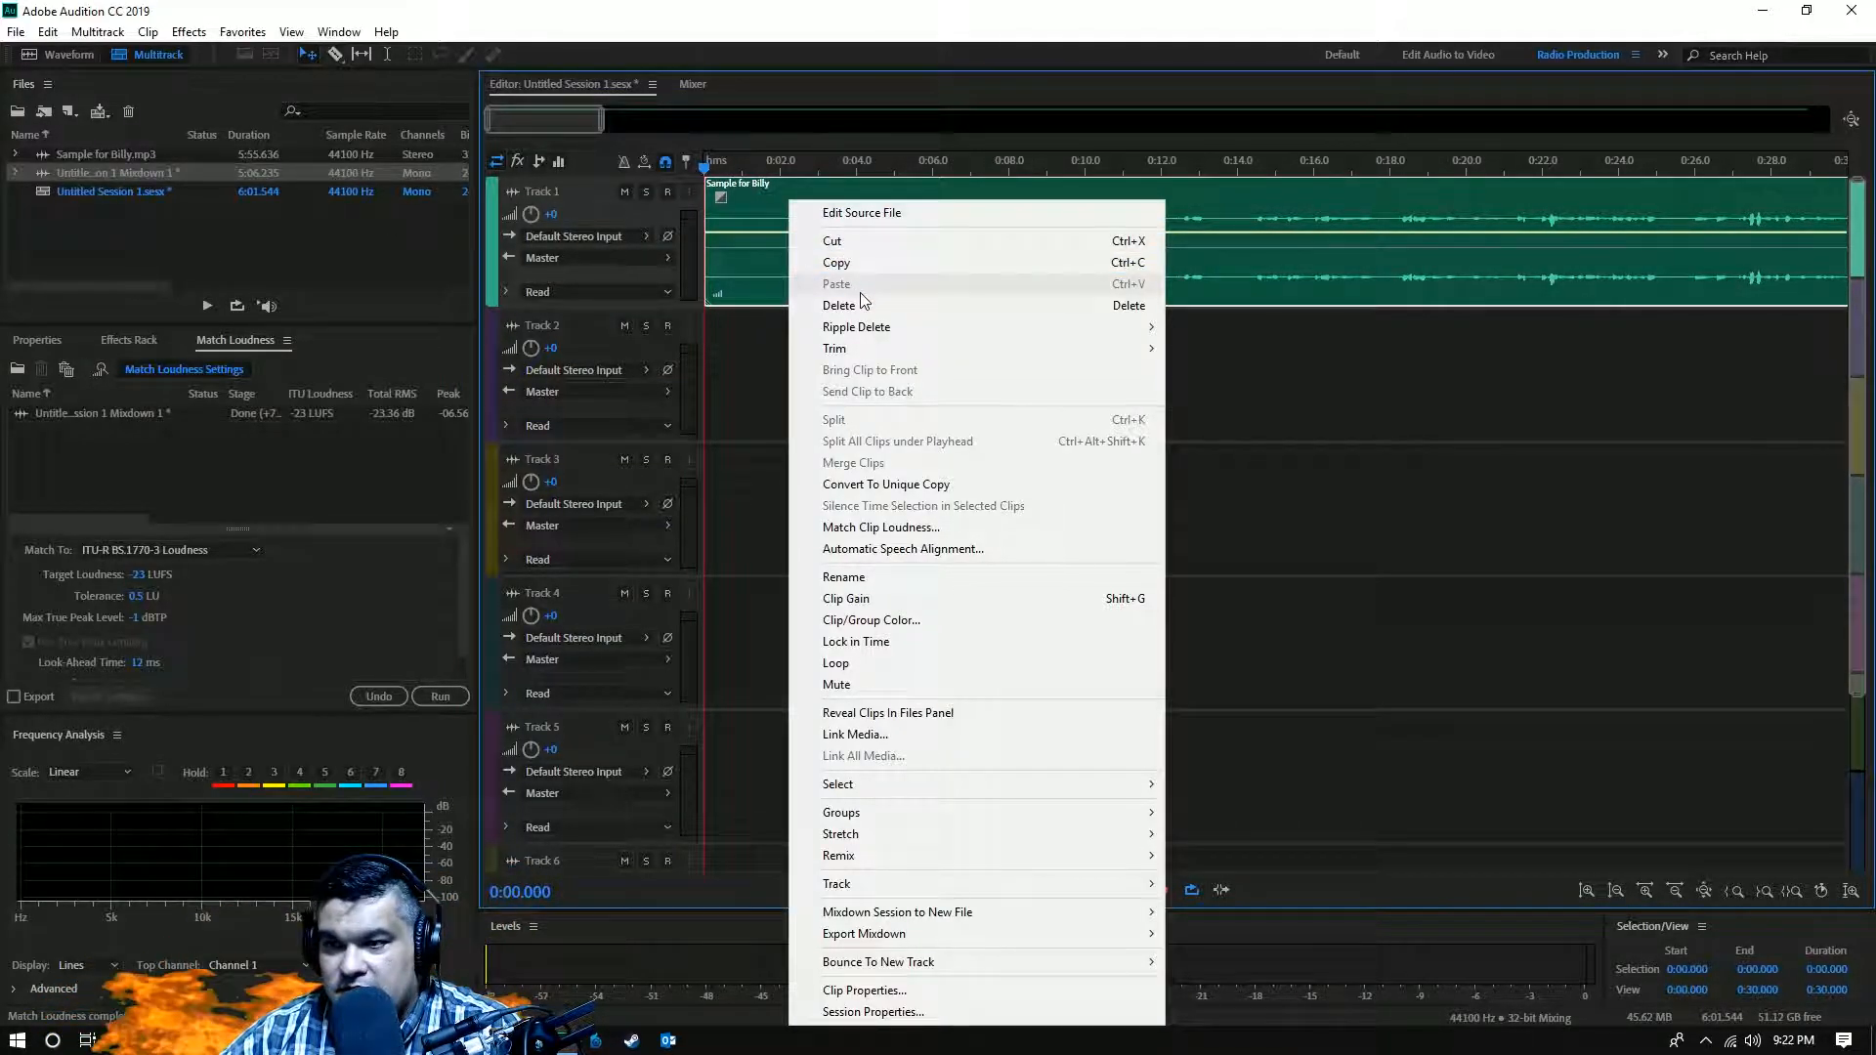
left_click(834, 242)
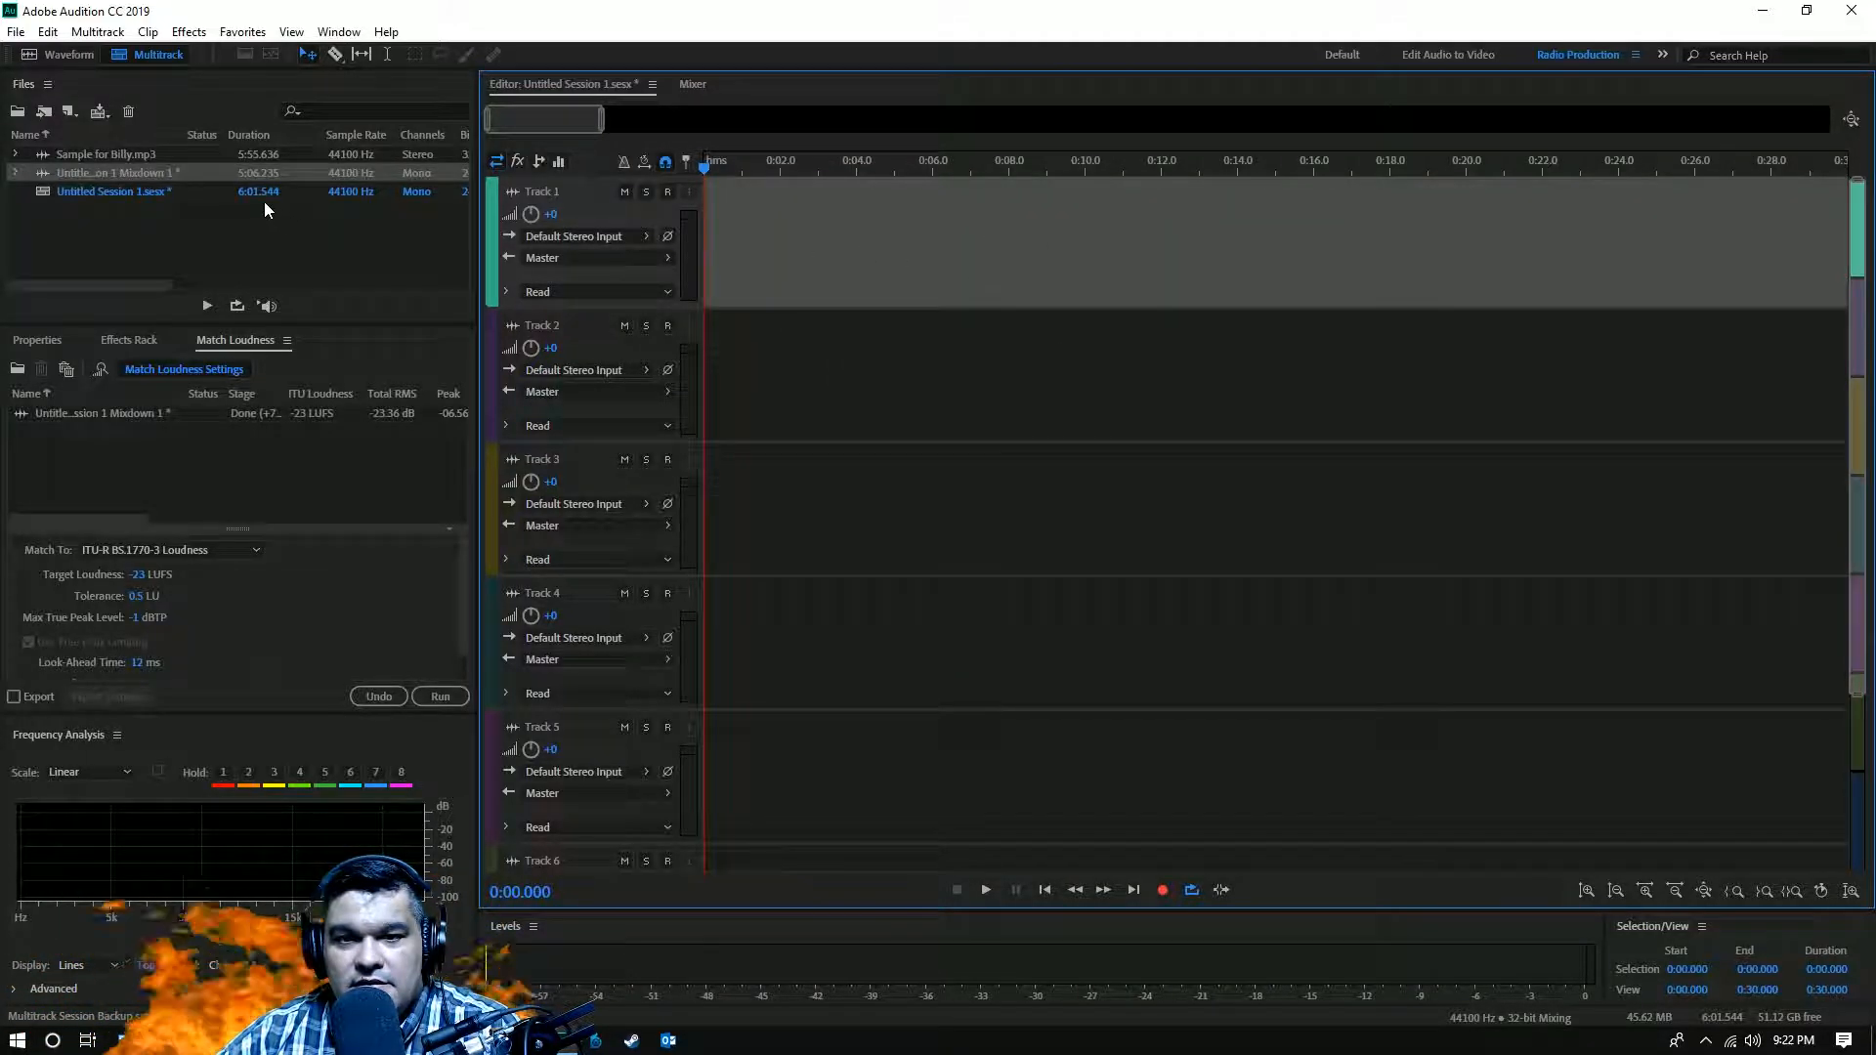
left_click_drag(251, 180, 709, 211)
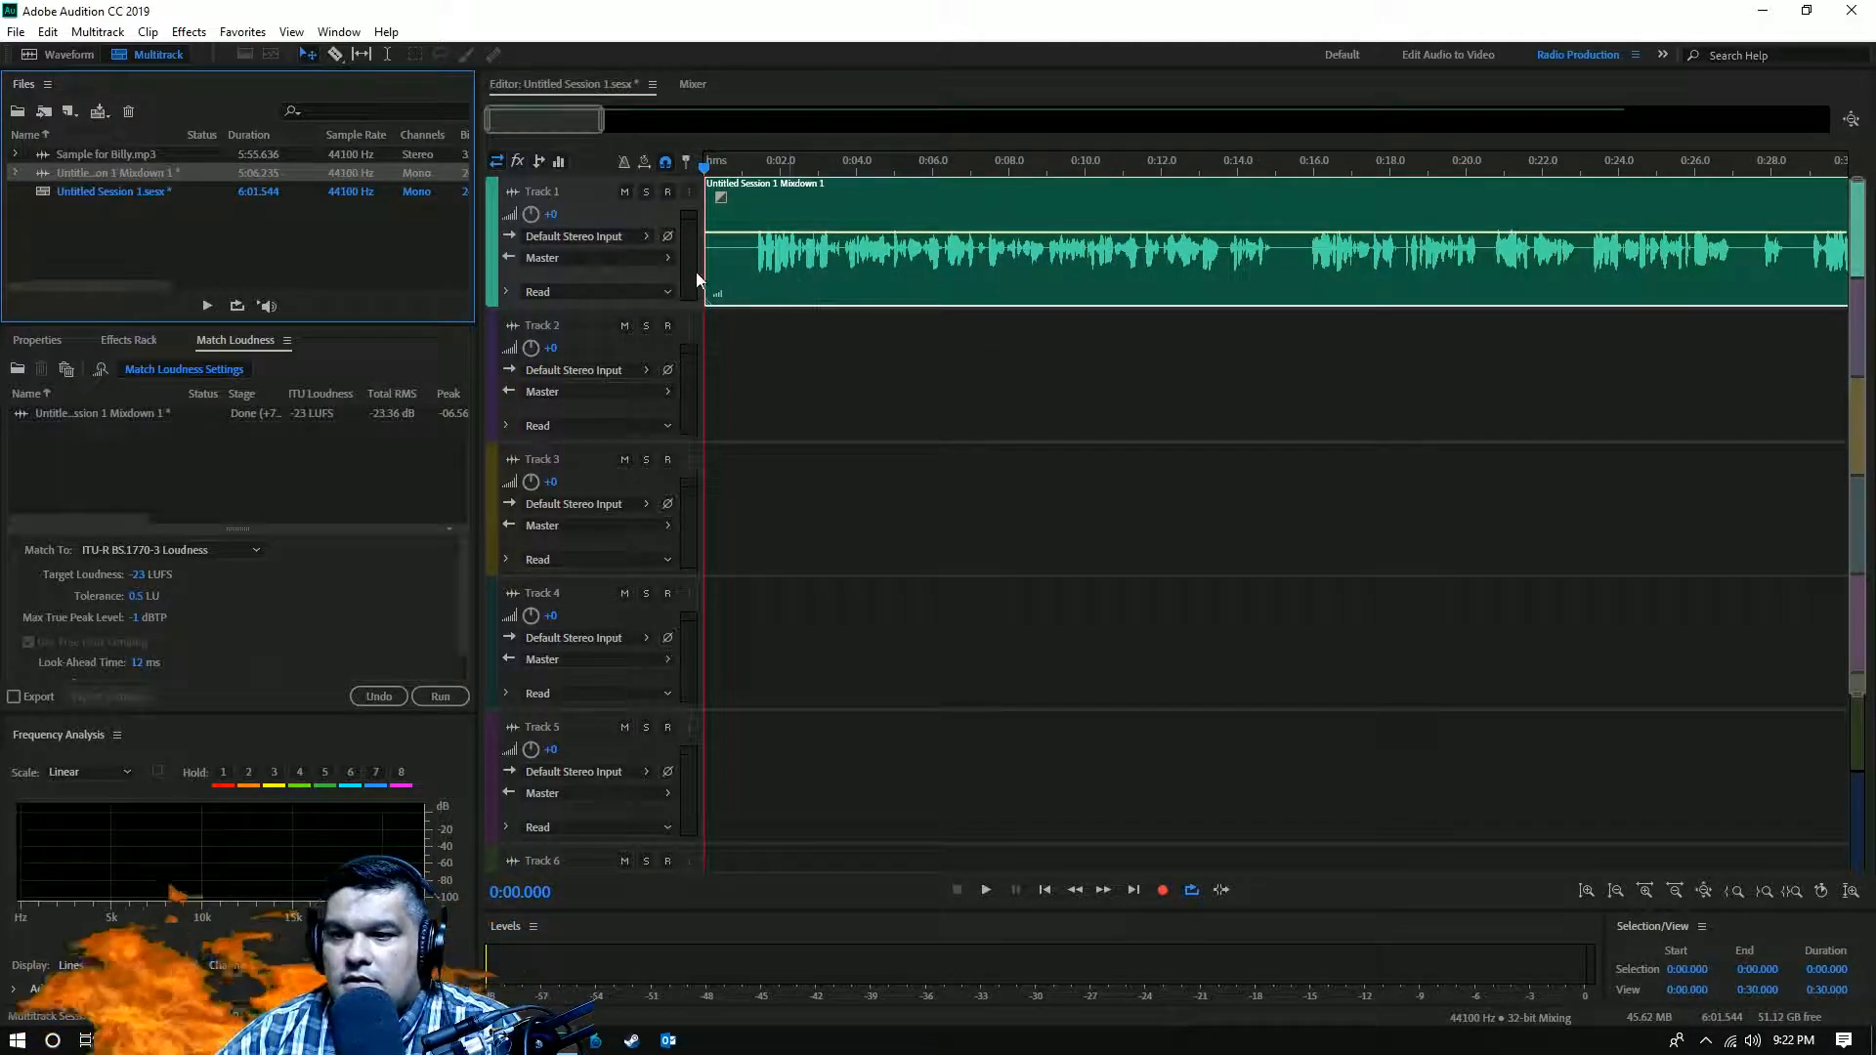
- Split the Track 1 clip just before the speech starts, at about 1.3 s, and delete the leading silence
left_click(335, 53)
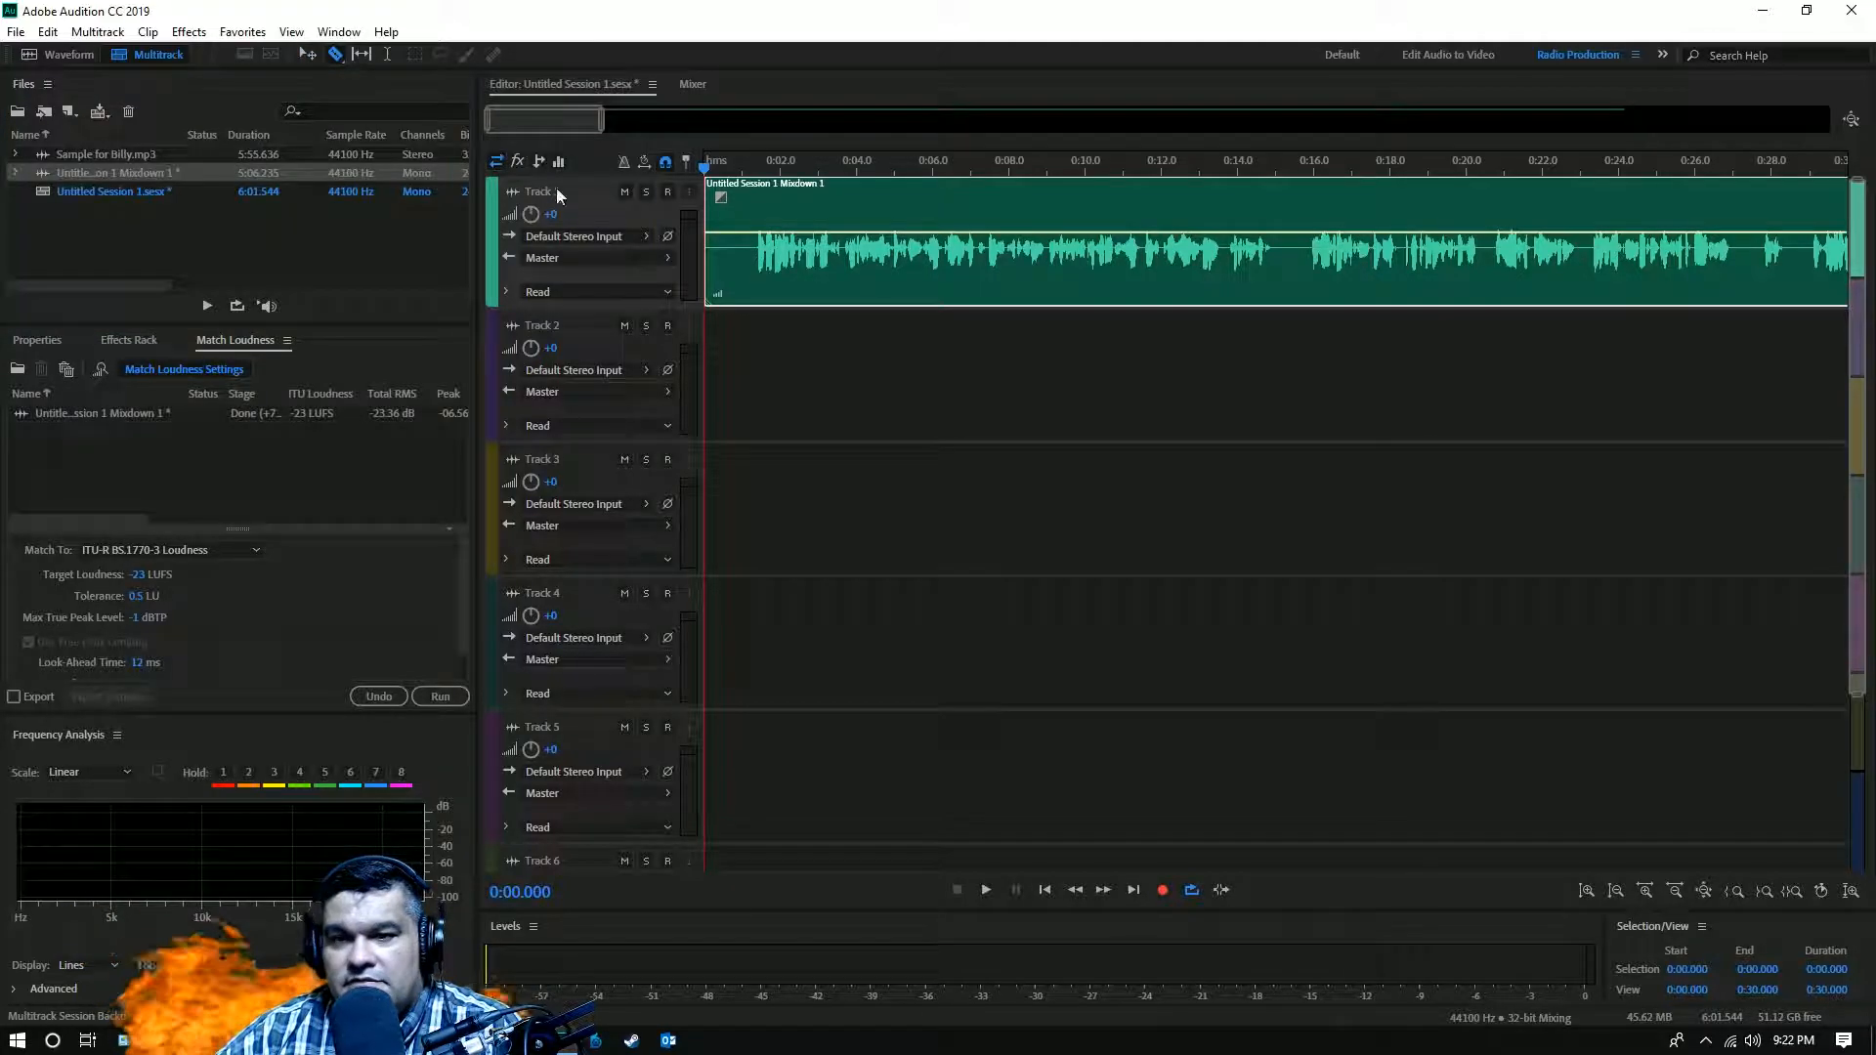
left_click(754, 270)
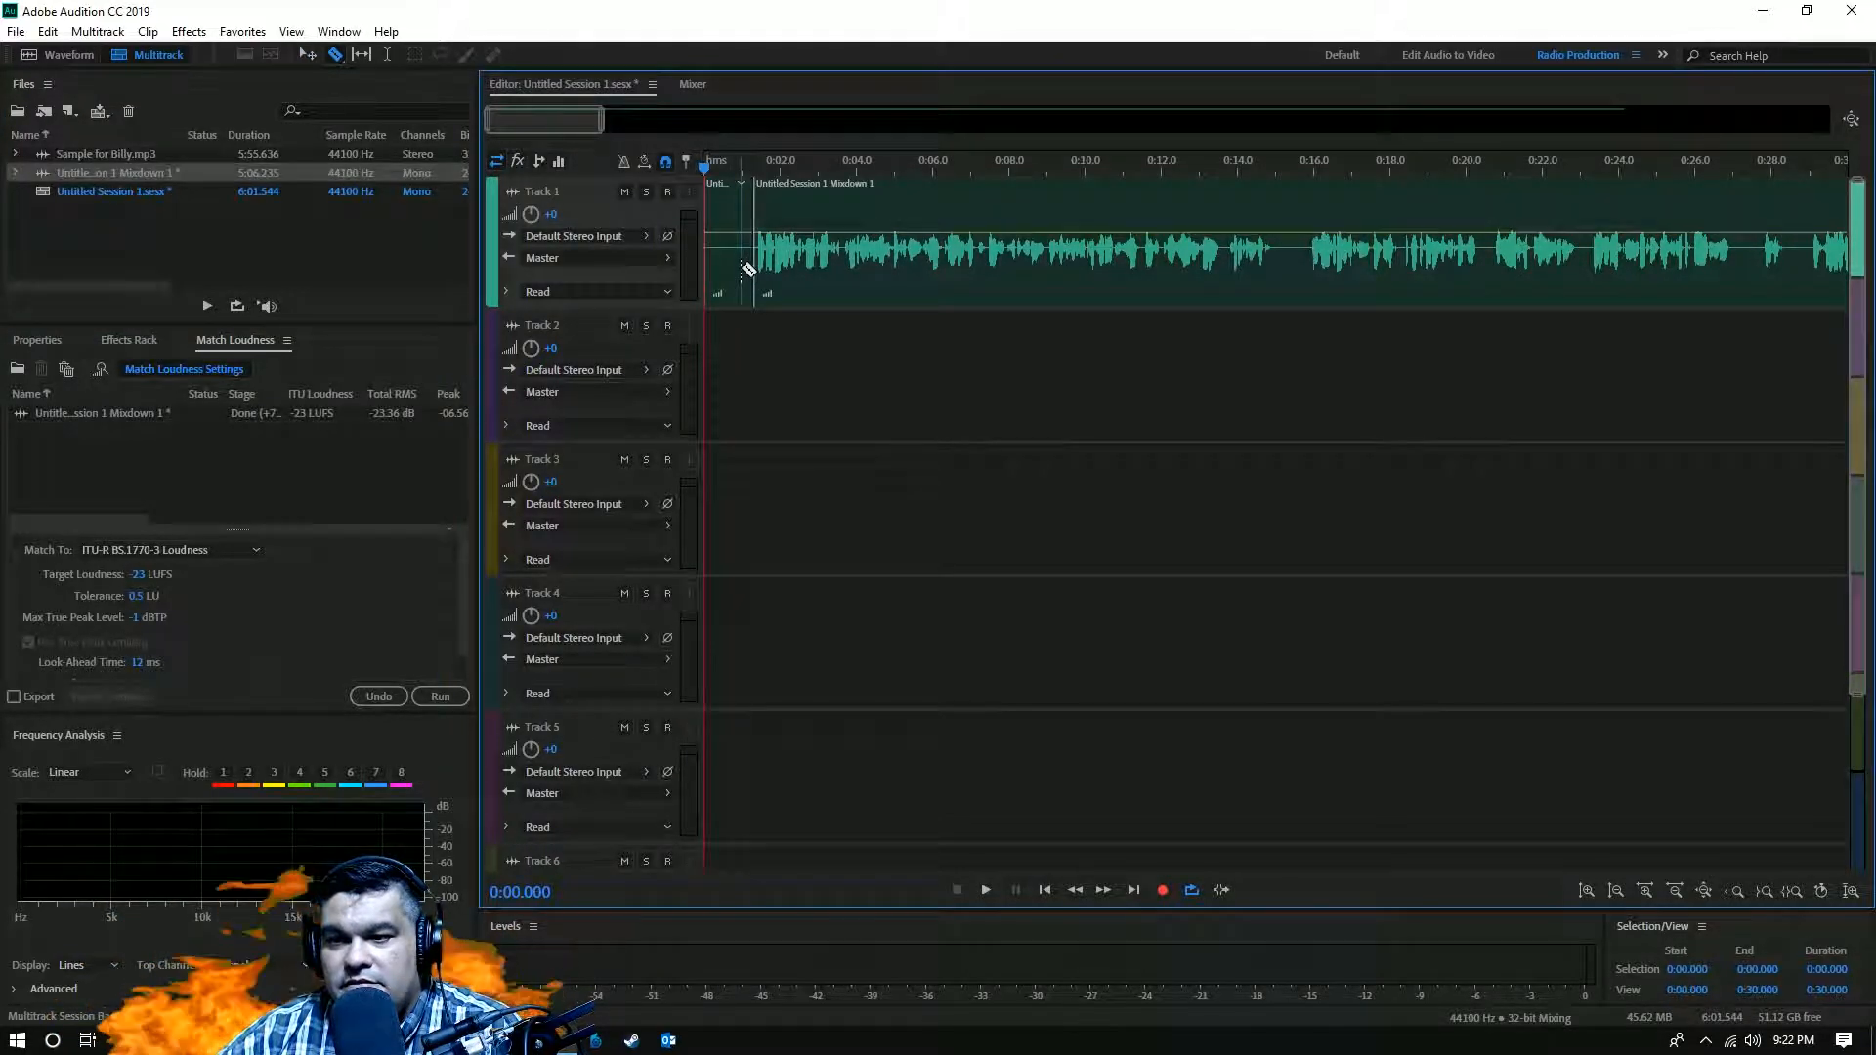
right_click(743, 269)
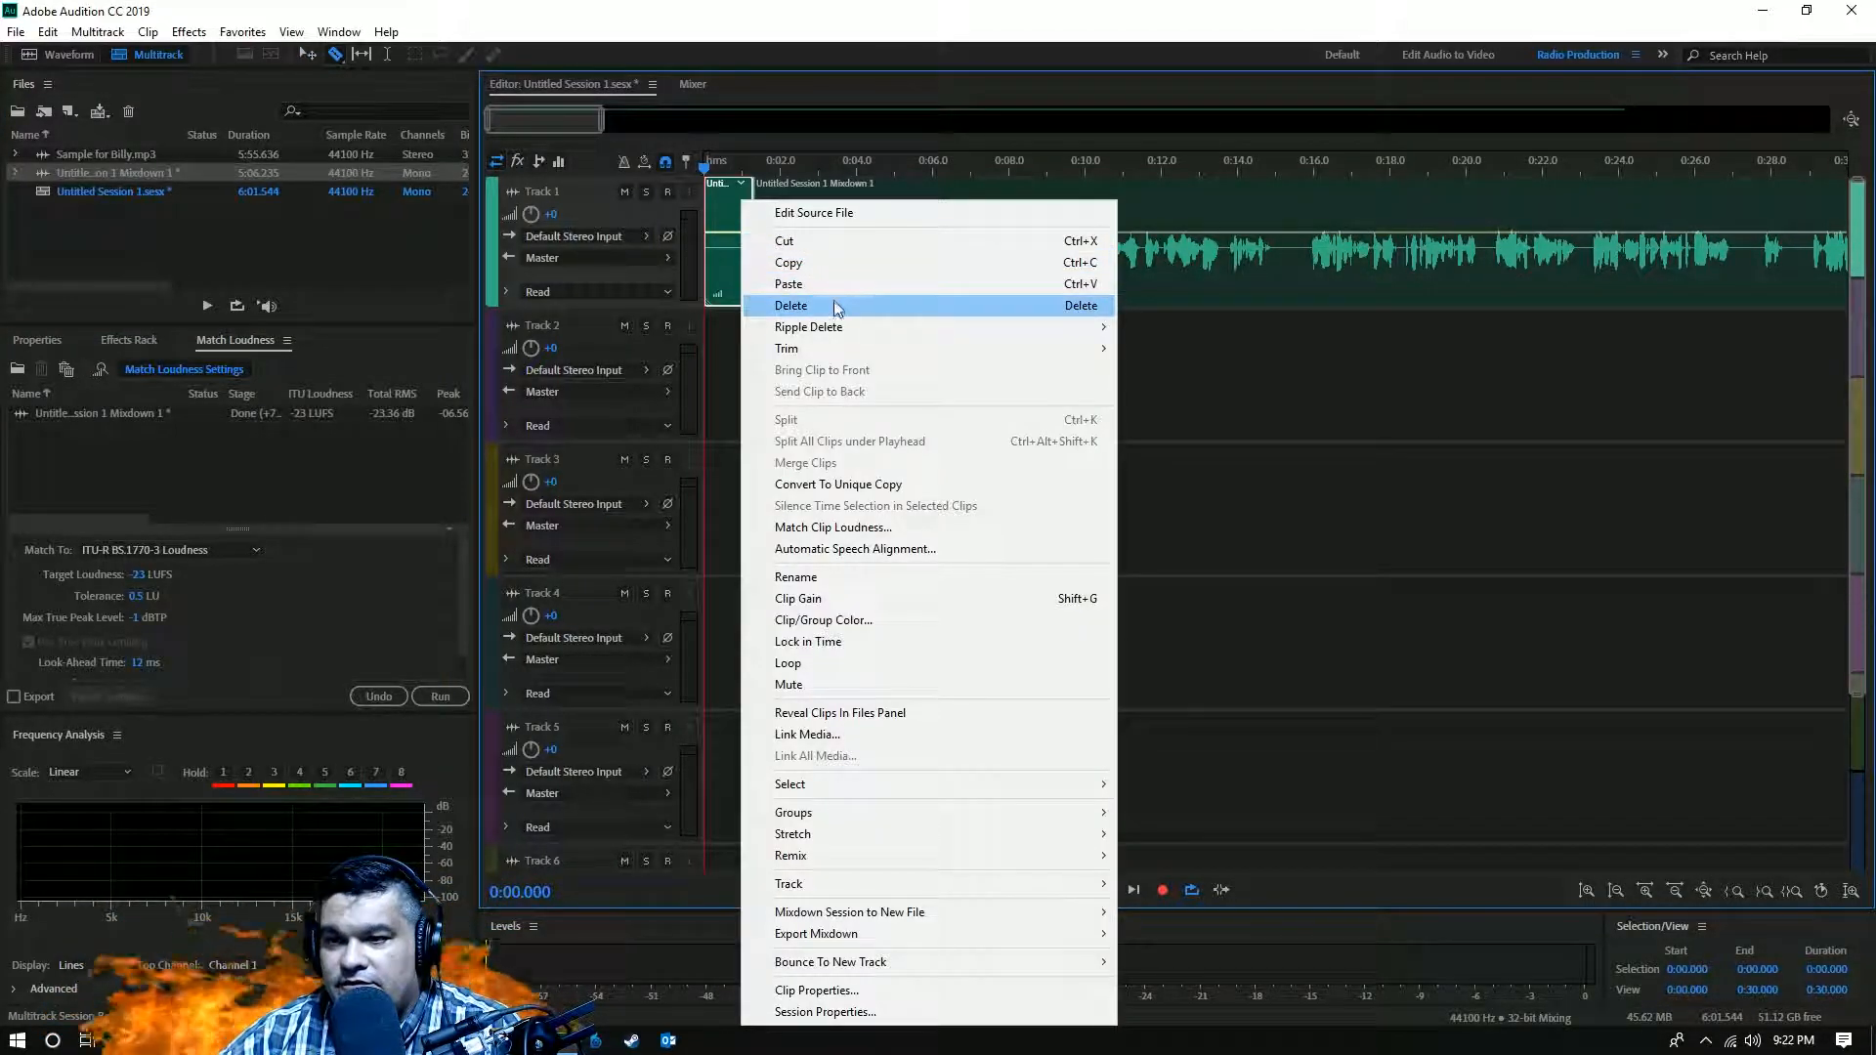
left_click(825, 308)
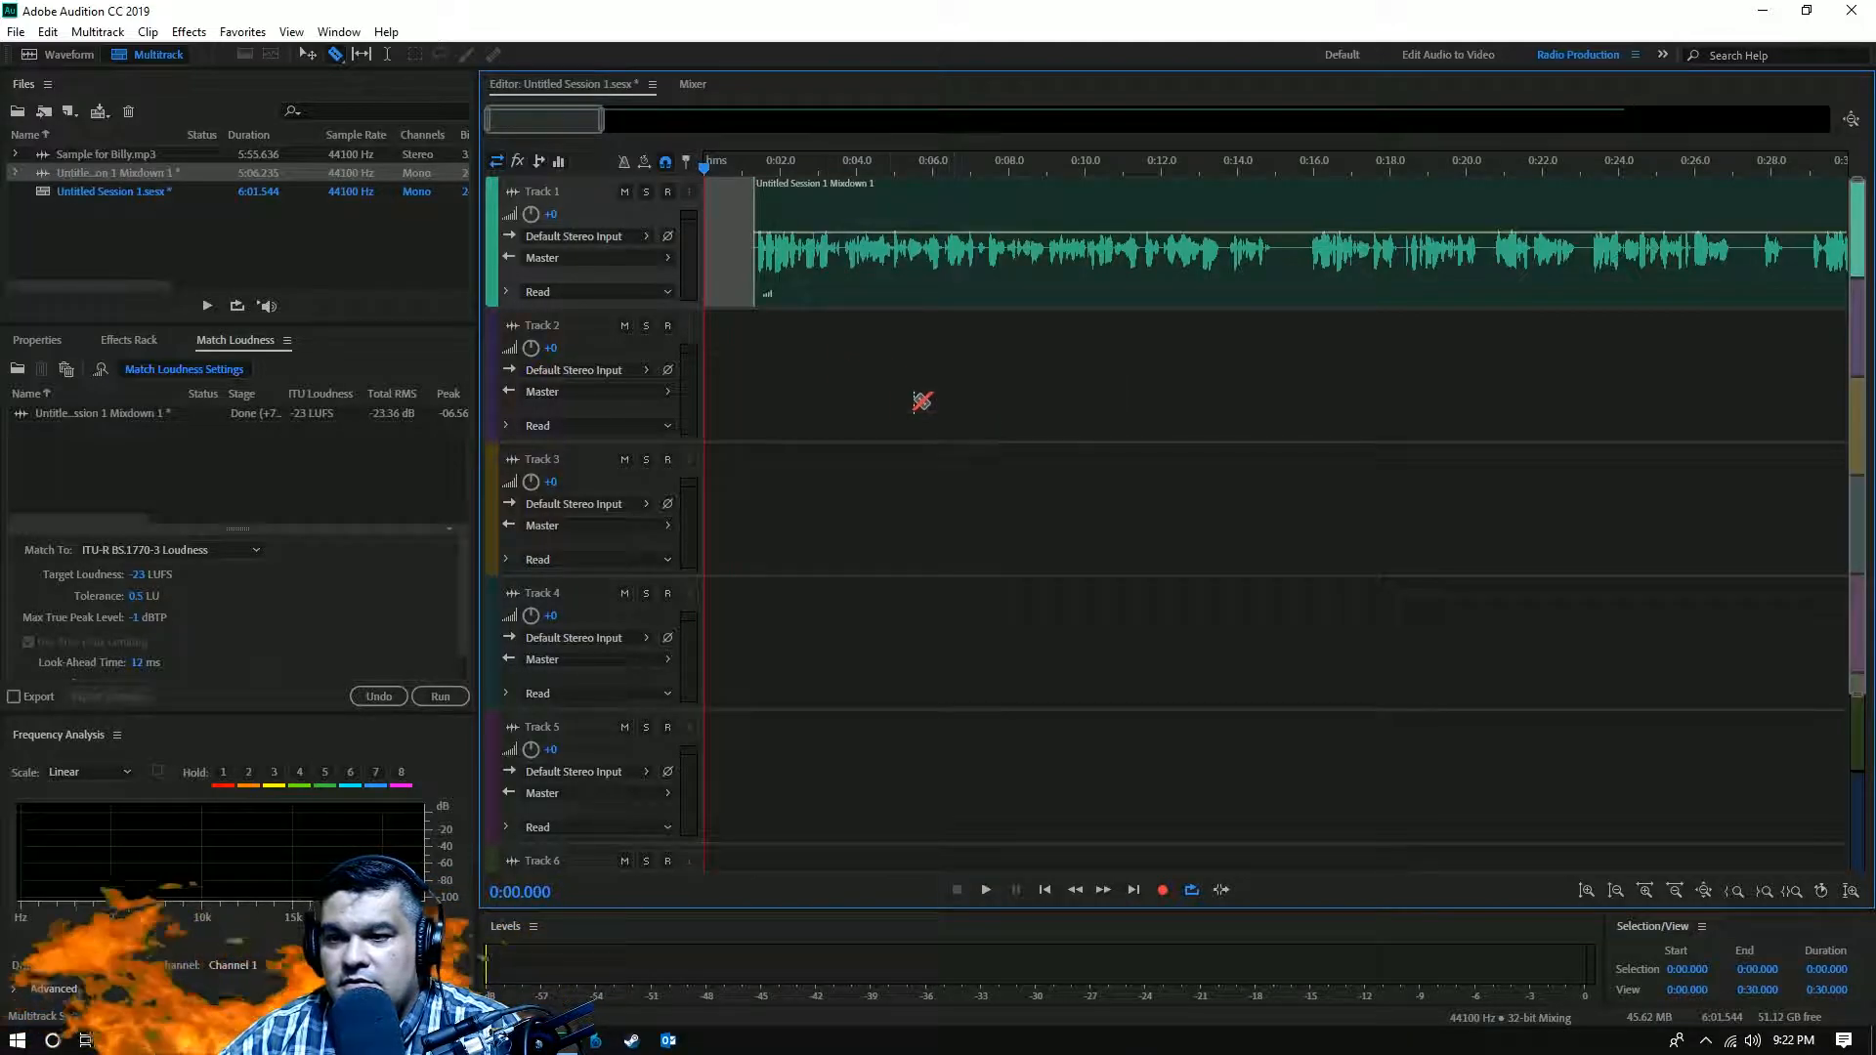
- Split the Track 1 clip at about 3.7 s, delete the part before it, and move the remaining clip to the session start
left_click(842, 283)
right_click(806, 275)
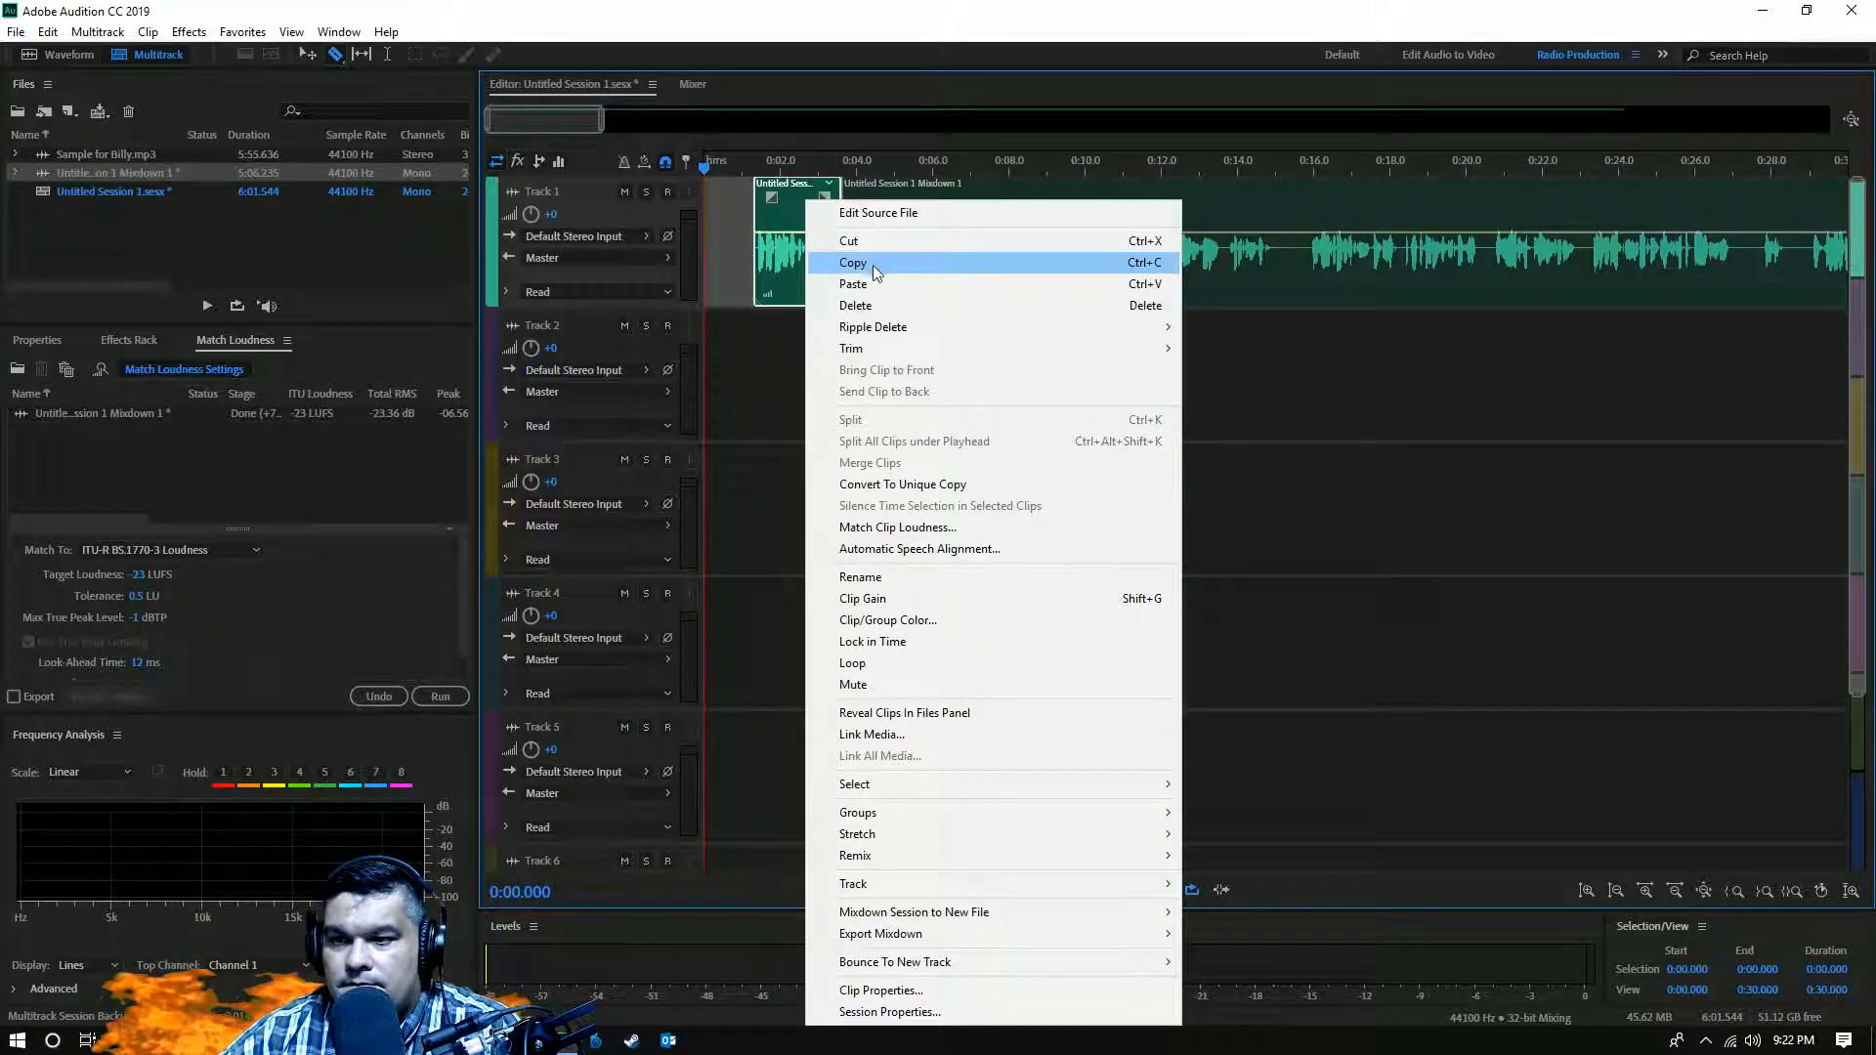
left_click(872, 305)
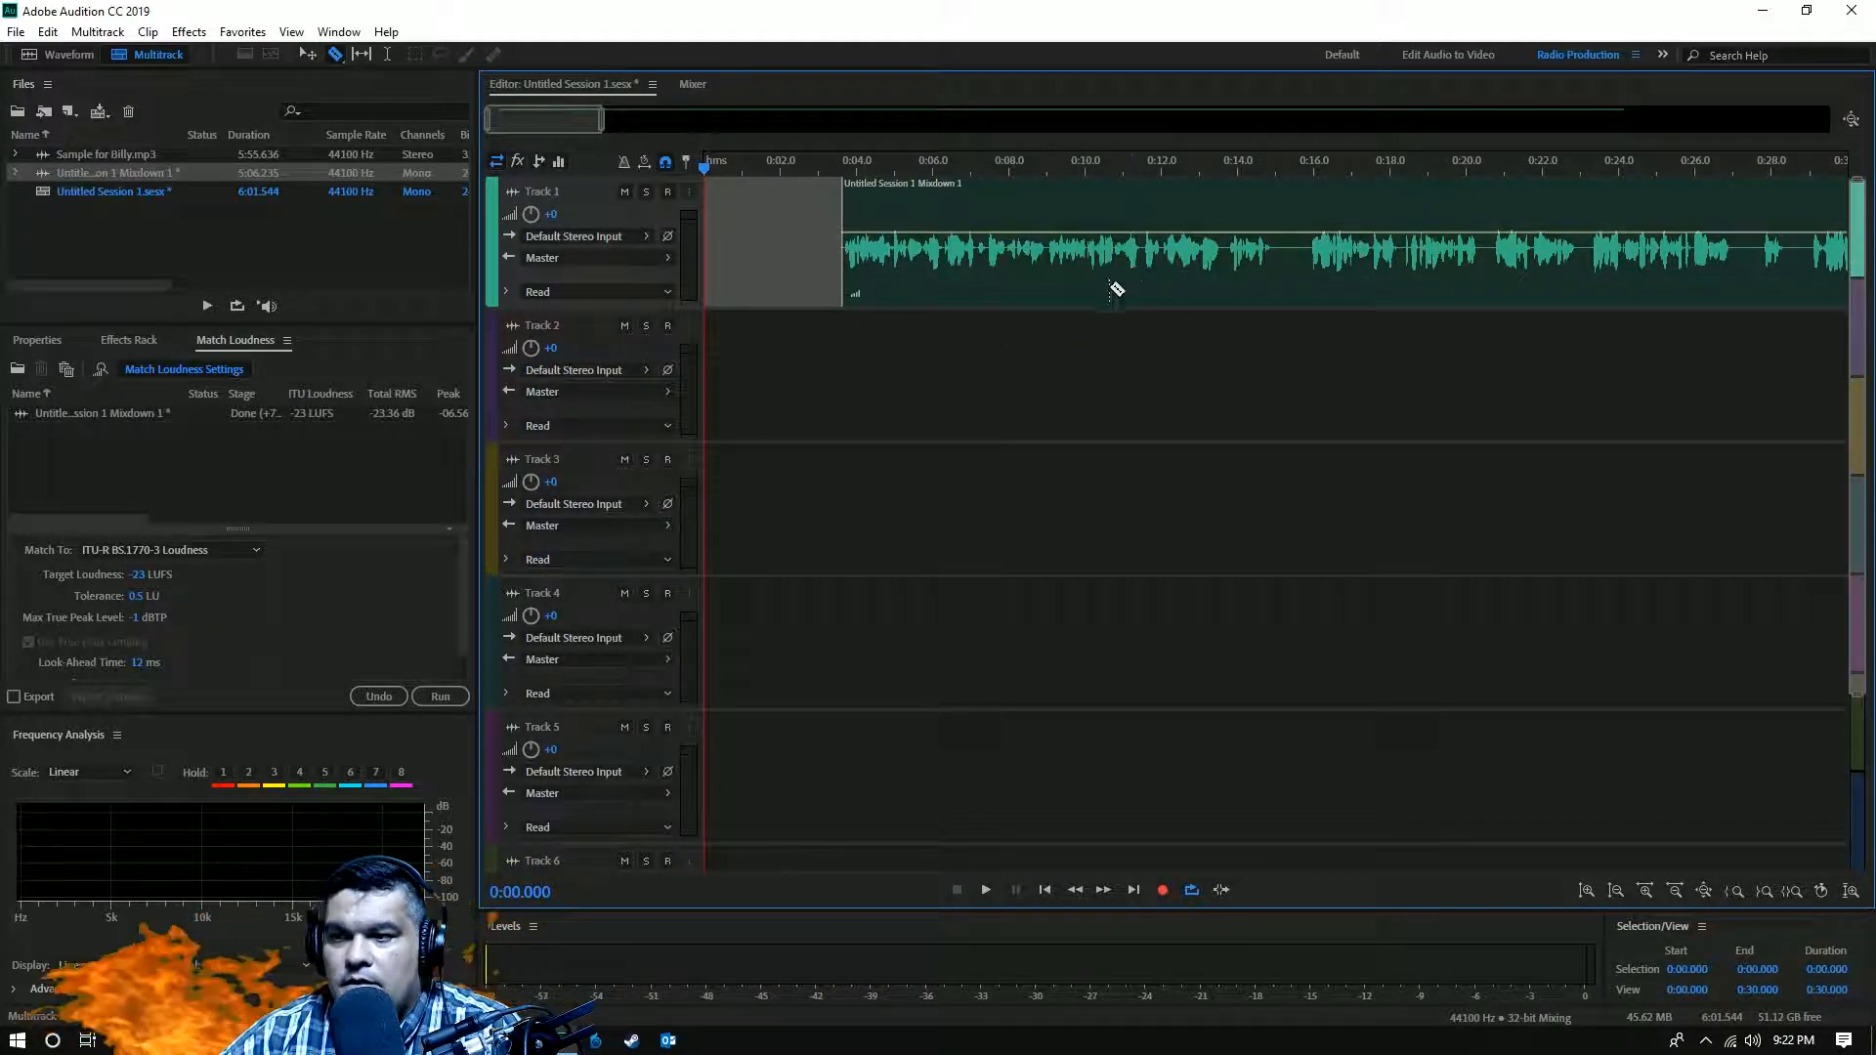
left_click(308, 56)
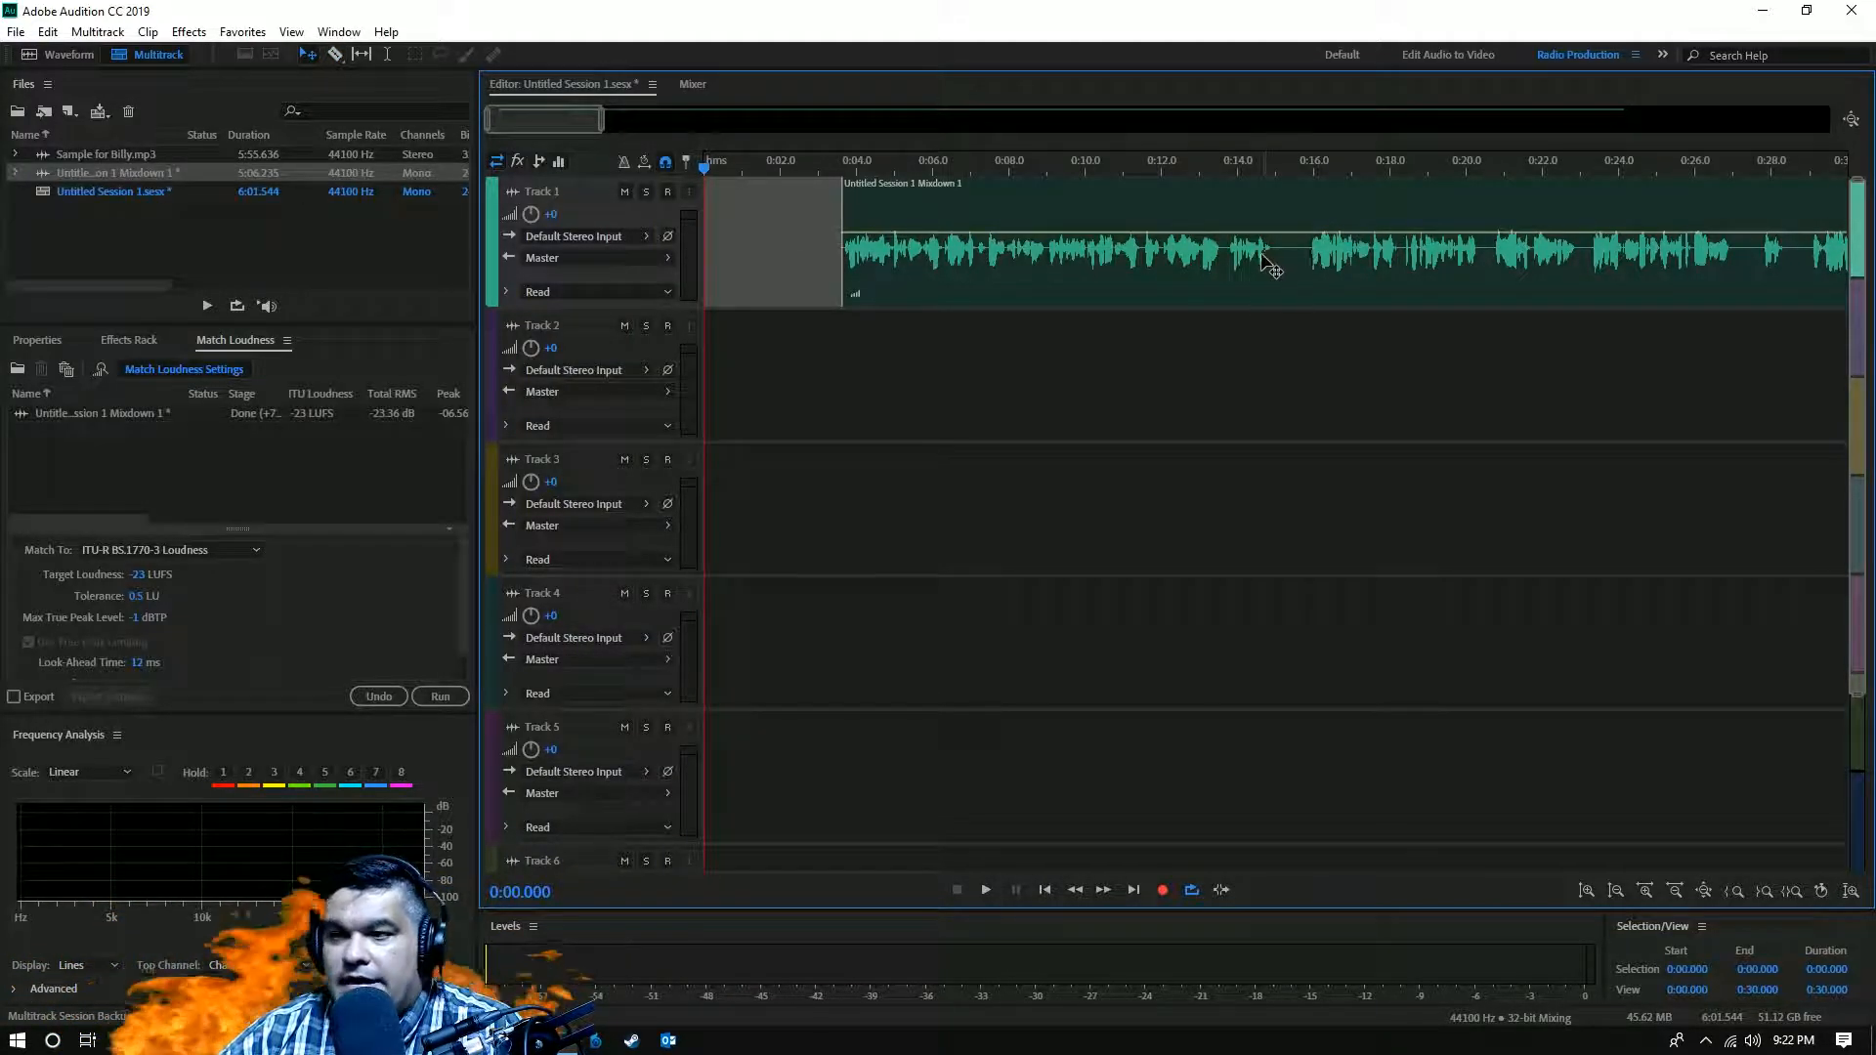
left_click_drag(1267, 259, 1129, 252)
- Add a Hard Limiter to the first effect slot of the Master track
left_click_drag(597, 117, 1629, 117)
left_click_drag(1854, 363, 1862, 576)
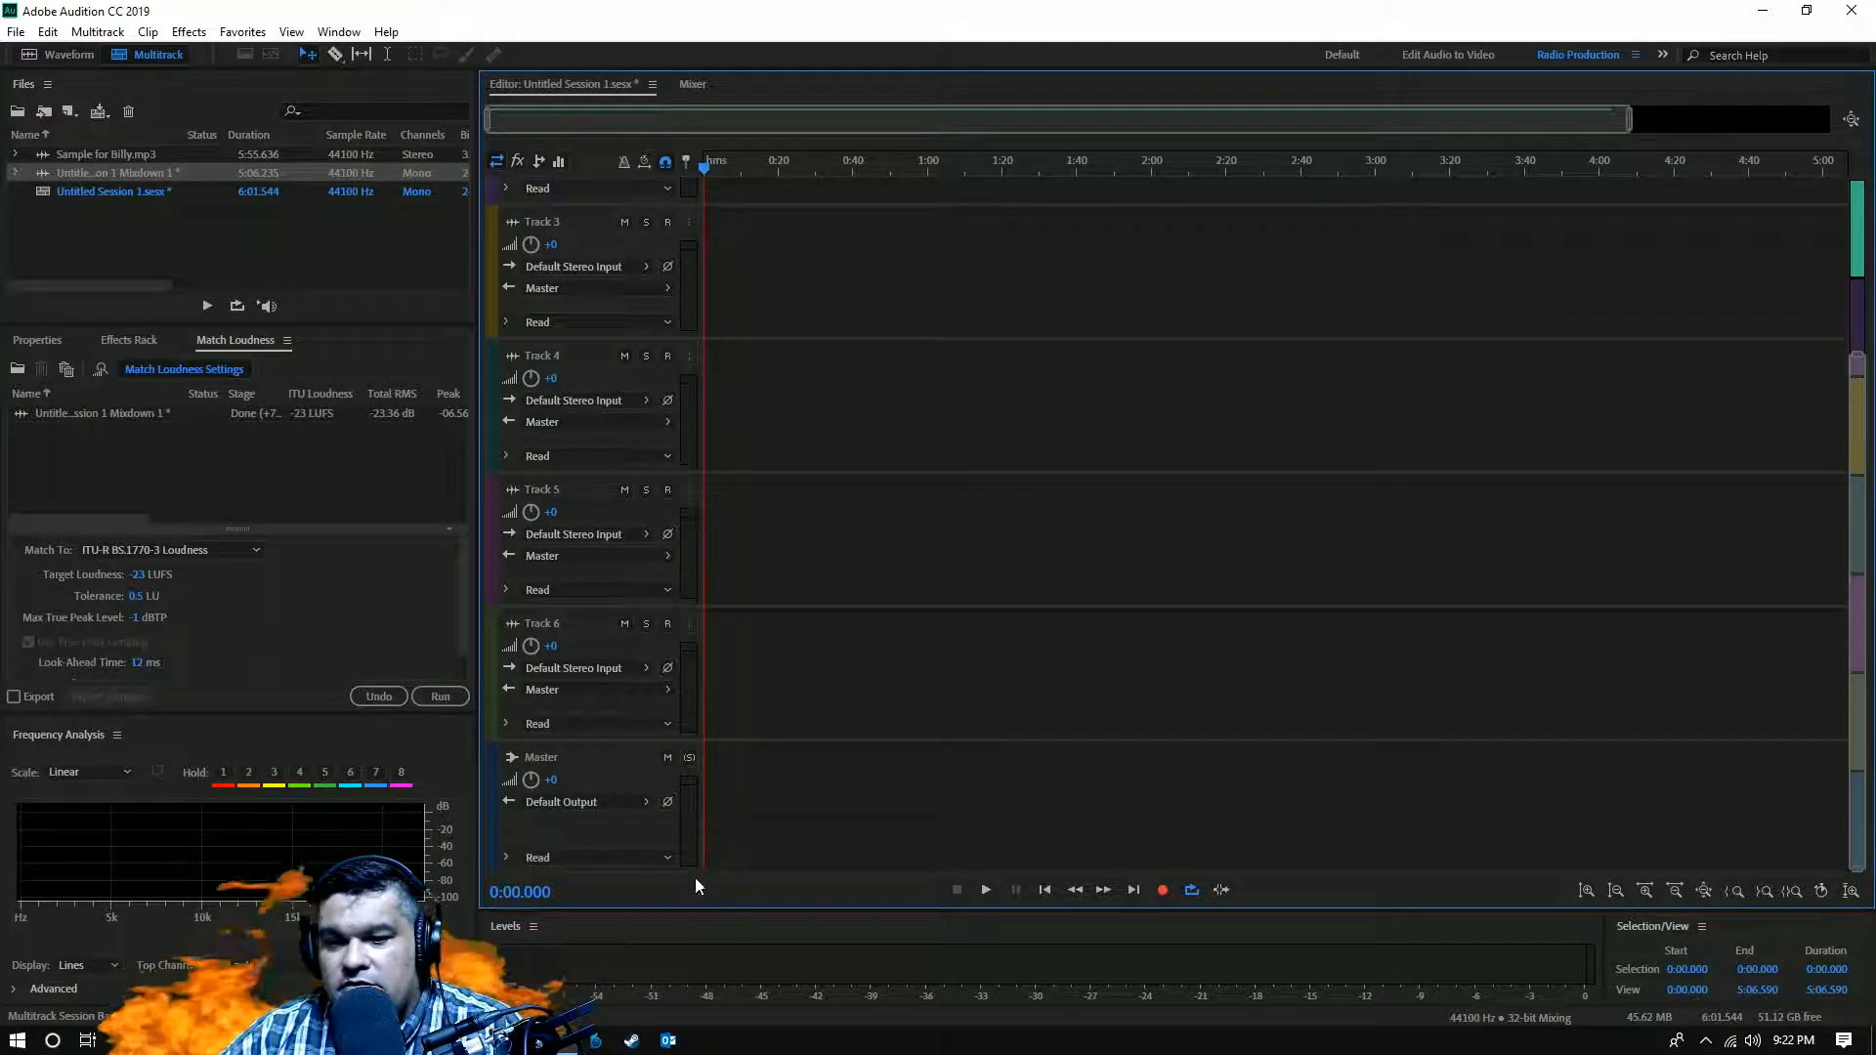
left_click(590, 758)
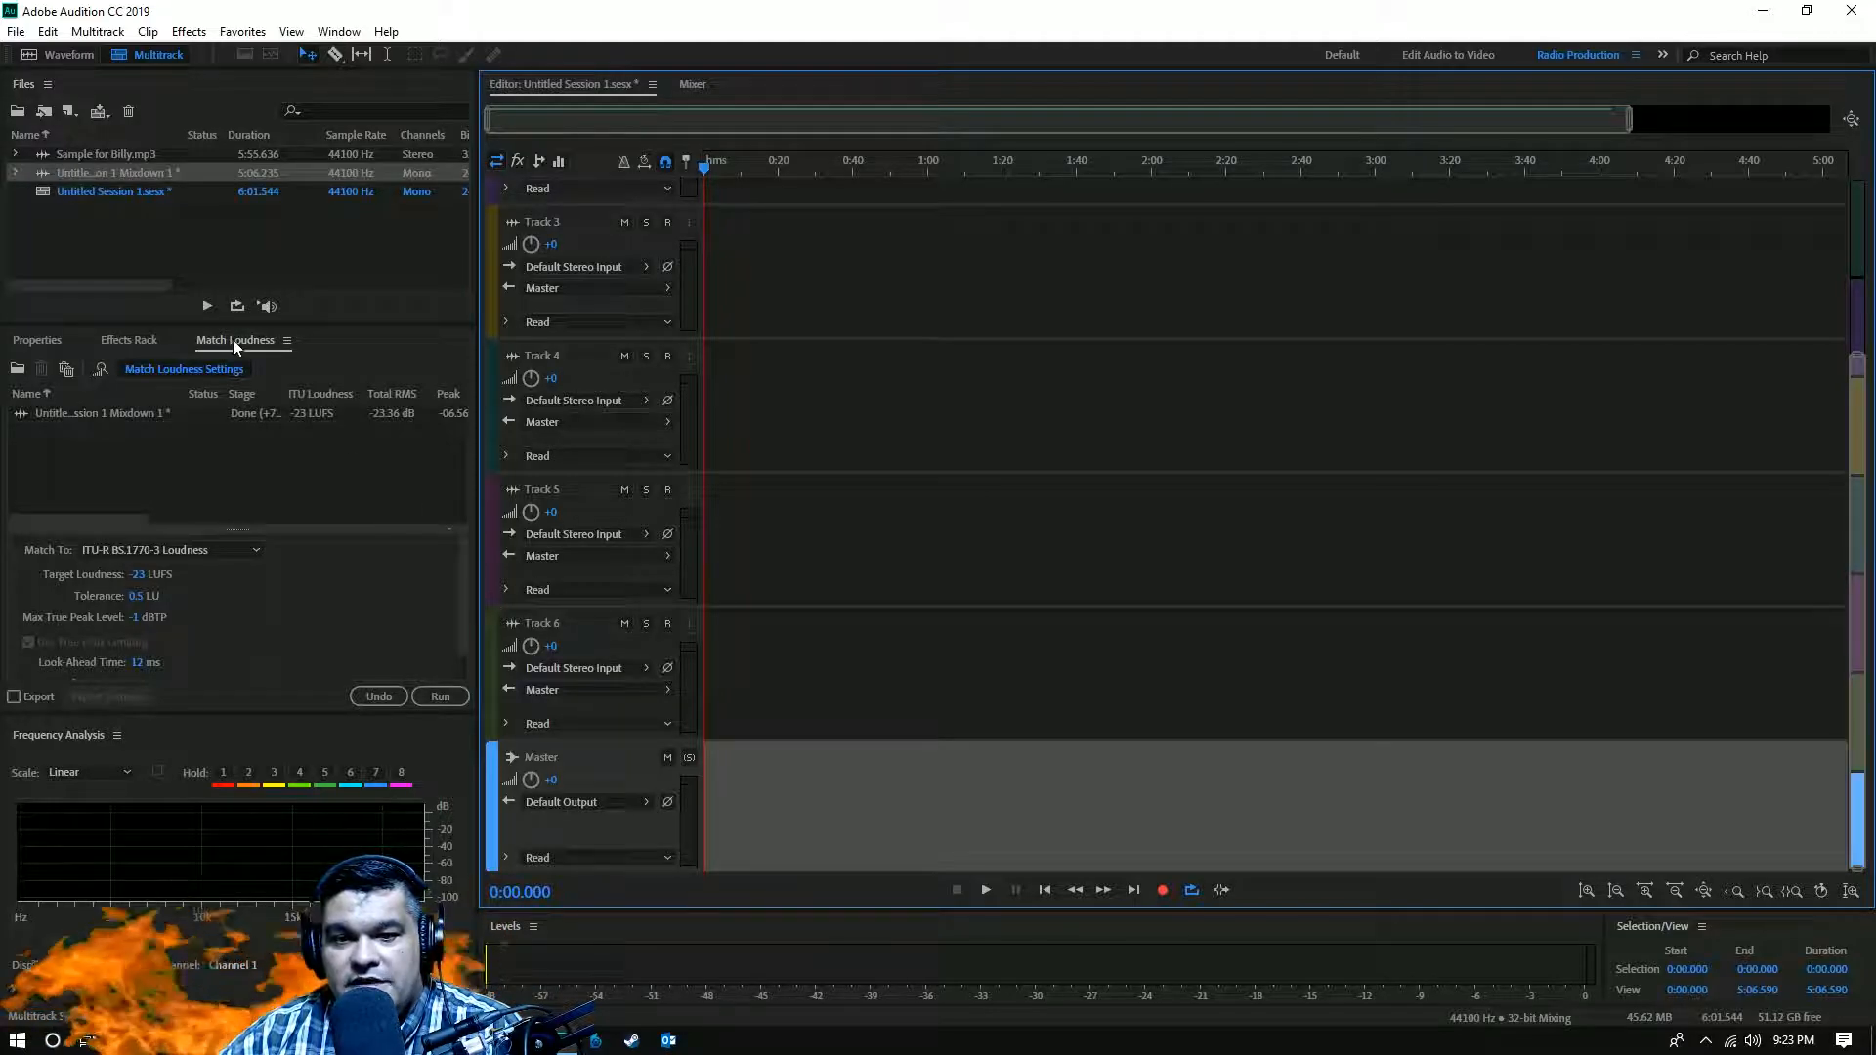
left_click(117, 340)
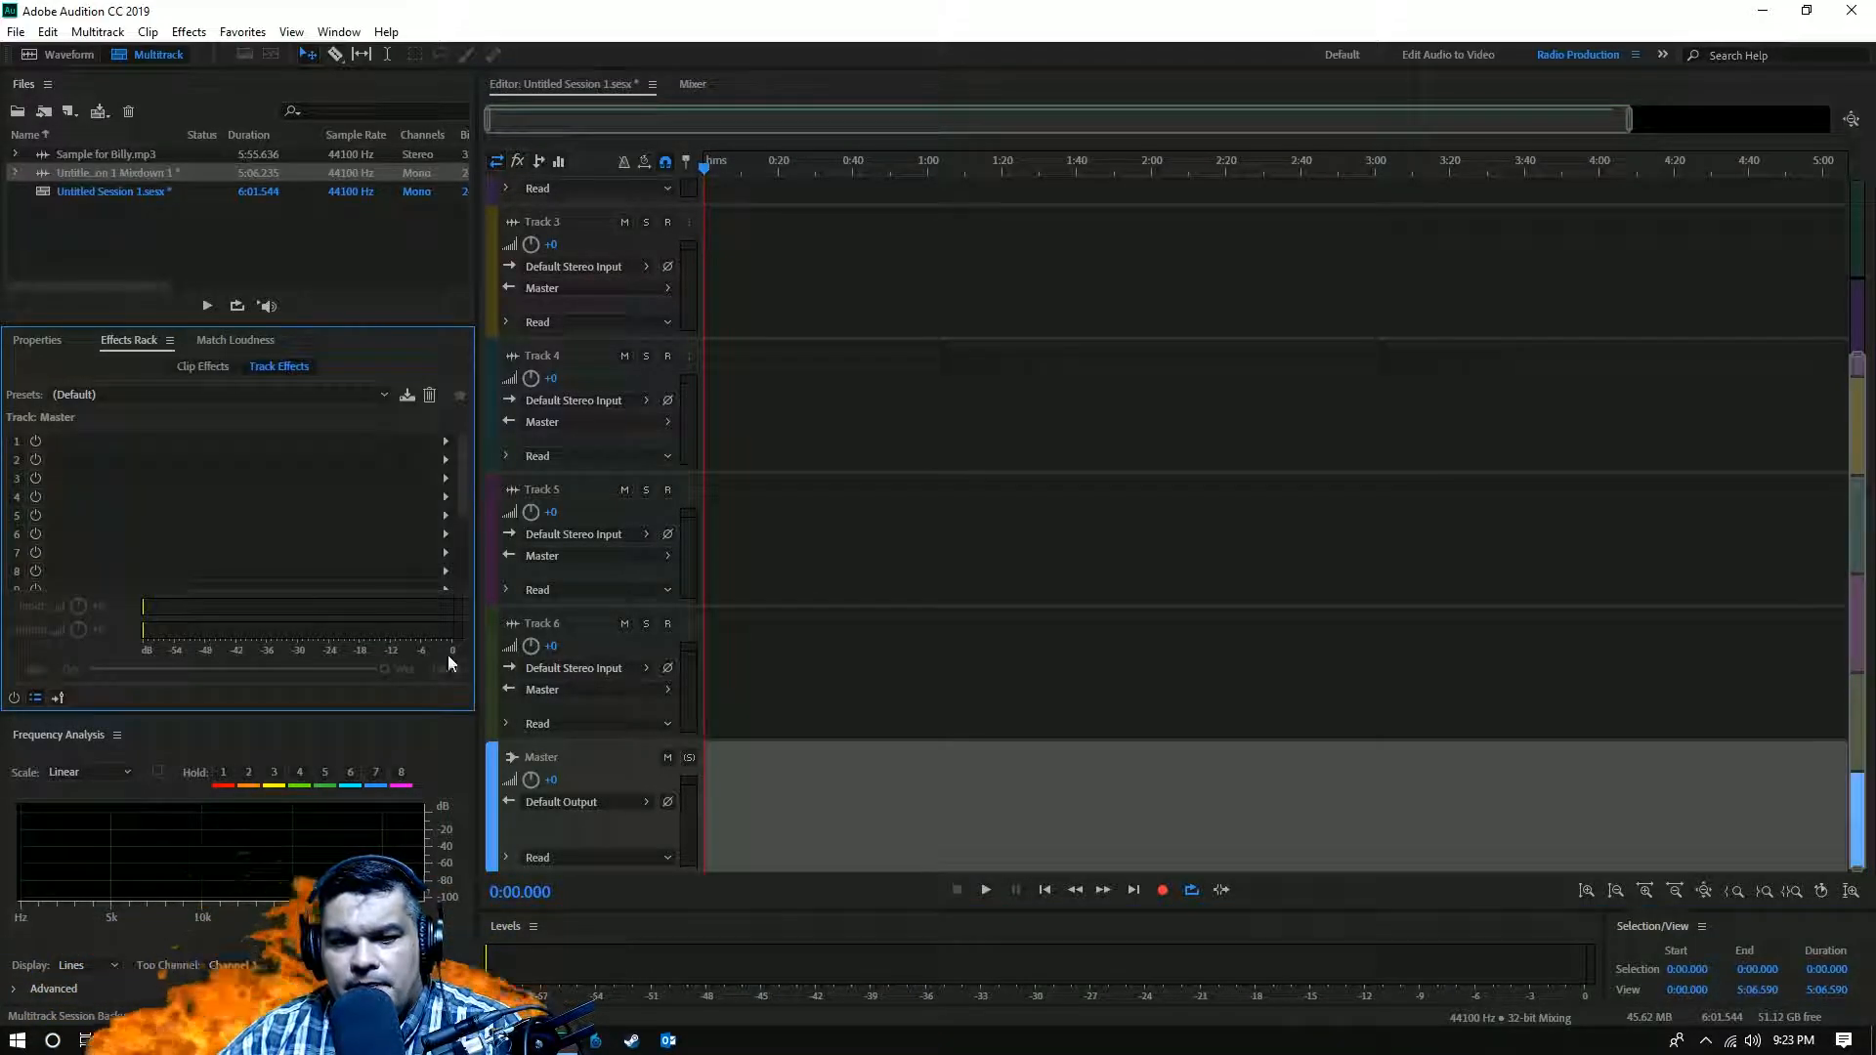
left_click(642, 777)
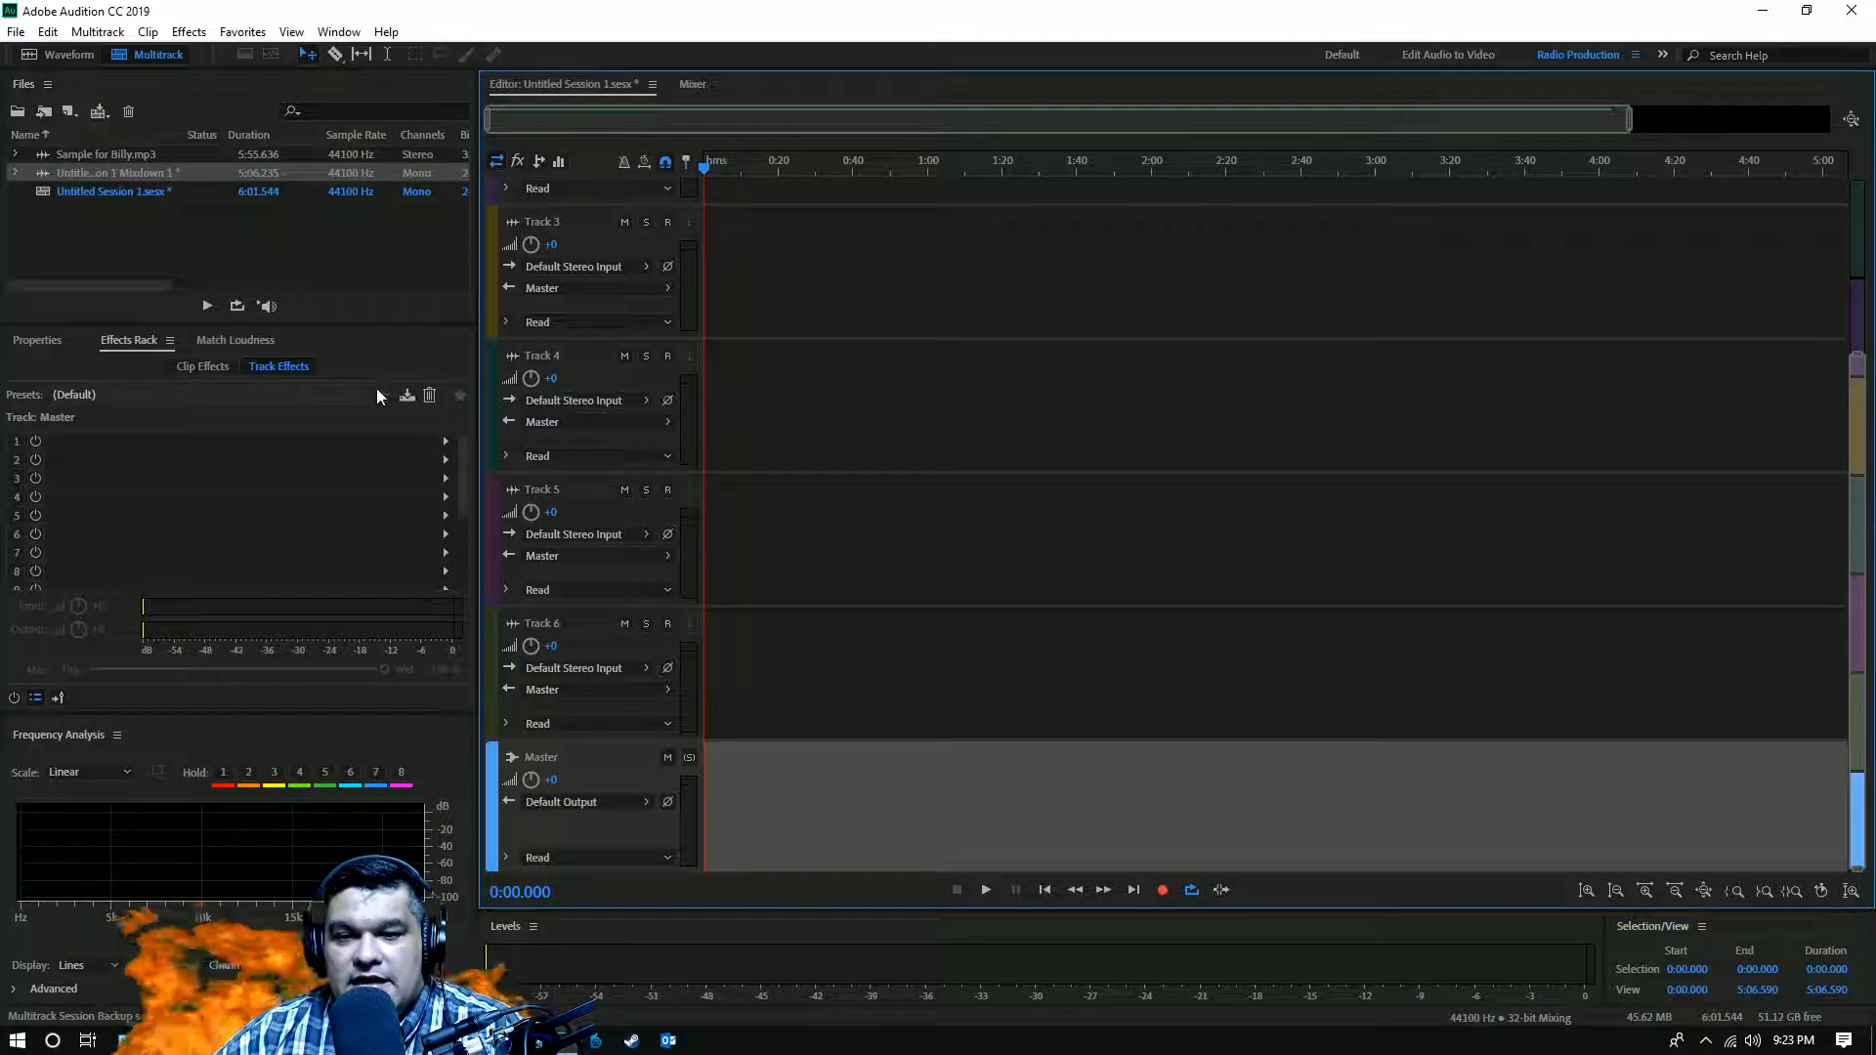
left_click(445, 441)
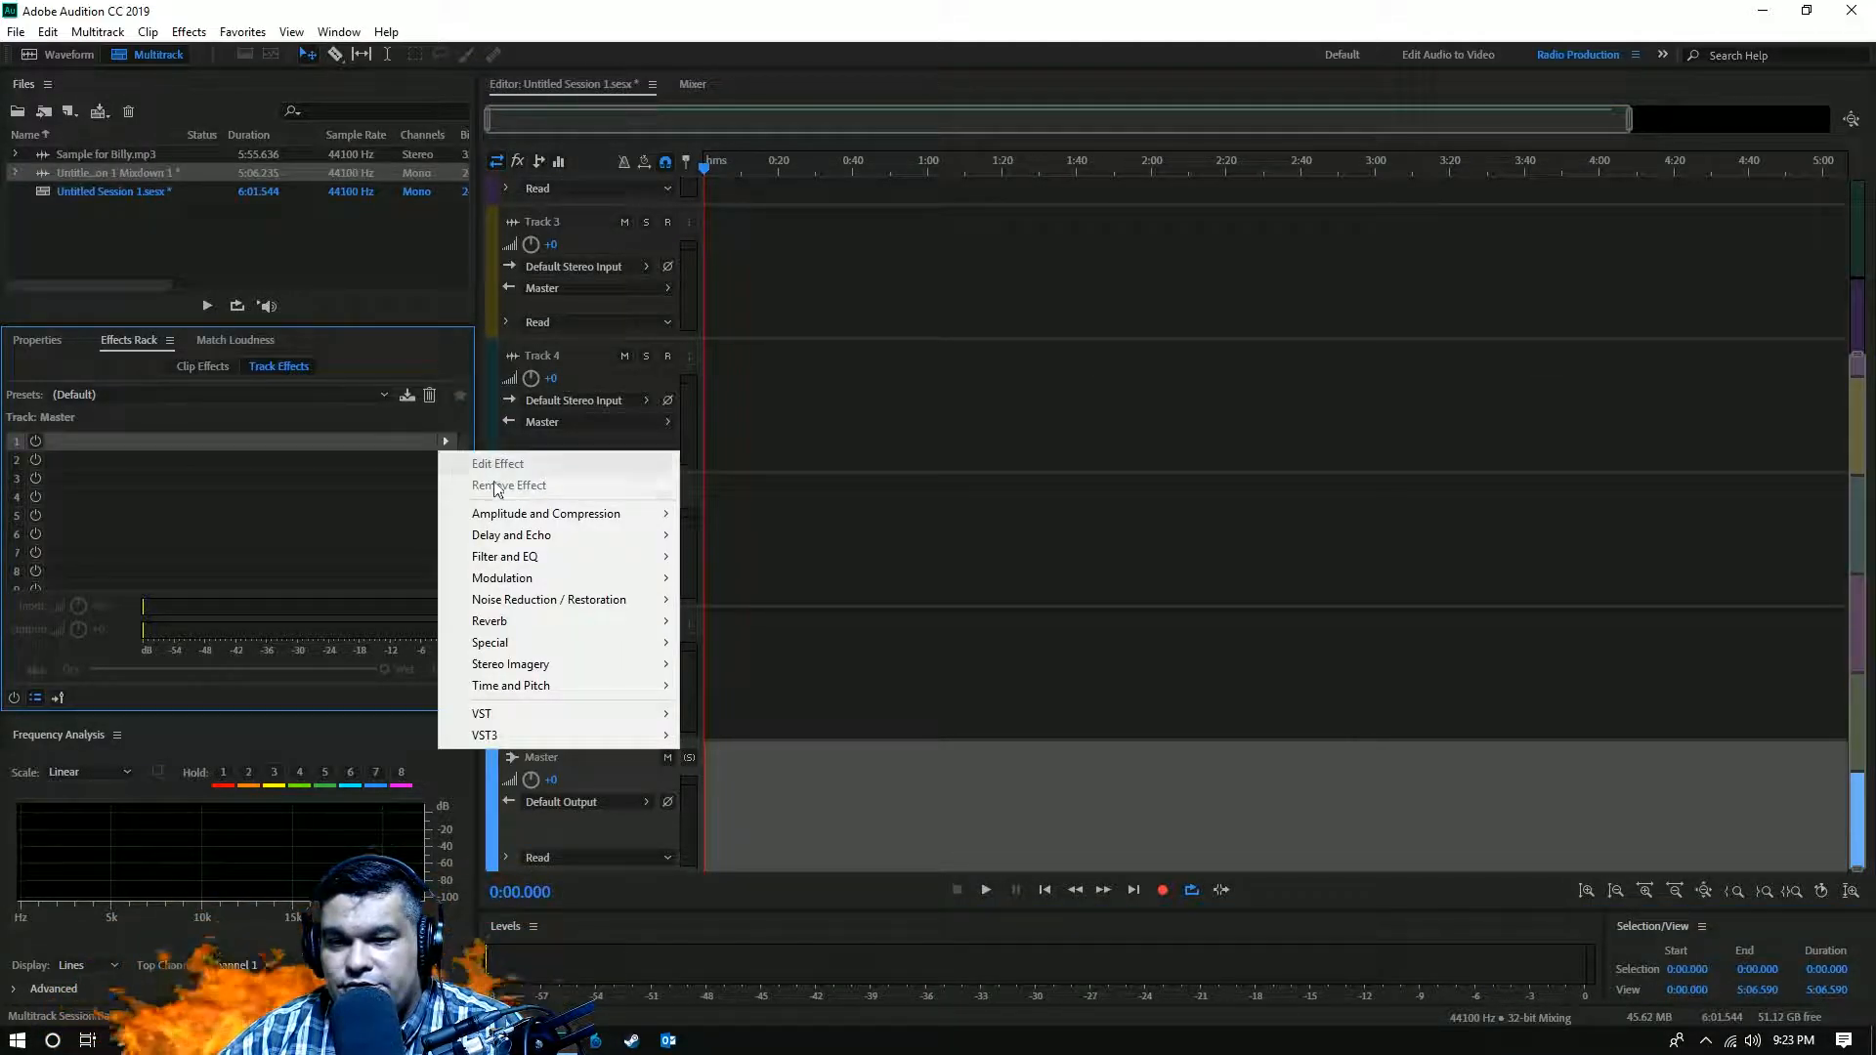
mouse_move(574, 518)
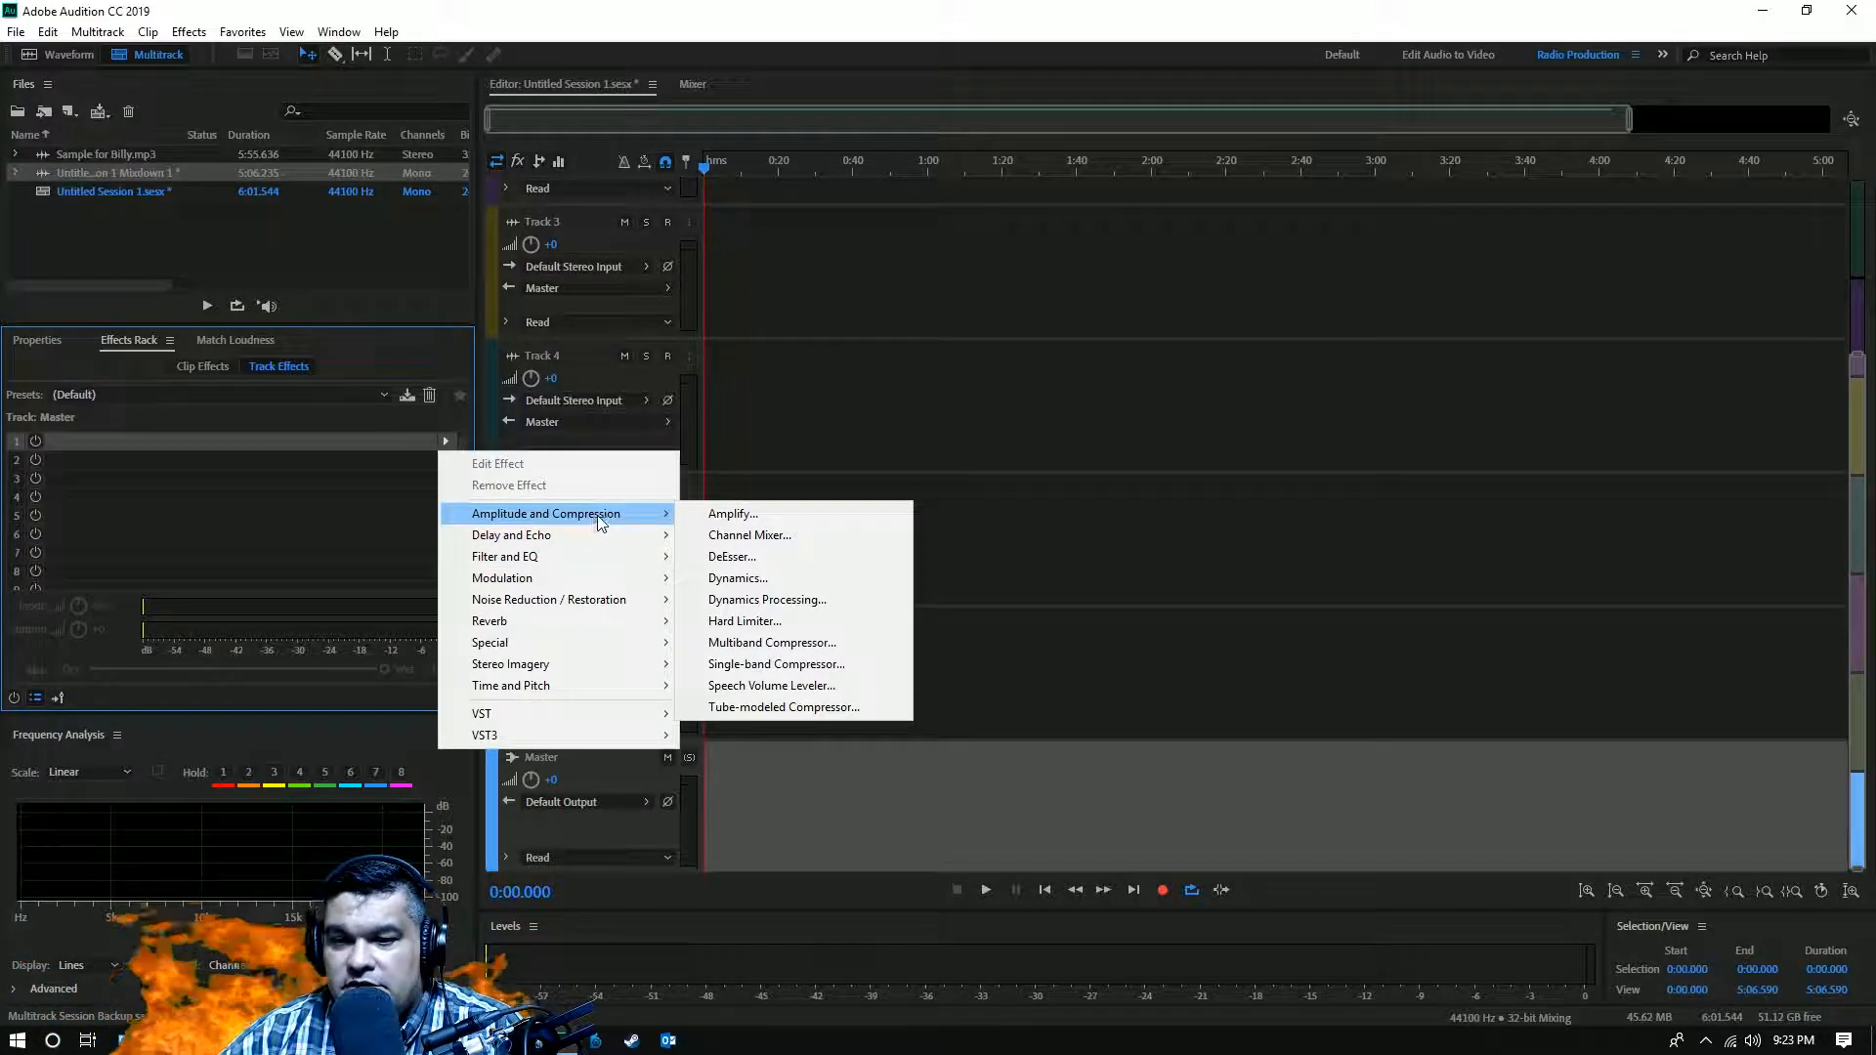
left_click(770, 622)
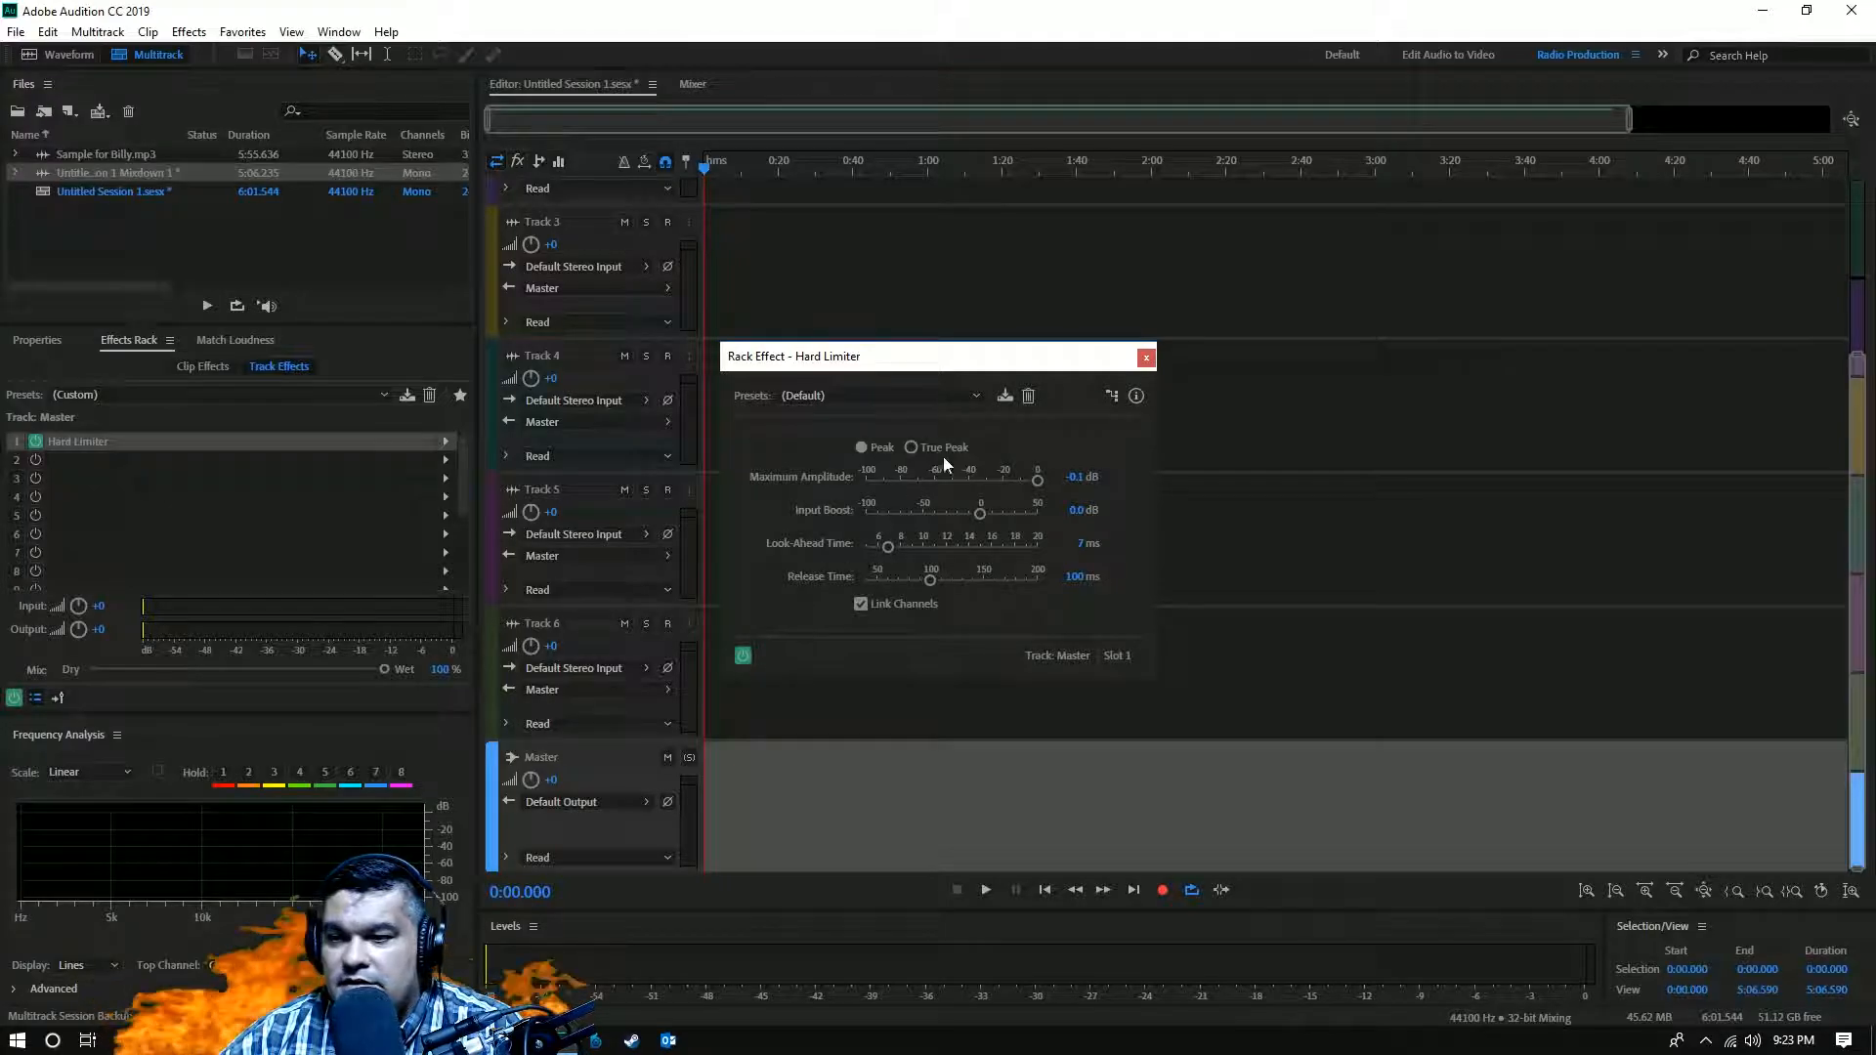
- Set the Hard Limiter's maximum amplitude to -1 dB and close its settings
left_click(1075, 477)
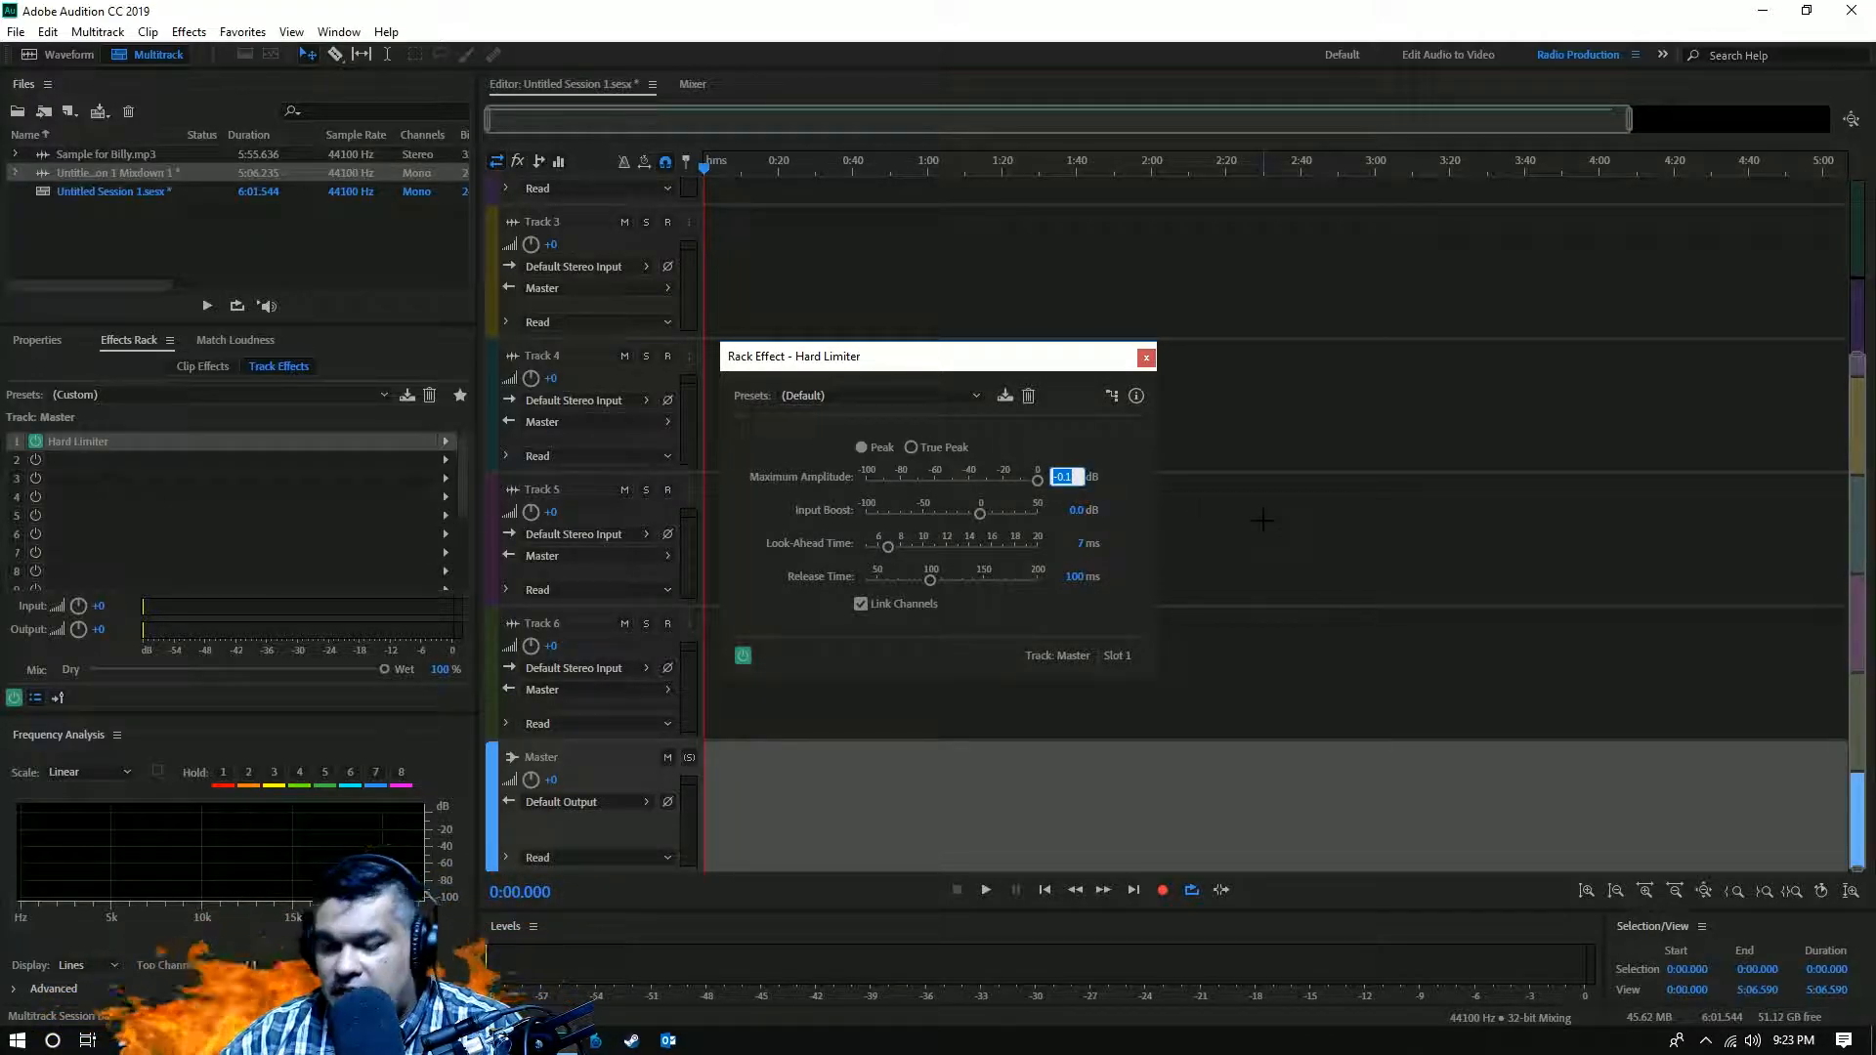
type("-1")
key("Return")
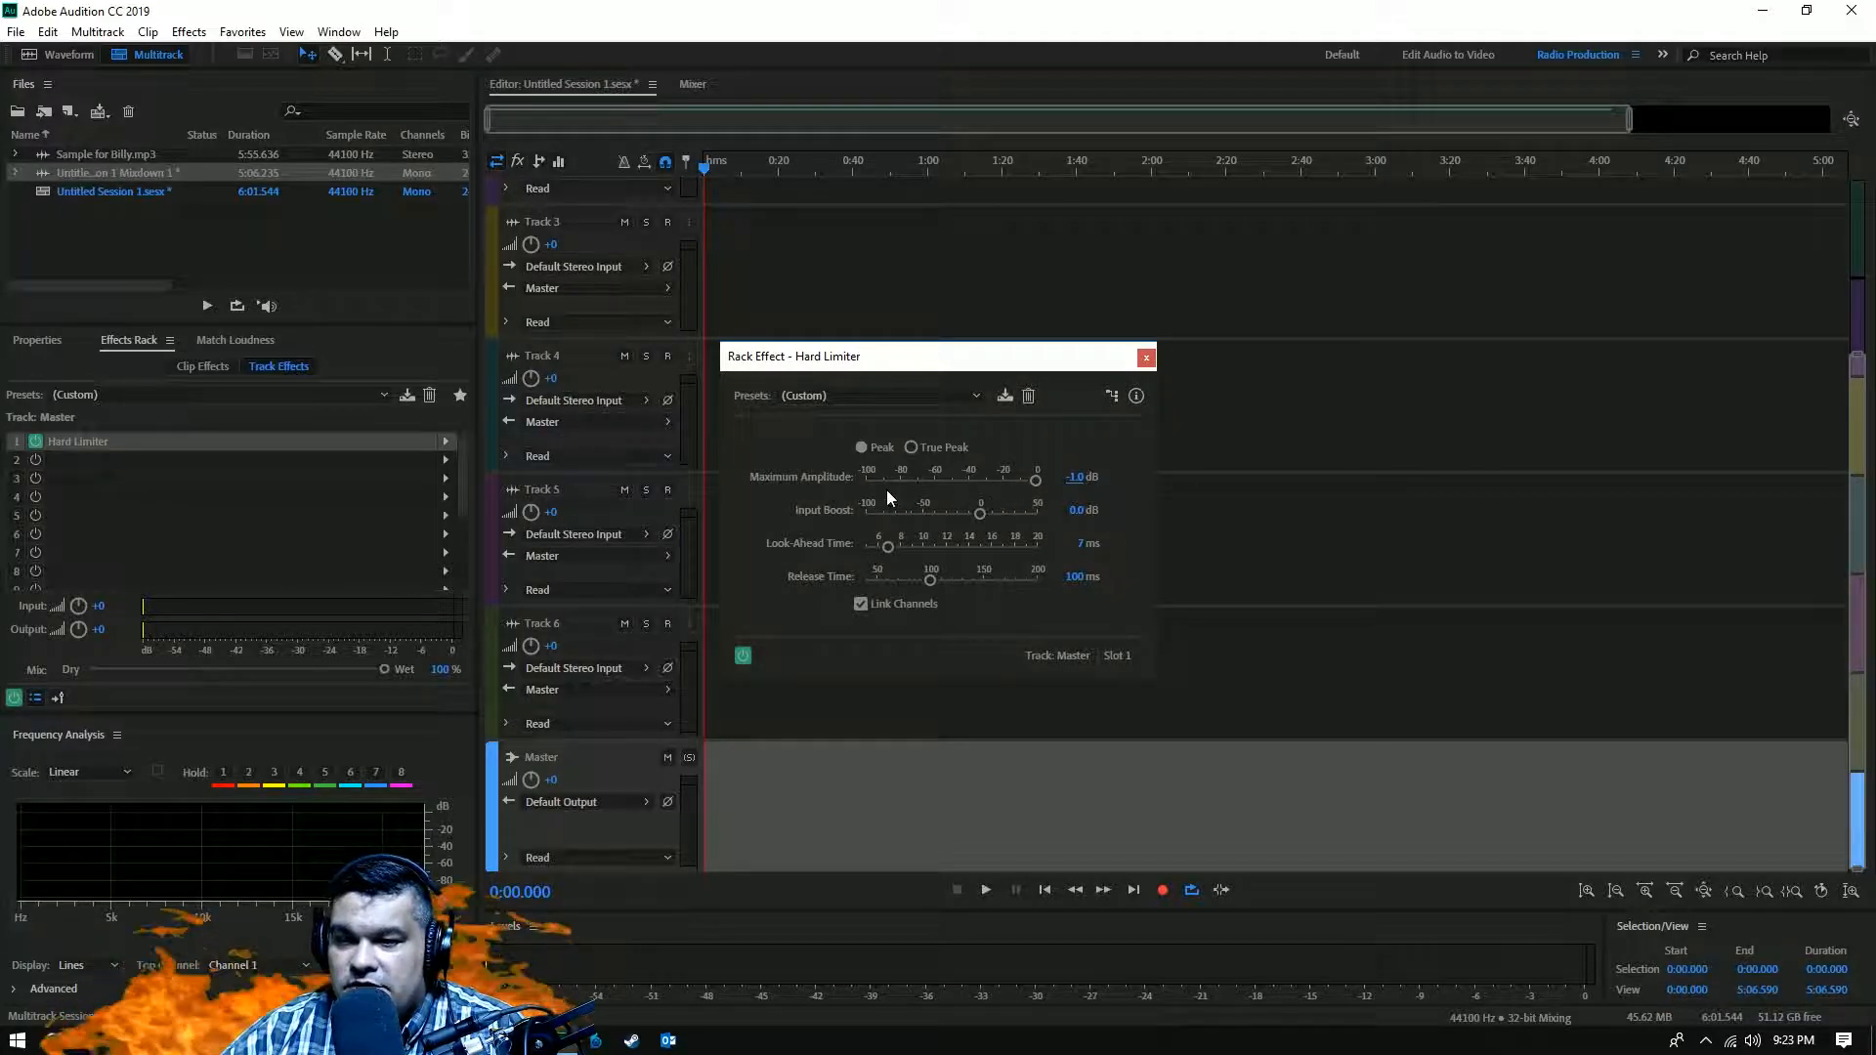
left_click(1146, 357)
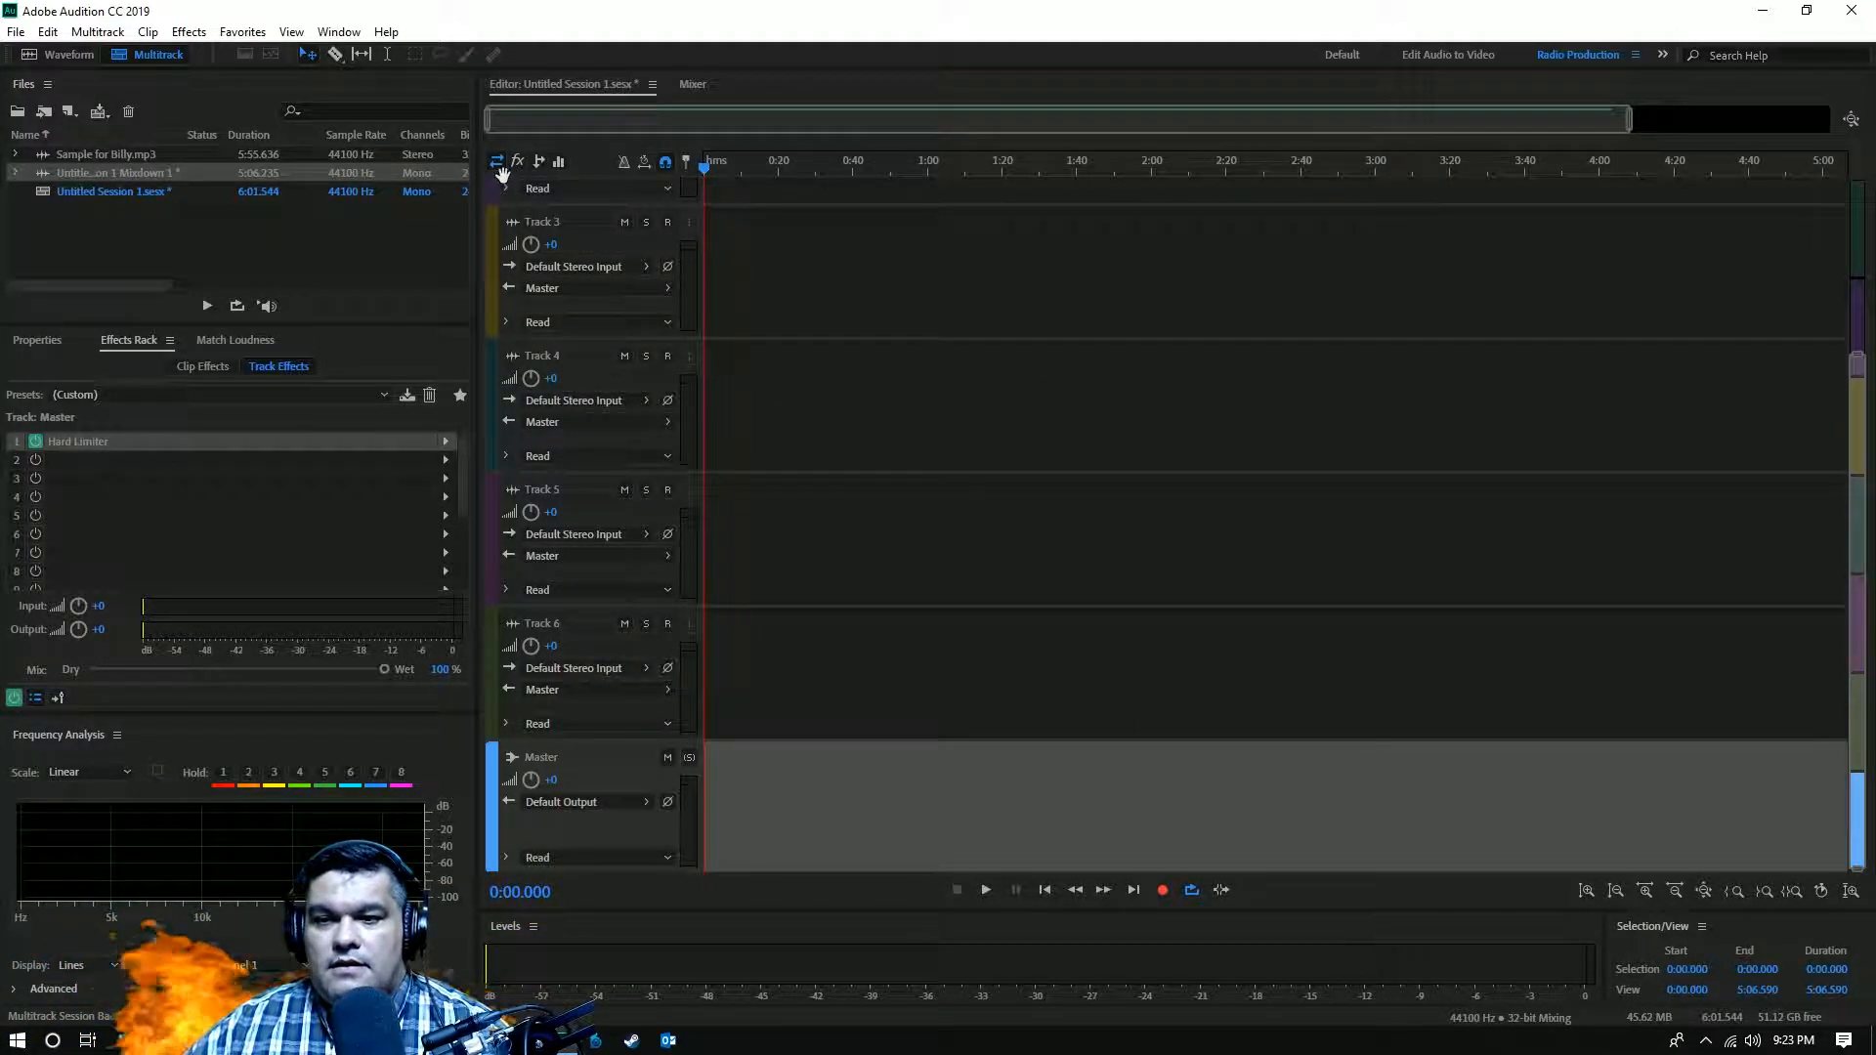
- Shrink the track heights so all tracks fit, and shift the Track 1 clip to start at about 6 s
scroll(758, 296, "up", 4)
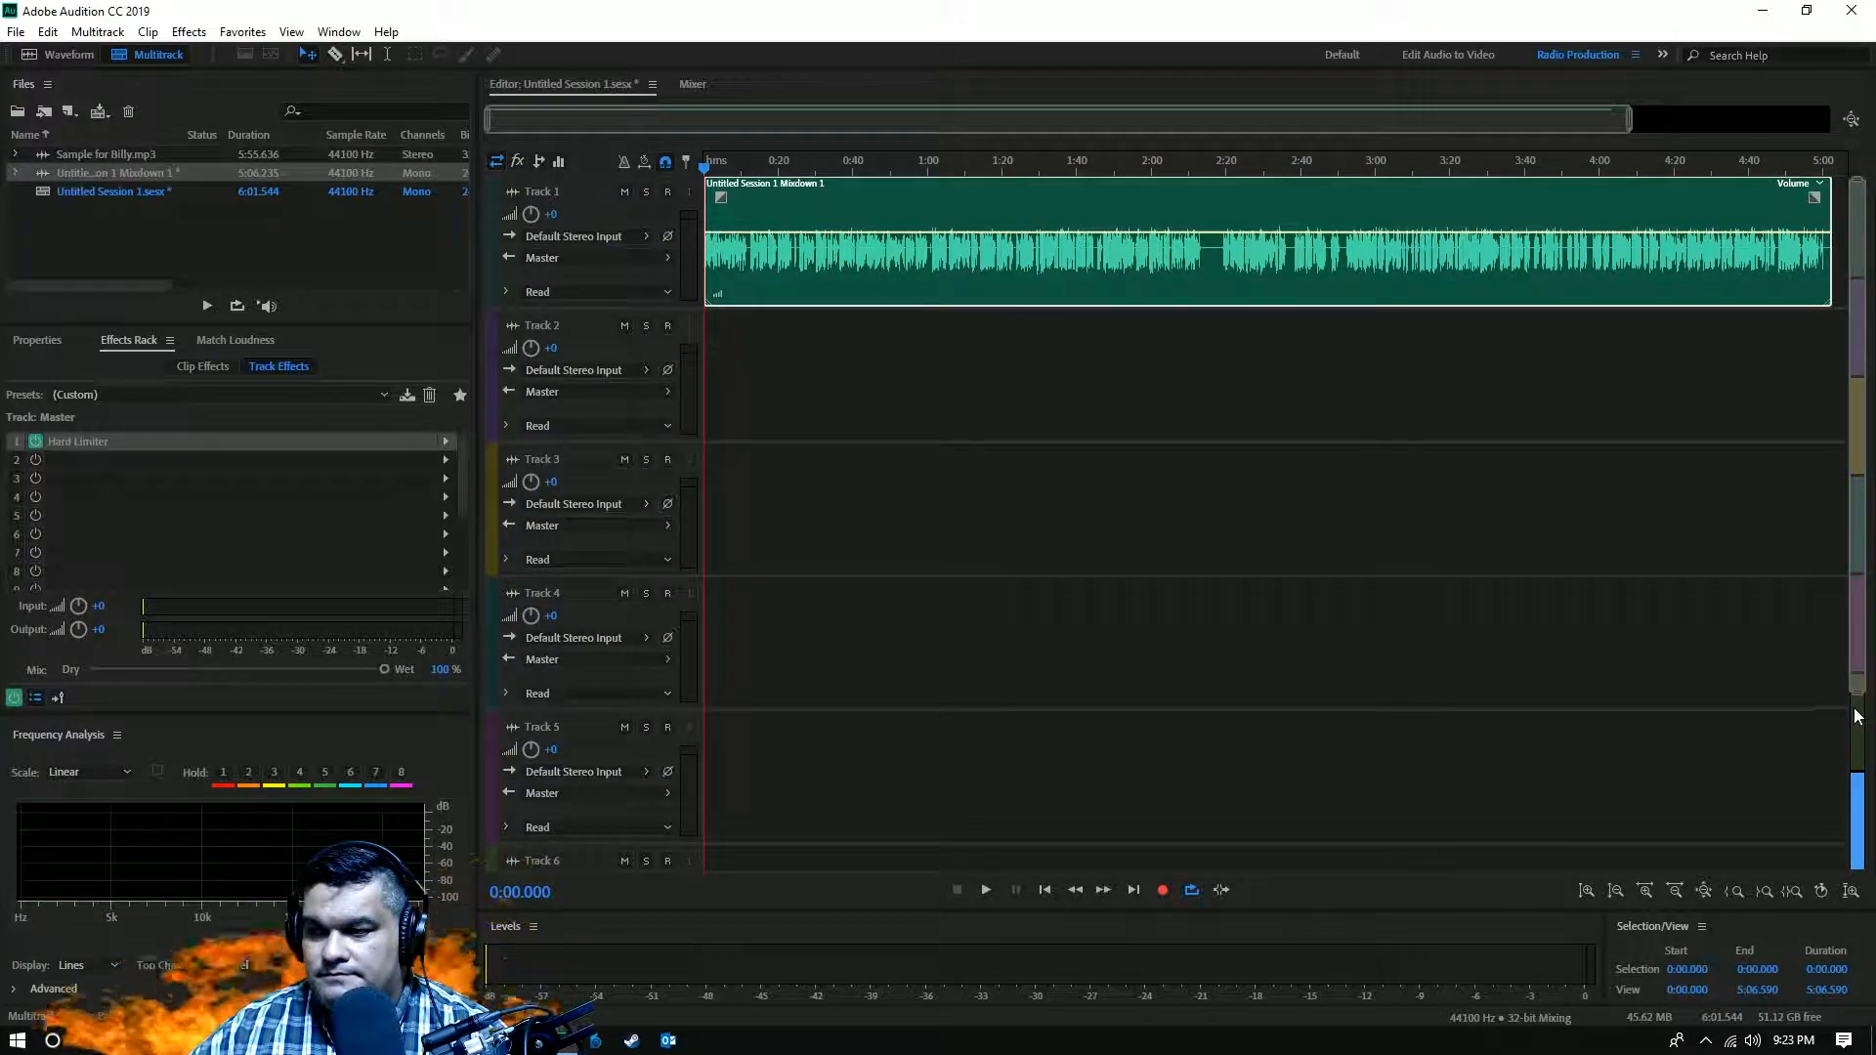
left_click_drag(1859, 694, 1872, 861)
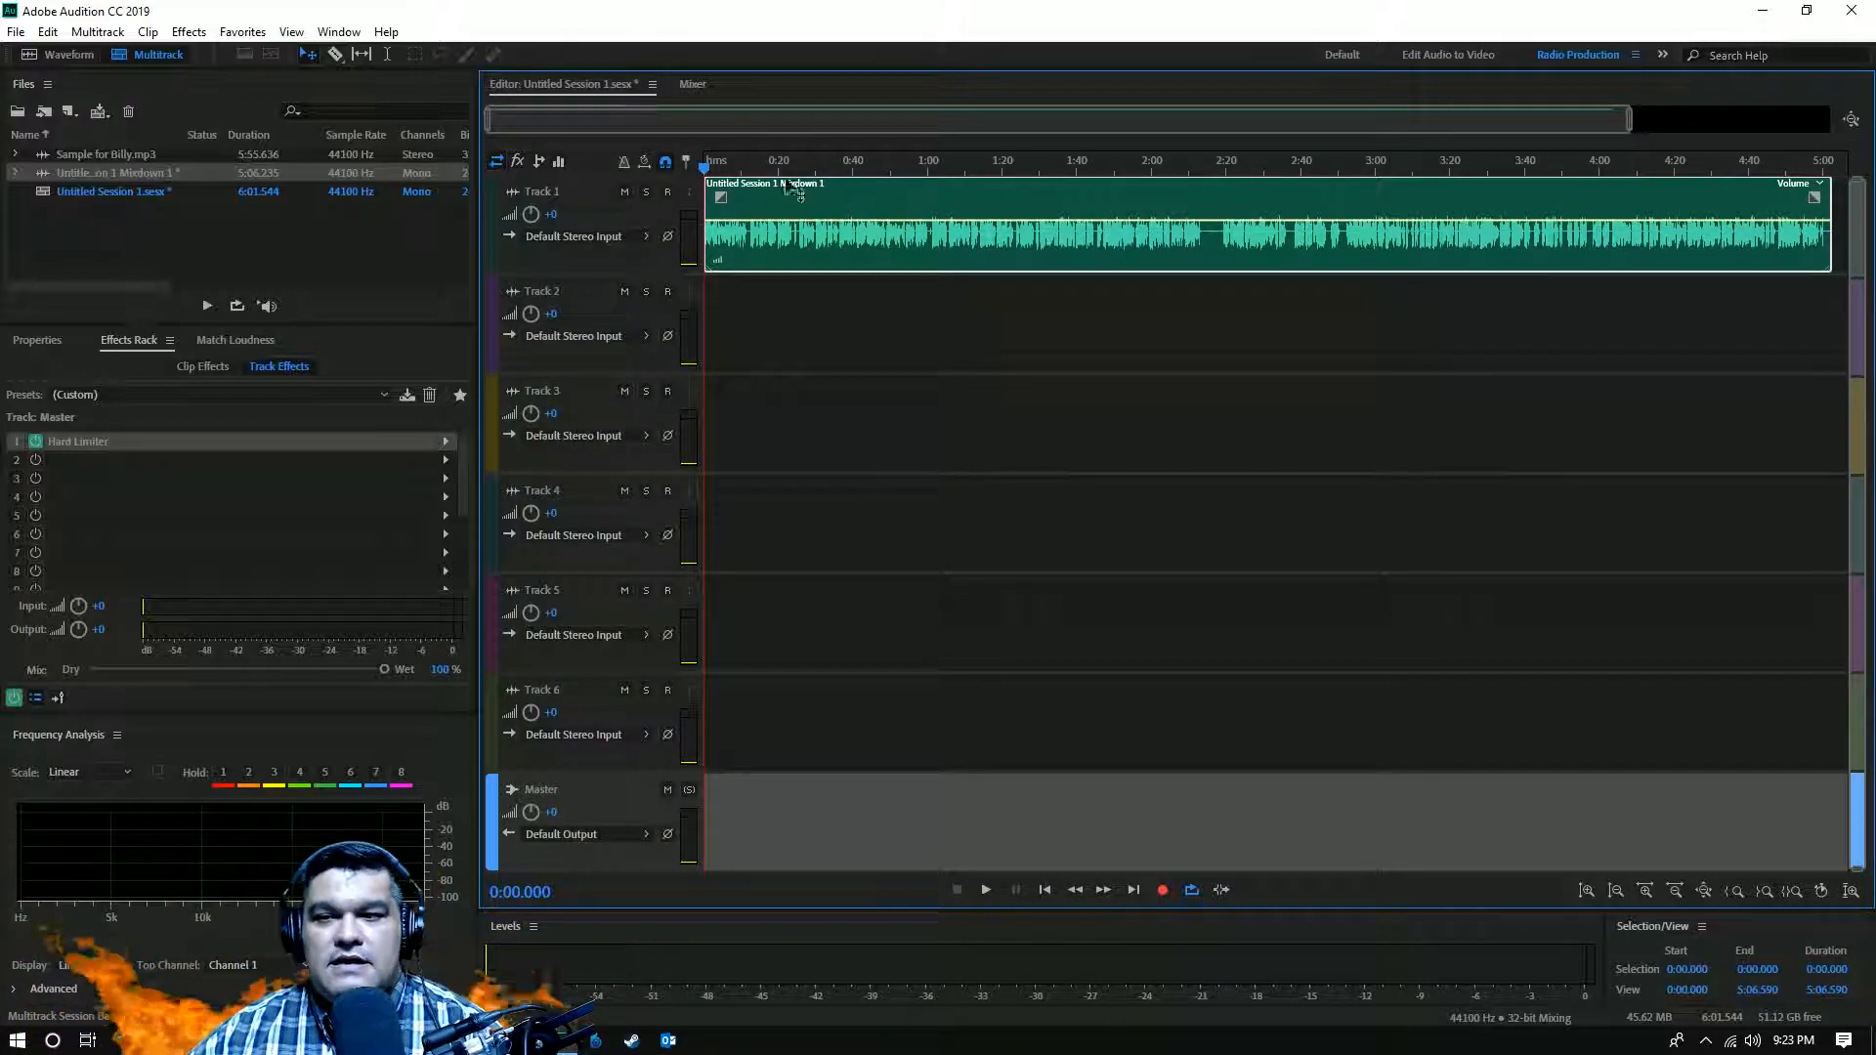
mouse_move(1046, 206)
left_mouse_down()
mouse_move(1100, 205)
mouse_move(1064, 205)
left_mouse_up()
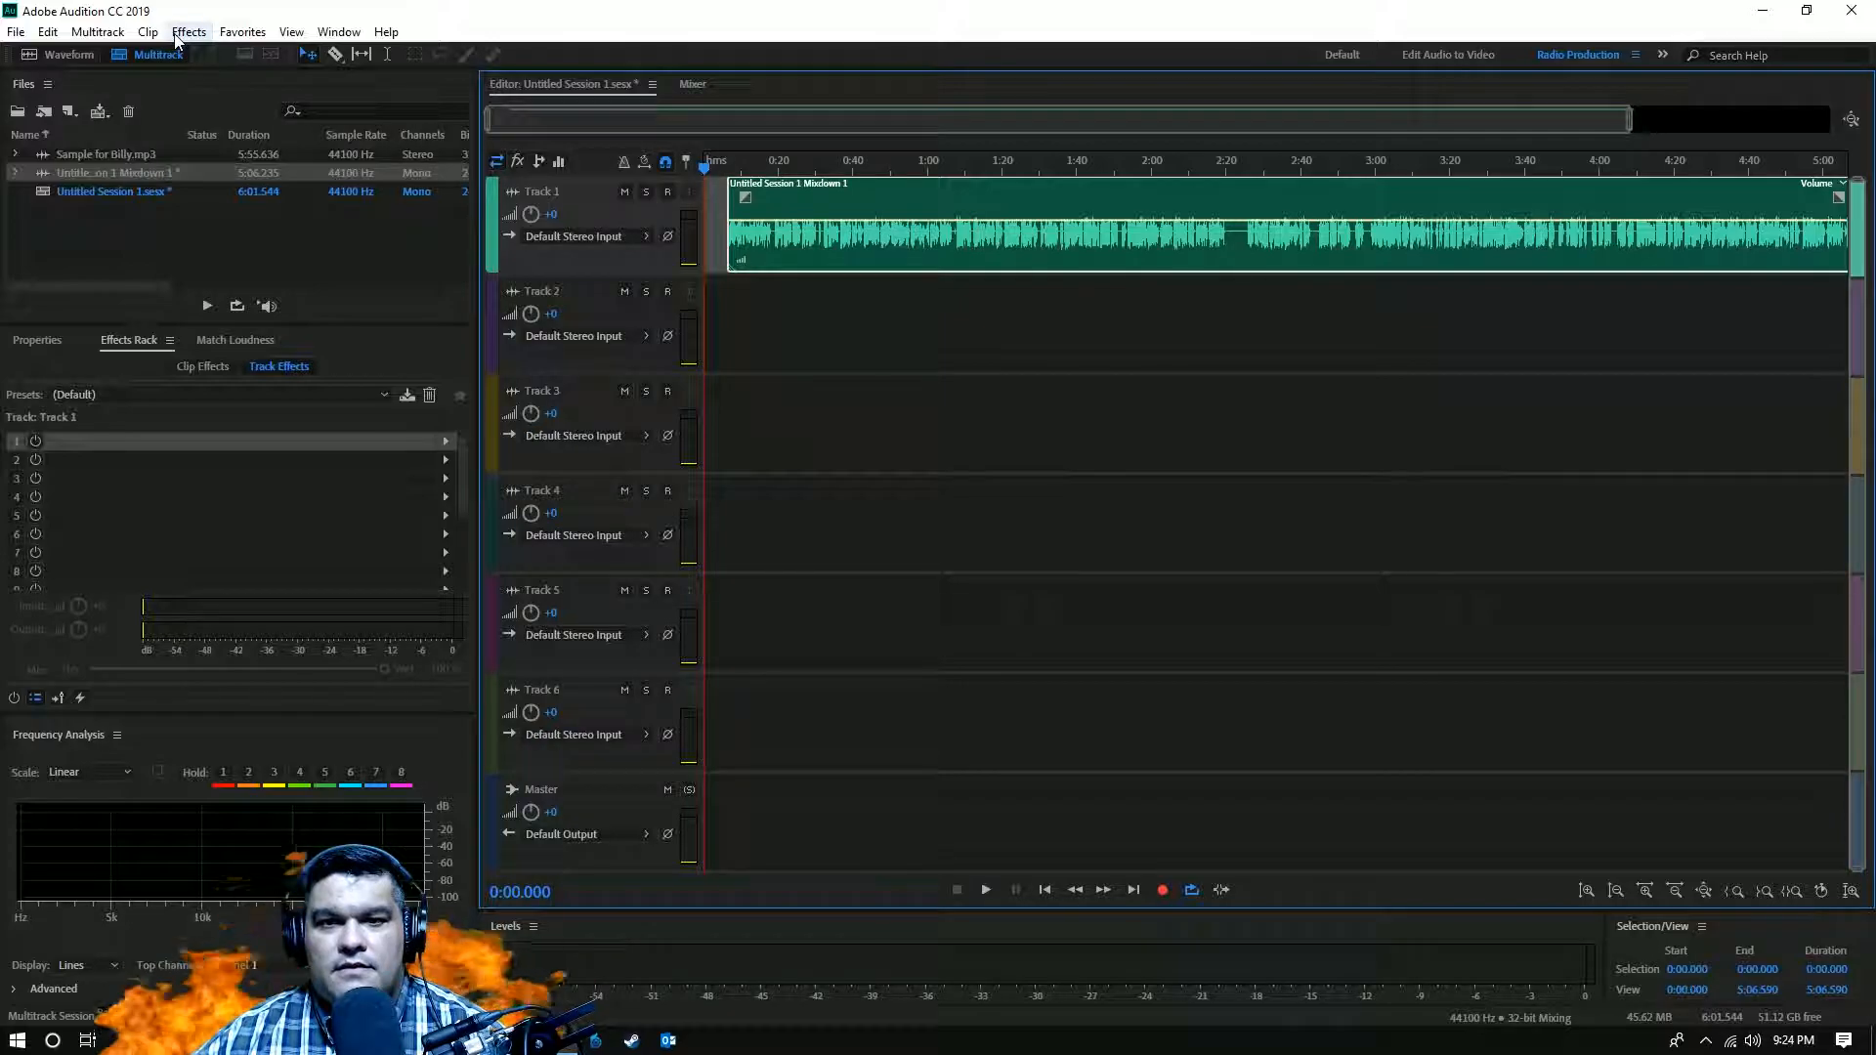
- Open the Media Browser and place Passing_Time.mp3 from the Cinematic folder at the start of Track 2
left_click(339, 31)
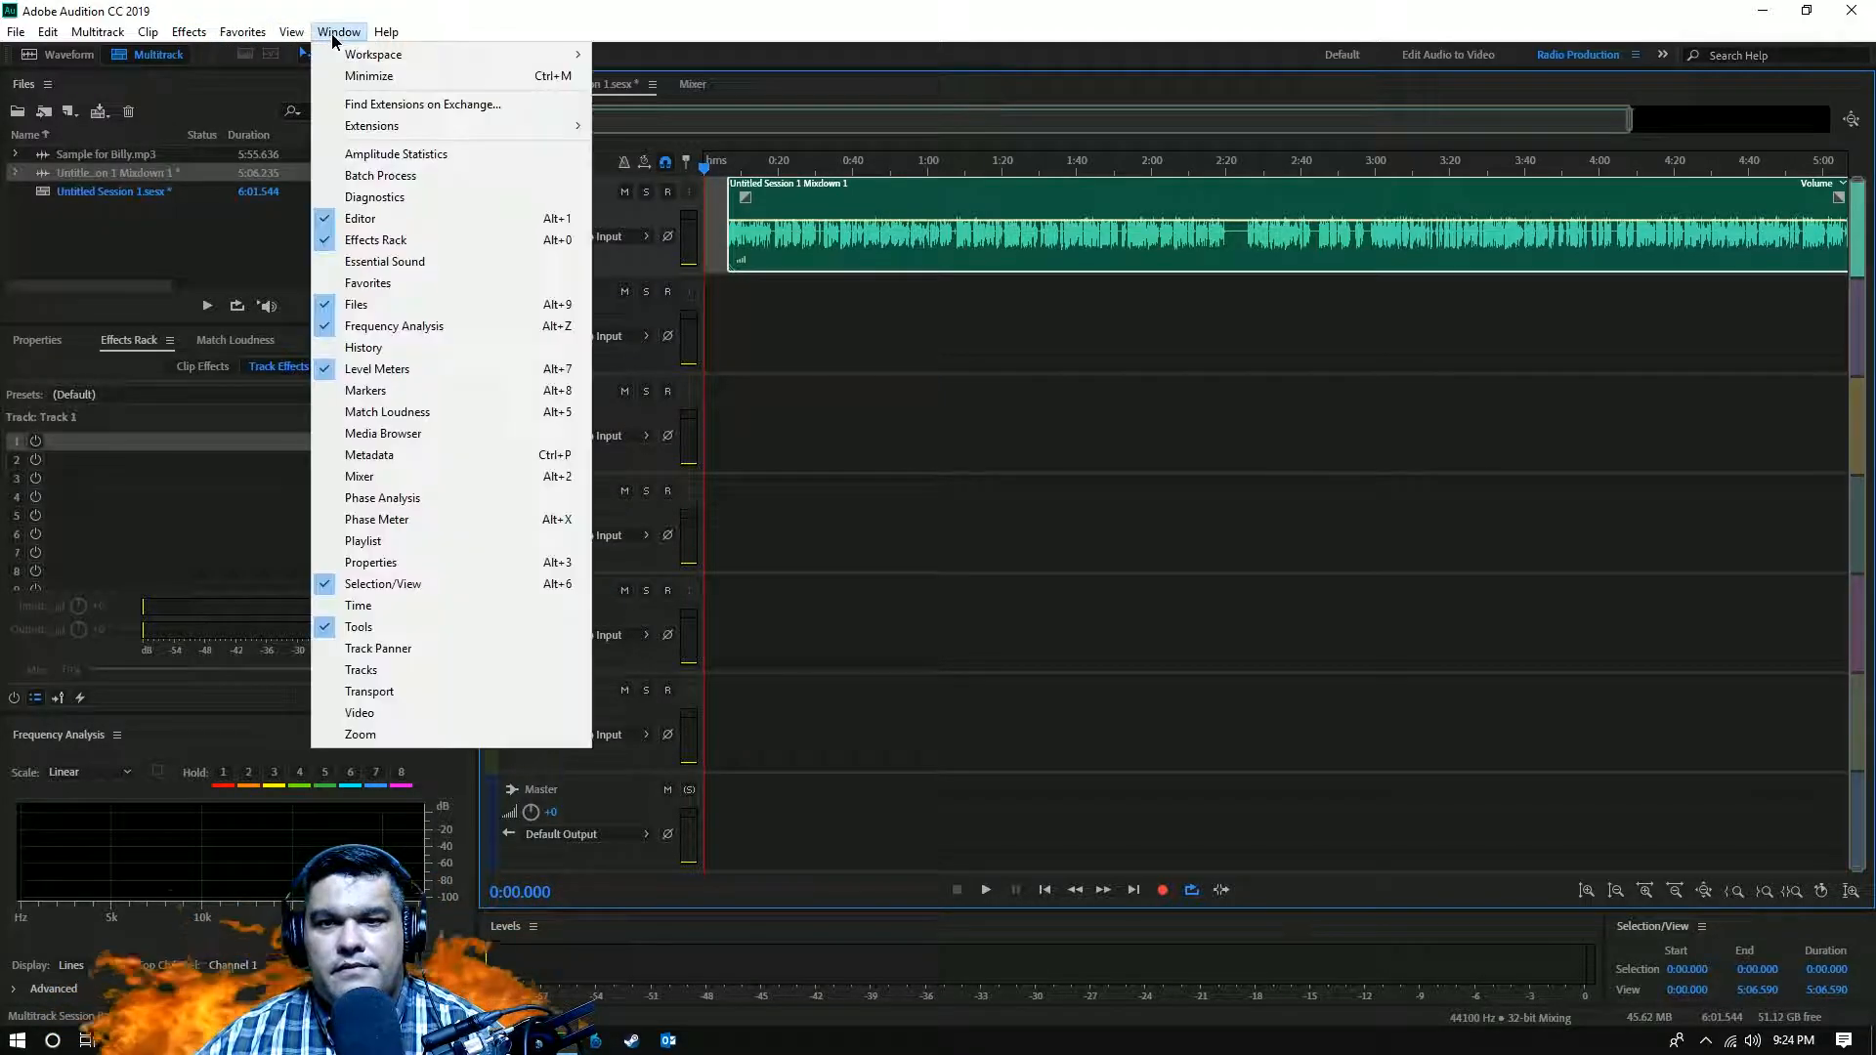
left_click(391, 433)
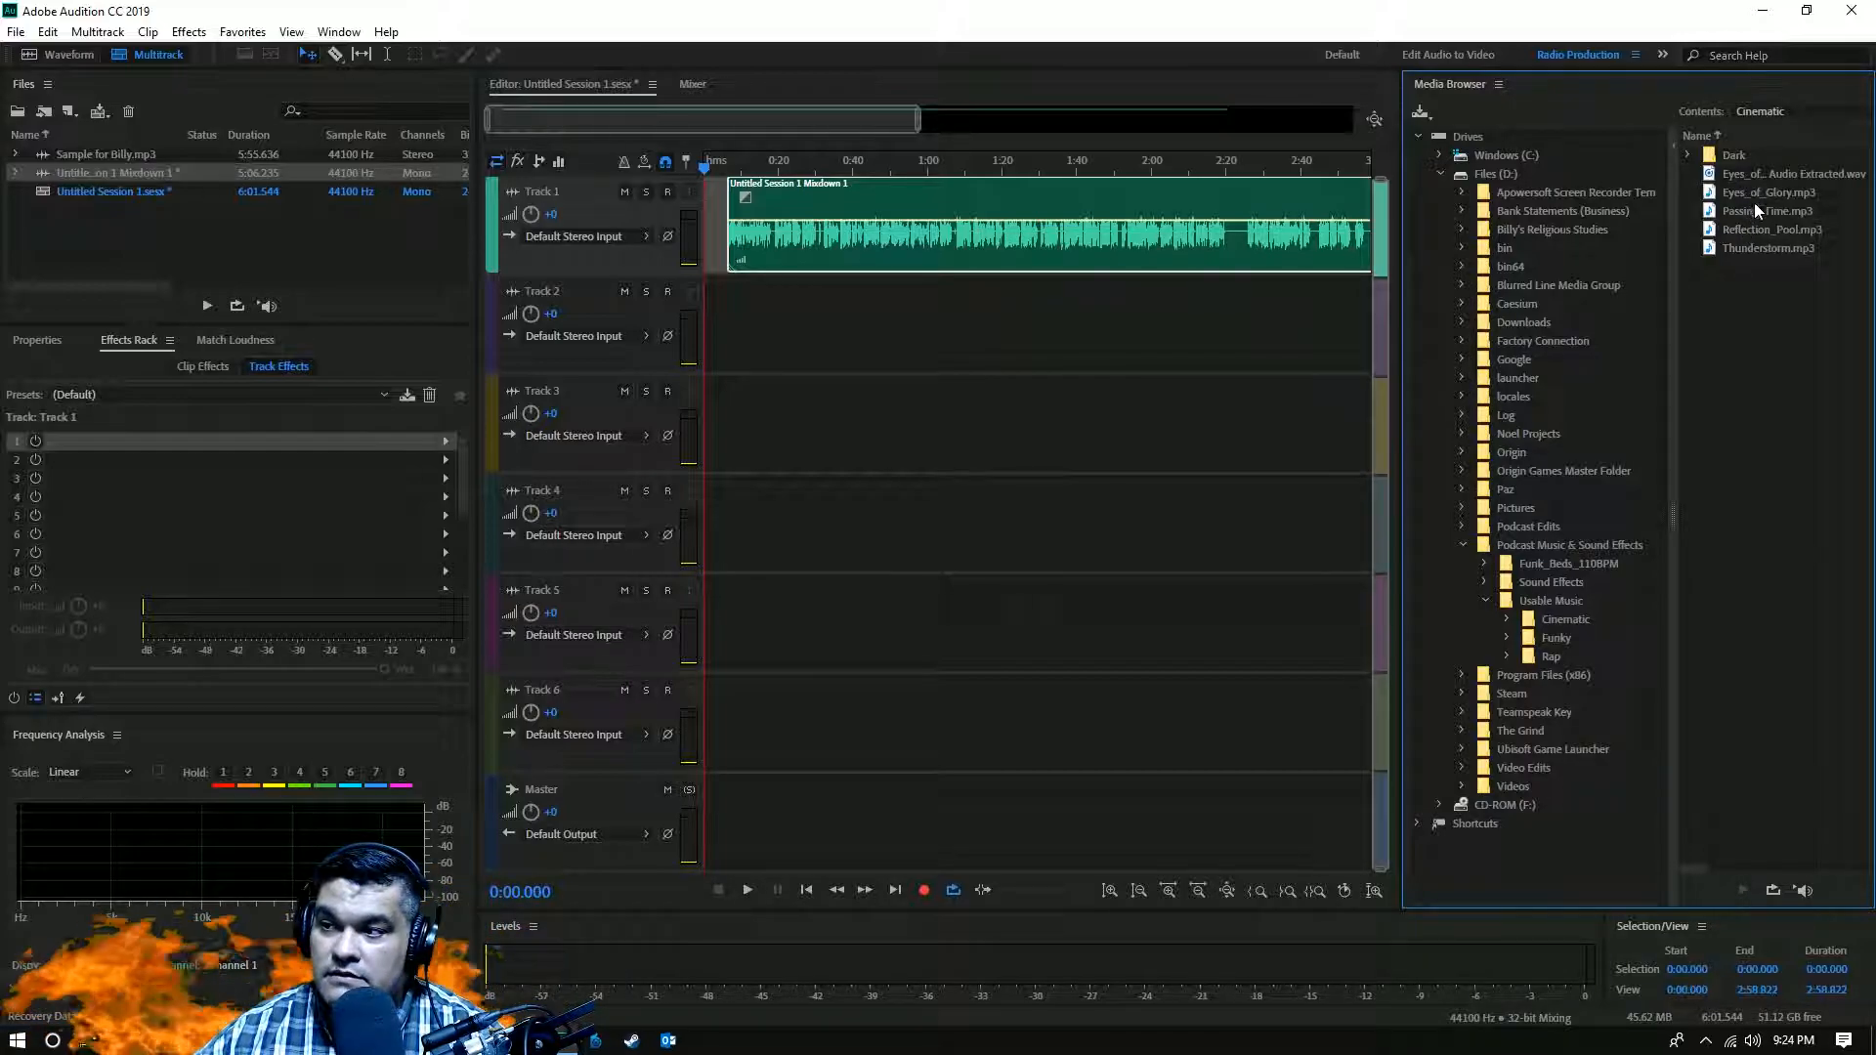
left_click_drag(1755, 209, 747, 361)
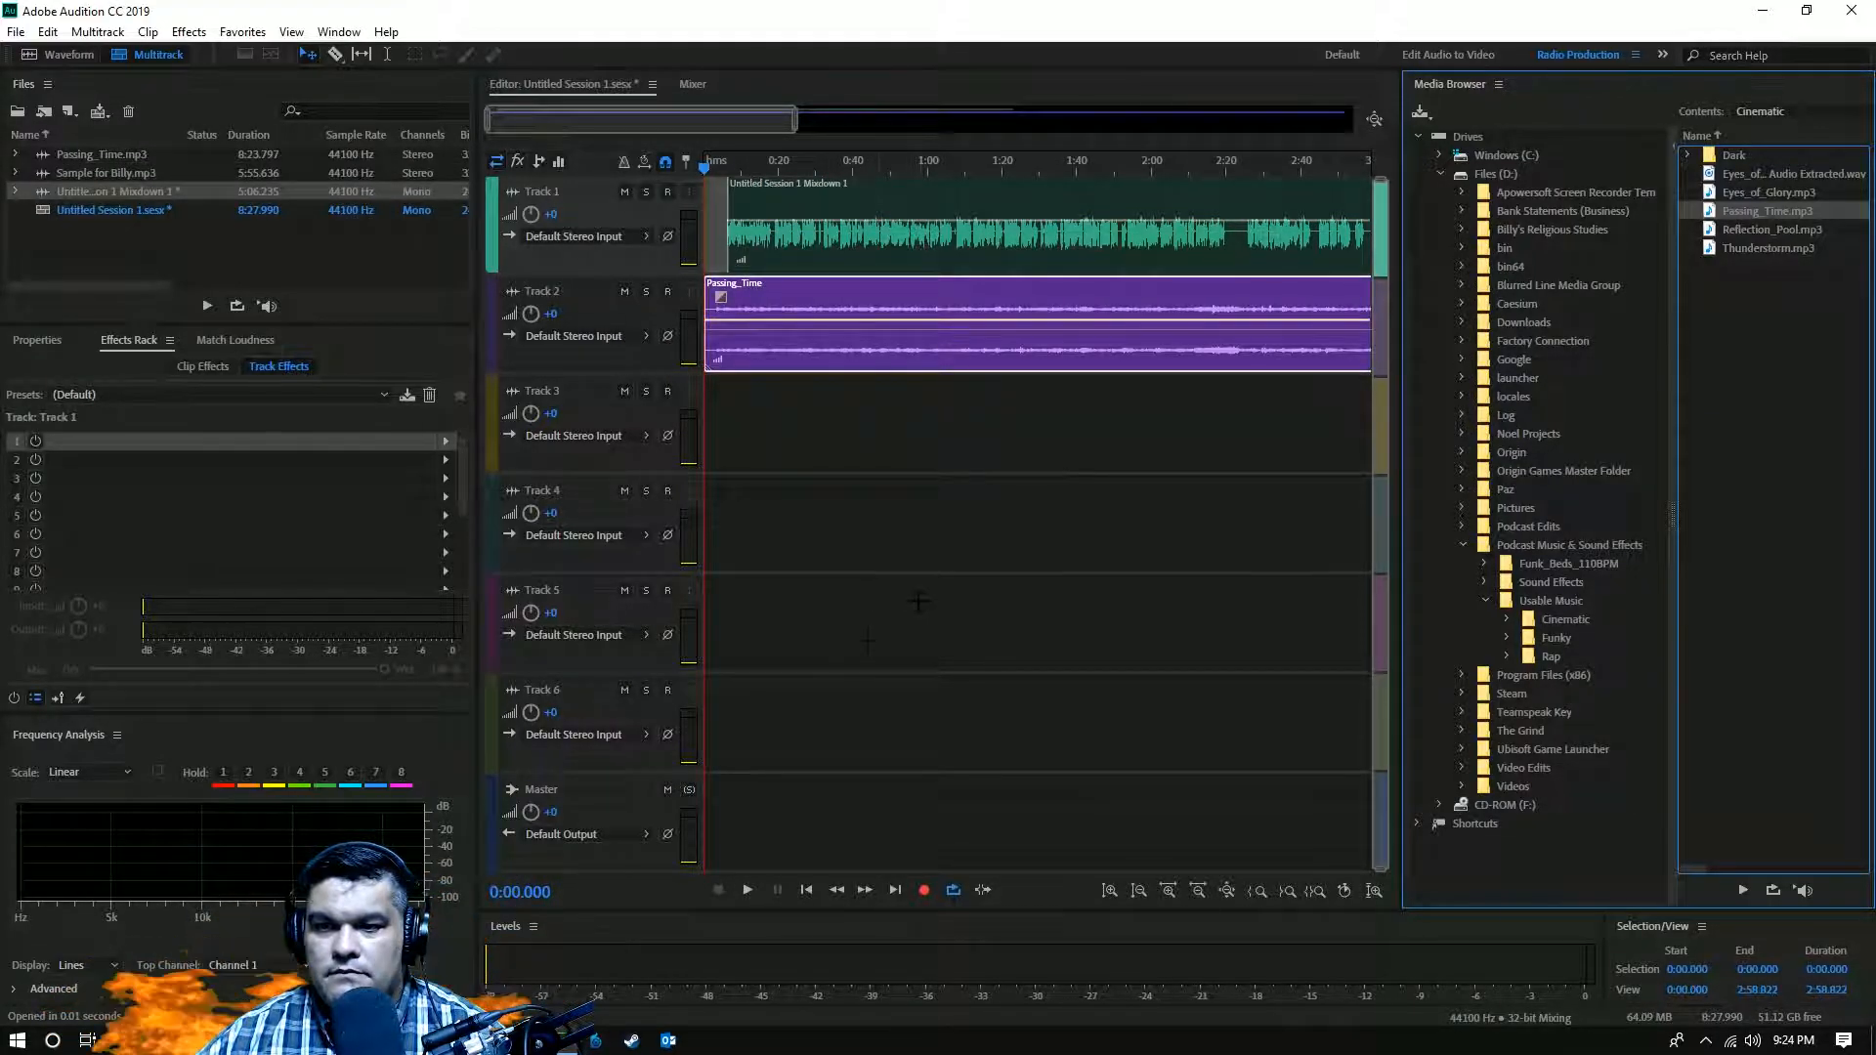
- Solo Track 2 and play the first few seconds of the music to judge where the voice should come in
left_click(646, 291)
left_click(748, 890)
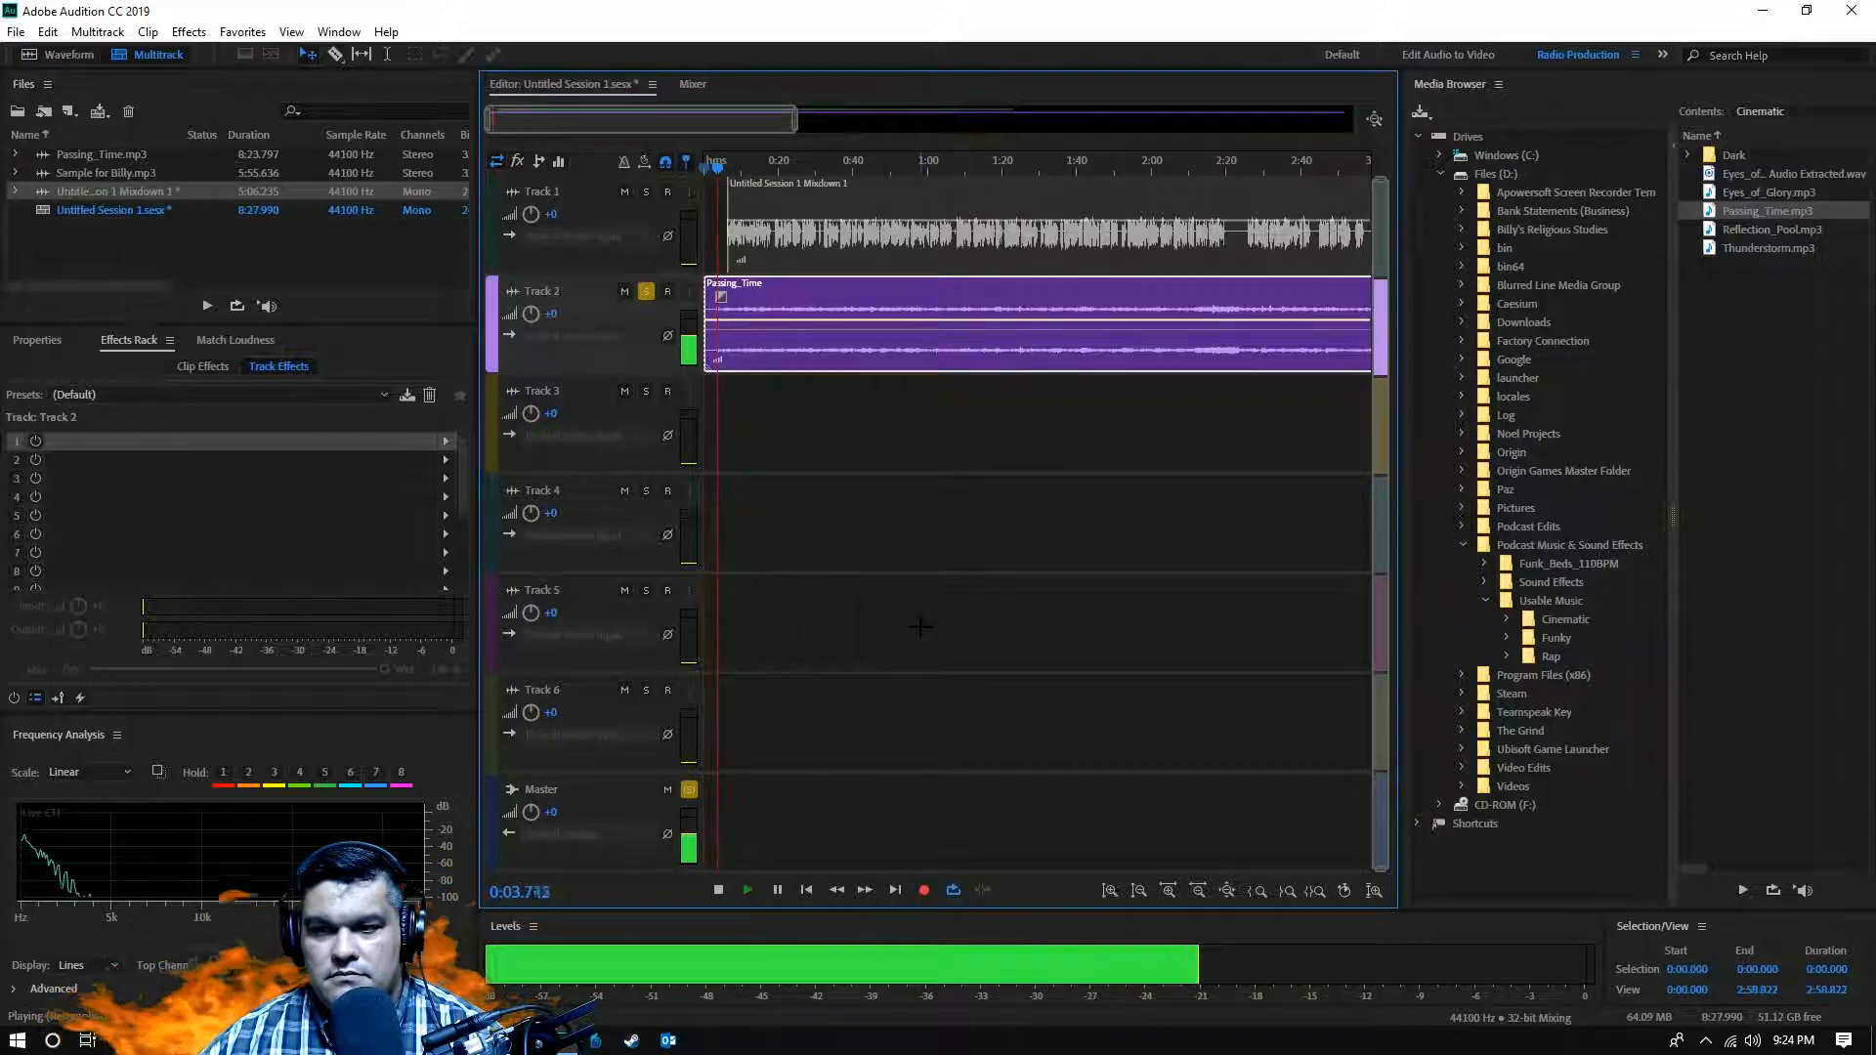
left_click(719, 889)
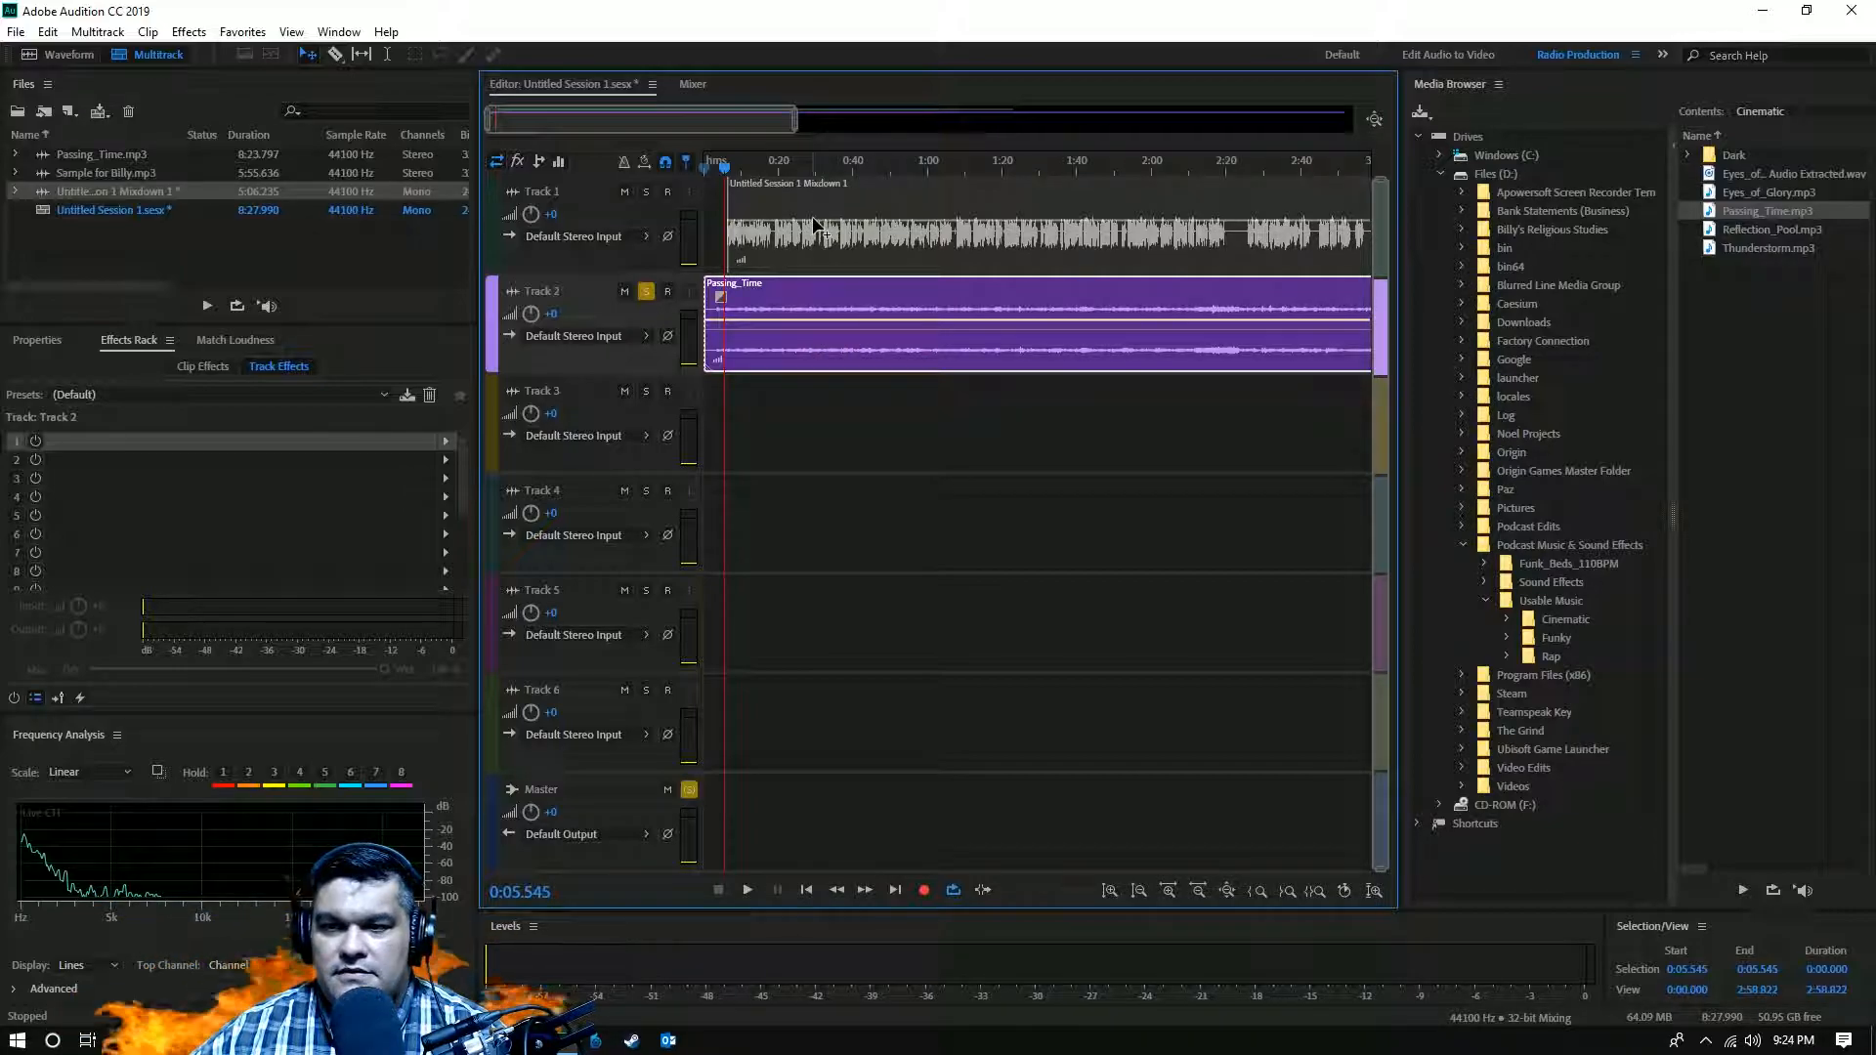
- Close the Media Browser and shift the Track 1 voice clip to start at about 11 s
left_click_drag(813, 221, 820, 223)
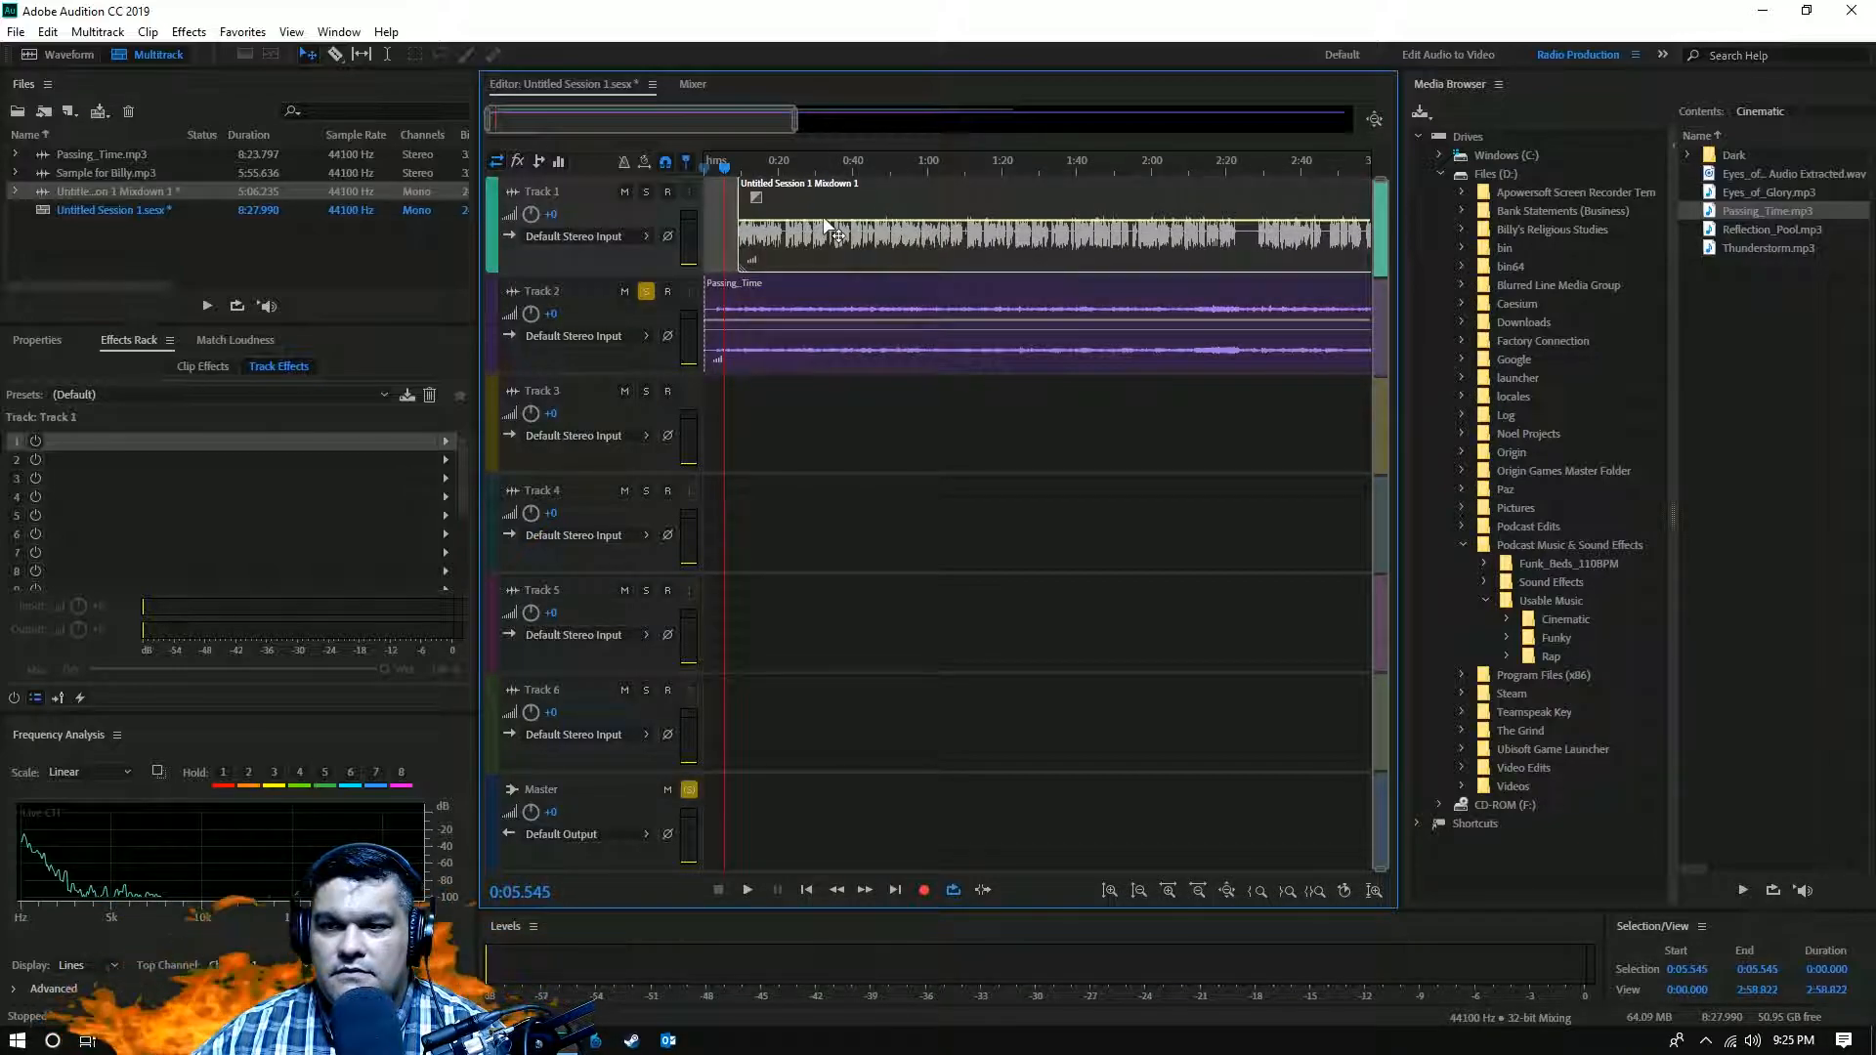
left_click(1499, 85)
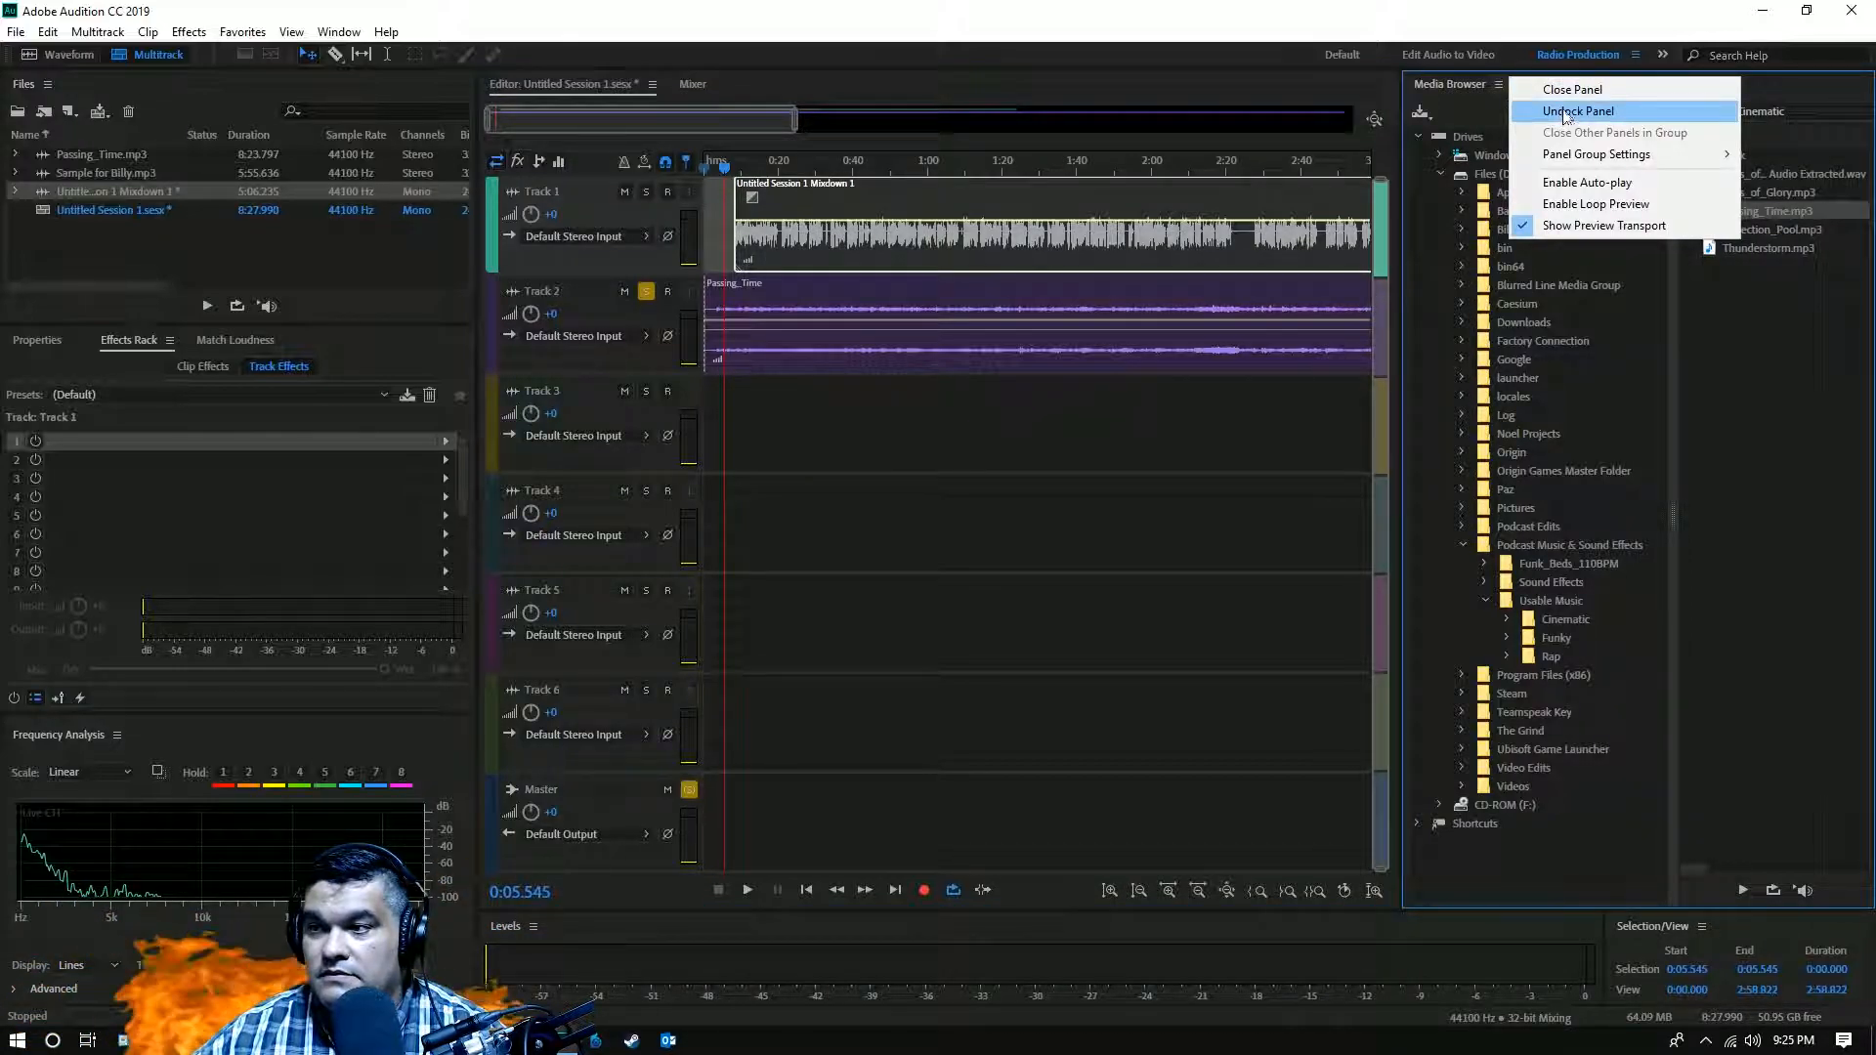
left_click(1568, 91)
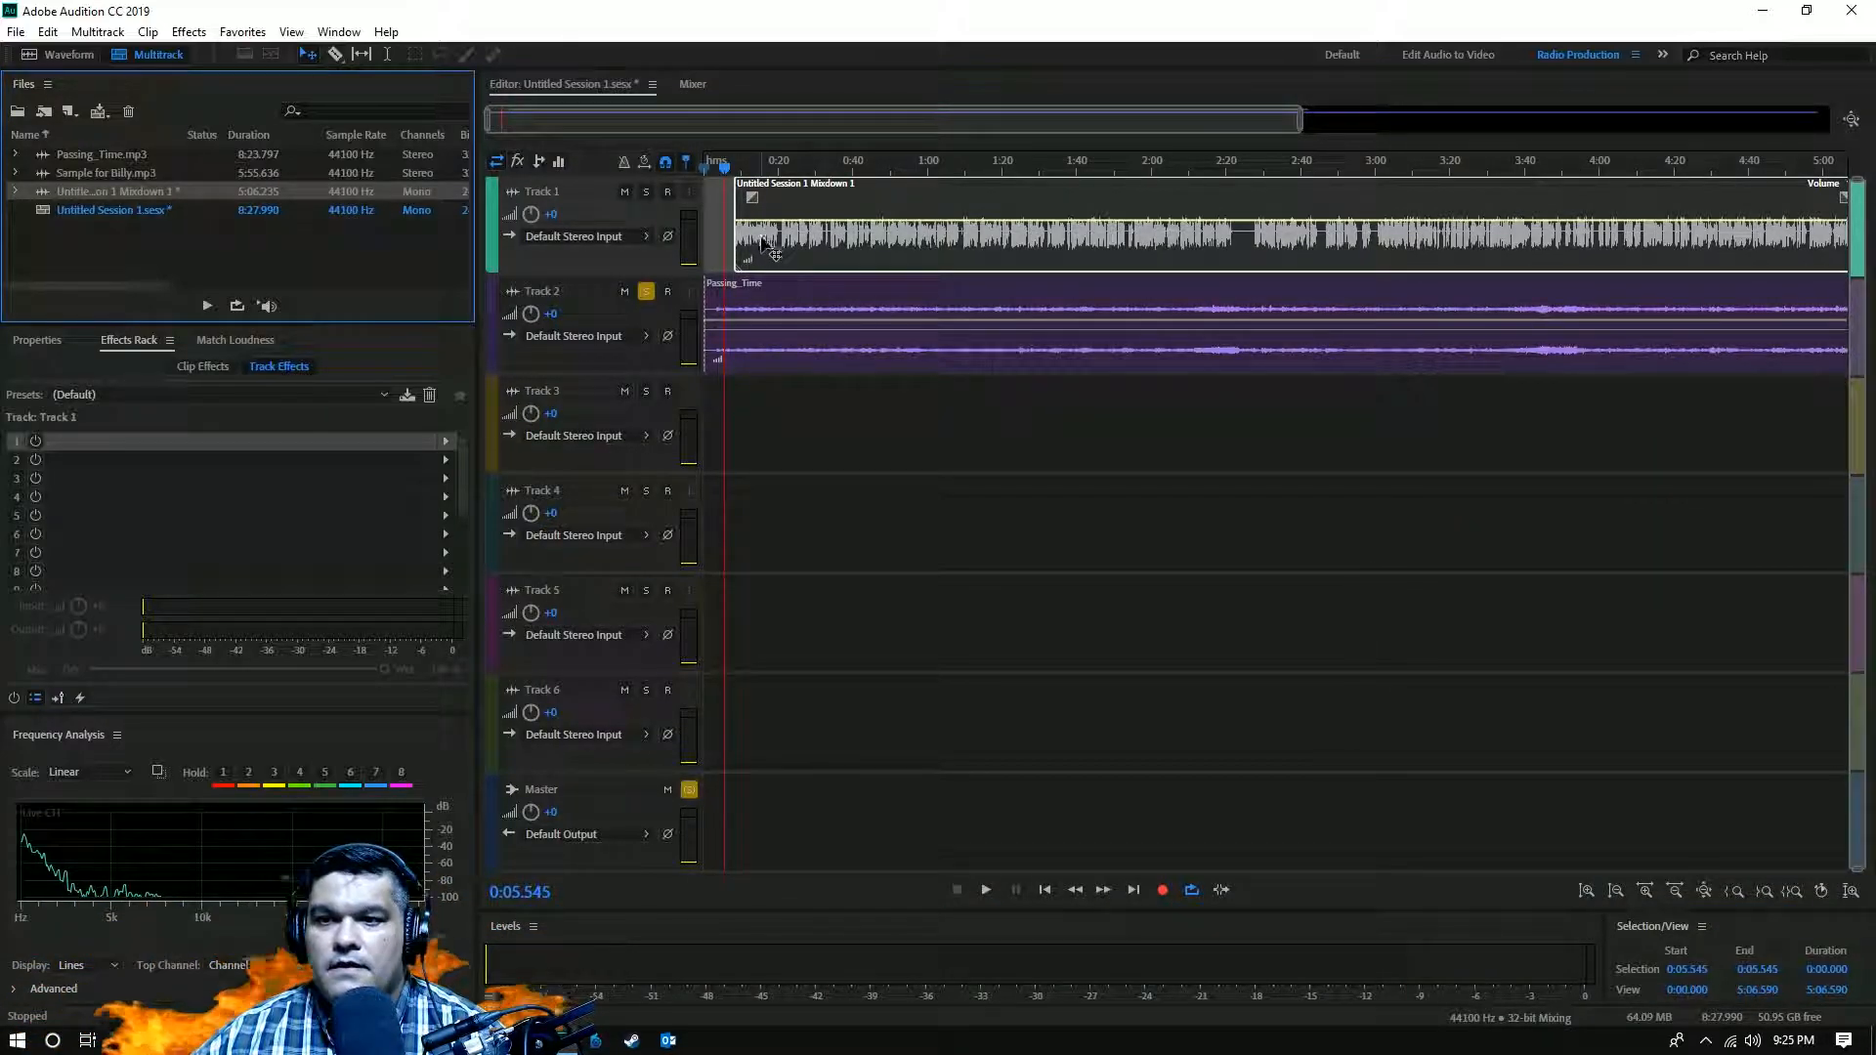
mouse_move(763, 240)
left_mouse_down()
mouse_move(799, 227)
mouse_move(773, 227)
left_mouse_up()
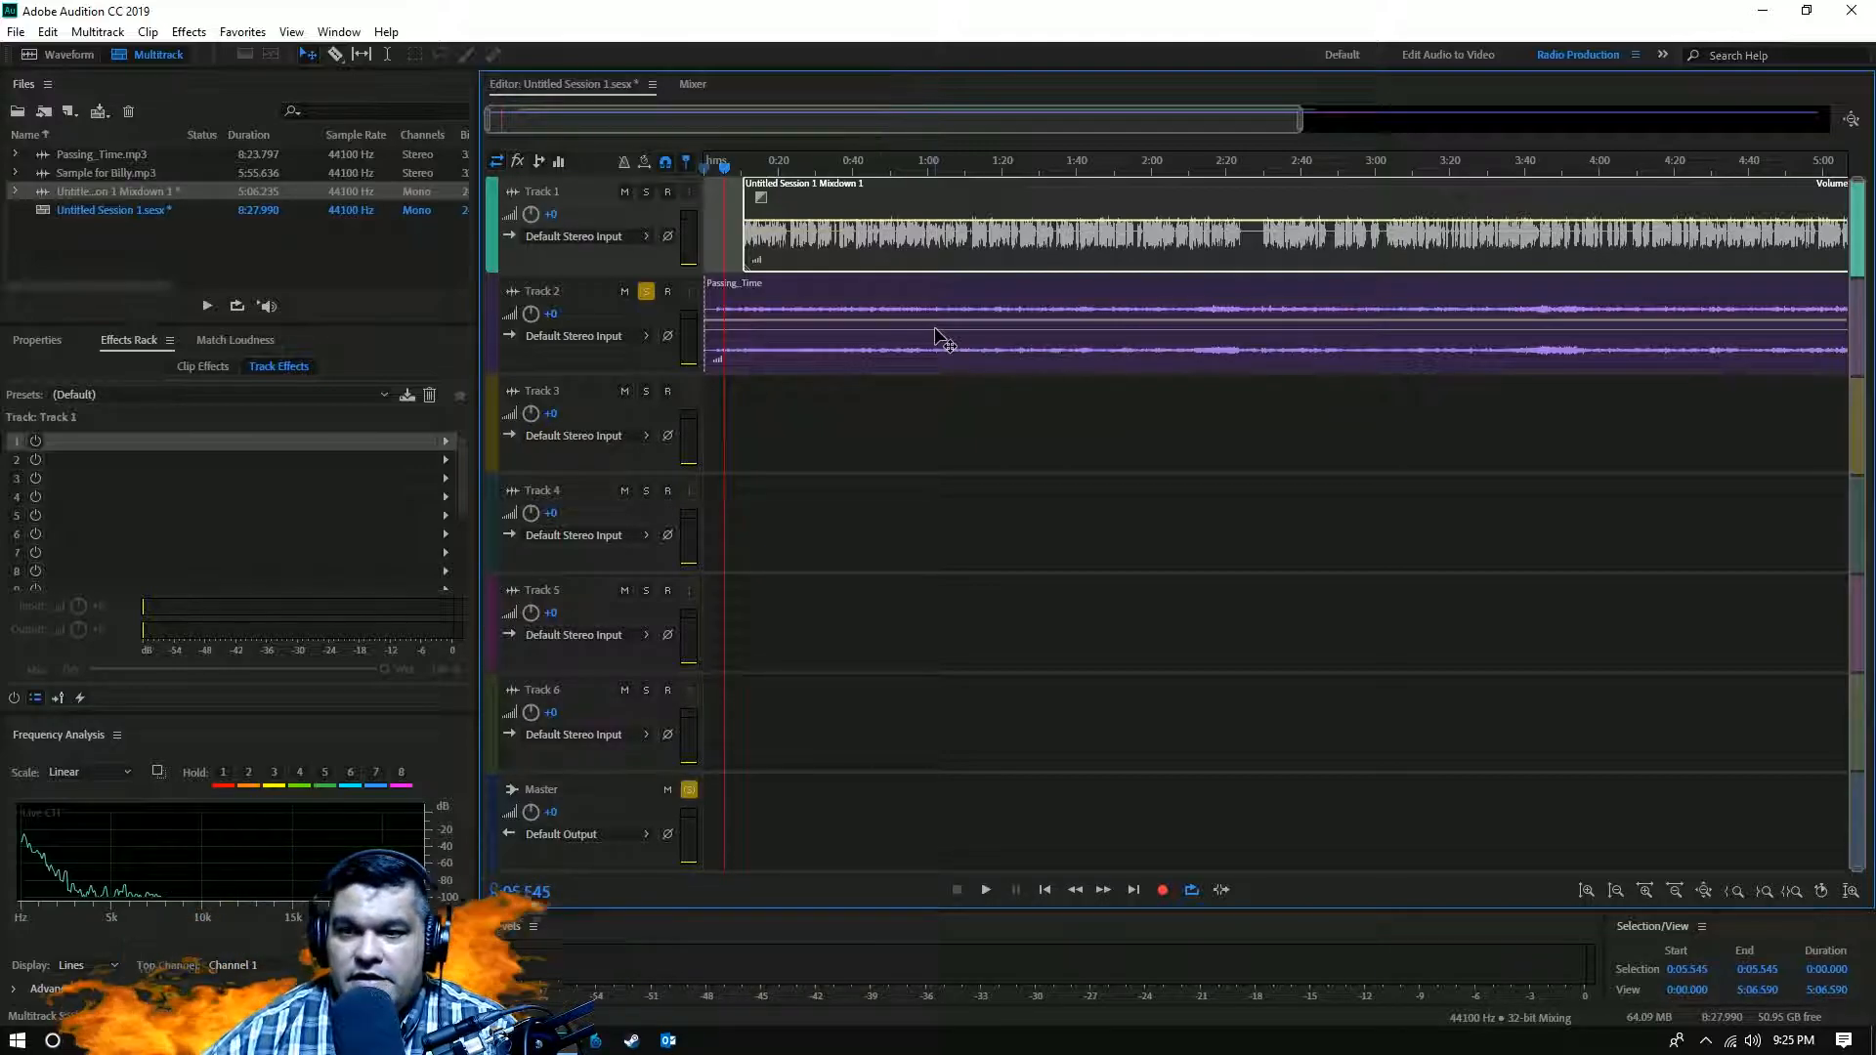
- Turn off solo on Track 2 and tag the Track 1 voice clip as Dialogue in Essential Sound
left_click(645, 291)
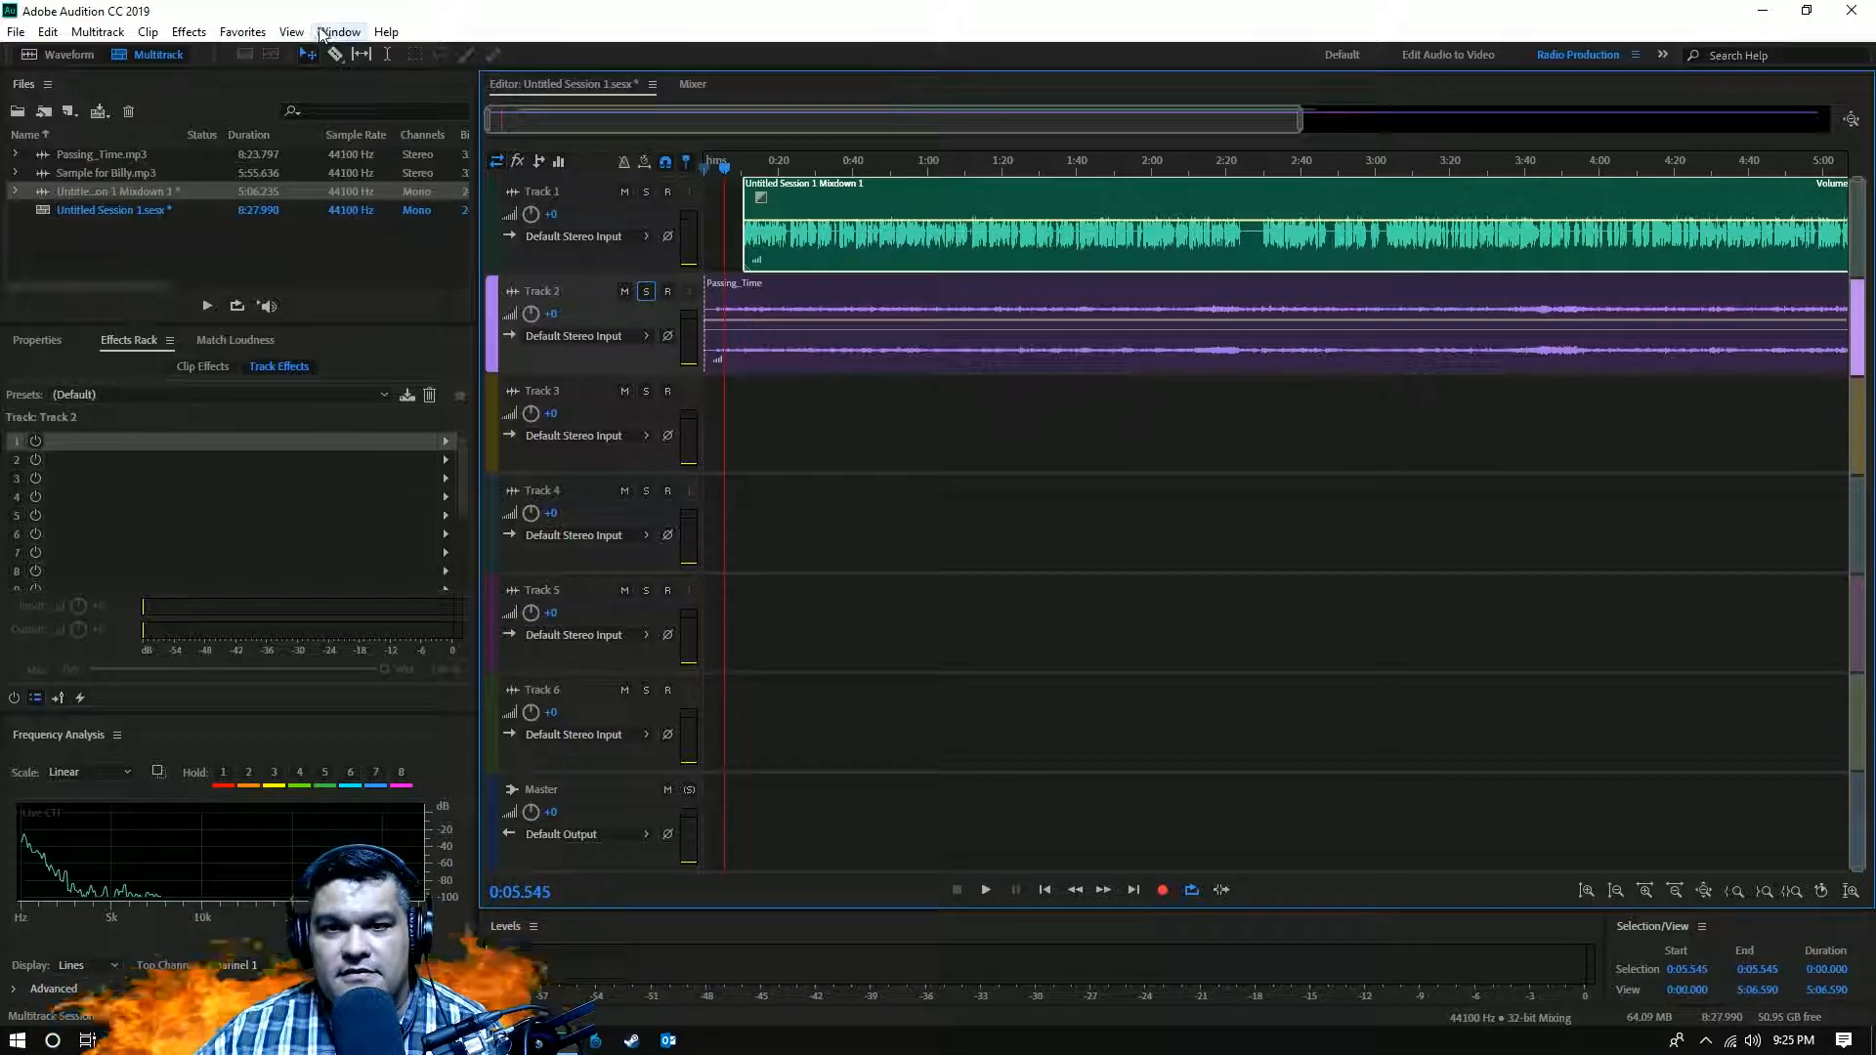
left_click(191, 29)
mouse_move(338, 32)
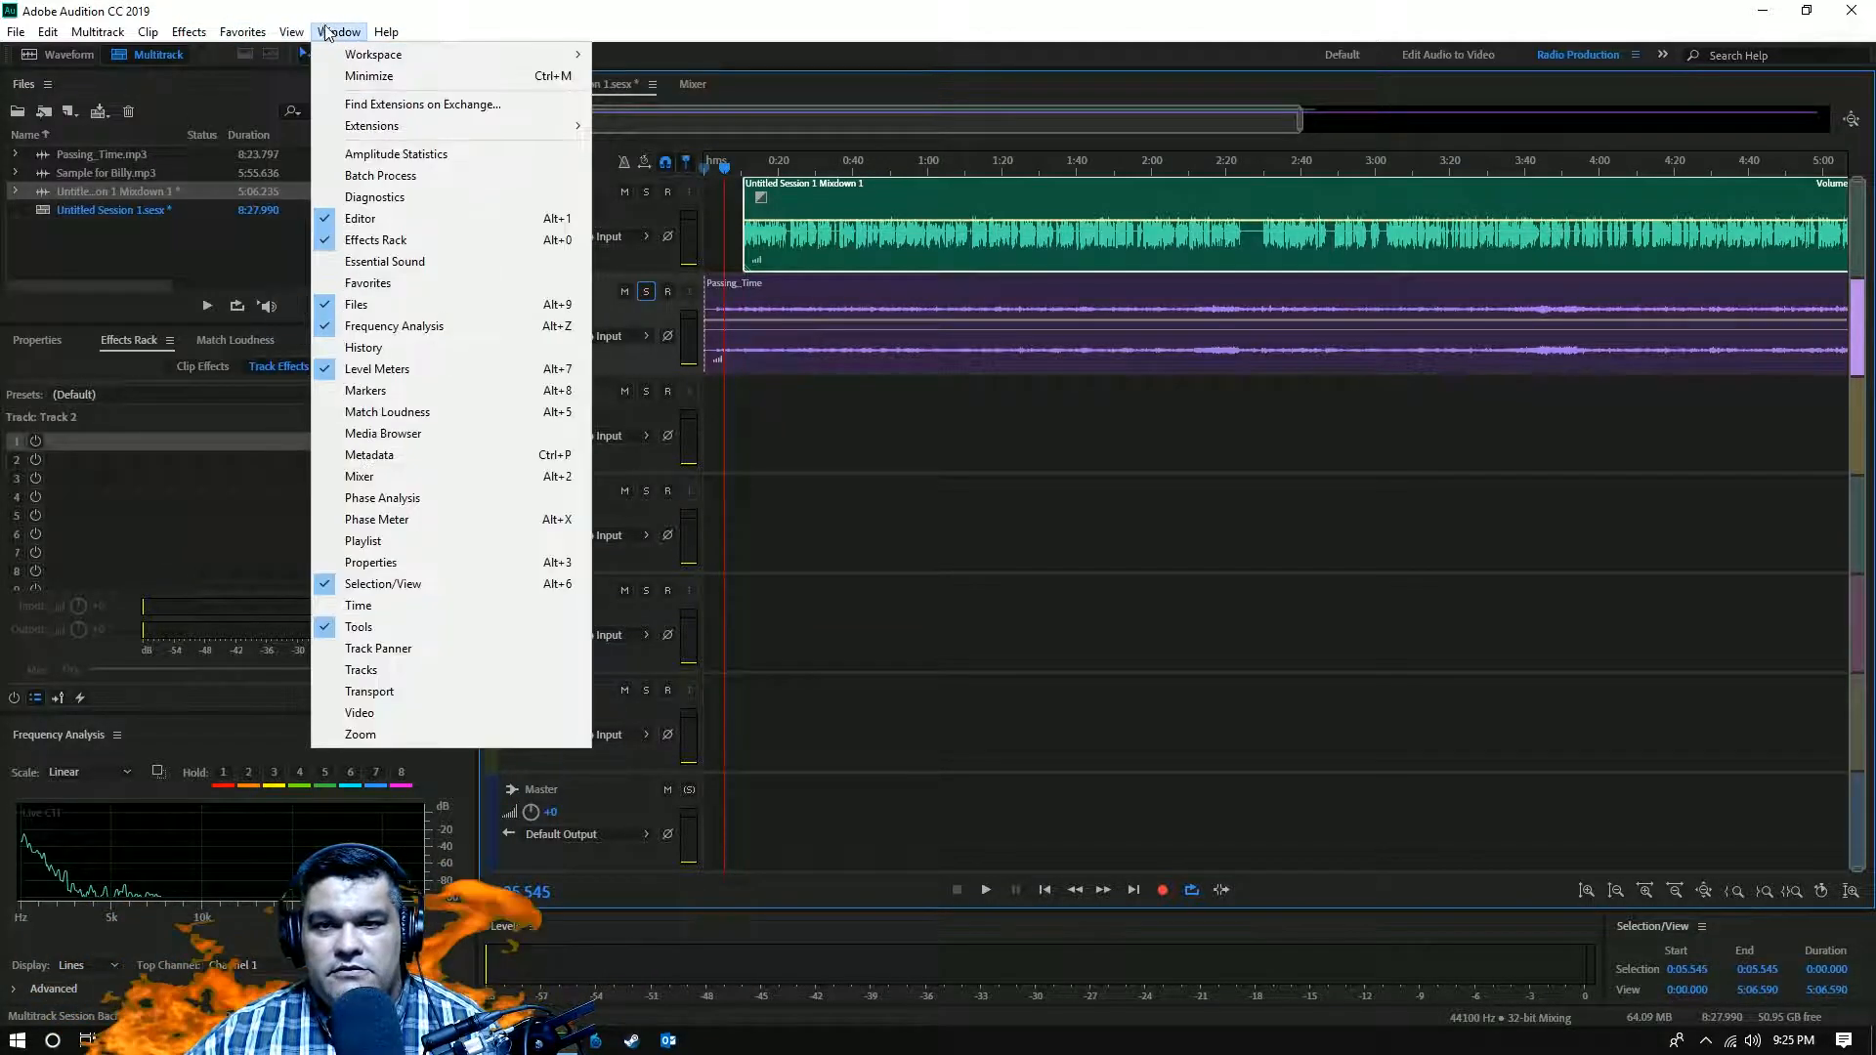
left_click(391, 260)
left_click_drag(469, 119, 302, 132)
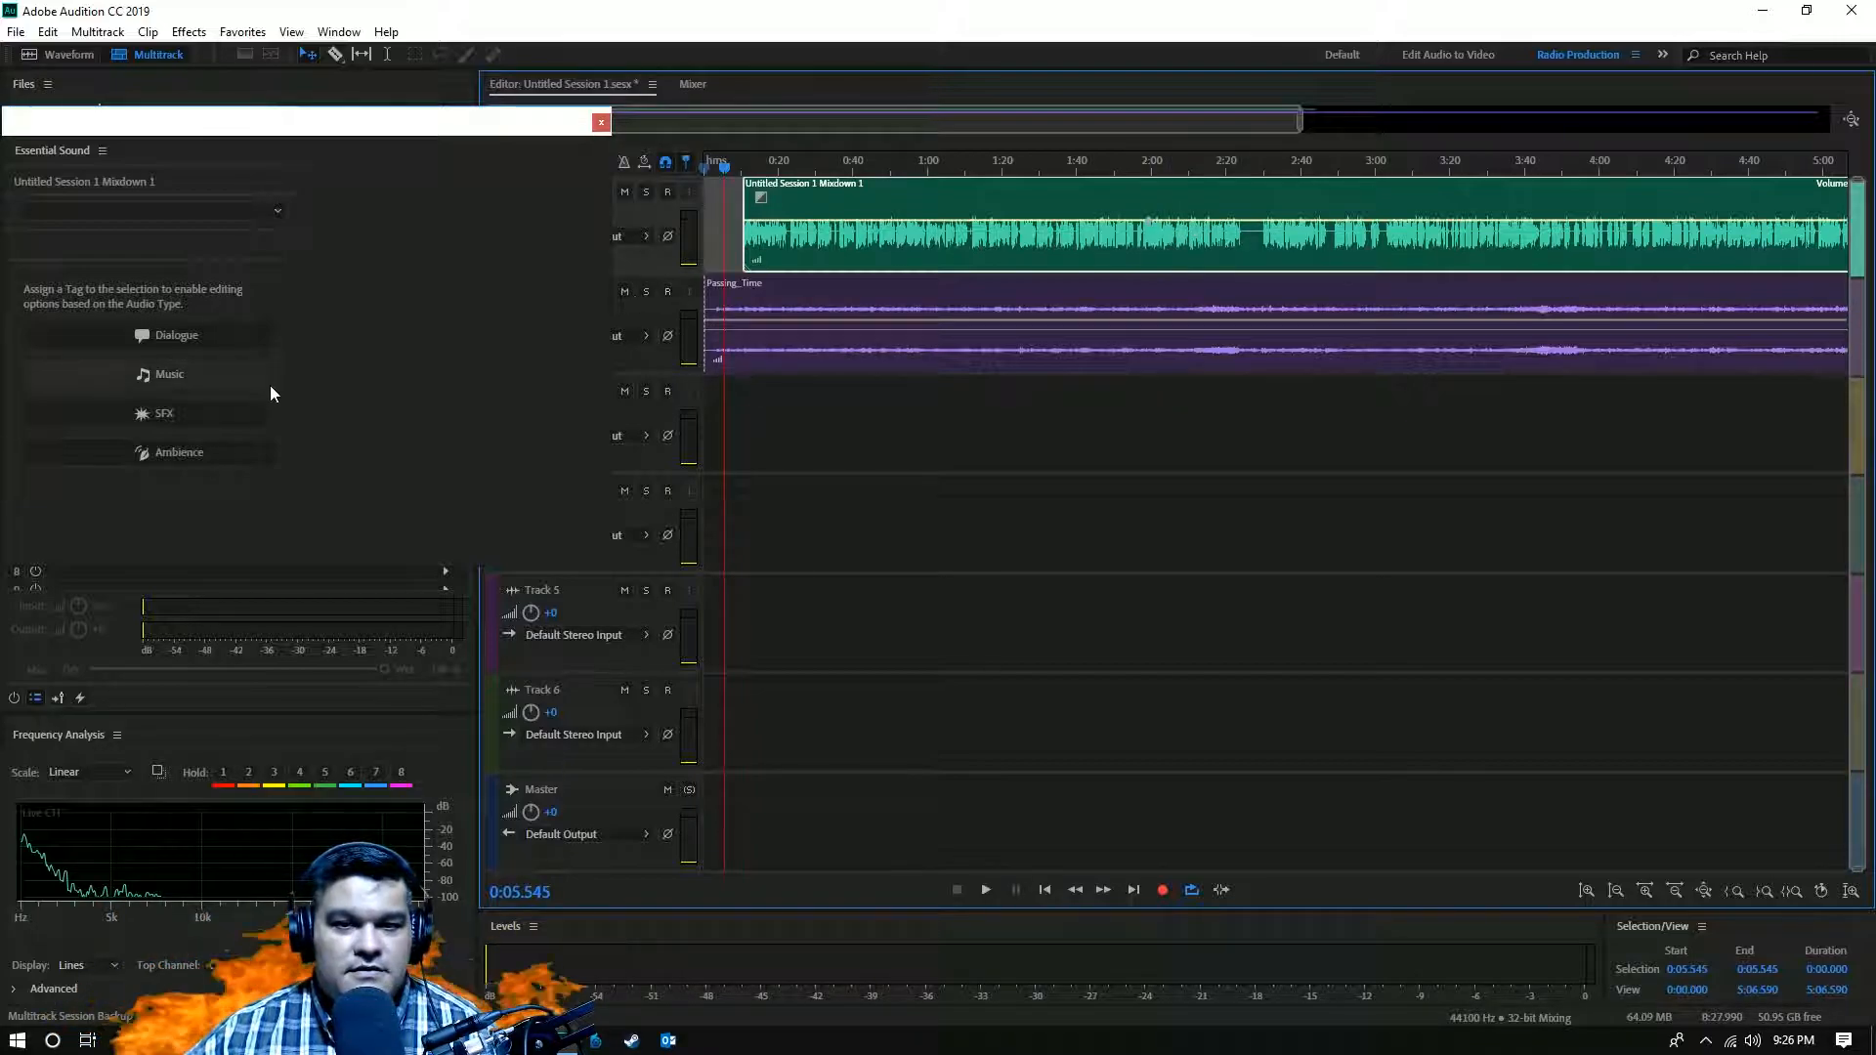
left_click(197, 340)
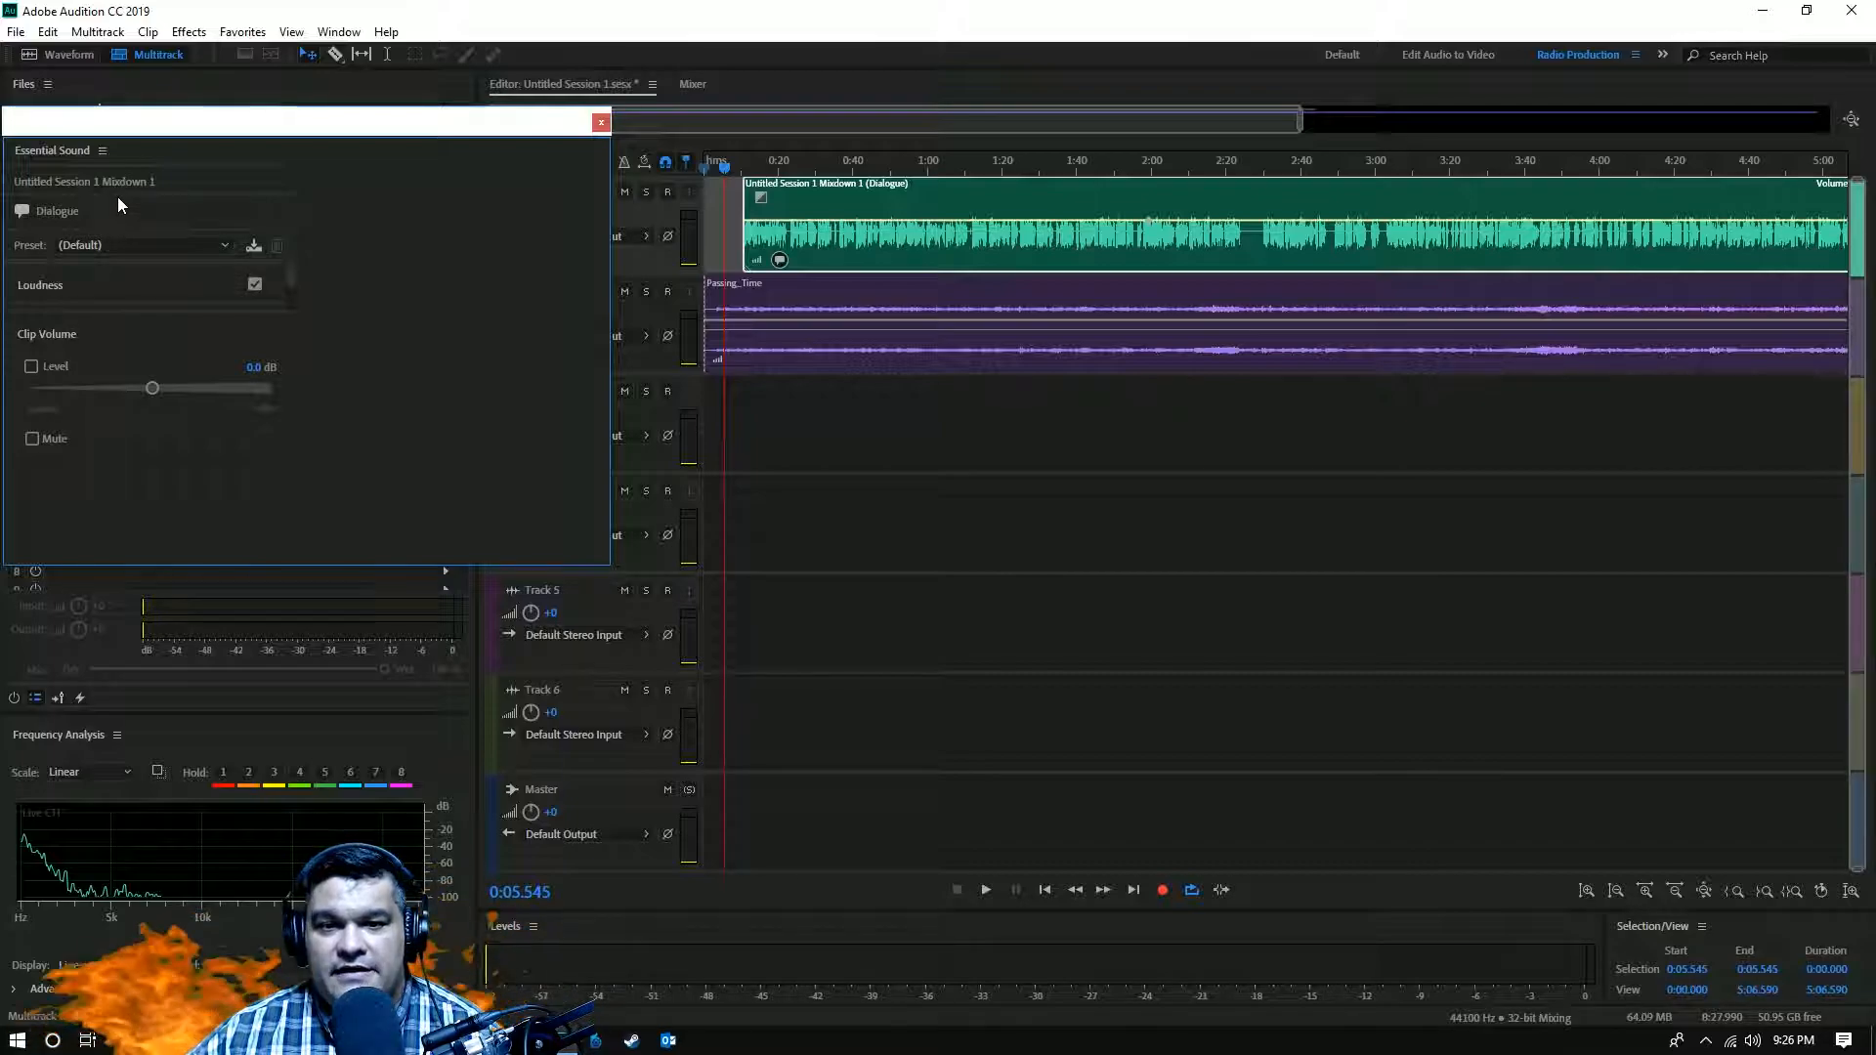
- Tag the Passing_Time clip on Track 2 as Music and check the audio type assigned to both clips
left_click(976, 311)
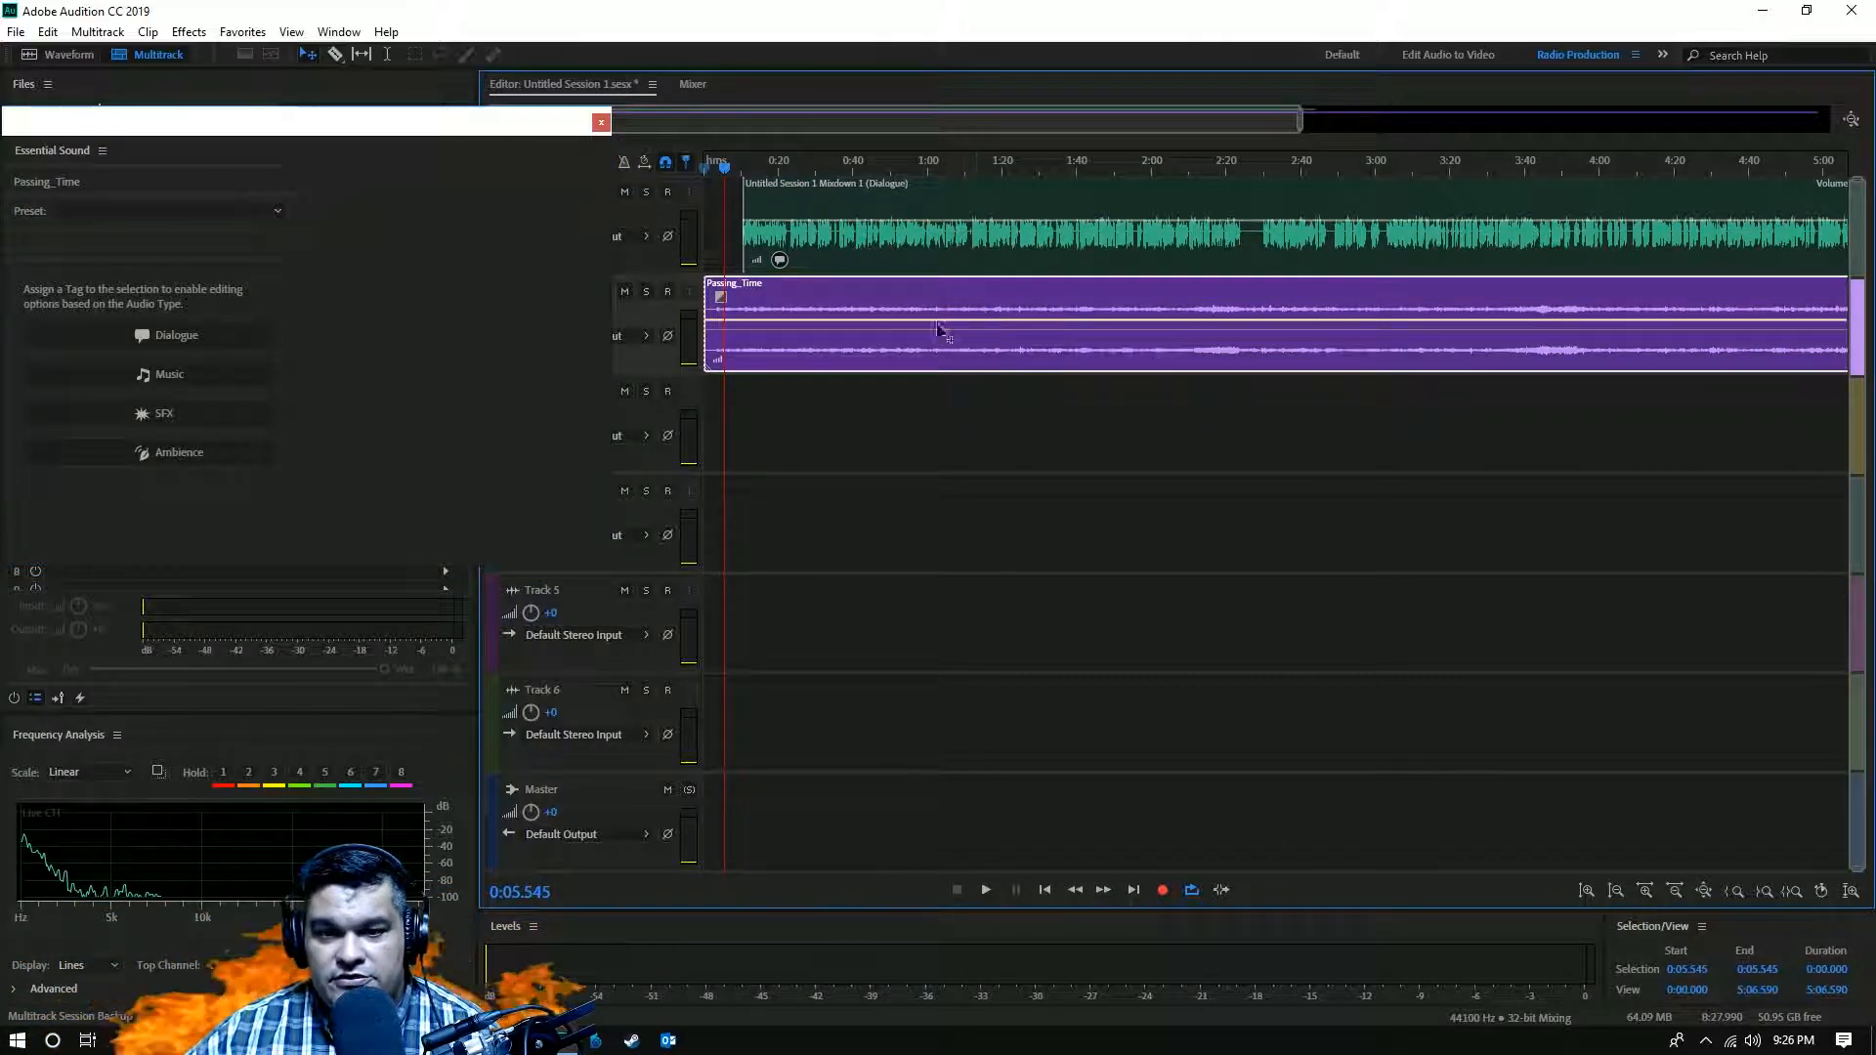
left_click(190, 374)
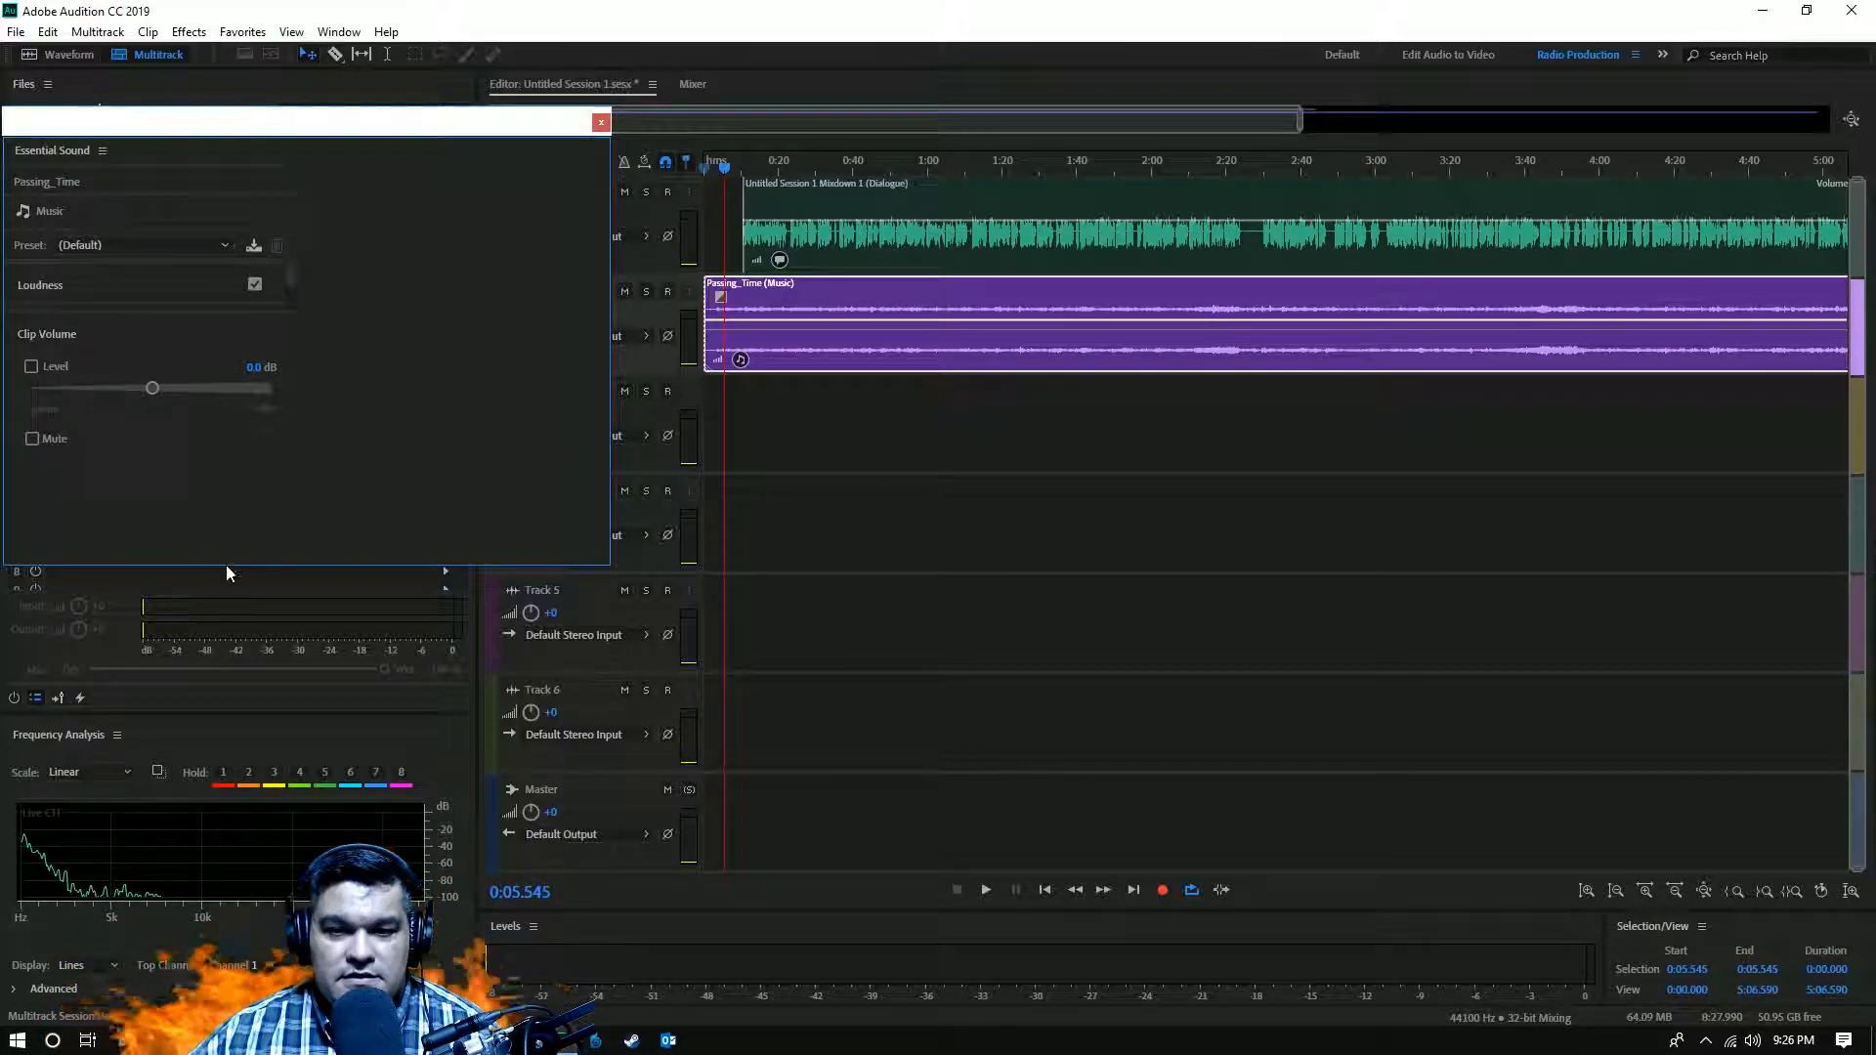
left_click(819, 264)
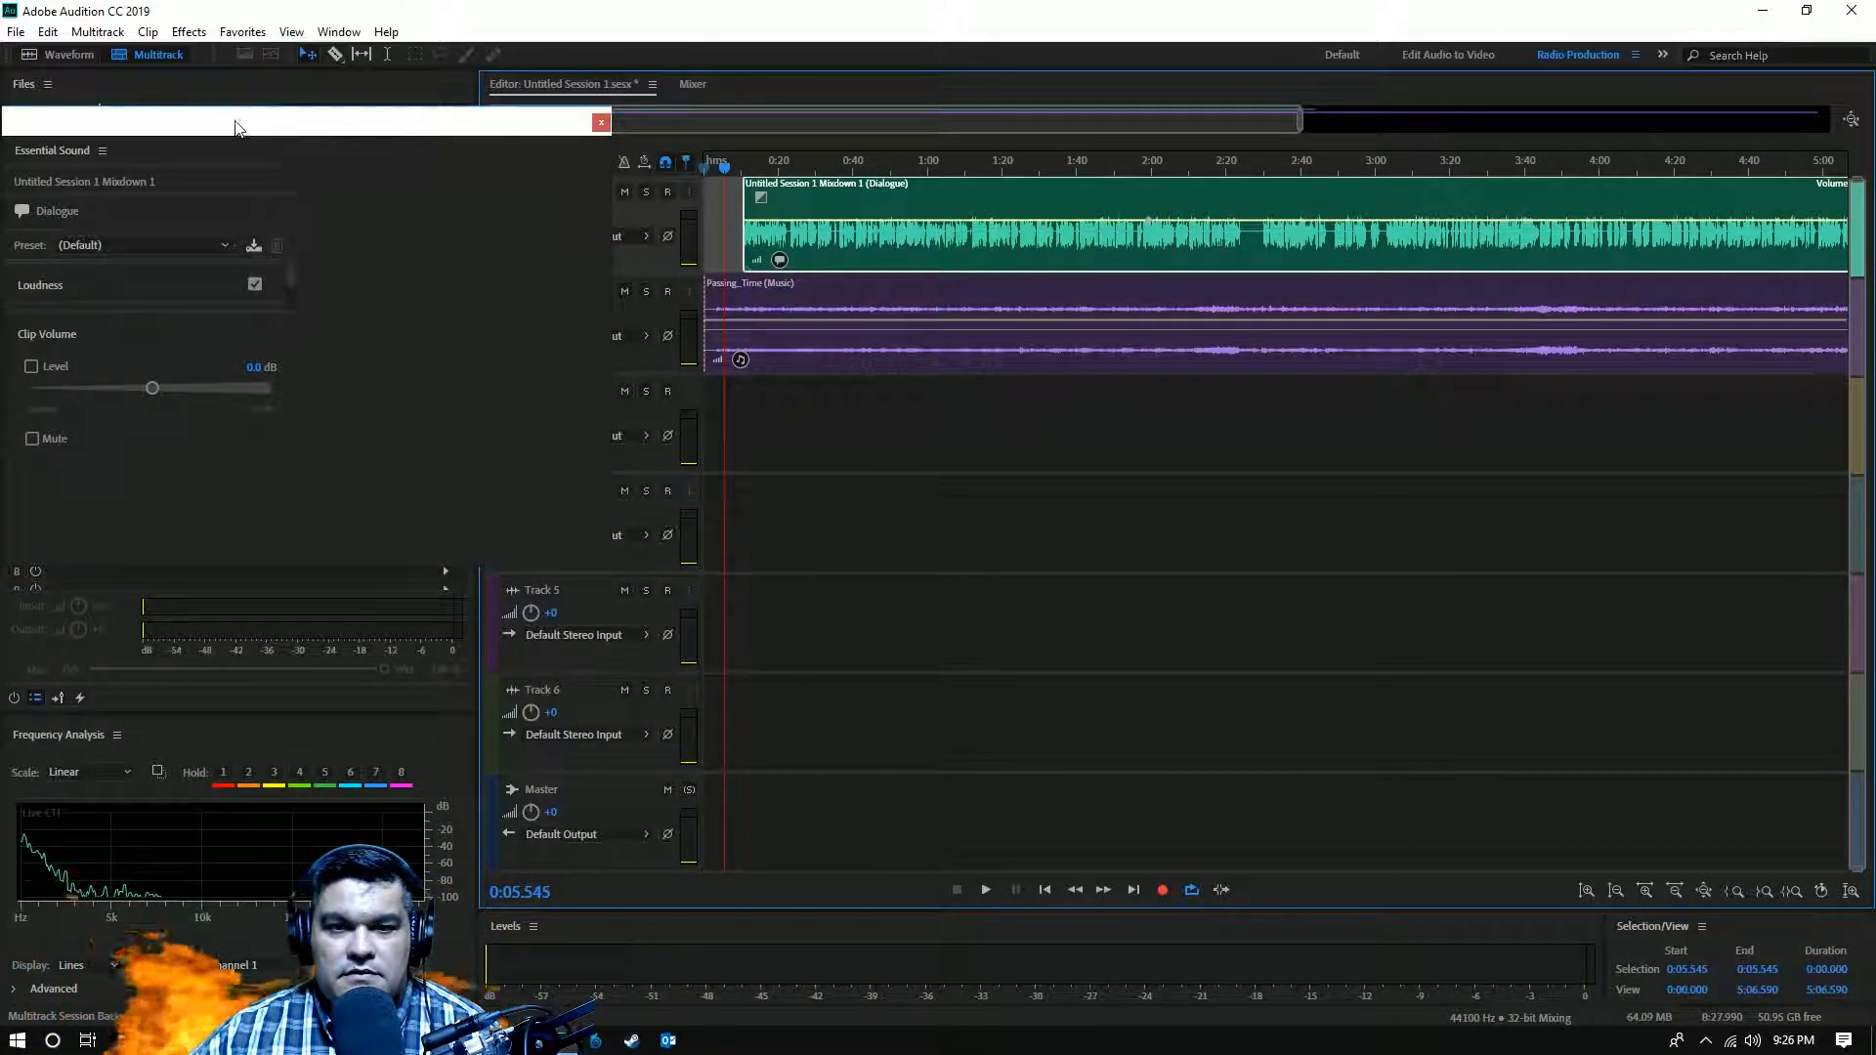
left_click(105, 203)
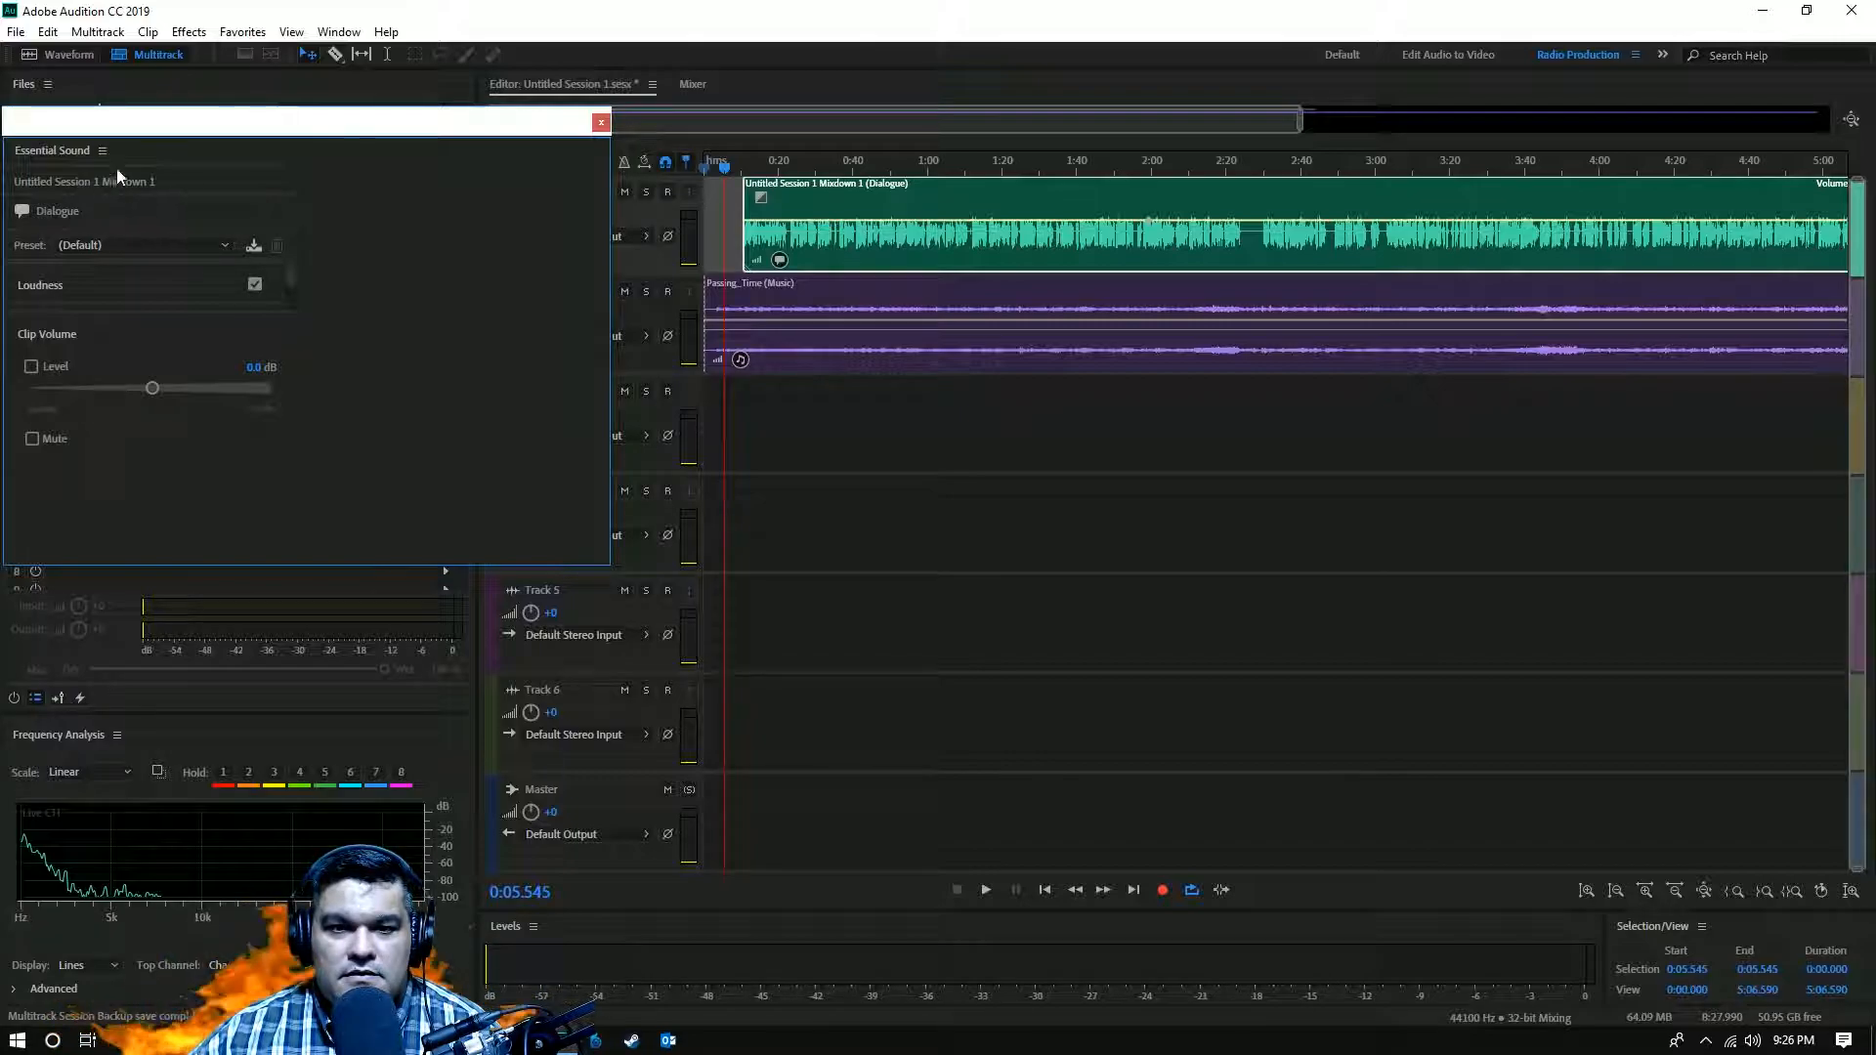
left_click(898, 358)
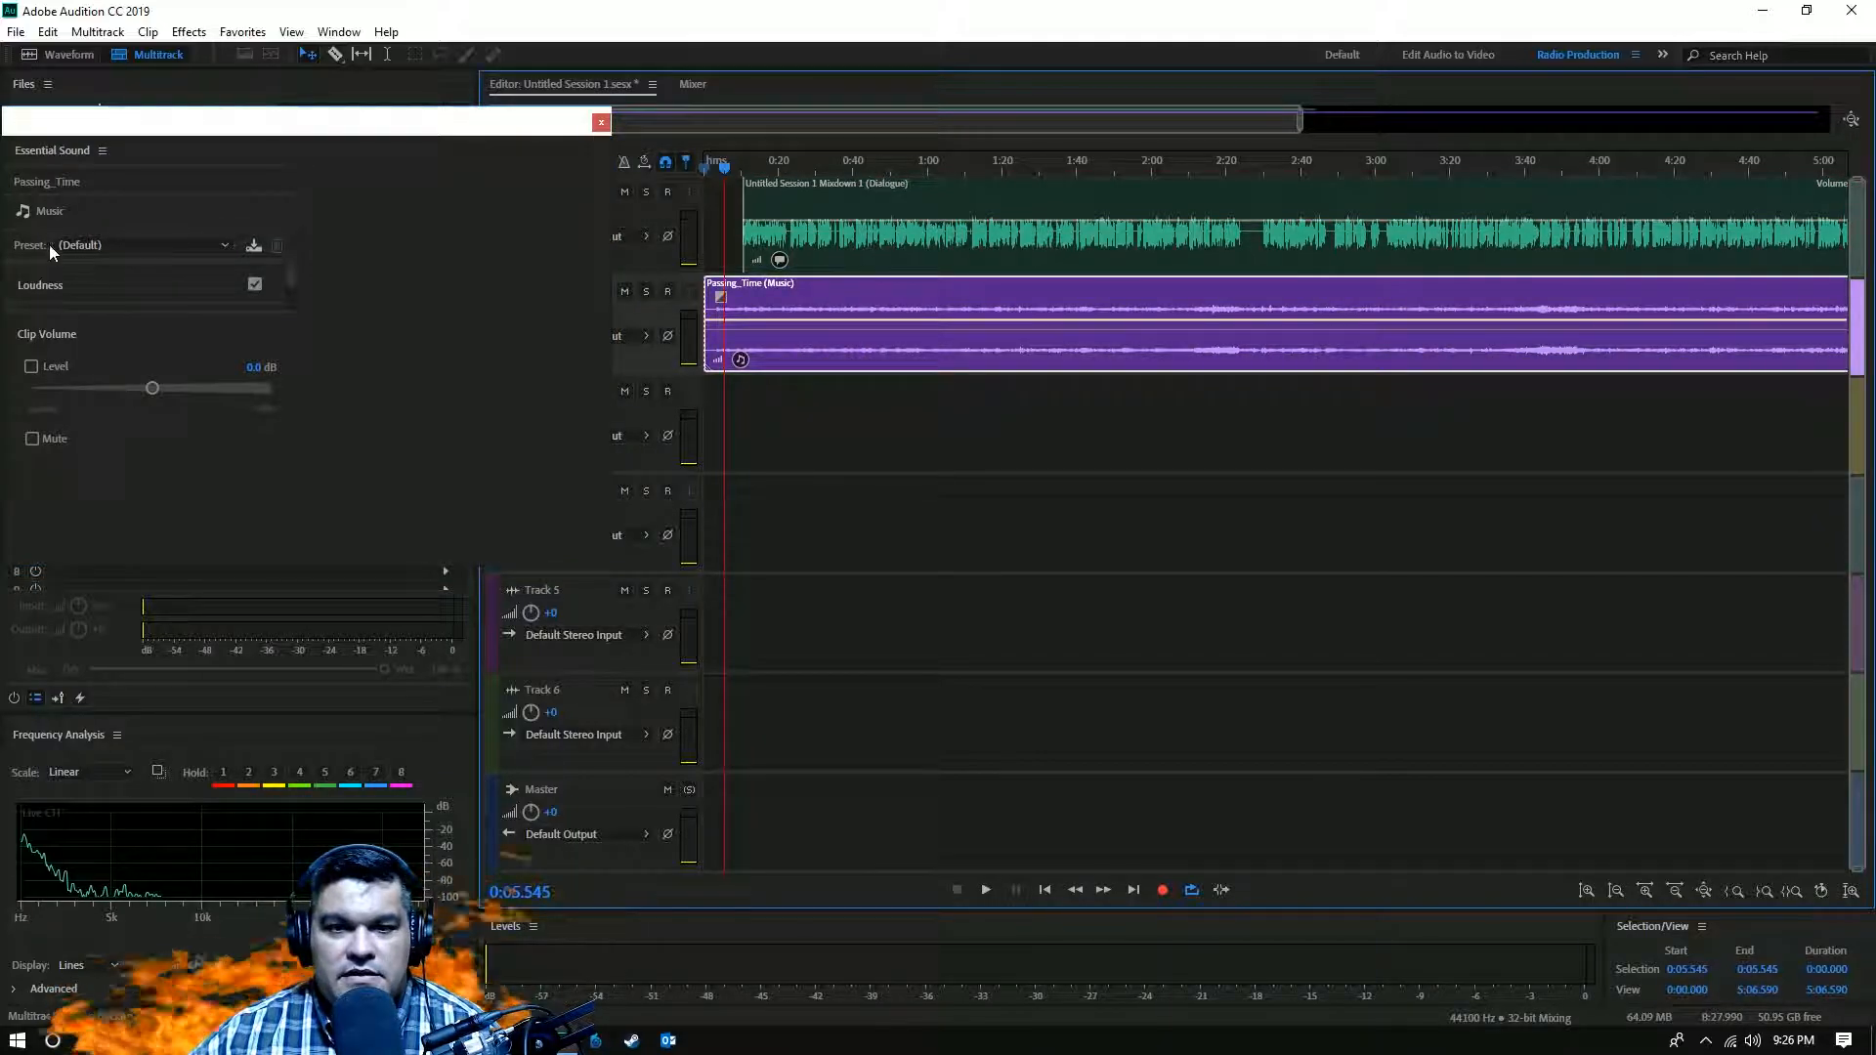
left_click(127, 220)
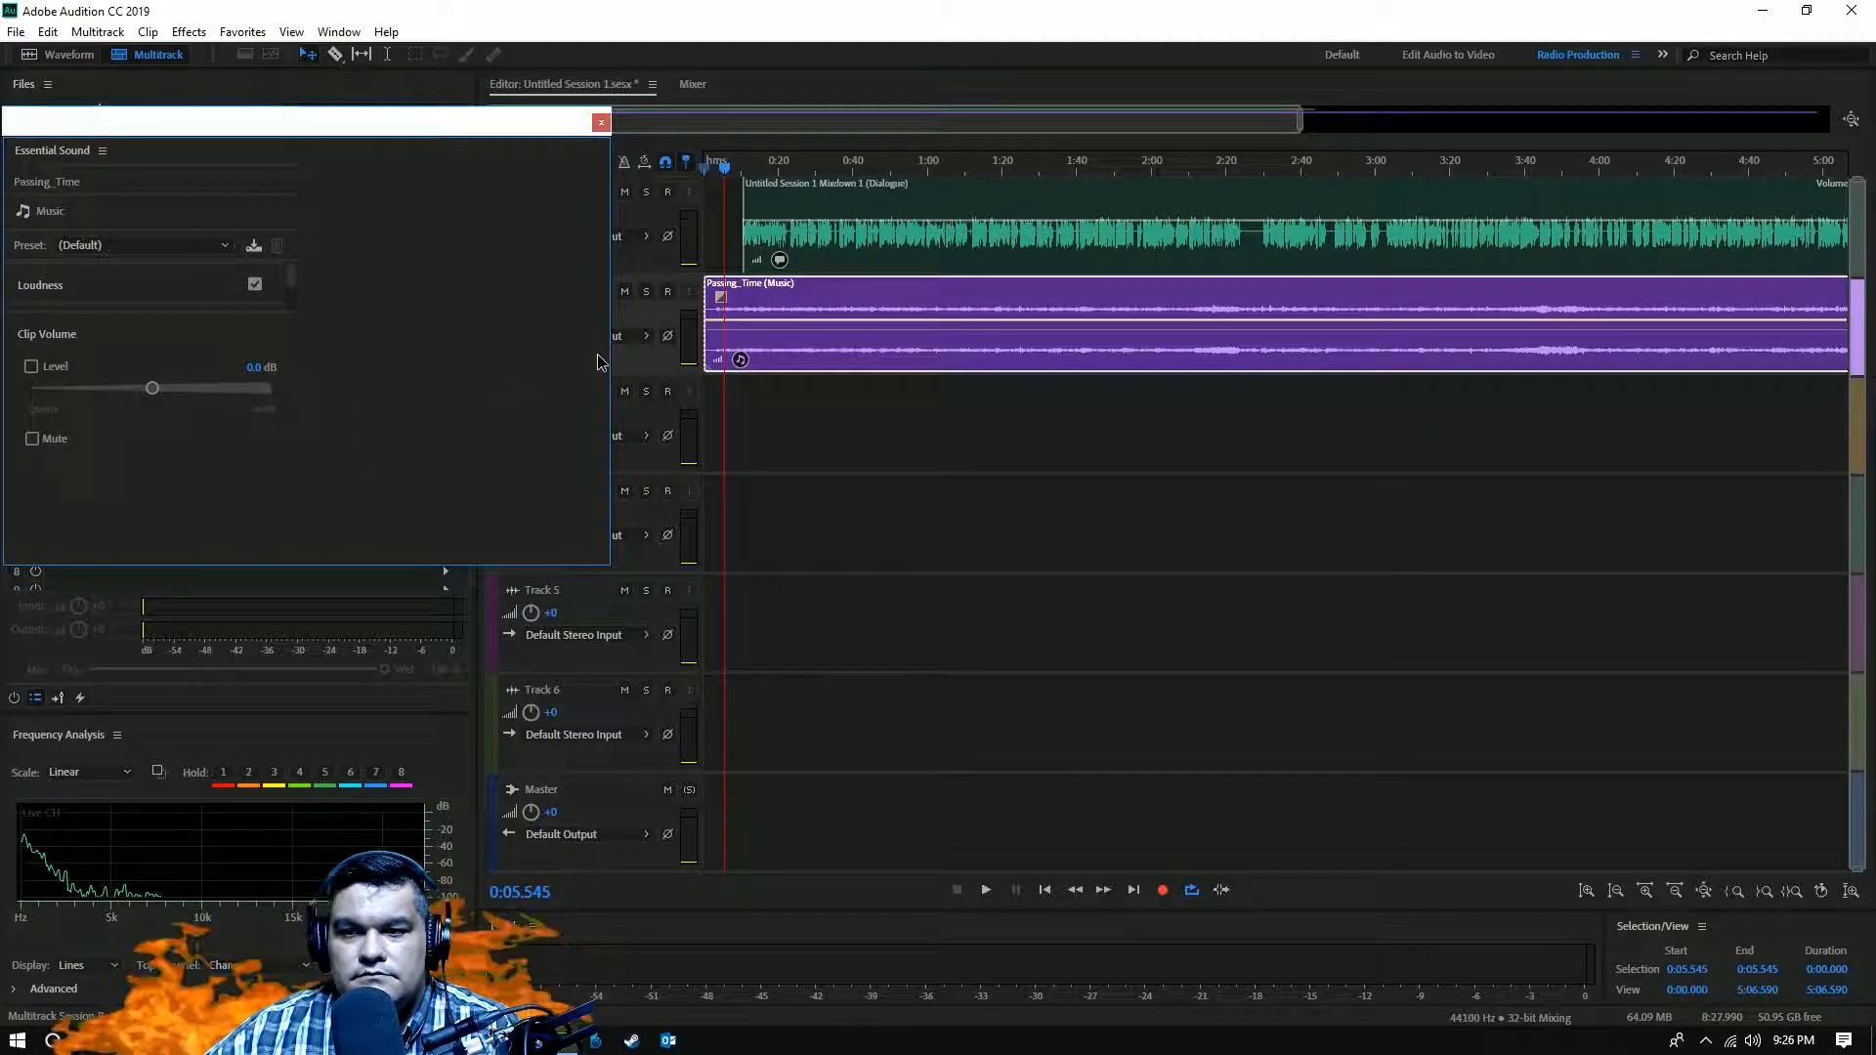
- Dock the Essential Sound panel between Files and the Effects Rack and enlarge it to expose its ducking settings
scroll(293, 282, "down", 3)
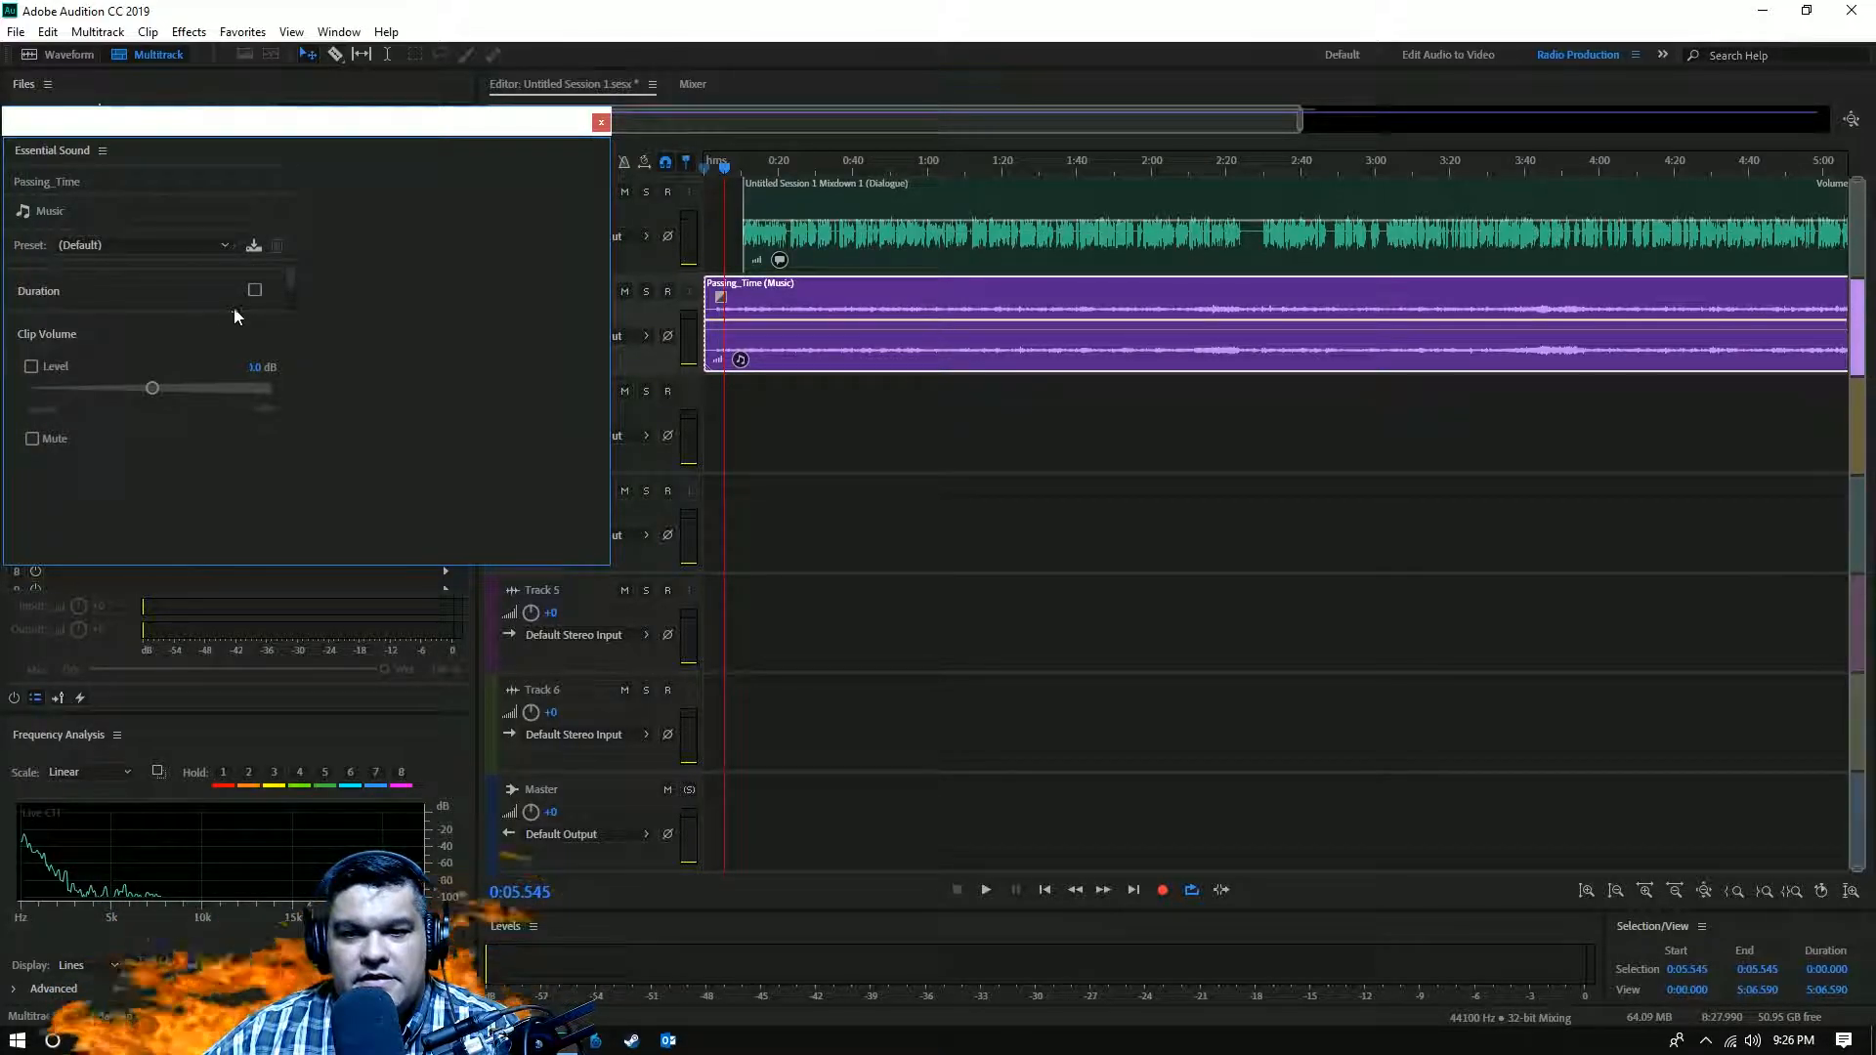
scroll(242, 289, "down", 3)
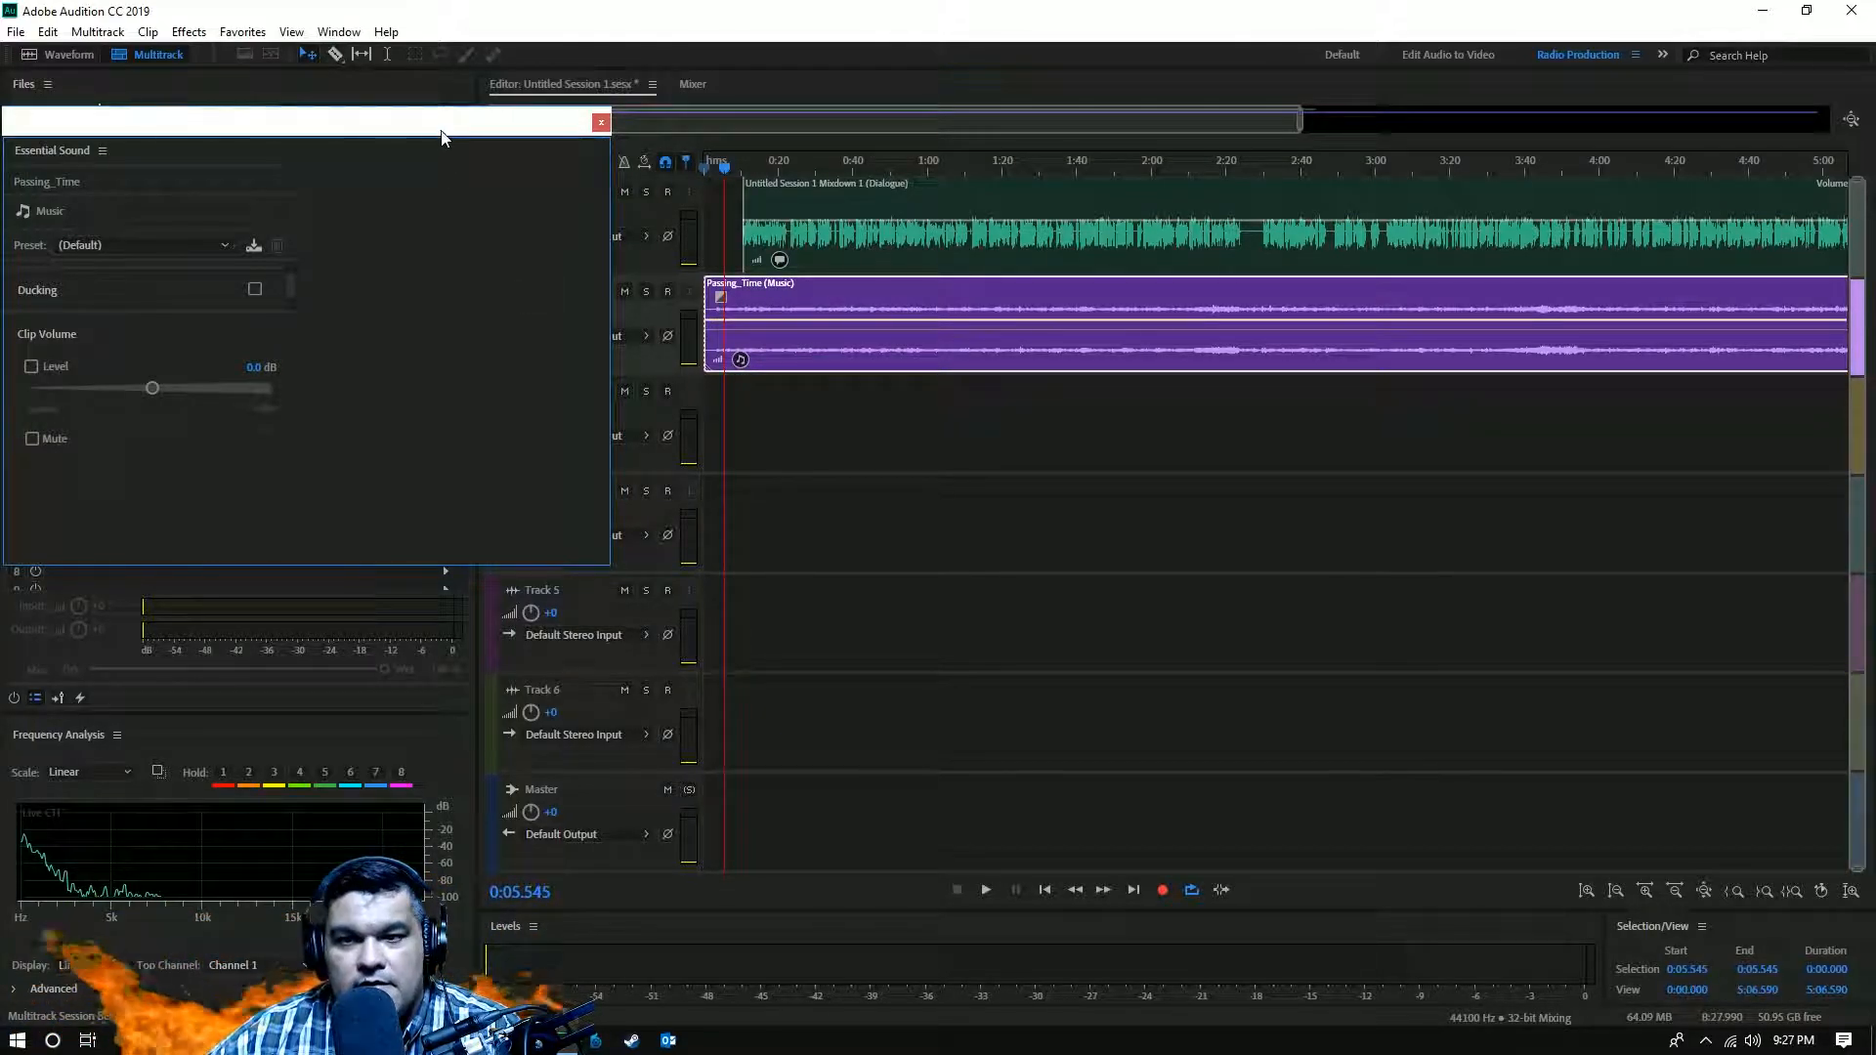
left_click_drag(427, 162, 45, 378)
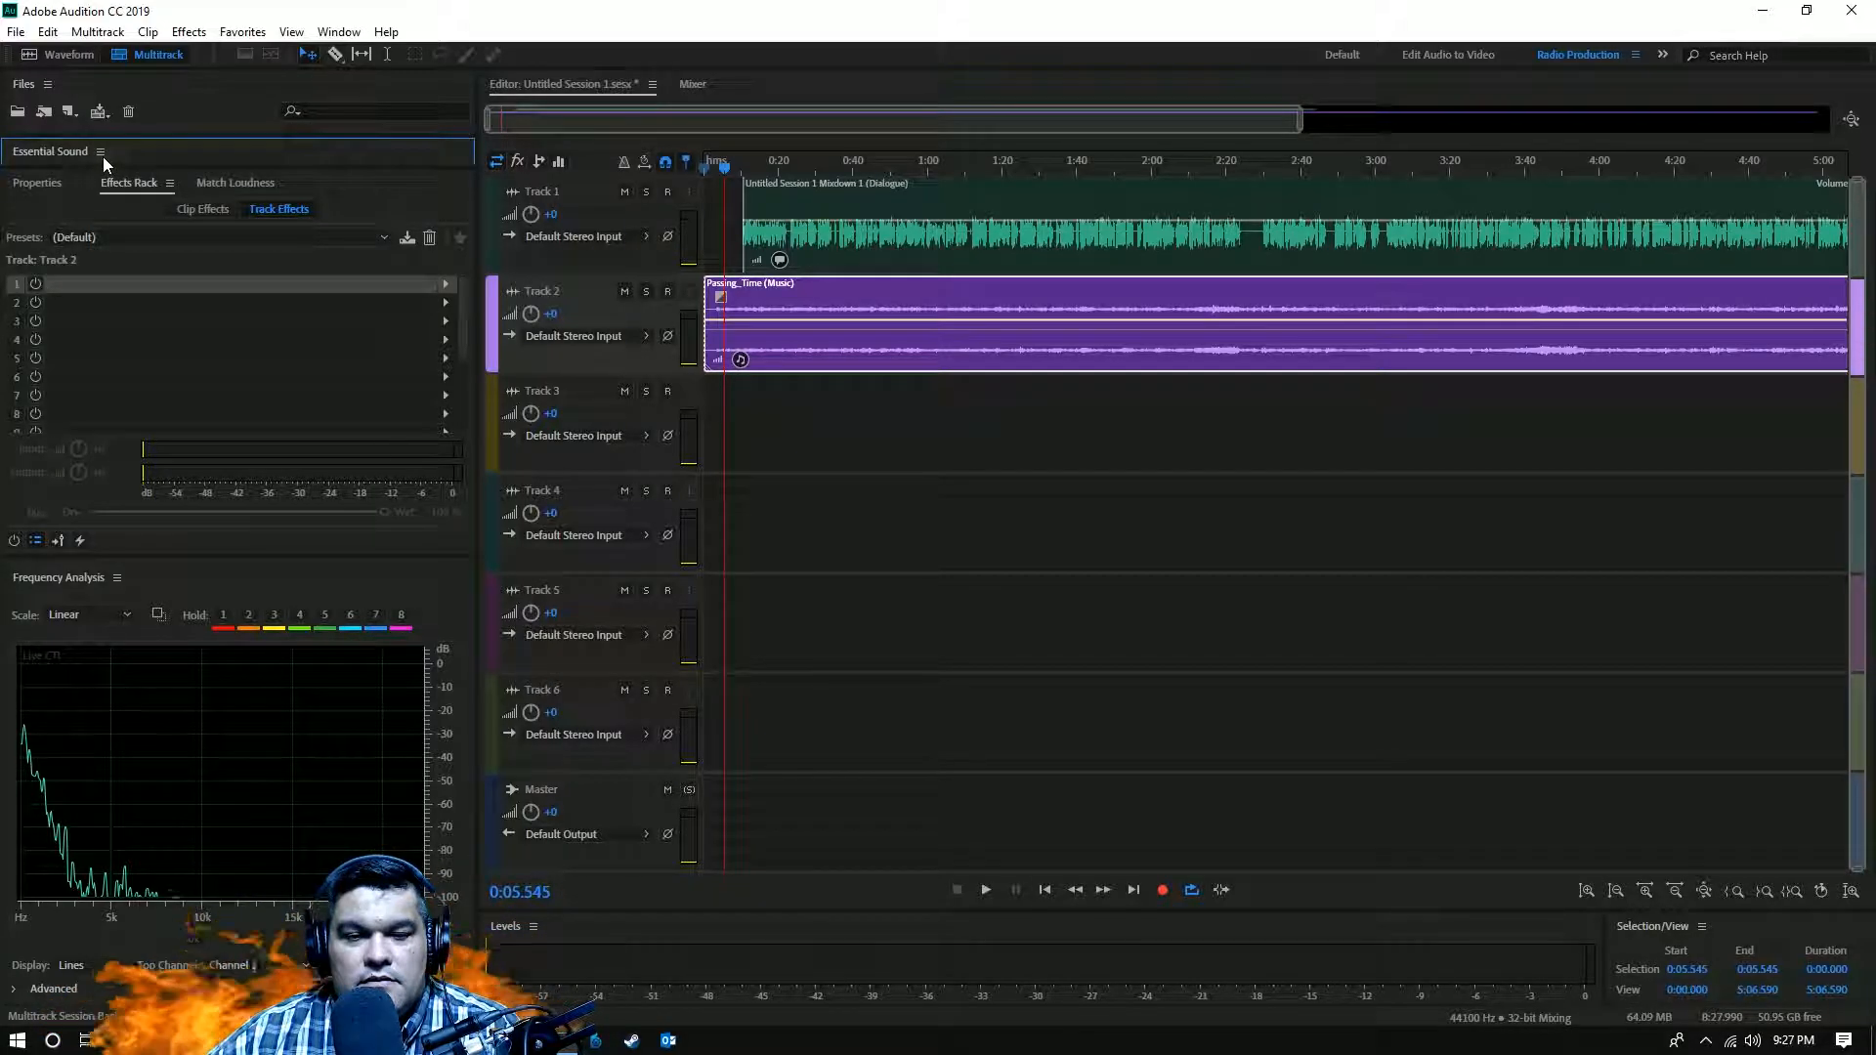
left_click_drag(128, 167, 174, 780)
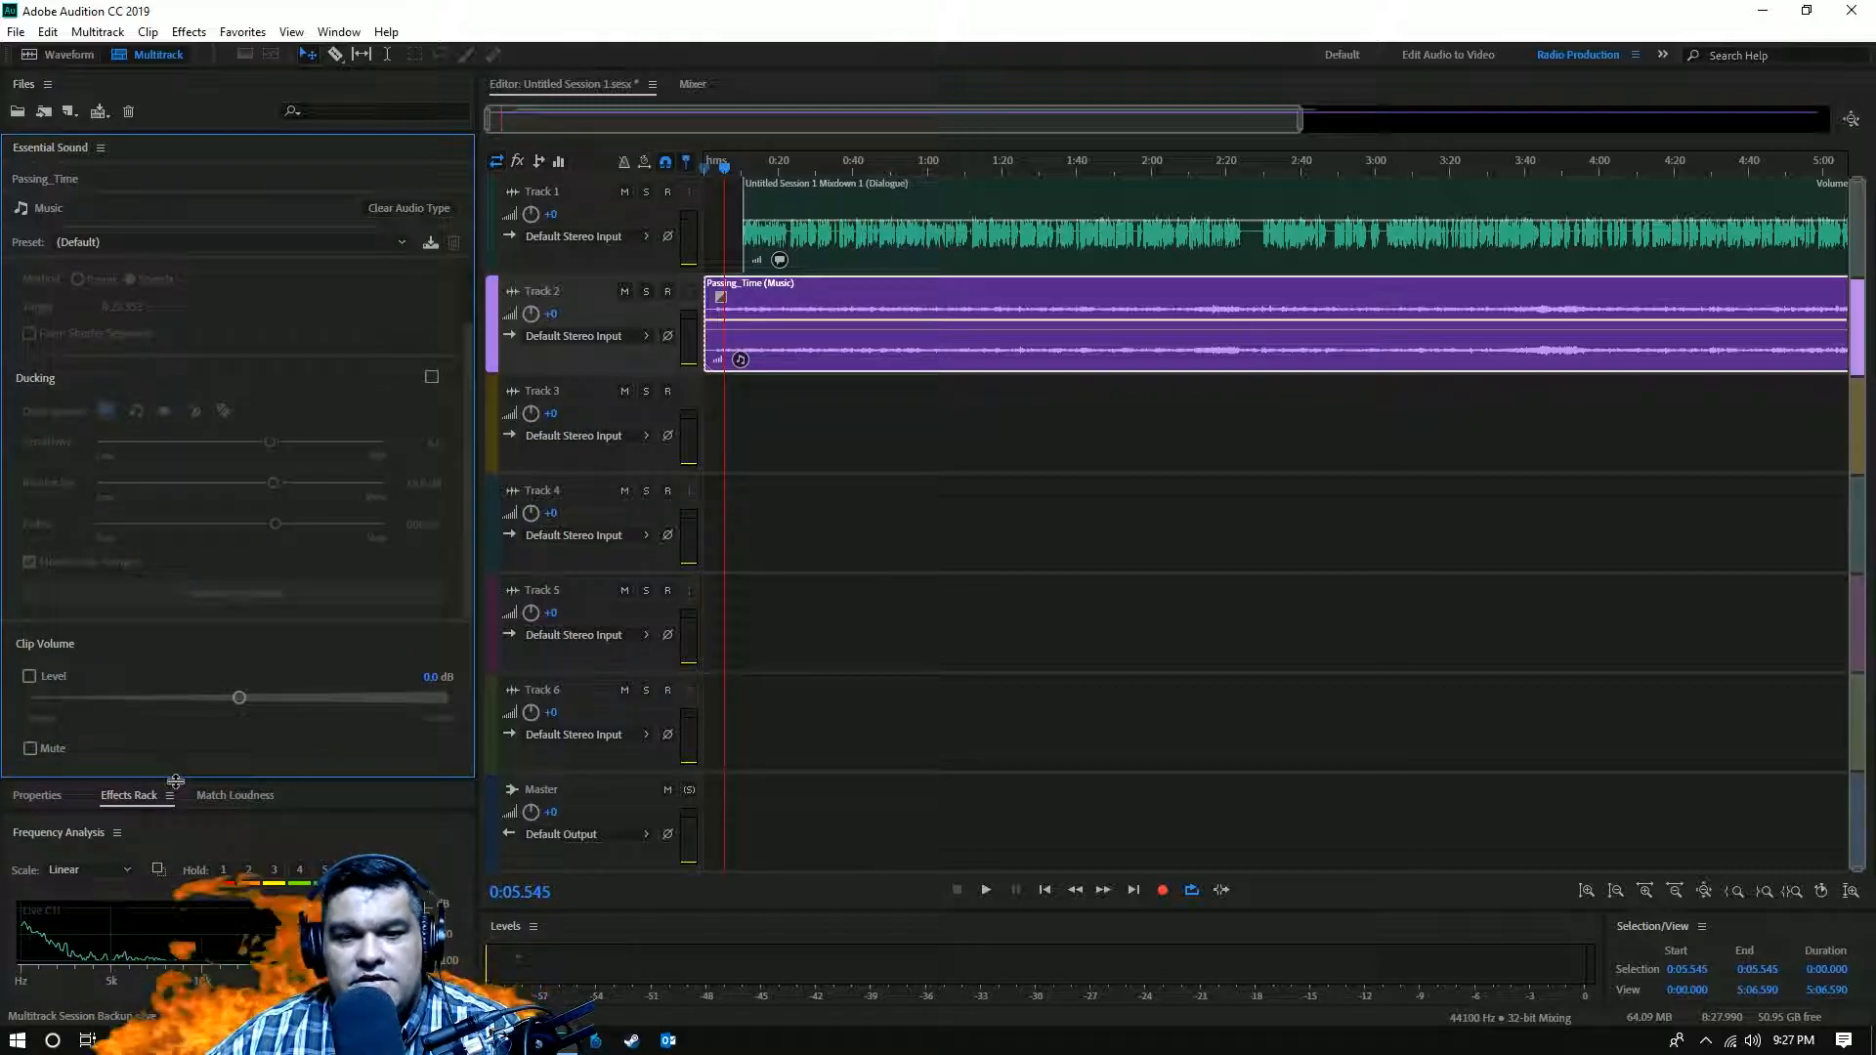
- Enable Ducking against dialogue for the Passing_Time clip, generate its volume keyframes, and shrink the Essential Sound panel
scroll(209, 406, "up", 2)
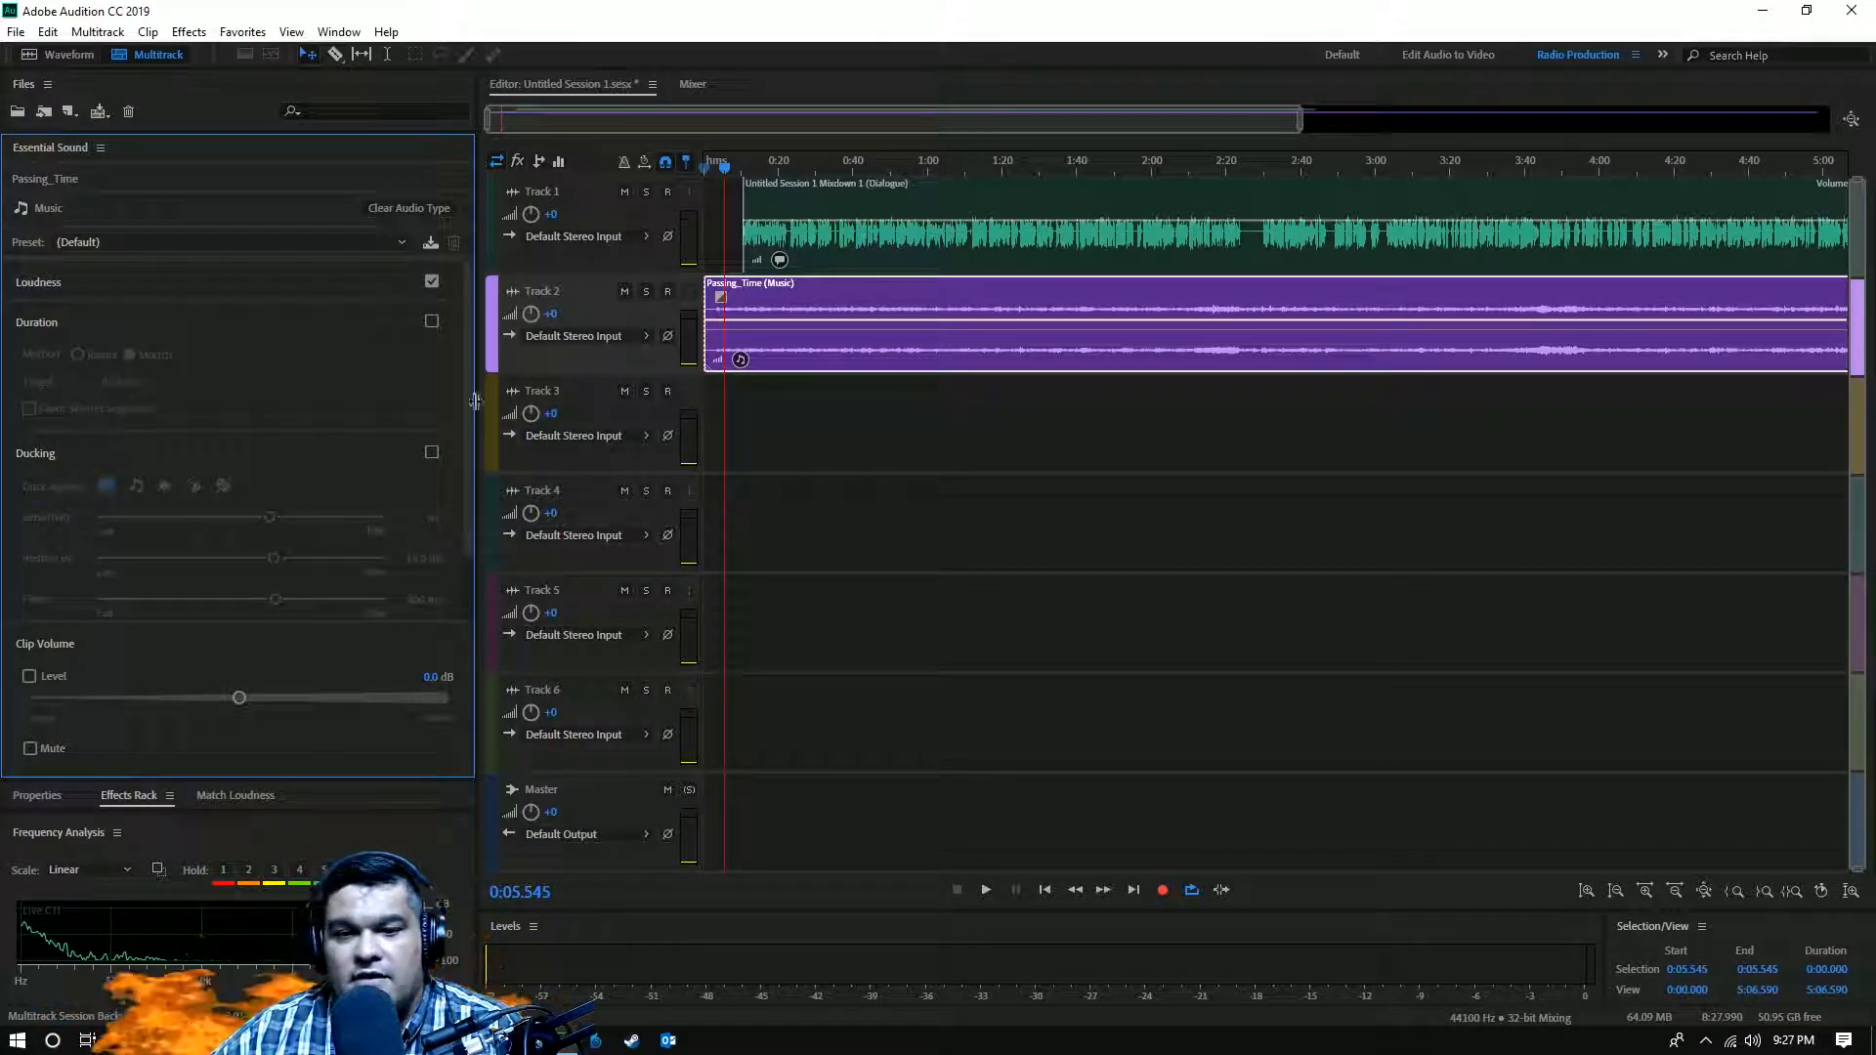
left_click(432, 452)
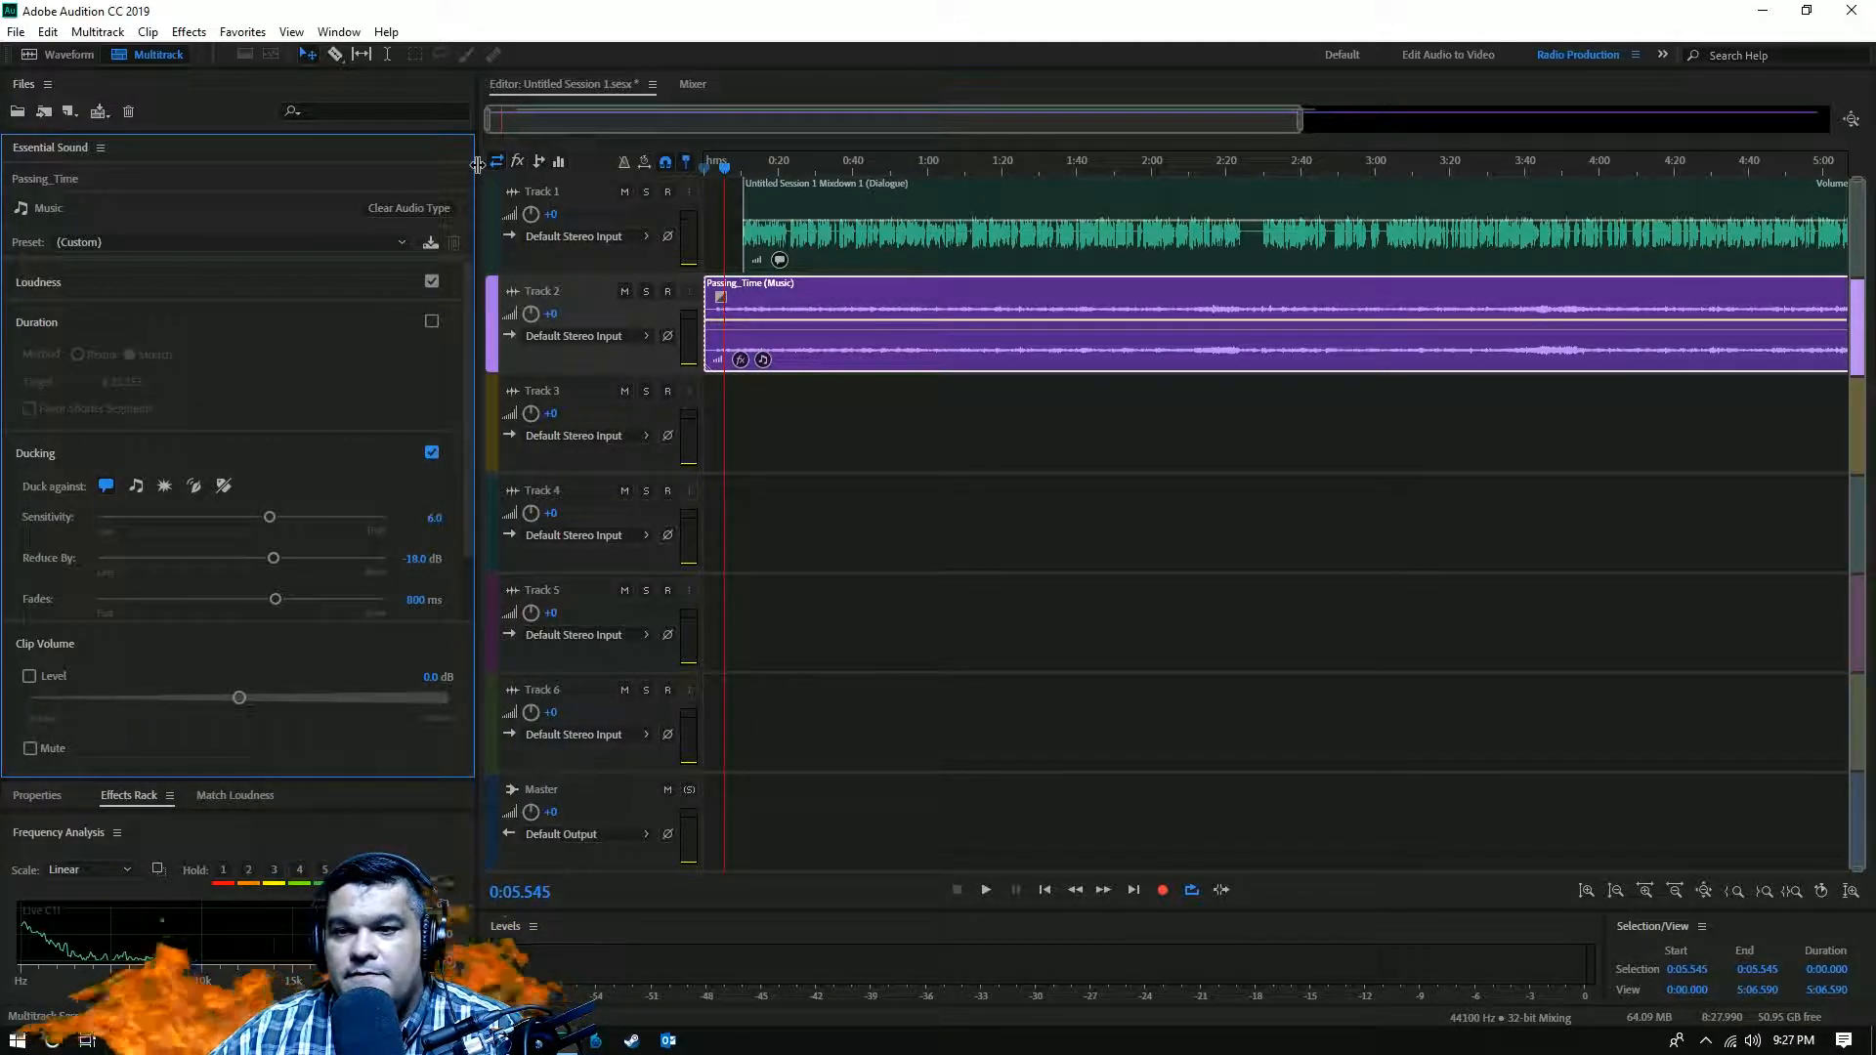
left_click_drag(189, 779, 325, 427)
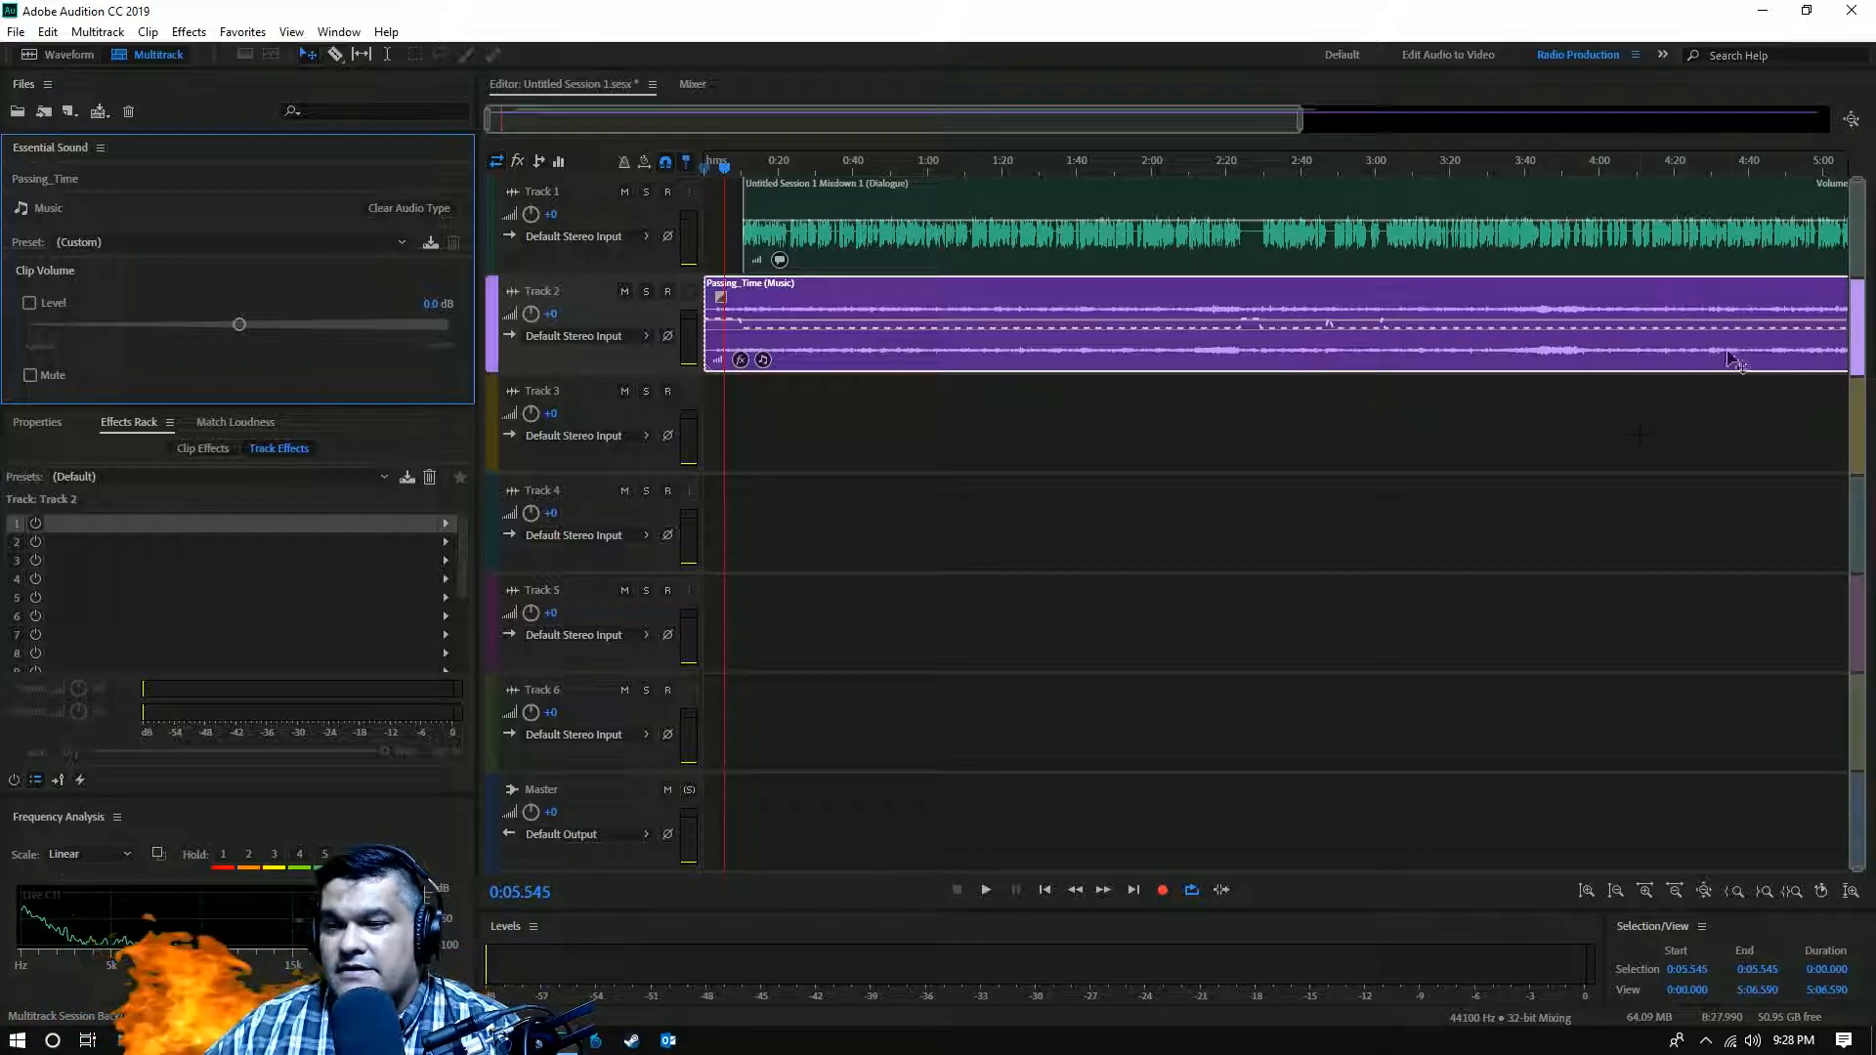
- Split the Passing_Time clip at about 5:40, after the voice ends, and delete the remaining music
left_click_drag(1301, 125, 1495, 126)
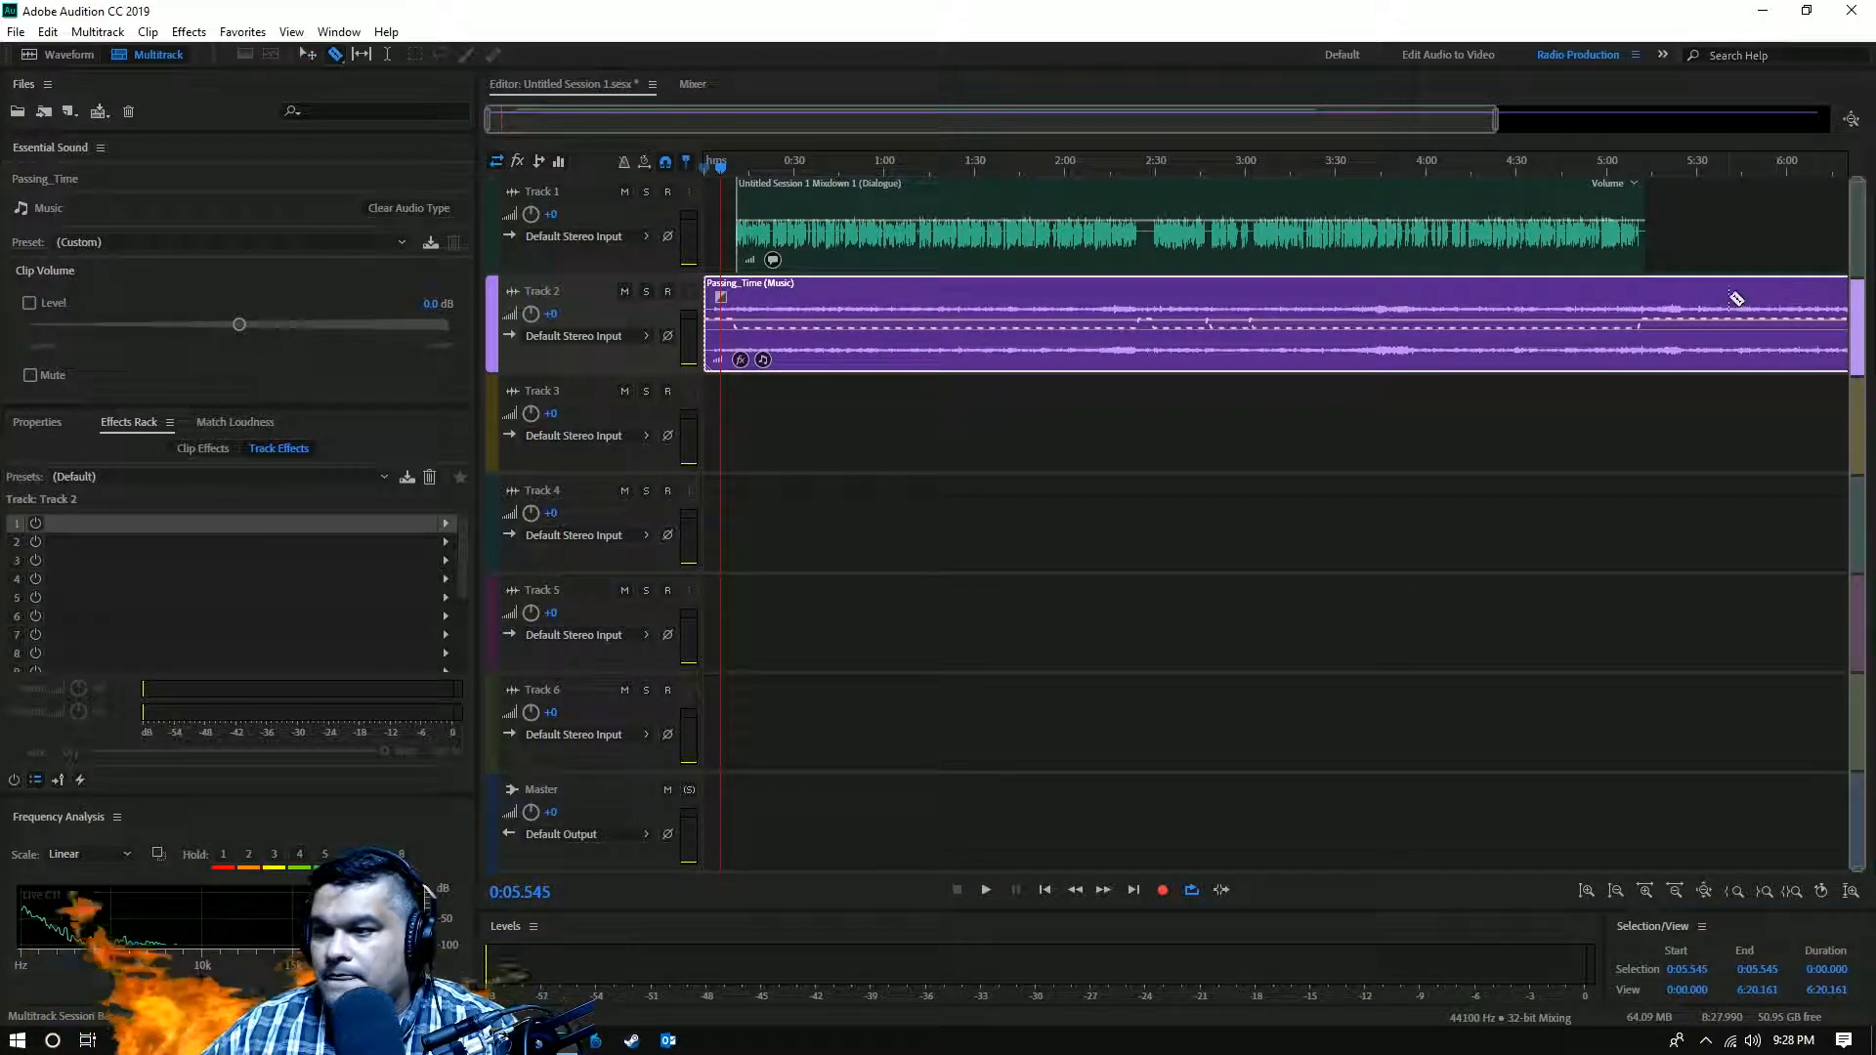
right_click(1753, 328)
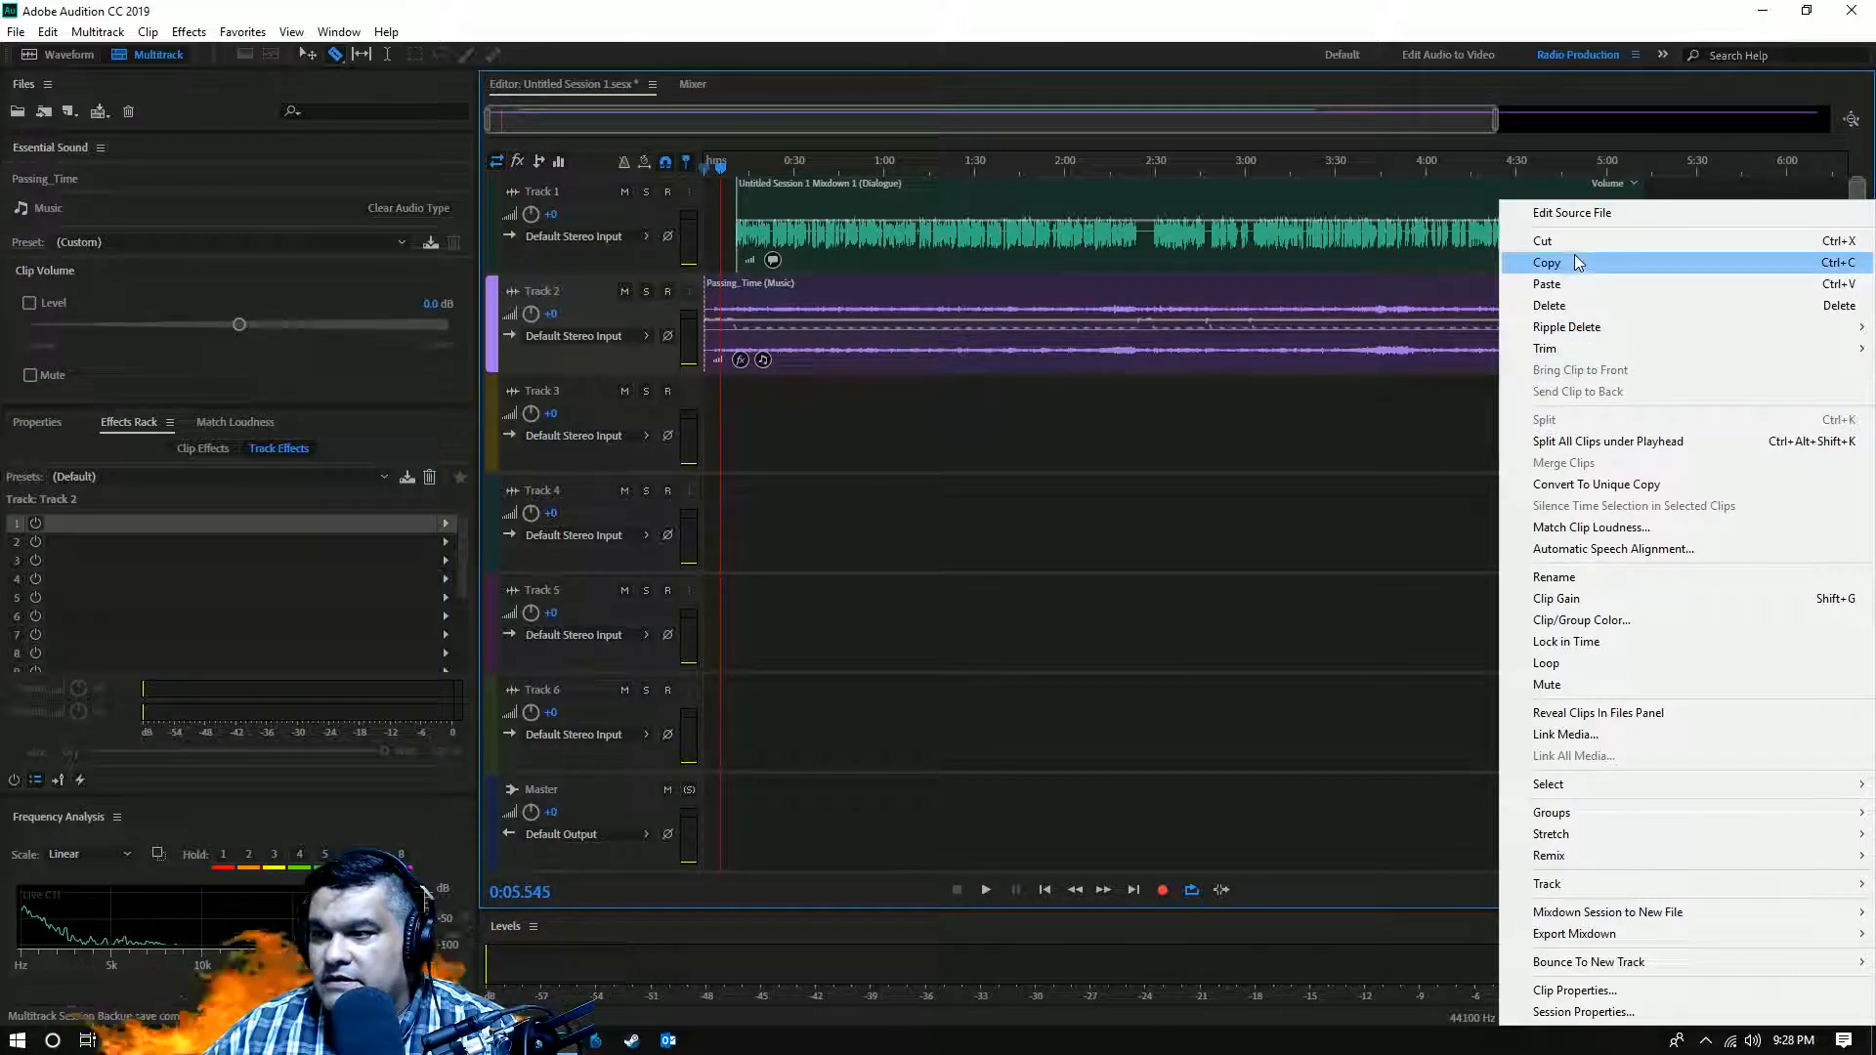
left_click(1557, 308)
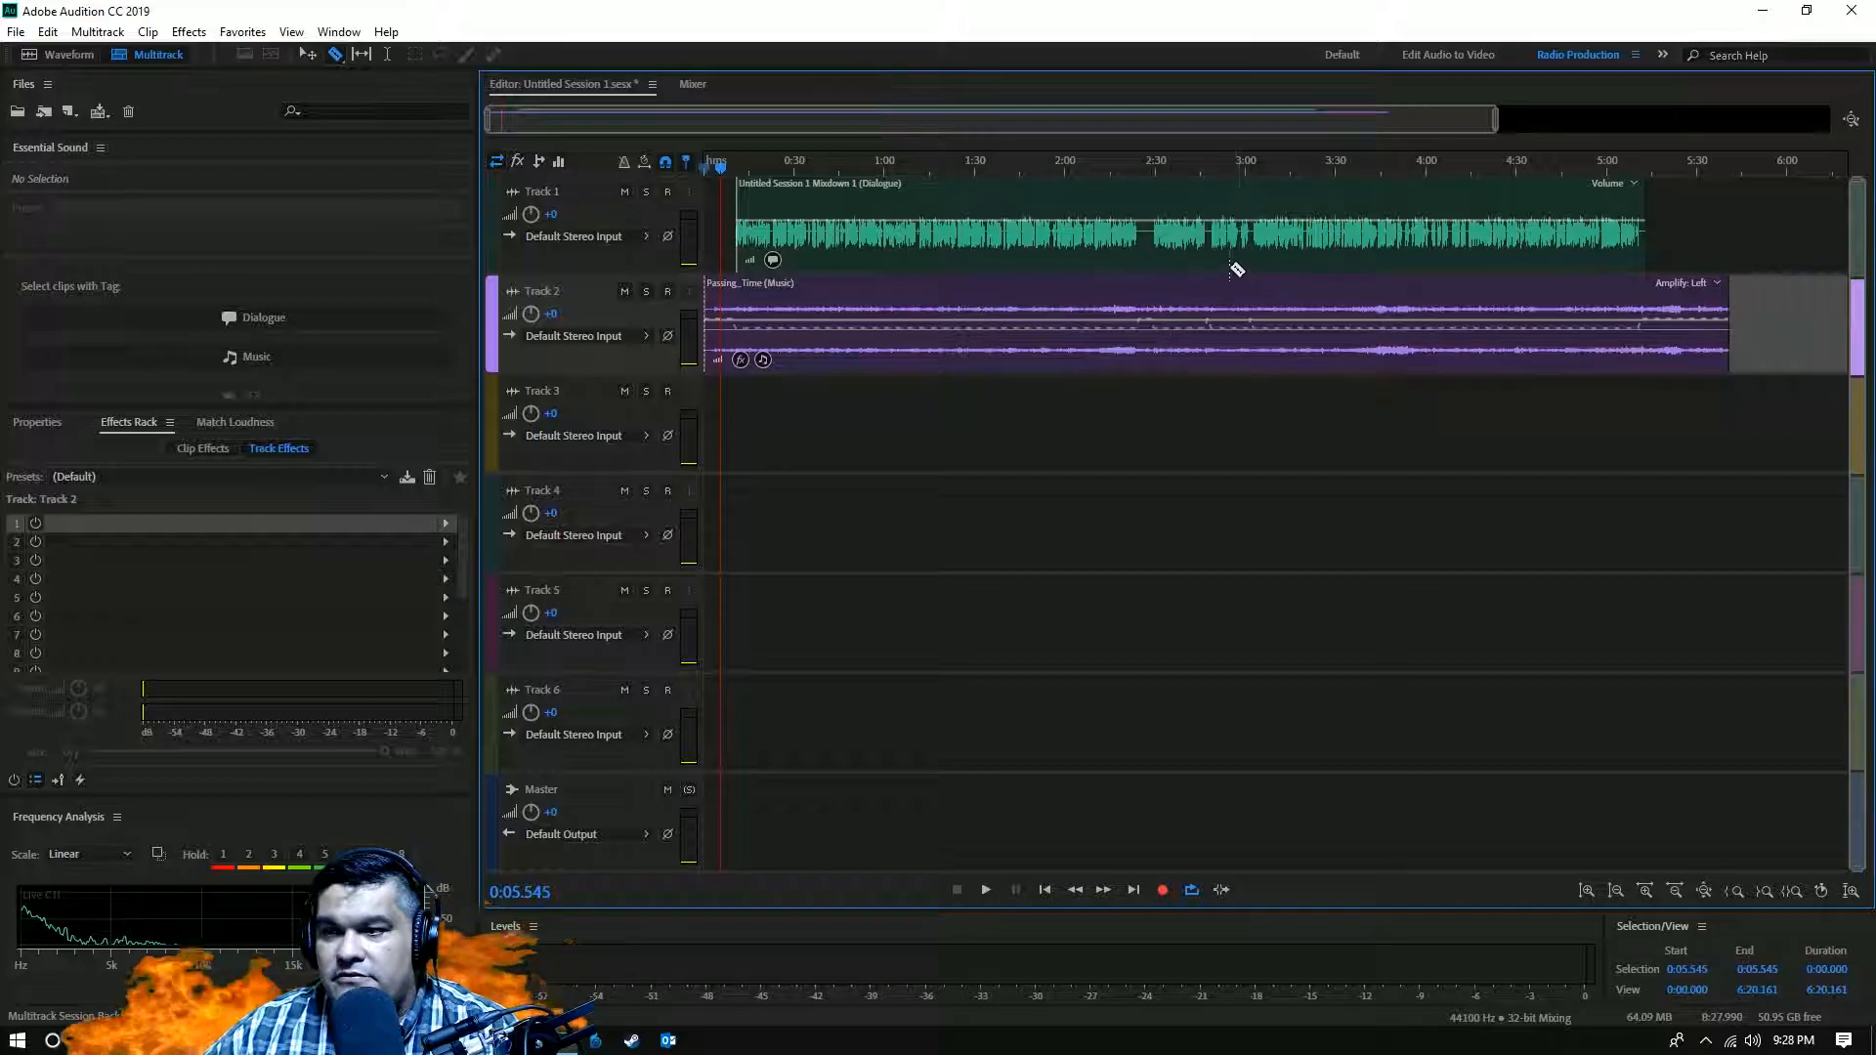
left_click(307, 53)
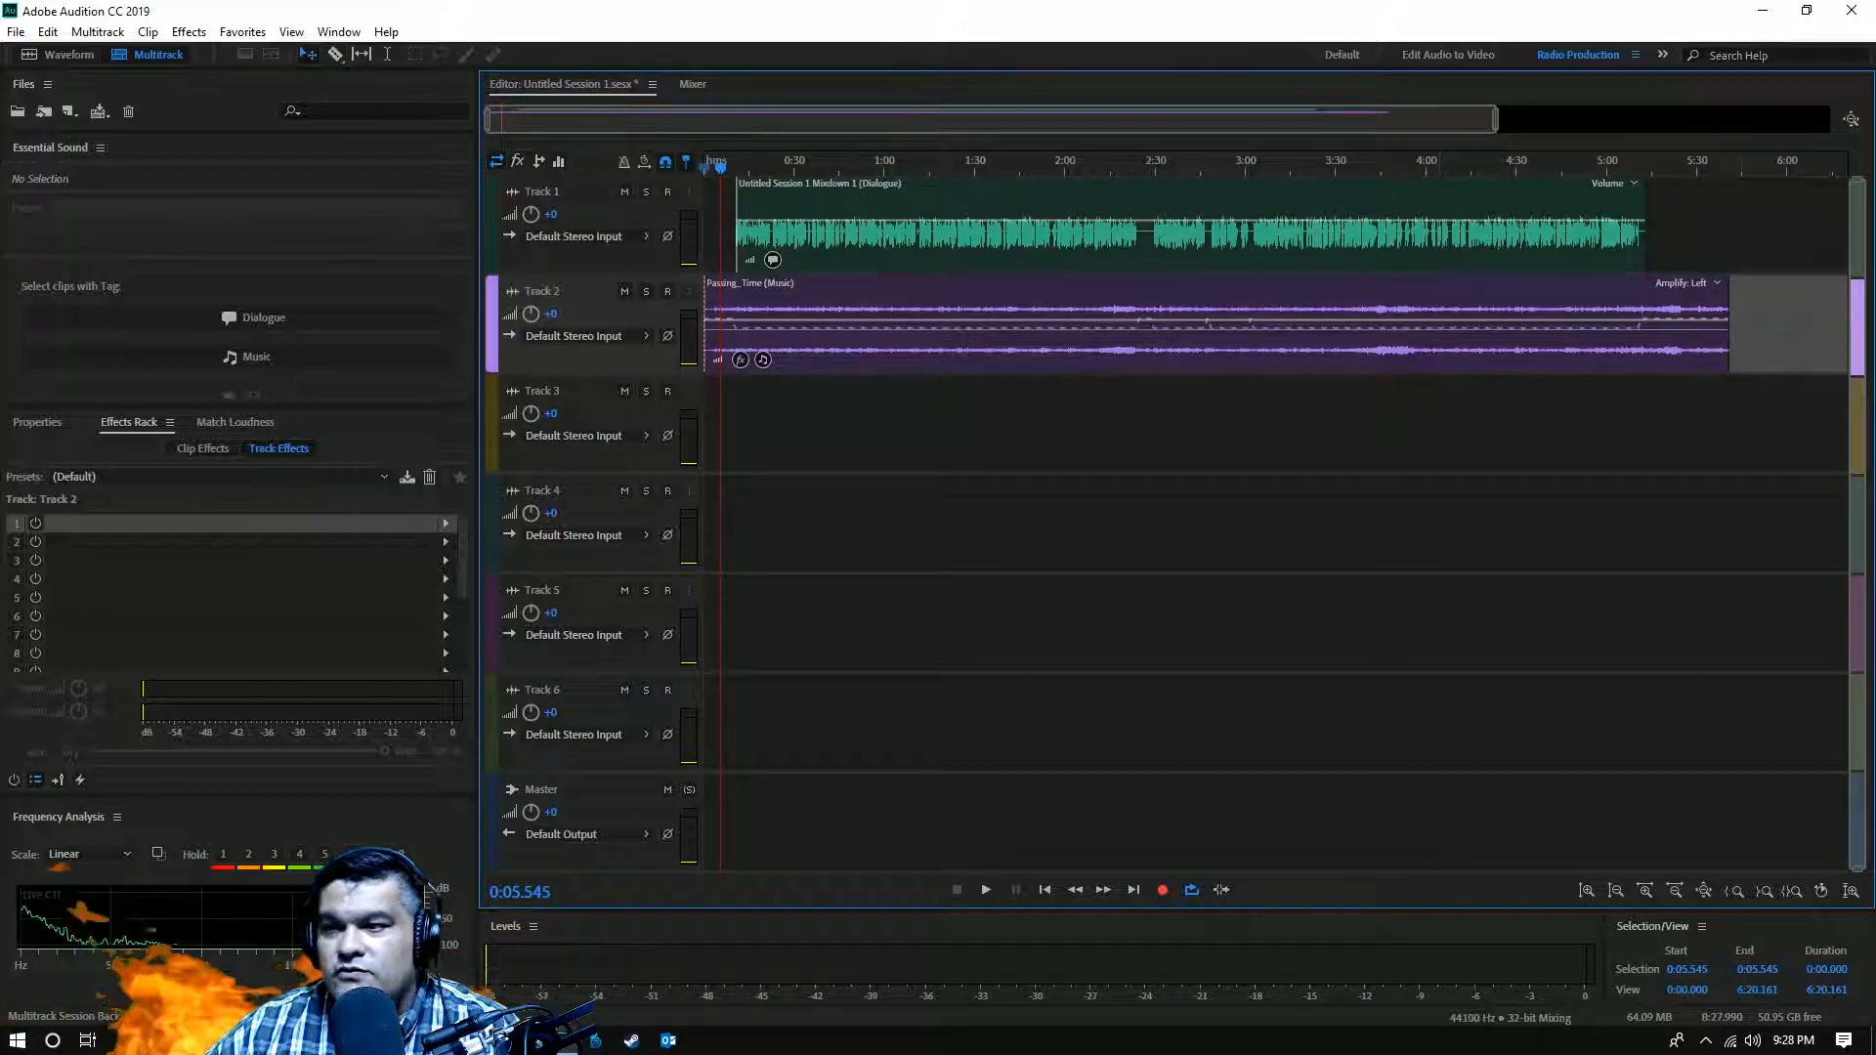
- Add a fade-out over about the last 19 s of the music clip and a fade-in of about 8 s on the voice clip
left_click(1644, 311)
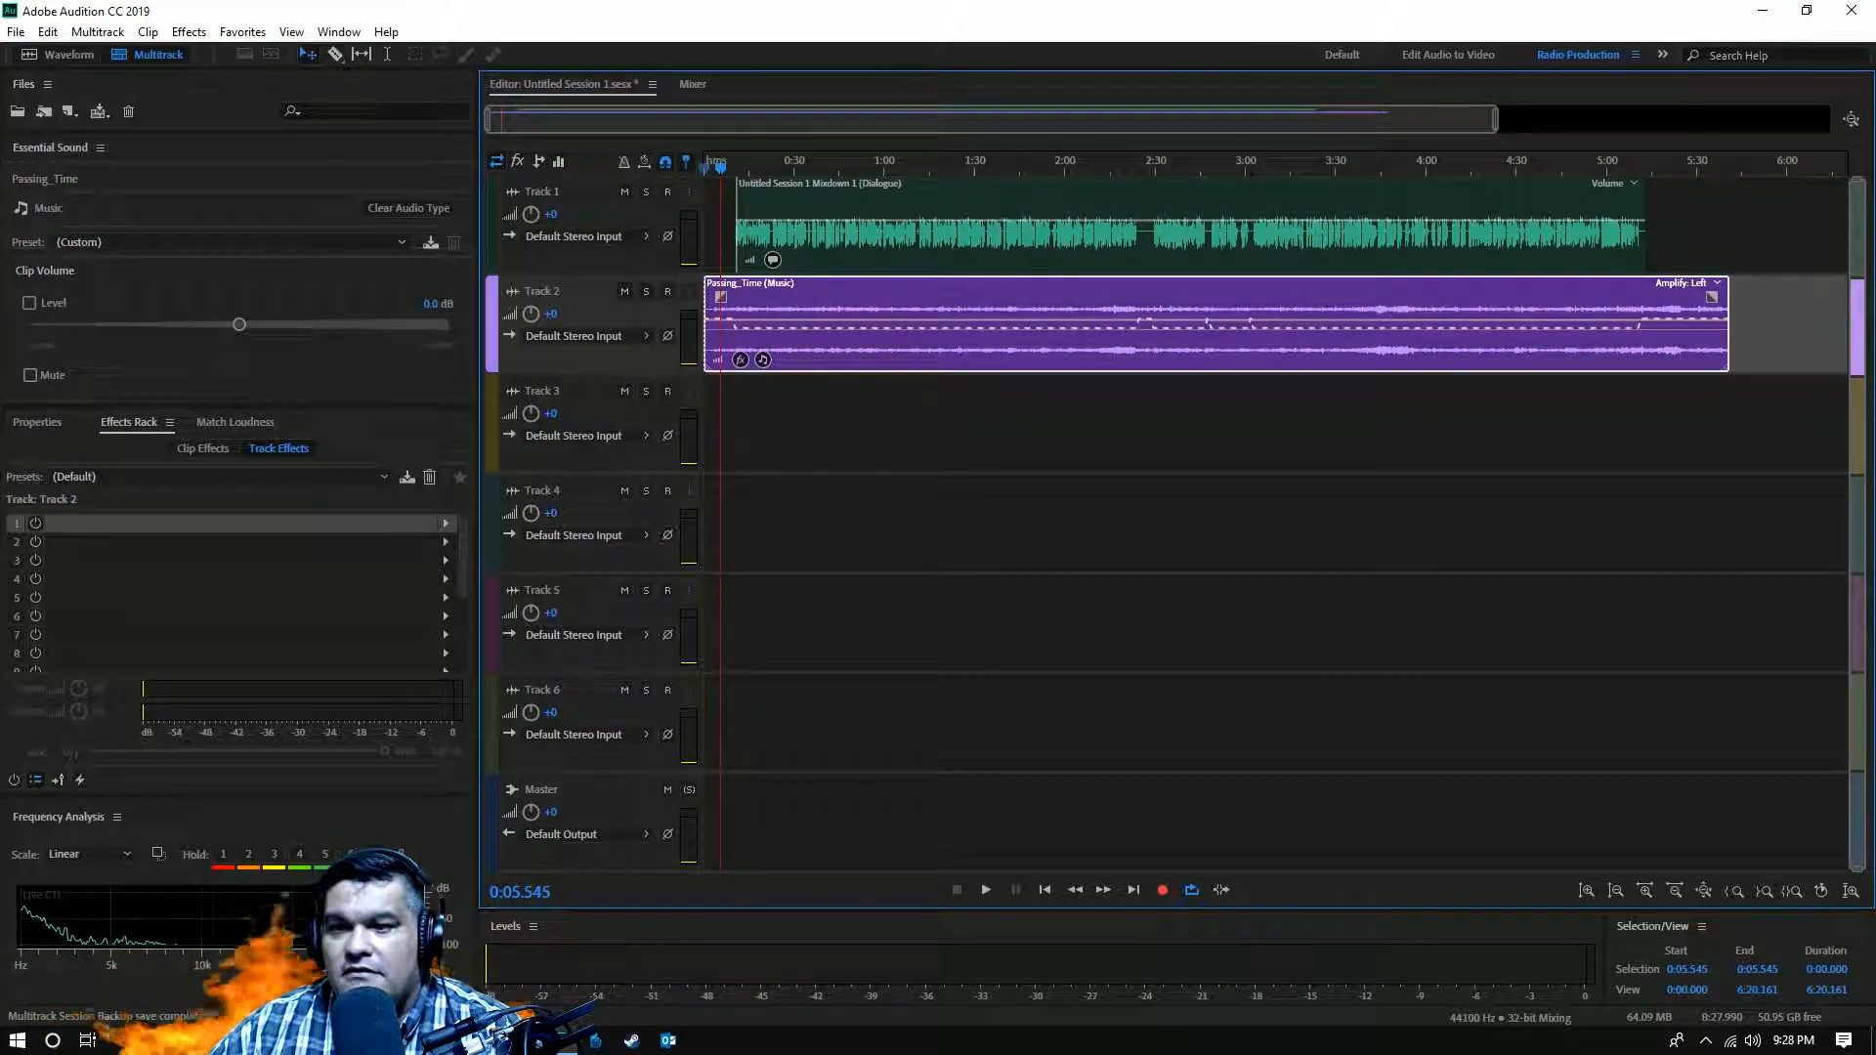
mouse_move(1711, 298)
left_mouse_down()
mouse_move(1647, 309)
mouse_move(1655, 343)
left_mouse_up()
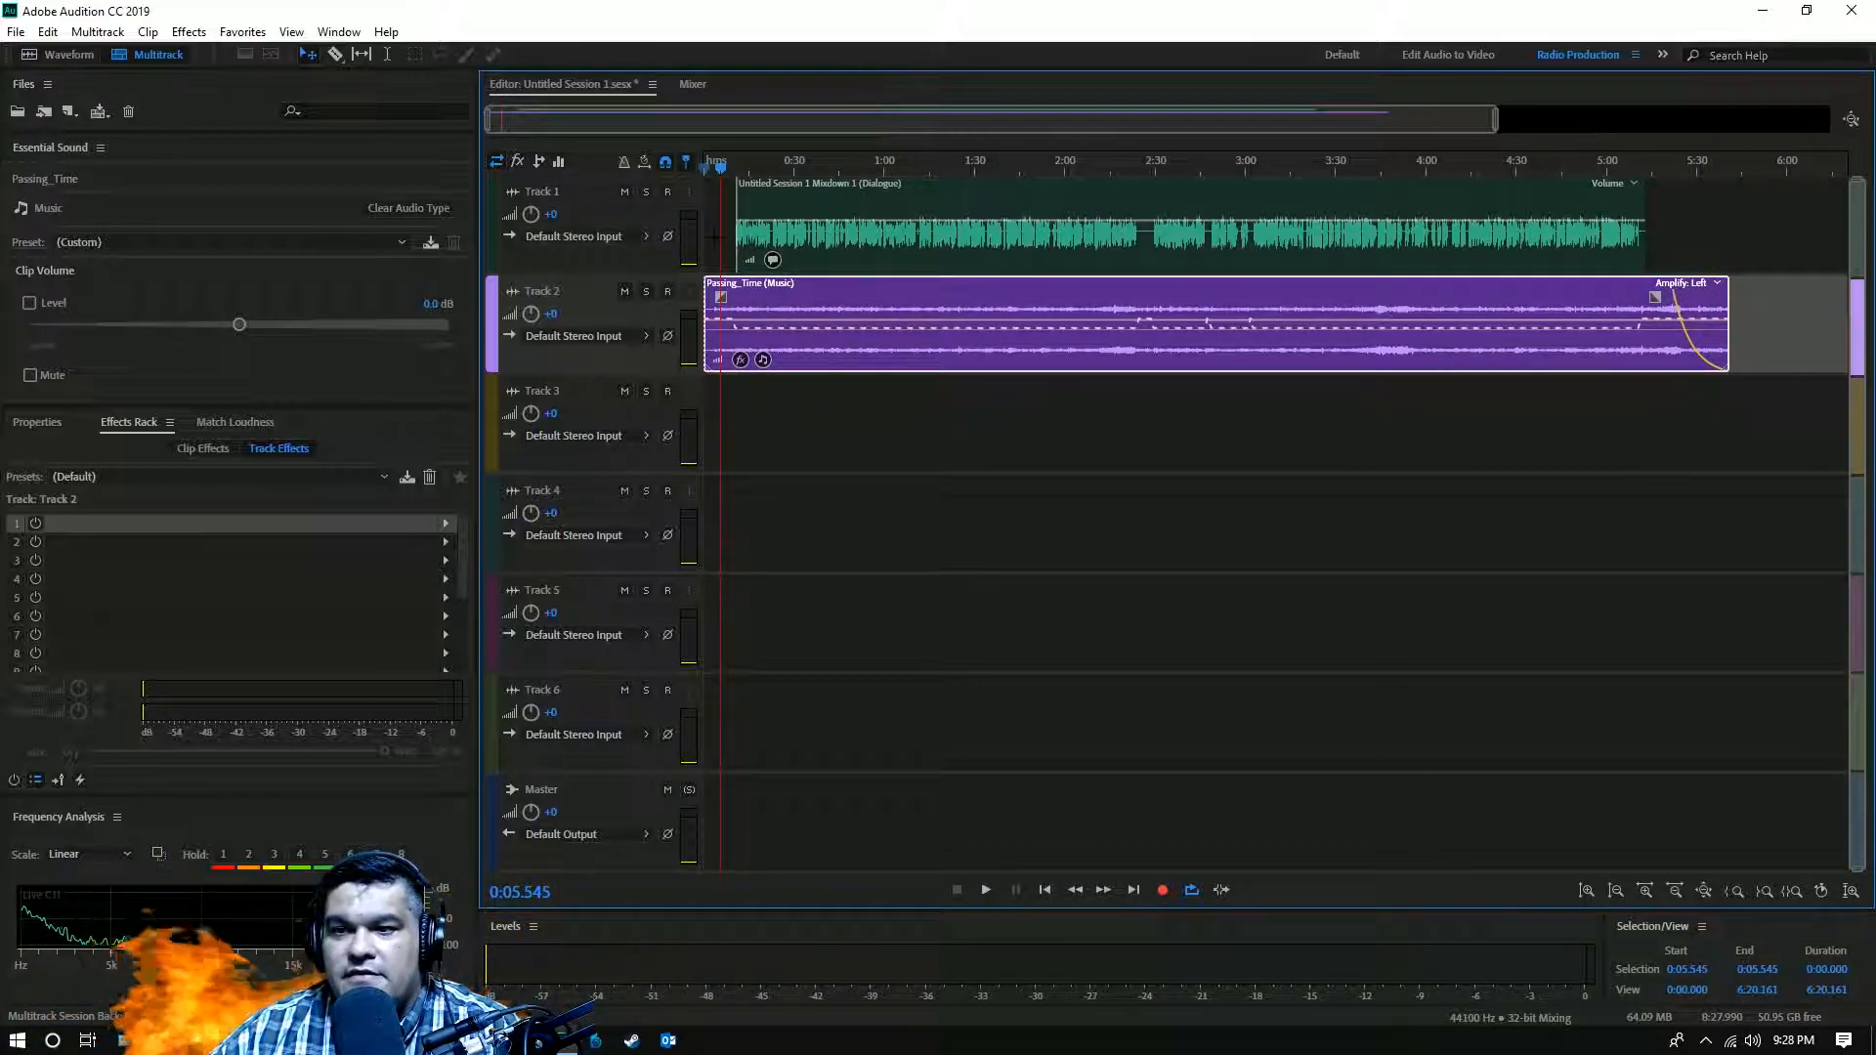
left_click(755, 210)
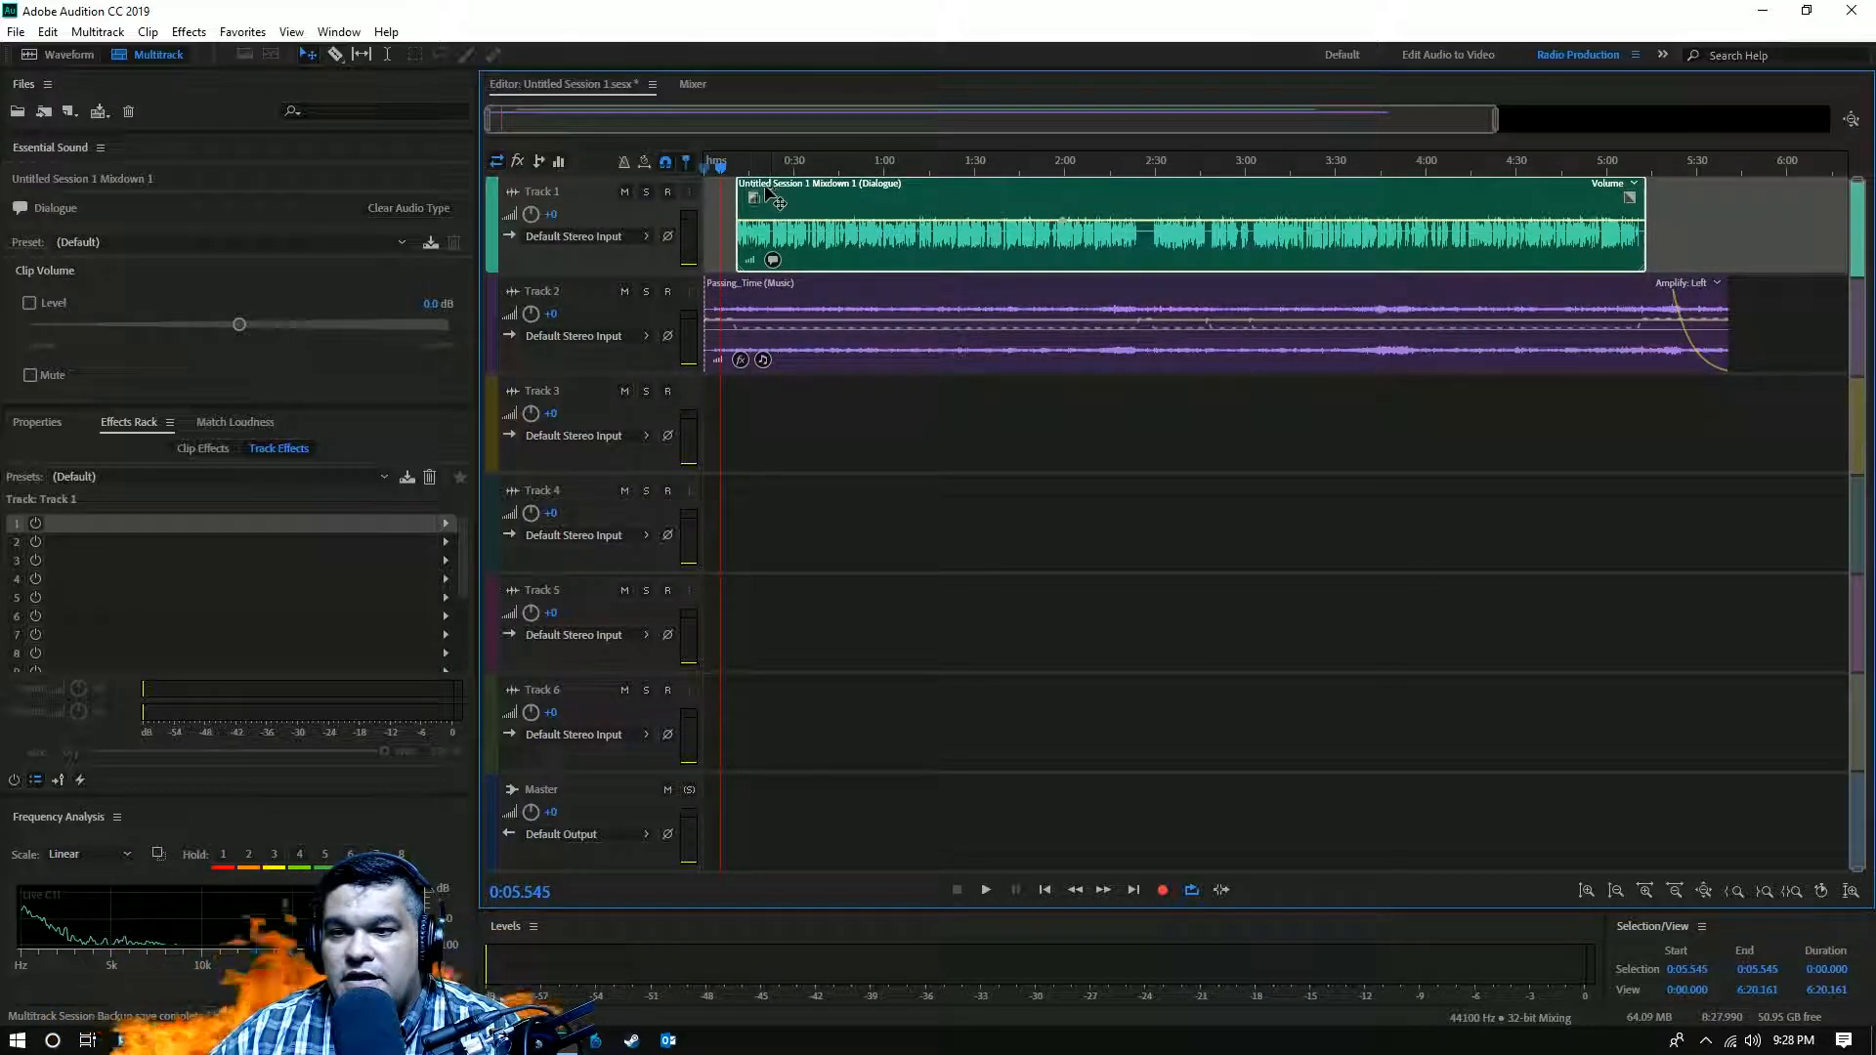
mouse_move(758, 196)
left_mouse_down()
mouse_move(766, 219)
mouse_move(779, 197)
left_mouse_up()
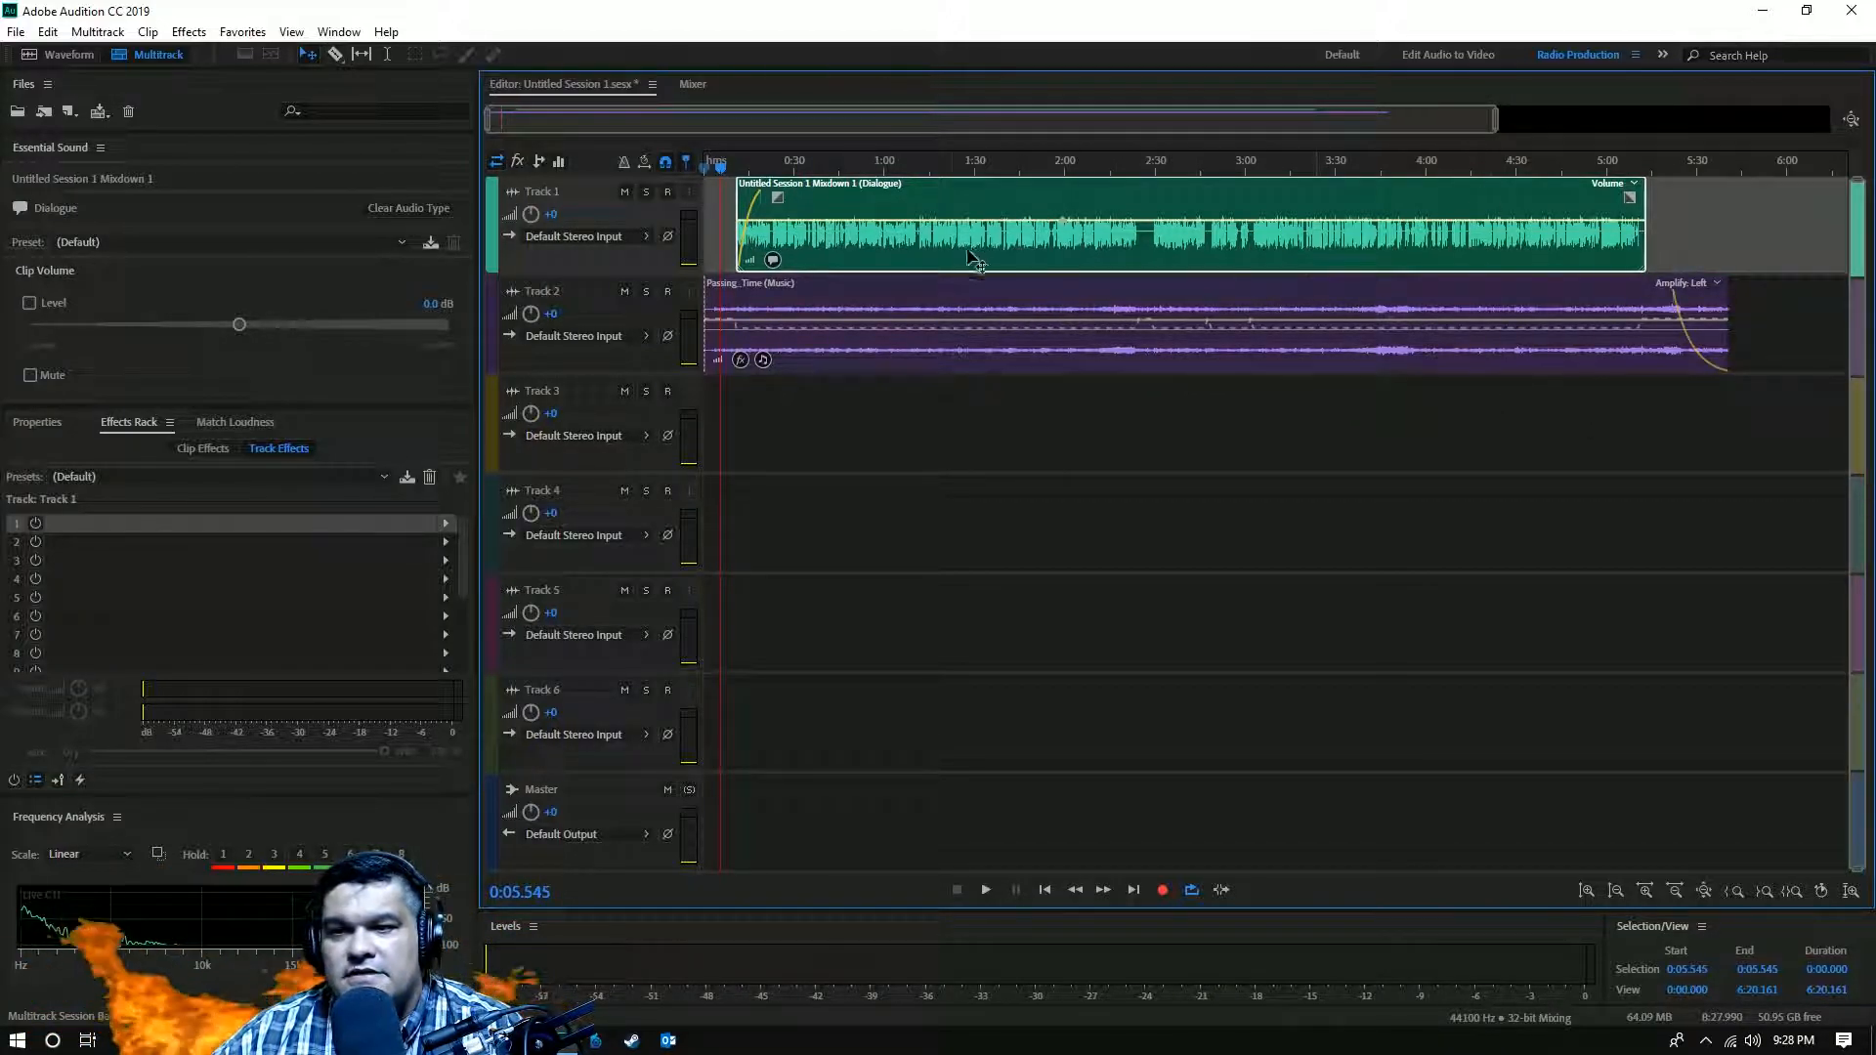
- Play the mix from about 0:05 to check the music intro and the voice fade-in
left_click(720, 167)
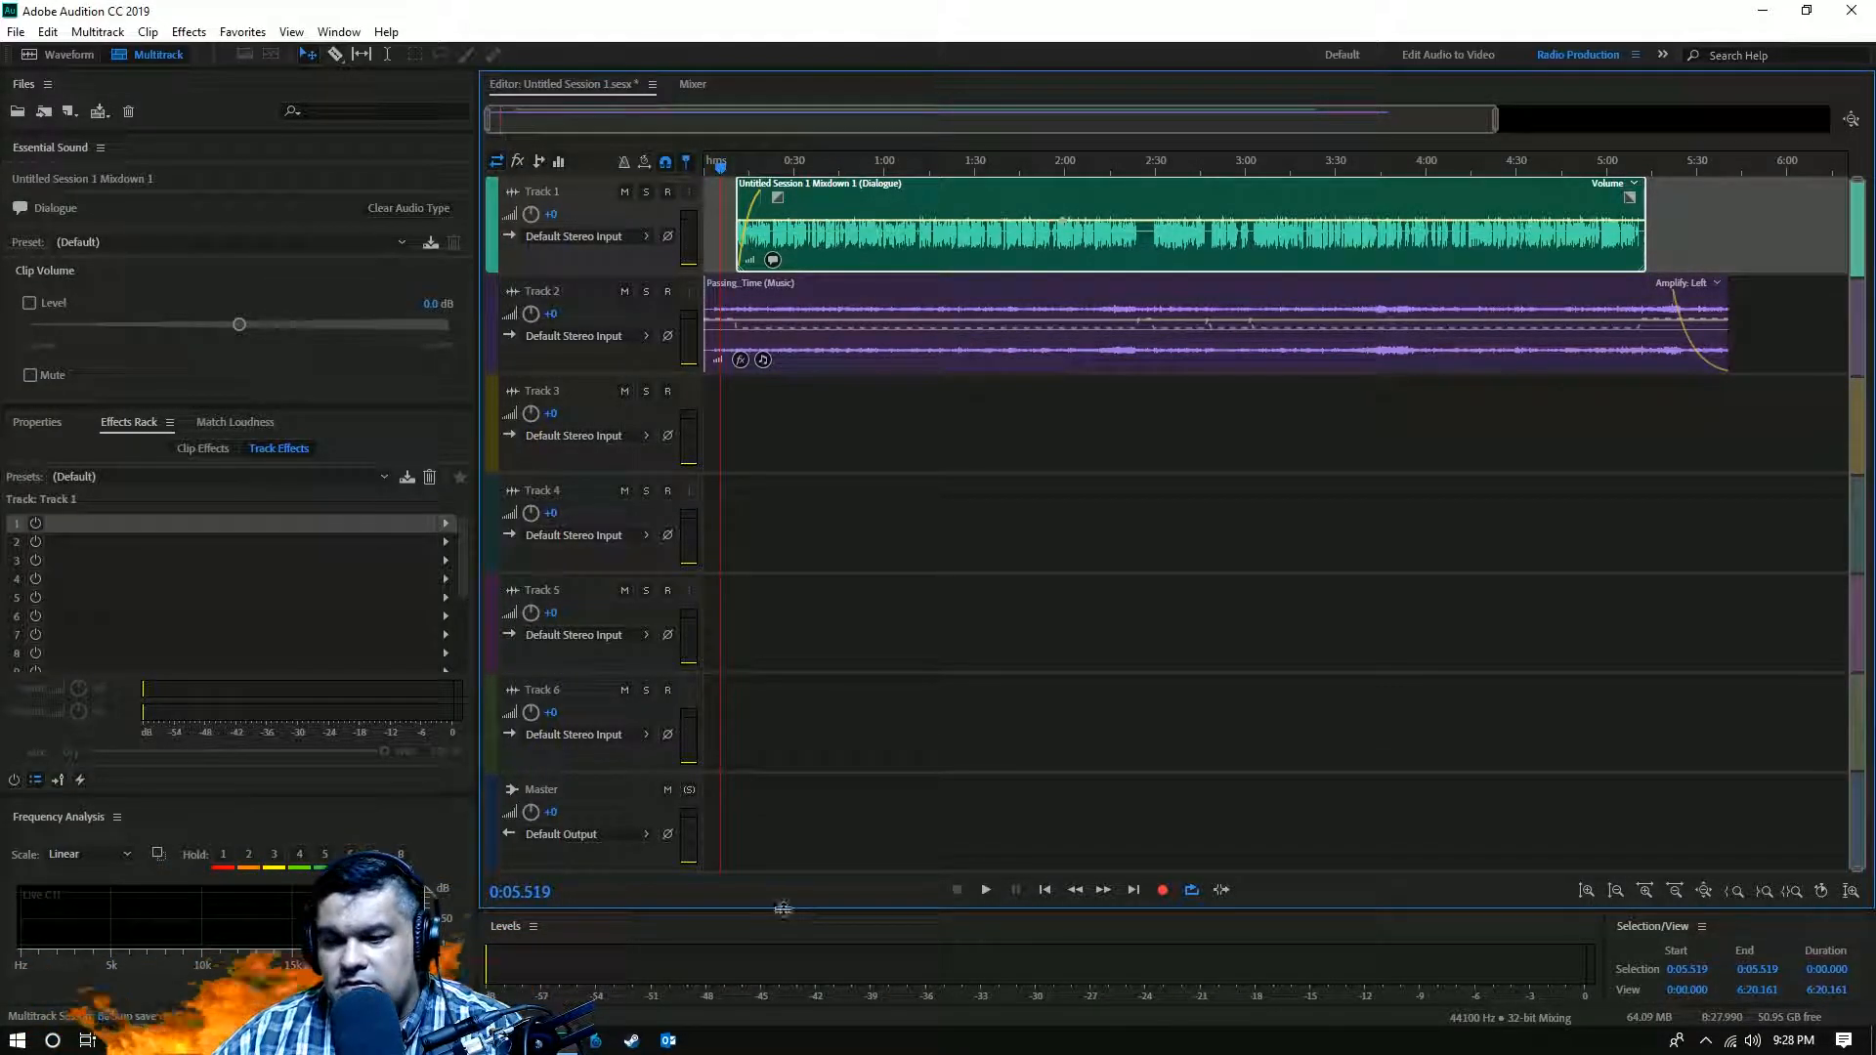
left_click(987, 890)
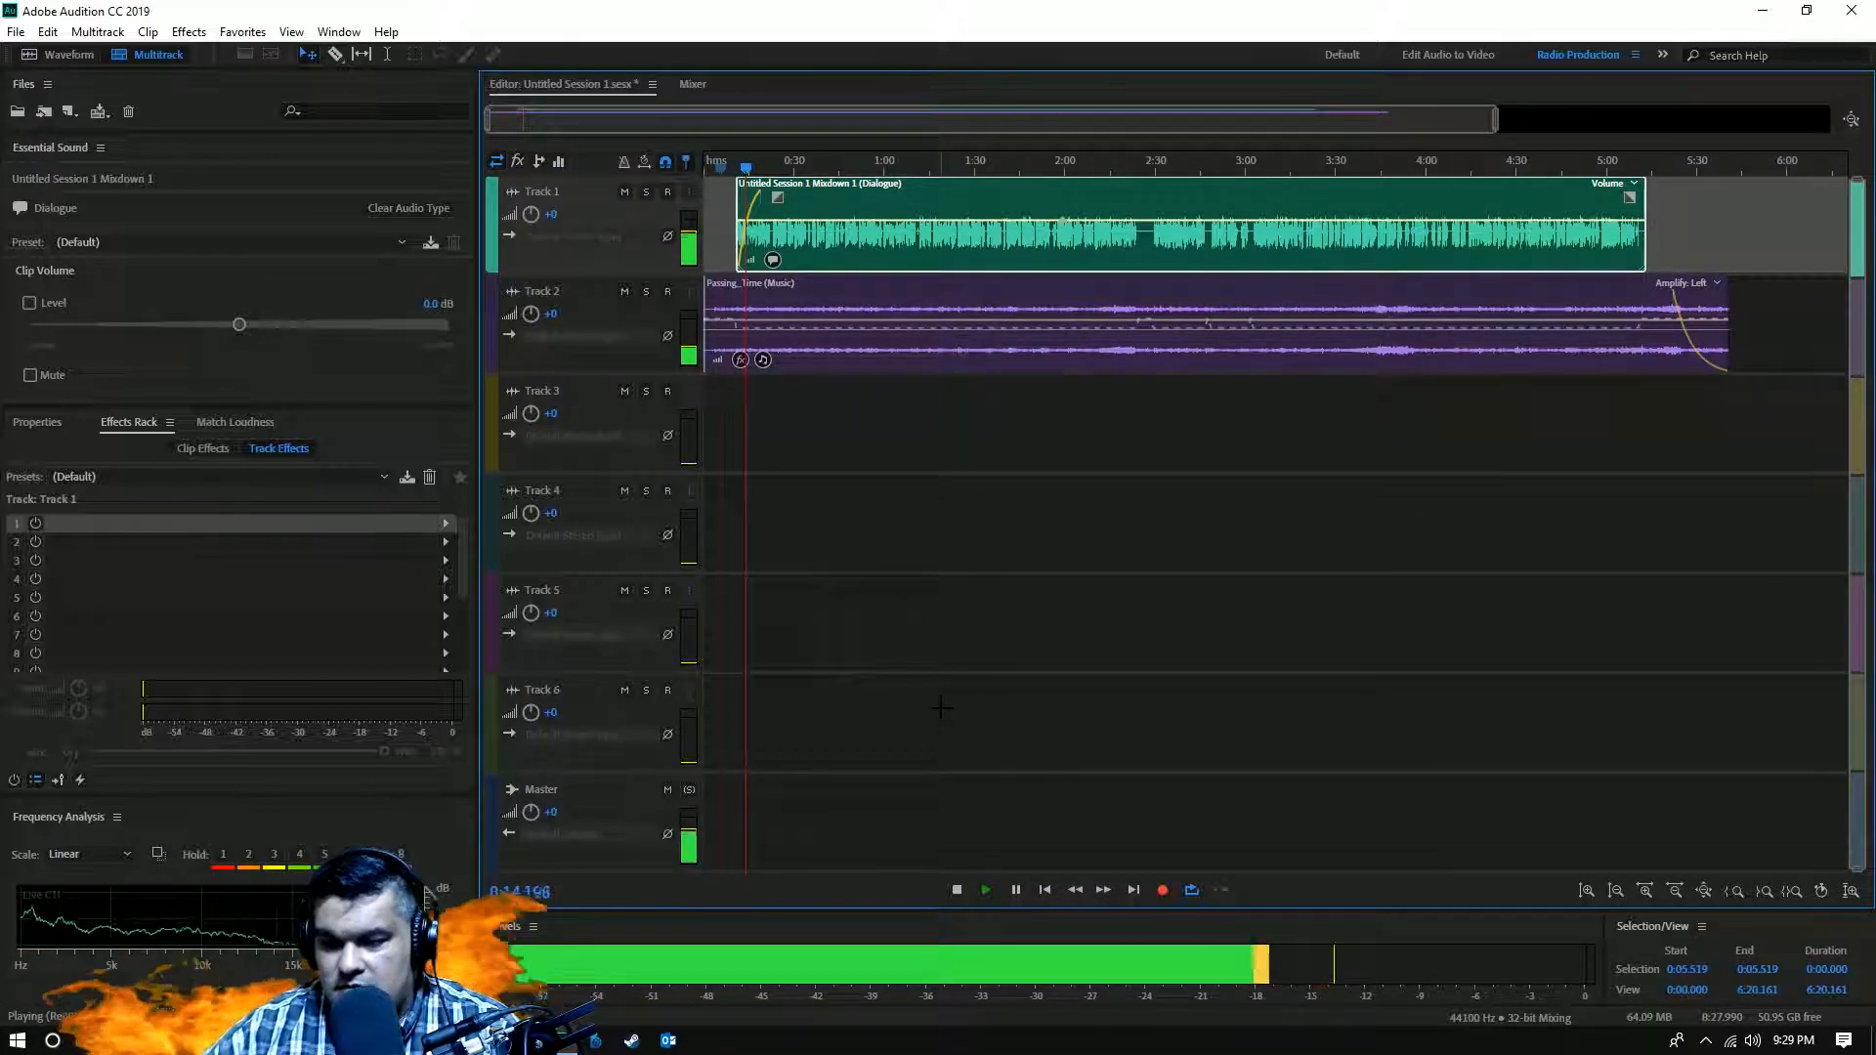
left_click(1014, 891)
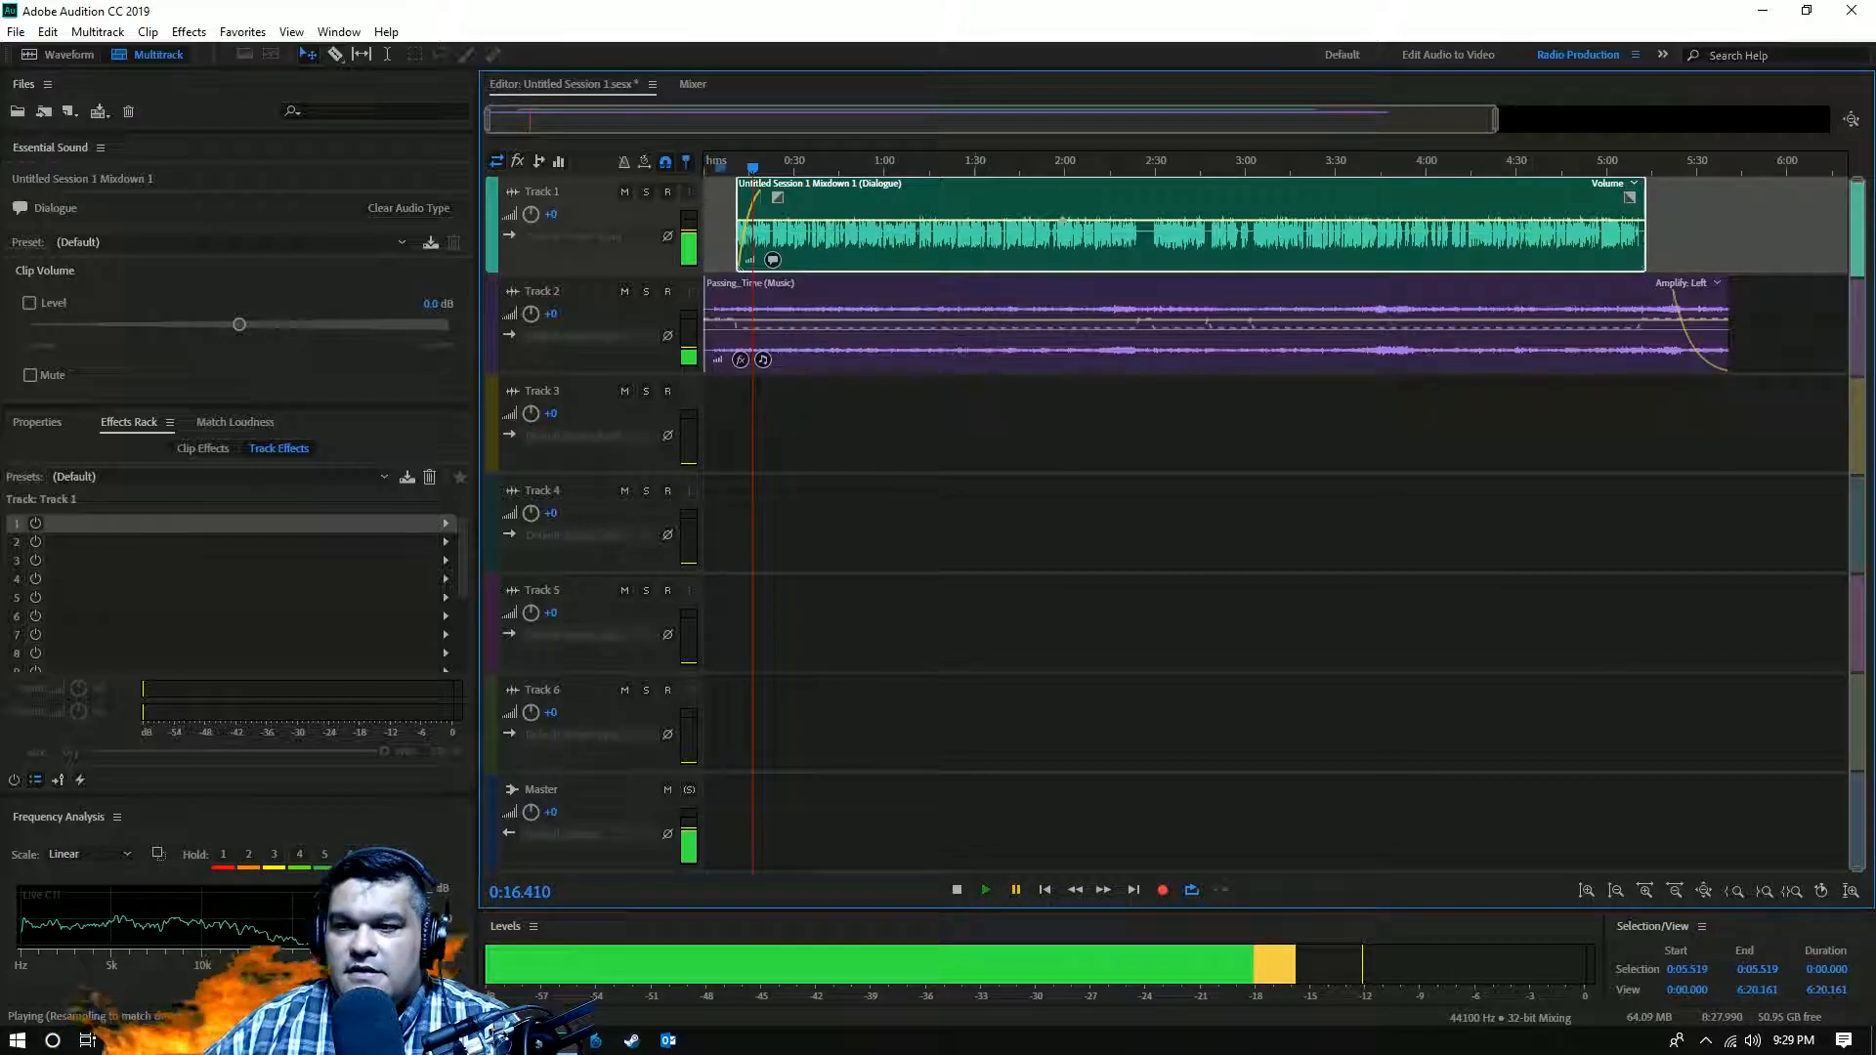
- Play the mix from about 2:21 through the pause in the voice to check the music ducking and output levels
left_click(1127, 167)
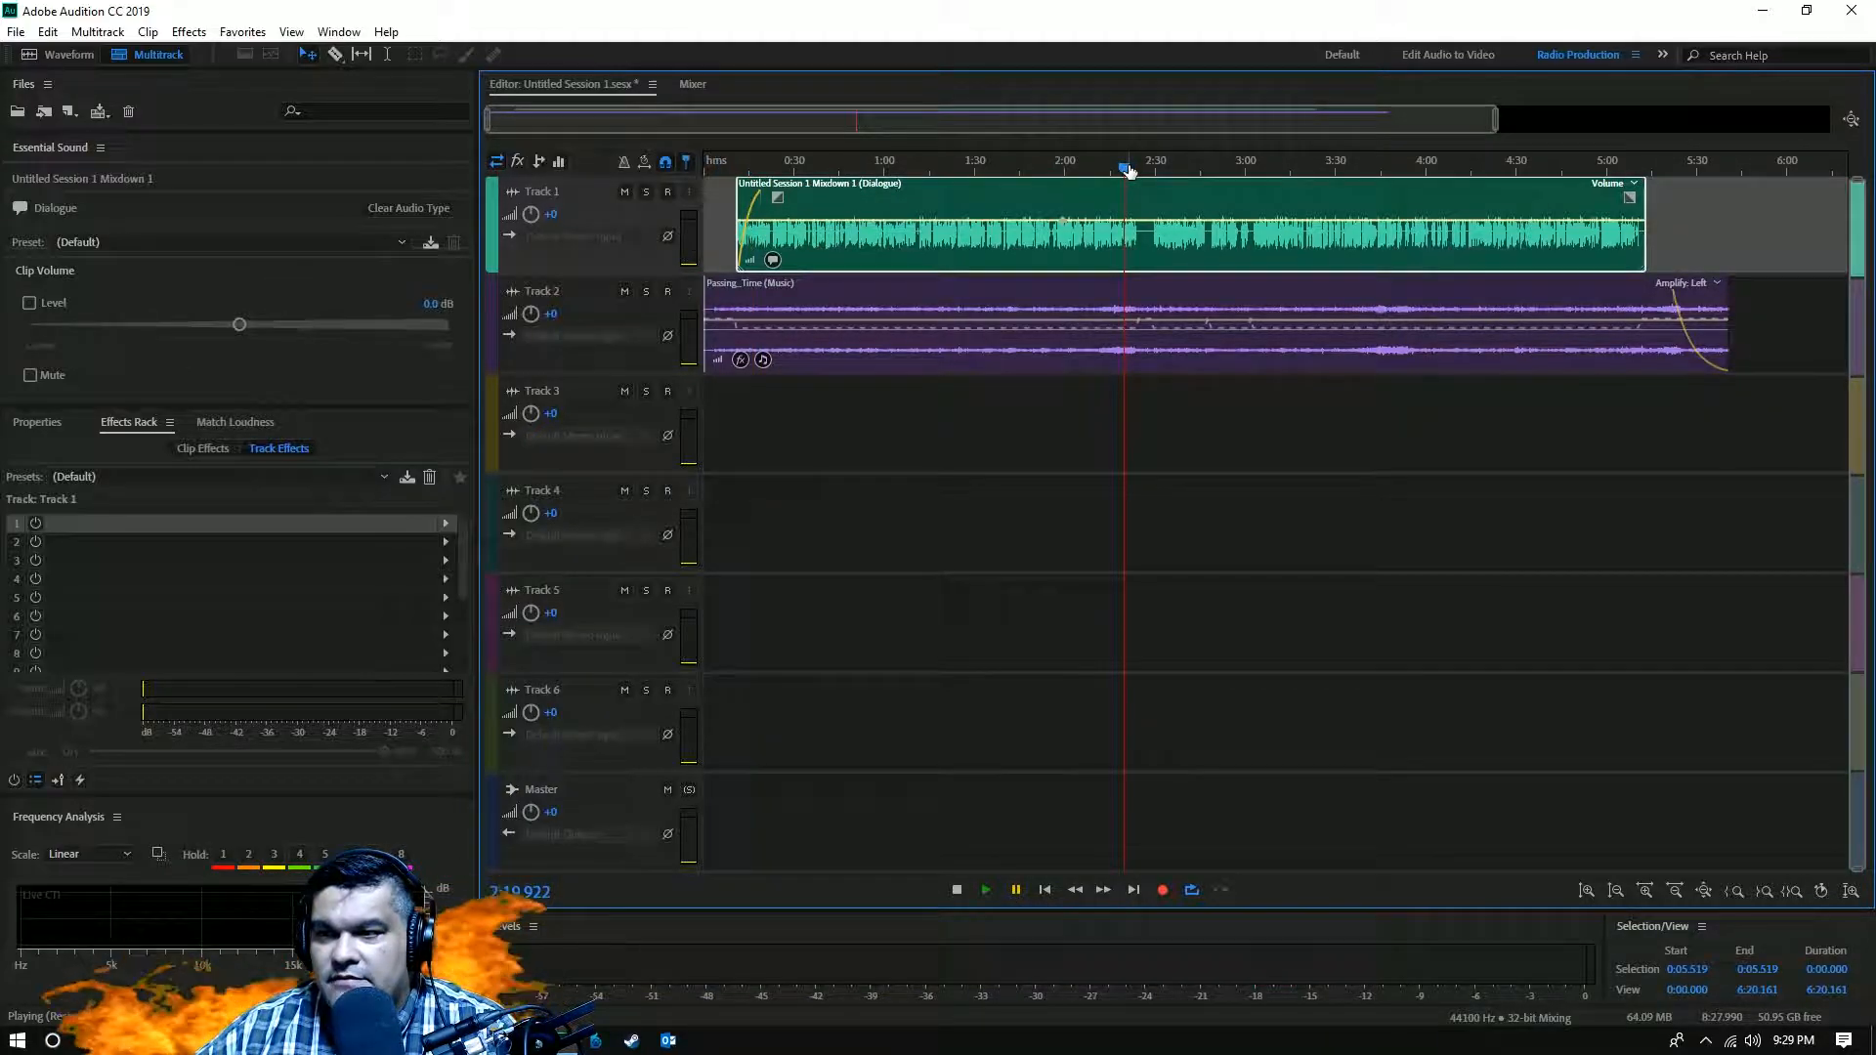
left_click_drag(1127, 168, 1130, 168)
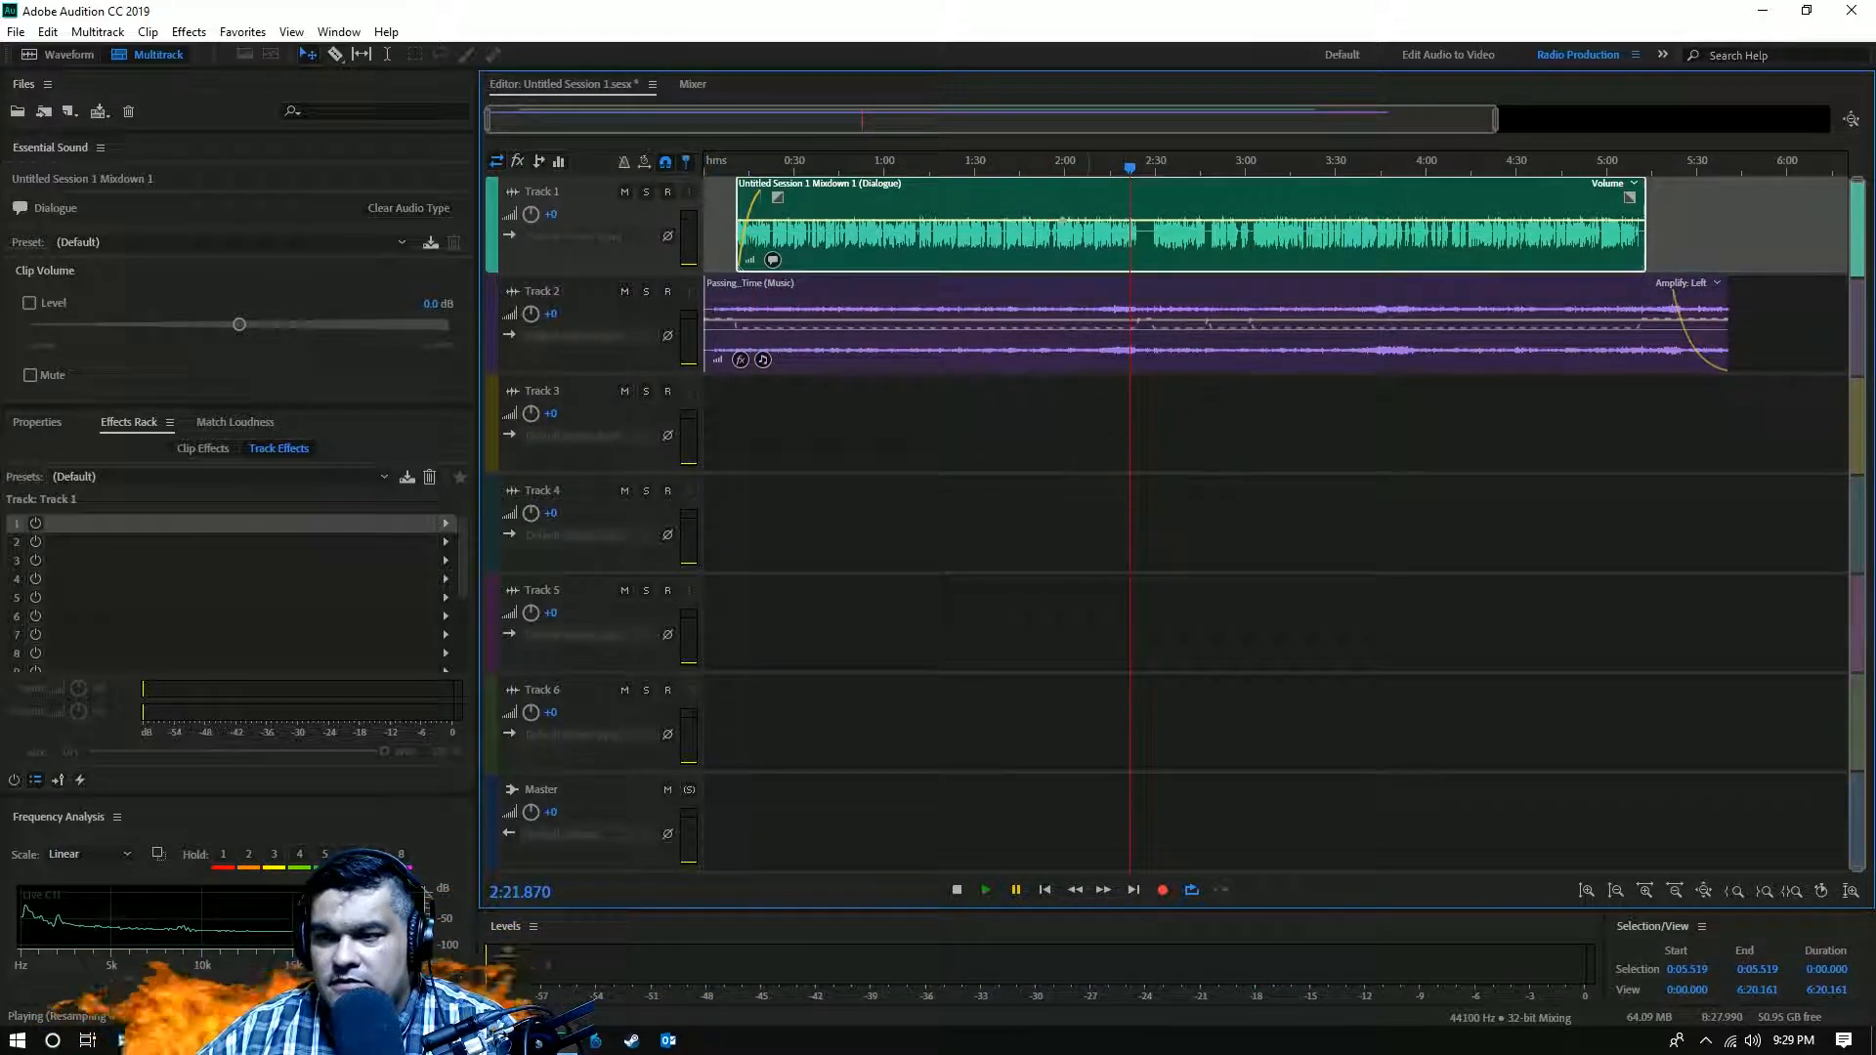
left_click(1128, 170)
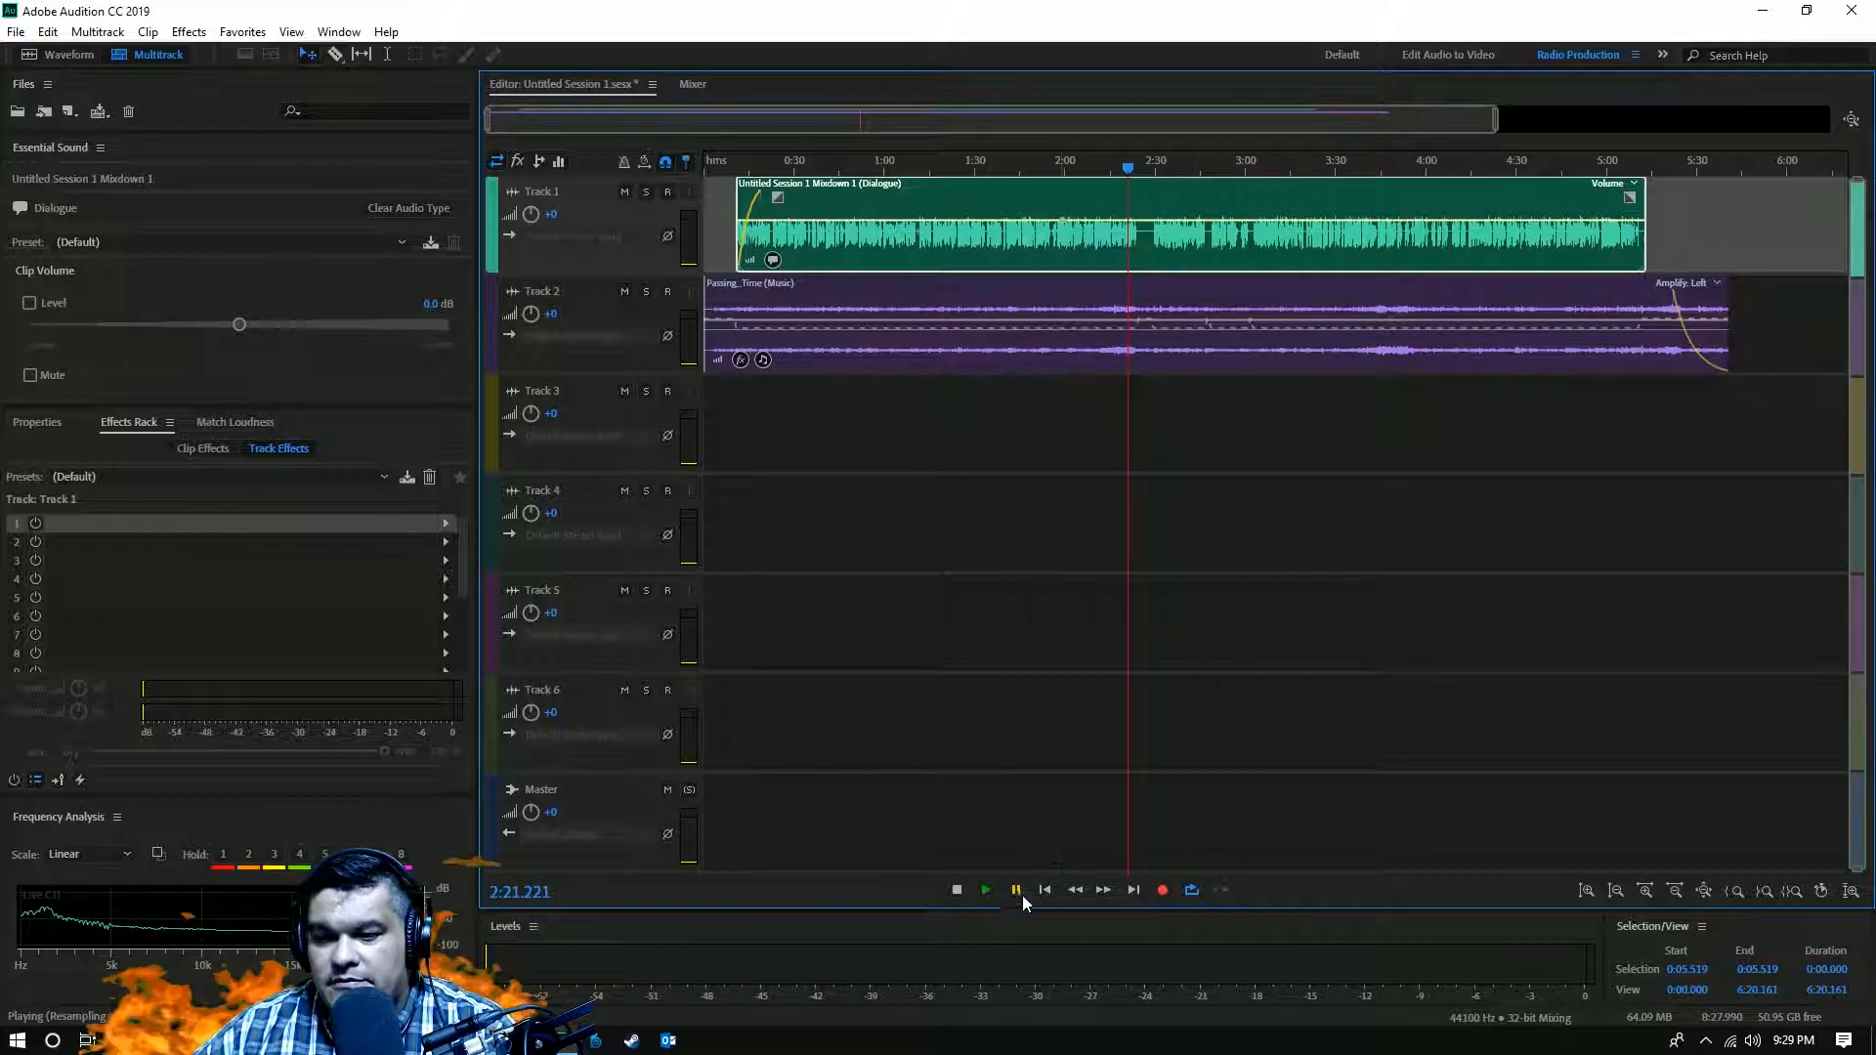
left_click(985, 889)
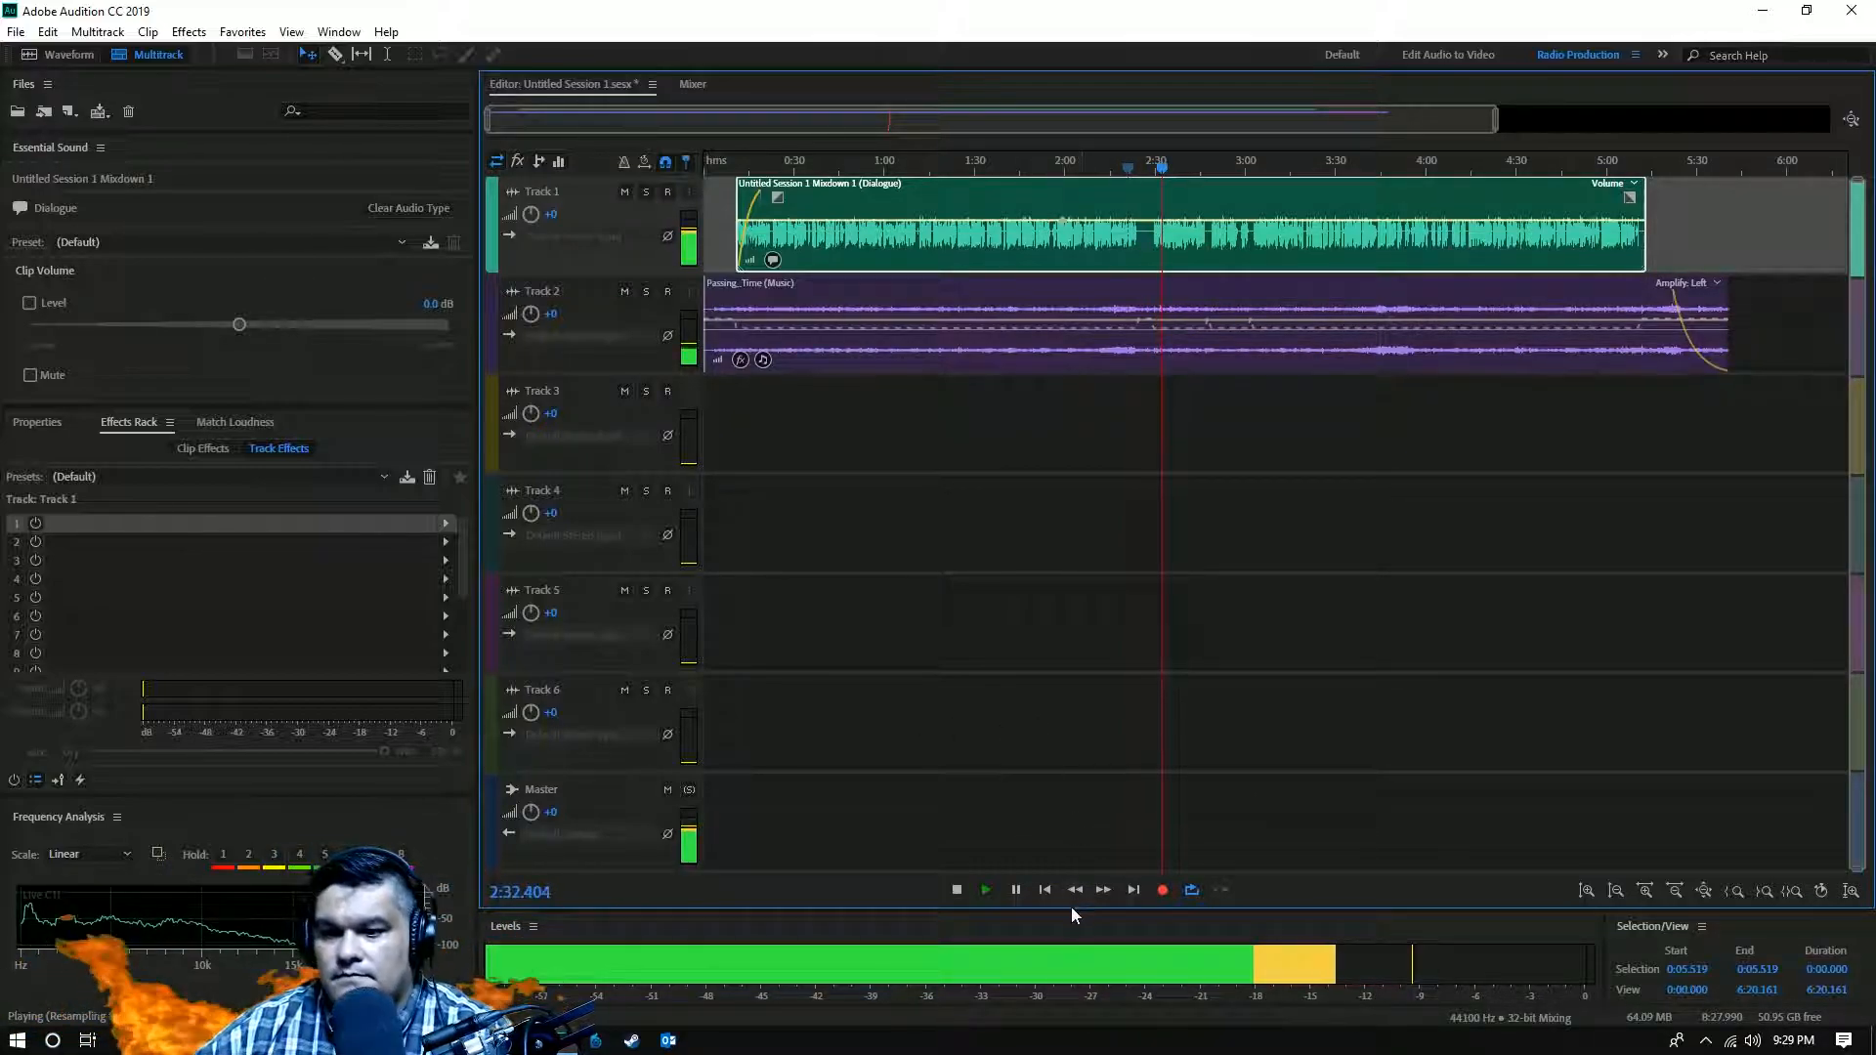
left_click(957, 889)
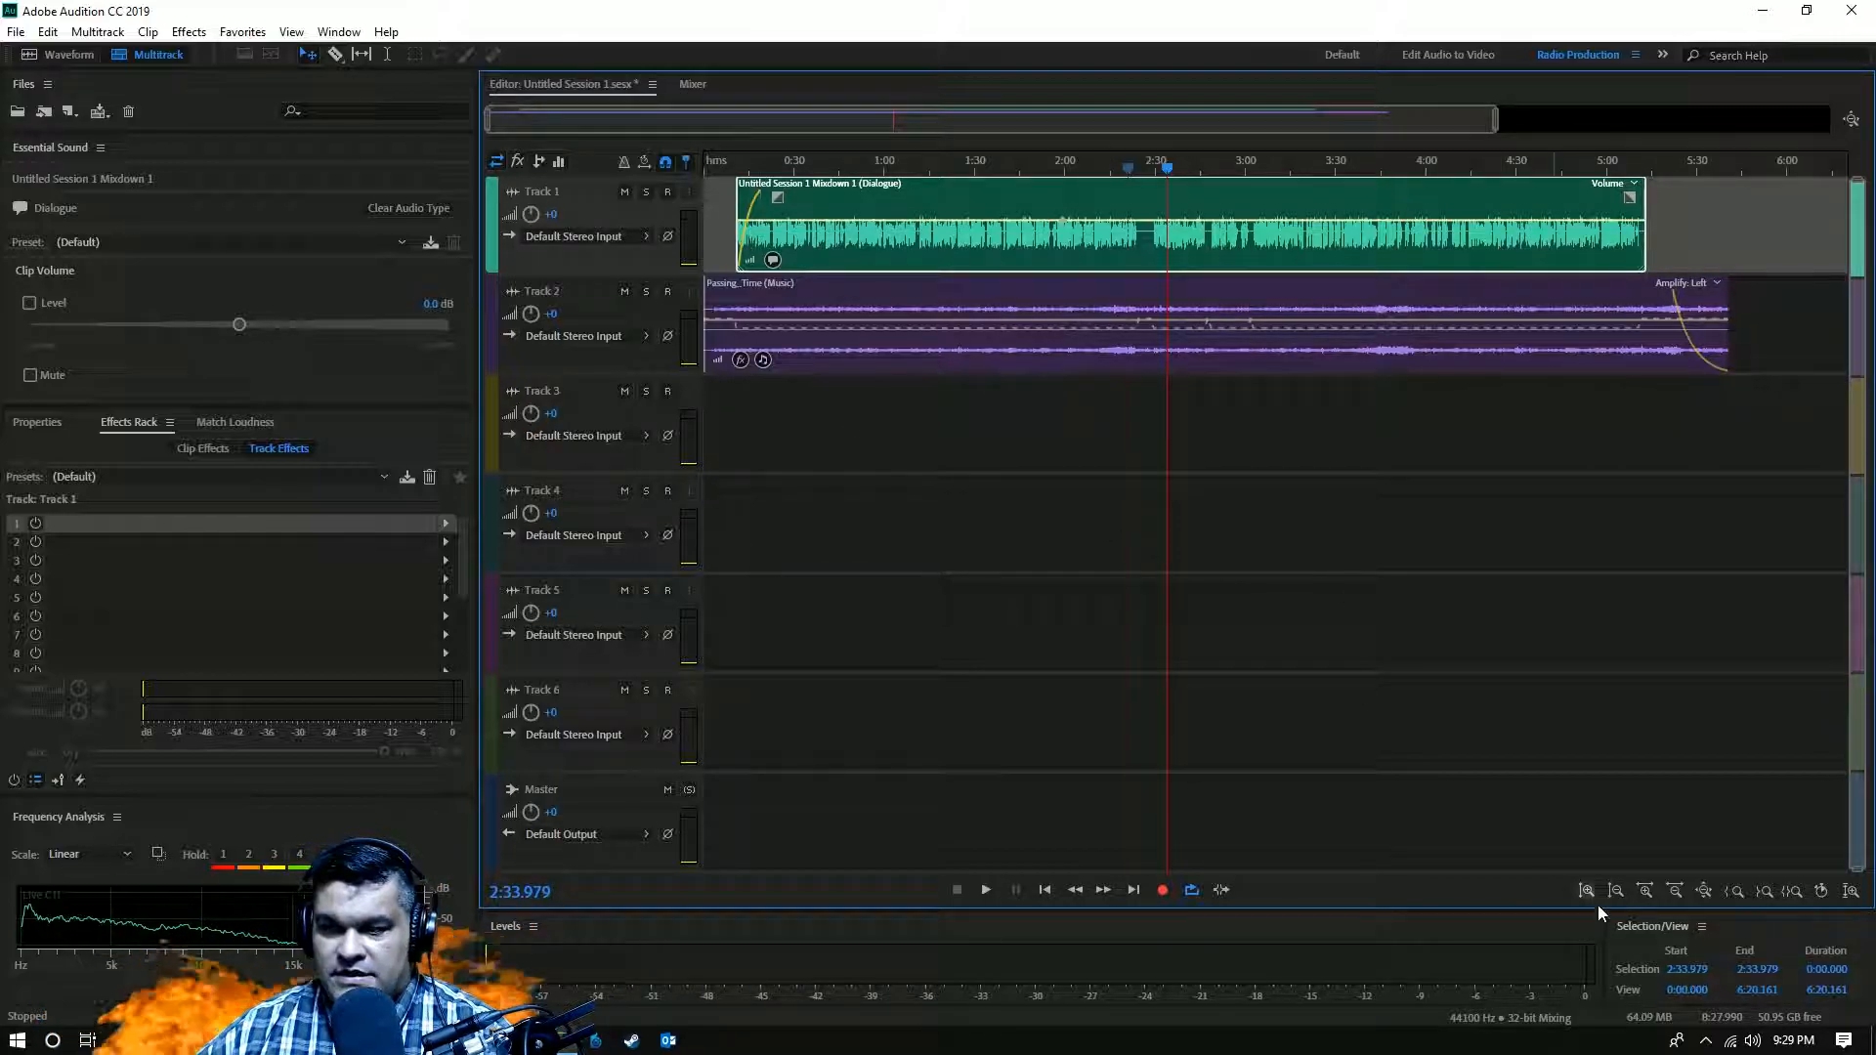
left_click(984, 890)
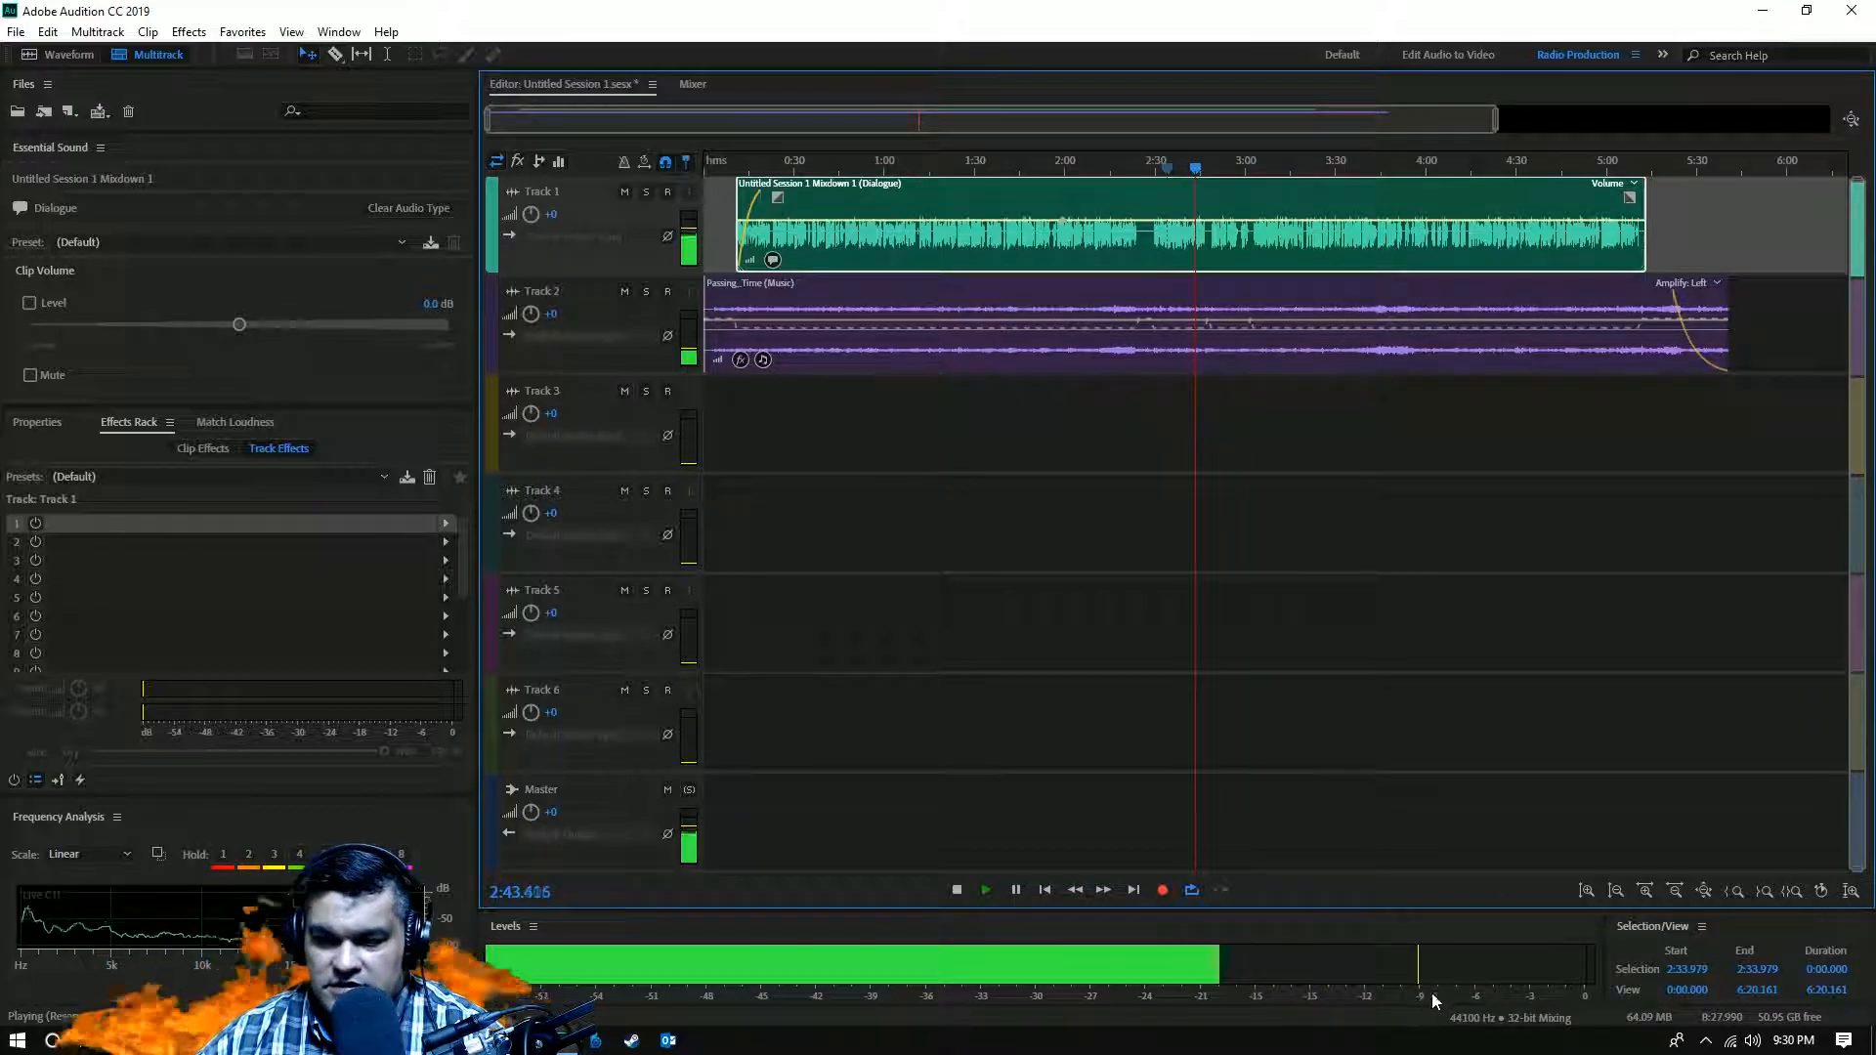
left_click(957, 891)
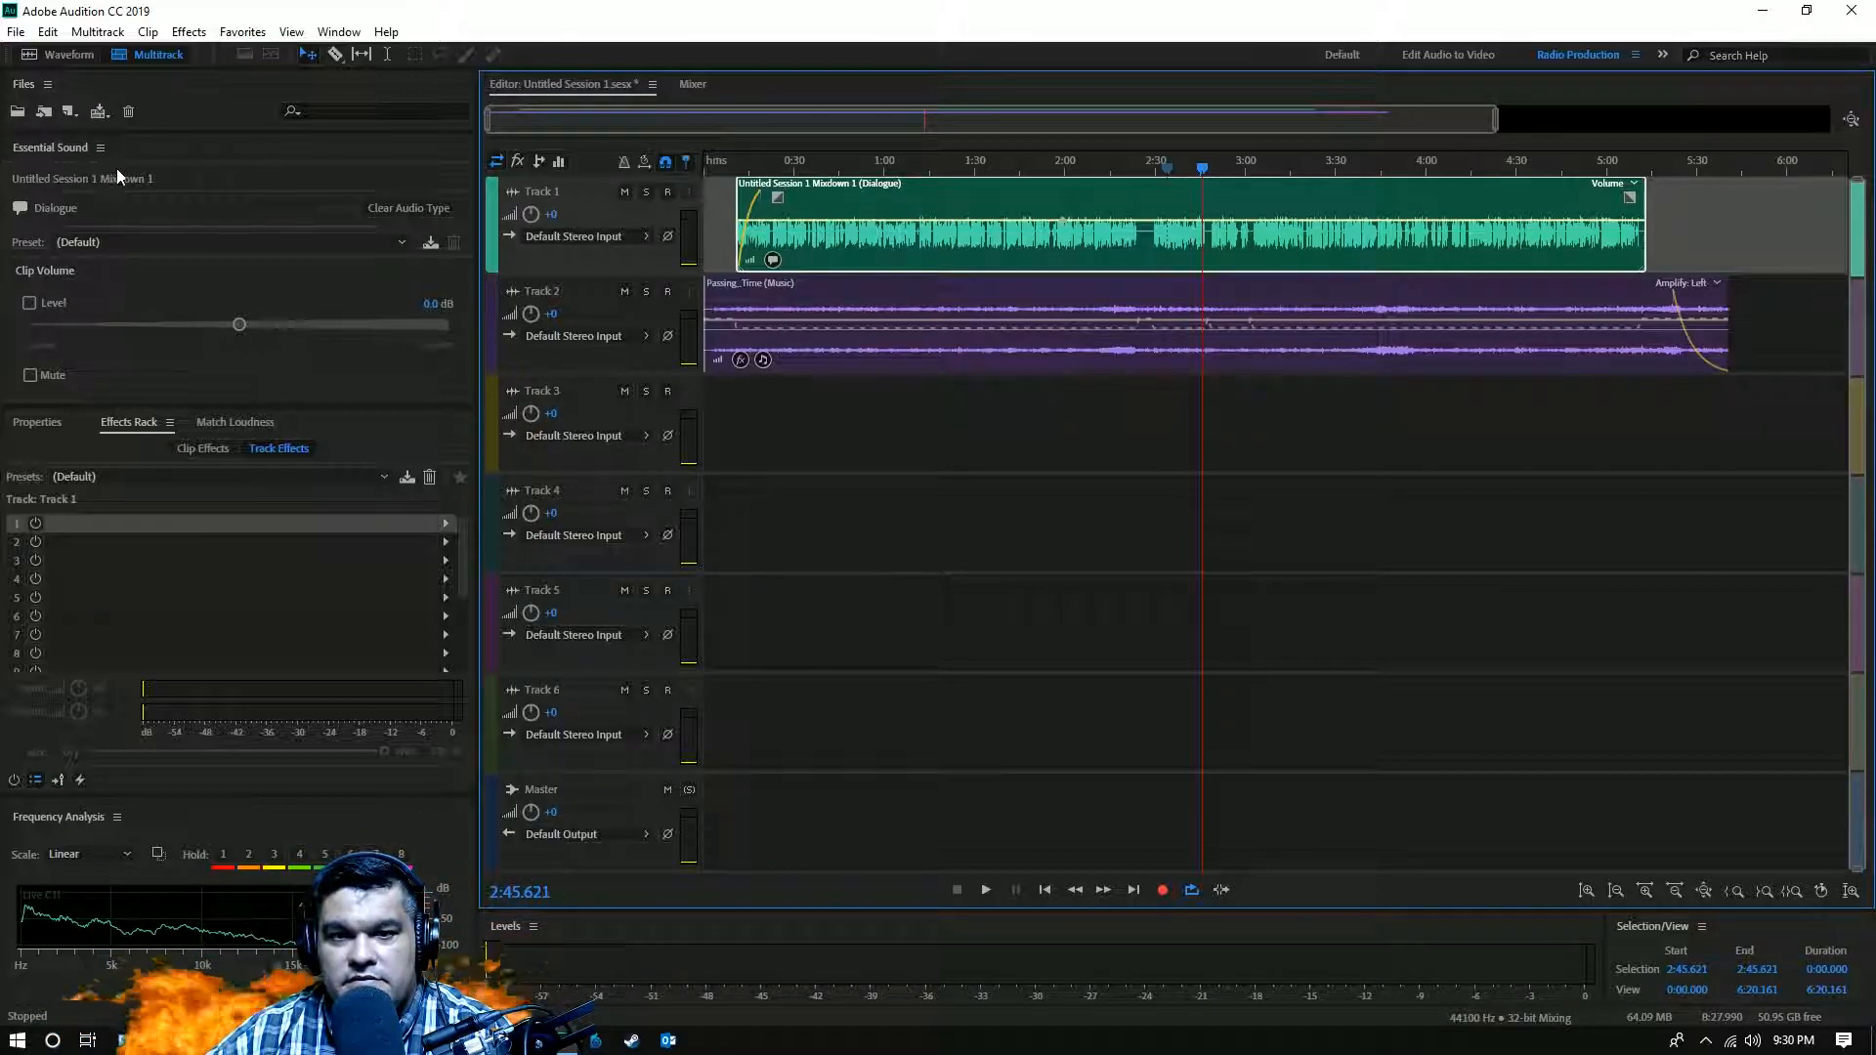
- Show Match Loudness with an enlarged Files panel above it, and mix the entire session down to a new file
left_click(205, 423)
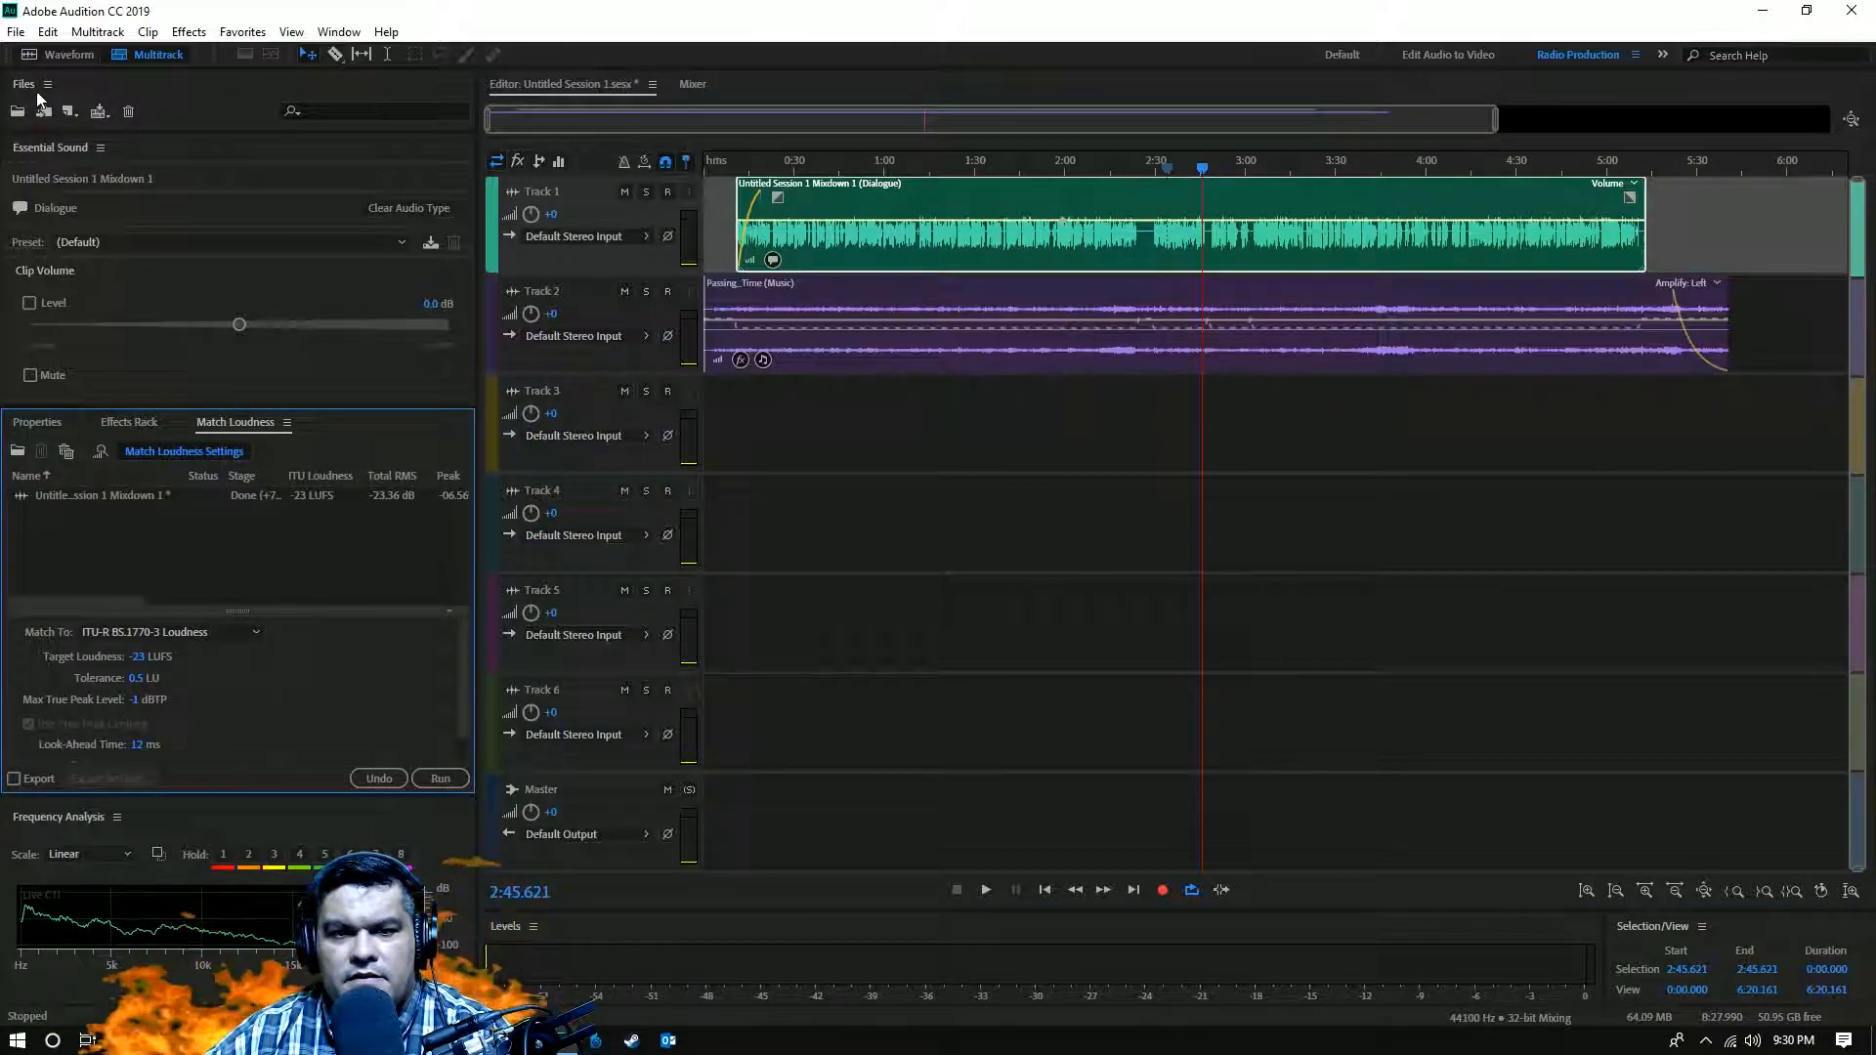
left_click_drag(128, 131, 161, 332)
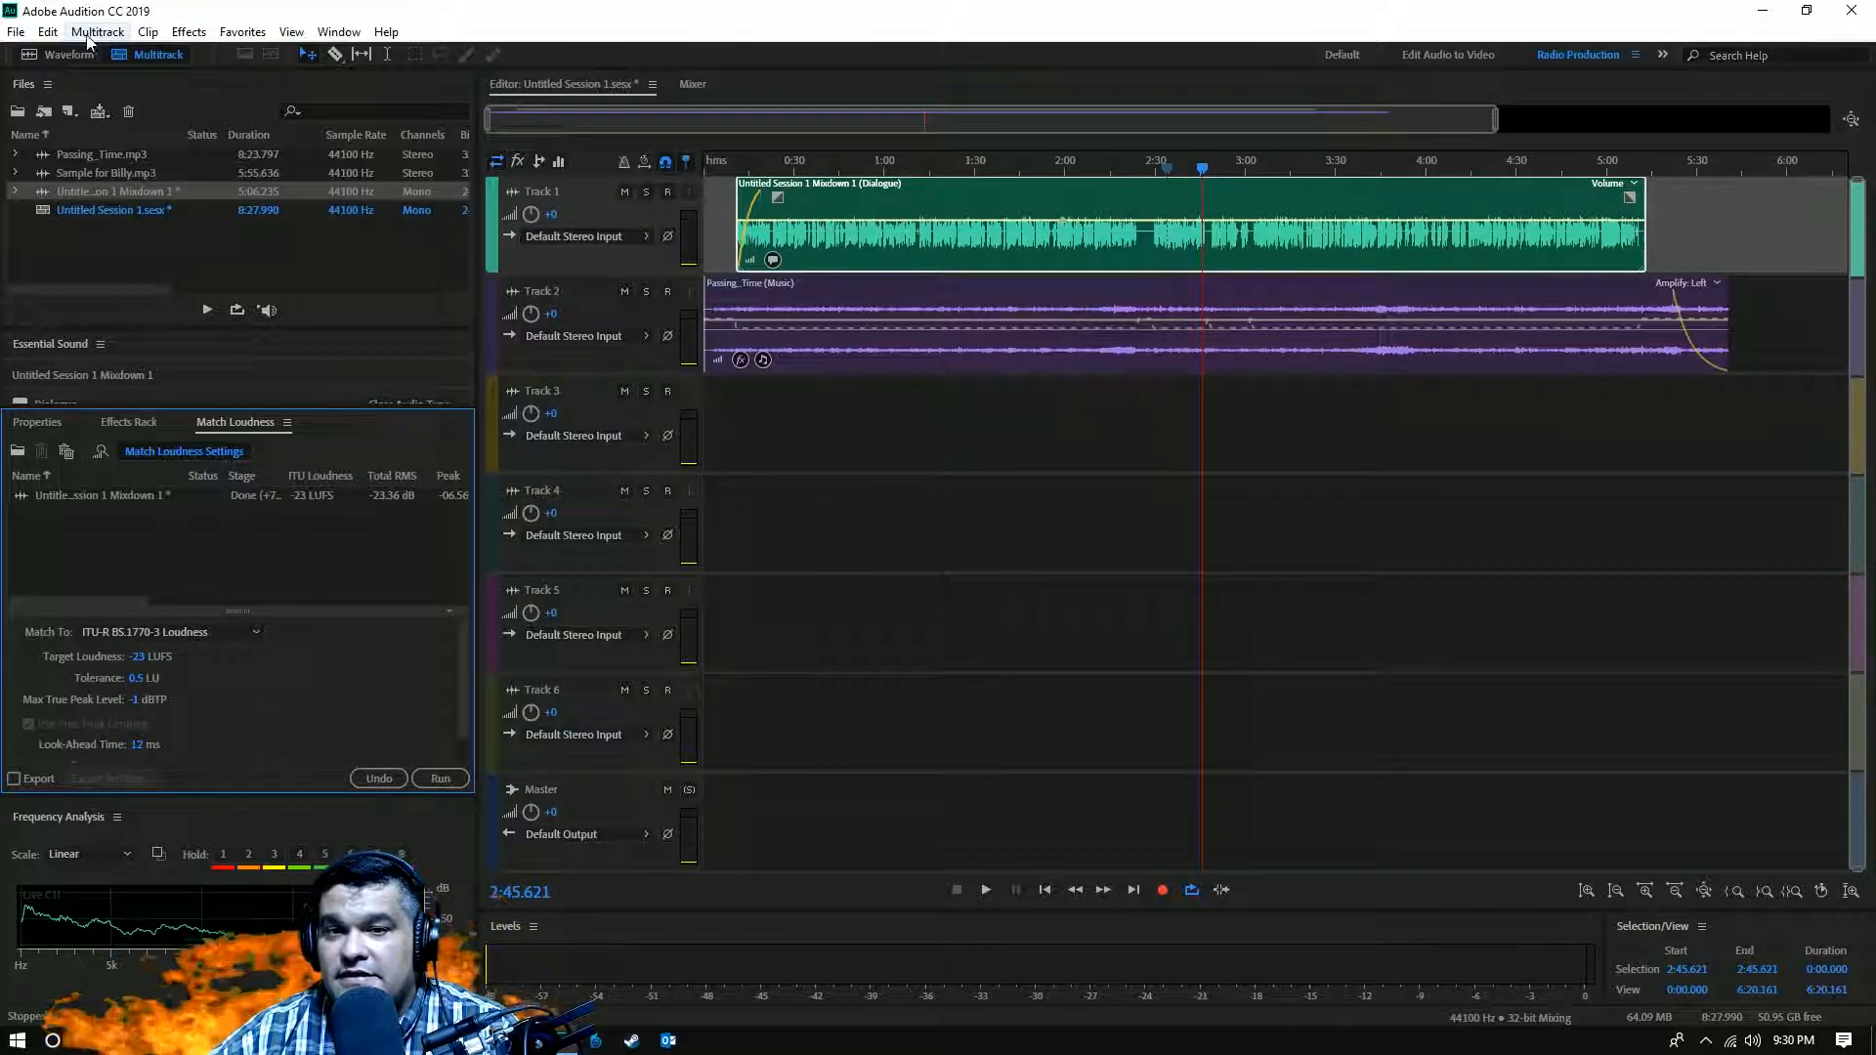
left_click(16, 33)
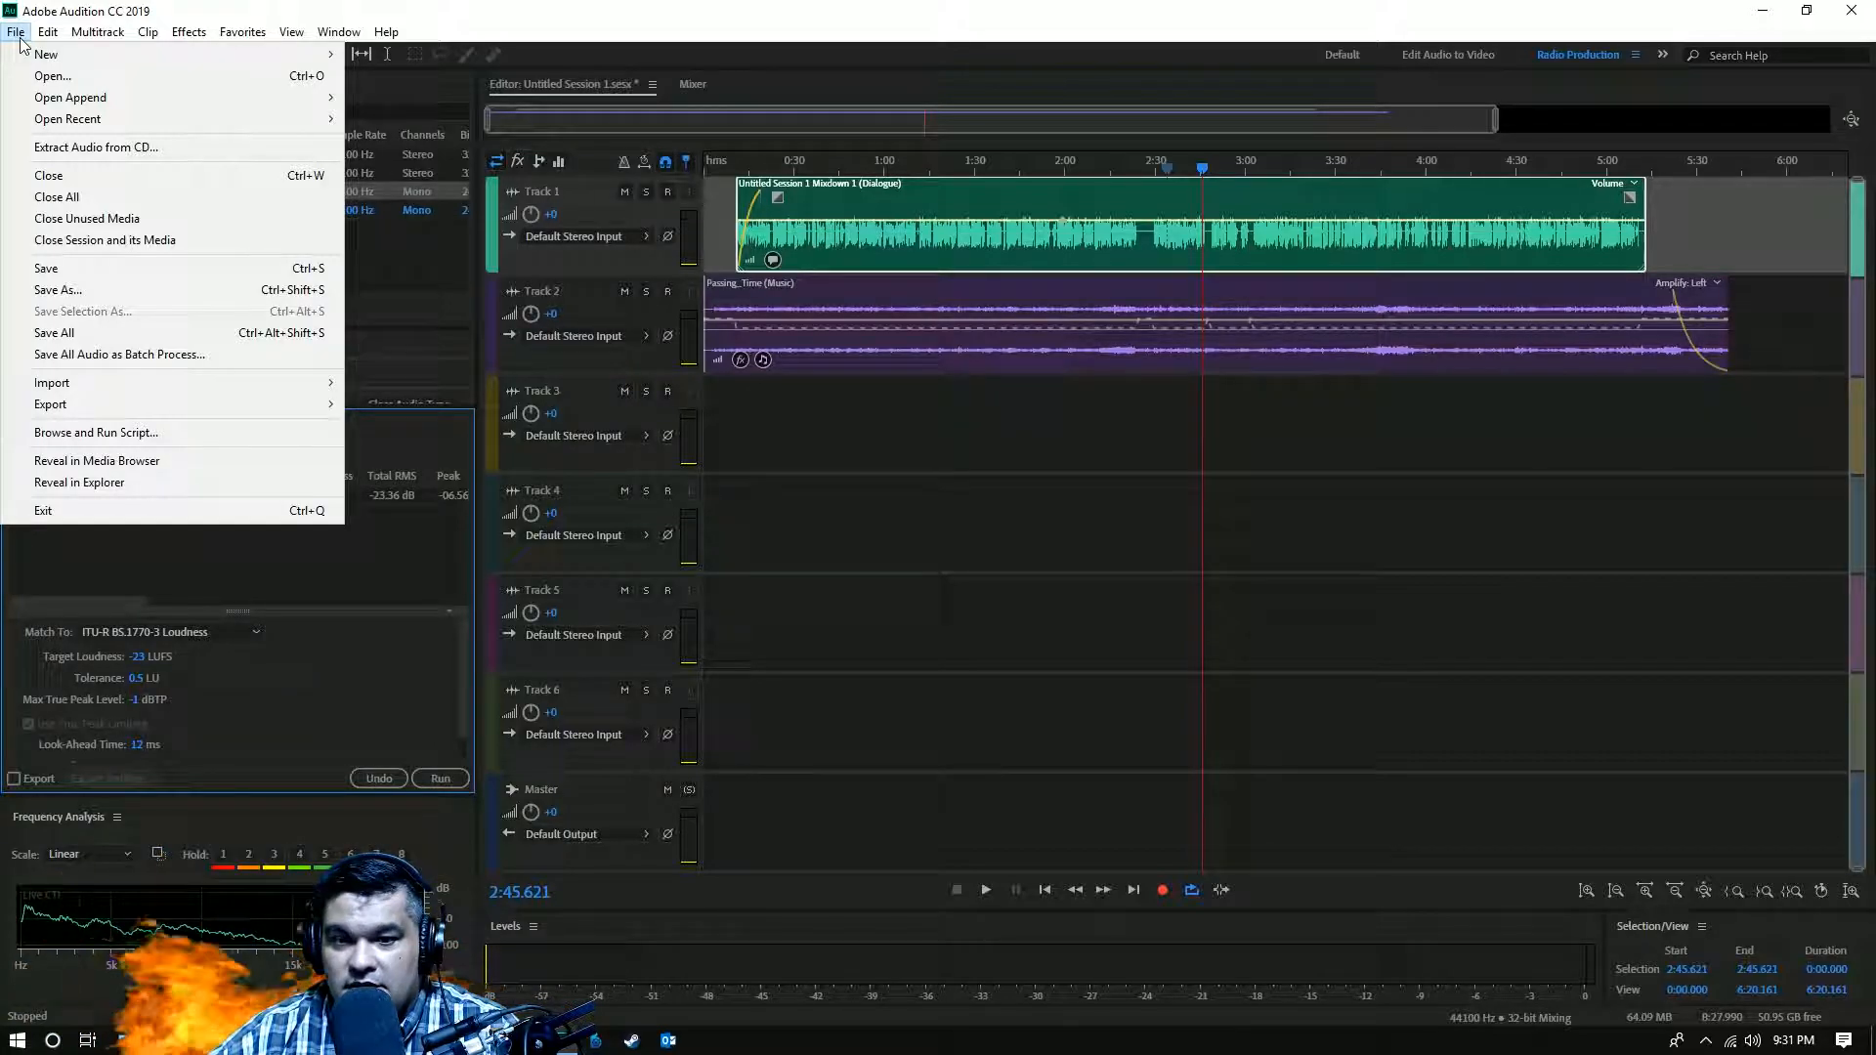
mouse_move(98, 32)
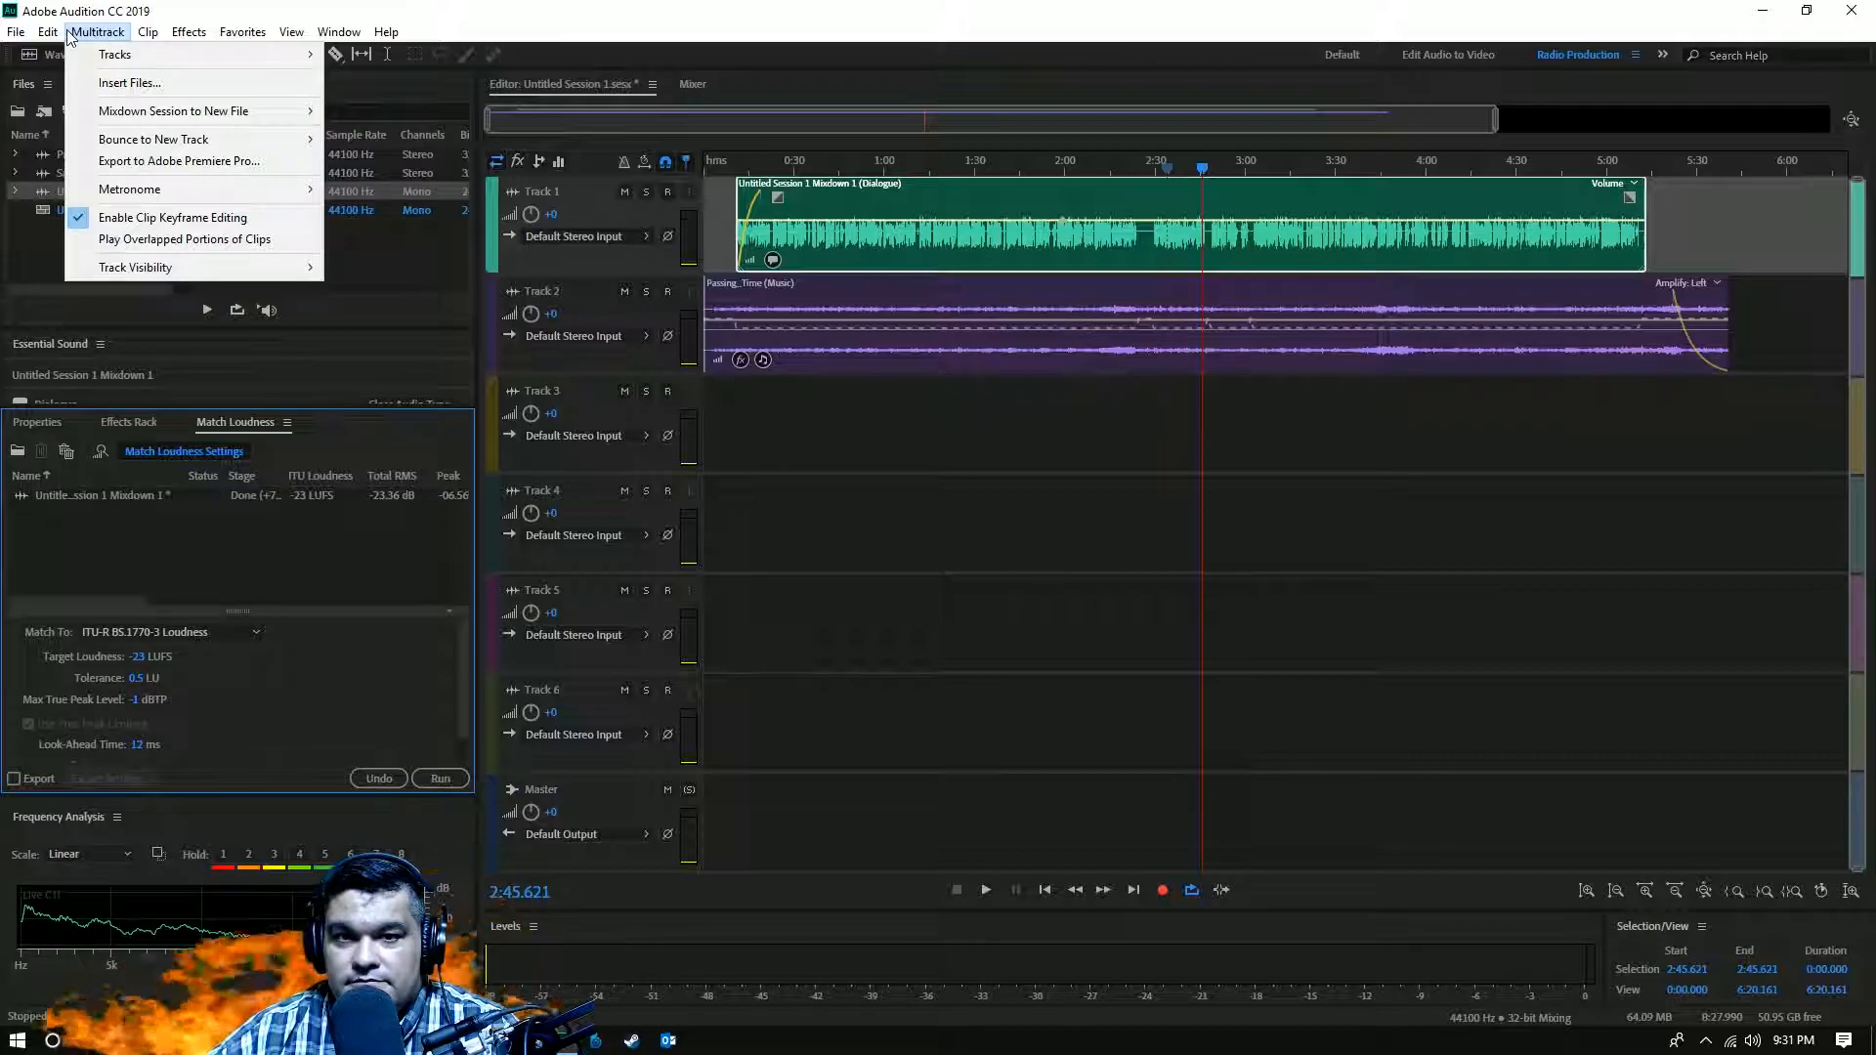
mouse_move(123, 61)
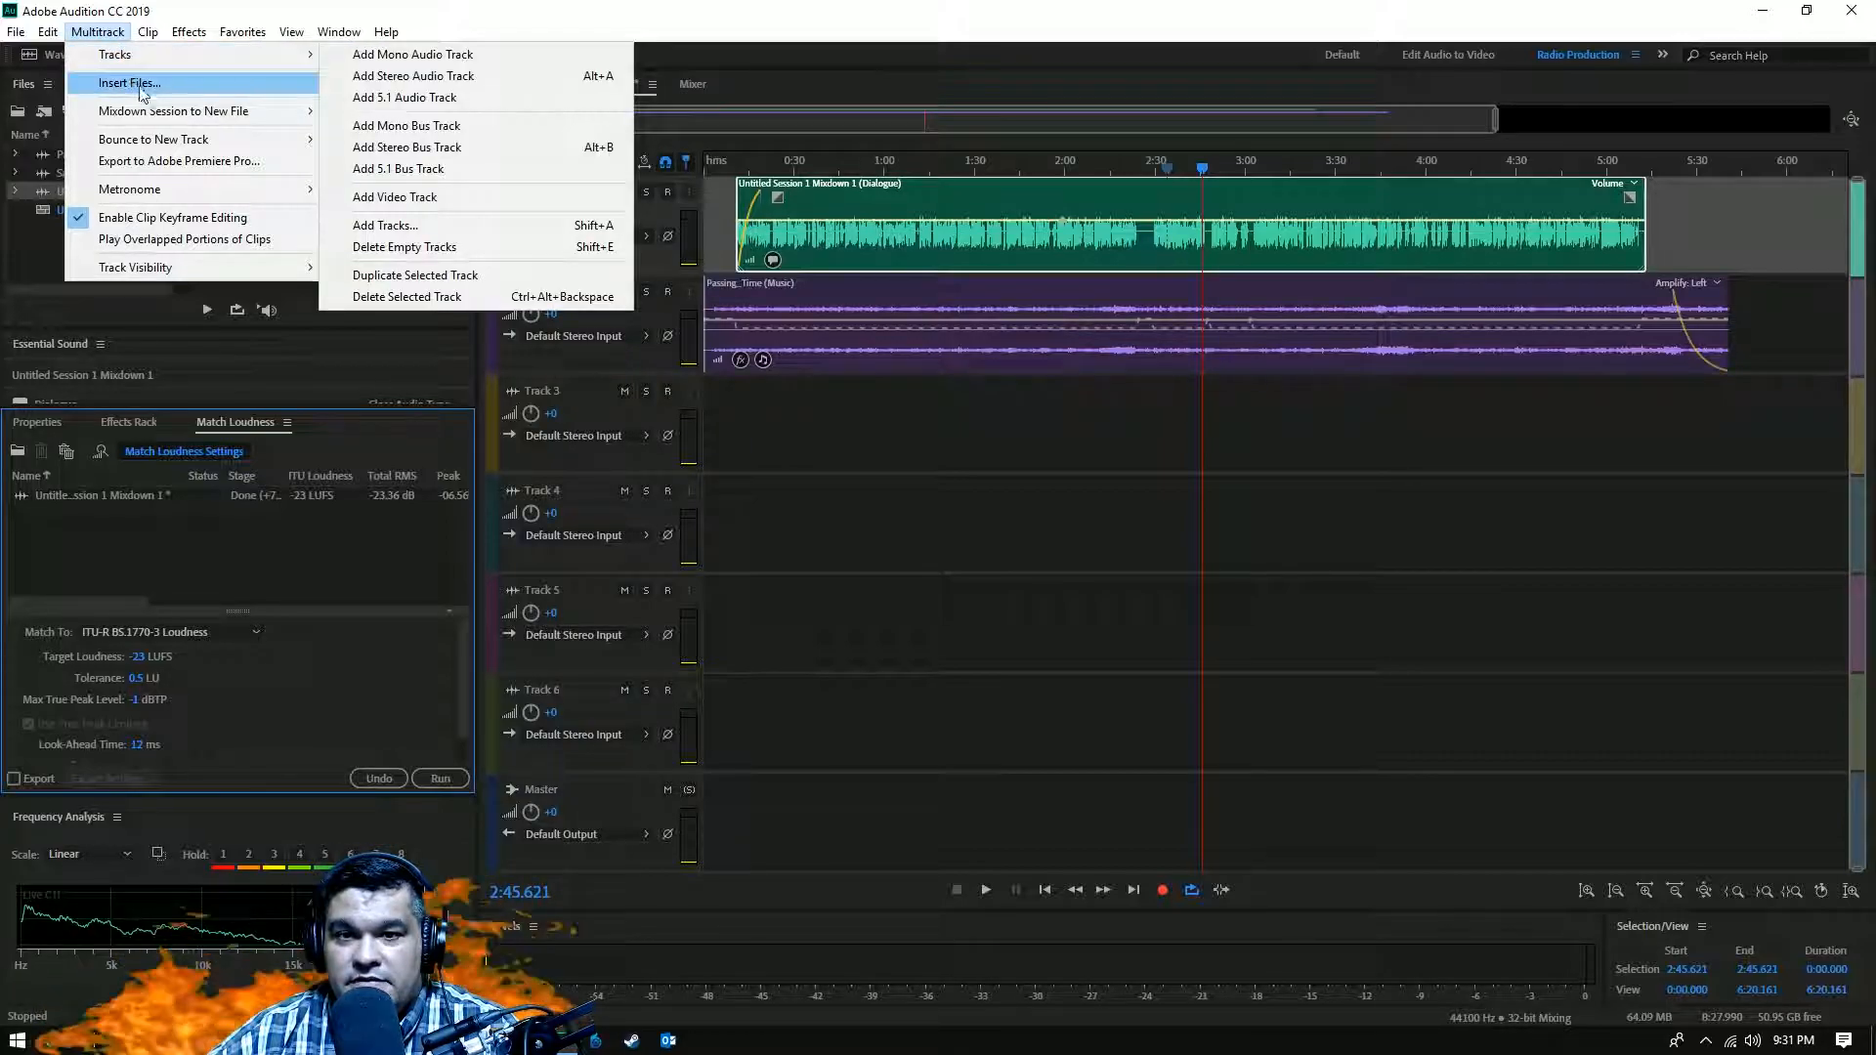
mouse_move(164, 114)
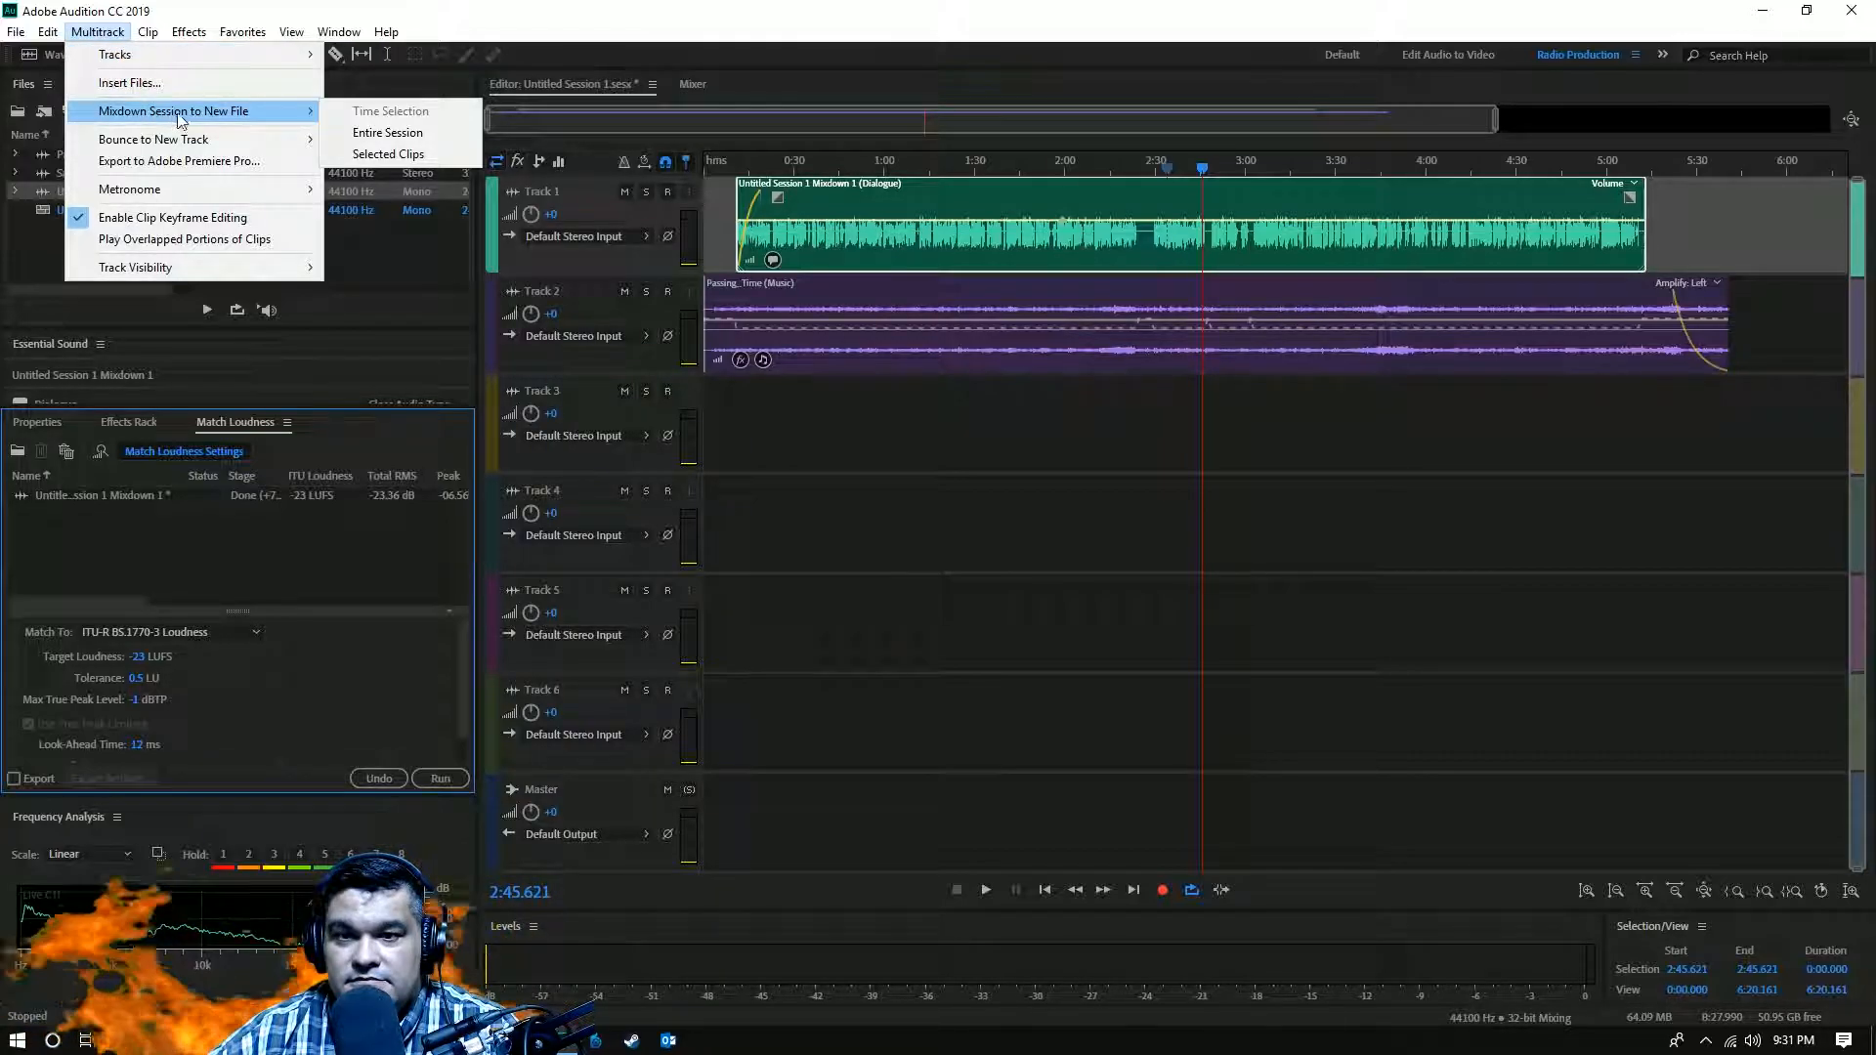
left_click(406, 137)
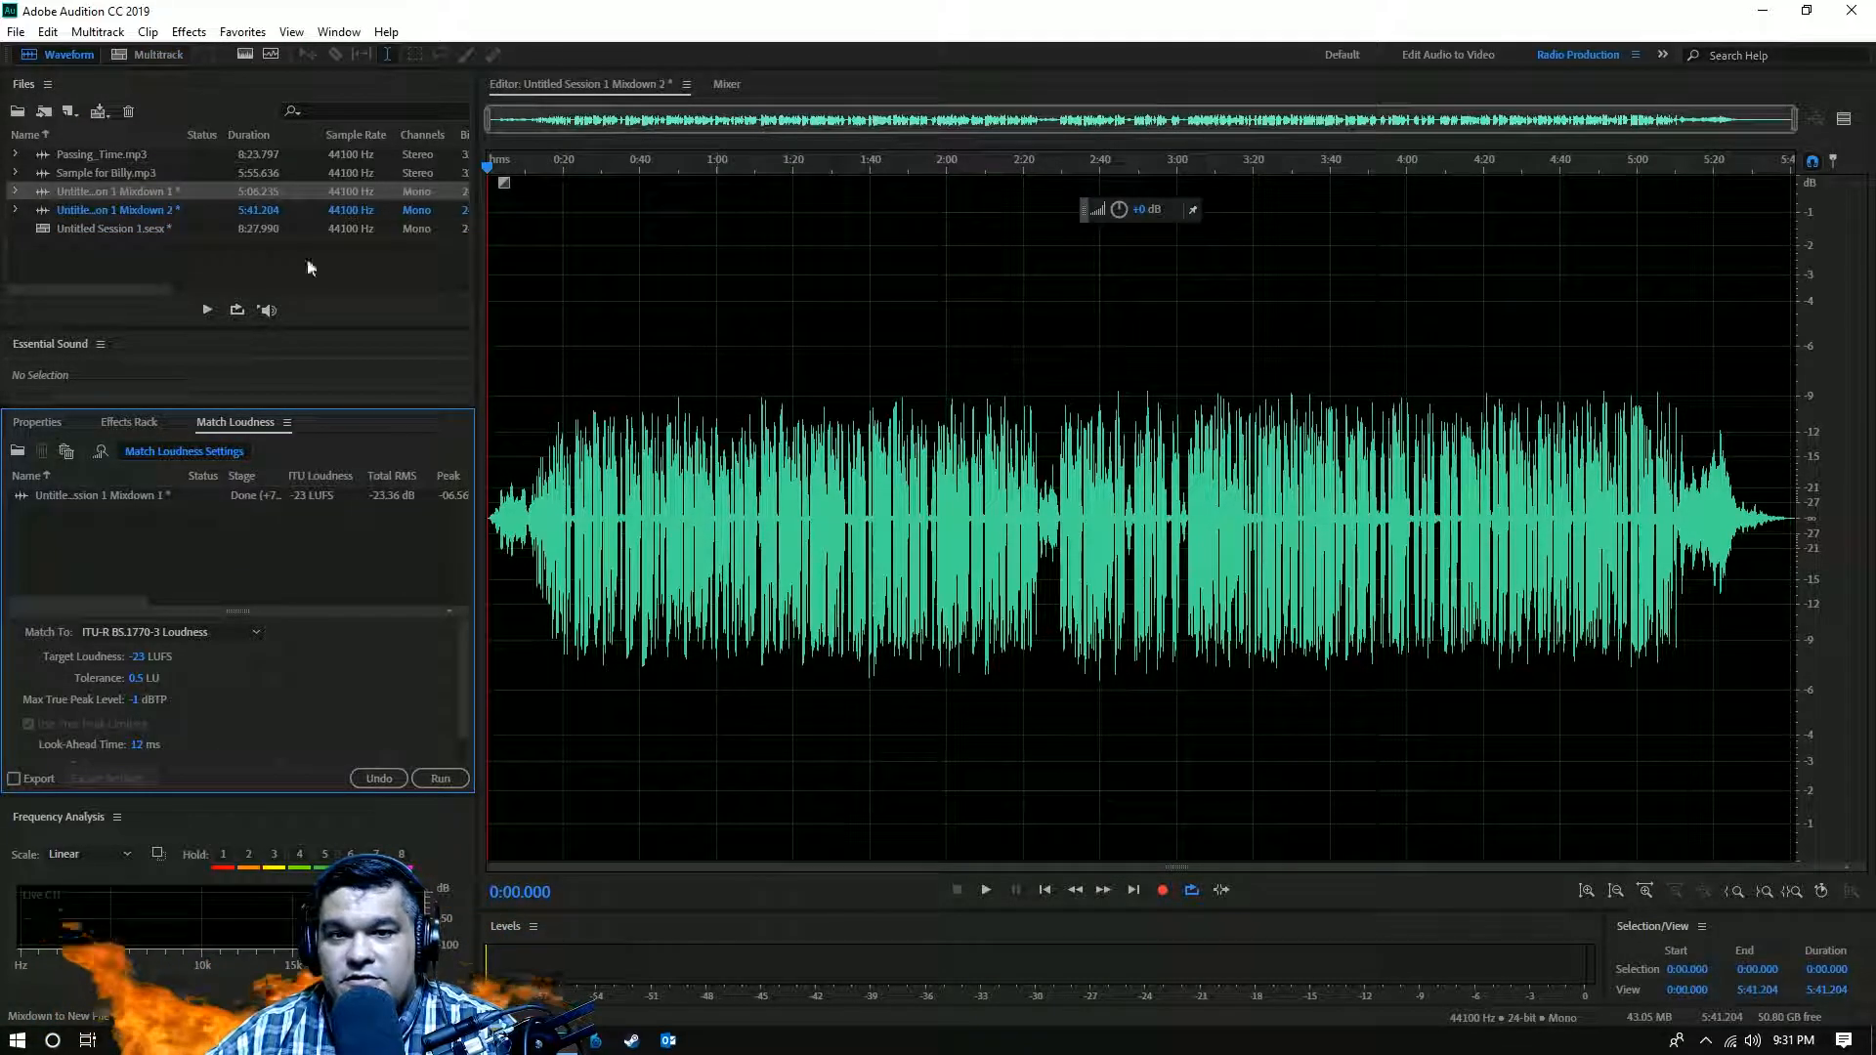
- Return to the multitrack session, place Untitled Session 1 Mixdown 2 at the start of Track 3, and solo that track
left_click(144, 56)
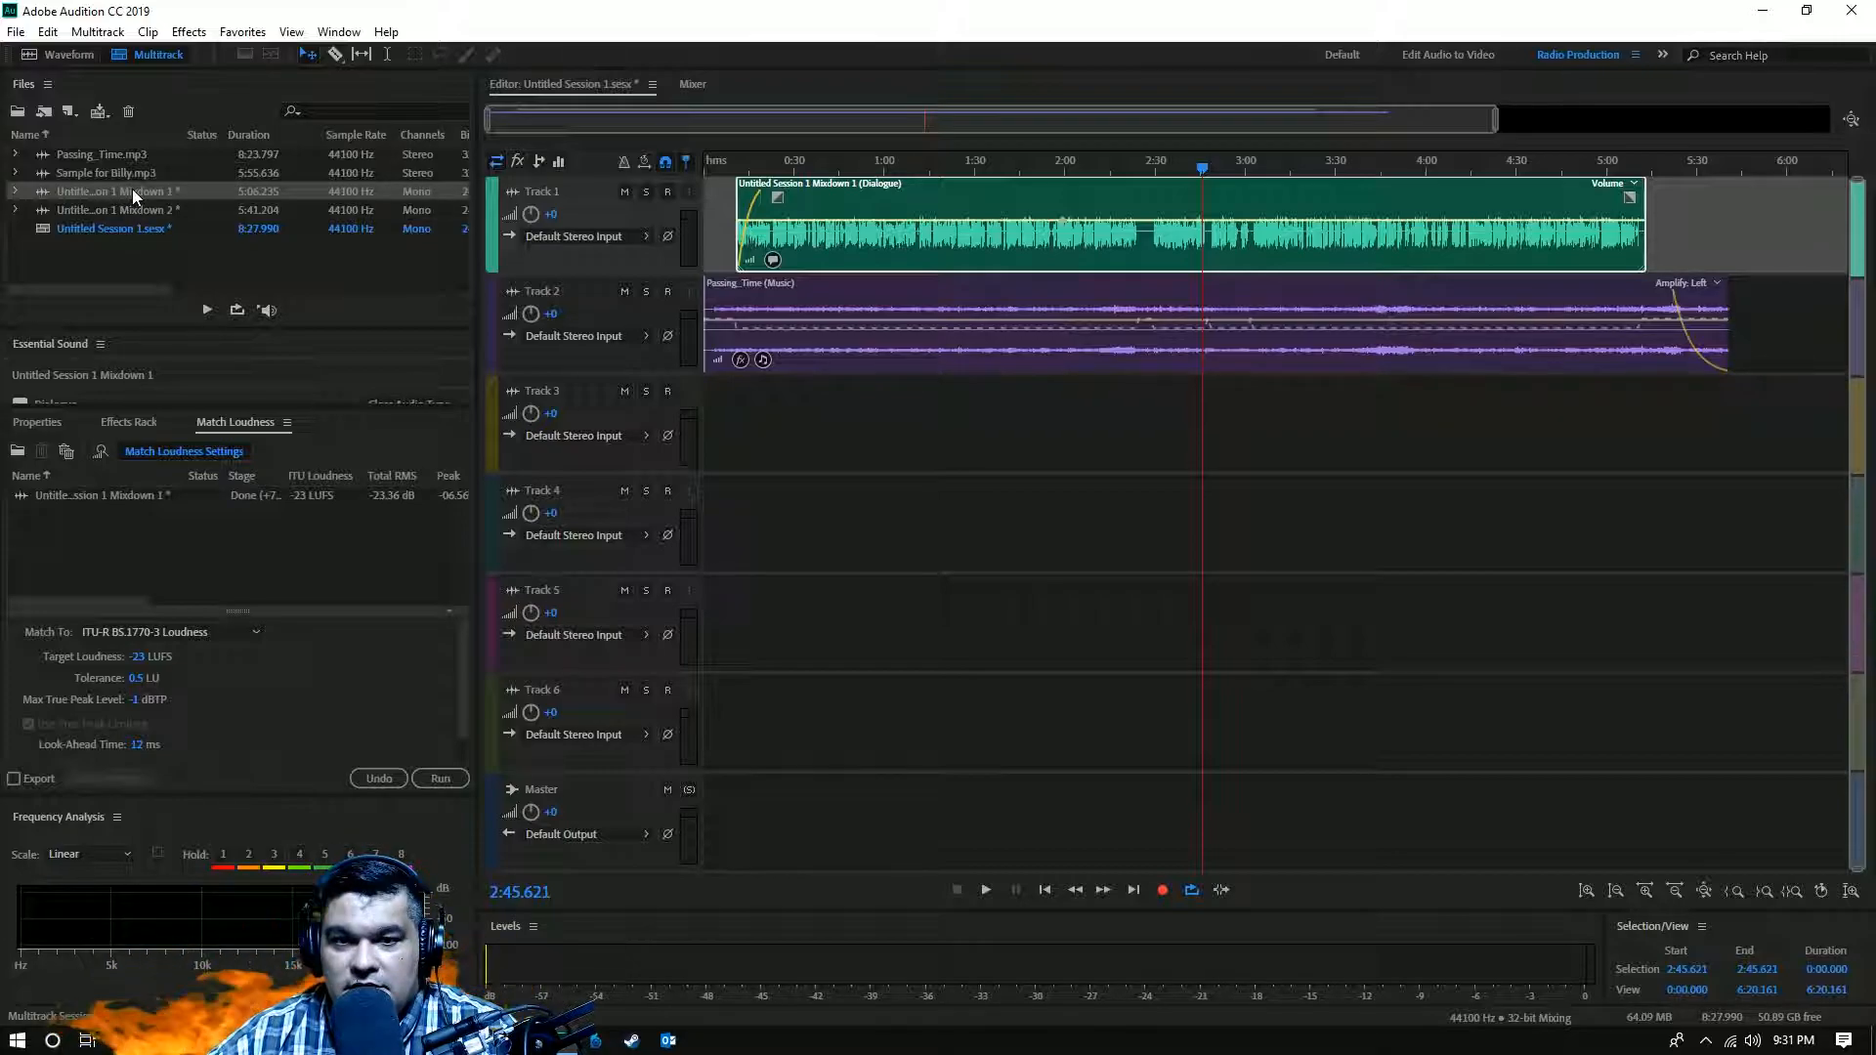
left_click(818, 325)
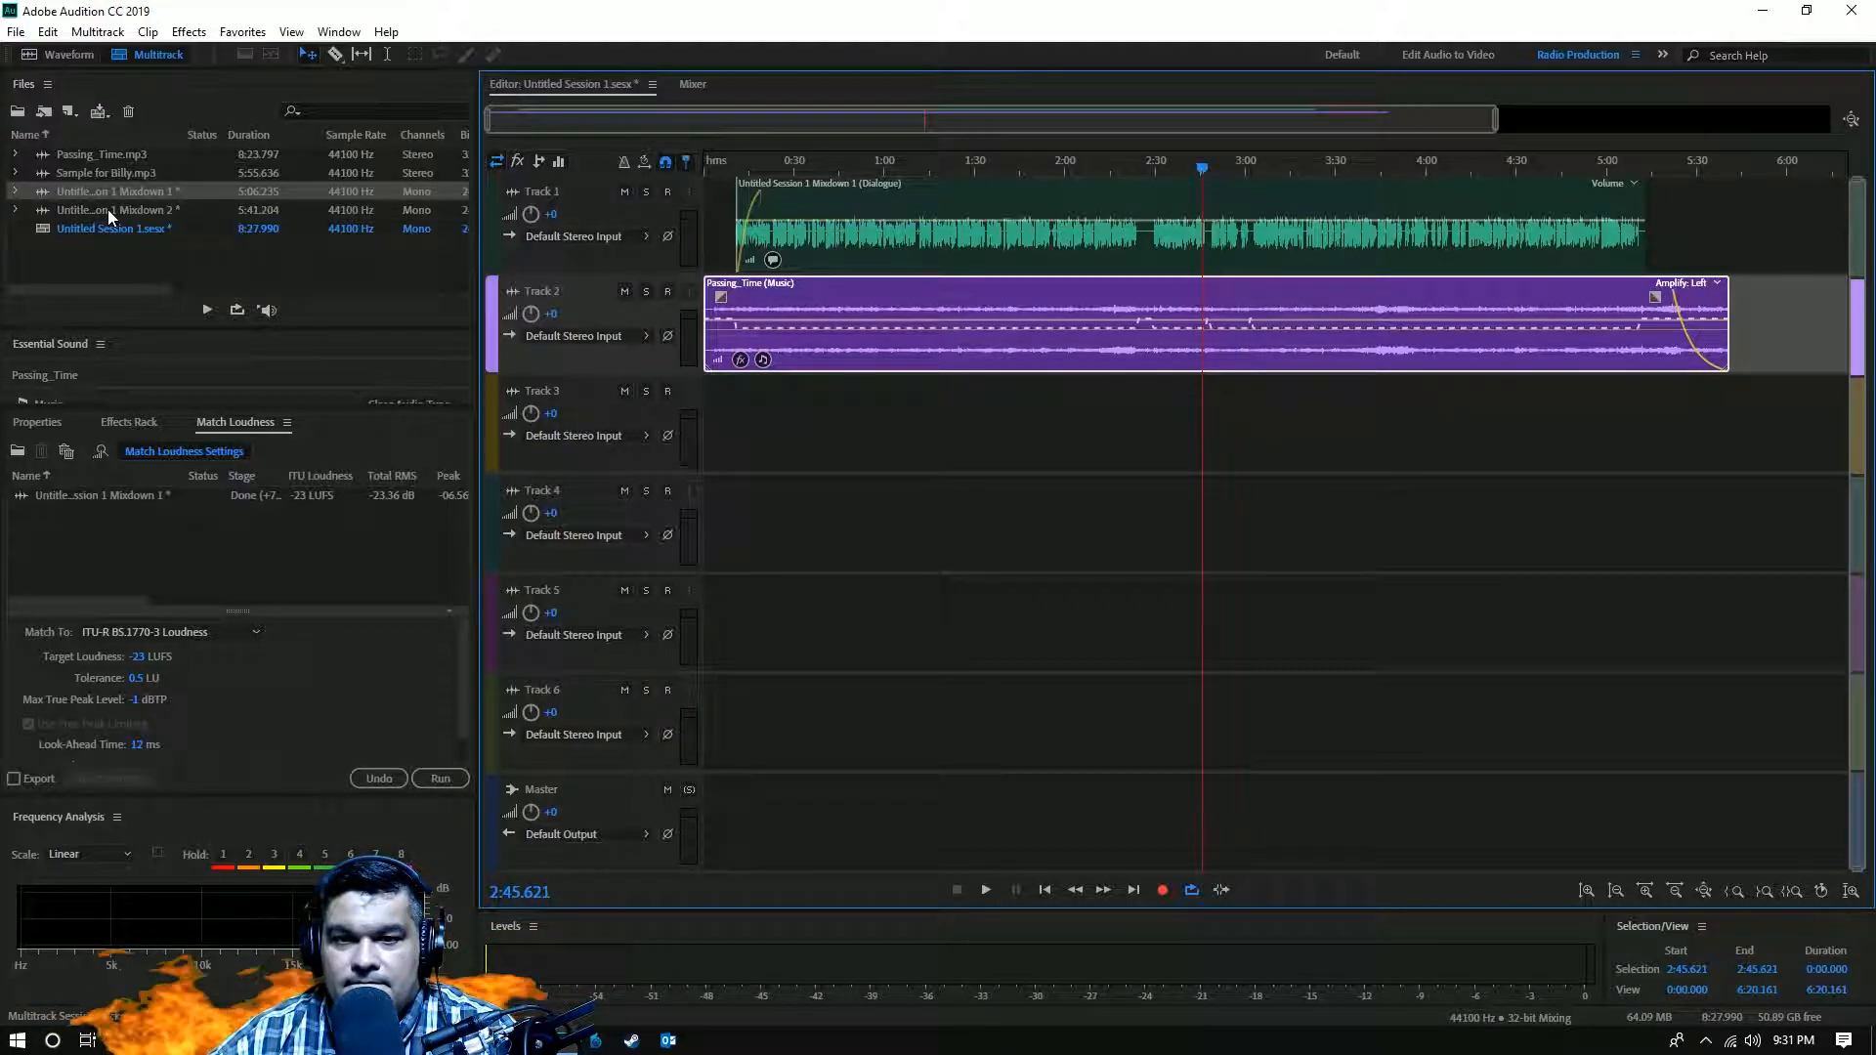
left_click_drag(108, 209, 700, 459)
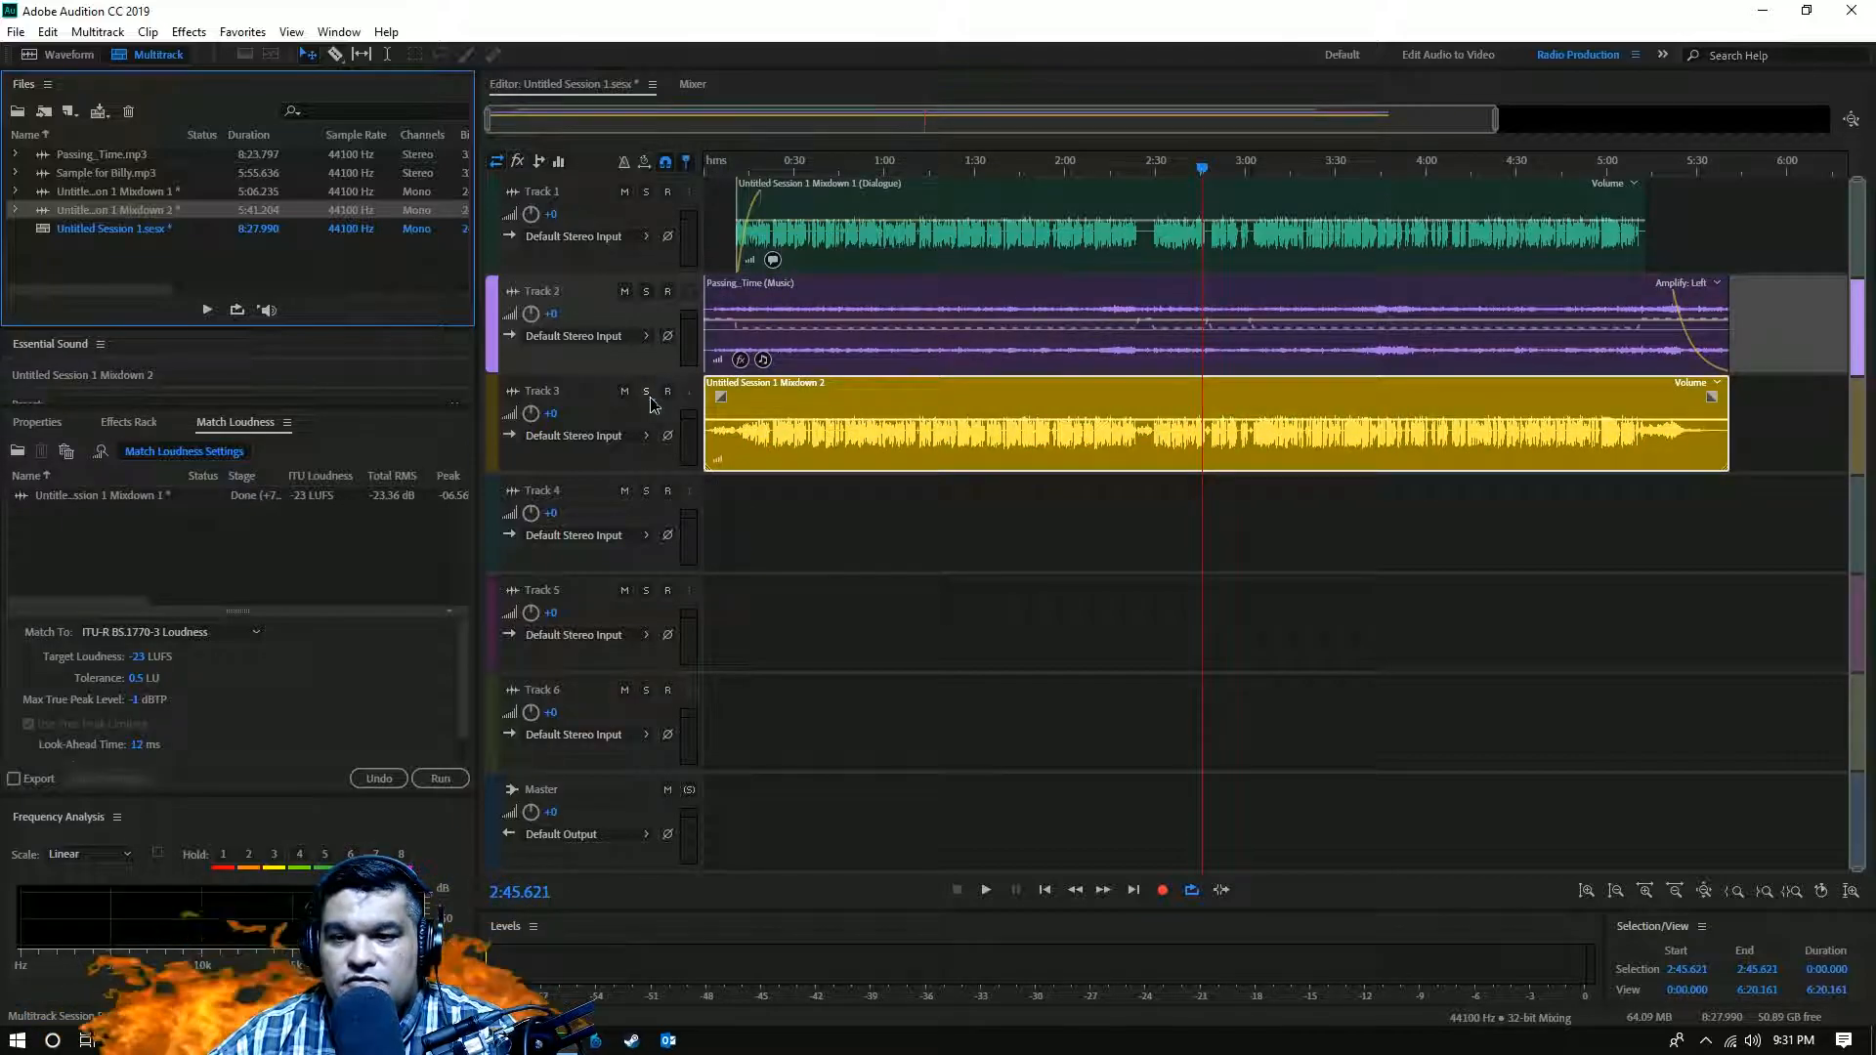
left_click(646, 391)
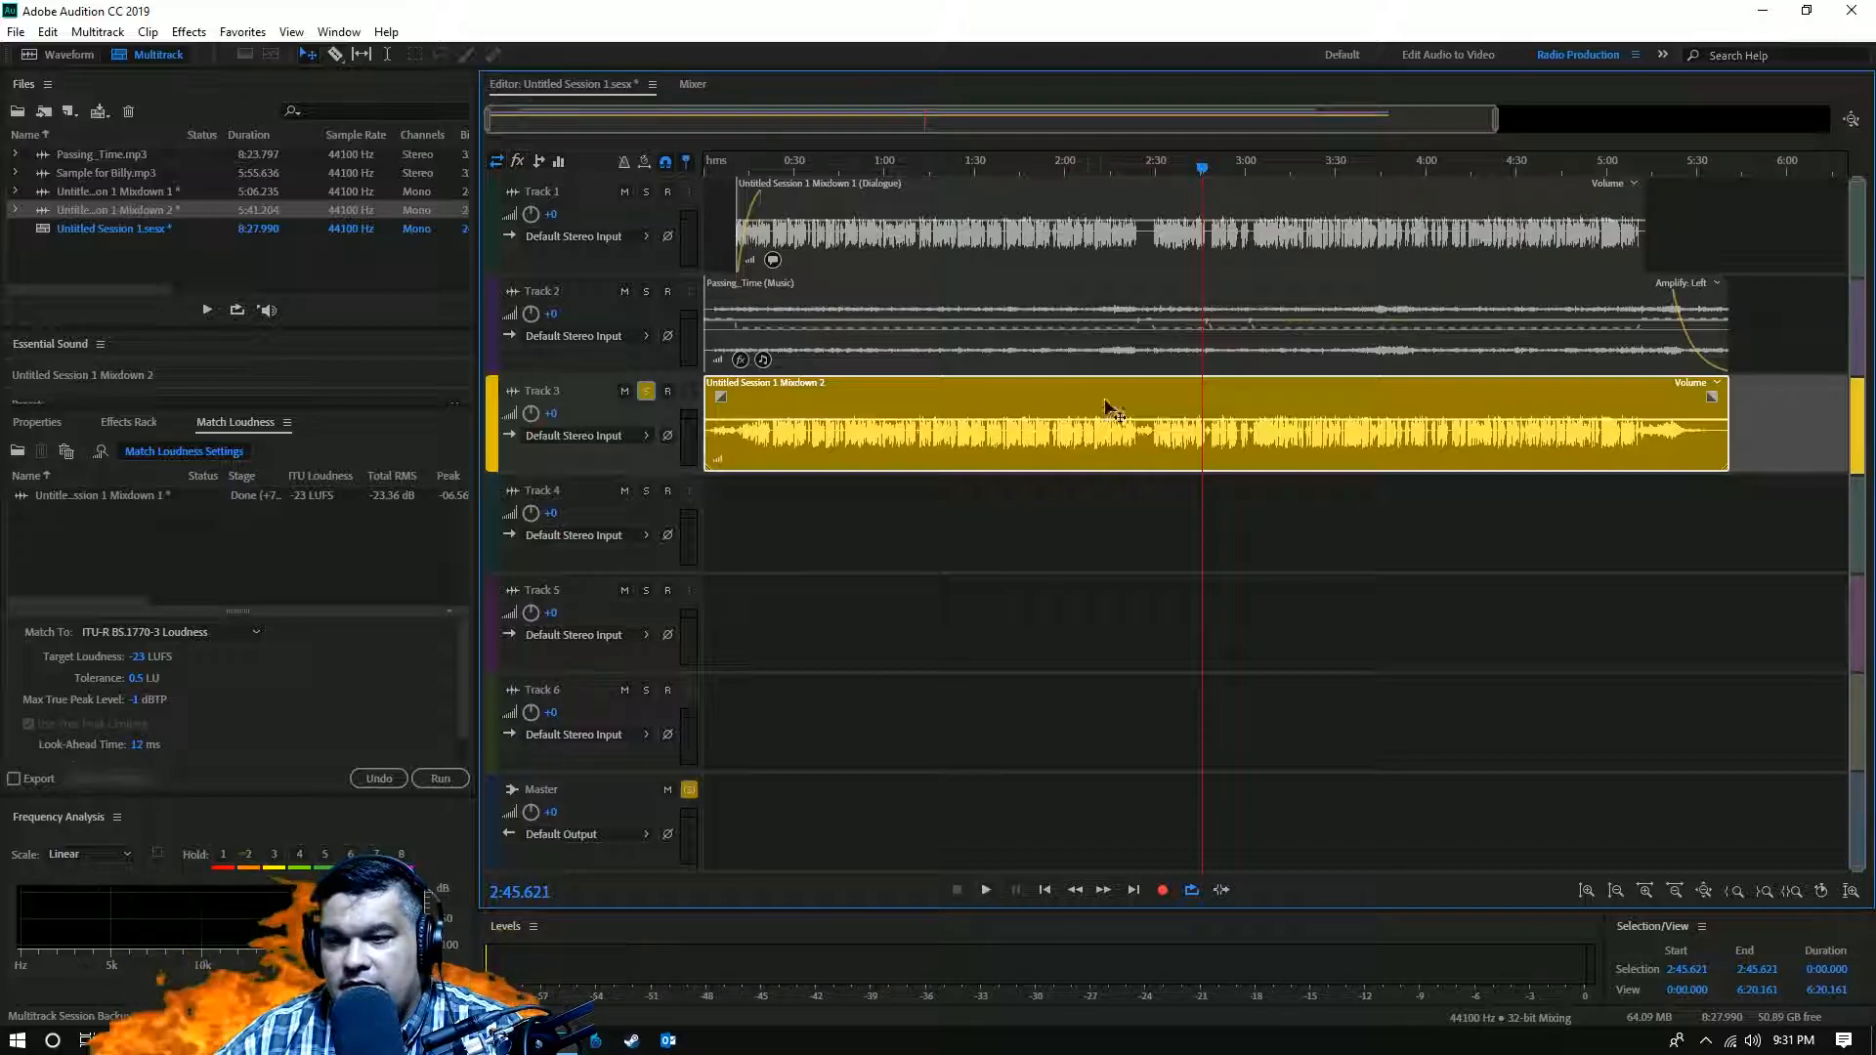
- Play the soloed mixdown on Track 3 from the beginning to check its level
left_click(1047, 889)
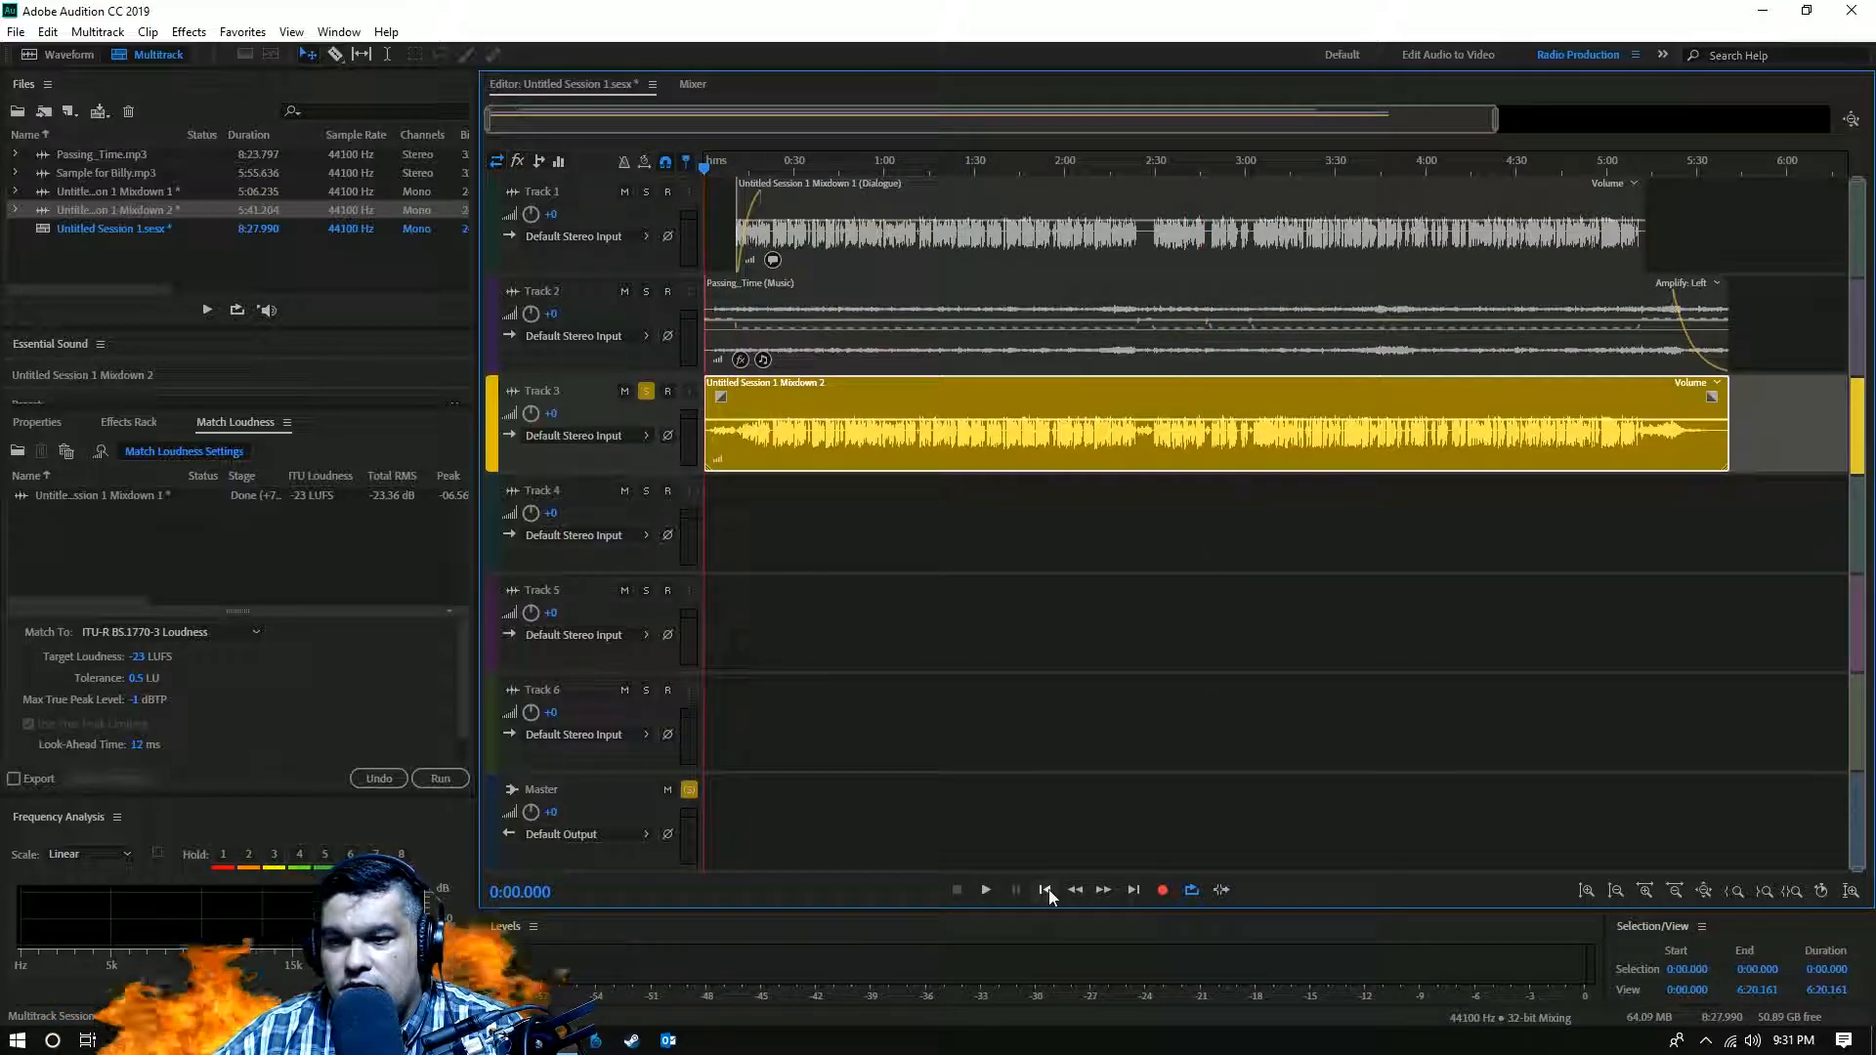
left_click(986, 889)
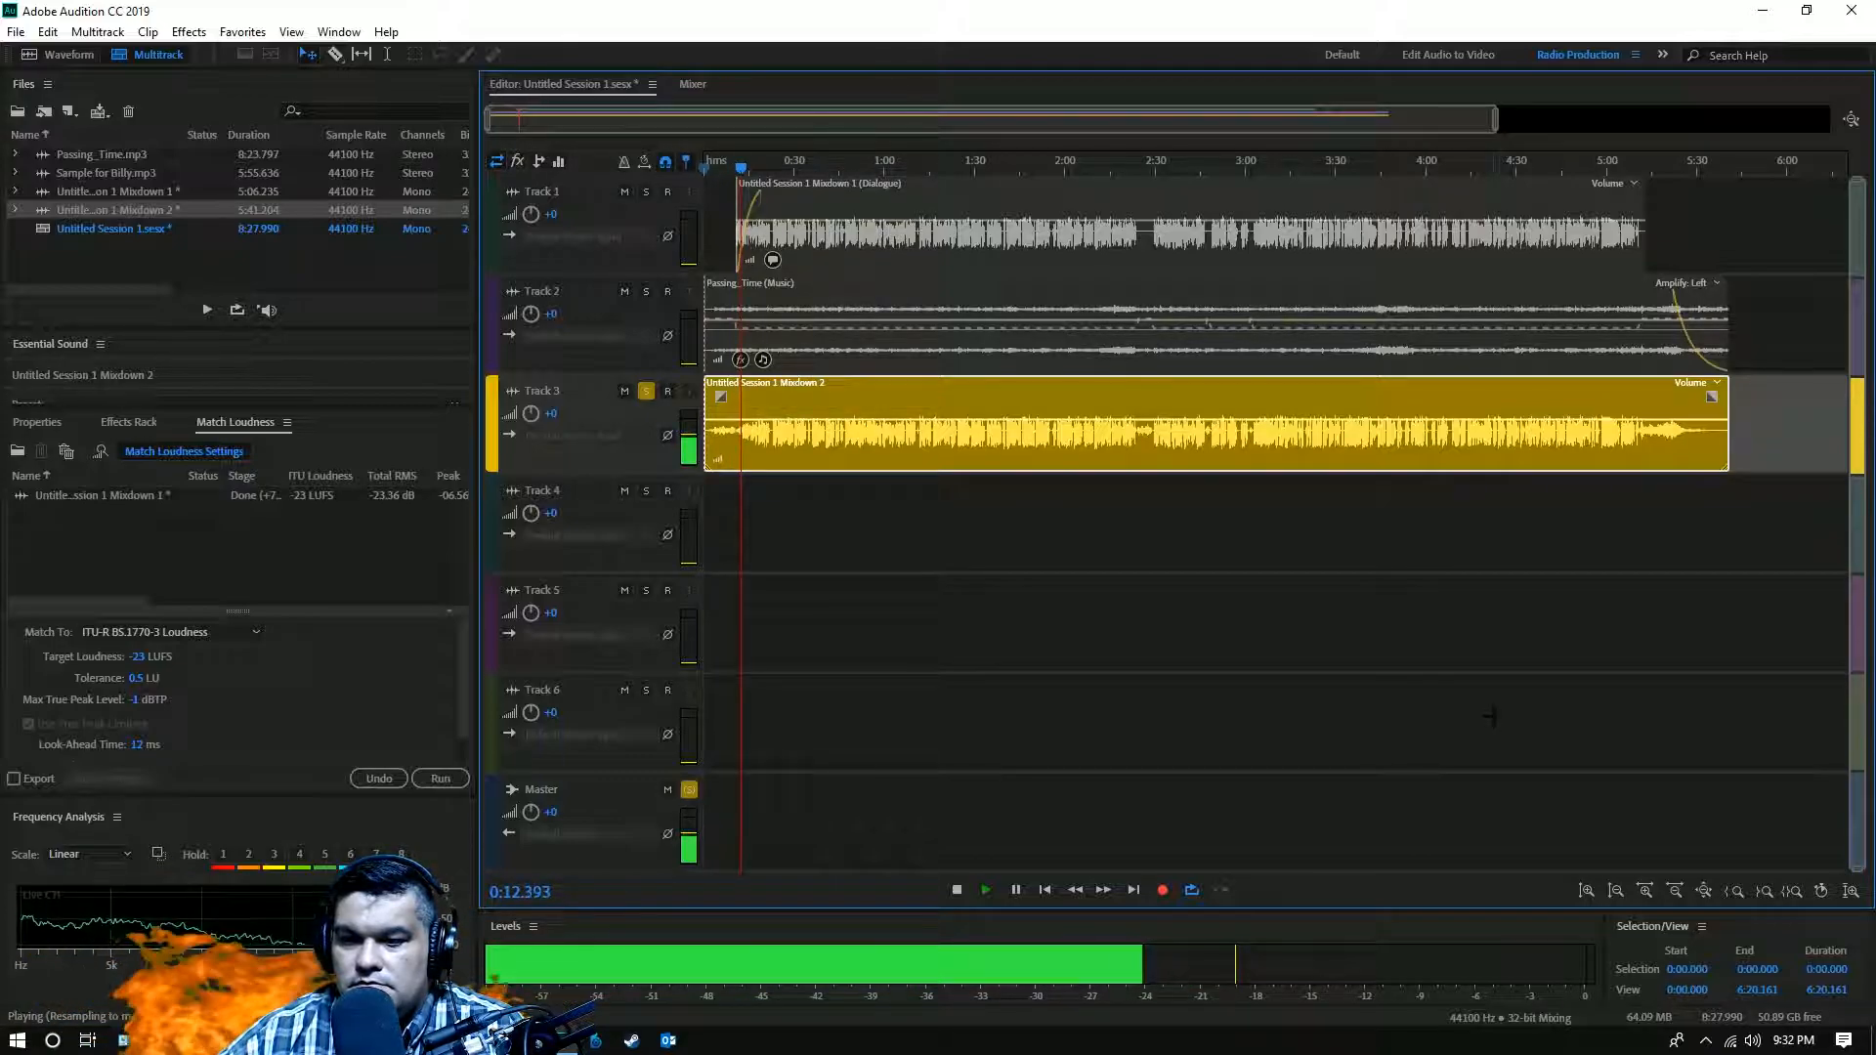
left_click(956, 889)
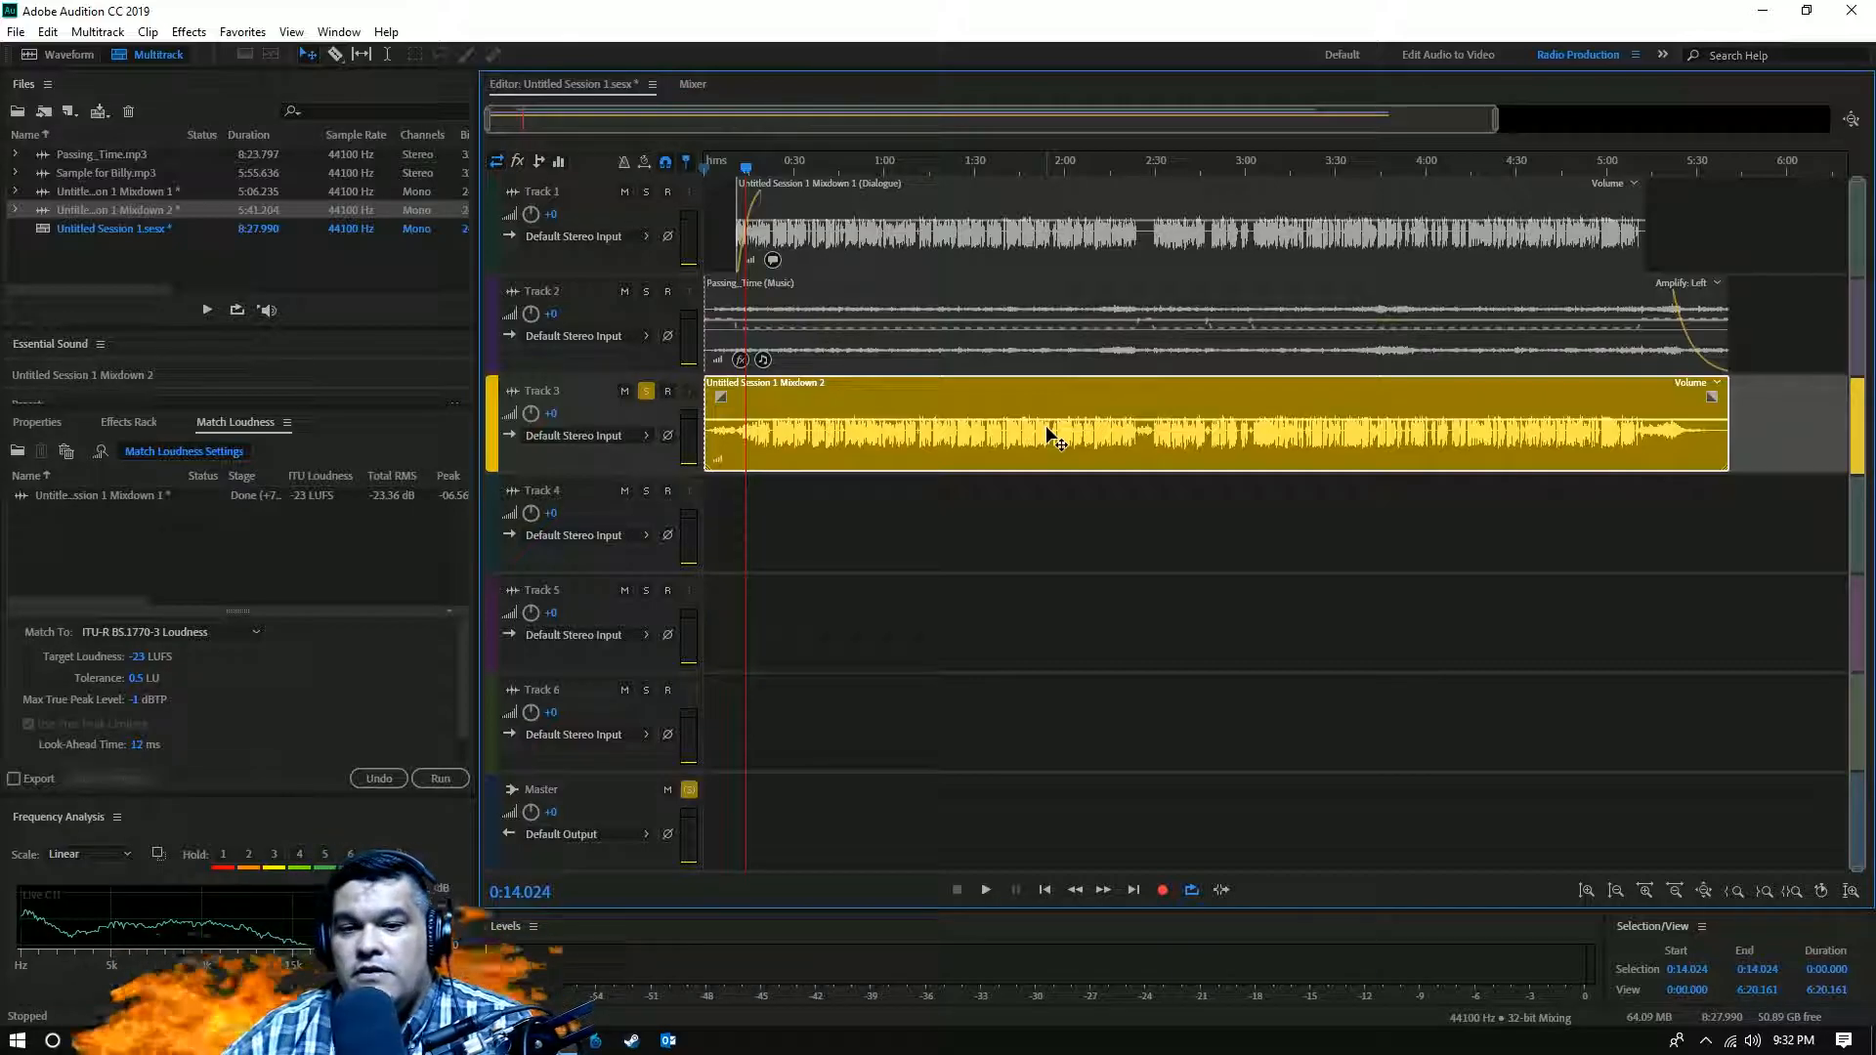
- Replace Untitled Session 1 Mixdown 1 with Untitled Session 1 Mixdown 2 in the Match Loudness list
right_click(68, 496)
left_click(113, 508)
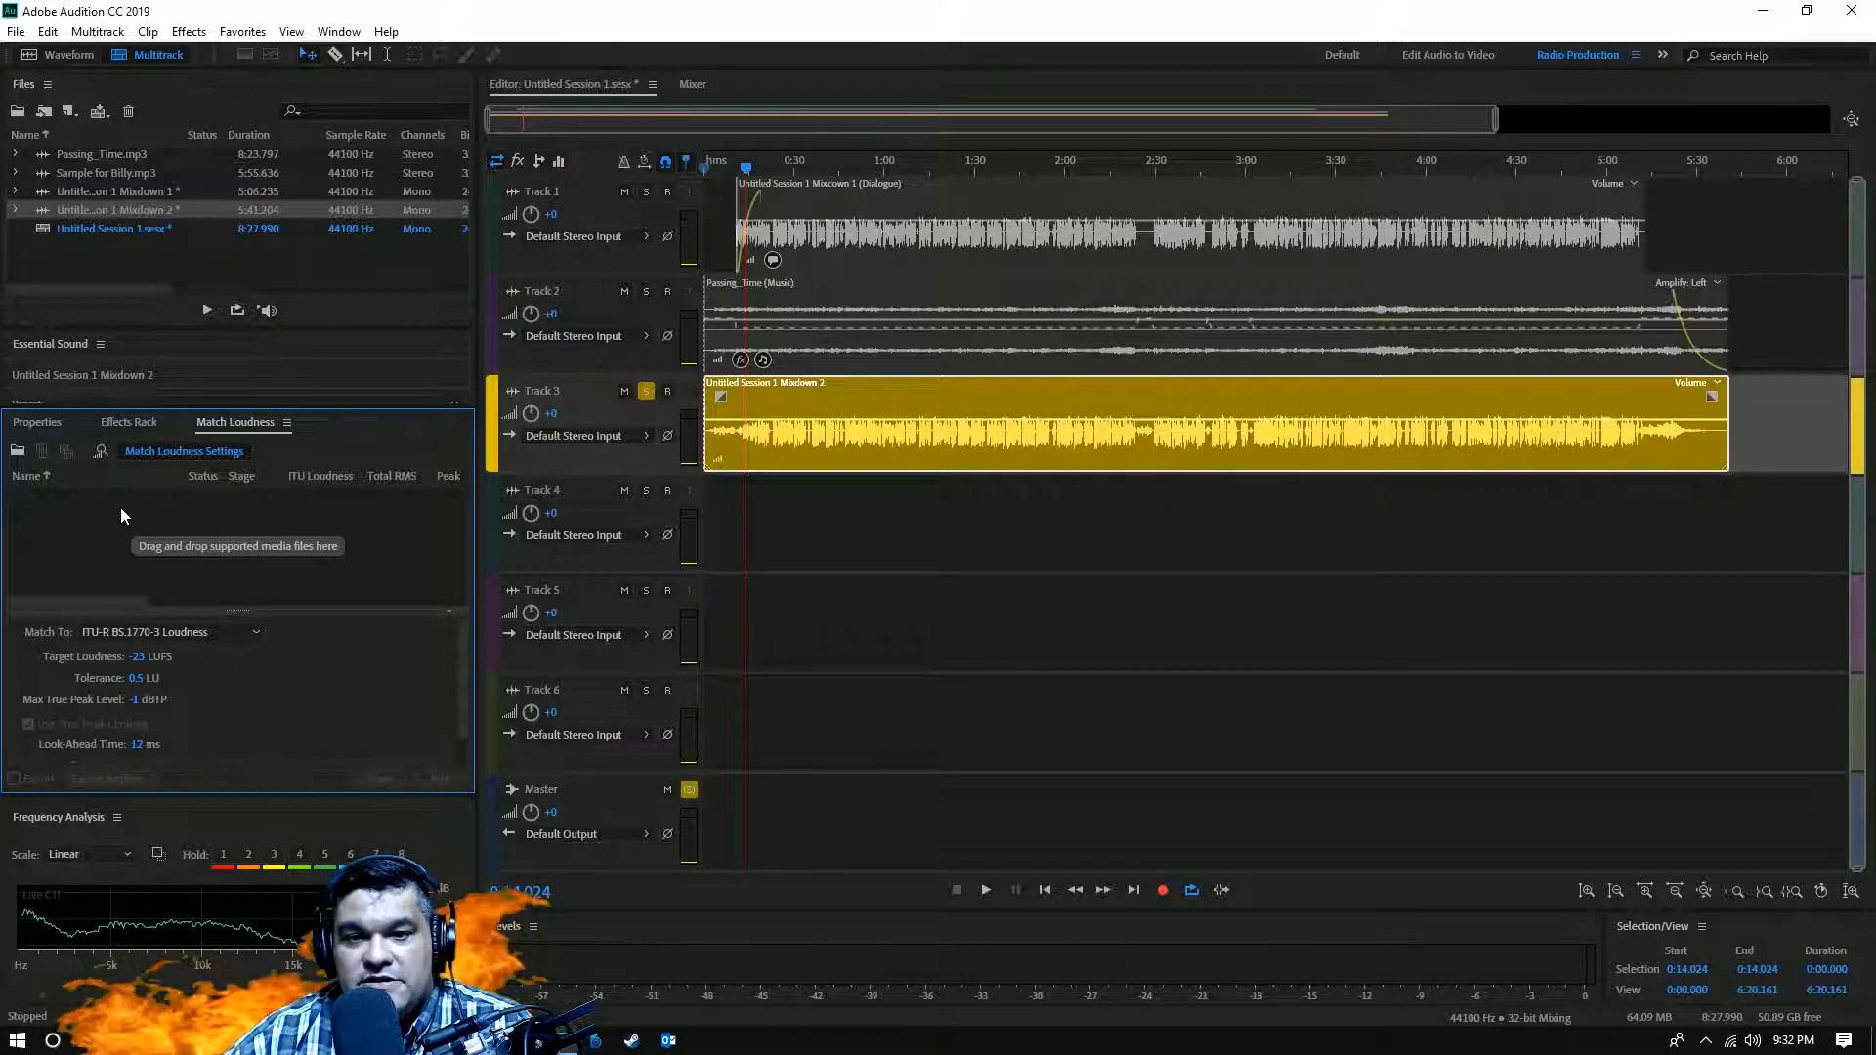
left_click(122, 207)
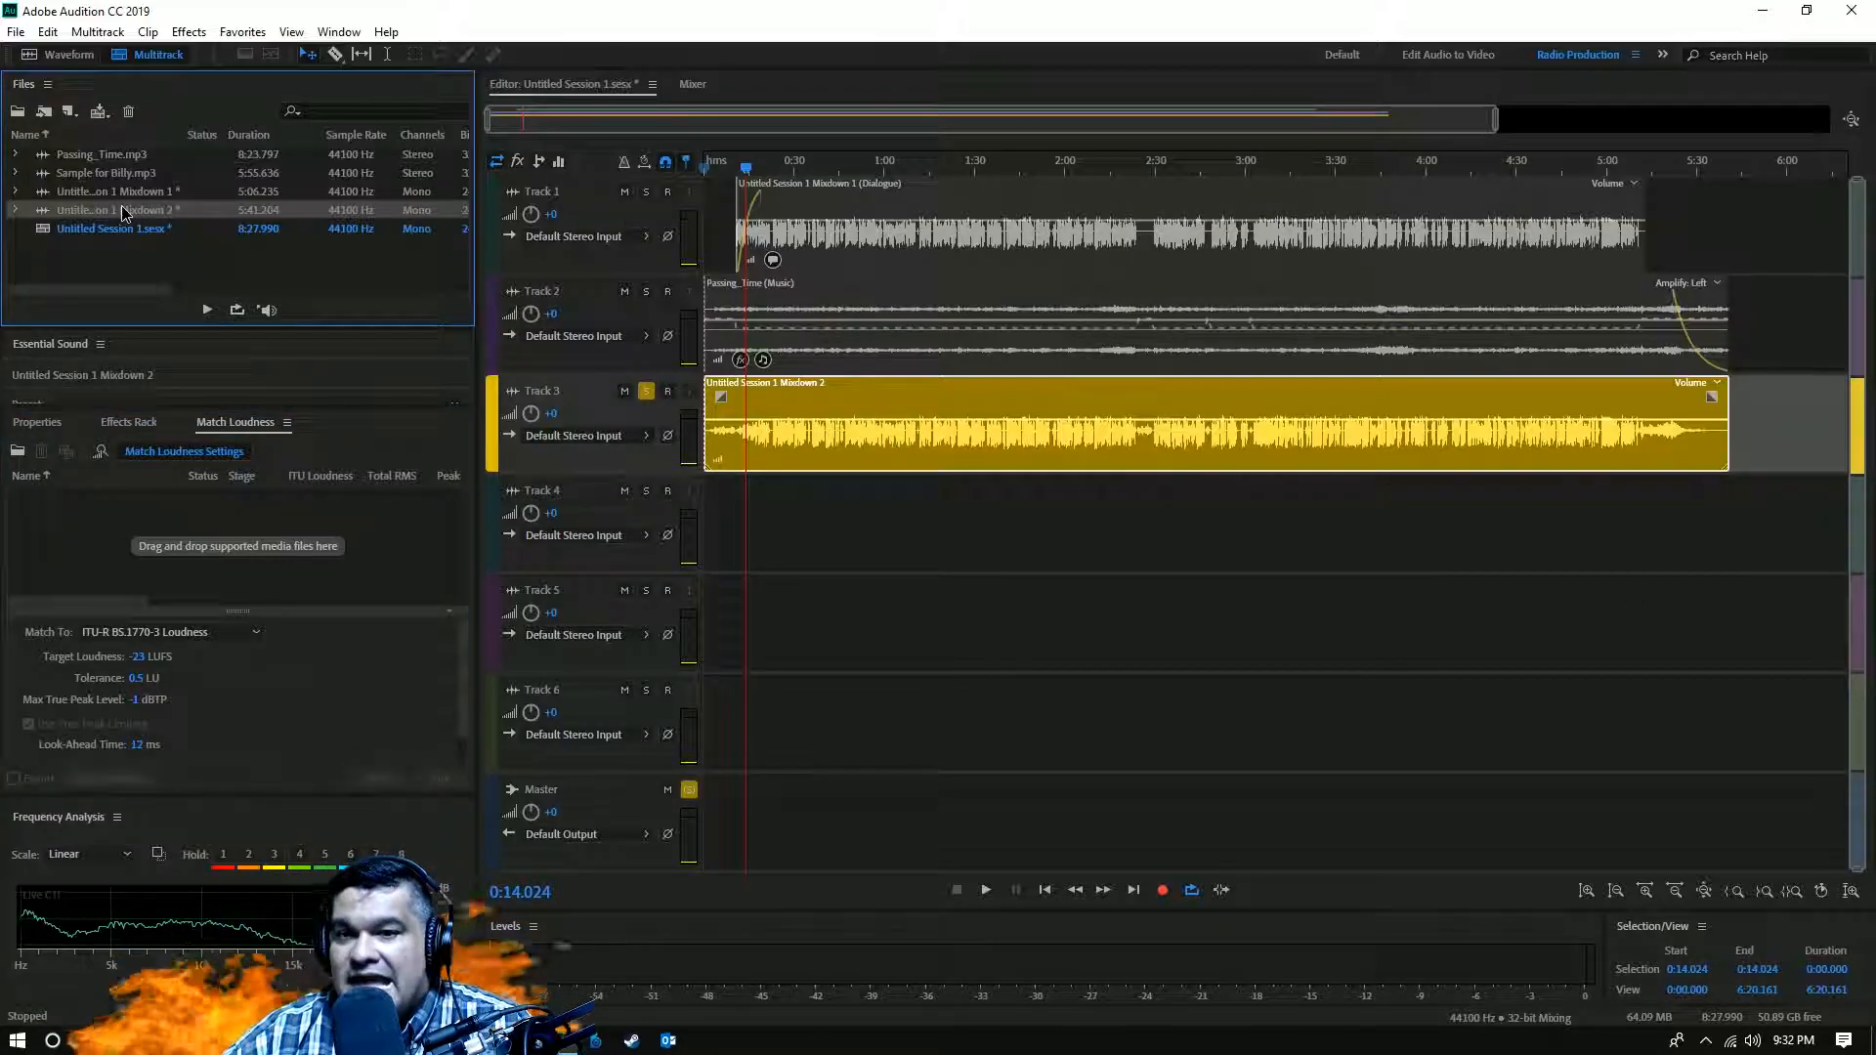
left_click_drag(122, 209, 153, 529)
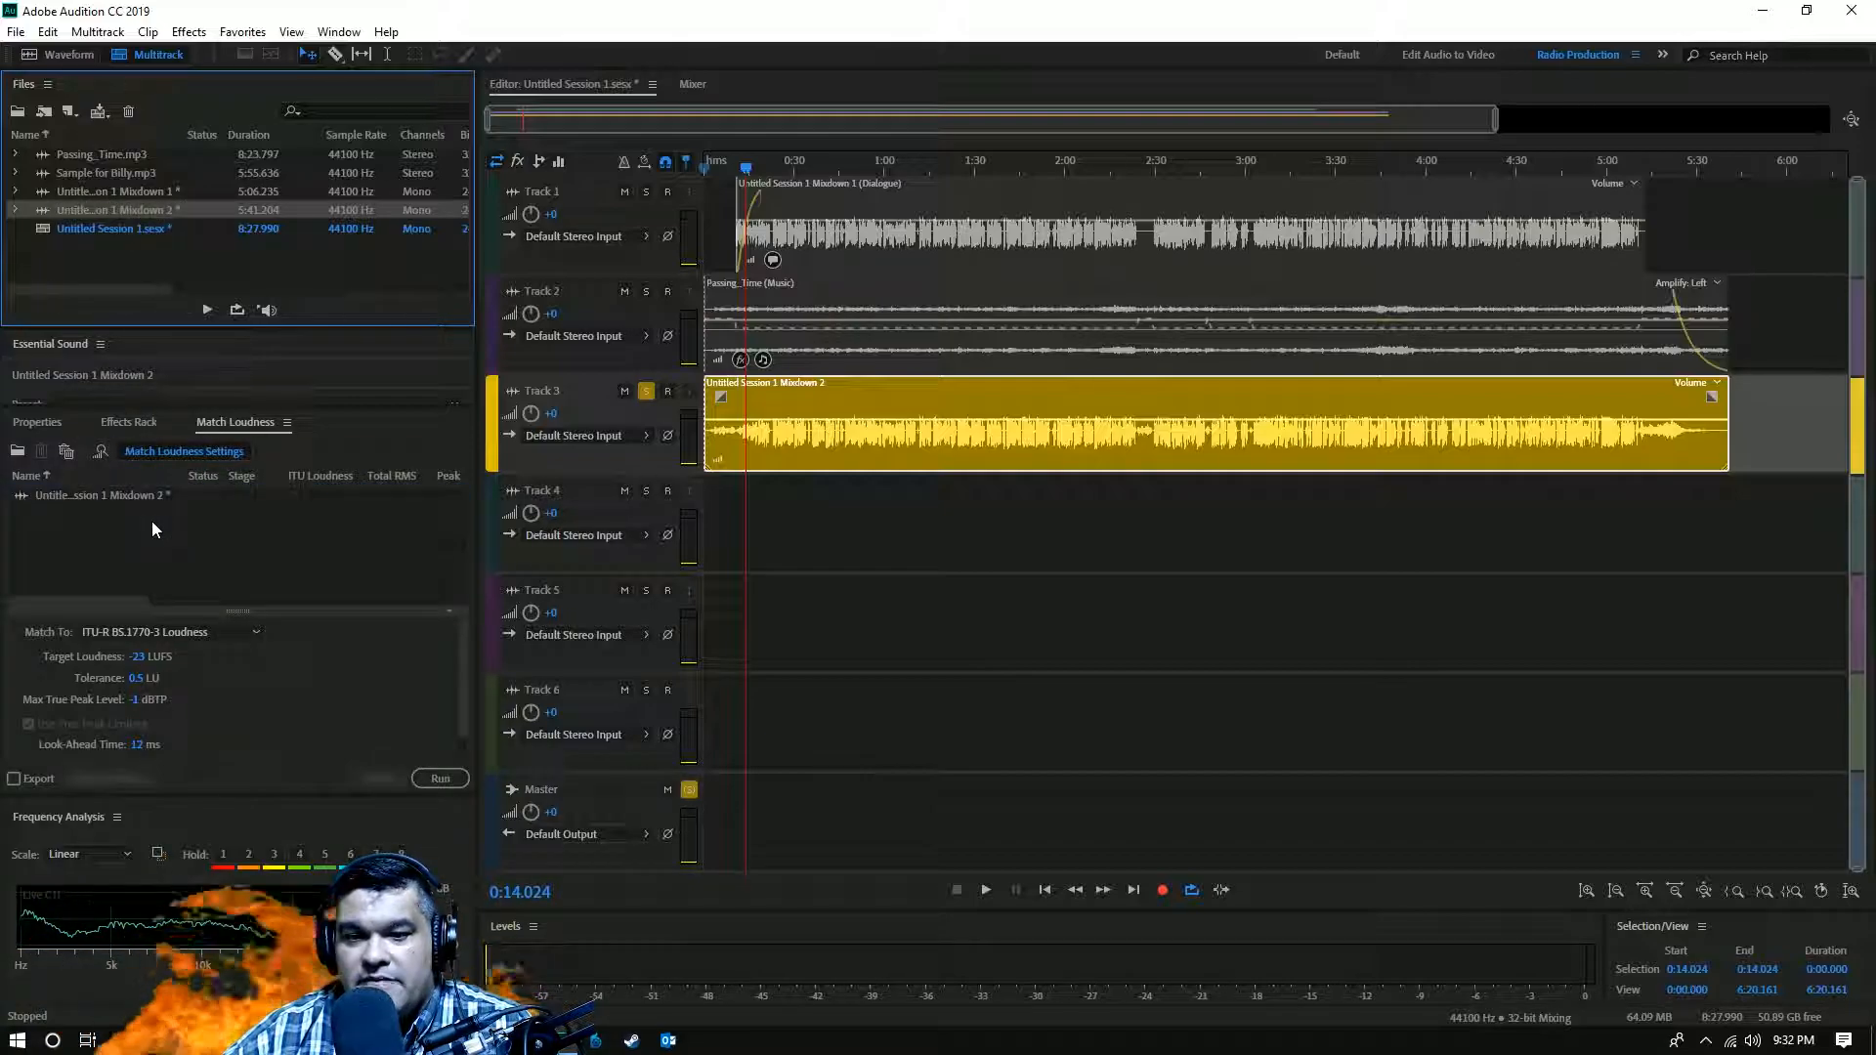
- Set the target loudness to -14 LUFS and run Match Loudness on Untitled Session 1 Mixdown 2
left_click(136, 657)
type("-")
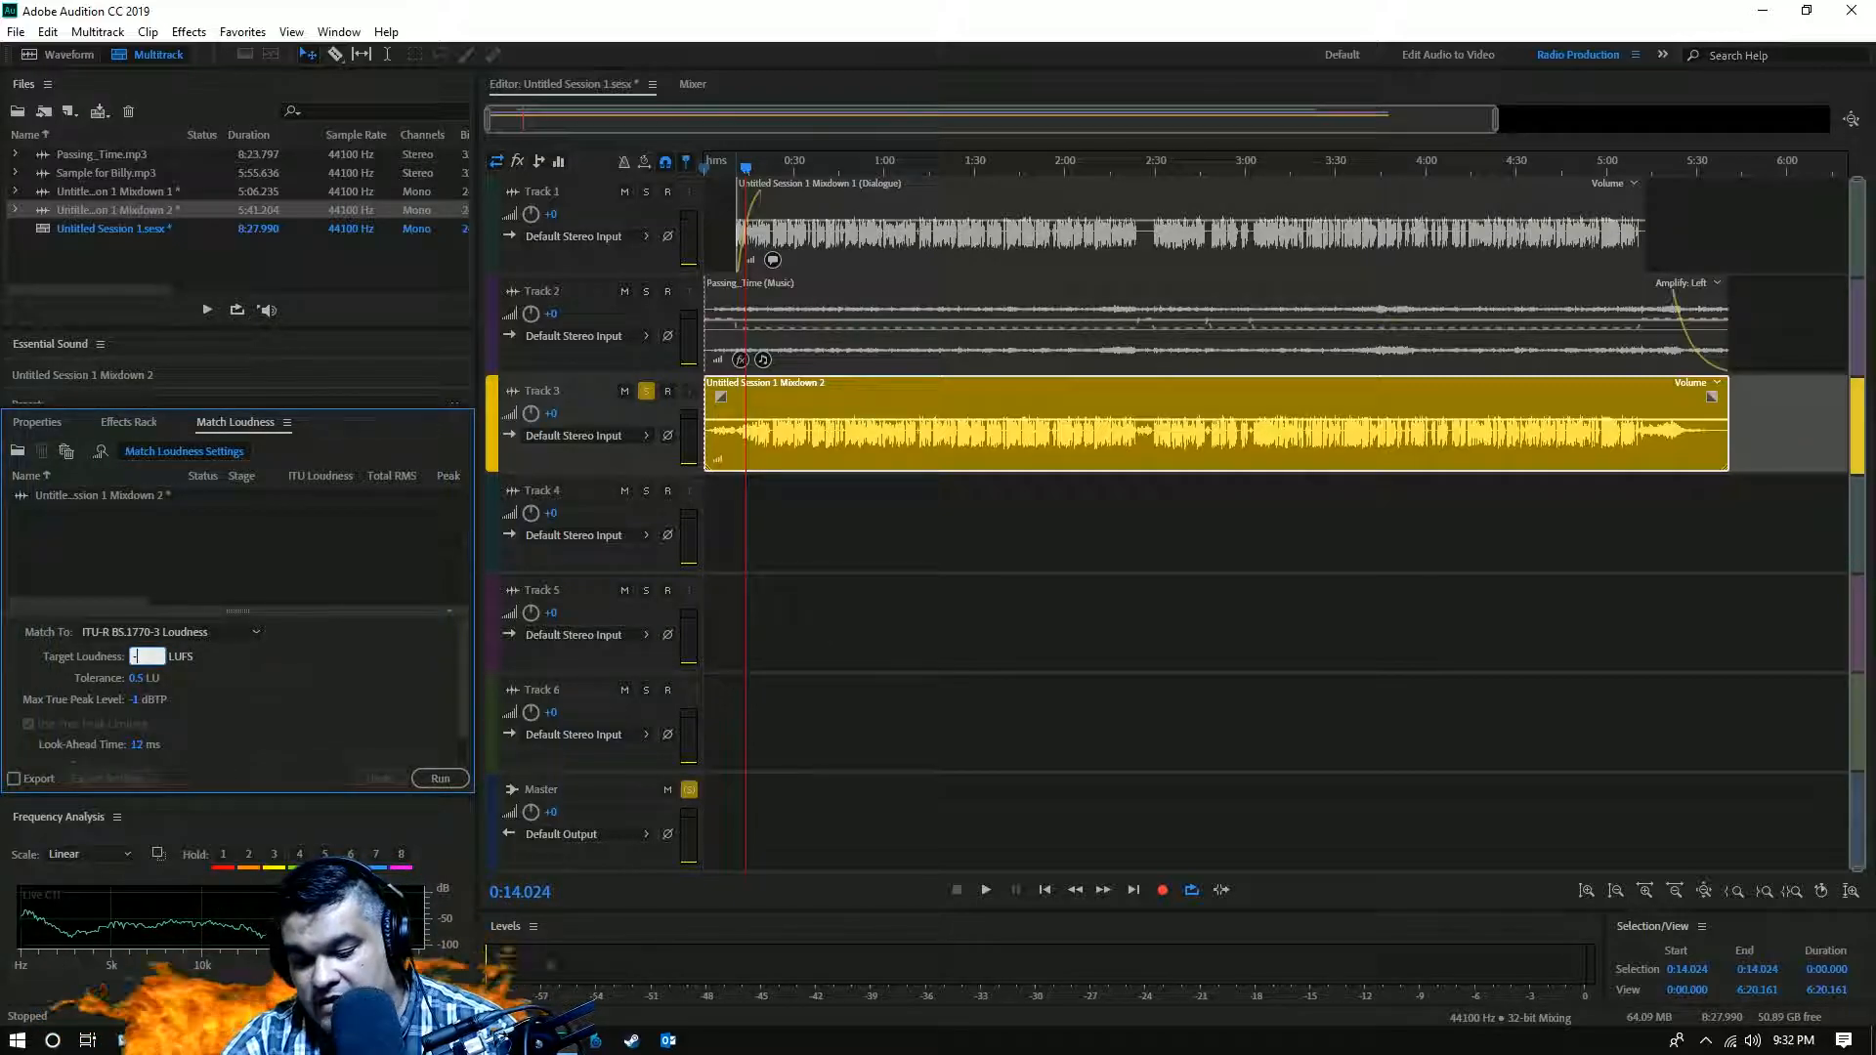
type("14")
key("Return")
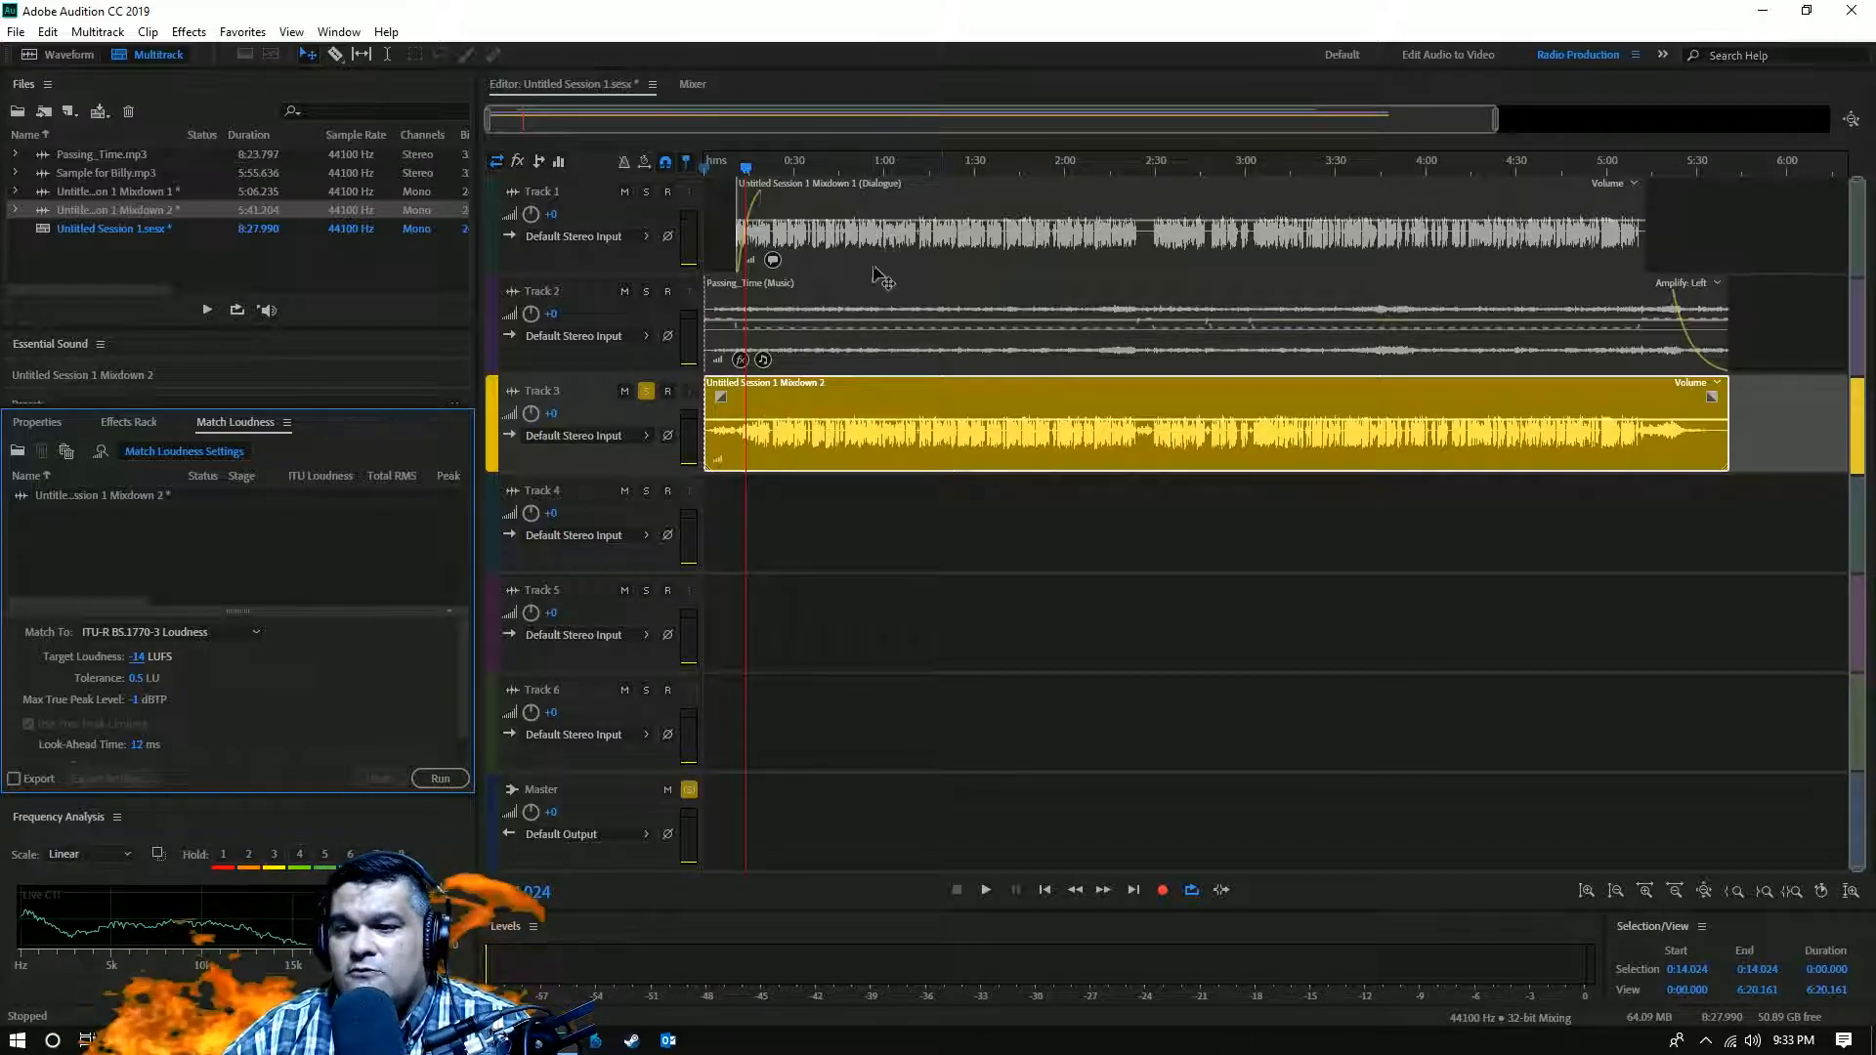
left_click(431, 777)
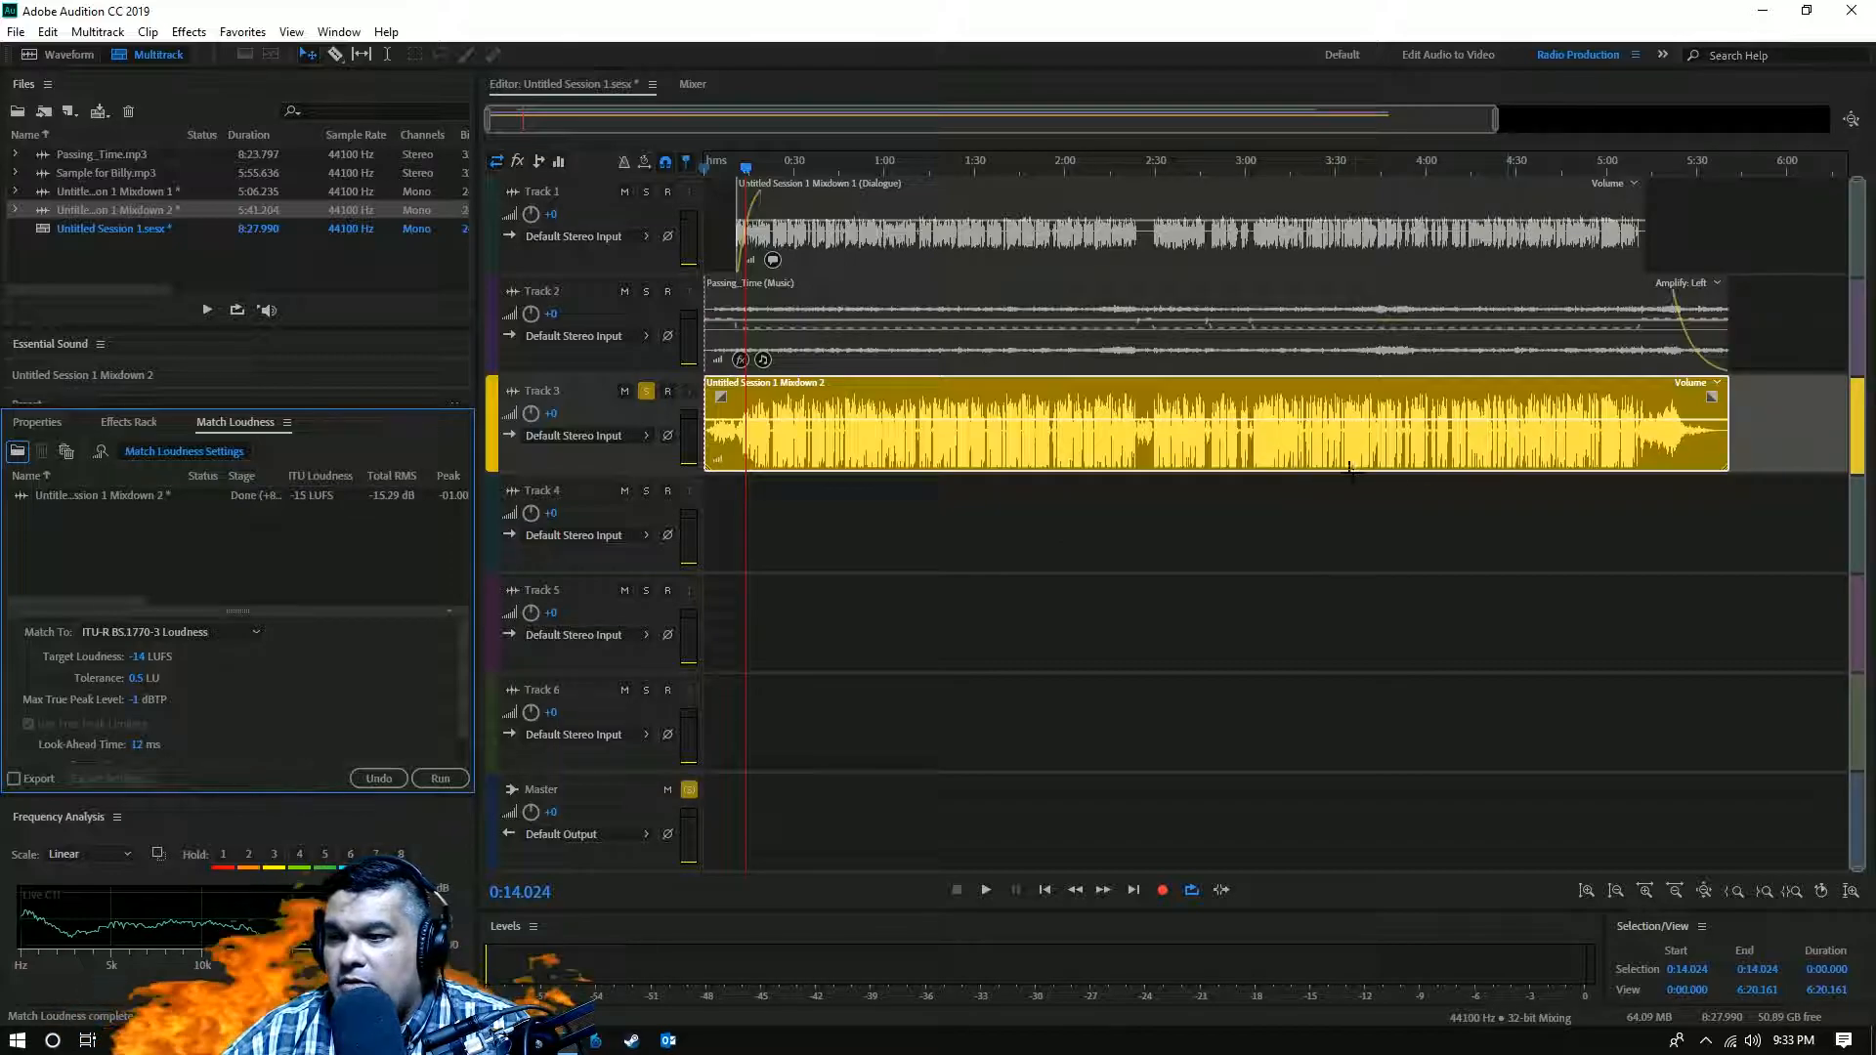
- Increase Track 3's height to inspect the loudness-matched waveform, and play it from about 0:14 to check its levels
left_click_drag(614, 475, 628, 540)
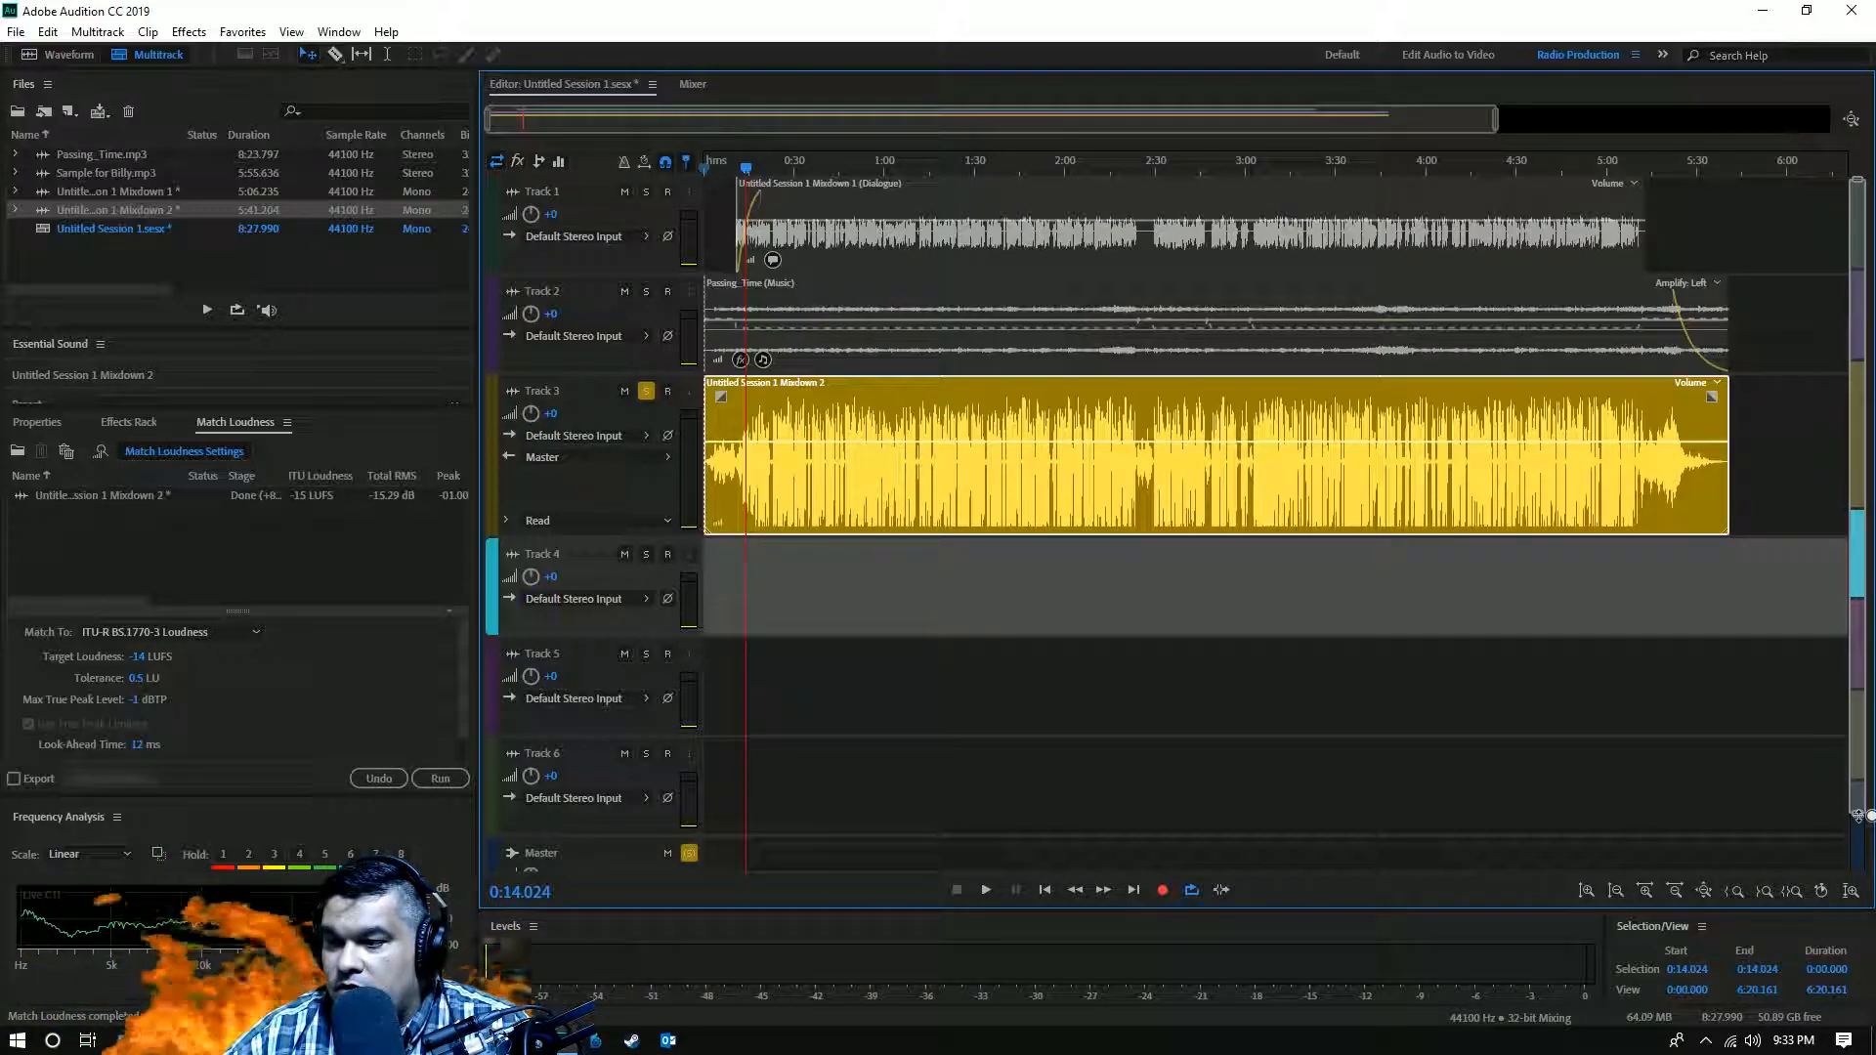
left_click_drag(1859, 185, 1861, 257)
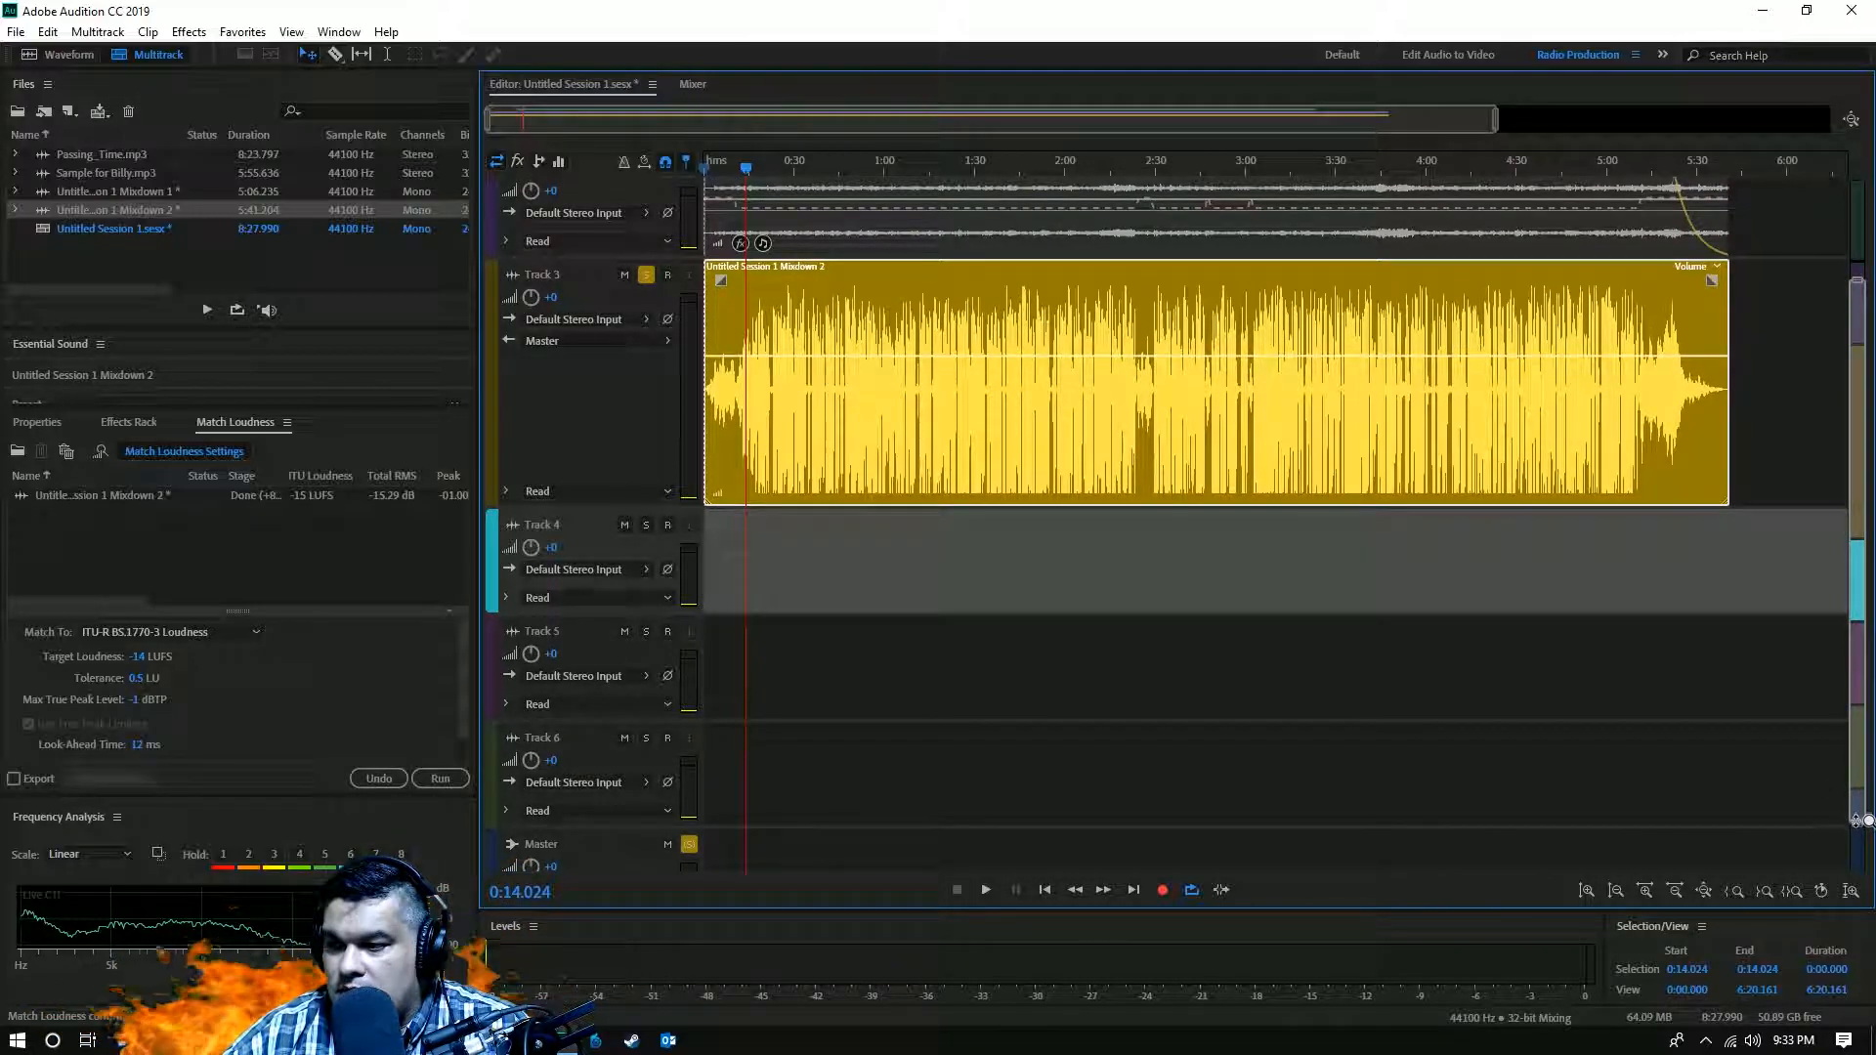
left_click_drag(1861, 828, 1863, 862)
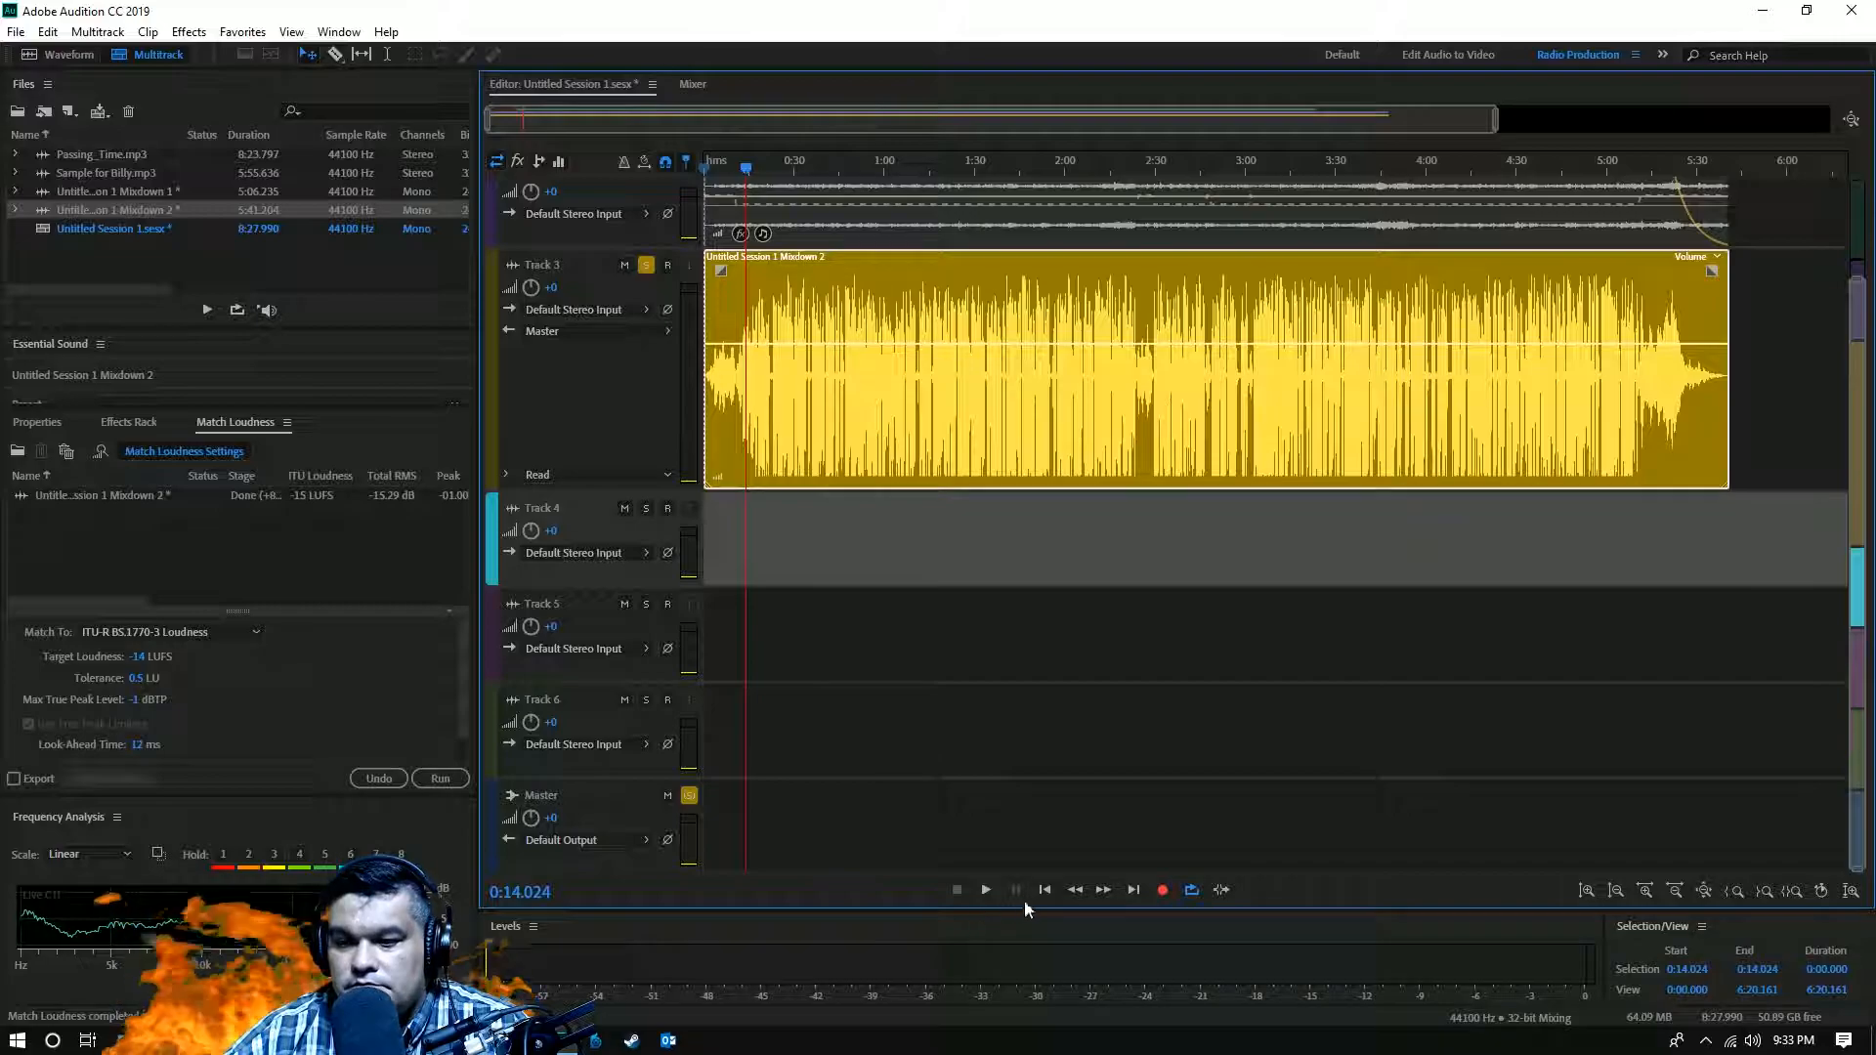
left_click(983, 890)
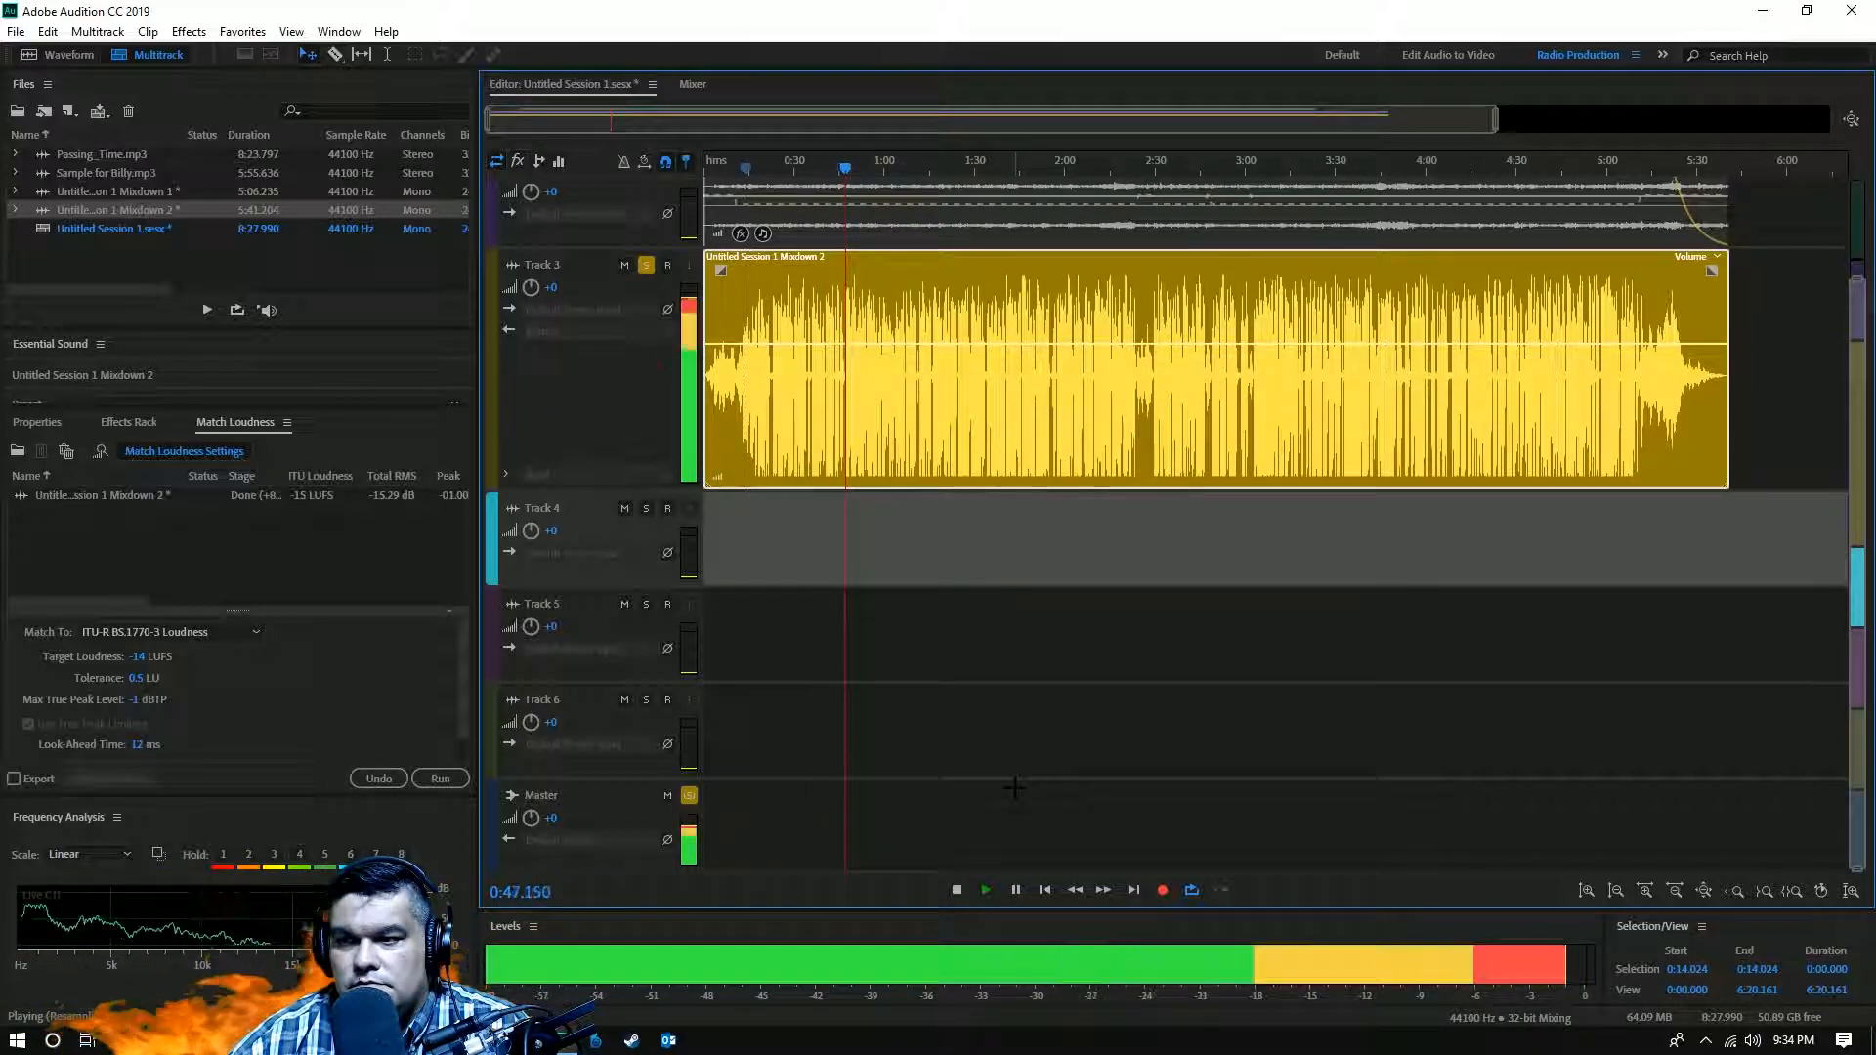
left_click(956, 889)
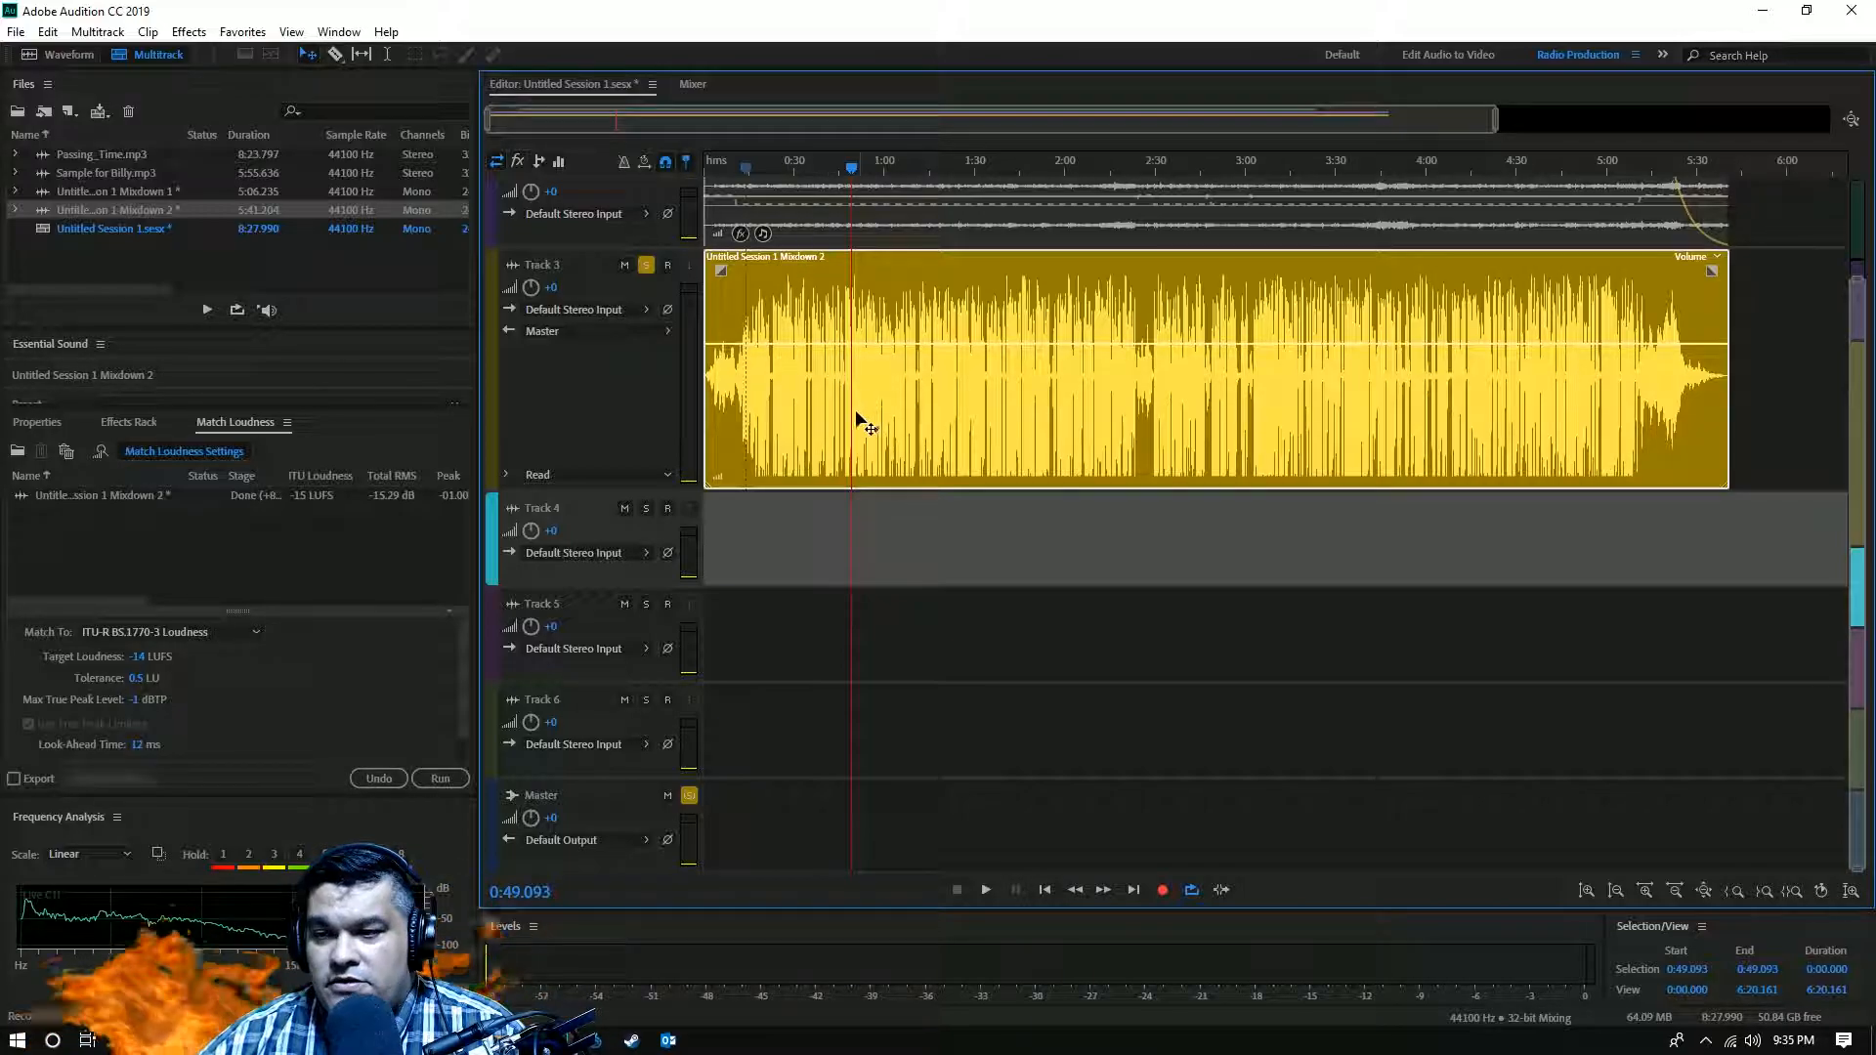
- Start a multitrack mixdown export of only the selected Untitled Session 1 Mixdown 2 clip on Track 3
scroll(857, 418, "up", 2)
scroll(858, 418, "down", 2)
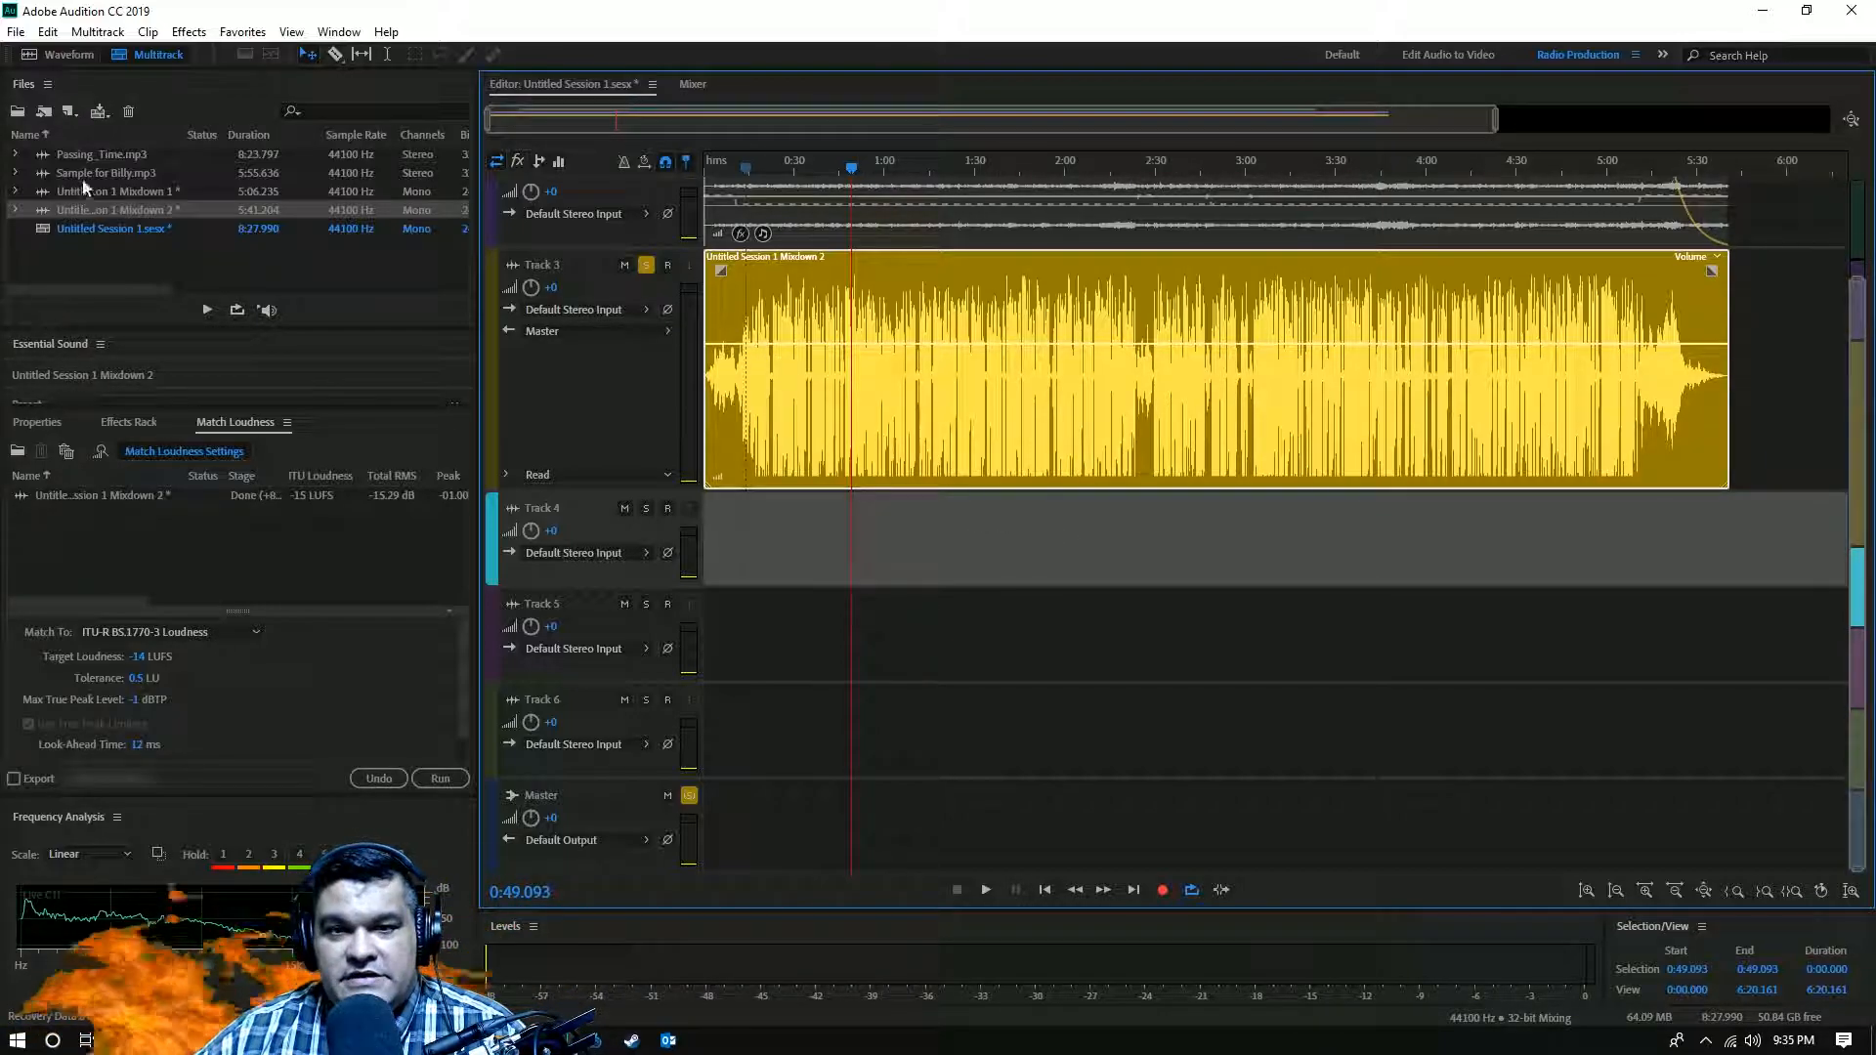
left_click(15, 32)
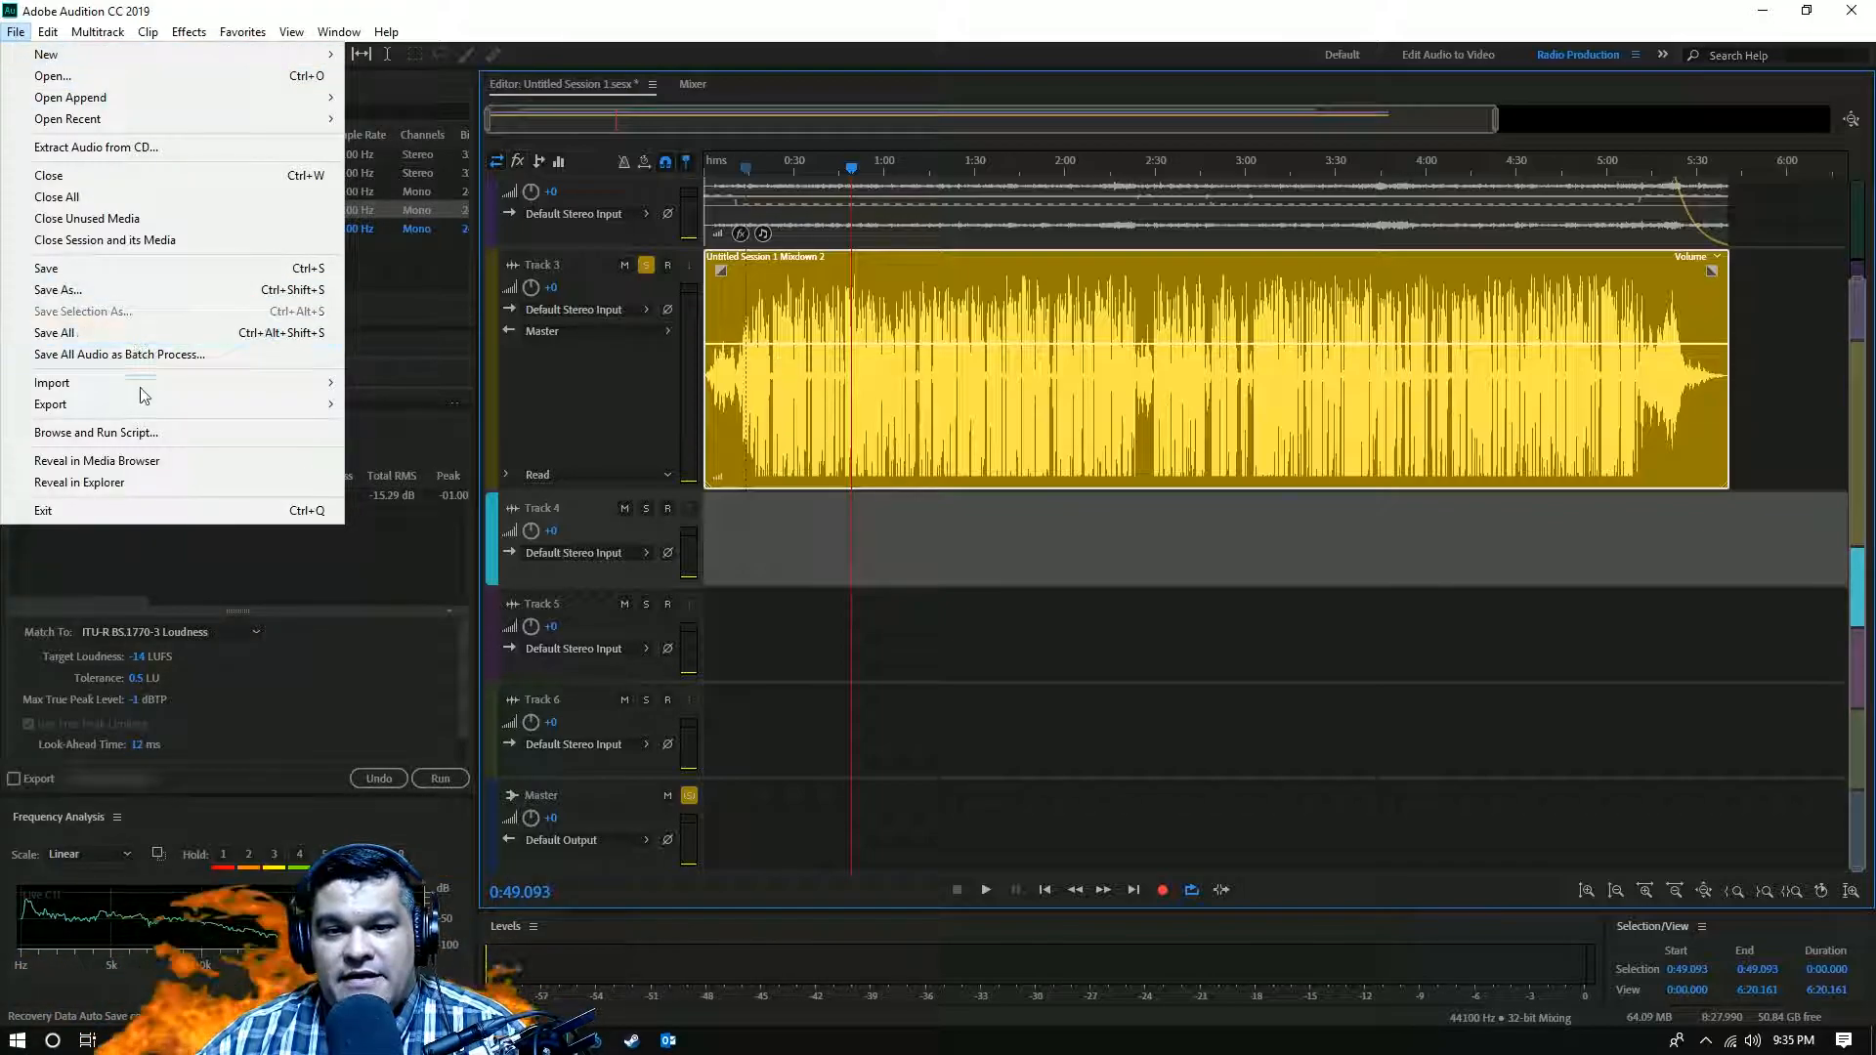
mouse_move(230, 403)
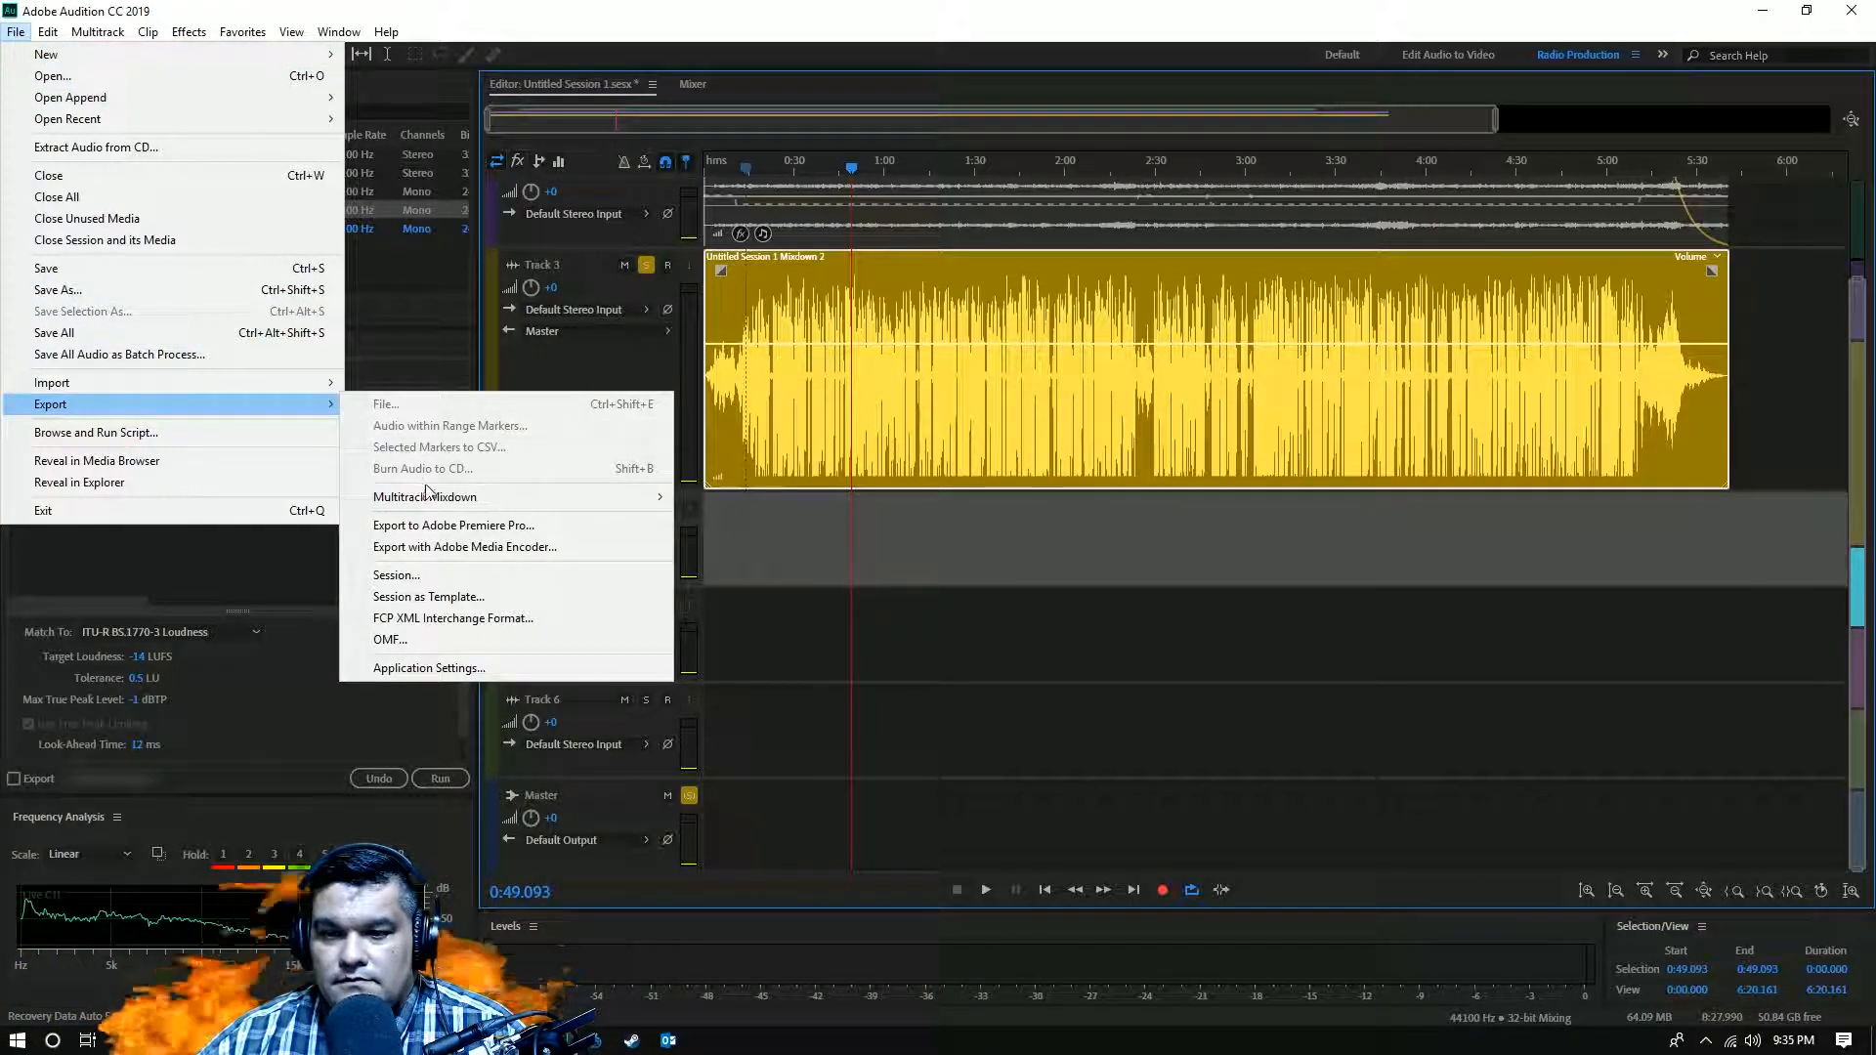
mouse_move(441, 500)
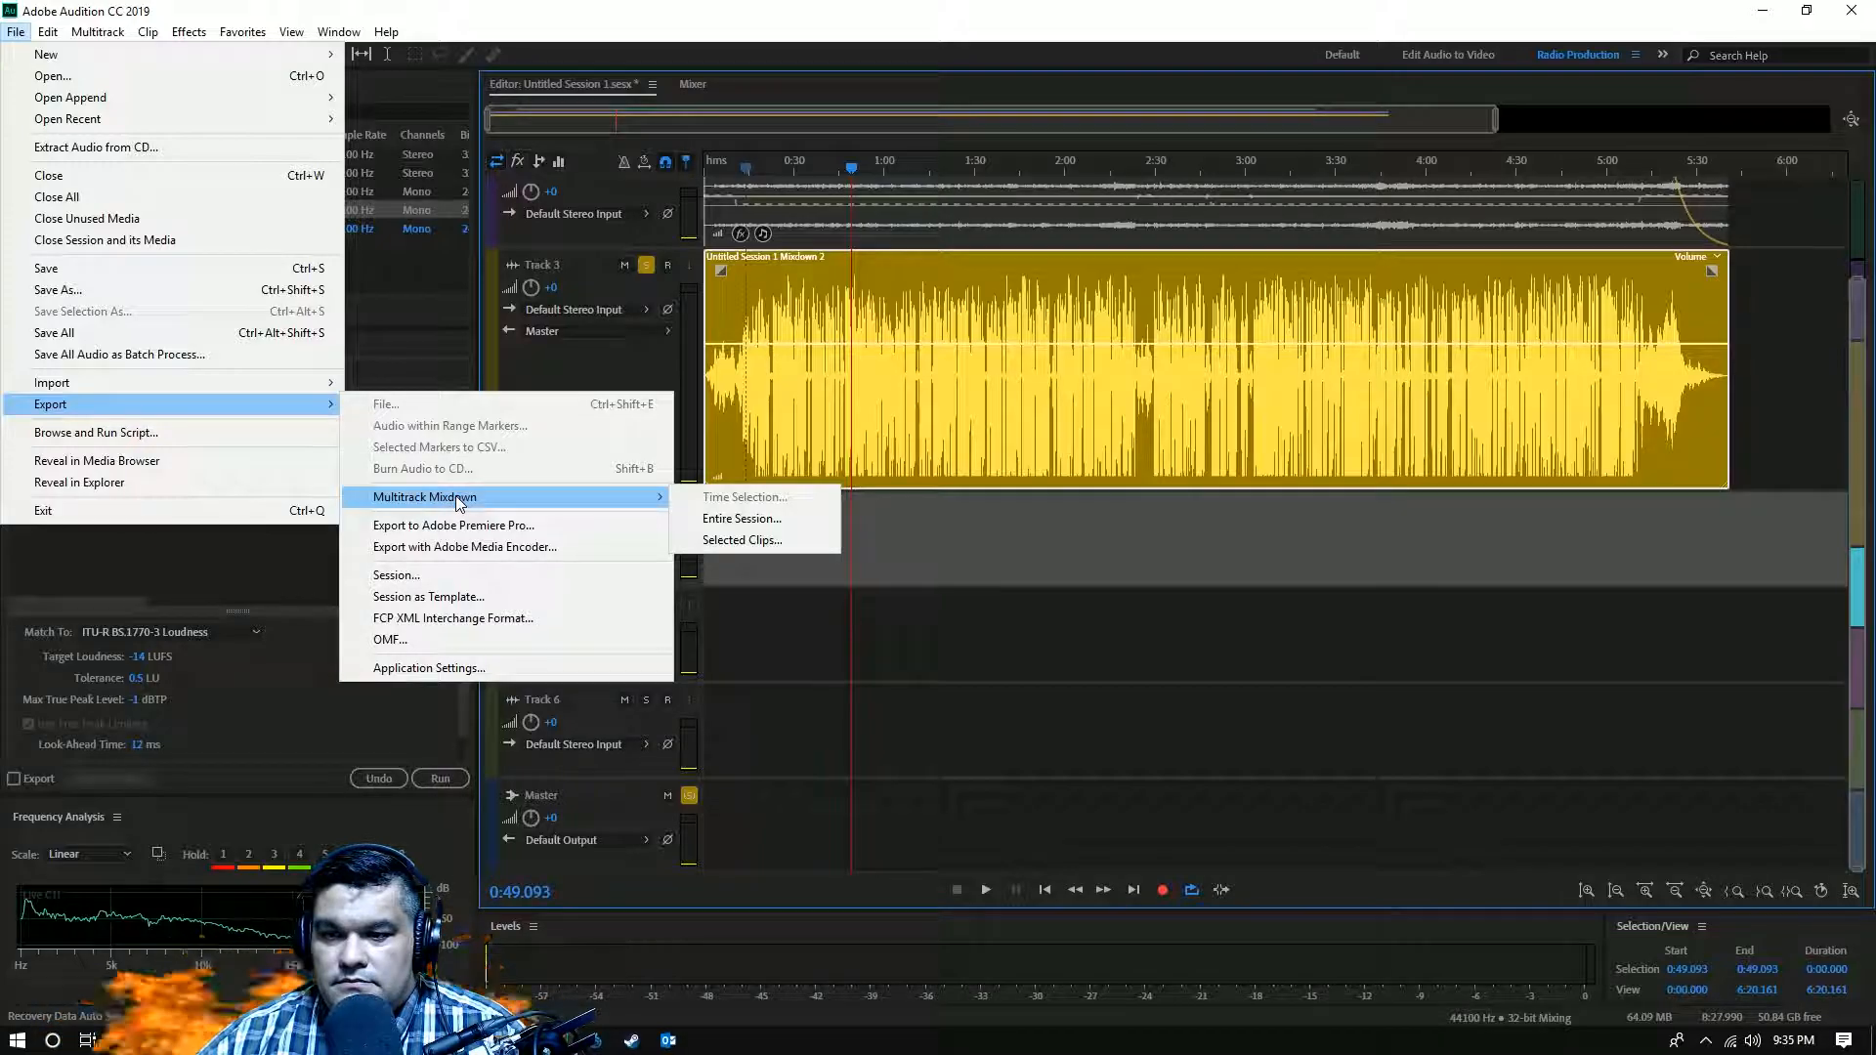
left_click(735, 542)
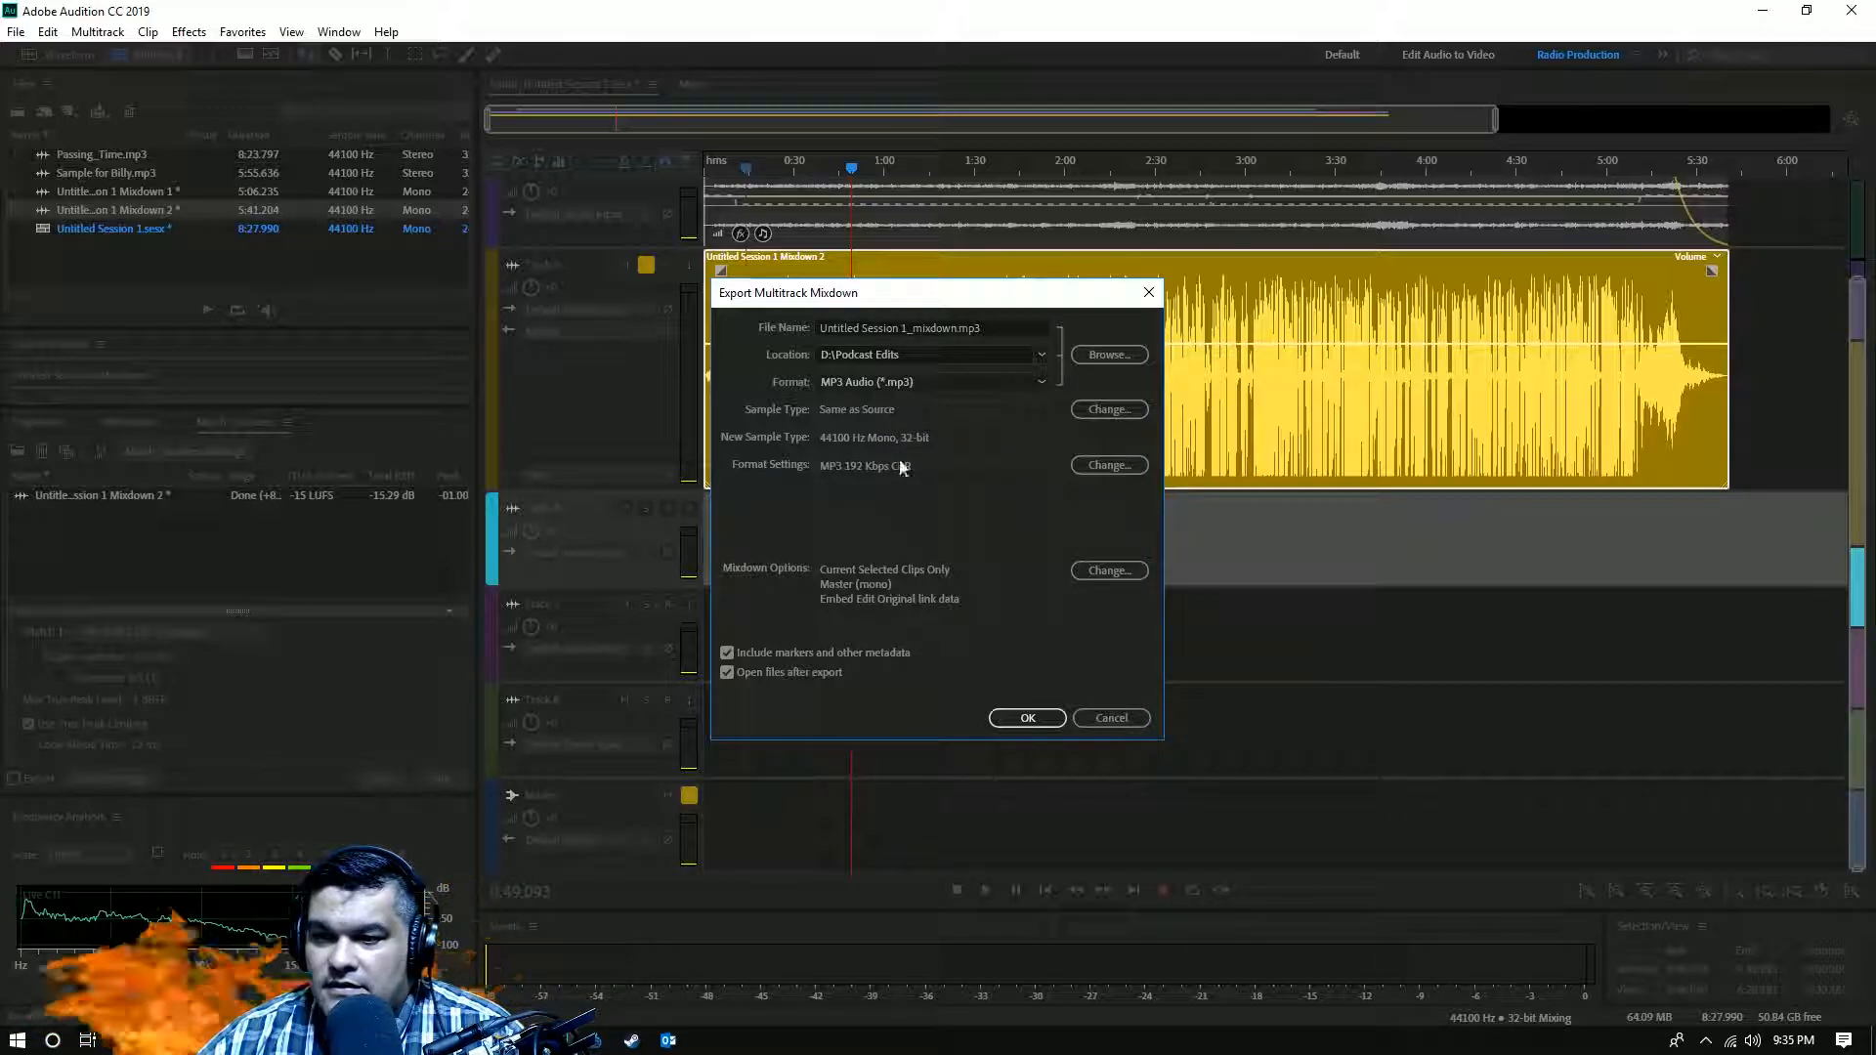
- Set the export's MP3 bitrate to 96 Kbps (44100 Hz), keeping the constant type
left_click(1108, 465)
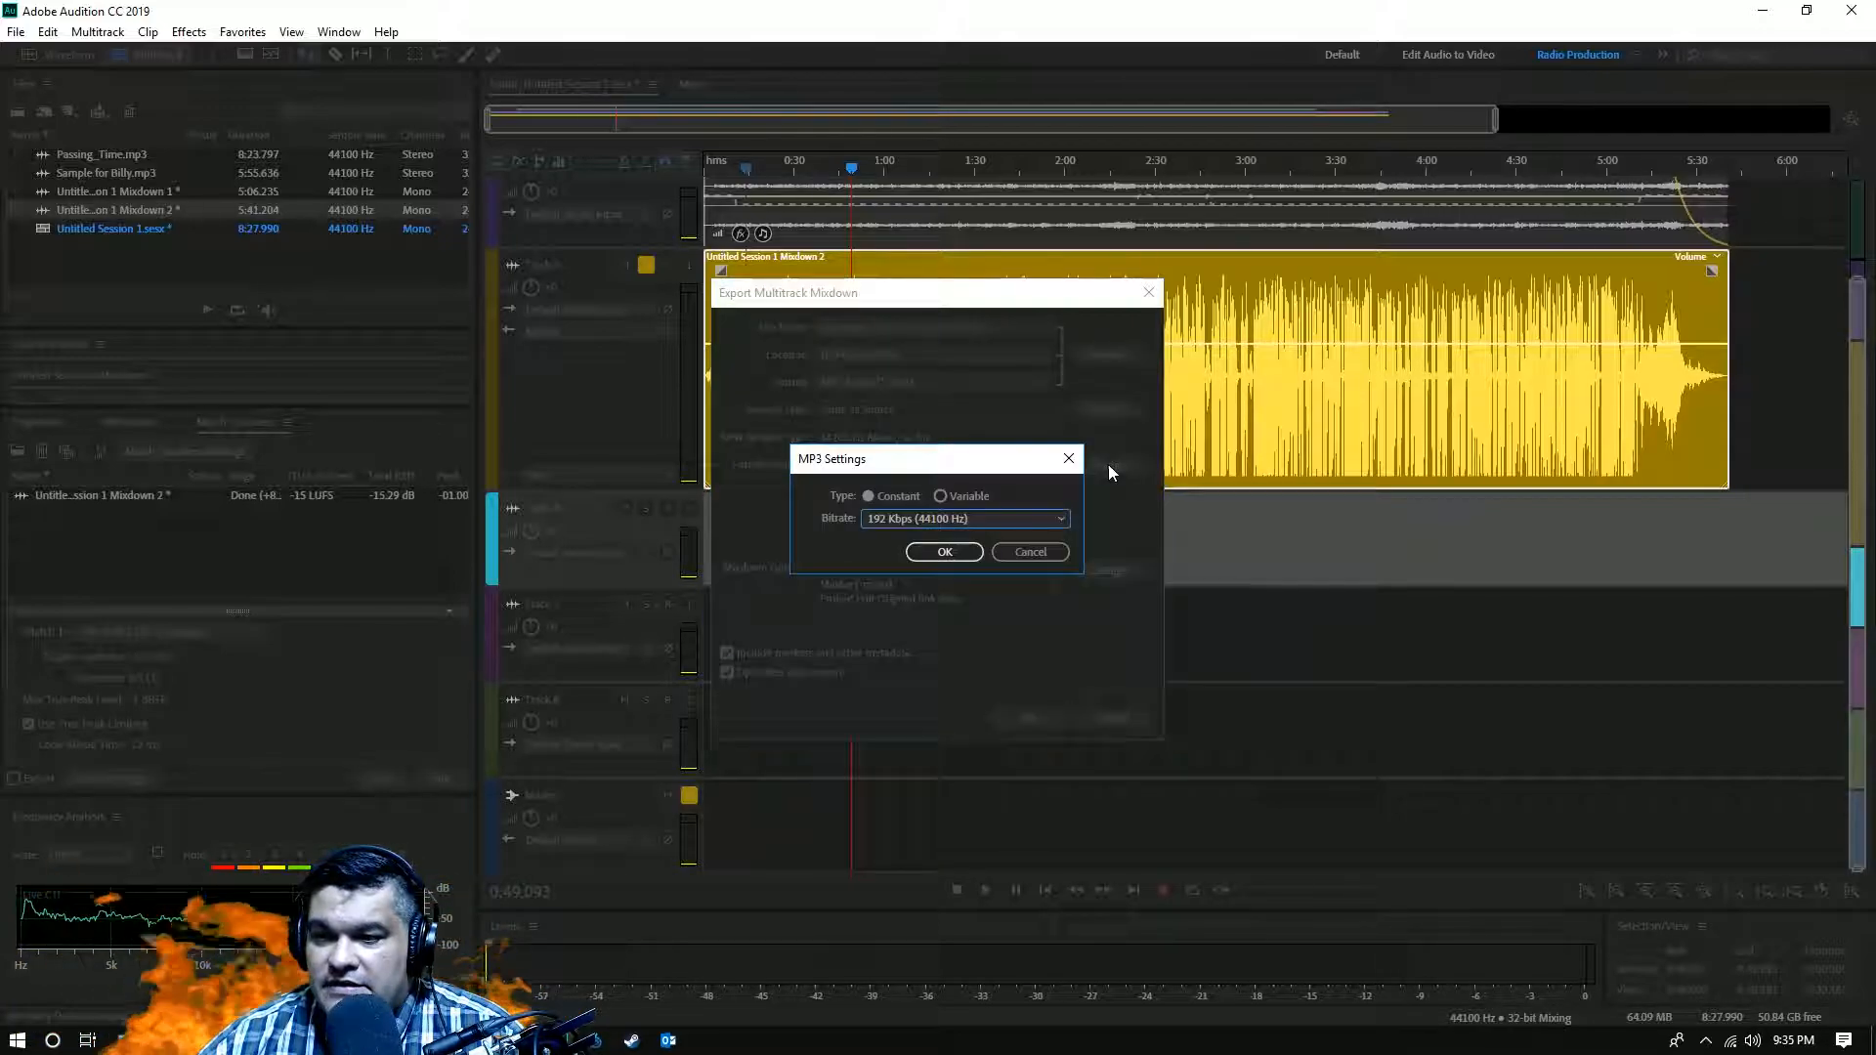
left_click(1037, 521)
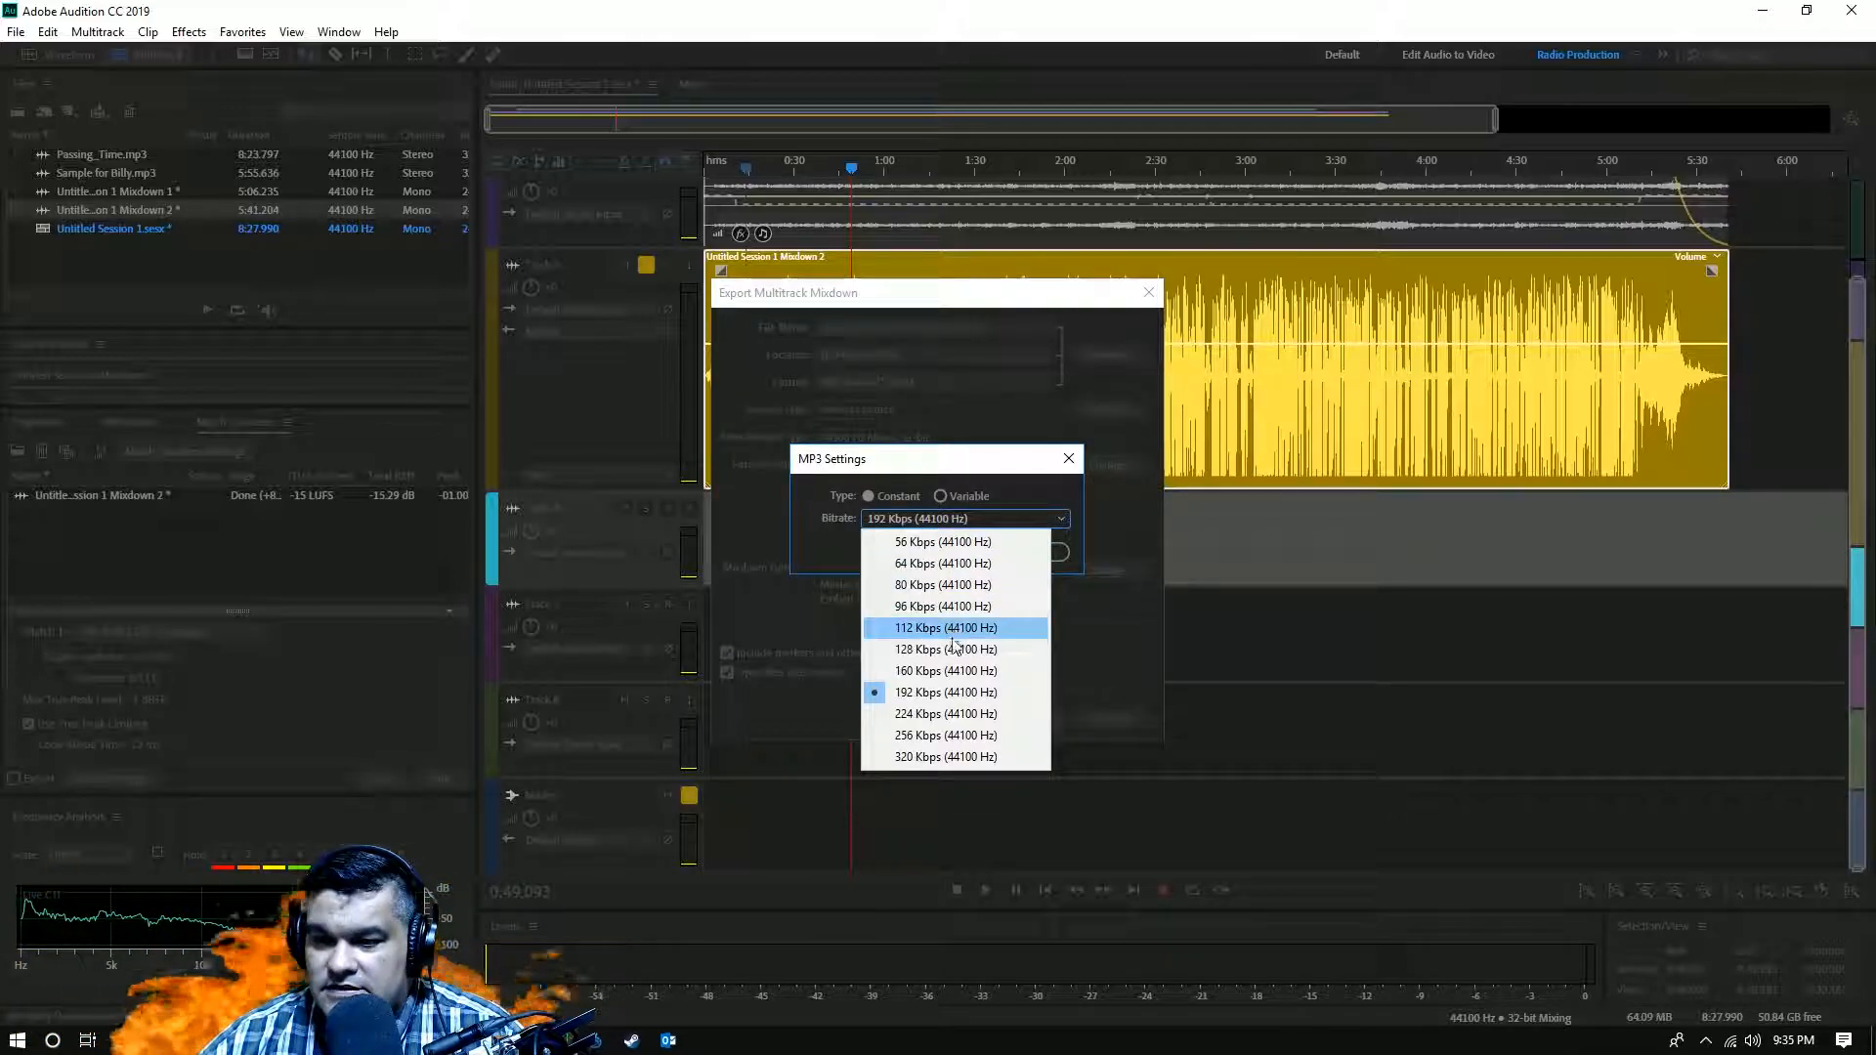
left_click(932, 607)
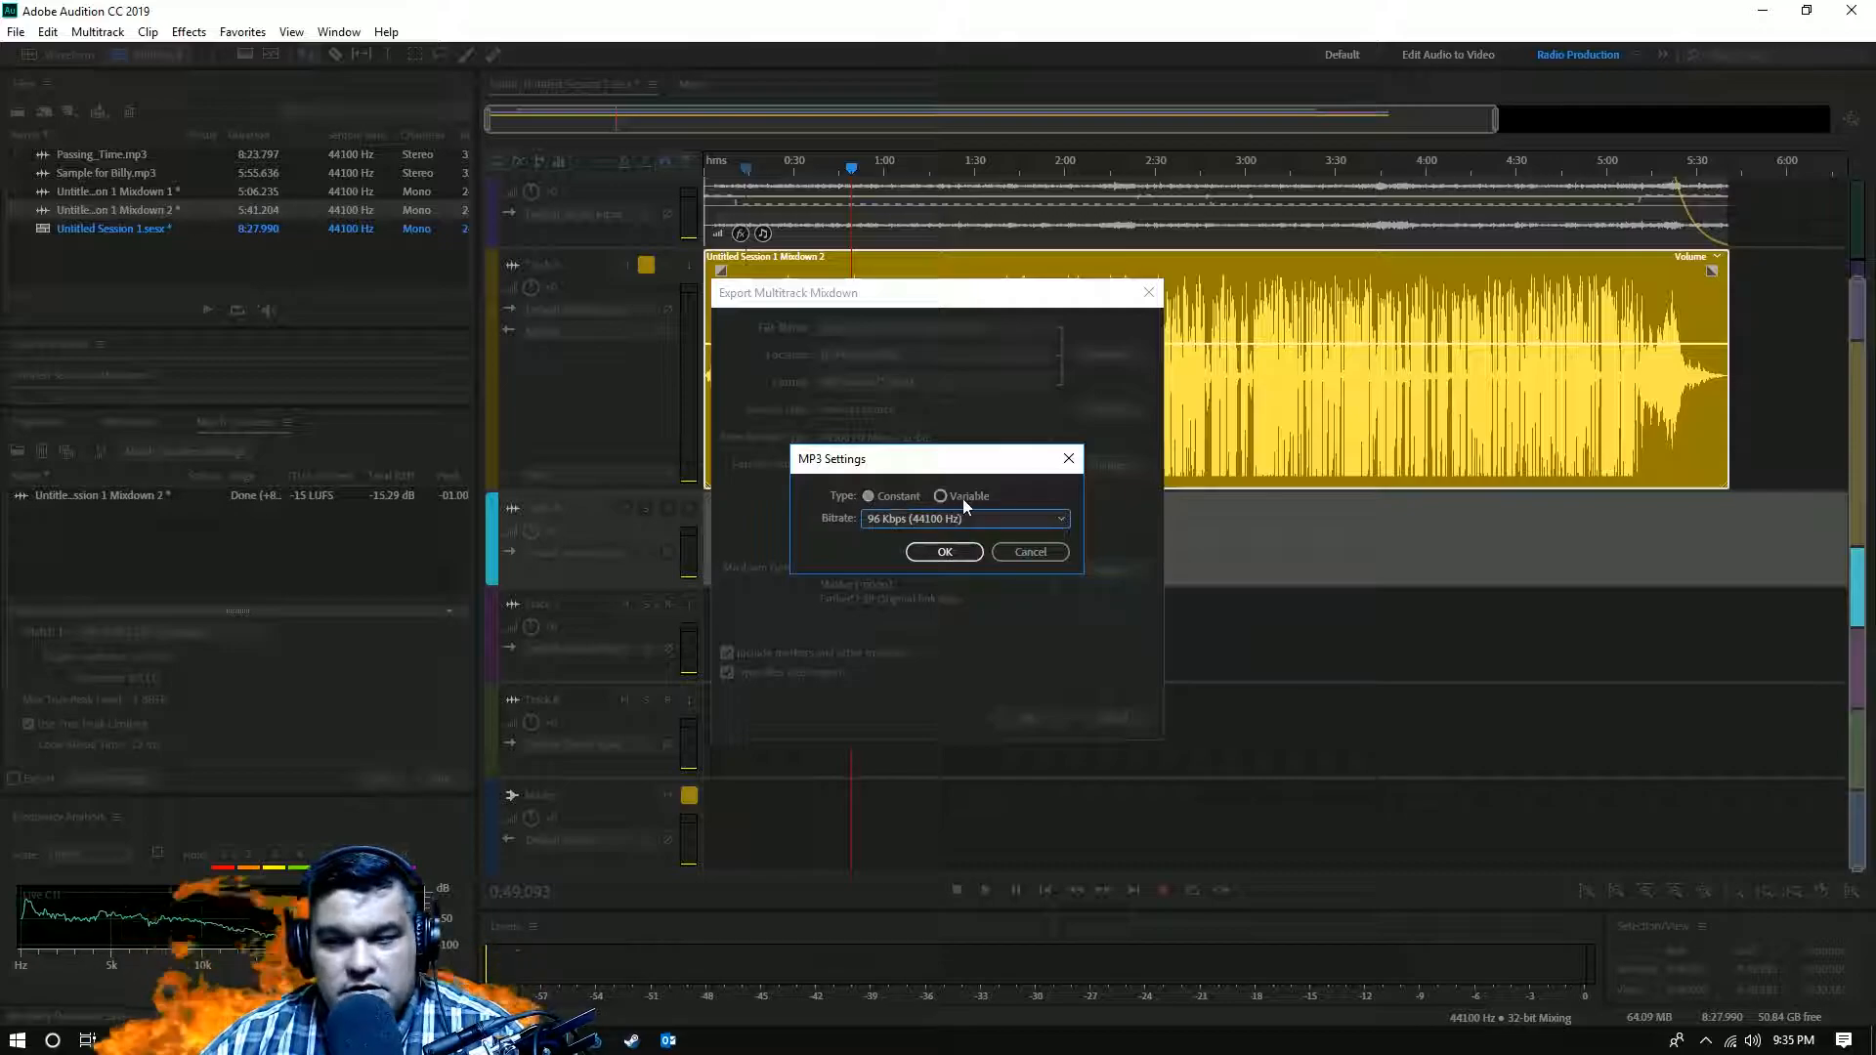
left_click(945, 553)
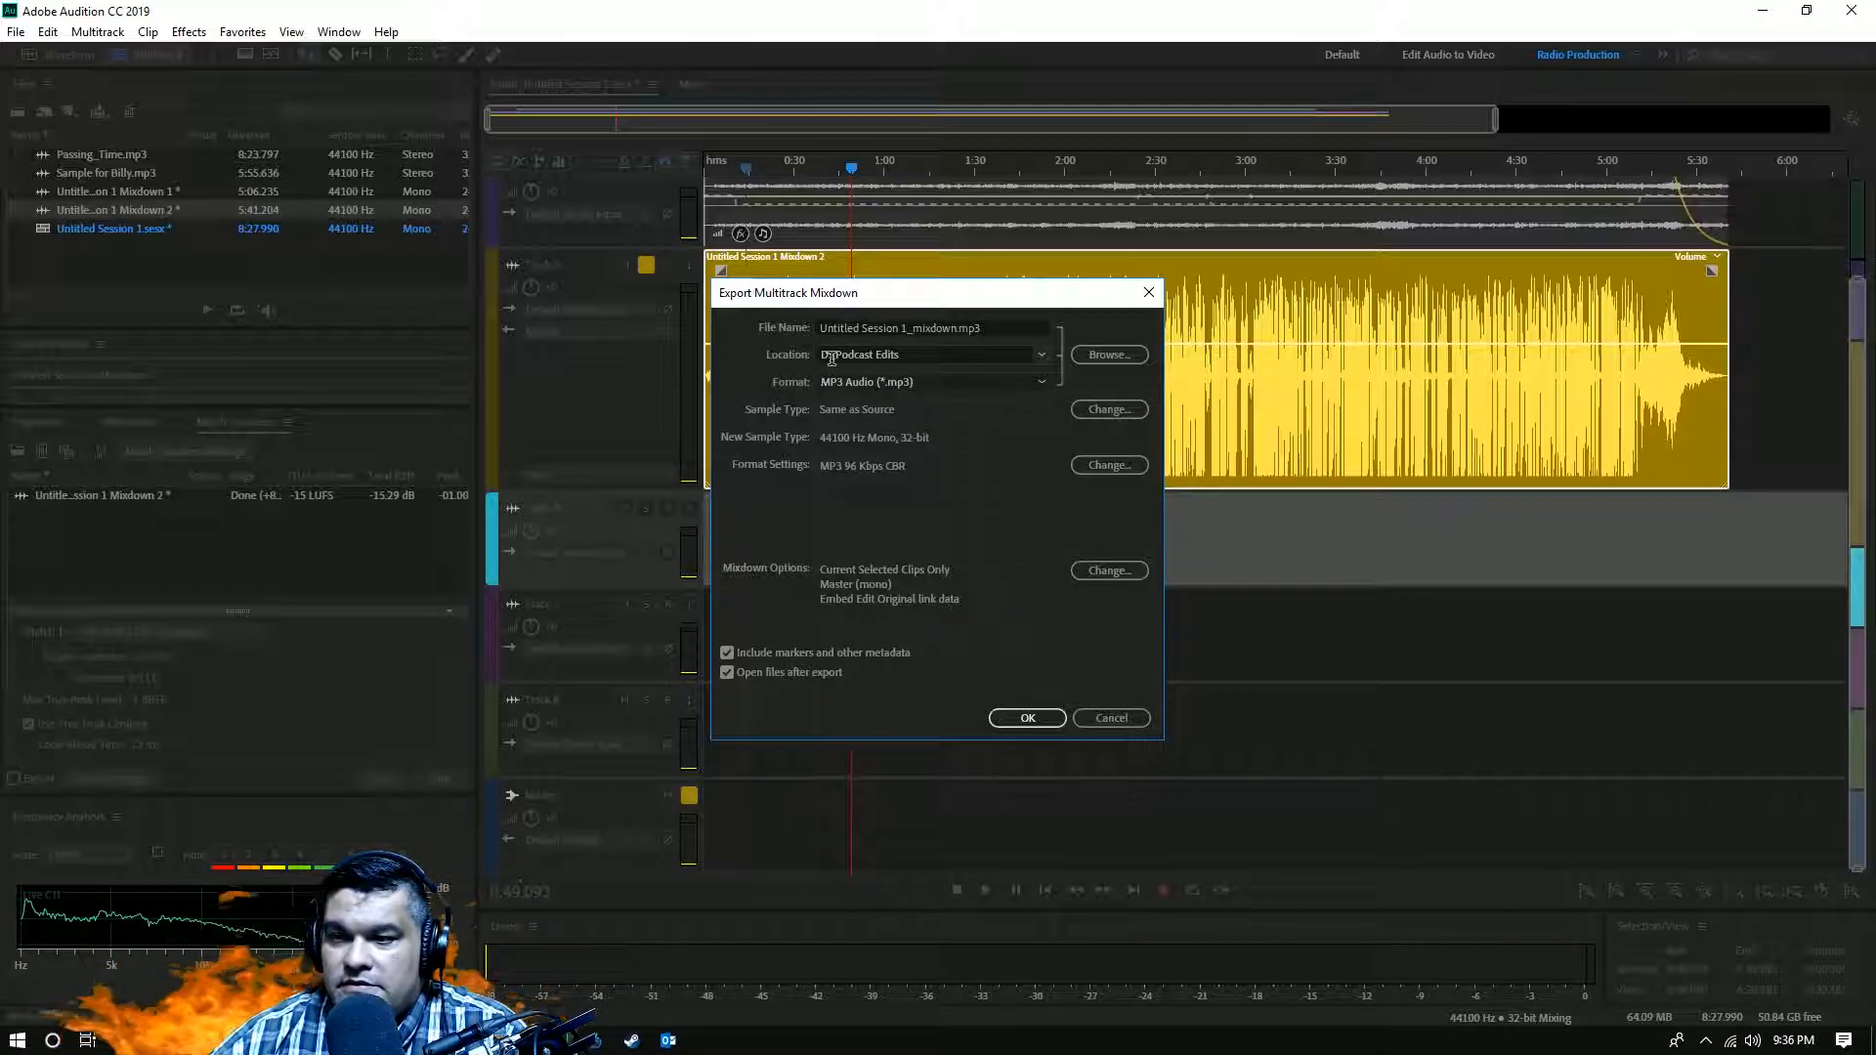
- Name the MP3 with the person's first name in the possessive followed by MIXDOWN, and export it to D:\Podcast Edits
left_click_drag(901, 328, 772, 329)
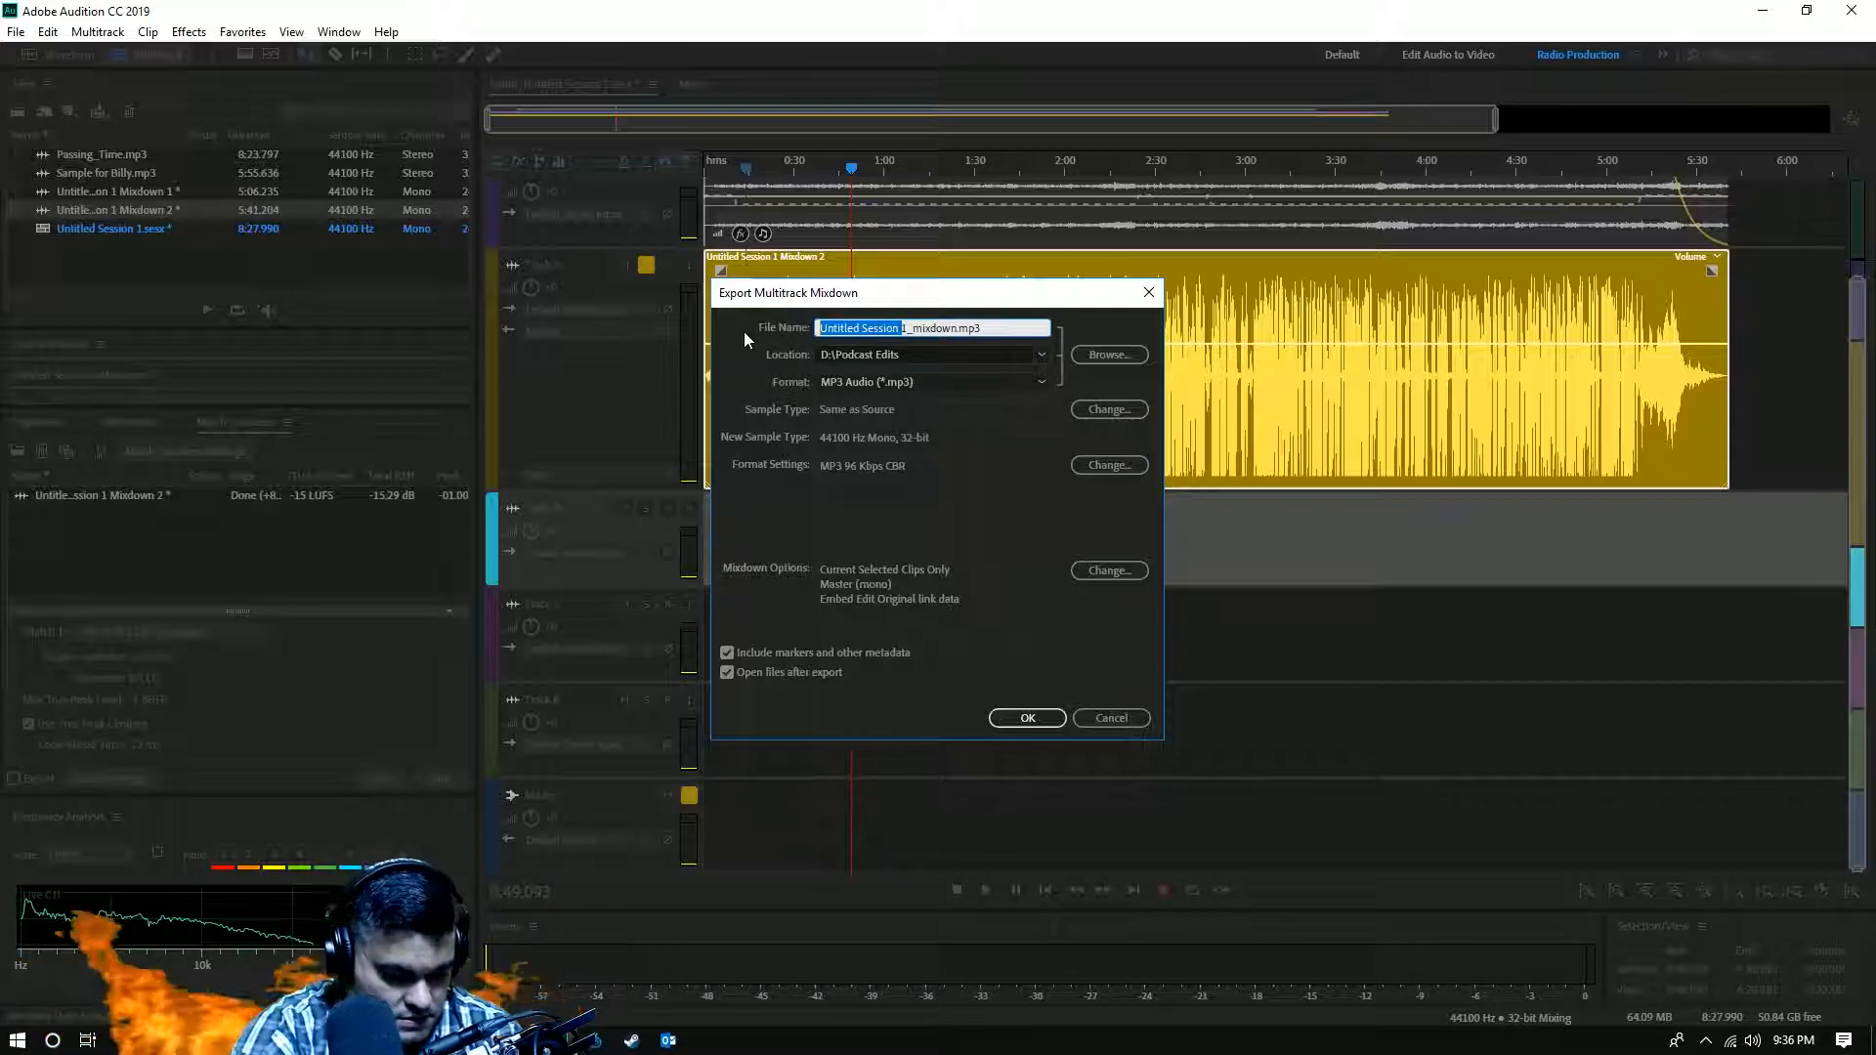
type("dANA")
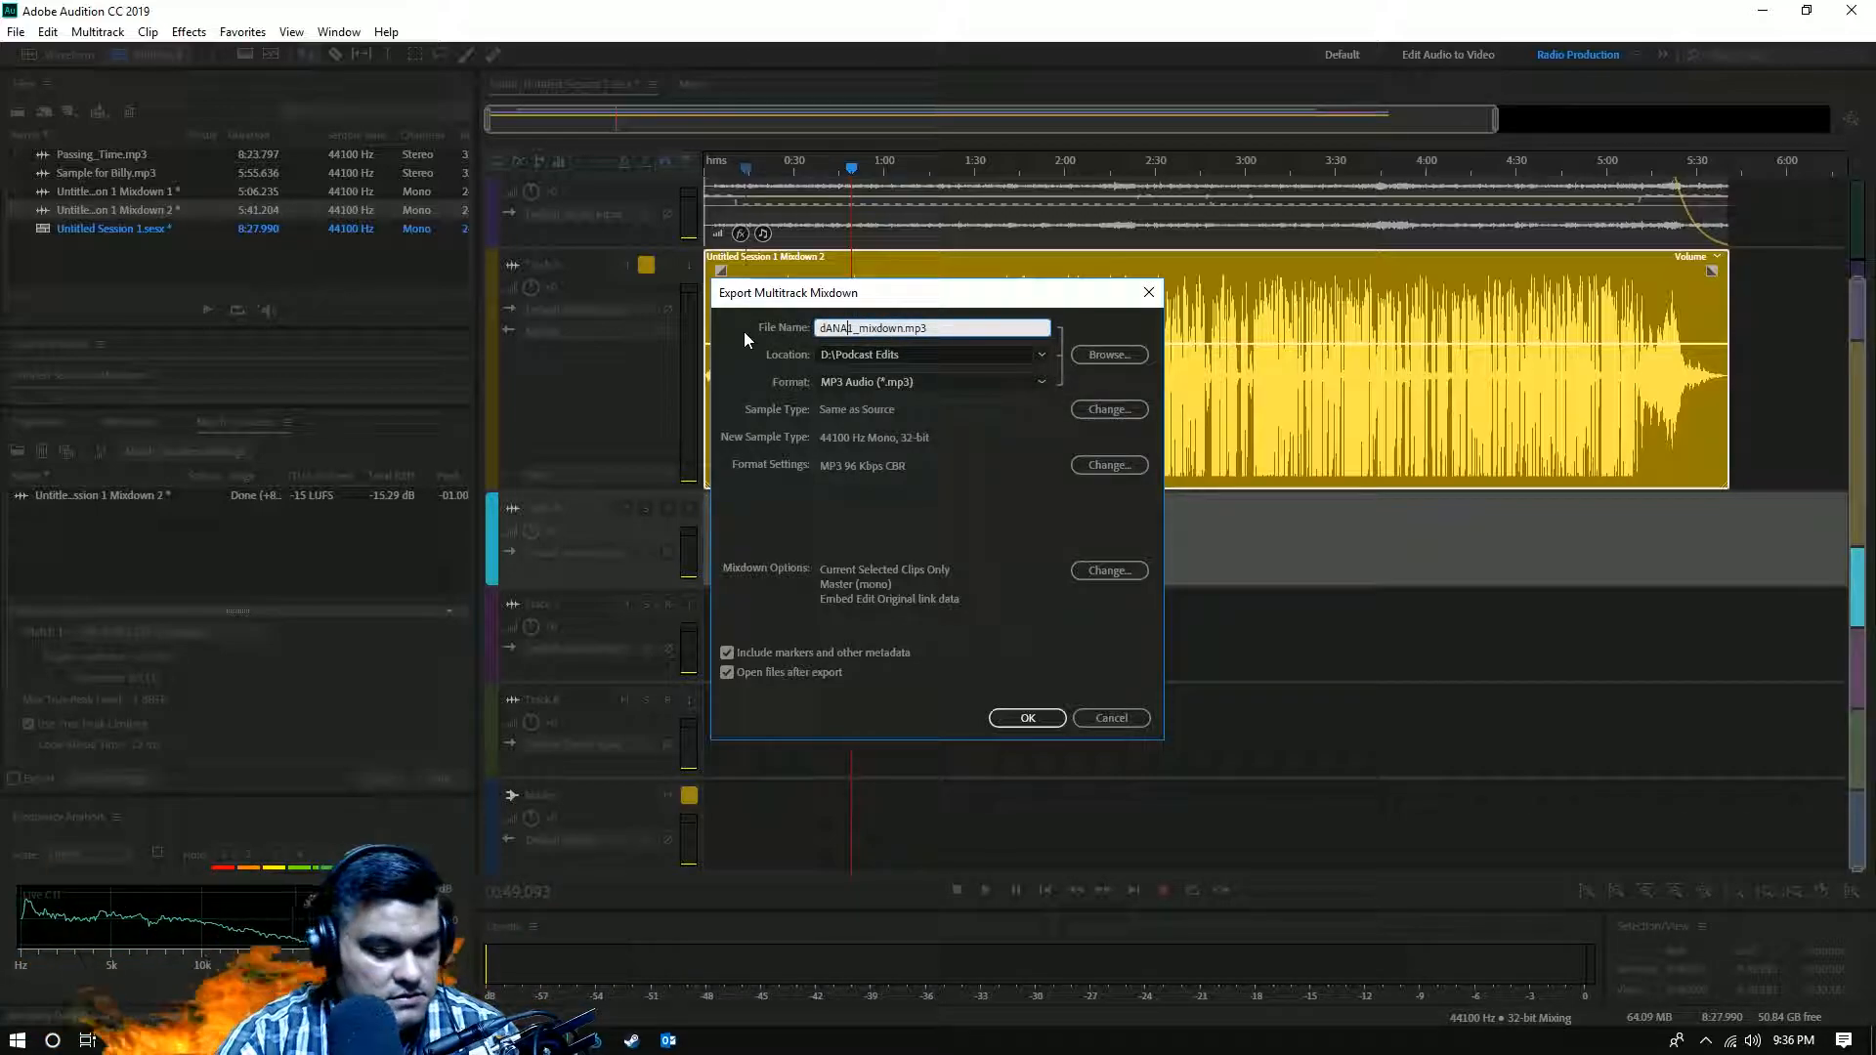
type("'S")
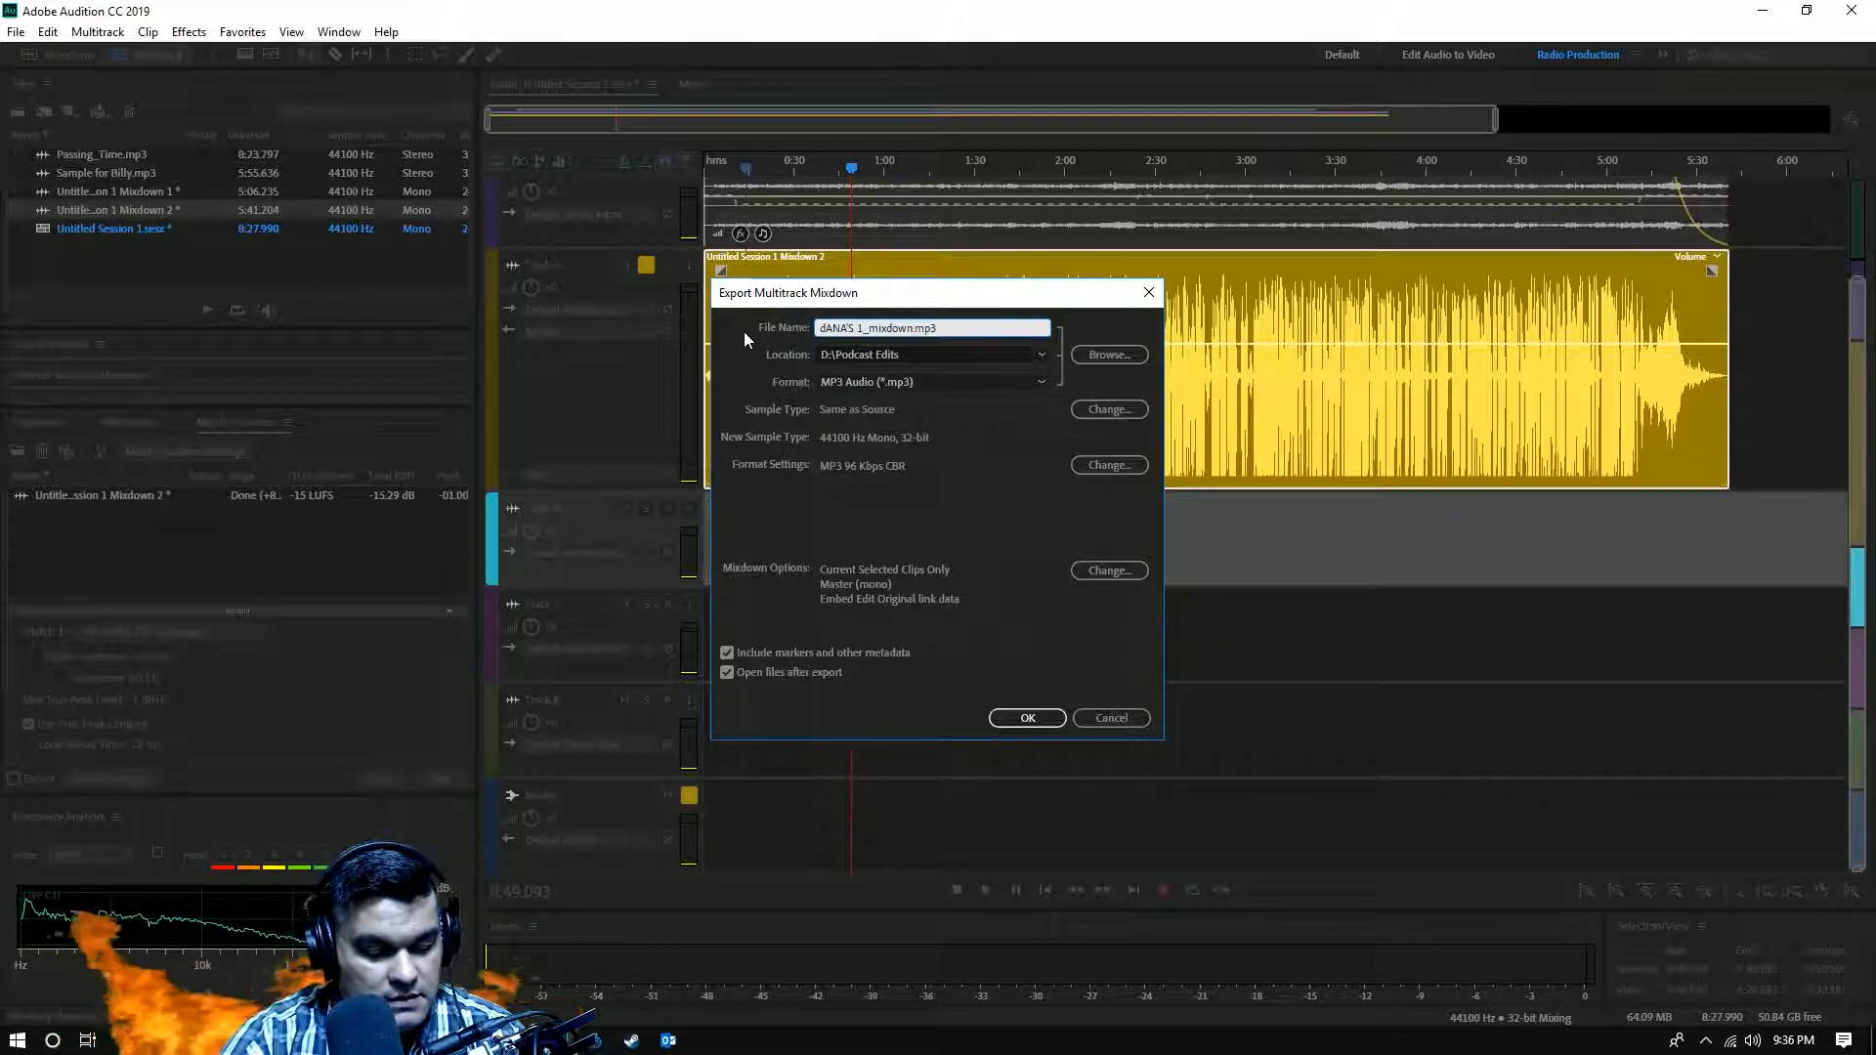
type("MI")
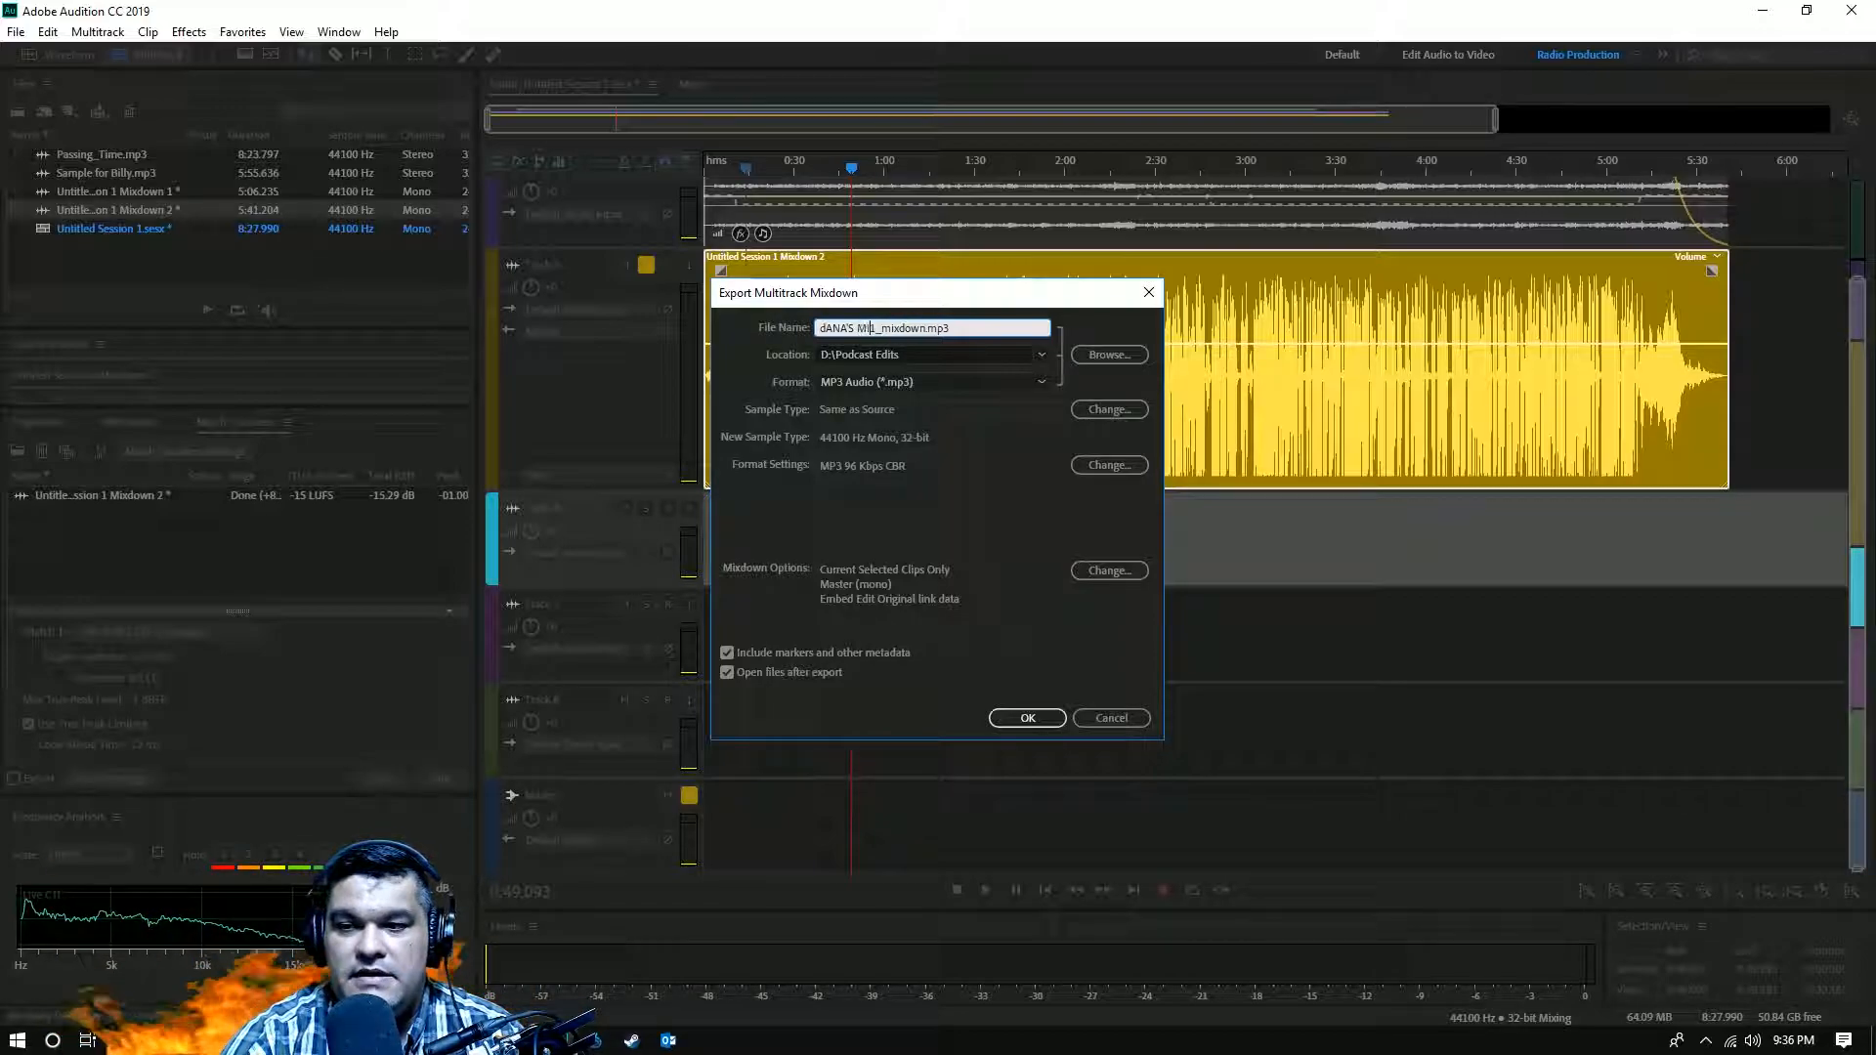
type("XDO")
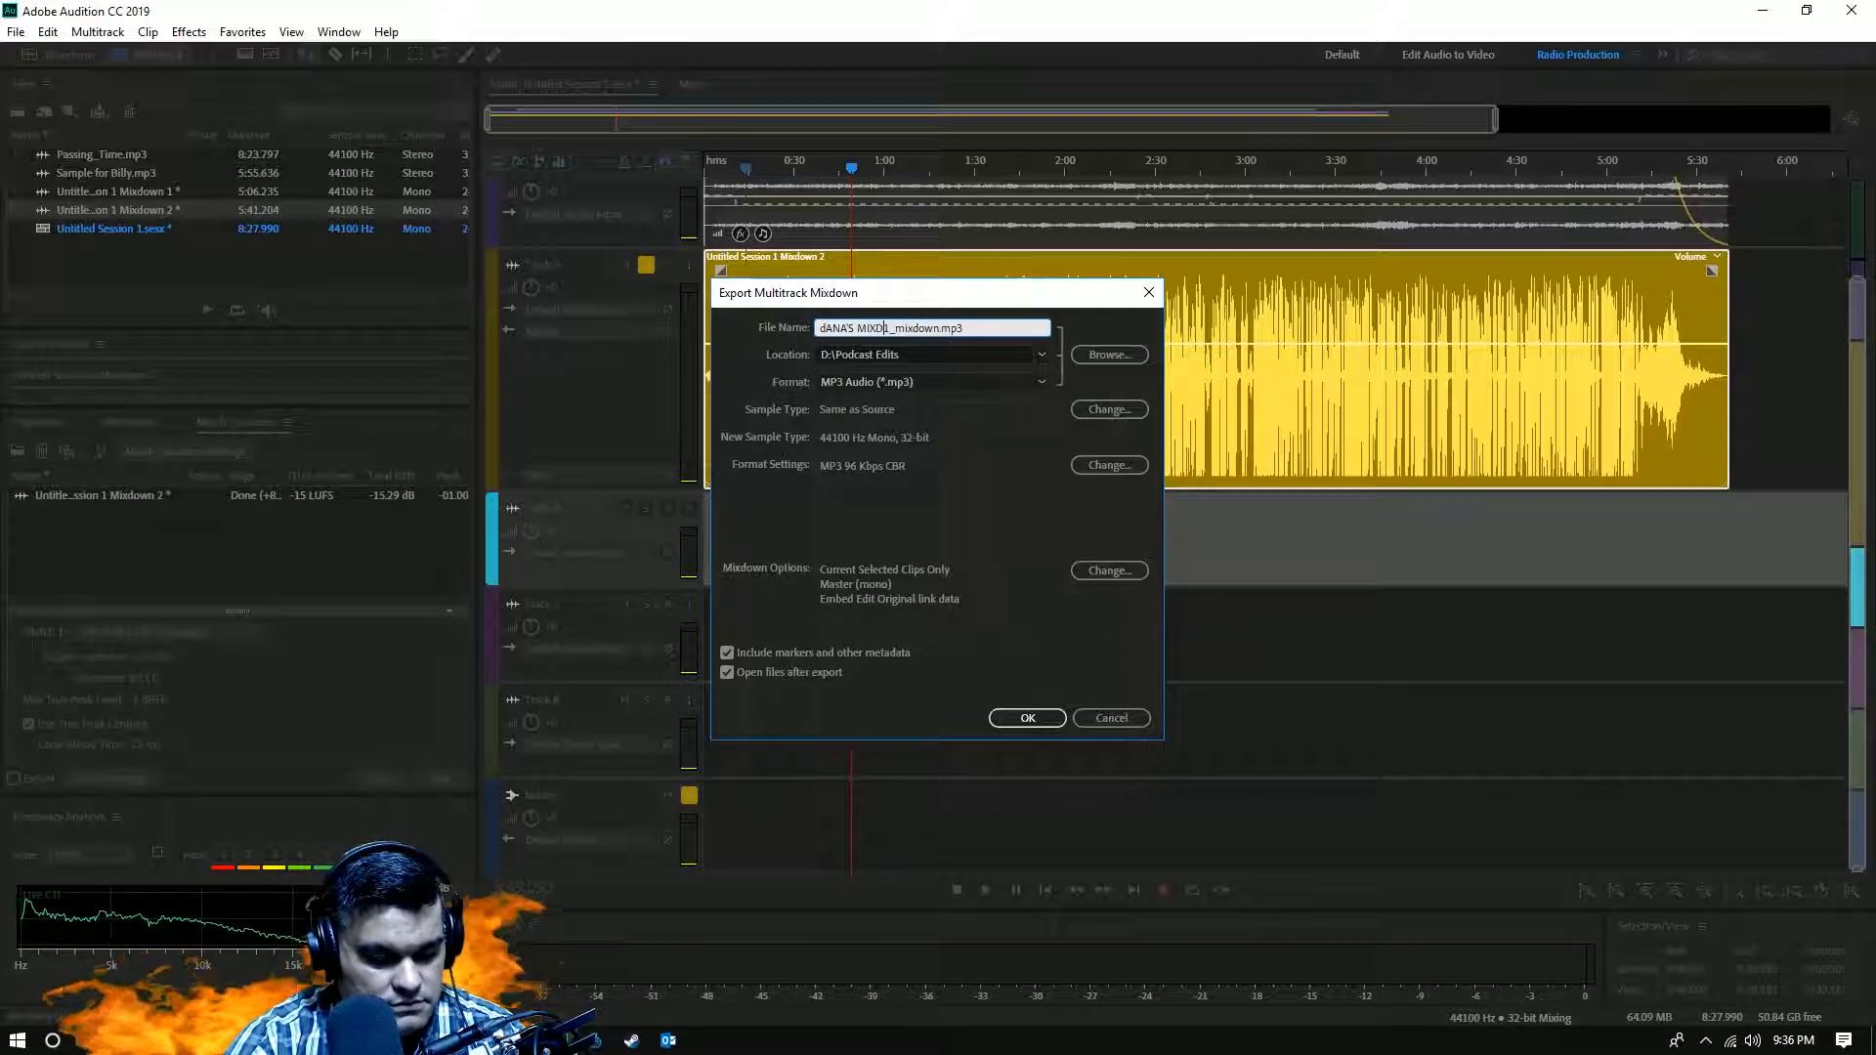
type("WN")
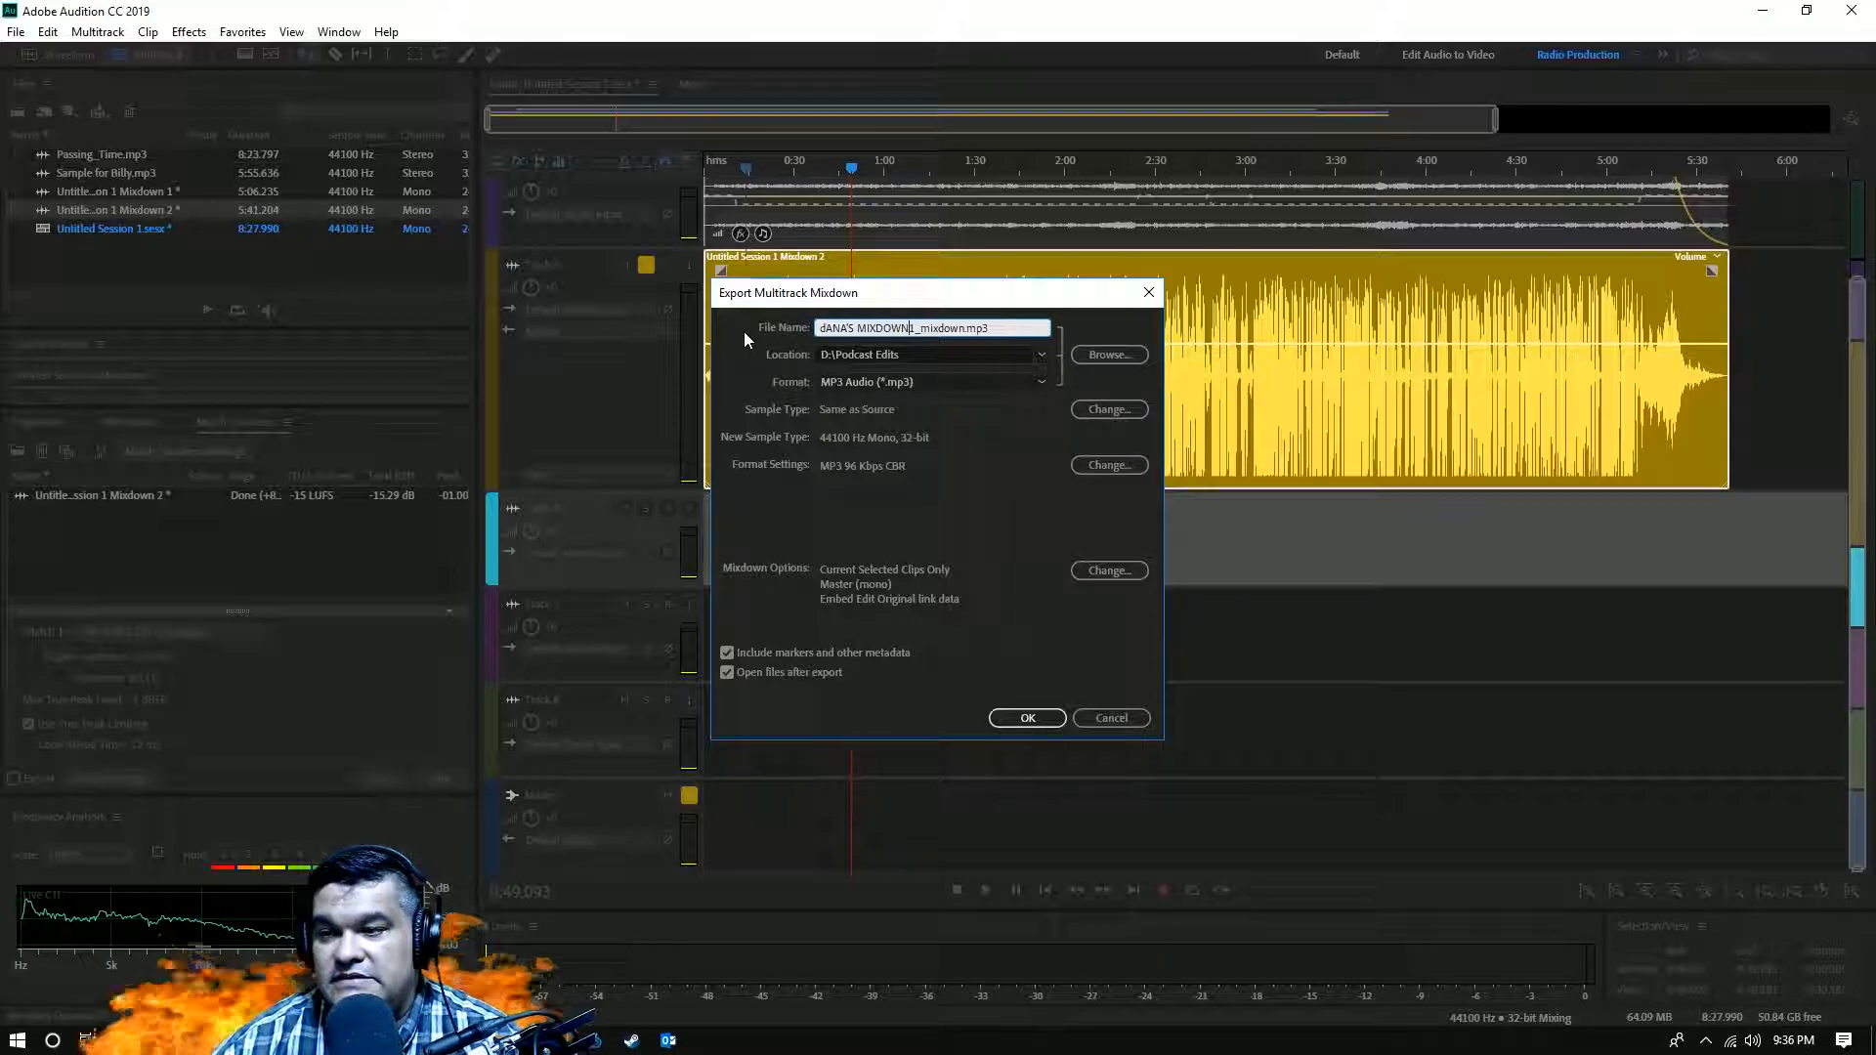
left_click(963, 330)
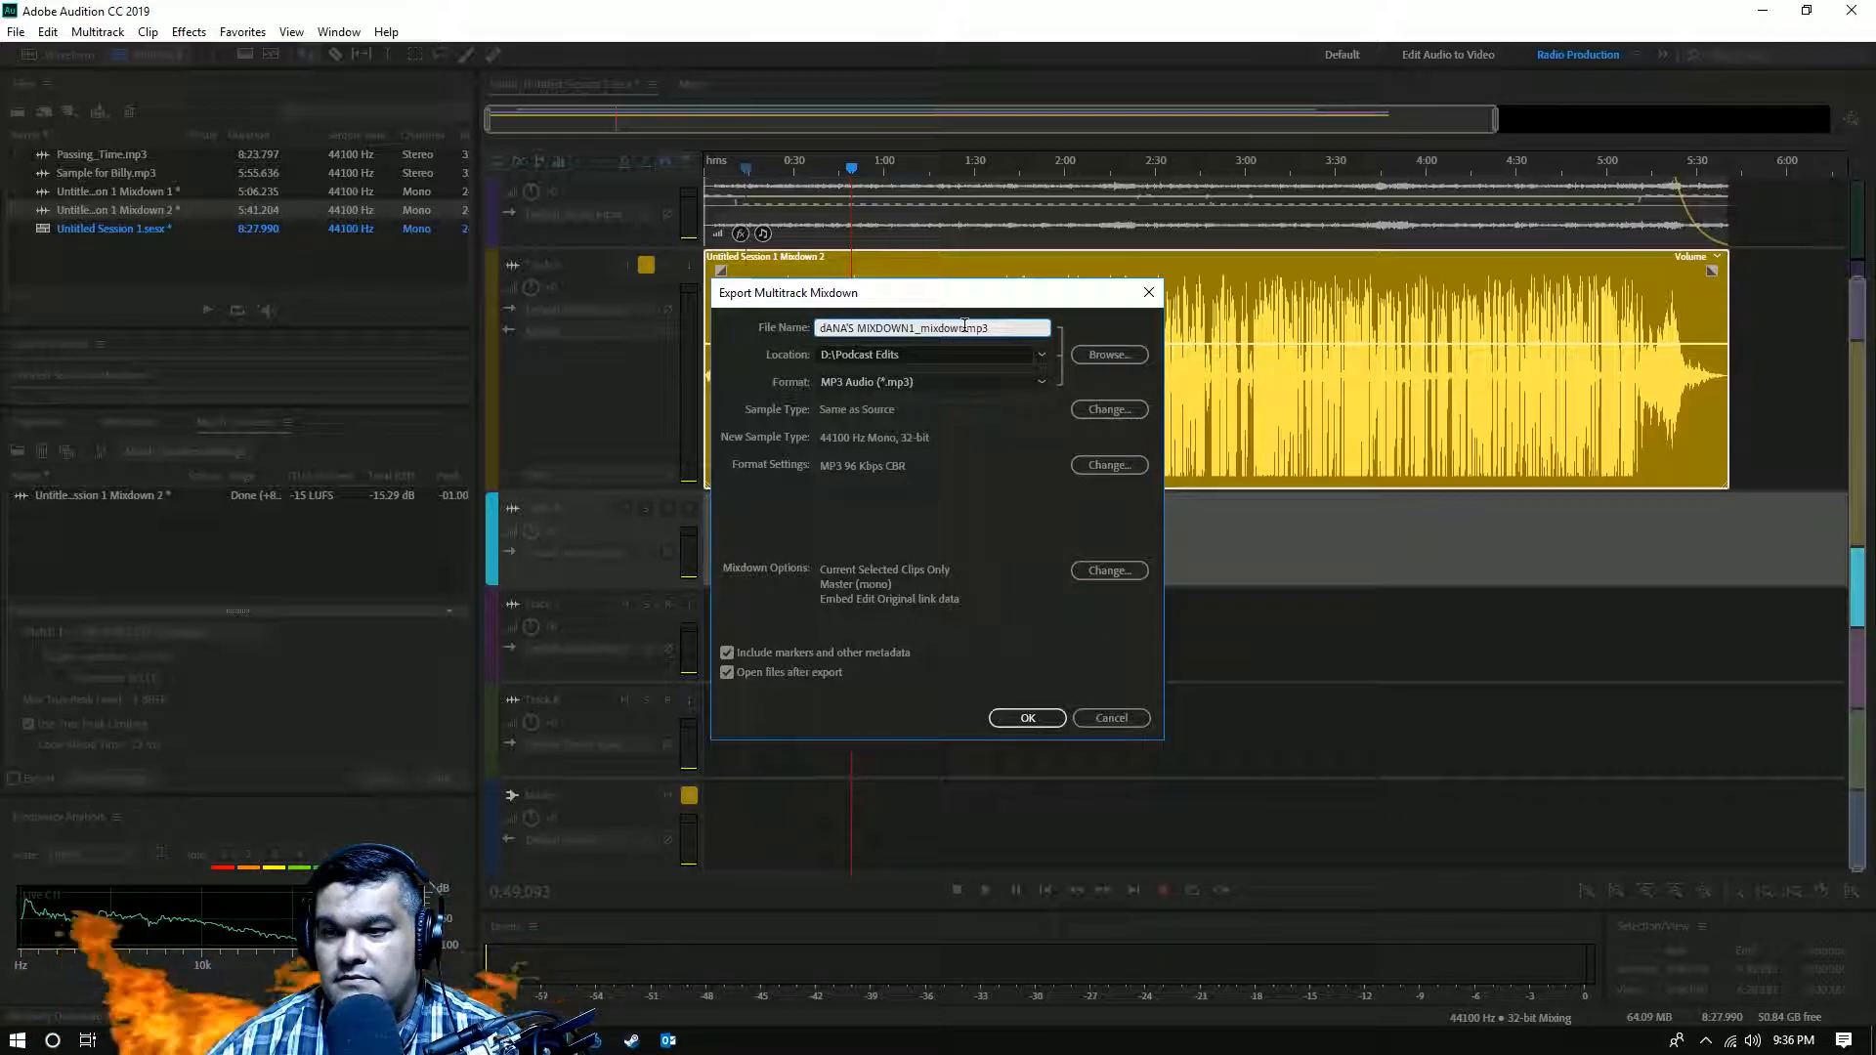
key("BackSpace")
key("BackSpace")
key("BackSpace")
key("BackSpace")
key("BackSpace")
key("BackSpace")
key("BackSpace")
key("BackSpace")
key("BackSpace")
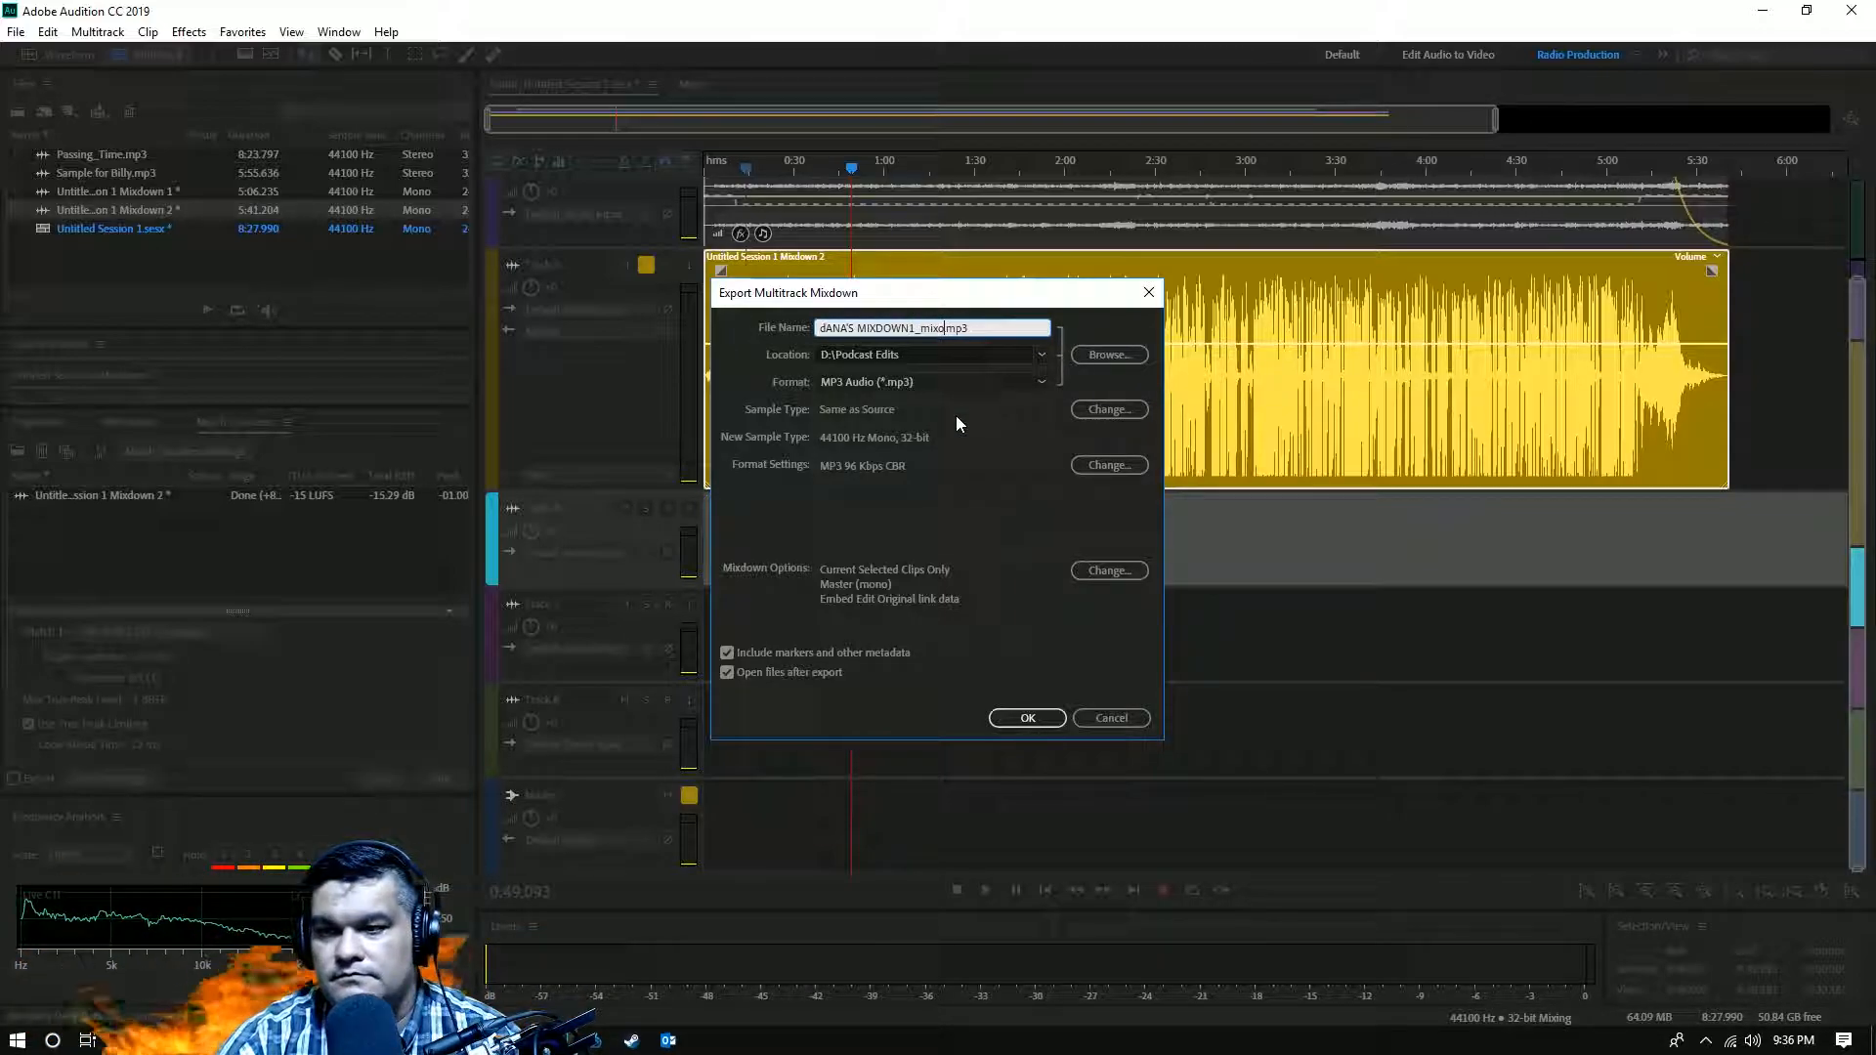
key("BackSpace")
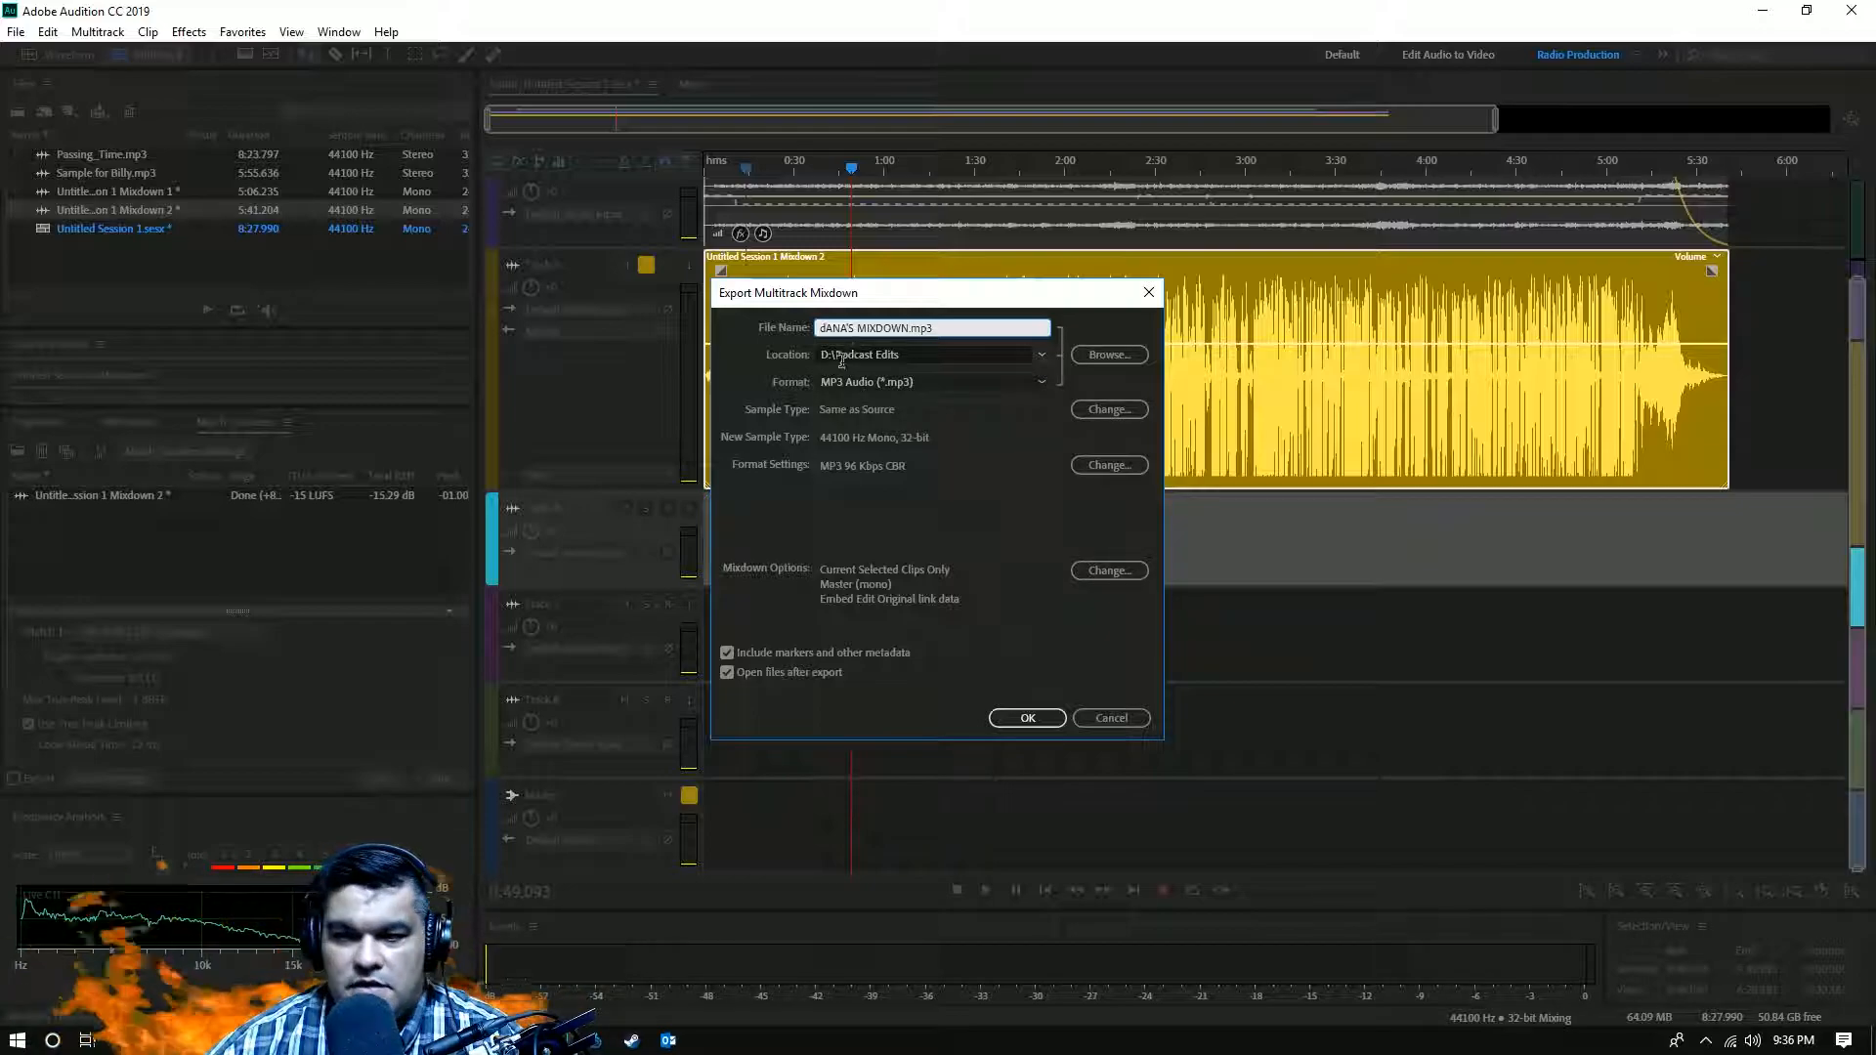
left_click(1025, 718)
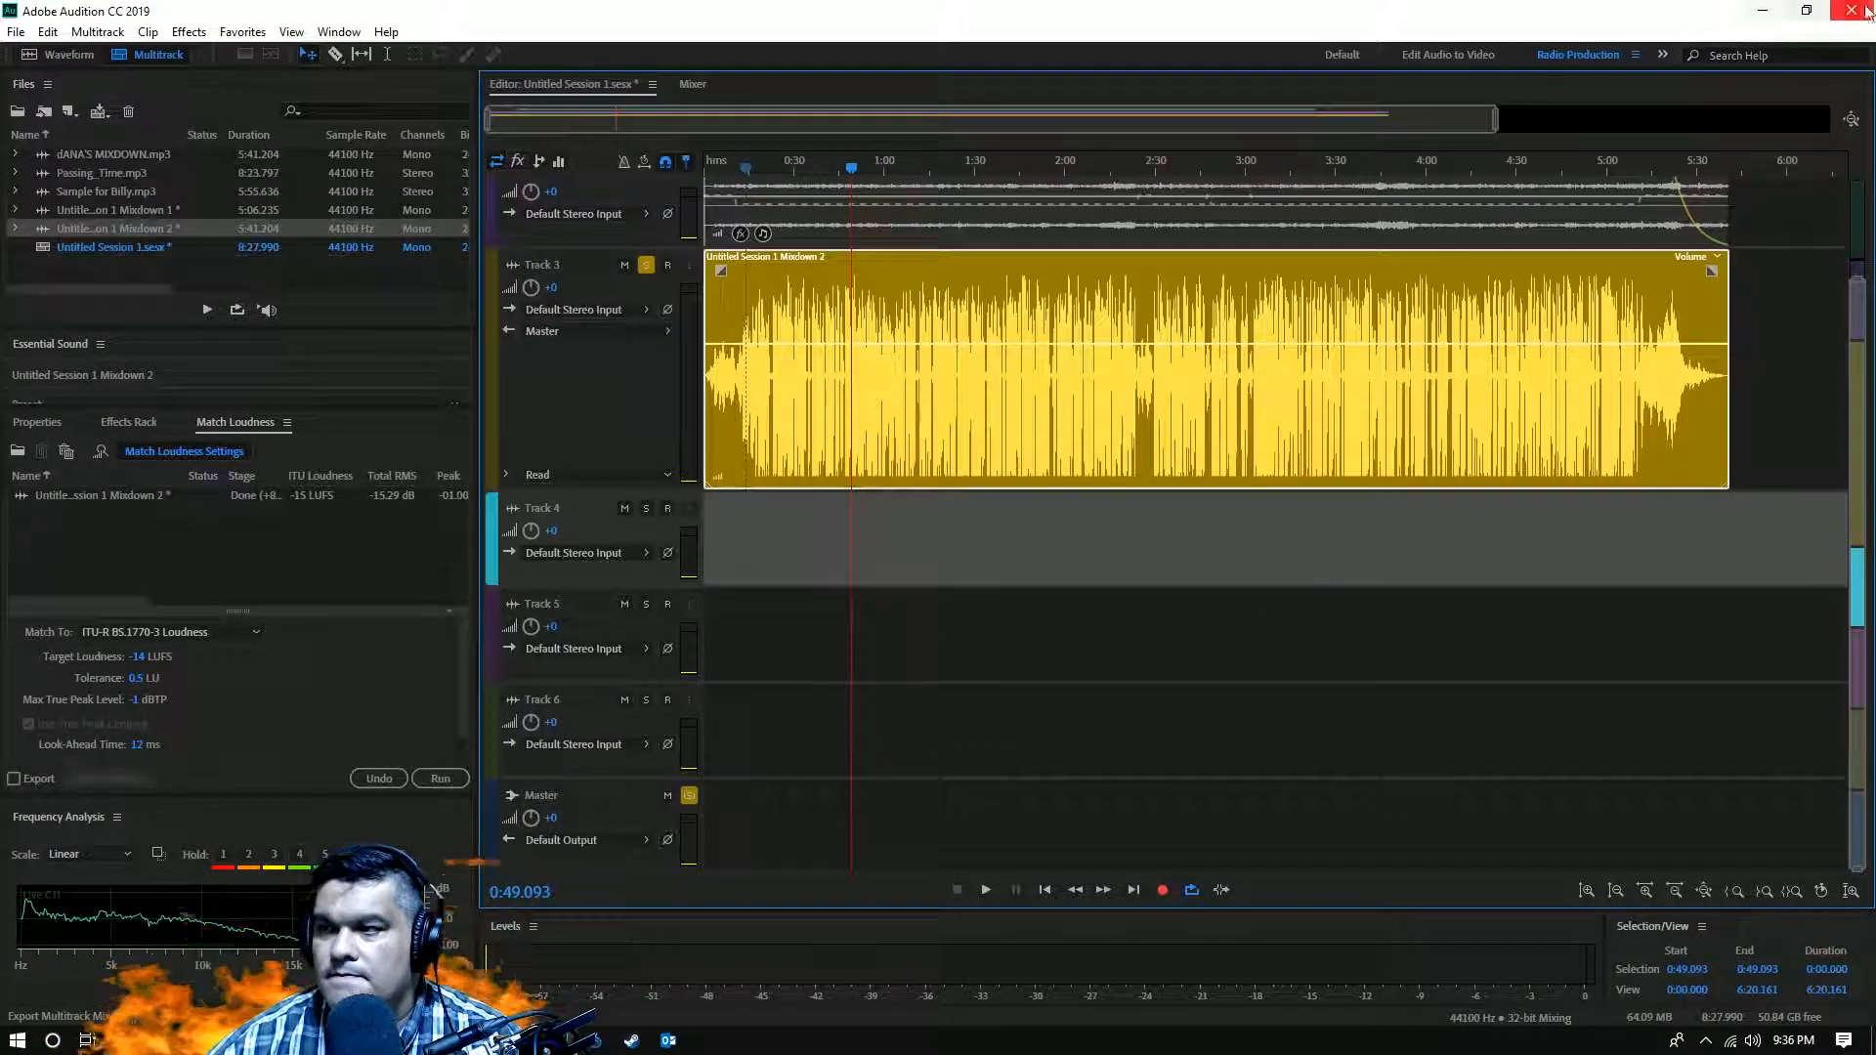
- Minimize the audio editor, switch to File Explorer, and play the newly exported mixdown MP3 from the Podcast Edits folder on Files (D:)
scroll(1092, 399, "up", 2)
scroll(1094, 400, "up", 2)
scroll(1104, 400, "down", 4)
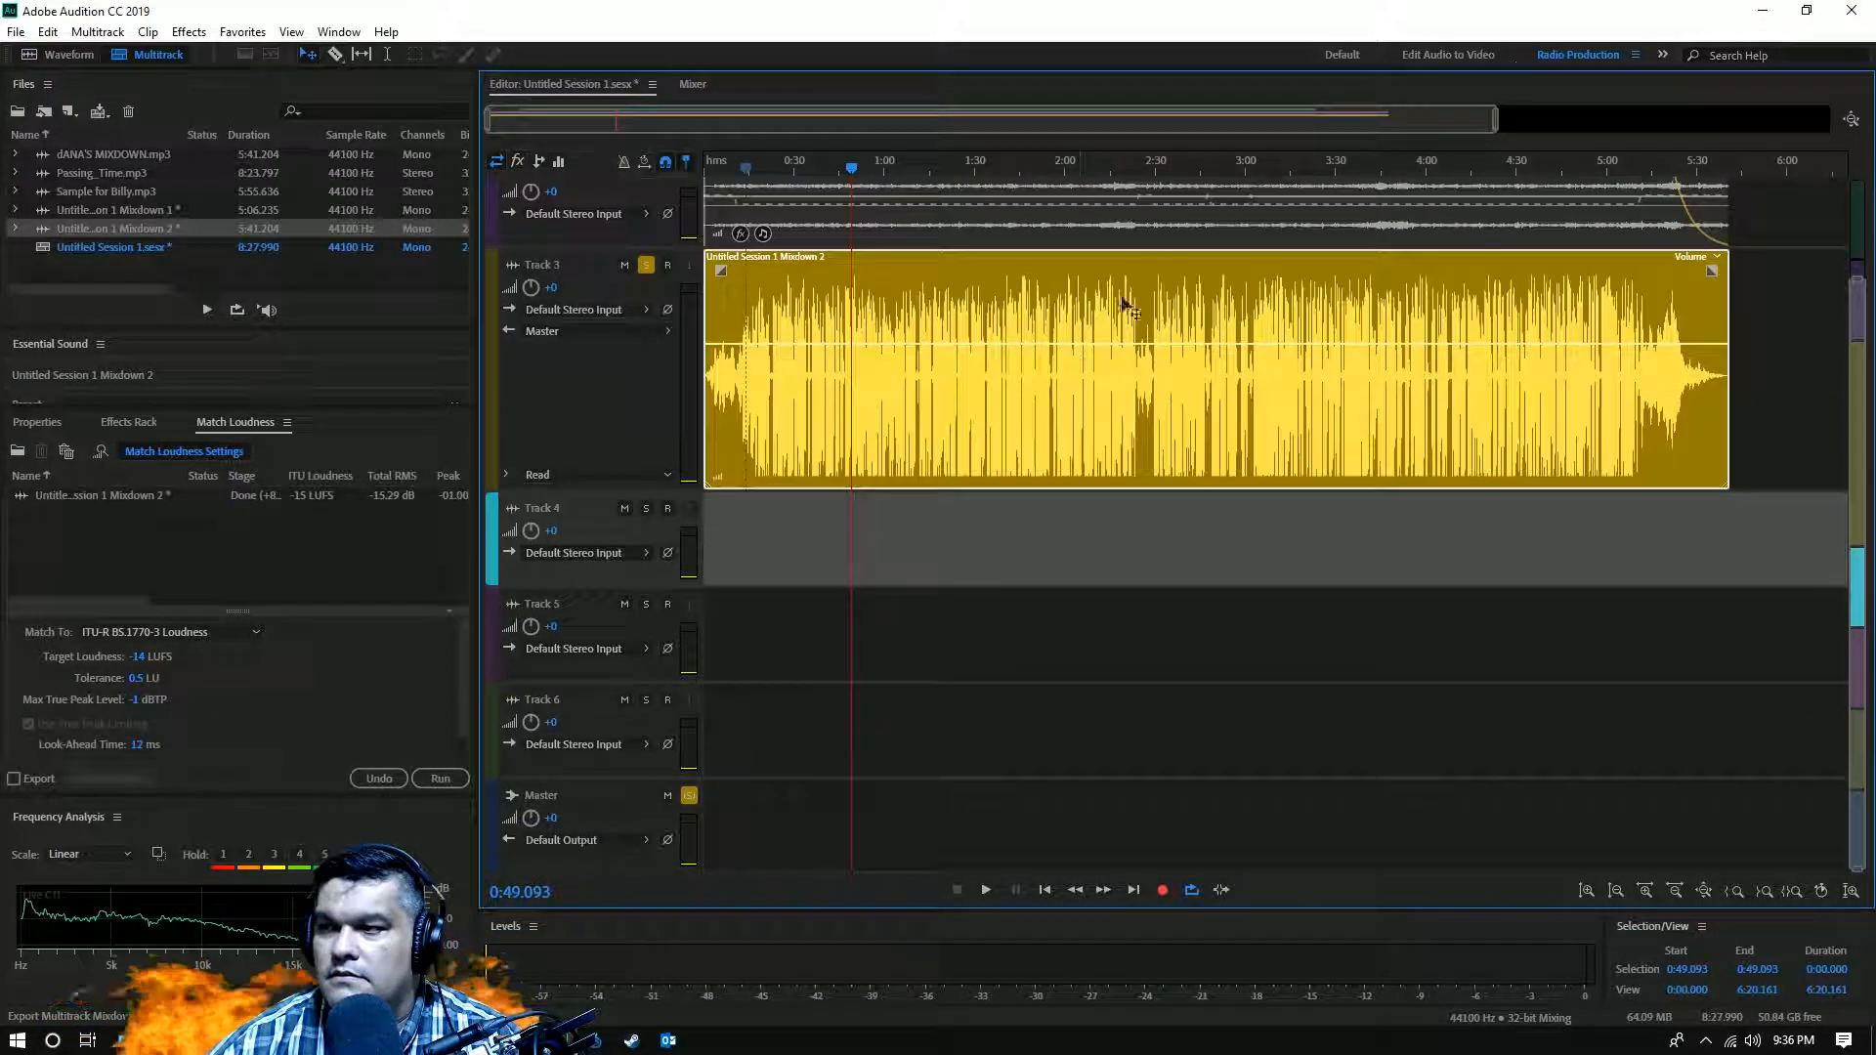
left_click(1764, 12)
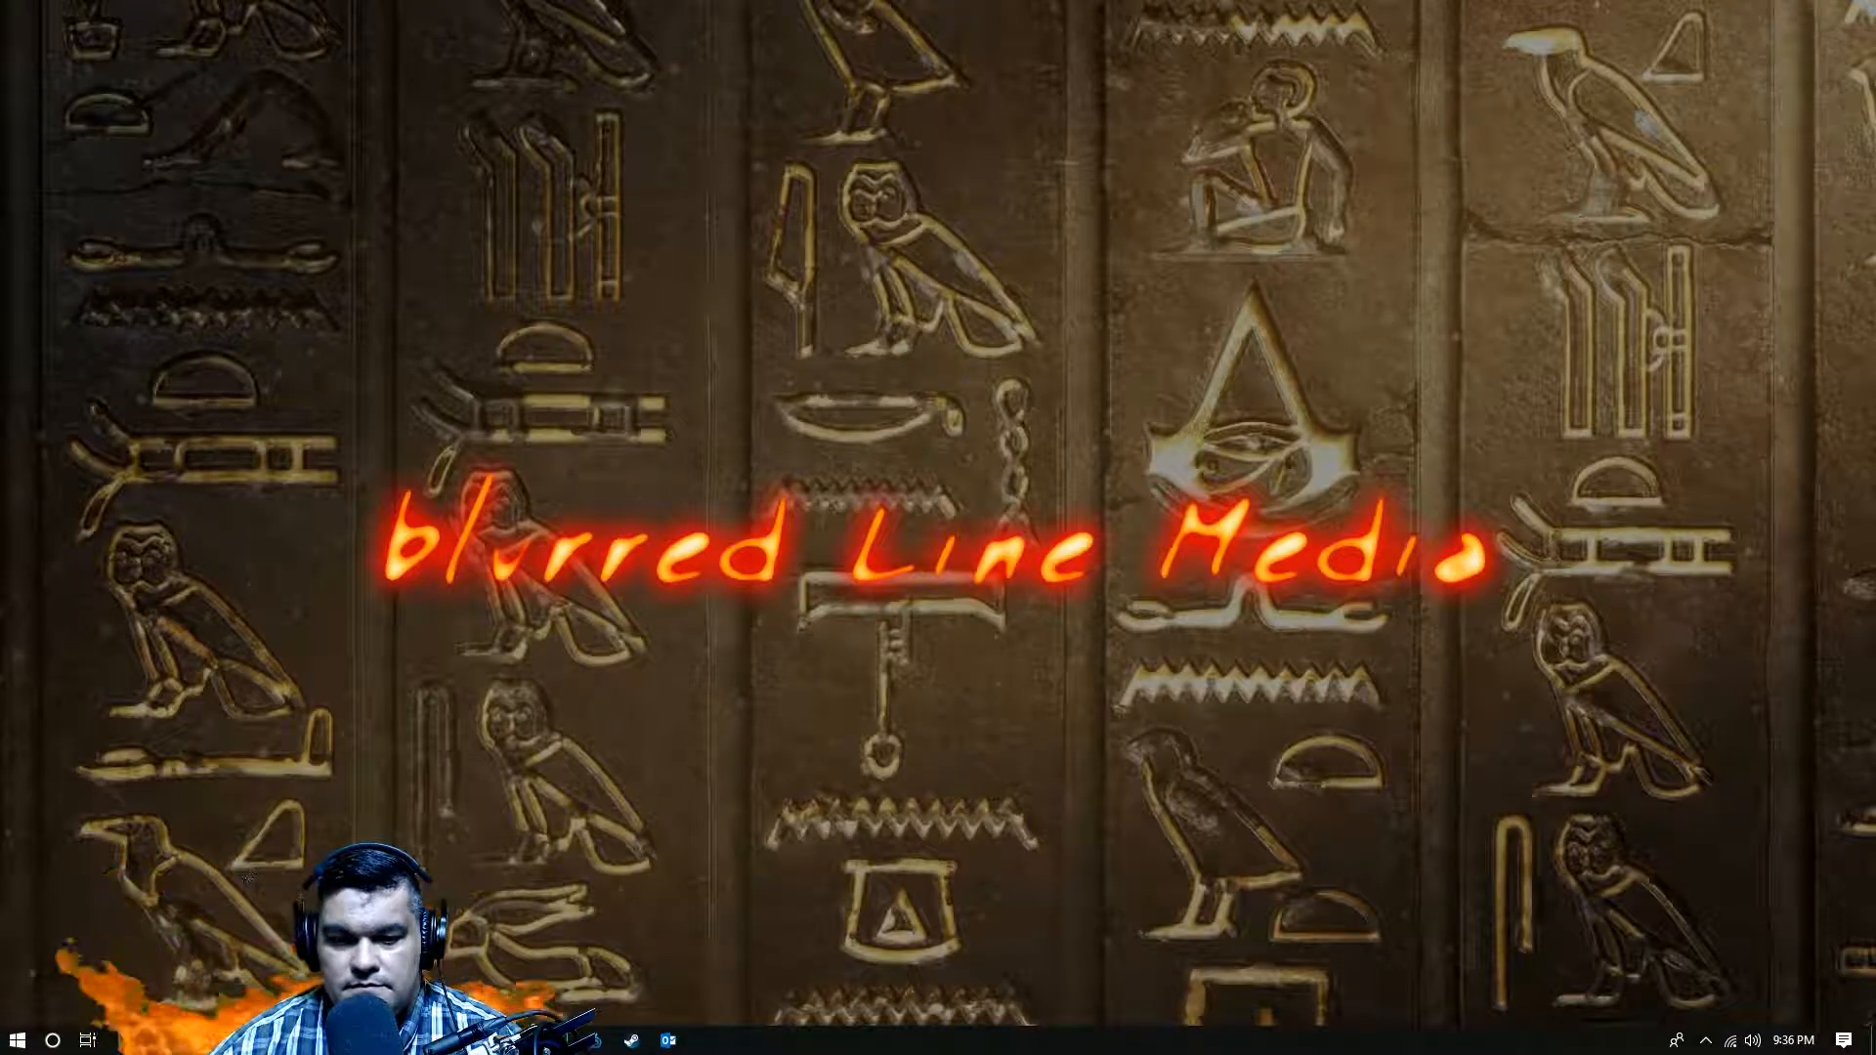
left_click(337, 1040)
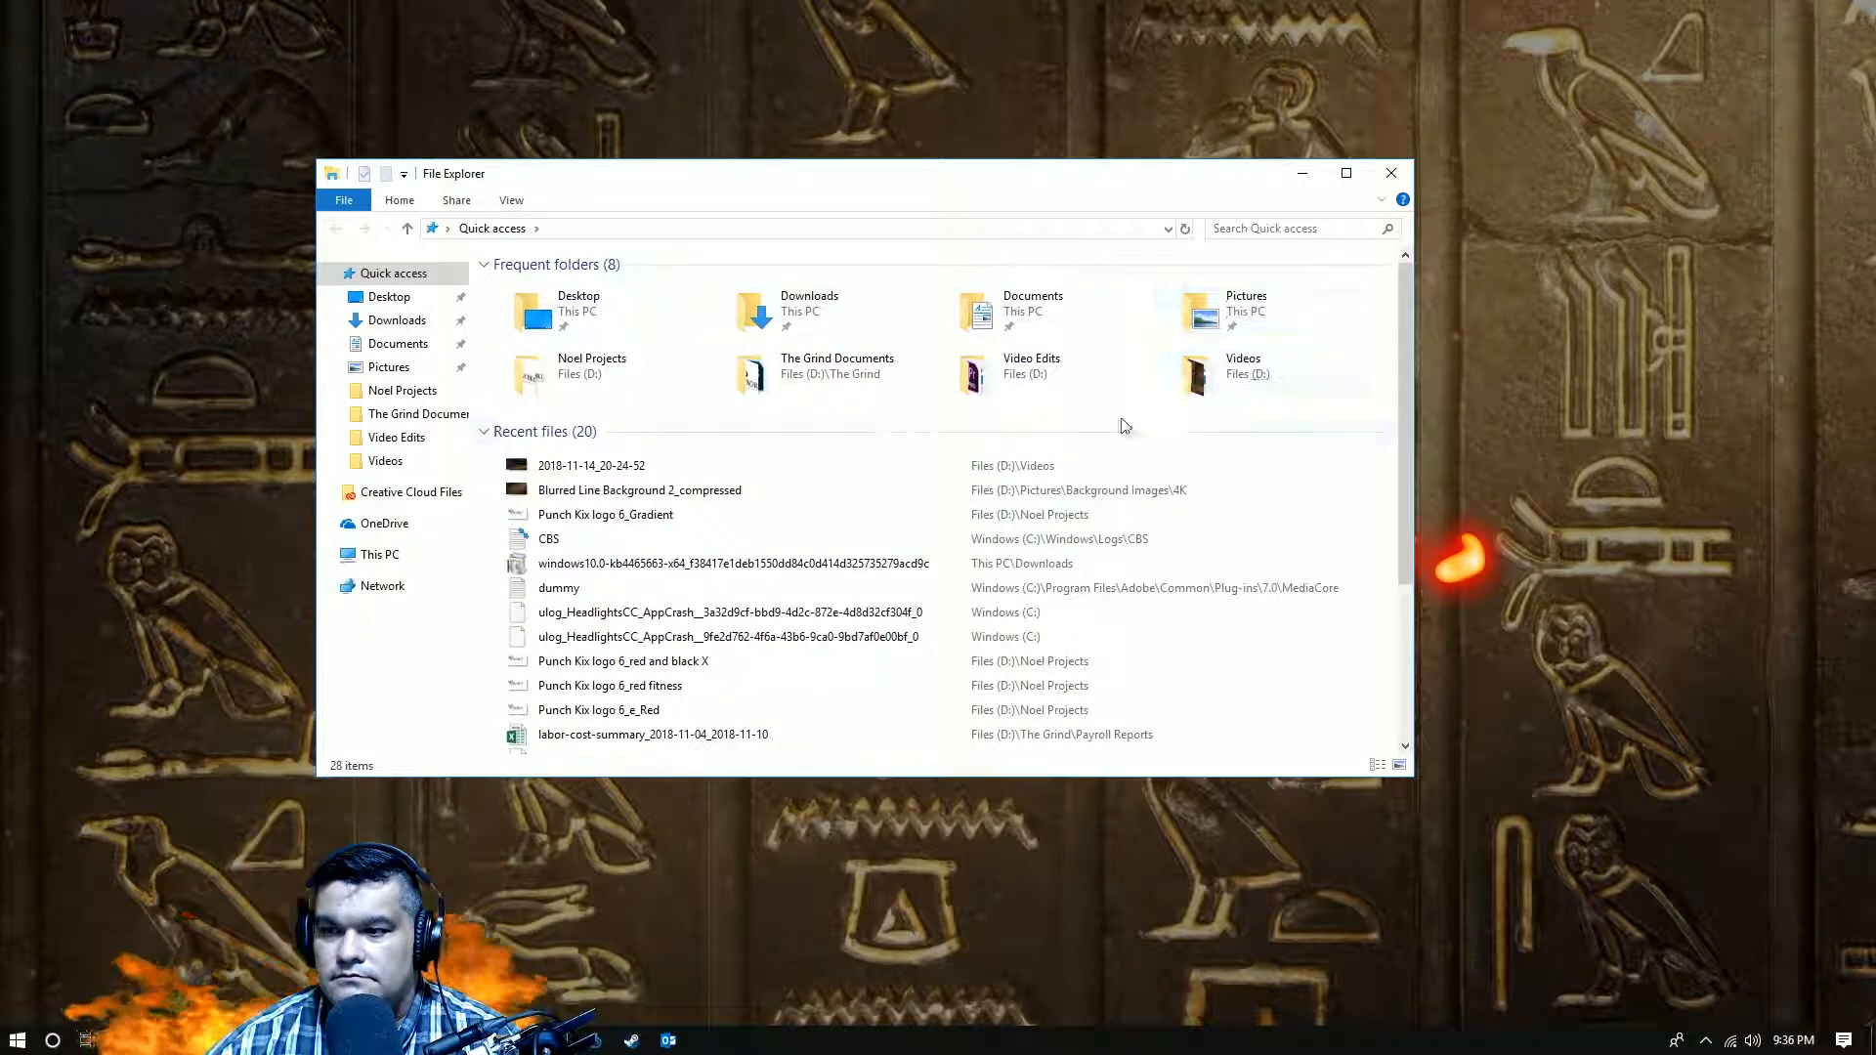
left_click(380, 554)
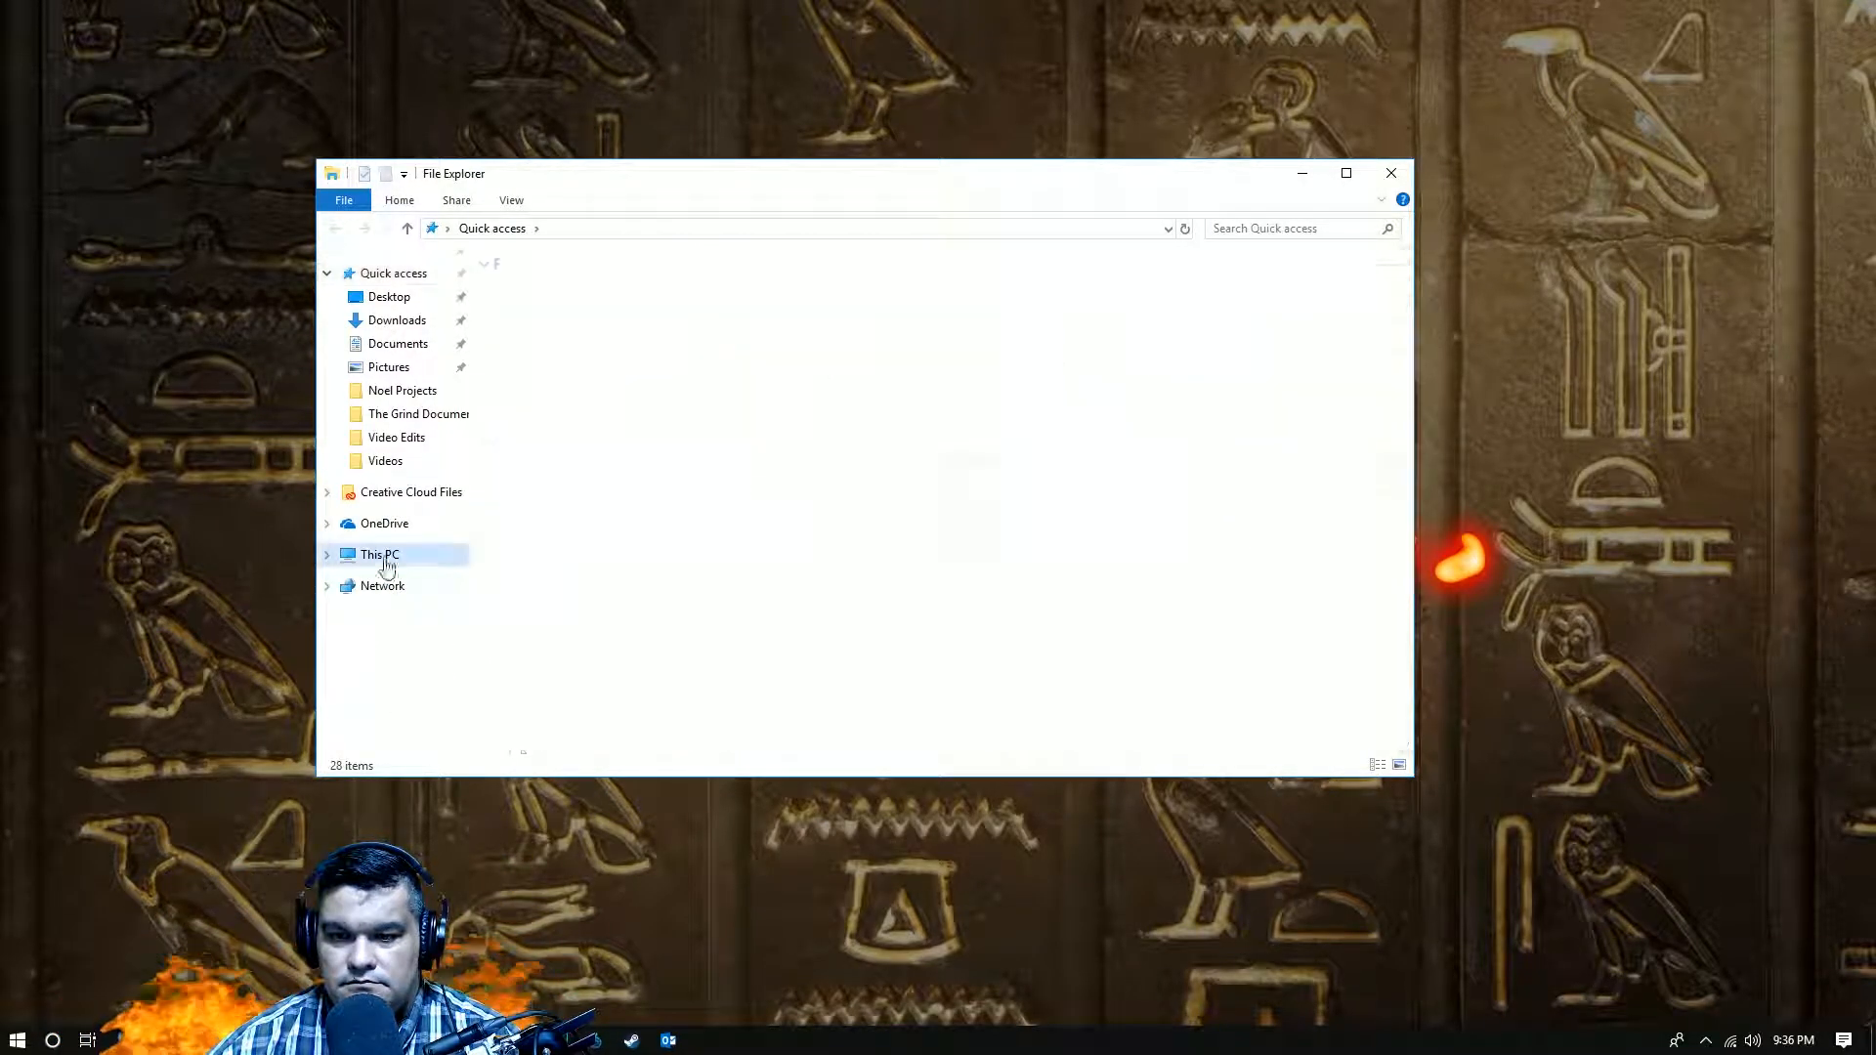
double_click(843, 539)
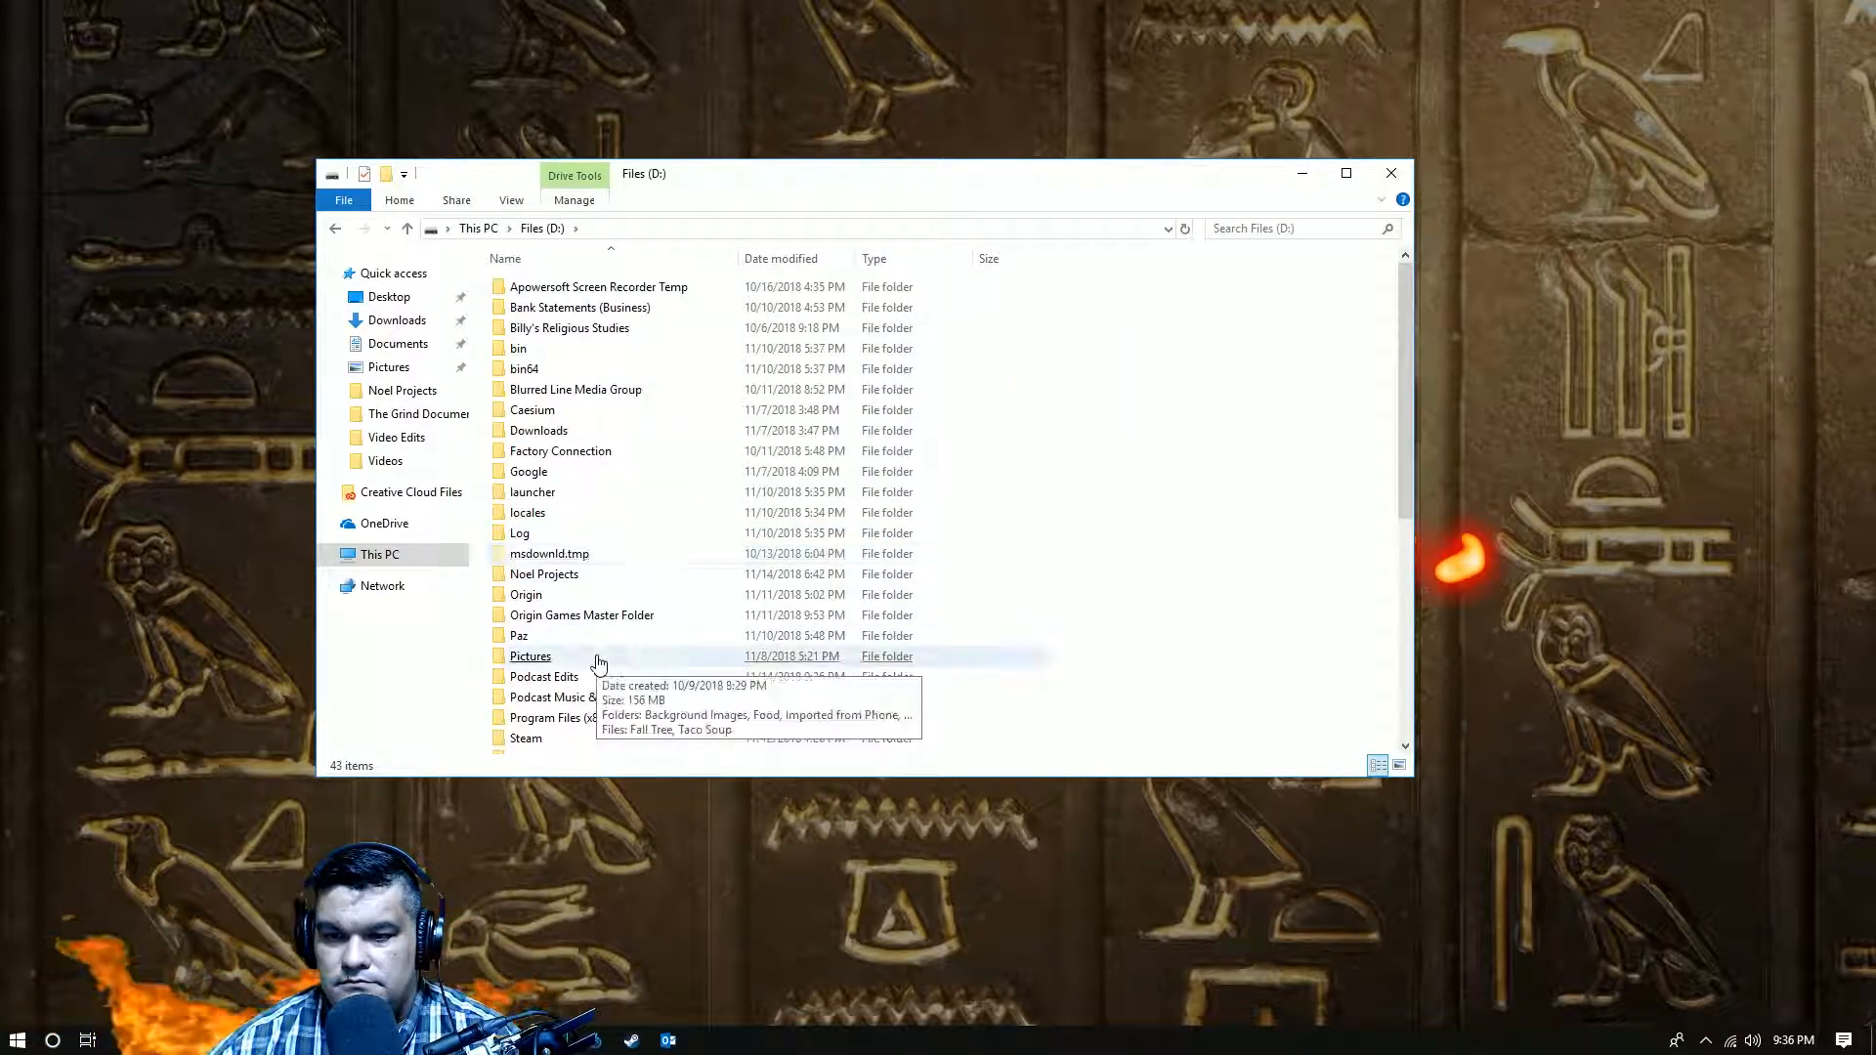
left_click(567, 699)
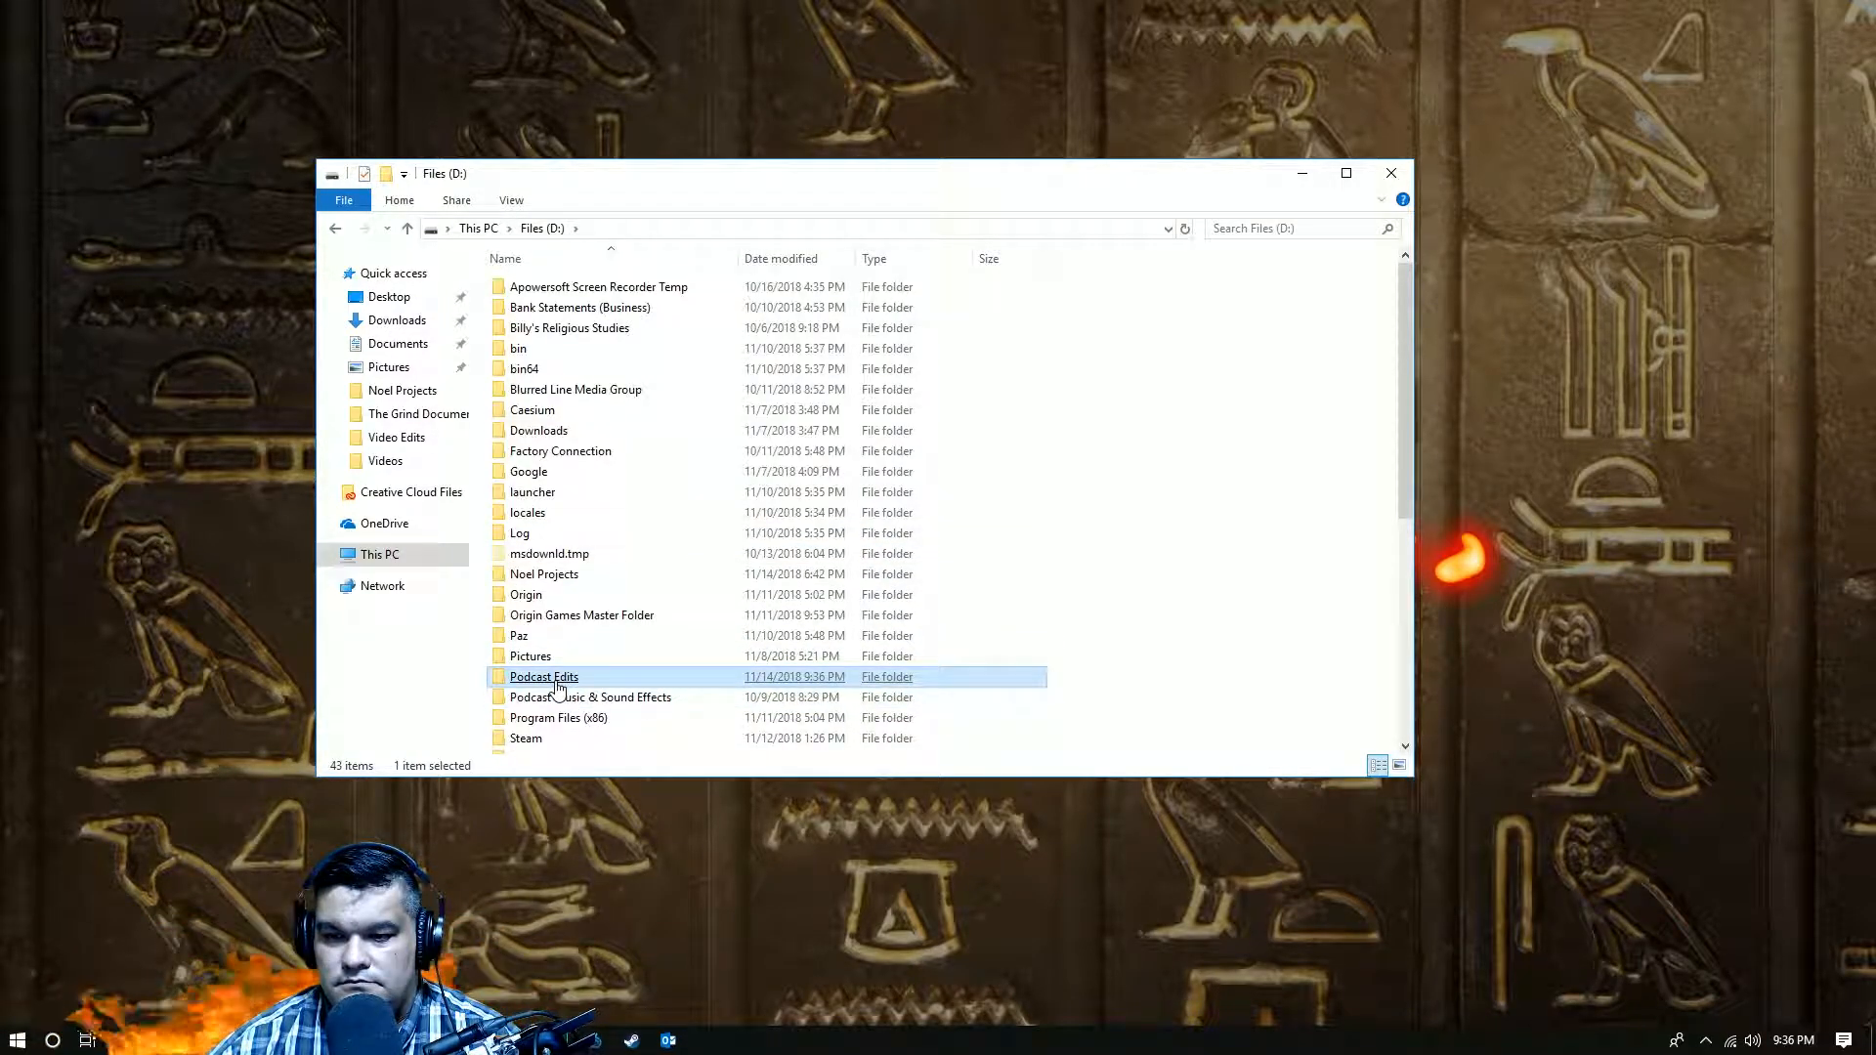
double_click(562, 679)
double_click(586, 409)
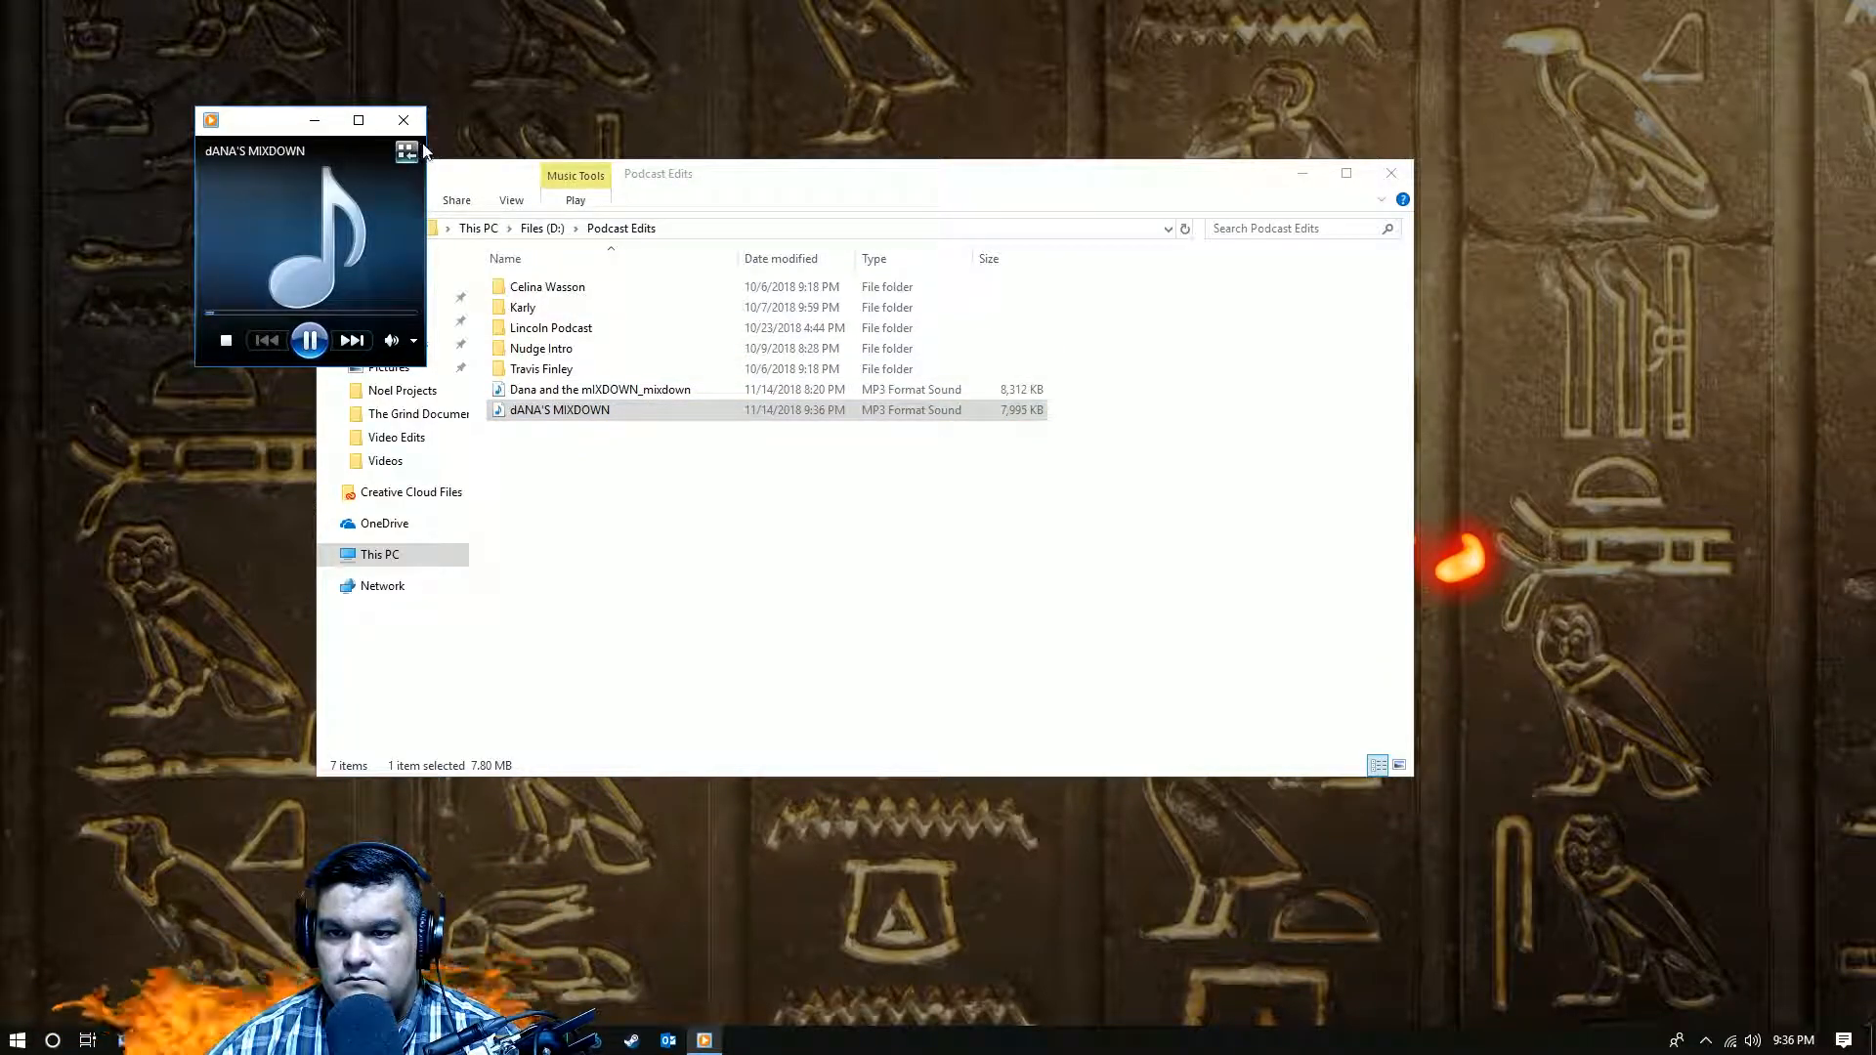
- Spot-check the exported mixdown at about 0:54, 3:23 and near its end, and close the widened player and File Explorer
left_click_drag(426, 149, 817, 153)
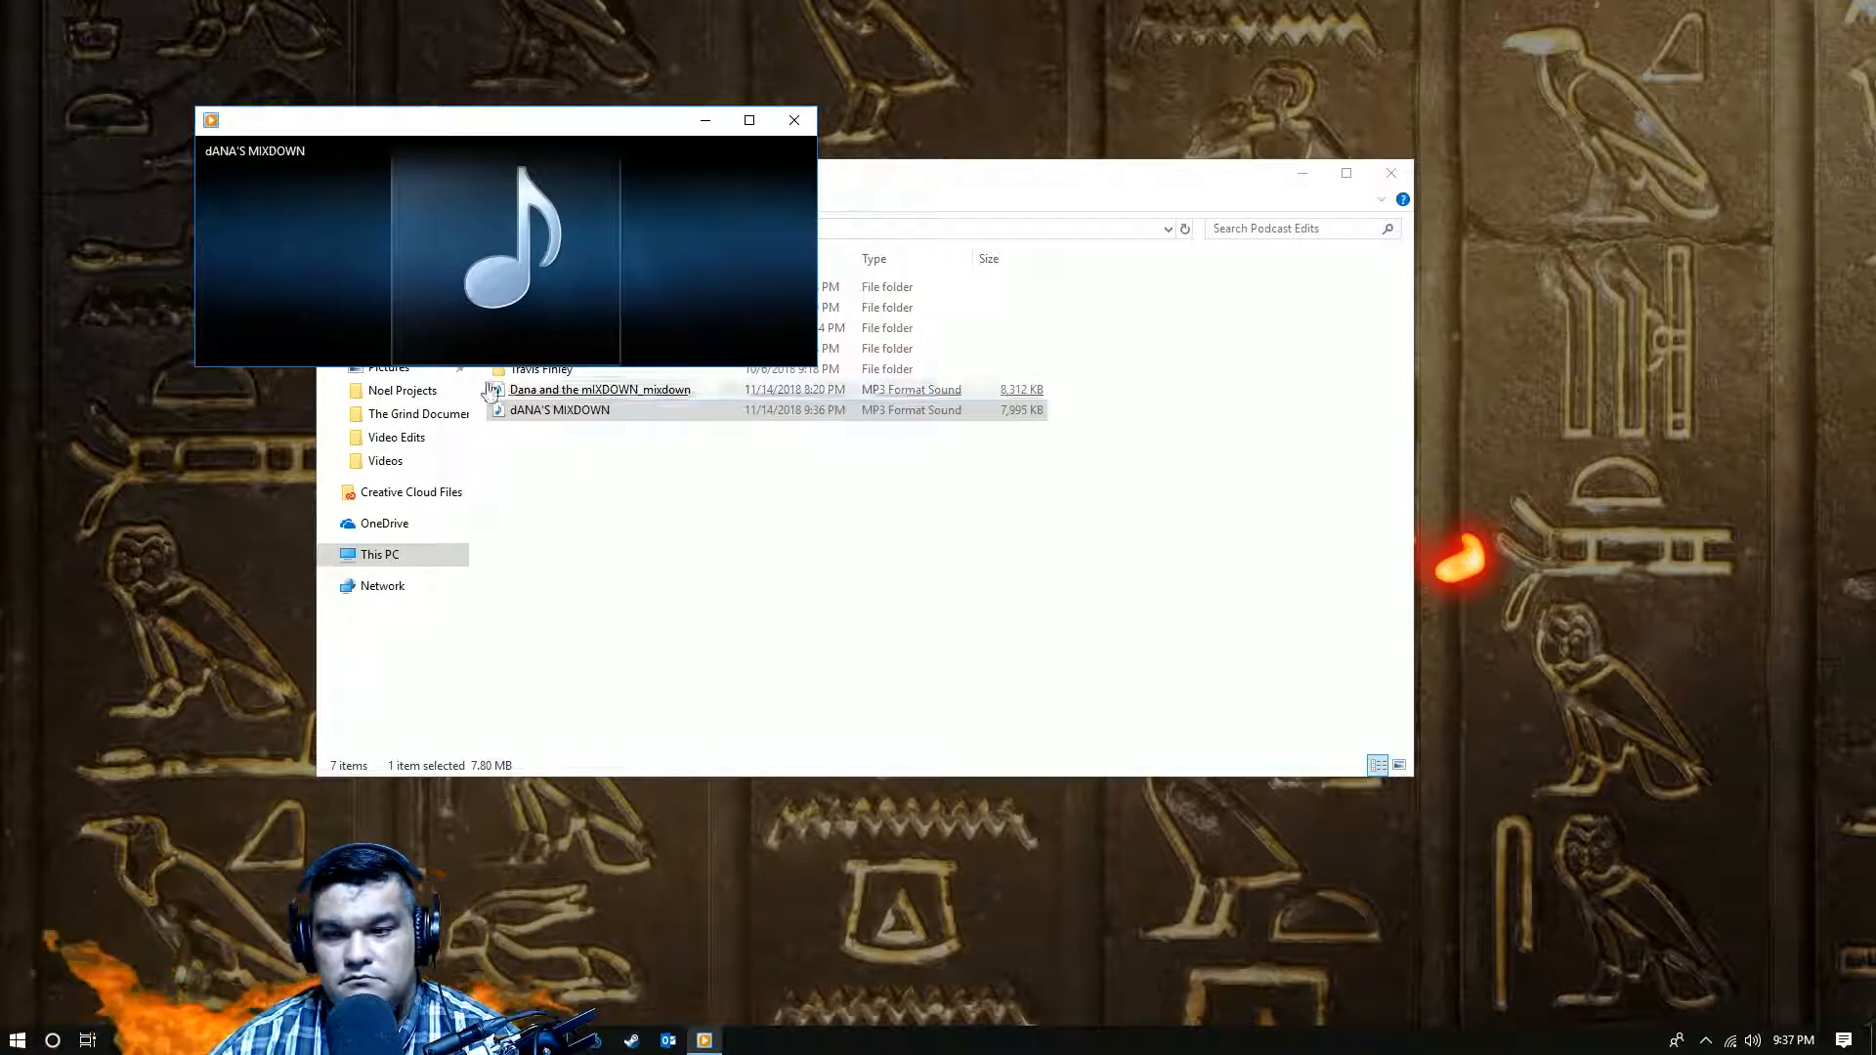
mouse_move(313, 327)
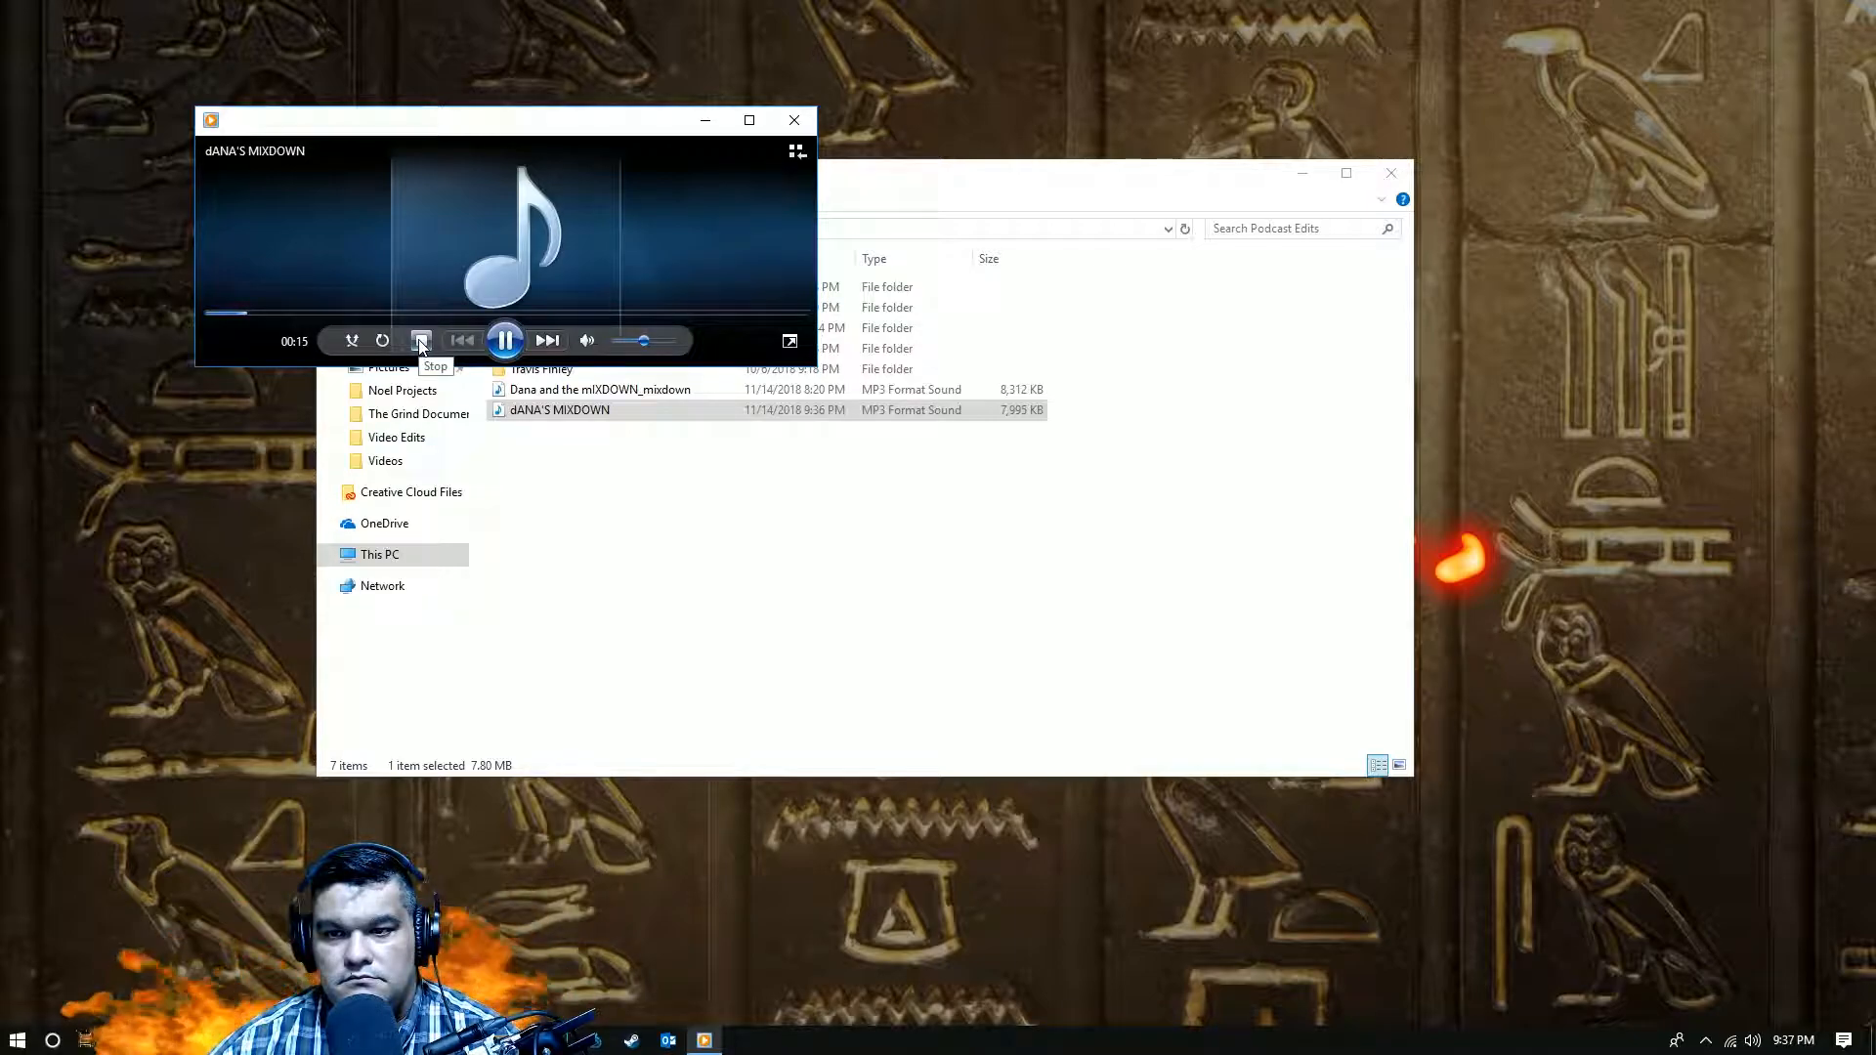
left_click(314, 313)
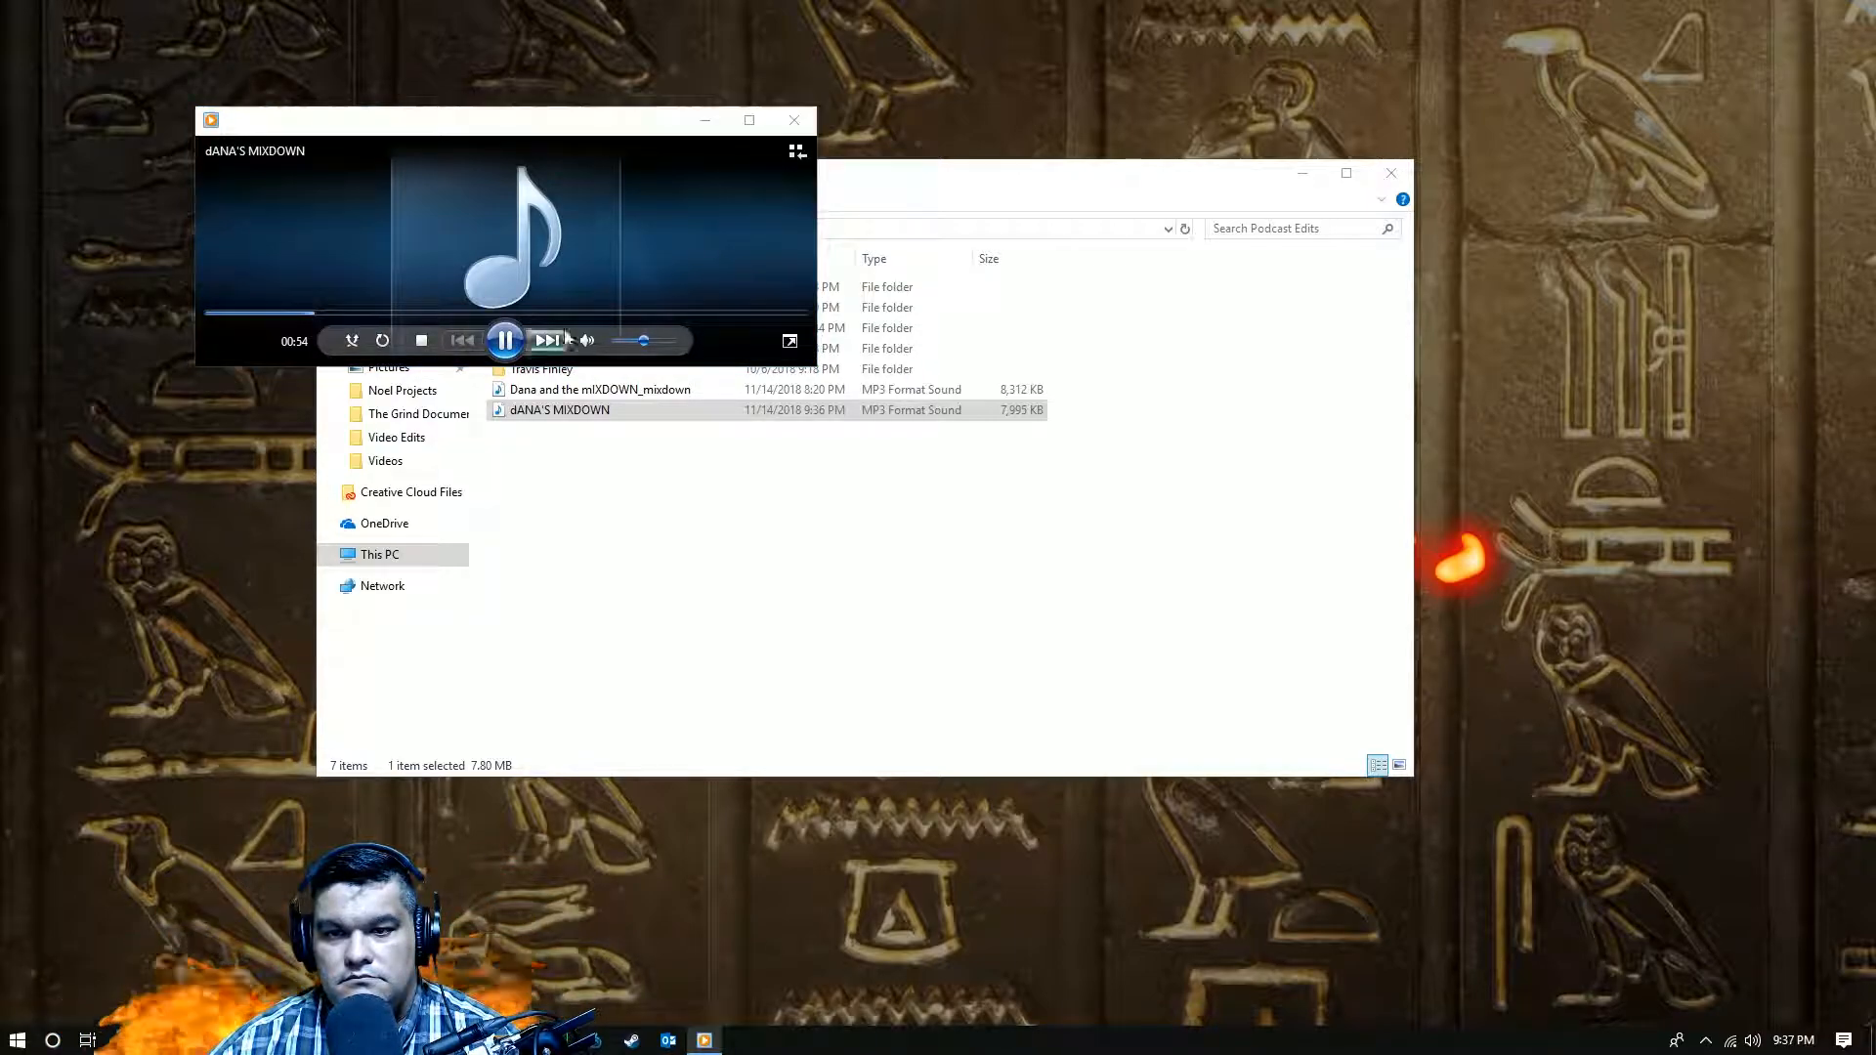
left_click(571, 313)
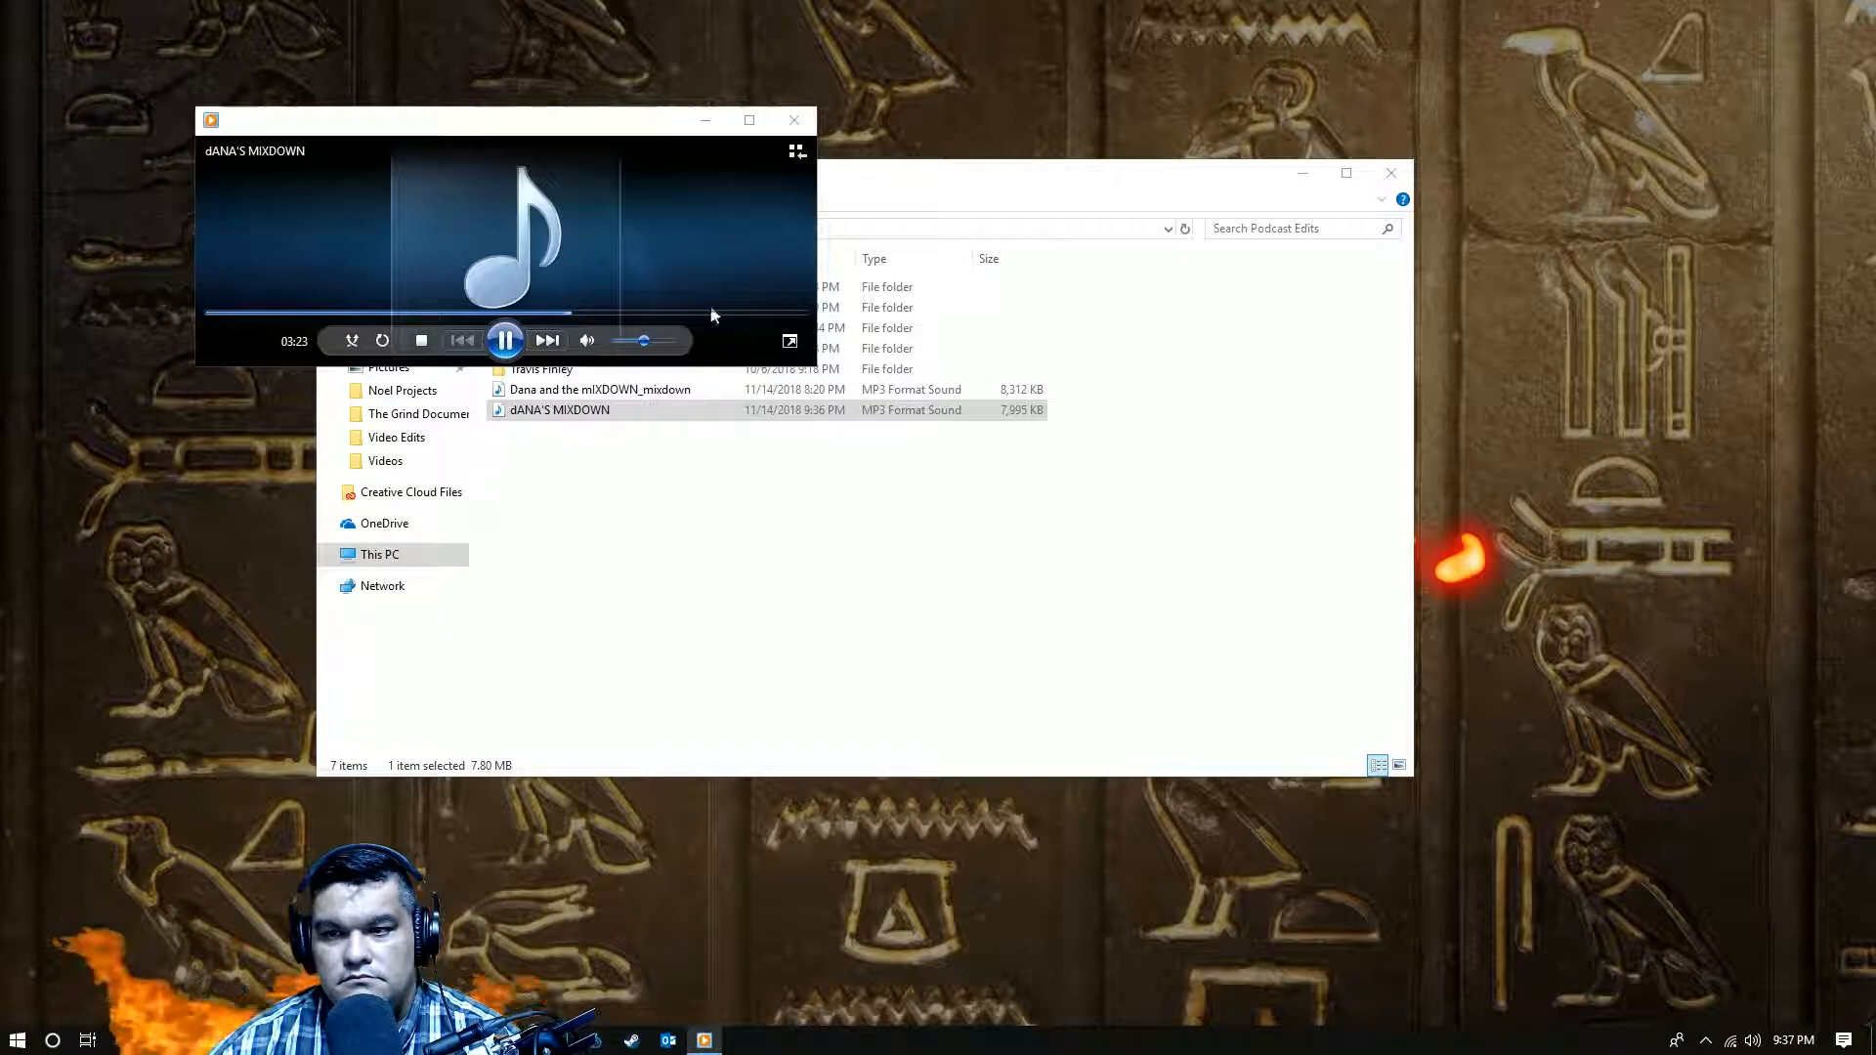
left_click(705, 312)
left_click(787, 313)
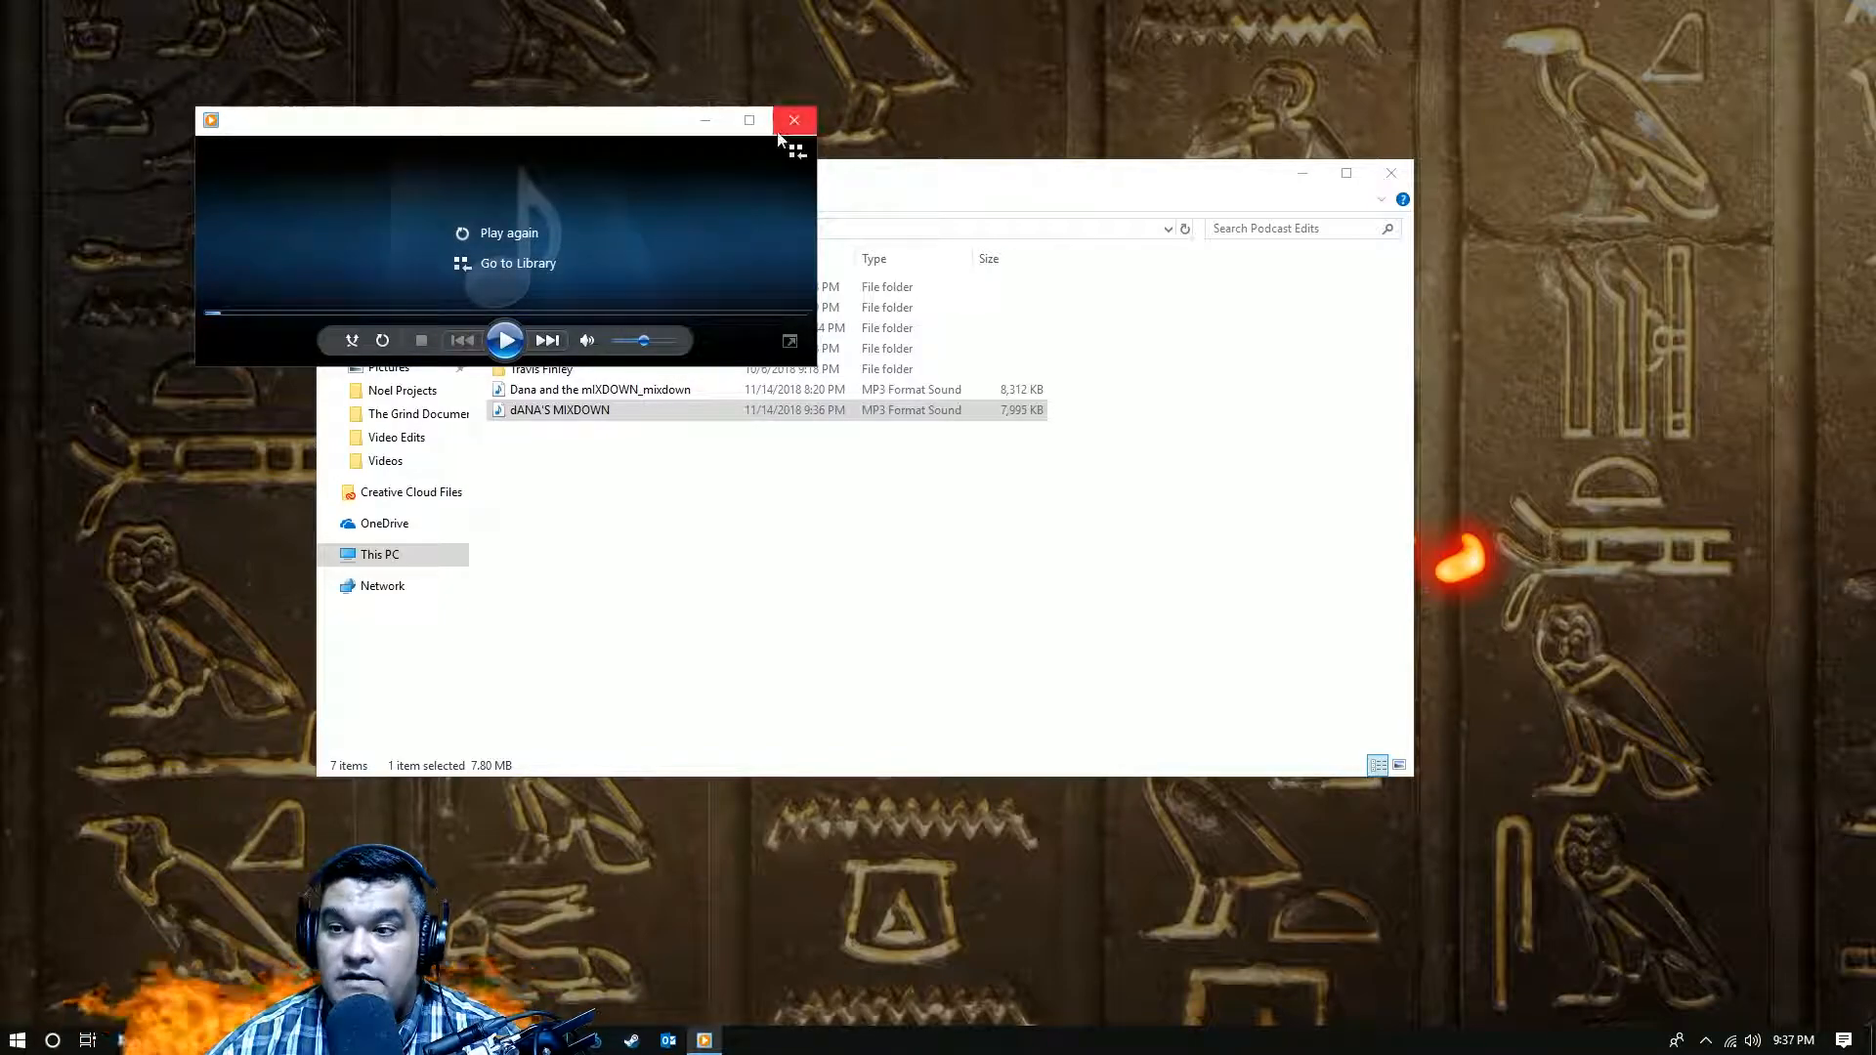
left_click(784, 129)
left_click(1391, 168)
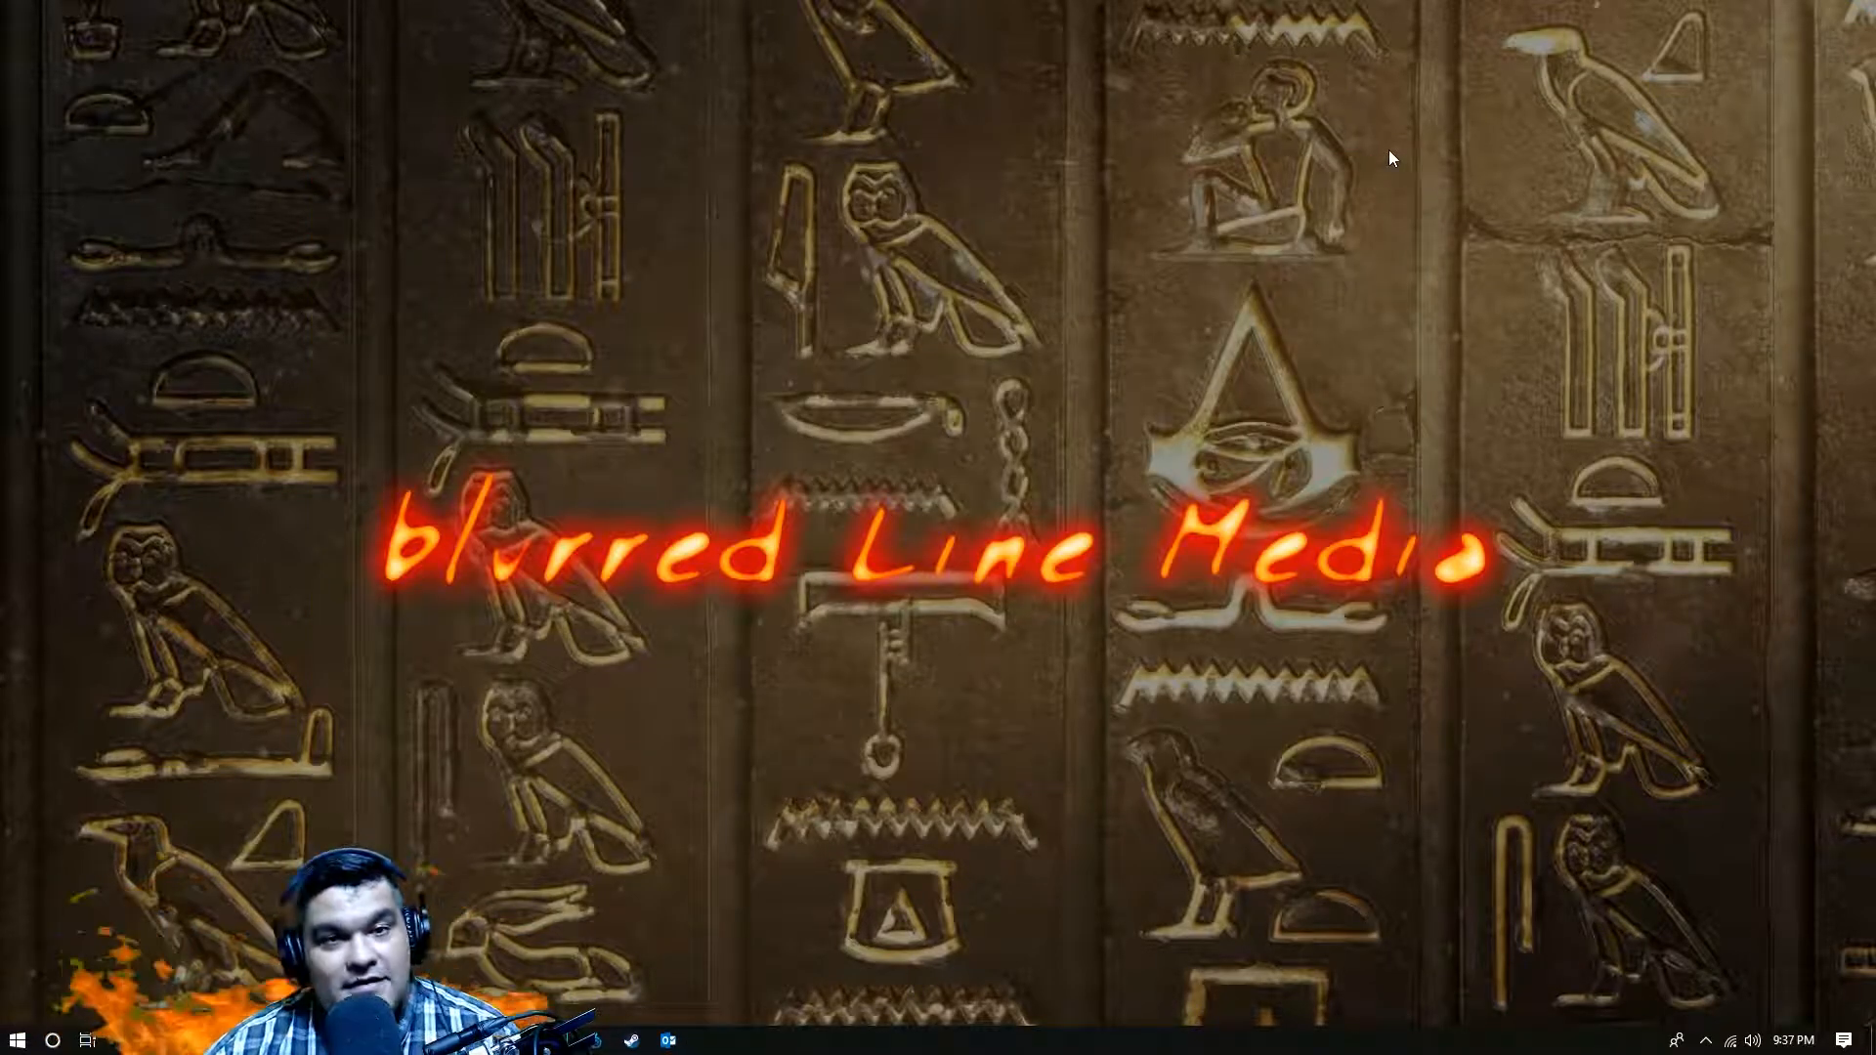